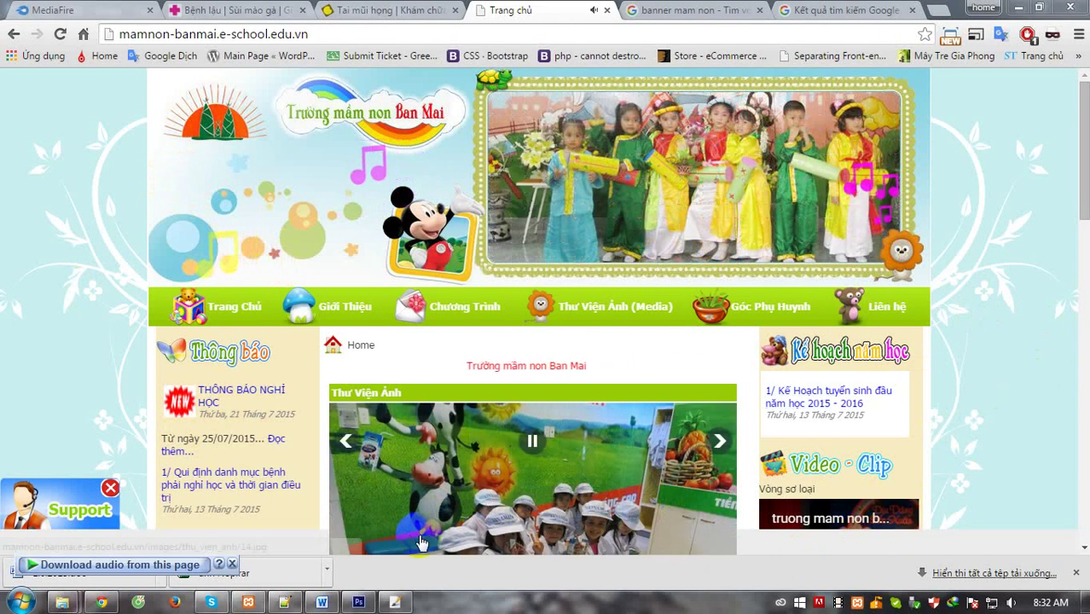
# Switch from Chrome to the desig-ner.psd banner document in Photoshop.
pyautogui.click(359, 602)
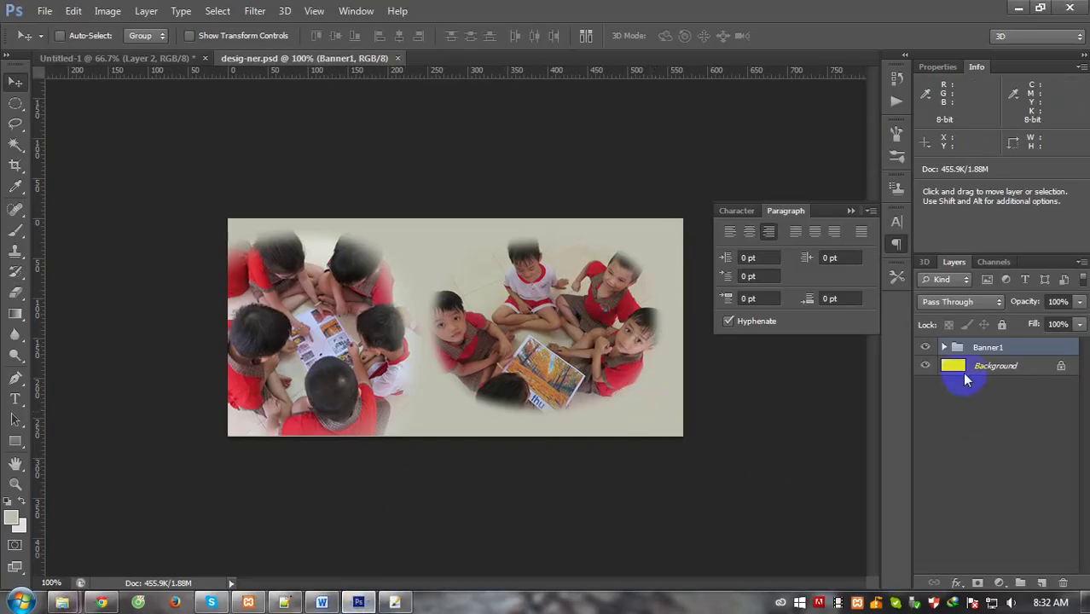
# Add a Banner2 group with empty Layer 4, hide Banner1, and bring up the class-photo folder.
pyautogui.click(1021, 583)
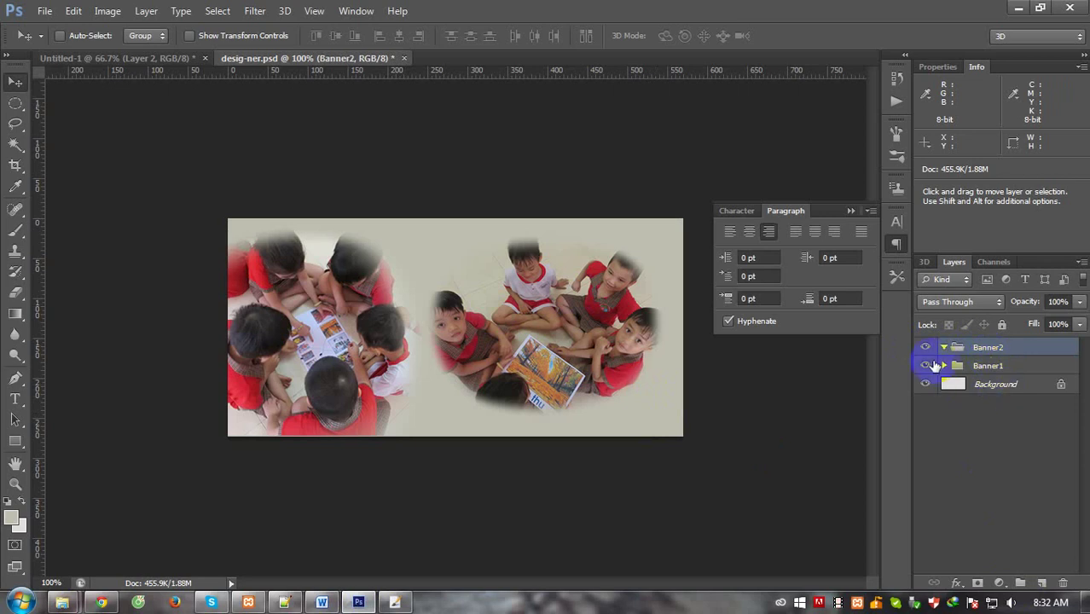
pyautogui.click(926, 365)
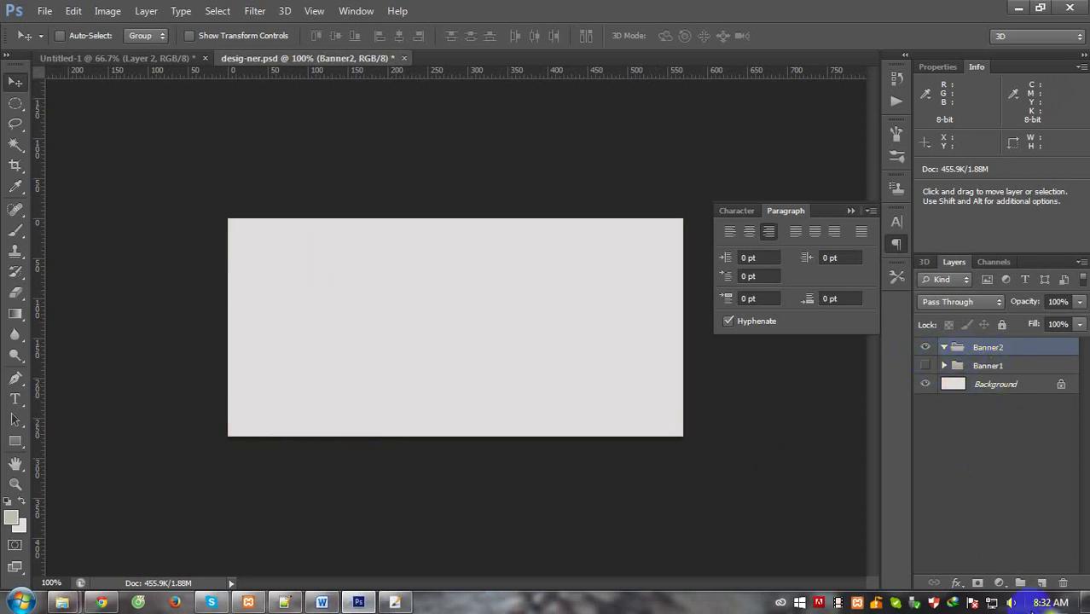
pyautogui.click(1041, 584)
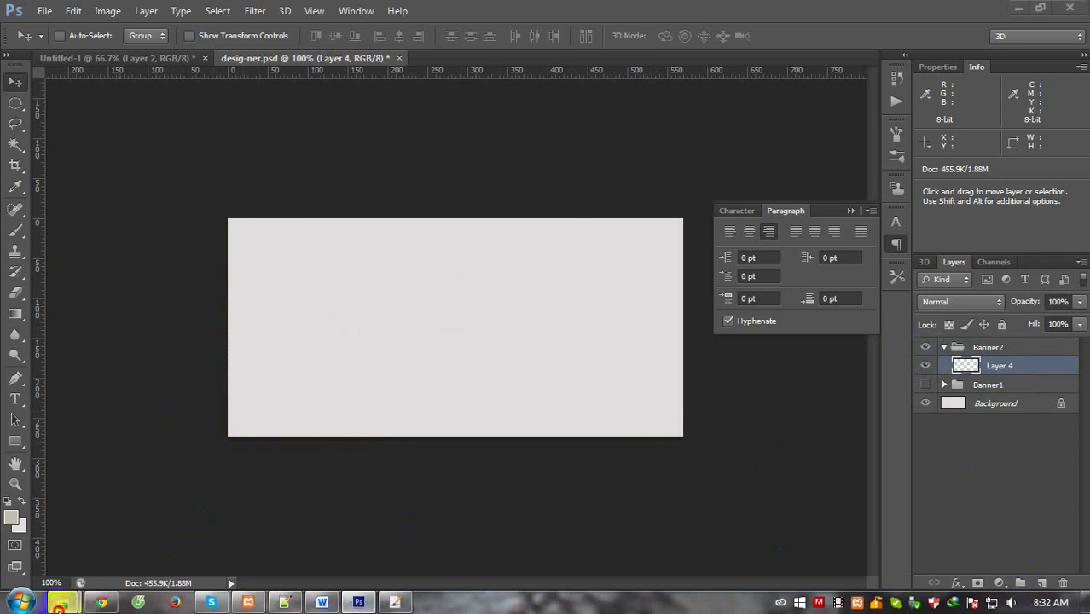
pyautogui.moveTo(61, 603)
pyautogui.click(234, 539)
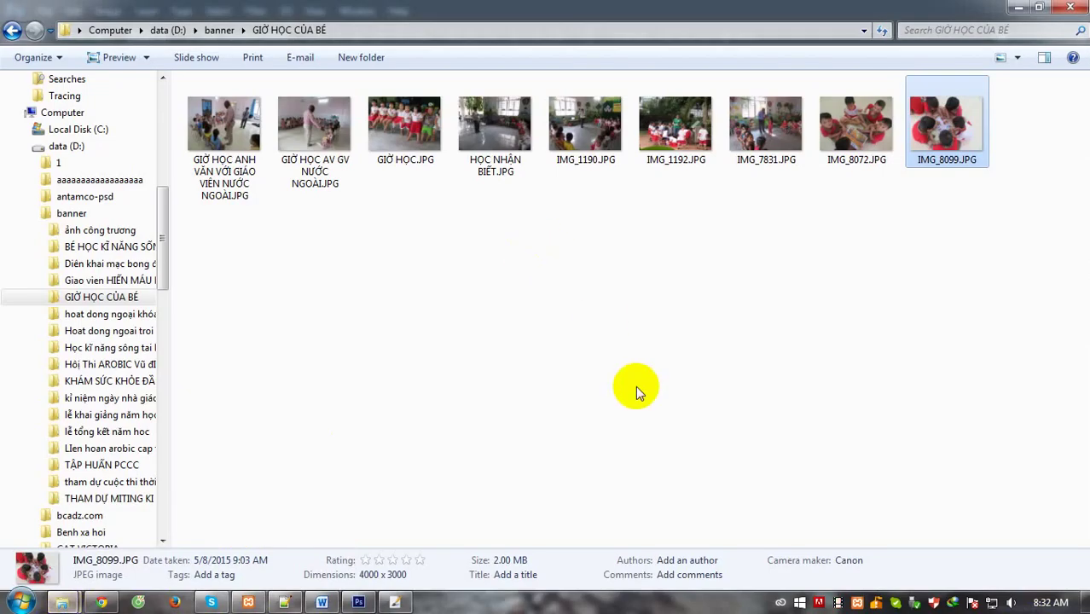
# Preview GIỜ HỌC.JPG from the class-photo folder and open it in Photoshop CS6.
pyautogui.click(404, 150)
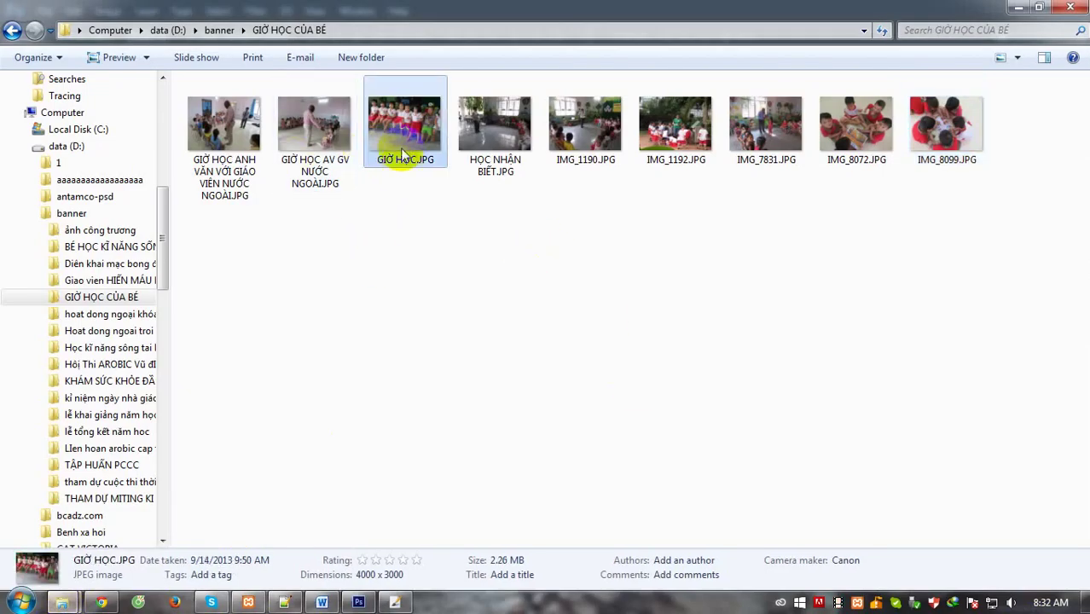
pyautogui.rightClick(384, 128)
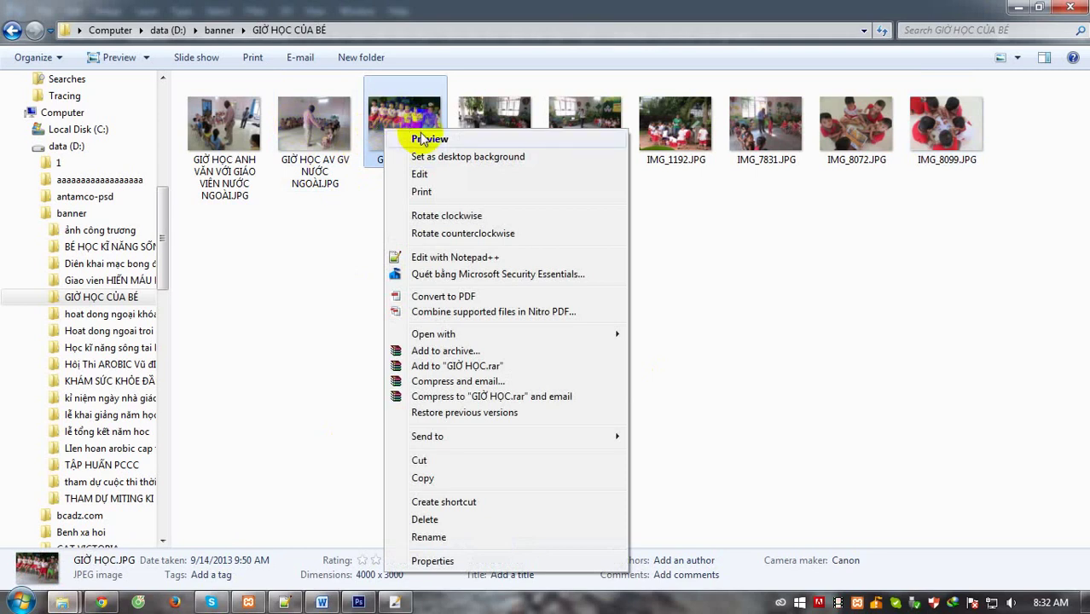
pyautogui.click(418, 138)
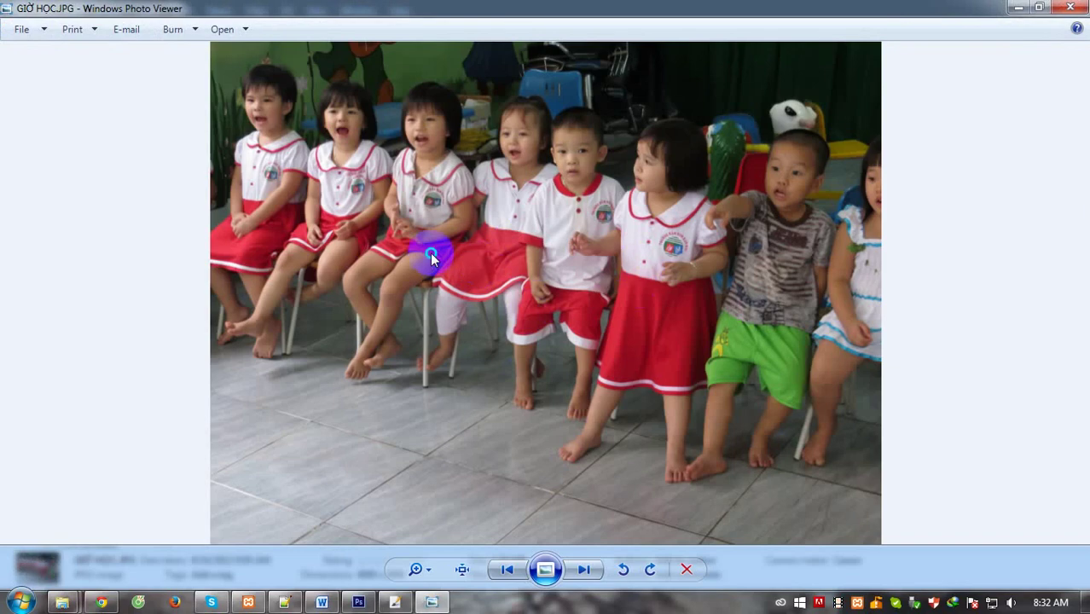
pyautogui.rightClick(433, 258)
pyautogui.moveTo(522, 264)
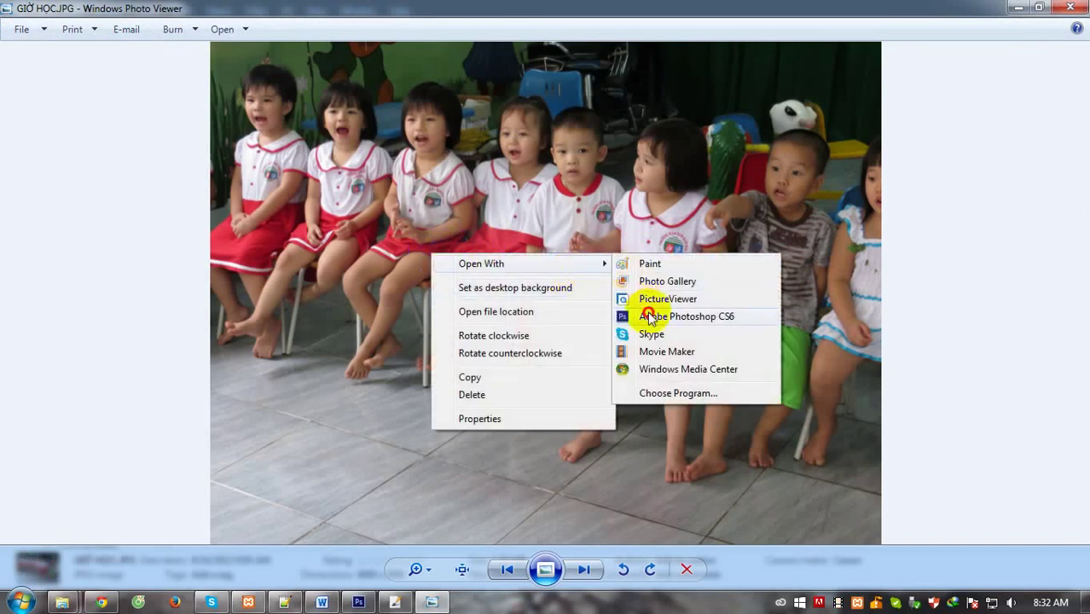
pyautogui.click(649, 314)
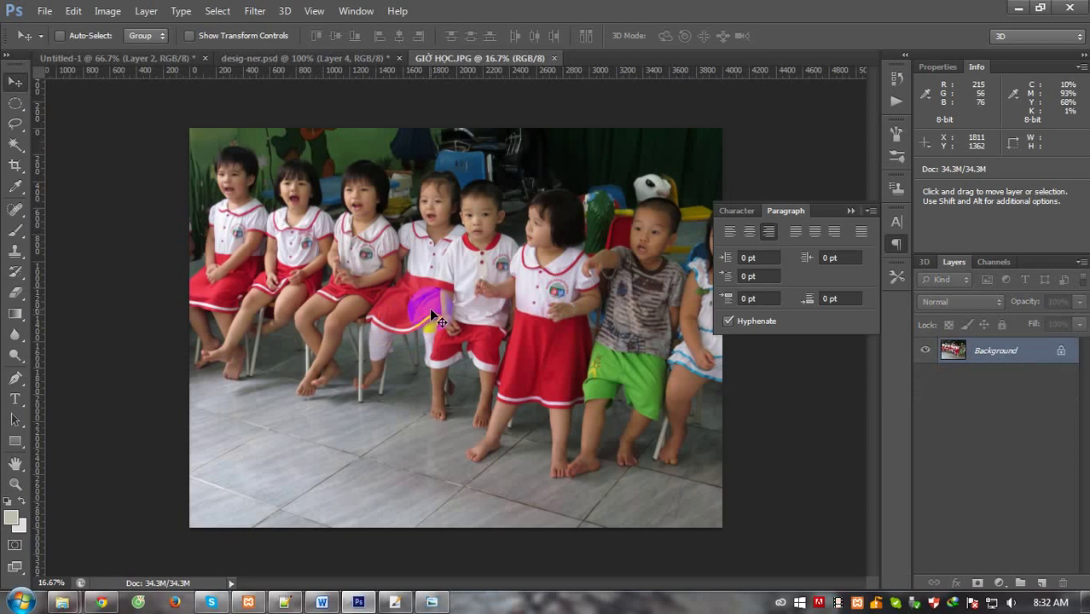
# Resize GIỜ HỌC.JPG from 4000×3000 to 400×300 pixels via Image Size.
pyautogui.hotkey('ctrl', 'alt', 'i')
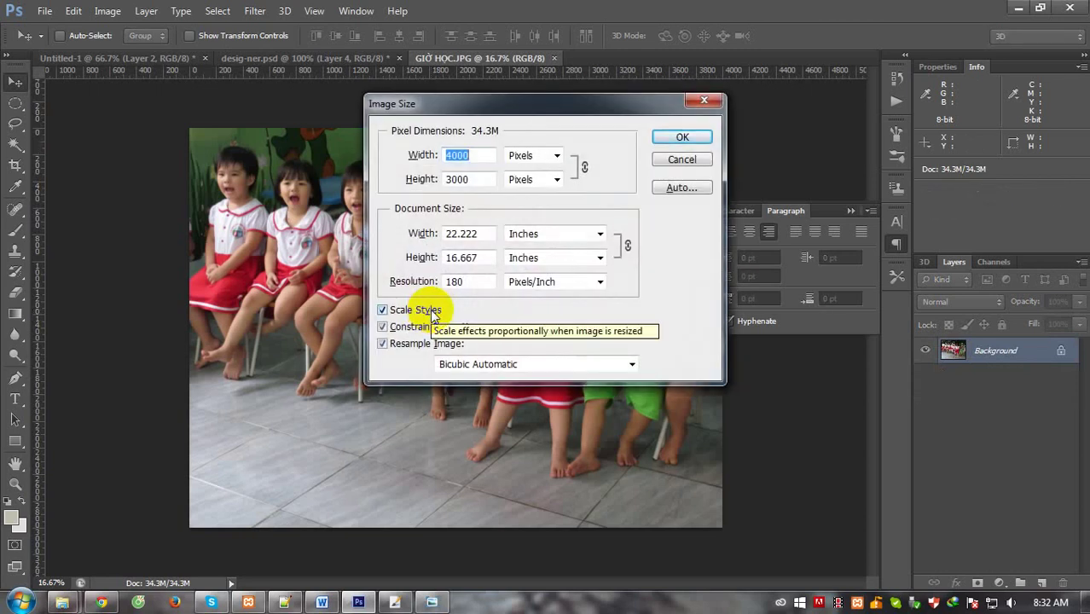
pyautogui.click(470, 178)
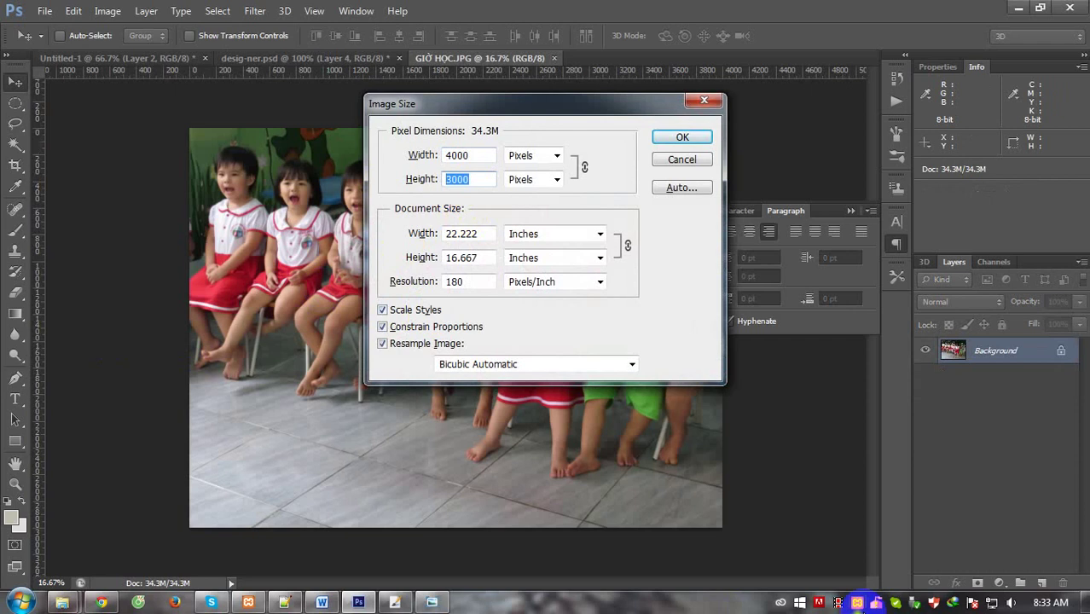
pyautogui.write('3')
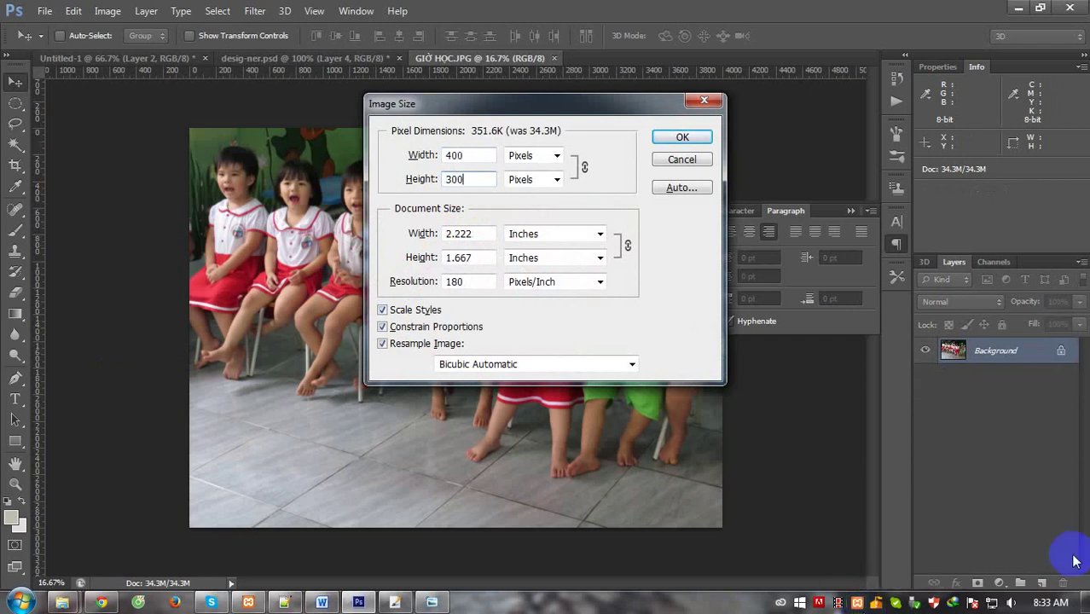
pyautogui.doubleClick(474, 281)
pyautogui.write('72')
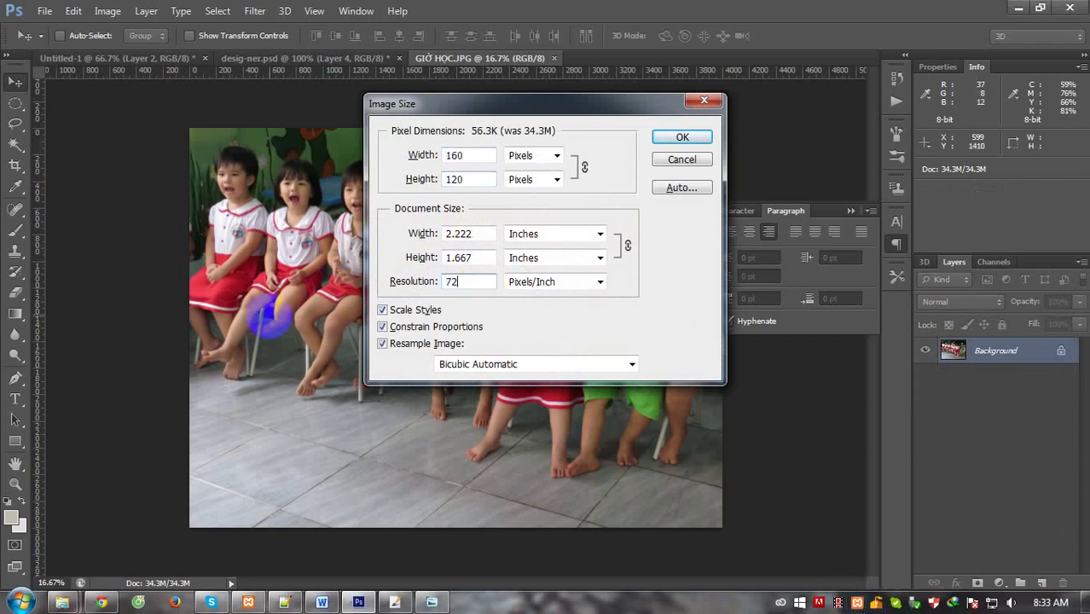
pyautogui.click(478, 177)
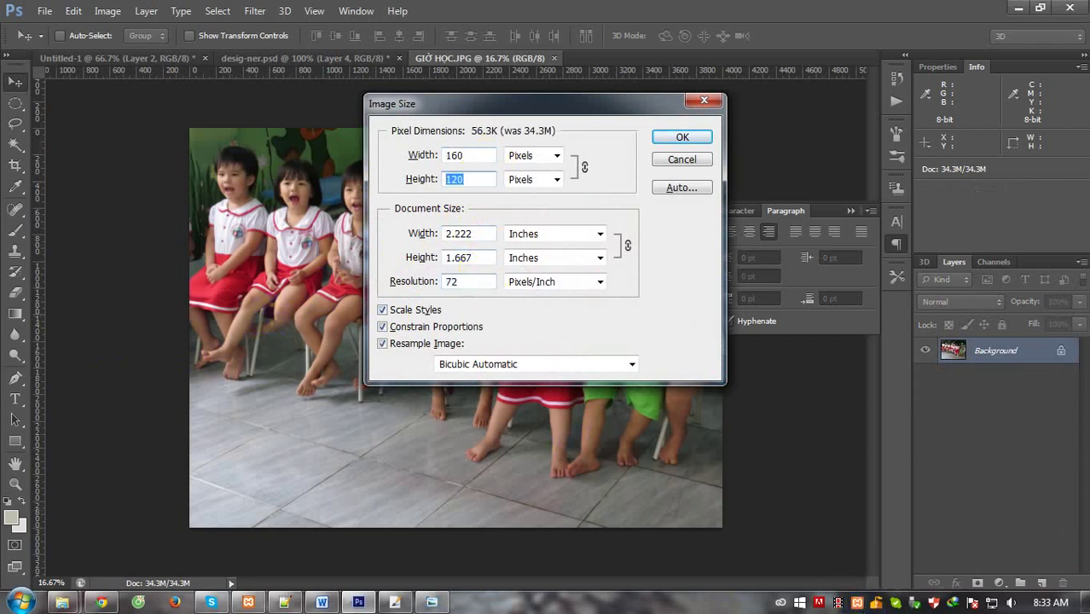
pyautogui.write('300')
pyautogui.press('Return')
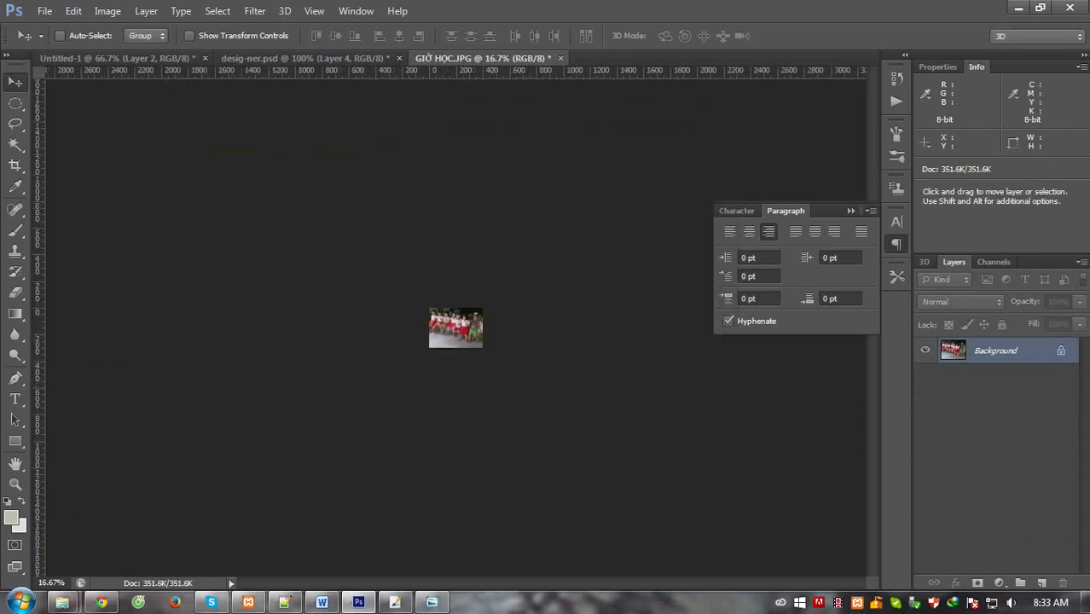
# Paste the classroom photo into Layer 4 of desig-ner.psd, shifted to the right edge.
pyautogui.hotkey('ctrl', 'Tab')
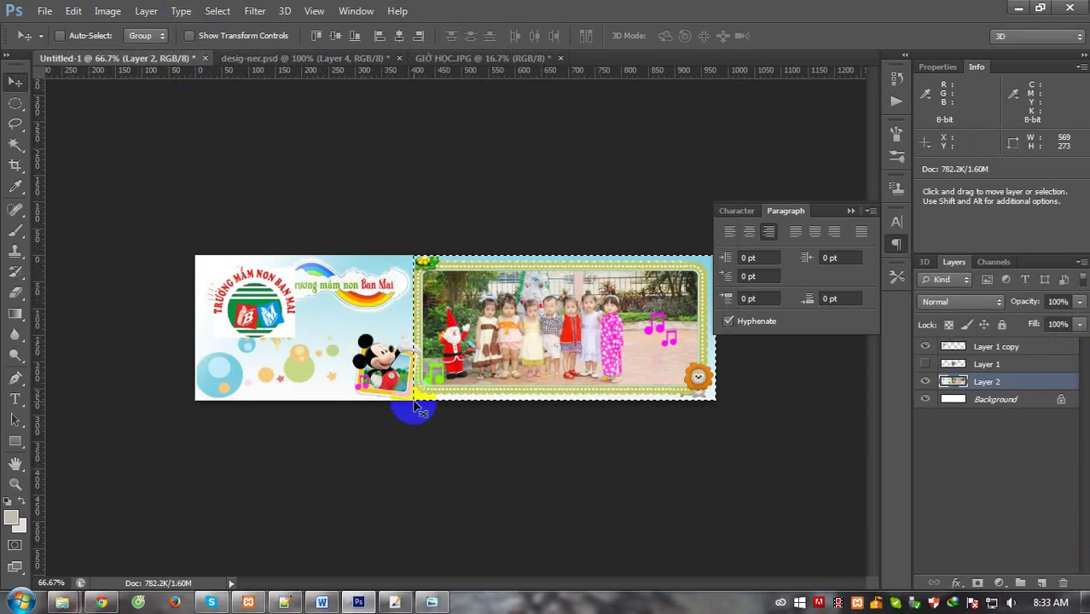
pyautogui.hotkey('ctrl', 'Tab')
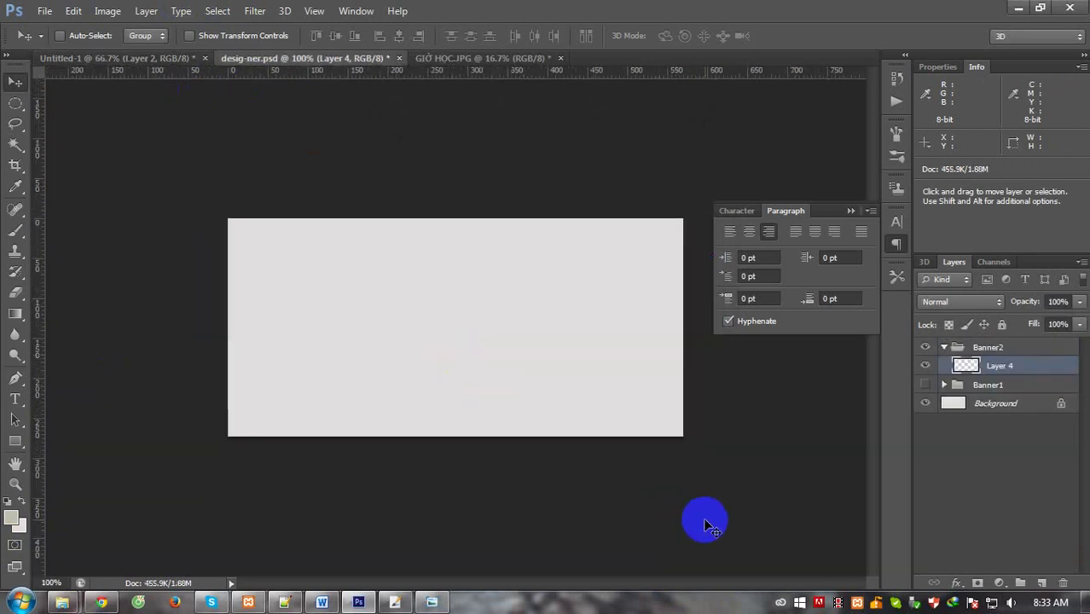
pyautogui.hotkey('ctrl', 'v')
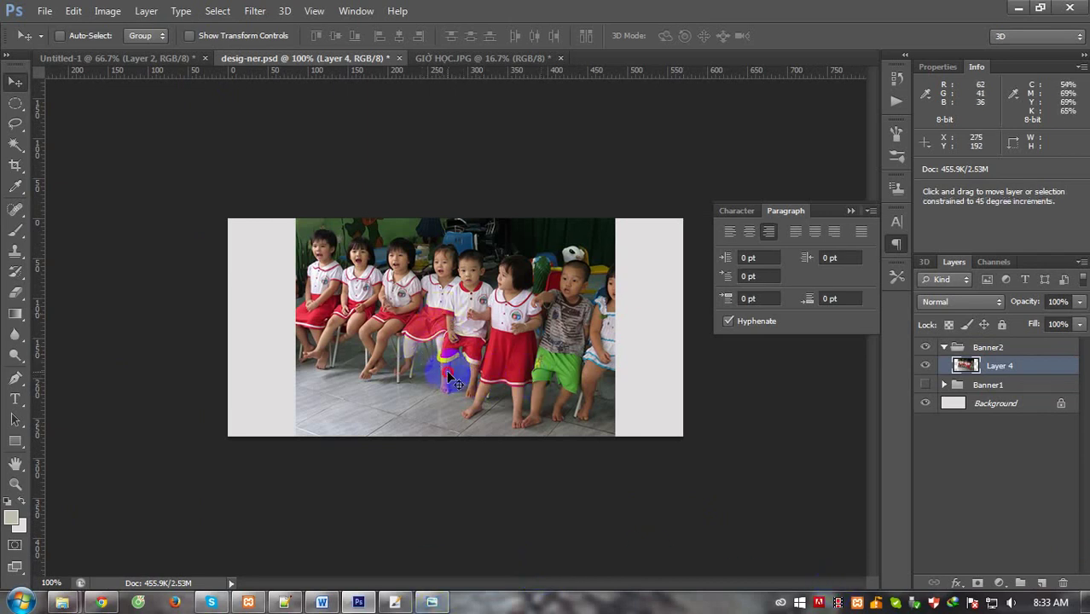
pyautogui.moveTo(446, 369); pyautogui.dragTo(511, 378)
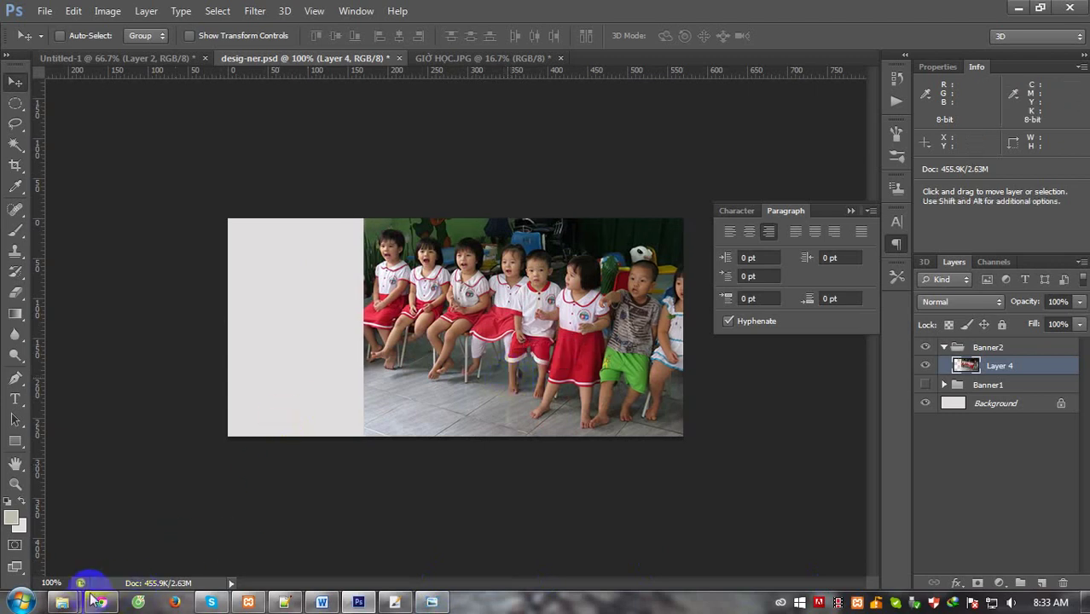
pyautogui.moveTo(62, 602)
pyautogui.click(224, 529)
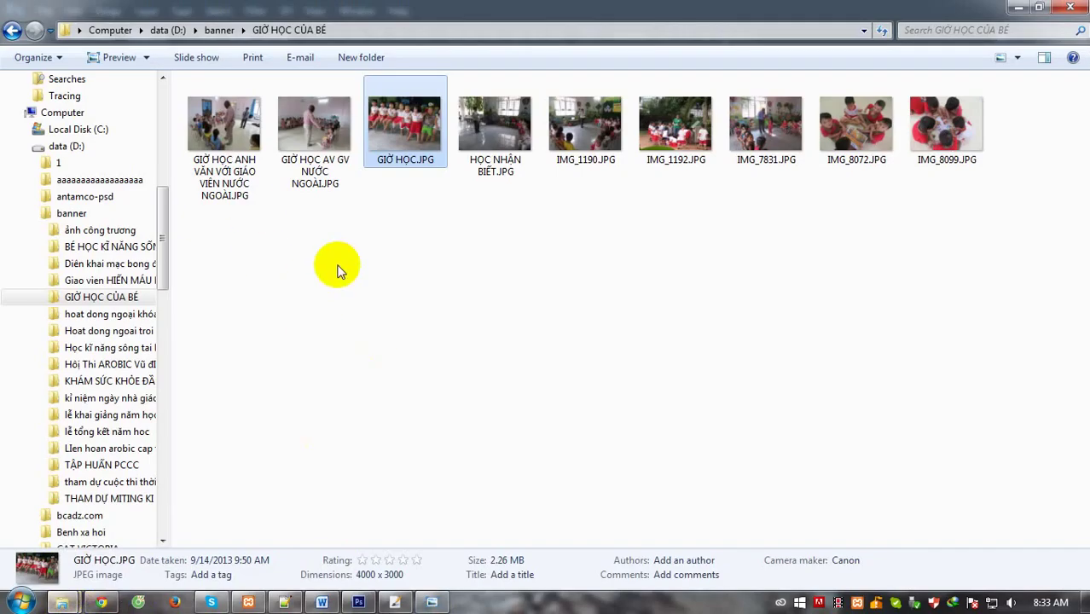
# Preview the IMG_1192.JPG garden photo and open it in Photoshop CS6.
pyautogui.click(648, 137)
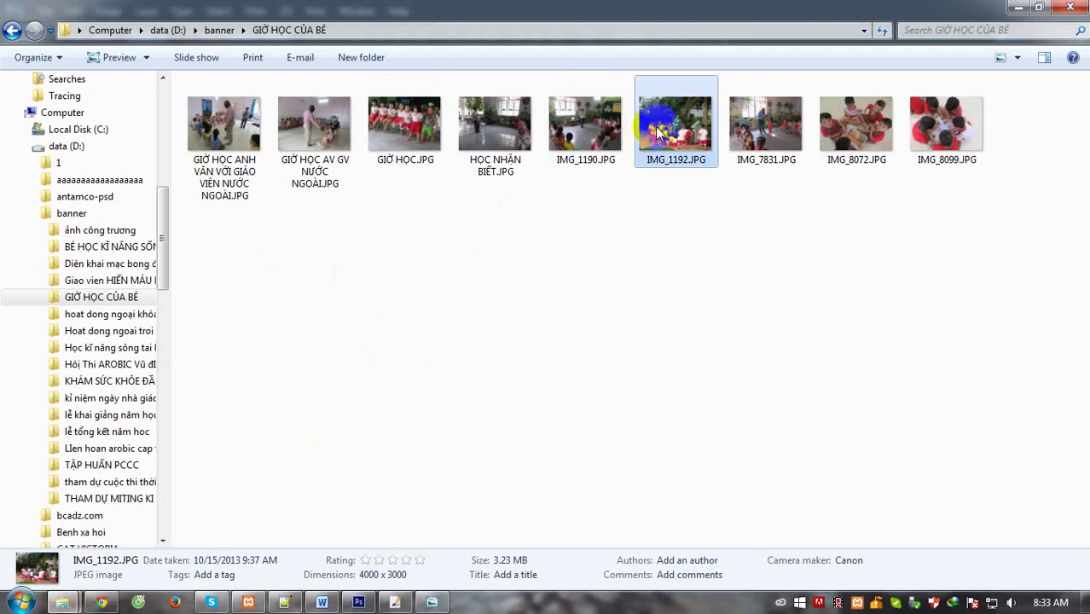
pyautogui.rightClick(657, 133)
pyautogui.click(682, 140)
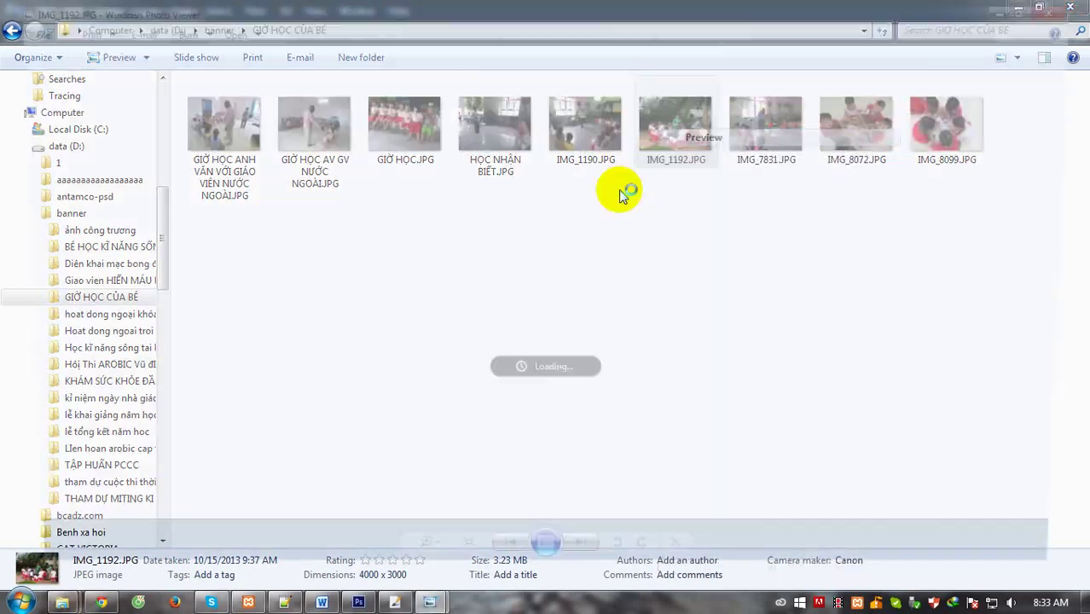
pyautogui.rightClick(495, 327)
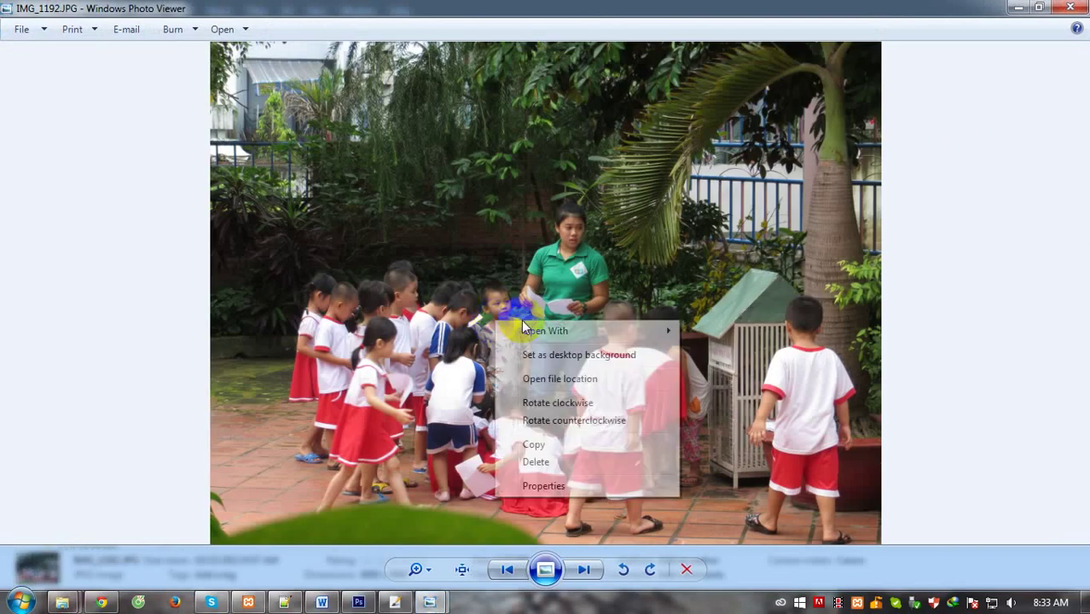
pyautogui.click(727, 385)
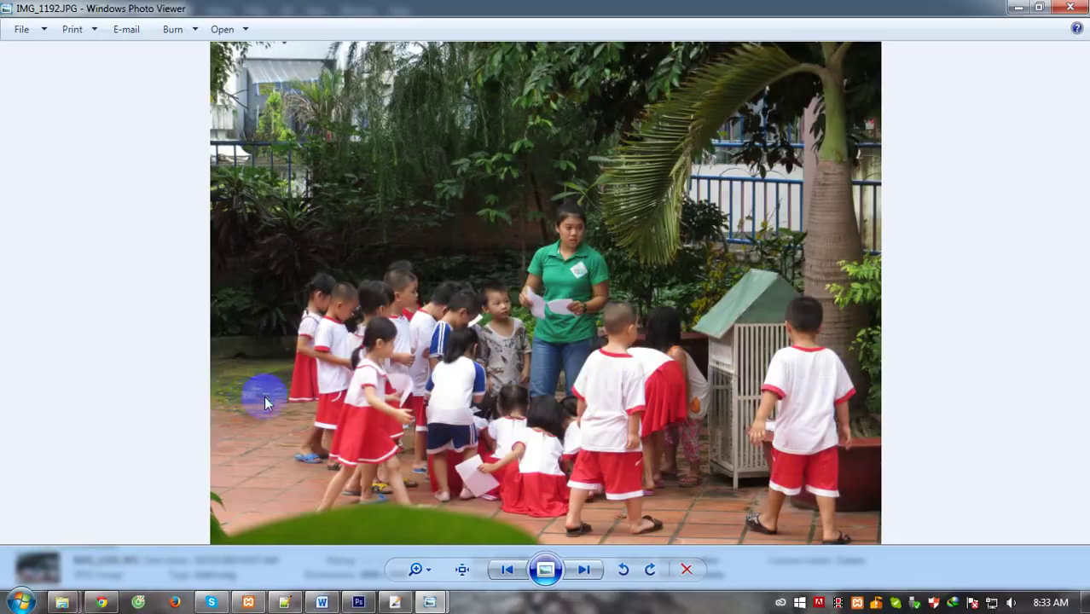
# Copy the whole IMG_1192 garden photo and paste it into the banner as Layer 5.
pyautogui.hotkey('ctrl', 'a')
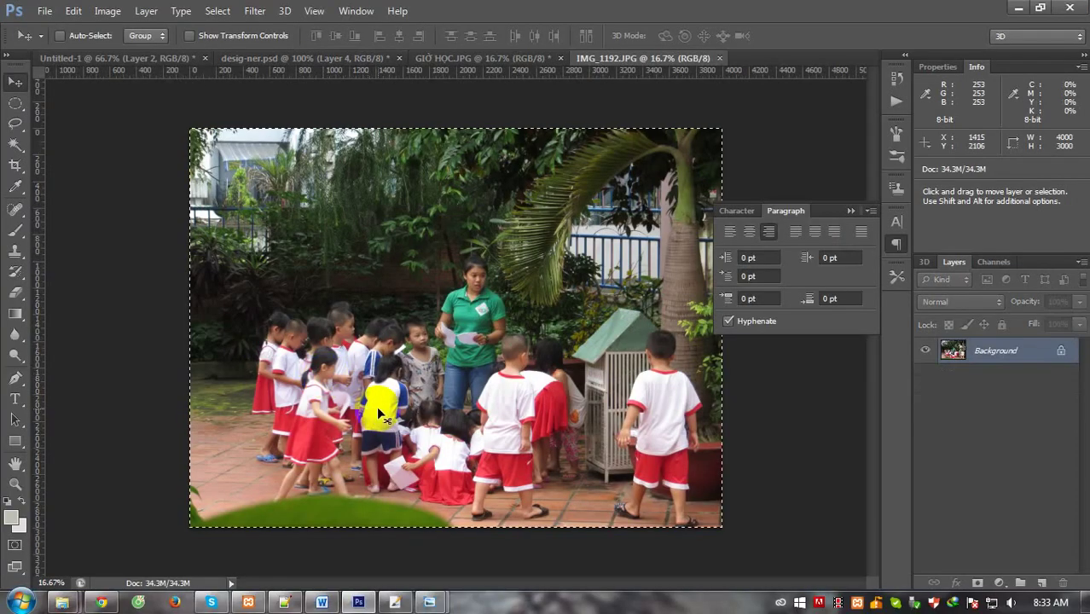
pyautogui.hotkey('ctrl', 'Tab')
pyautogui.hotkey('ctrl', 'Tab')
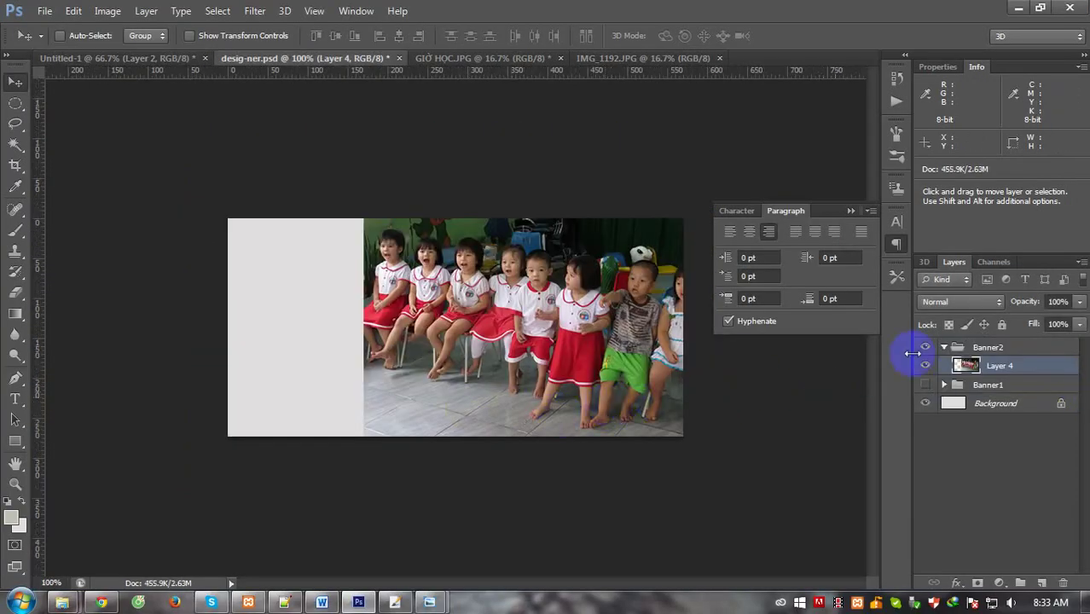
pyautogui.hotkey('ctrl', 'v')
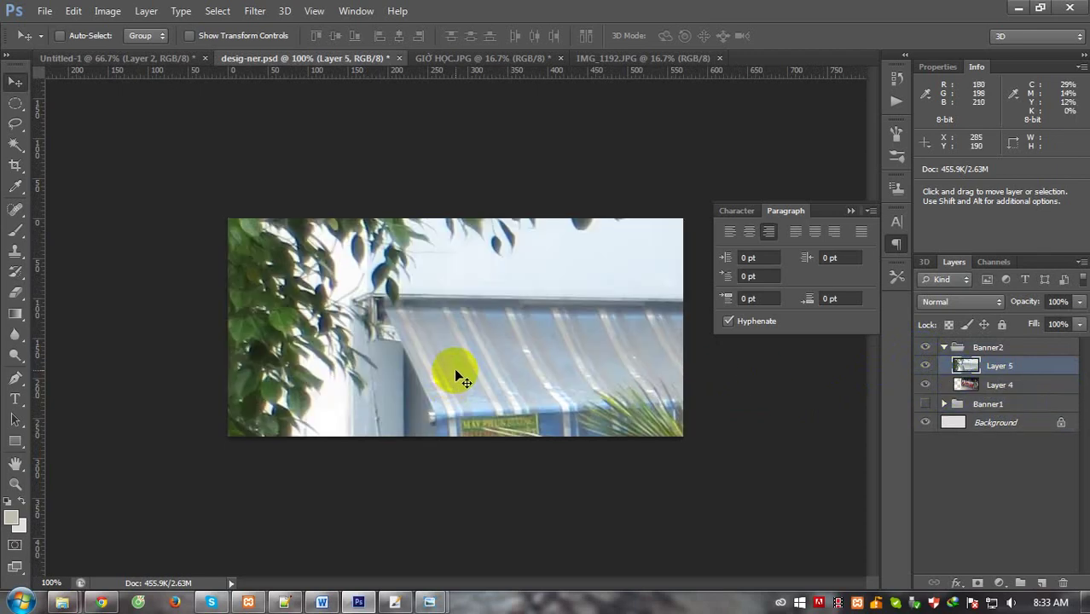
pyautogui.hotkey('ctrl', '-')
pyautogui.hotkey('ctrl', '-')
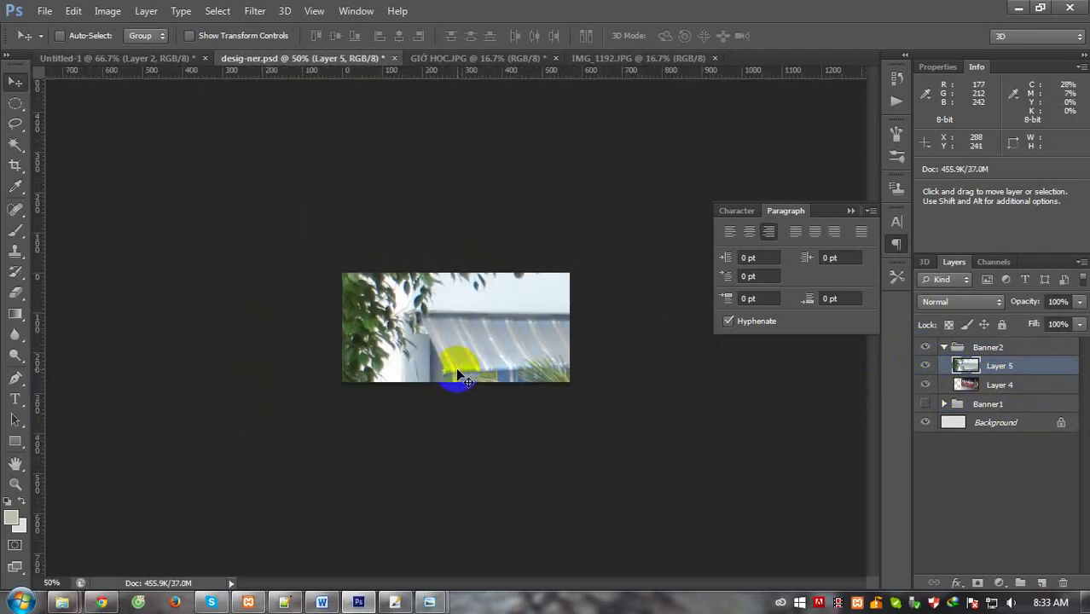
# Scale the garden photo to about 14% and fit it over the banner frame.
pyautogui.hotkey('ctrl', 't')
pyautogui.moveTo(492, 344)
pyautogui.mouseDown()
pyautogui.moveTo(230, 147)
pyautogui.moveTo(161, 135)
pyautogui.moveTo(377, 260)
pyautogui.moveTo(486, 353)
pyautogui.moveTo(360, 241)
pyautogui.moveTo(226, 186)
pyautogui.mouseUp()
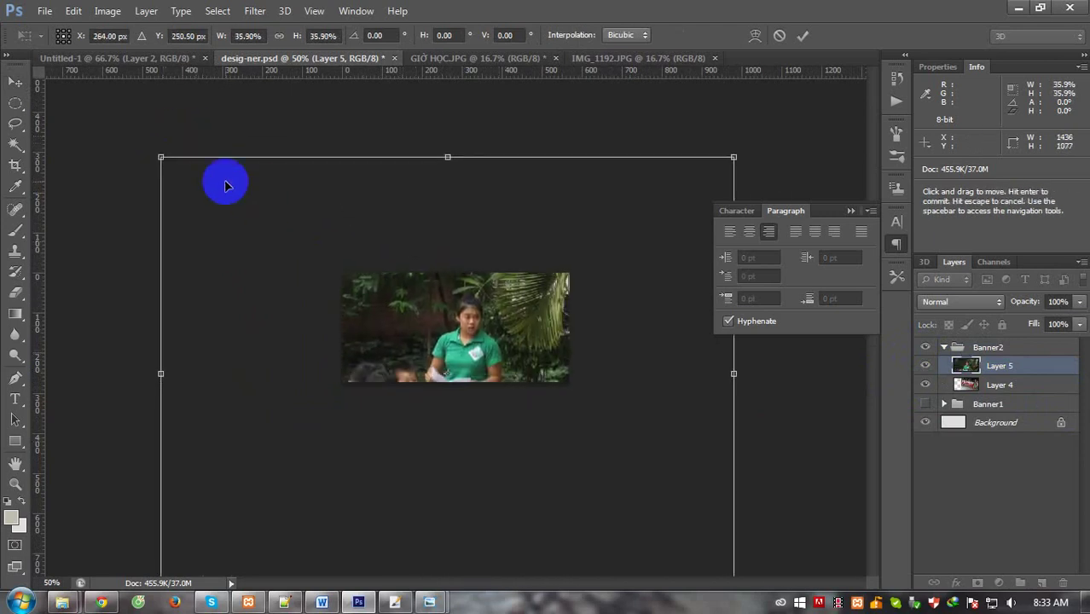
pyautogui.moveTo(160, 157)
pyautogui.mouseDown()
pyautogui.moveTo(316, 295)
pyautogui.moveTo(328, 275)
pyautogui.mouseUp()
pyautogui.moveTo(402, 349); pyautogui.dragTo(407, 281)
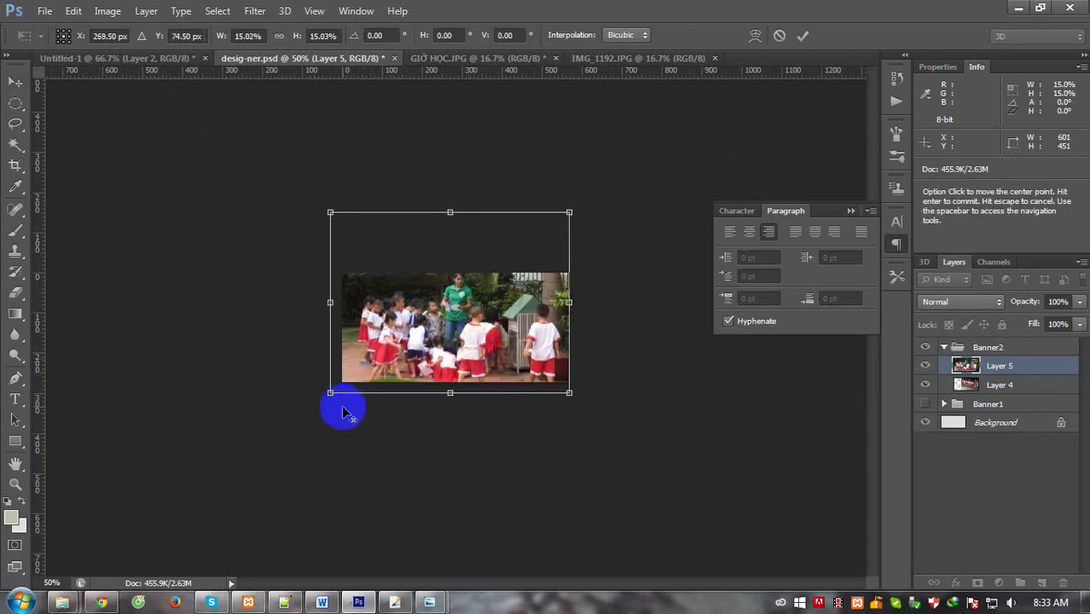
pyautogui.moveTo(331, 392); pyautogui.dragTo(341, 390)
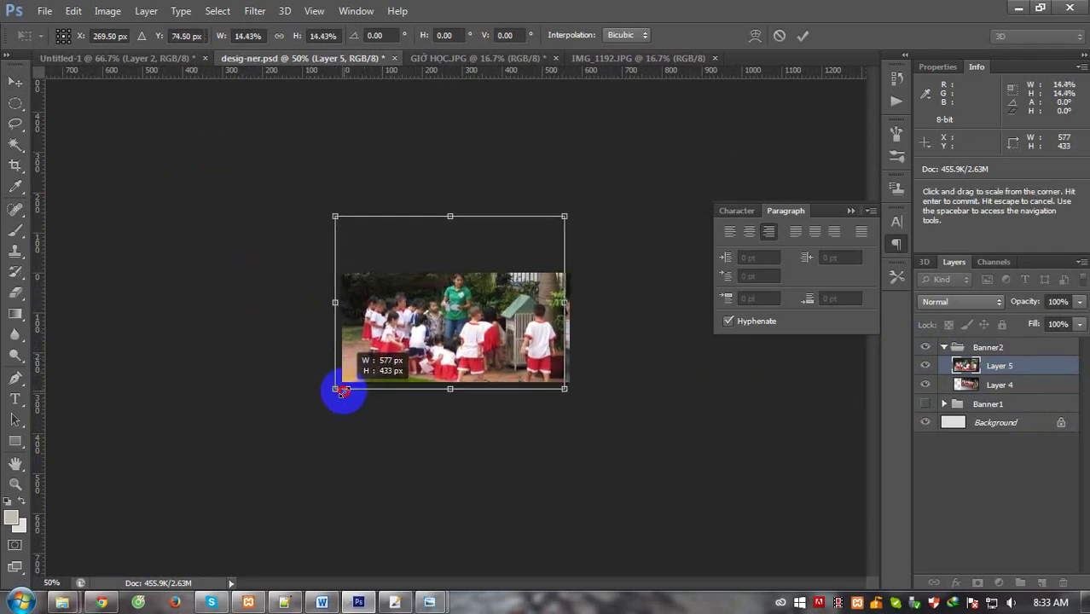
pyautogui.doubleClick(408, 375)
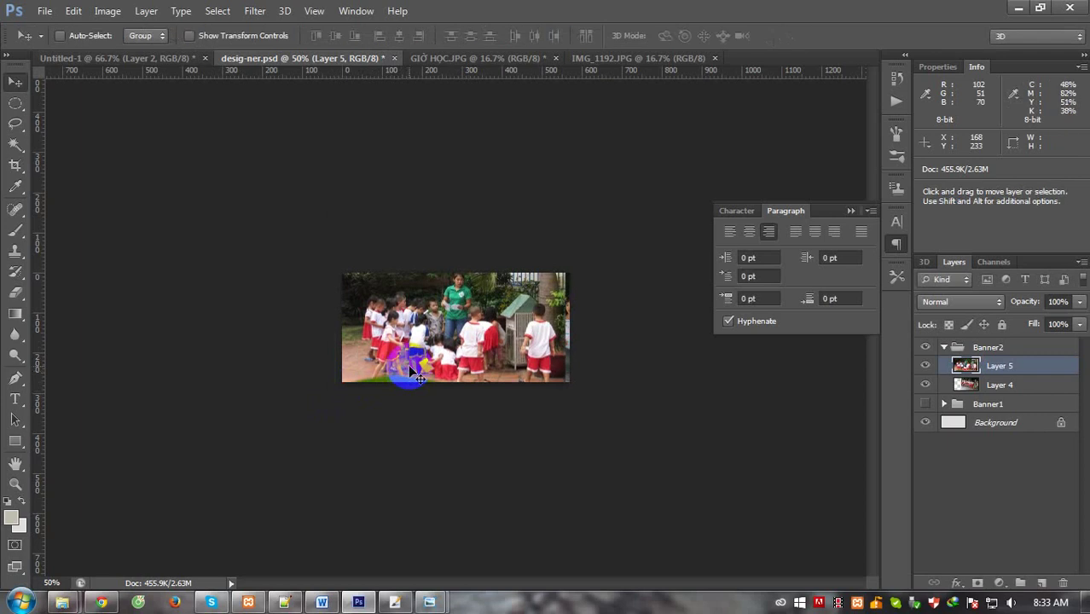
pyautogui.hotkey('ctrl', '+')
pyautogui.hotkey('ctrl', '+')
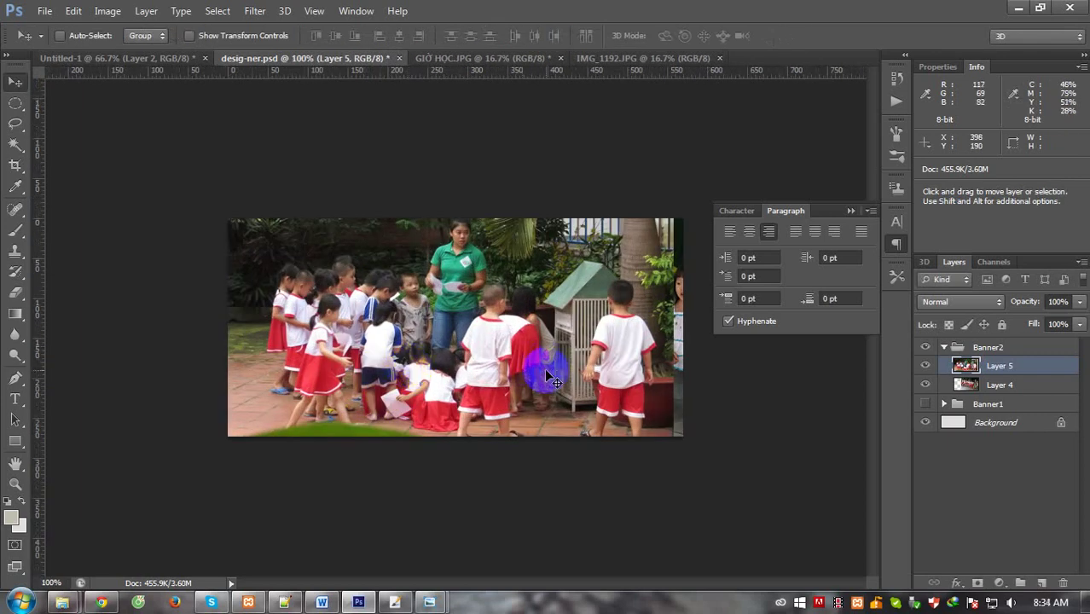
# Duplicate Layer 5 and set the copy to Screen blend mode at 74% opacity.
pyautogui.moveTo(459, 381); pyautogui.dragTo(472, 379)
pyautogui.hotkey('ctrl', 'j')
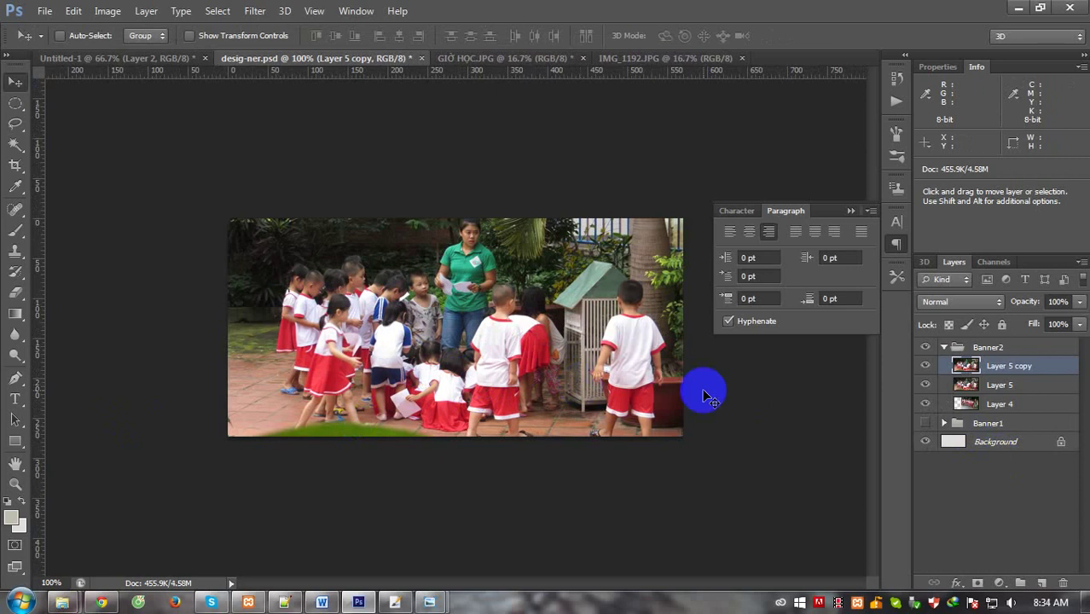
pyautogui.click(967, 303)
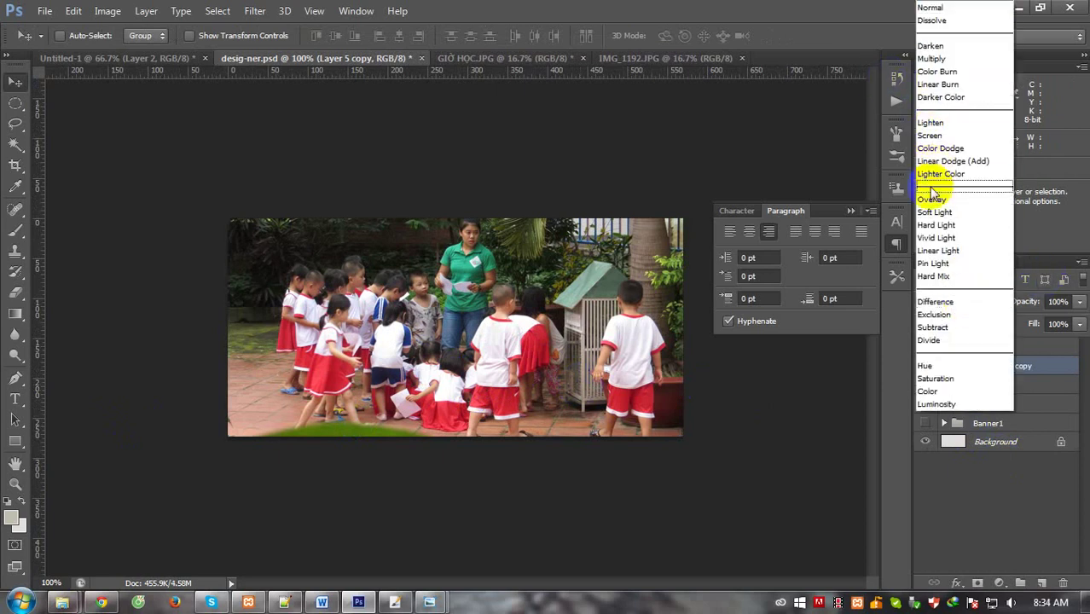
pyautogui.click(929, 139)
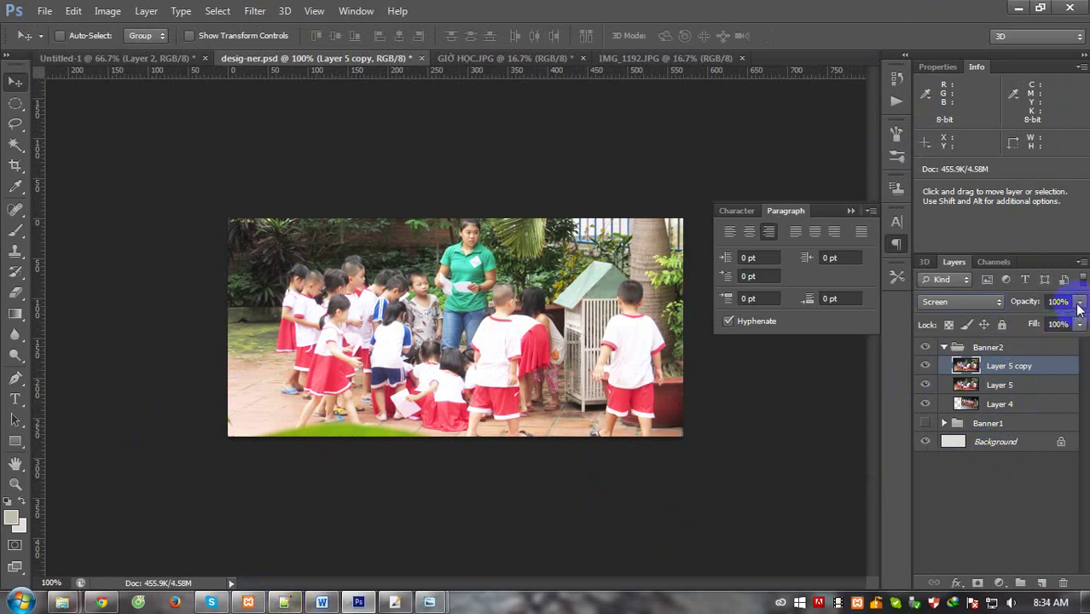
pyautogui.moveTo(1079, 304); pyautogui.dragTo(1059, 324)
# Merge Layer 5 copy, Layer 5 and Layer 4 into one layer.
pyautogui.click(1007, 367)
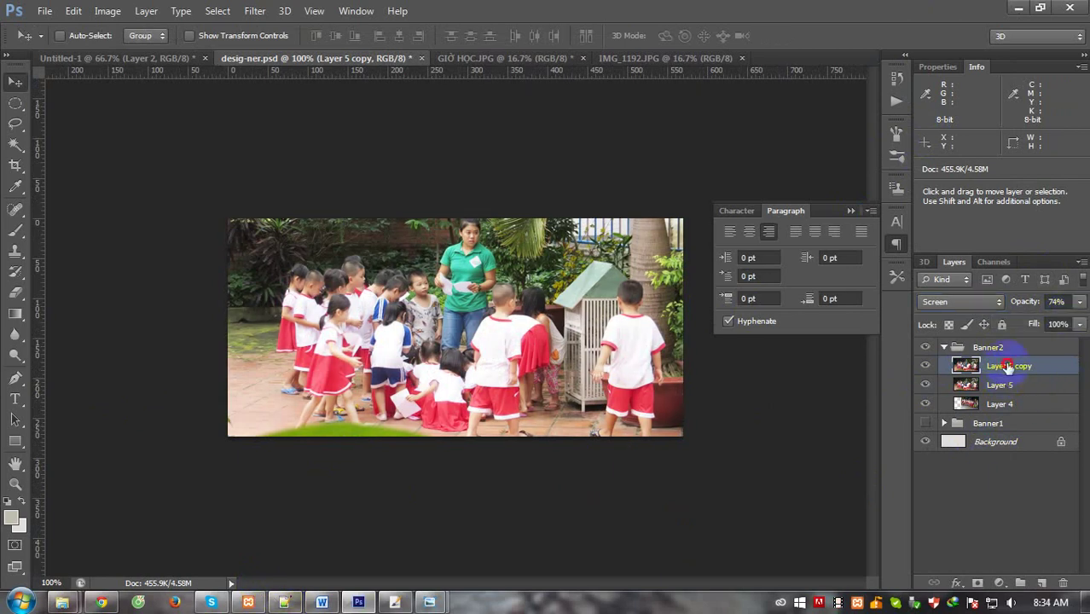
pyautogui.keyDown('shift'); pyautogui.click(1003, 405); pyautogui.keyUp('shift')
pyautogui.rightClick(973, 399)
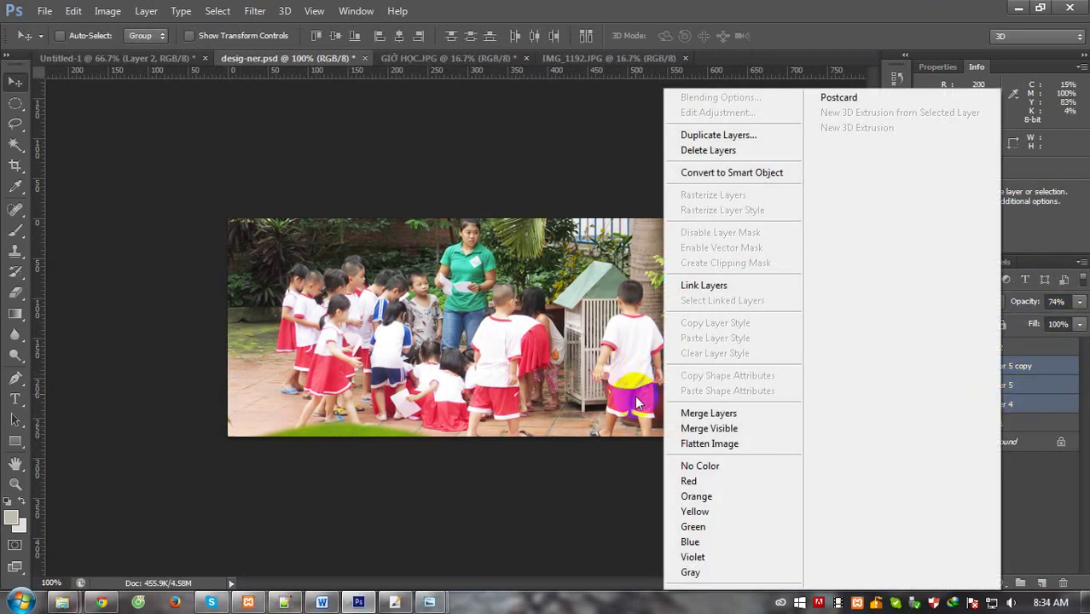
pyautogui.click(694, 415)
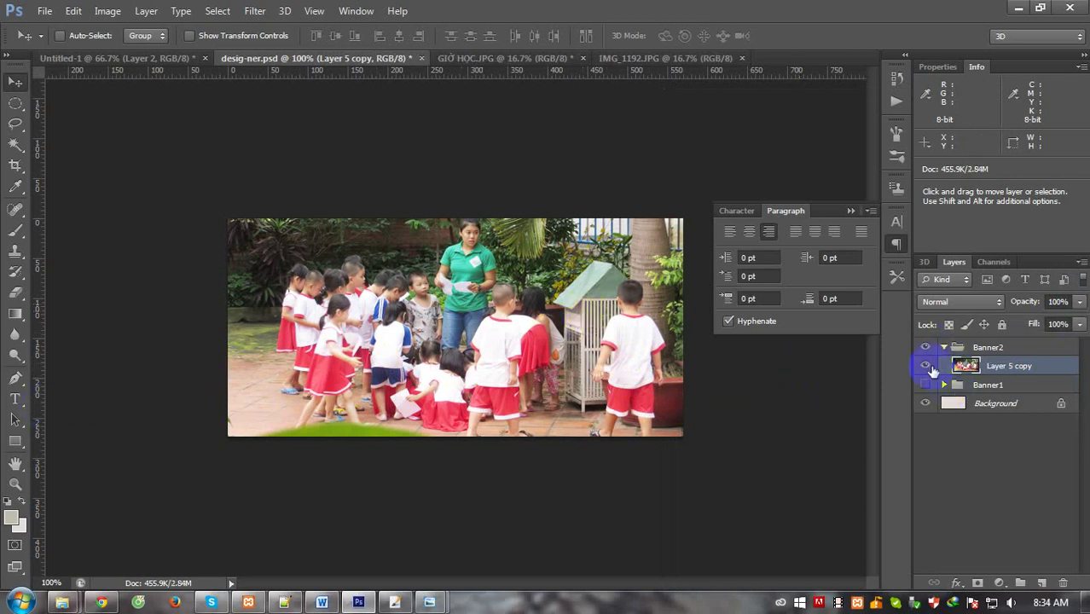
pyautogui.moveTo(954, 371); pyautogui.dragTo(977, 346)
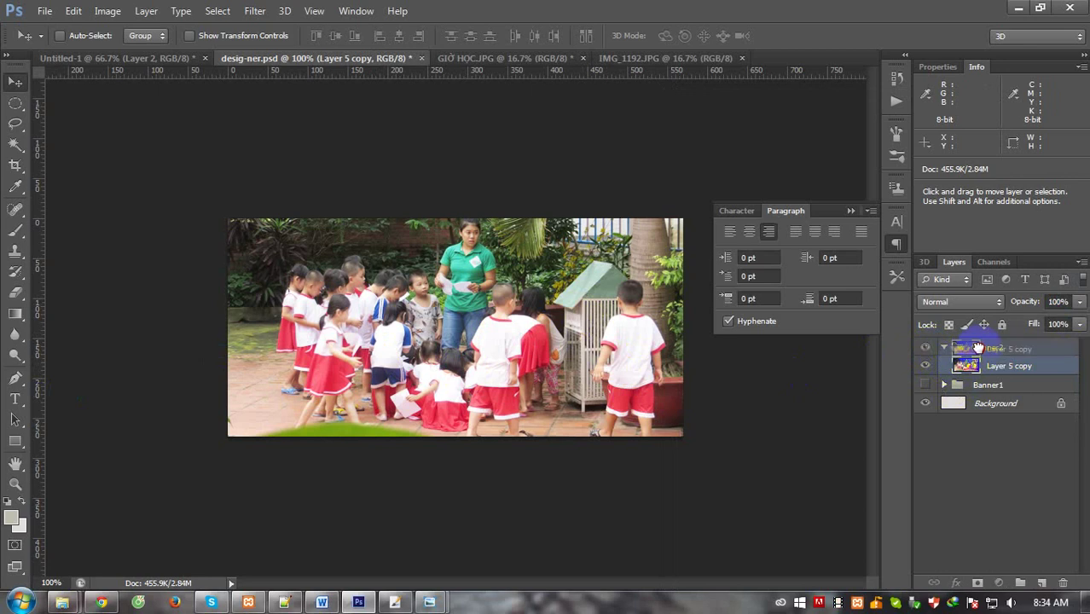
# Export the banner with Save for Web as PNG-24, saving to the Desktop.
pyautogui.click(292, 464)
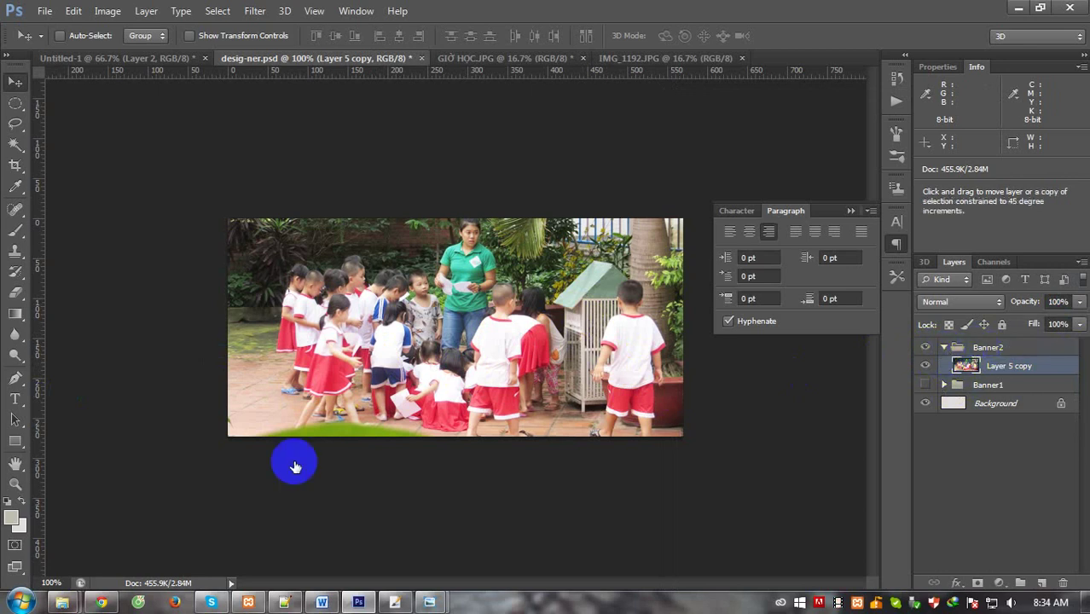
pyautogui.hotkey('ctrl', 'alt', 'shift', 's')
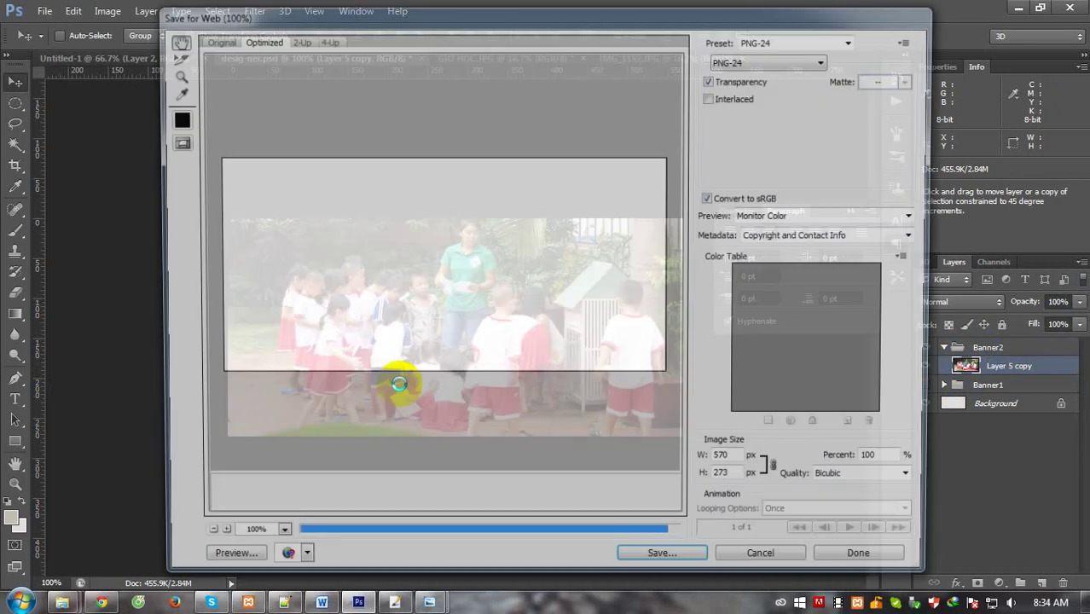
pyautogui.click(636, 566)
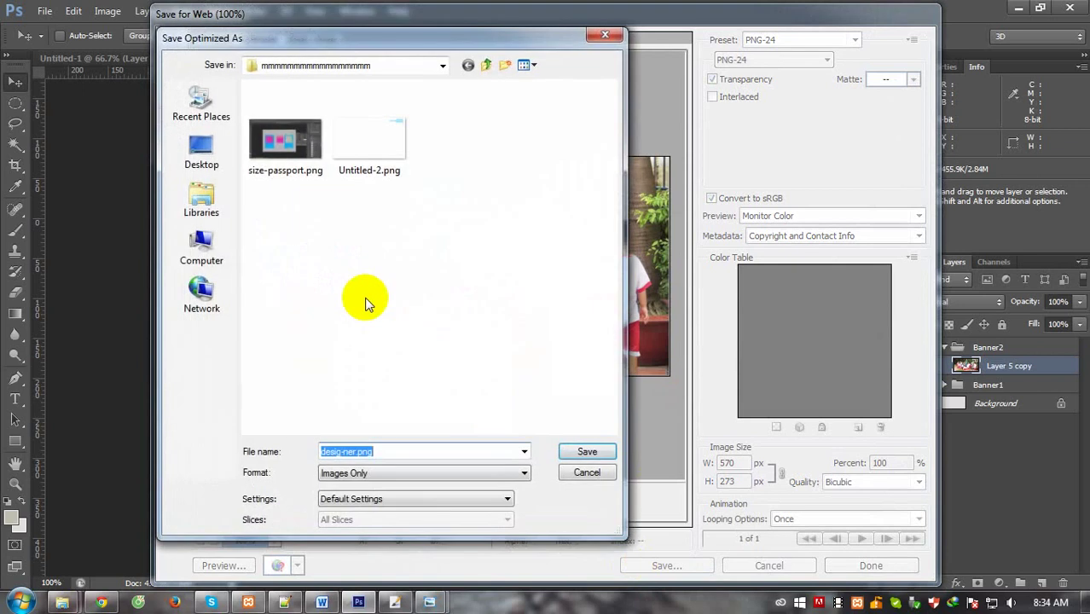
pyautogui.click(216, 242)
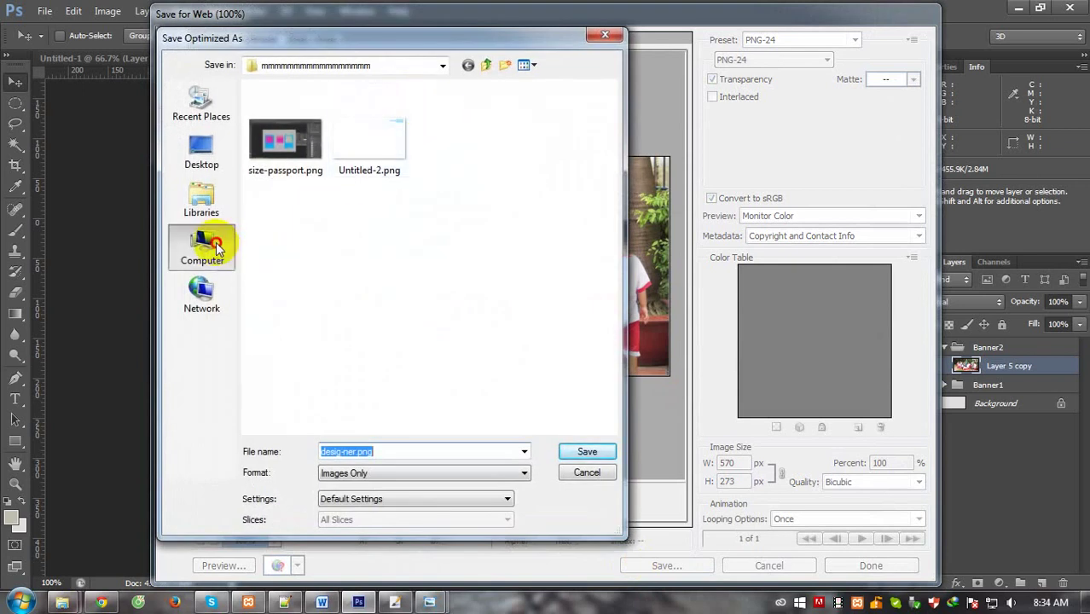
pyautogui.click(209, 194)
pyautogui.click(199, 156)
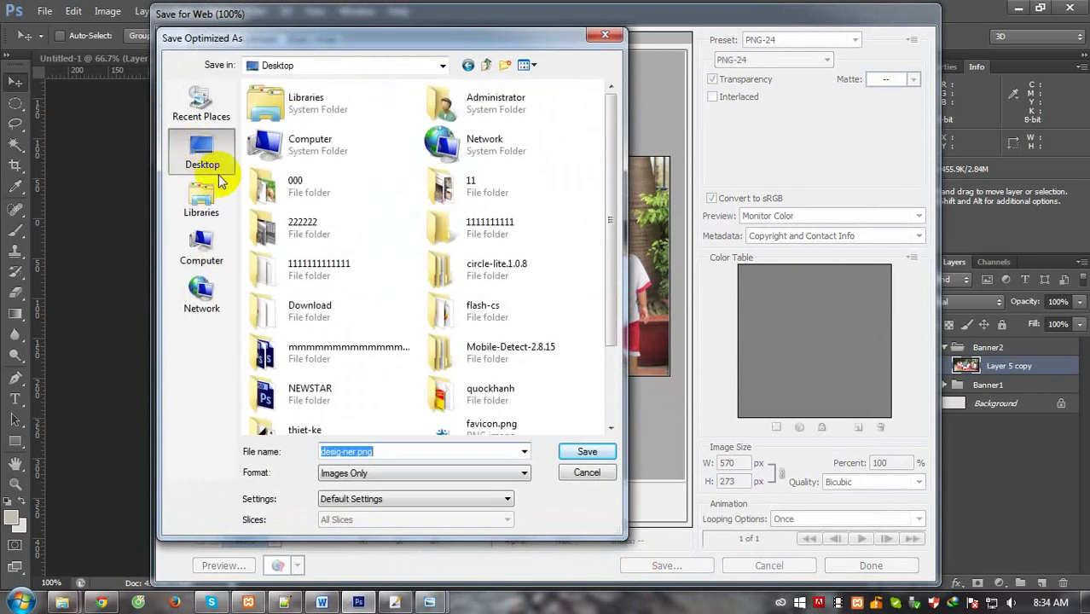
# Create a banner_banmai folder on the Desktop and save the PNG there as banner_2.
pyautogui.click(507, 65)
pyautogui.write('banner_banmai')
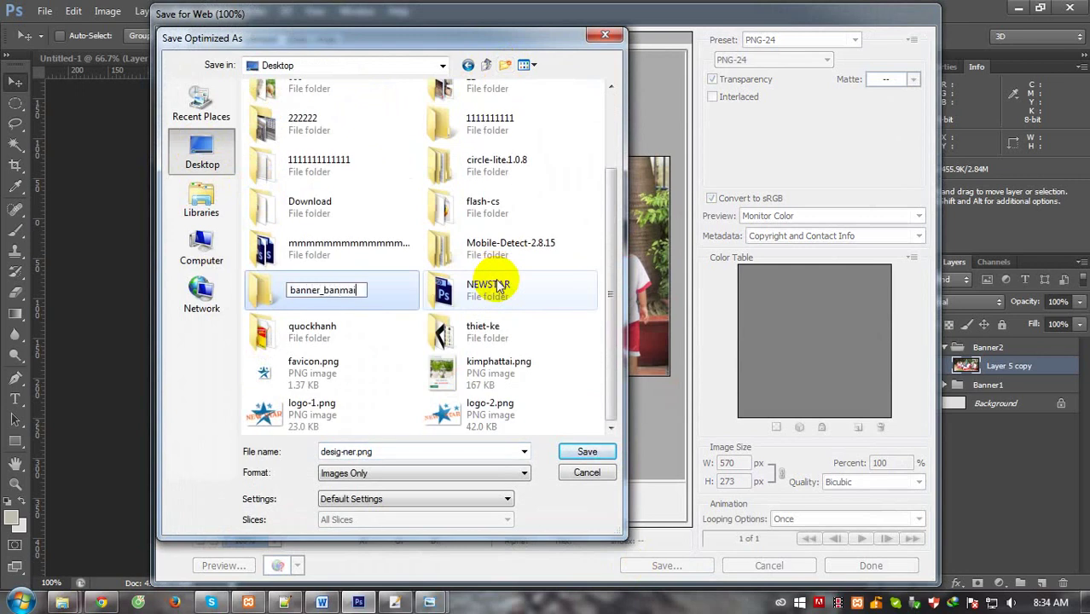
pyautogui.press('Return')
pyautogui.press('Return')
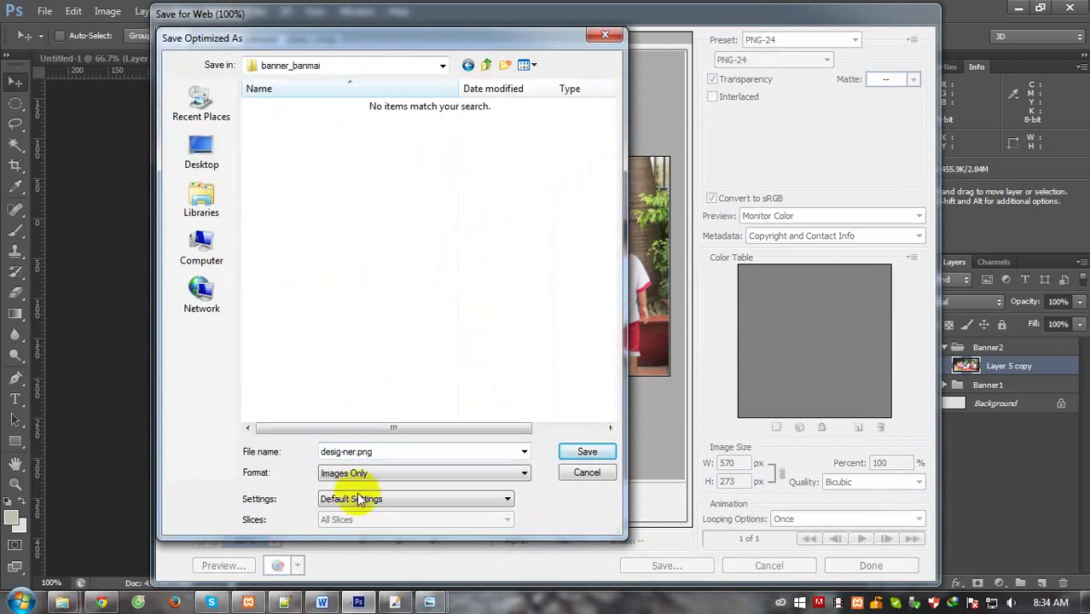
pyautogui.doubleClick(404, 457)
pyautogui.write('bann')
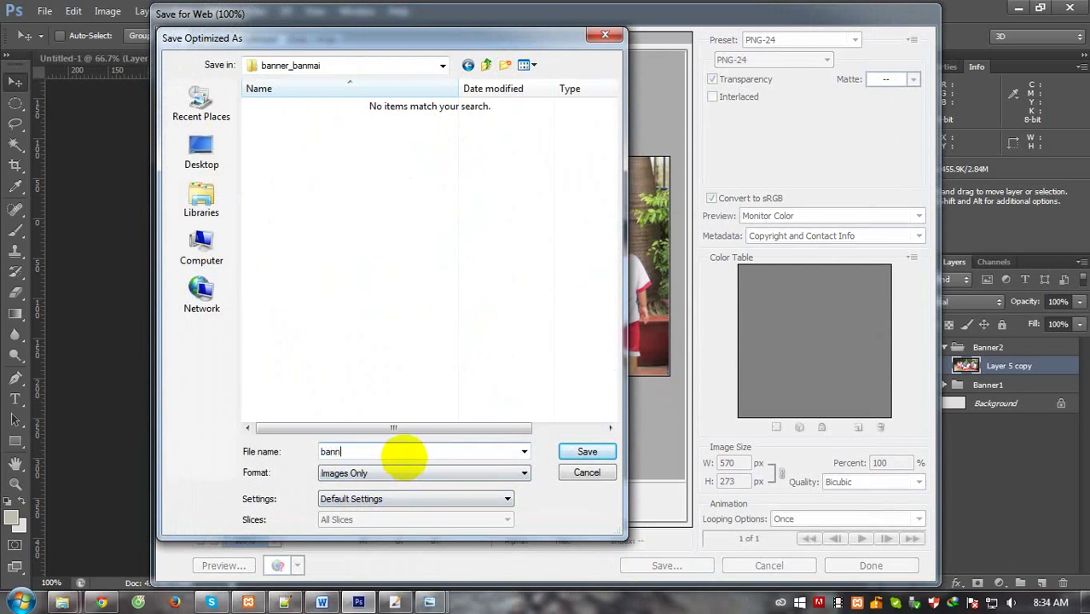
pyautogui.write('er_')
pyautogui.write('2')
pyautogui.press('Return')
pyautogui.click(612, 128)
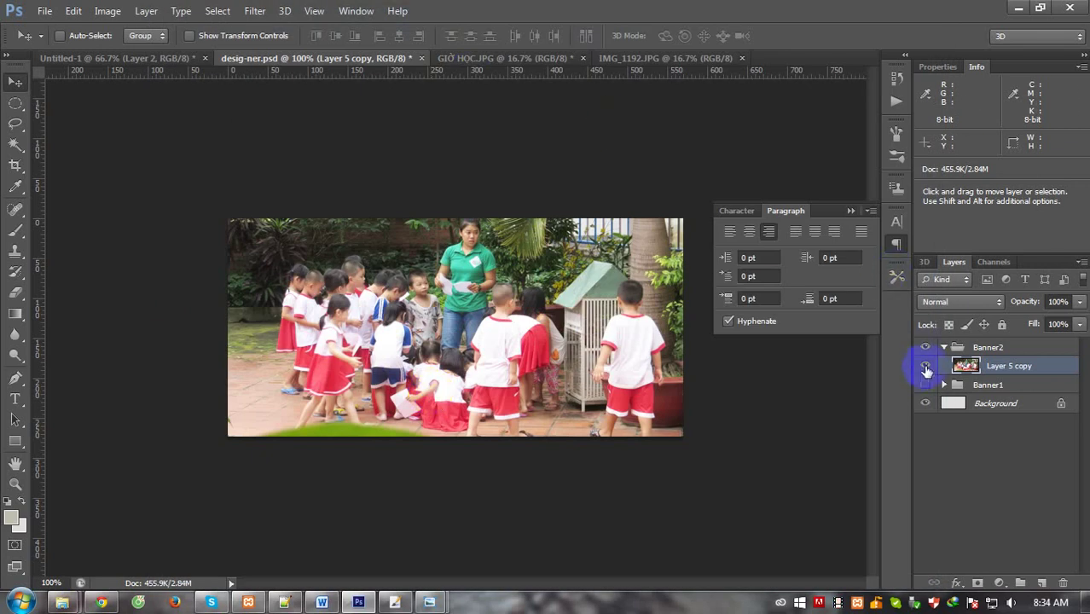
# Hide Banner2, show Banner1, and export it as the next numbered PNG in banner_banmai.
pyautogui.click(926, 347)
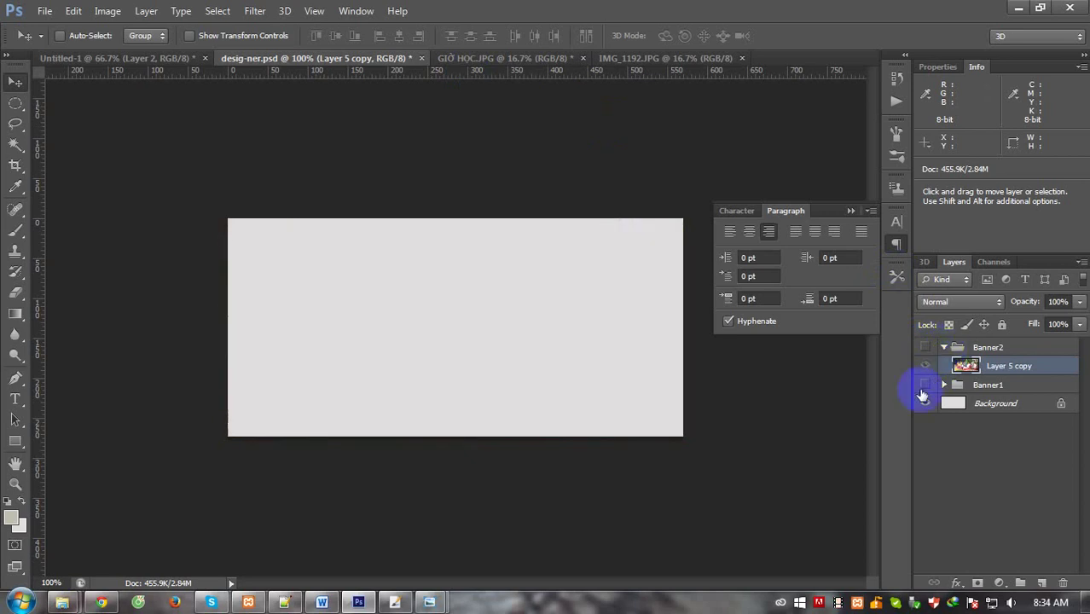
pyautogui.click(925, 384)
pyautogui.hotkey('ctrl', 'shift', 'alt', 's')
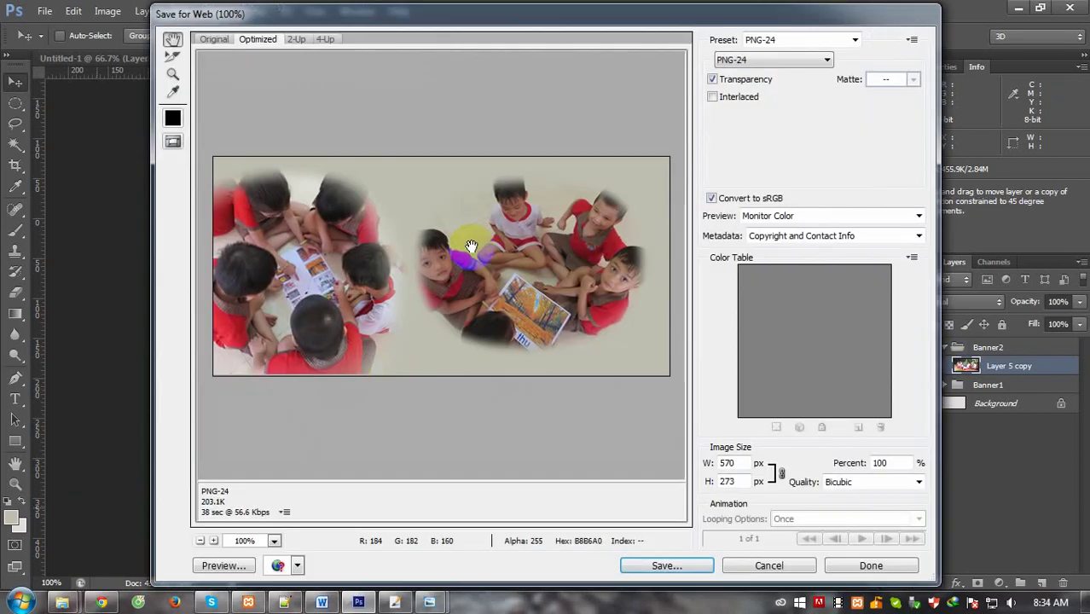
pyautogui.click(636, 566)
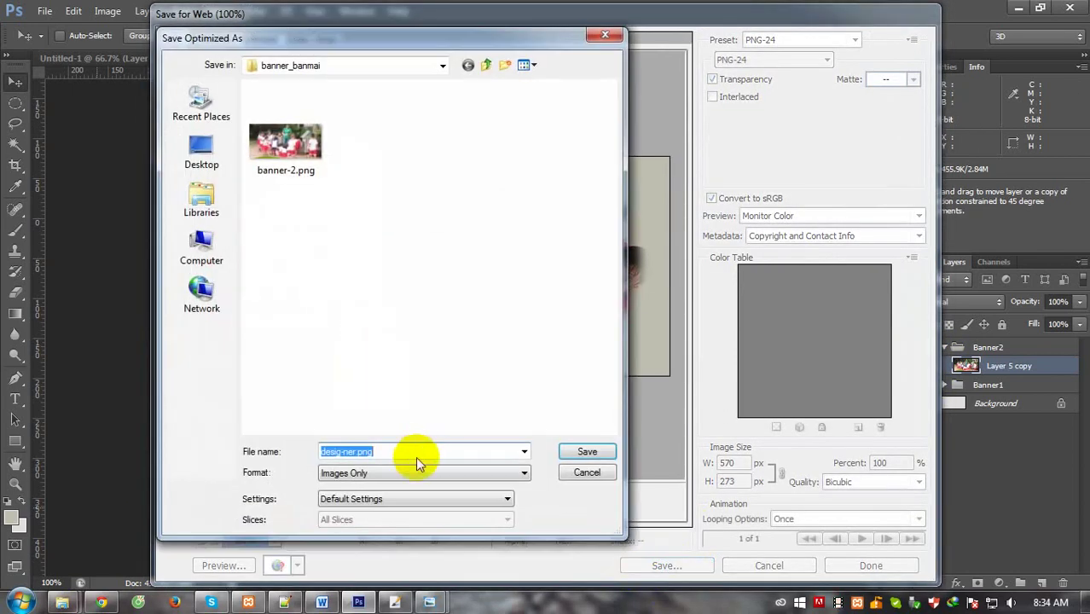
pyautogui.click(264, 162)
pyautogui.click(354, 452)
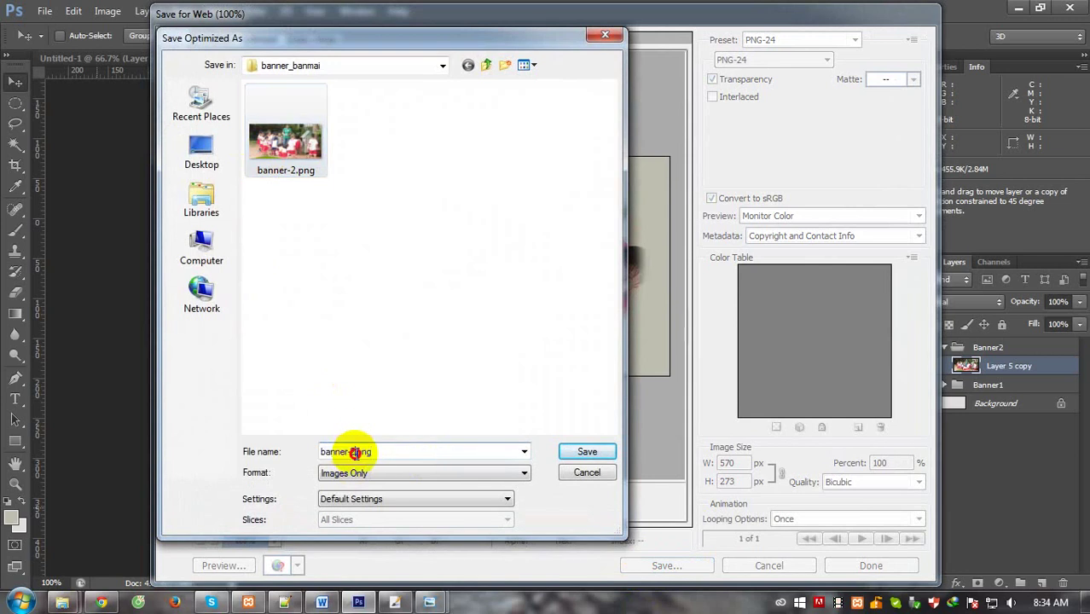
pyautogui.press('Return')
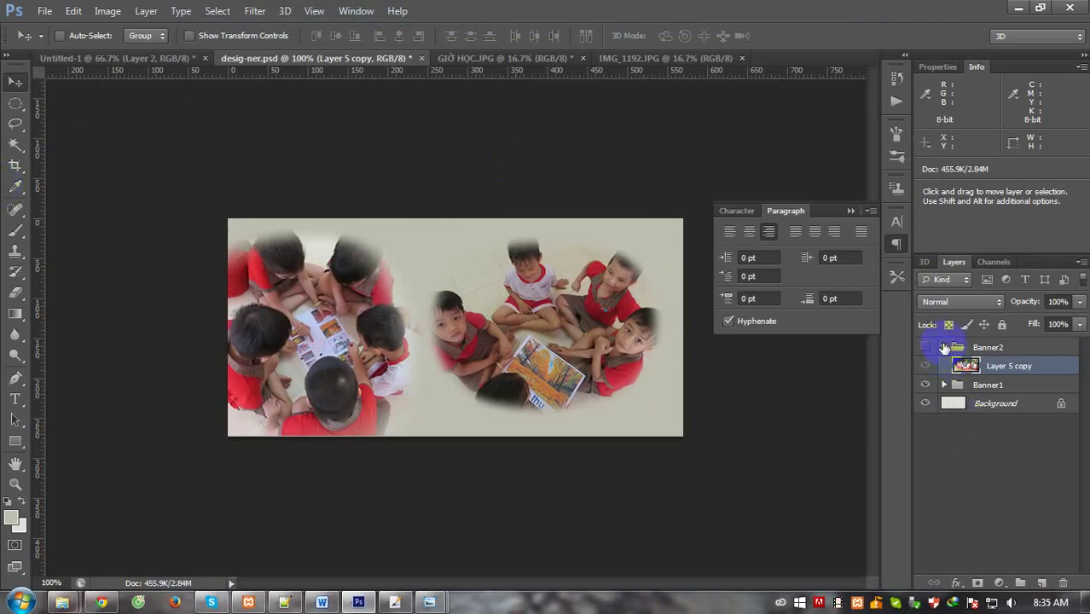
# Collapse Banner2, add Group 1 holding a new empty Layer 4, and hide Banner1.
pyautogui.click(945, 348)
pyautogui.click(987, 350)
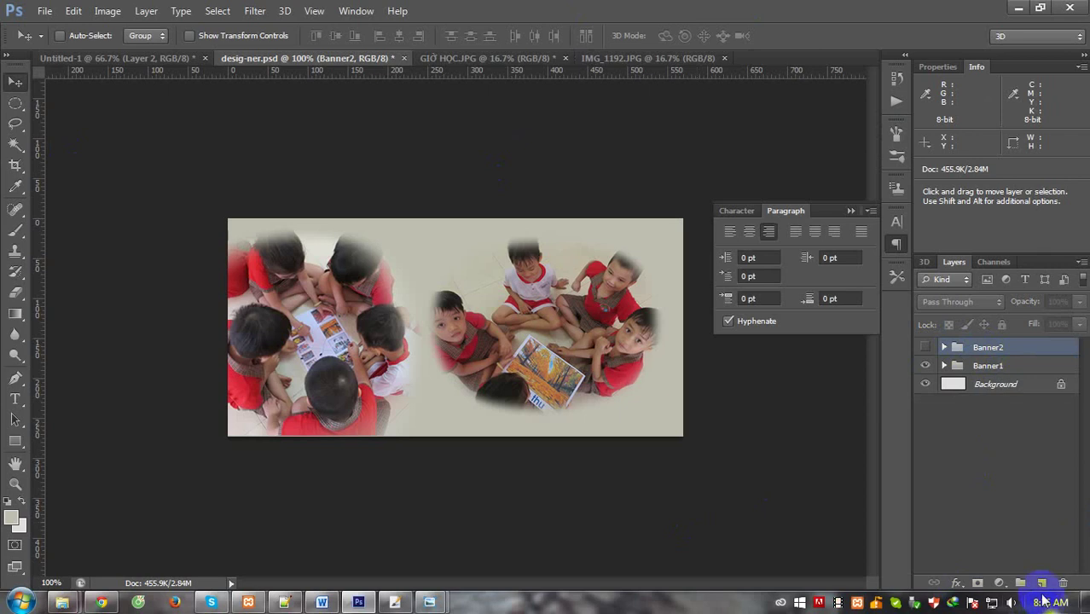
pyautogui.click(1020, 583)
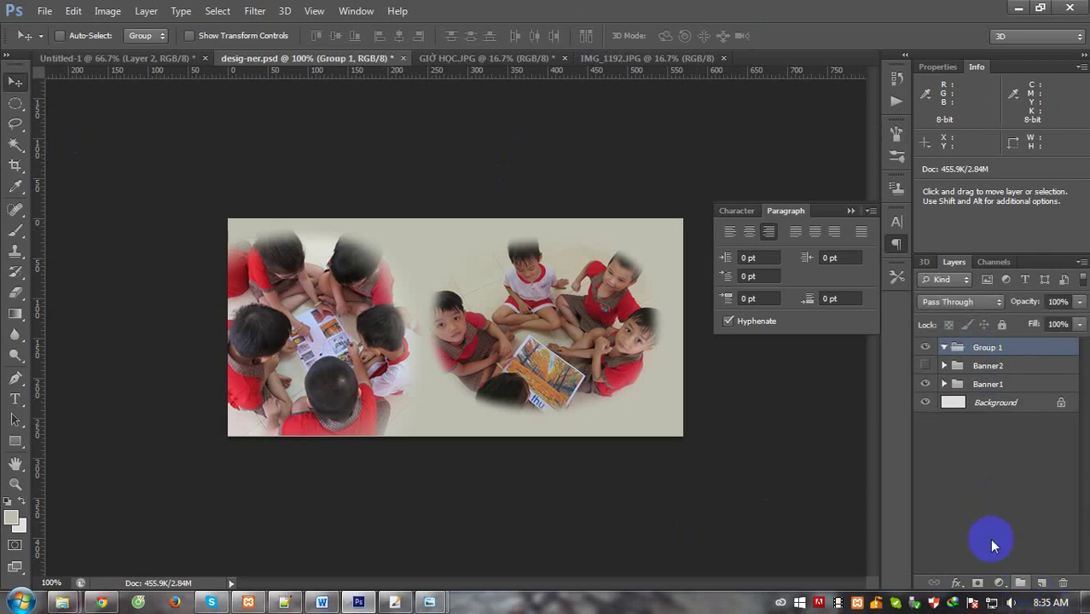
pyautogui.click(1042, 582)
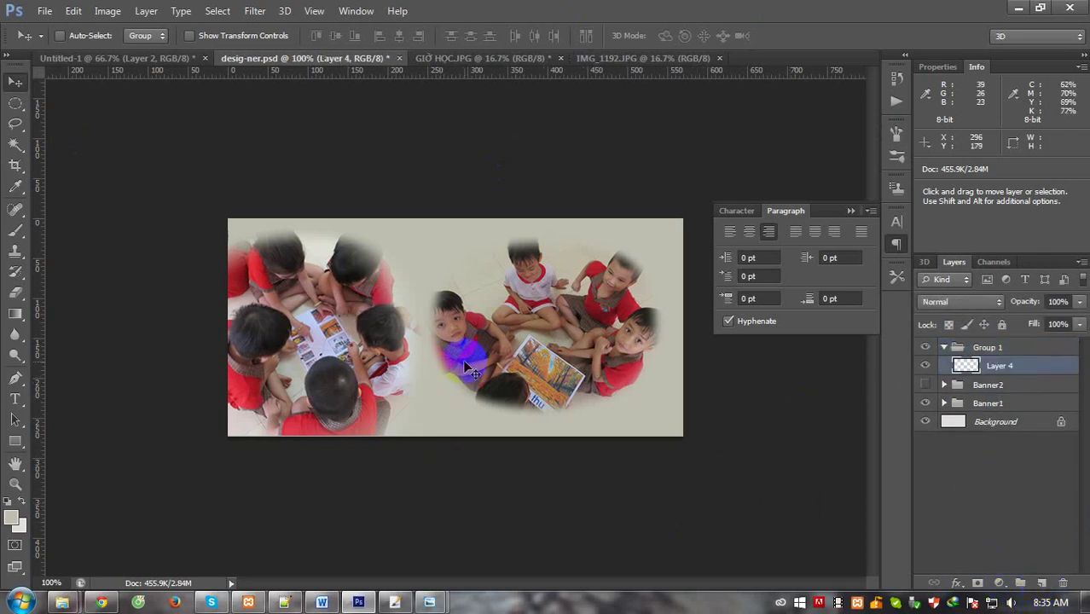
pyautogui.hotkey('ctrl', 'v')
pyautogui.click(925, 402)
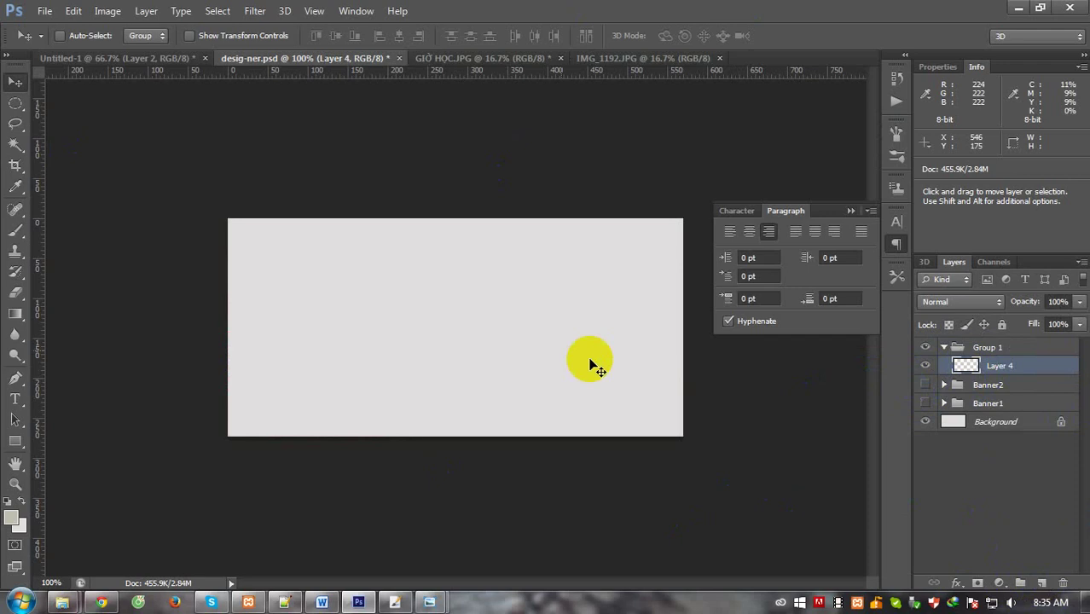
# Close GIỜ HỌC.JPG without saving changes and minimize Photoshop to the desktop.
pyautogui.click(504, 60)
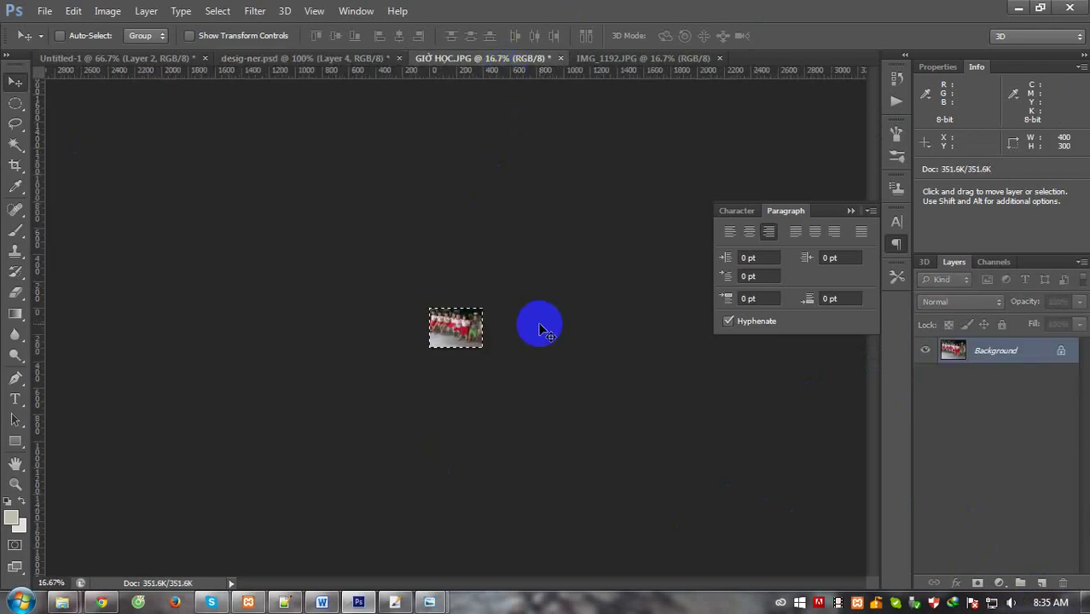
pyautogui.hotkey('ctrl', 'w')
pyautogui.click(547, 239)
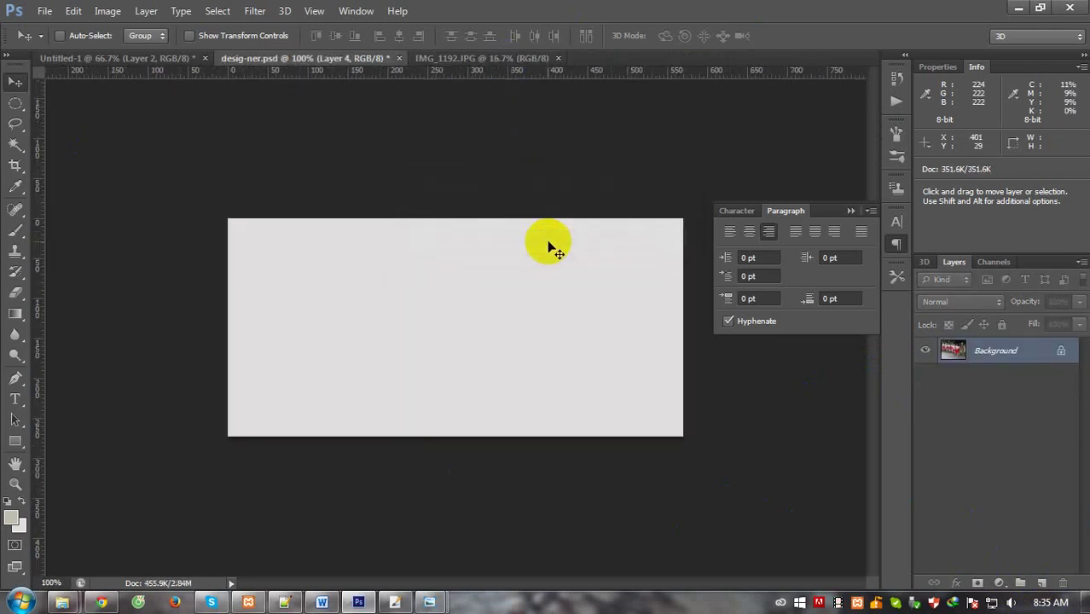
pyautogui.click(421, 195)
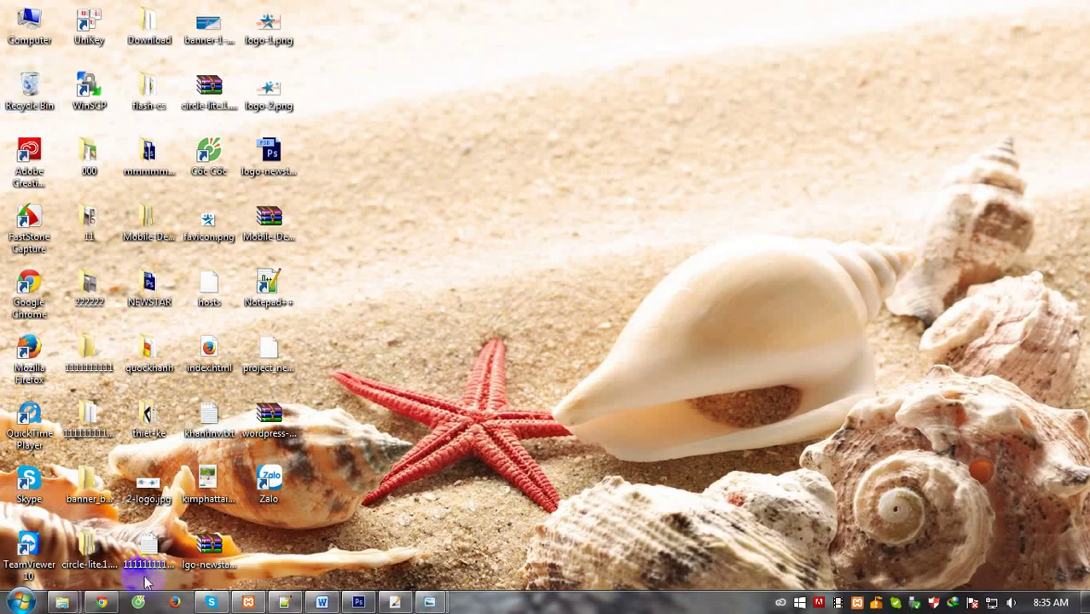
# From the class photos folder, open GIỜ HỌC.JPG with Adobe Photoshop CS6.
pyautogui.moveTo(63, 603)
pyautogui.click(281, 512)
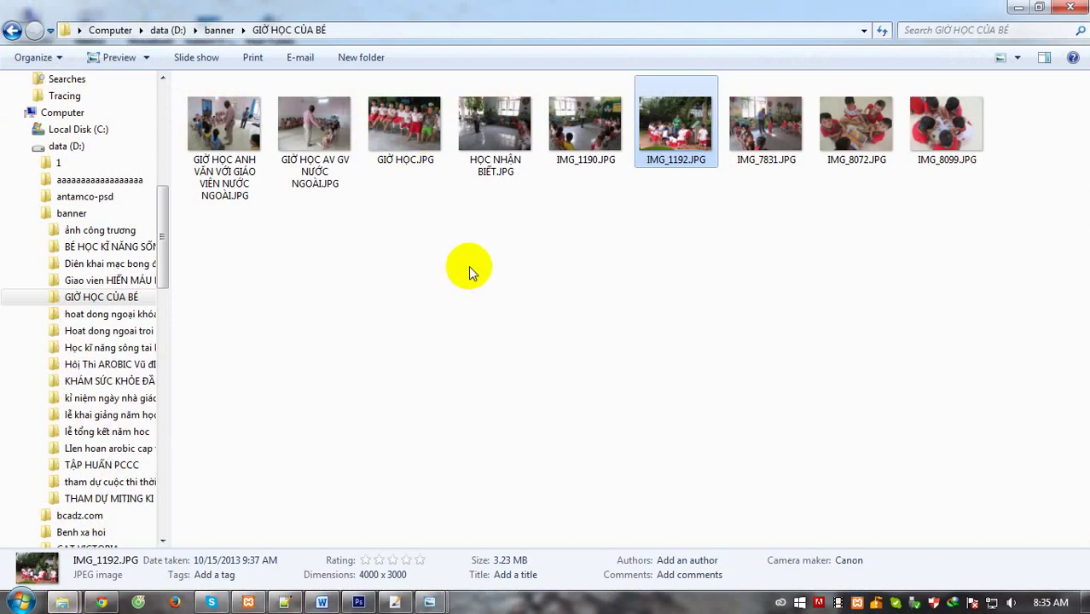
pyautogui.click(407, 139)
pyautogui.rightClick(407, 139)
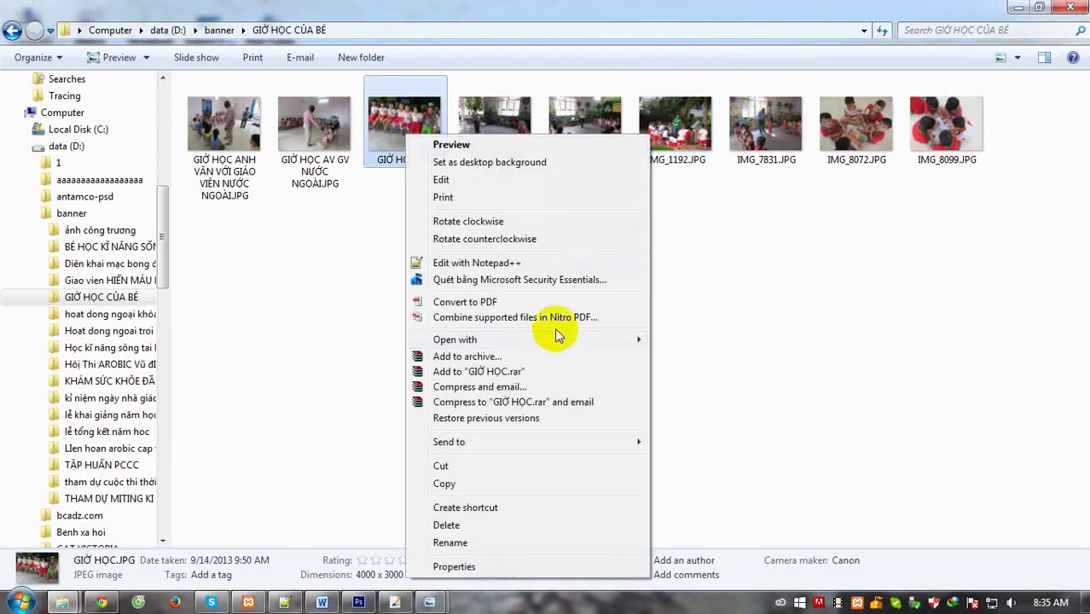
pyautogui.moveTo(454, 340)
pyautogui.click(689, 348)
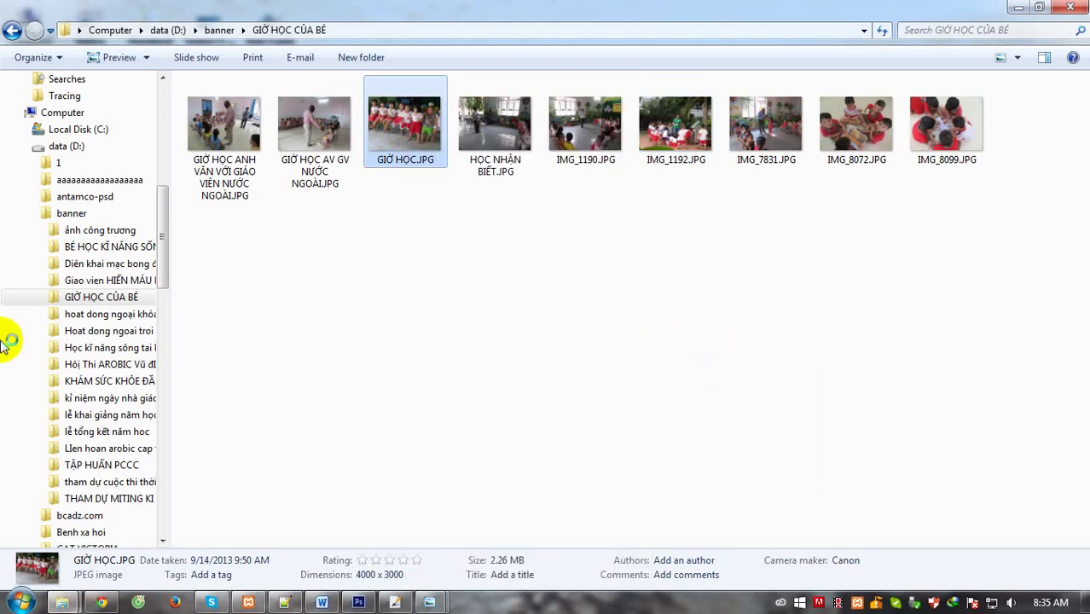
# Paste the whole GIỜ HỌC photo into desig-ner.psd and scale it down to banner size.
pyautogui.hotkey('ctrl', 'a')
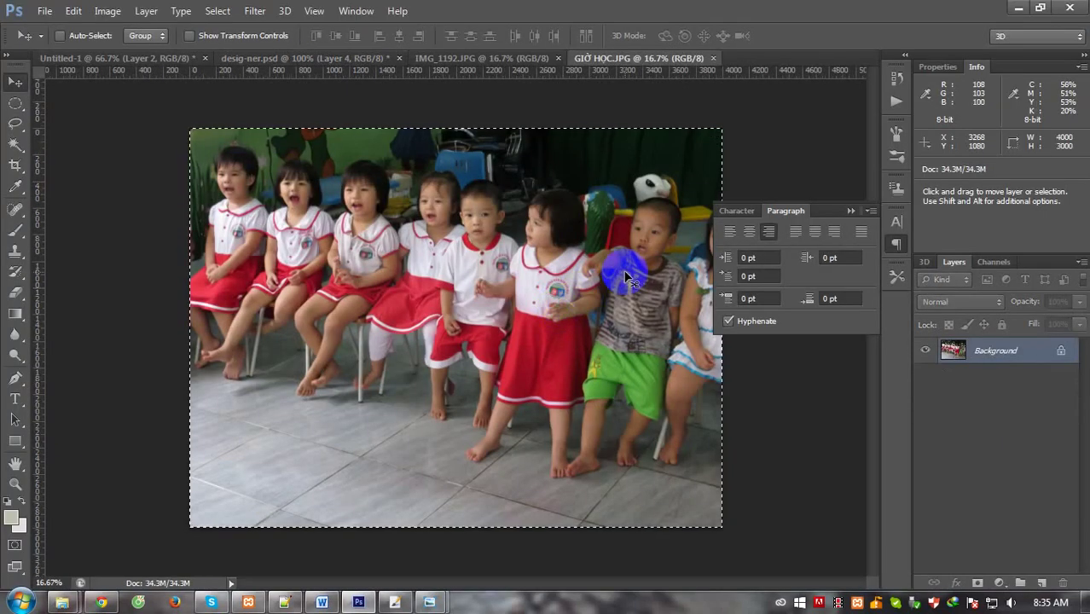
pyautogui.hotkey('ctrl', 'Tab')
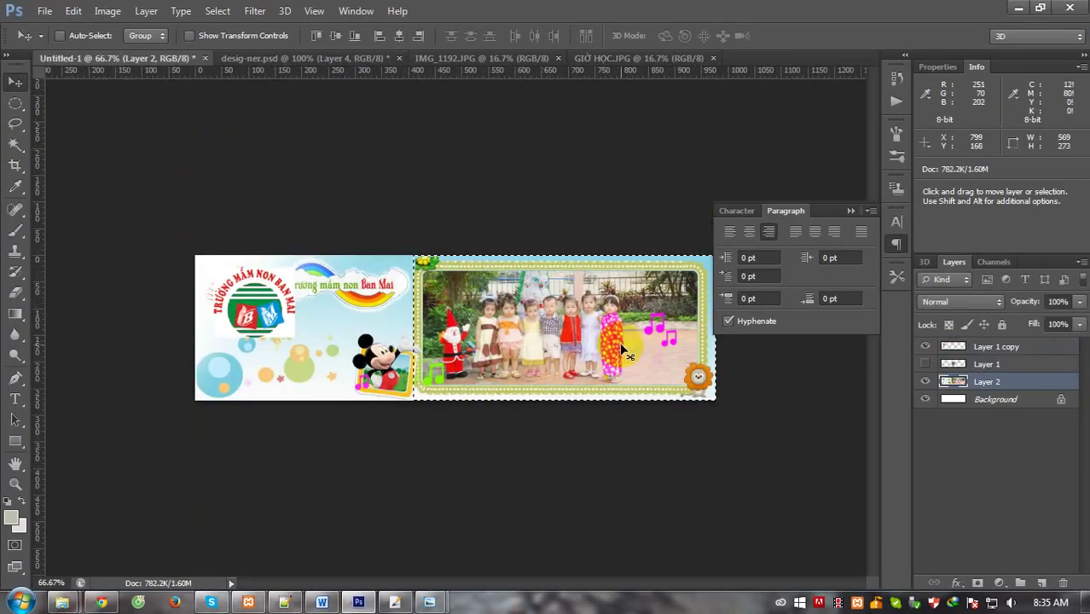
pyautogui.hotkey('ctrl', 'Tab')
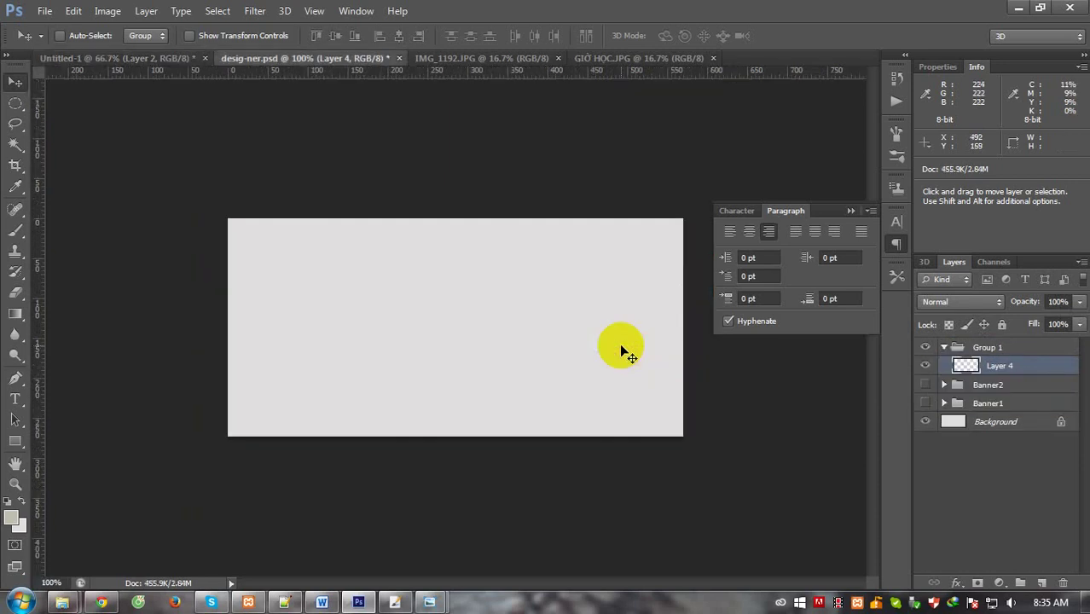
pyautogui.hotkey('ctrl', 'v')
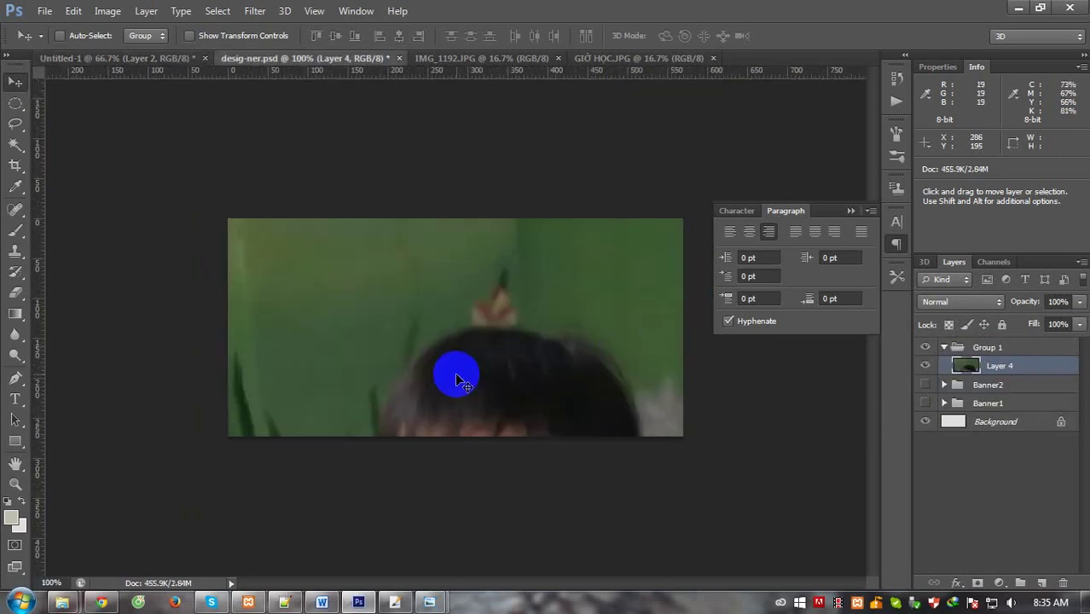
pyautogui.hotkey('ctrl', 't')
pyautogui.moveTo(229, 220); pyautogui.dragTo(480, 409)
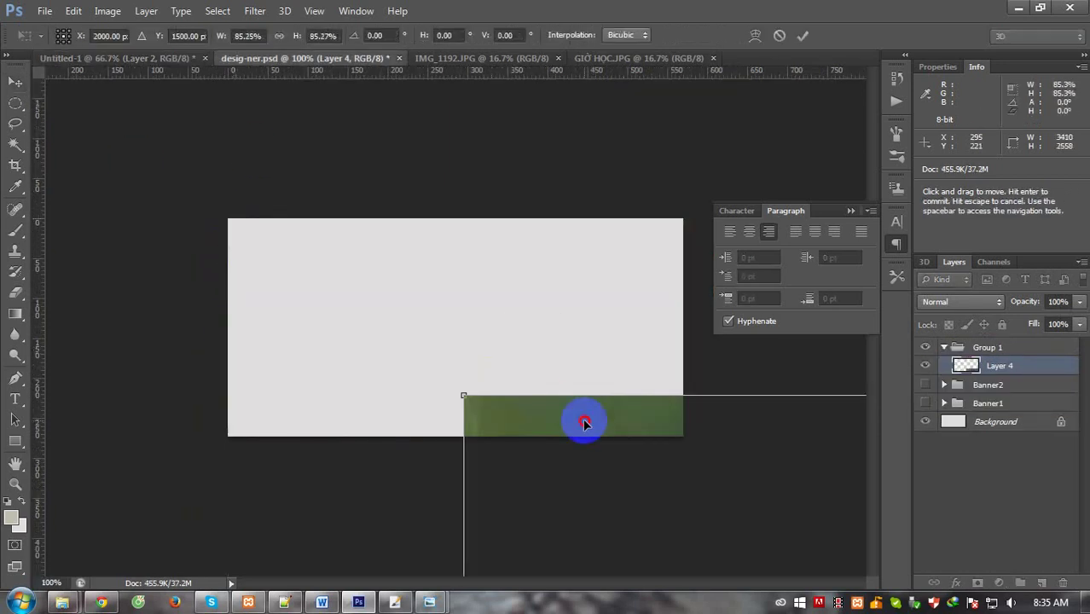
pyautogui.moveTo(597, 426); pyautogui.dragTo(265, 175)
pyautogui.hotkey('ctrl', '-')
pyautogui.hotkey('ctrl', '-')
pyautogui.hotkey('ctrl', '-')
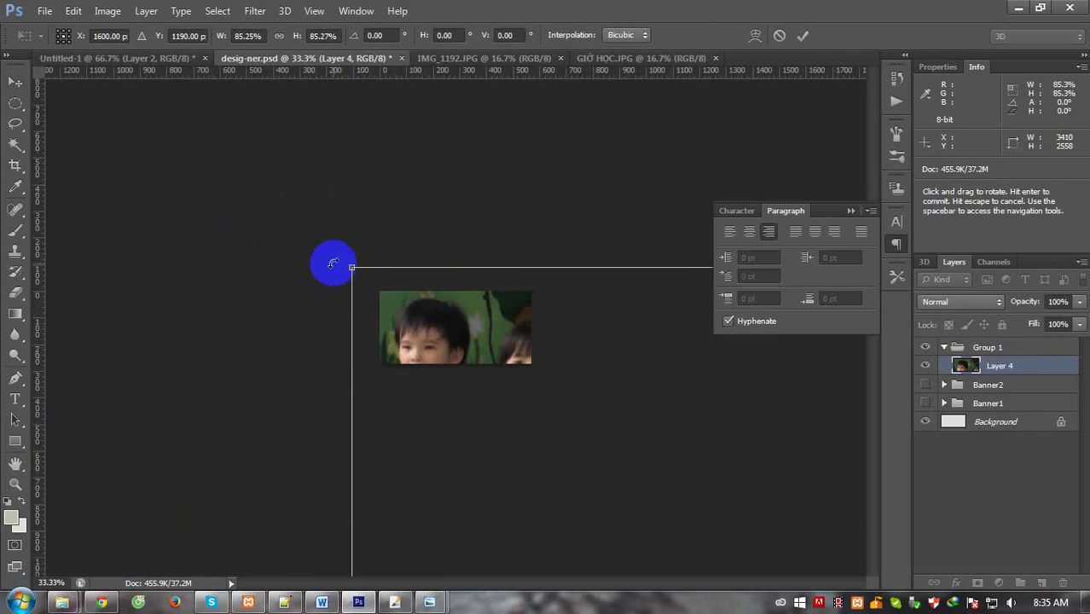
pyautogui.moveTo(351, 262)
pyautogui.mouseDown()
pyautogui.moveTo(425, 325)
pyautogui.moveTo(352, 242)
pyautogui.moveTo(290, 218)
pyautogui.moveTo(363, 273)
pyautogui.mouseUp()
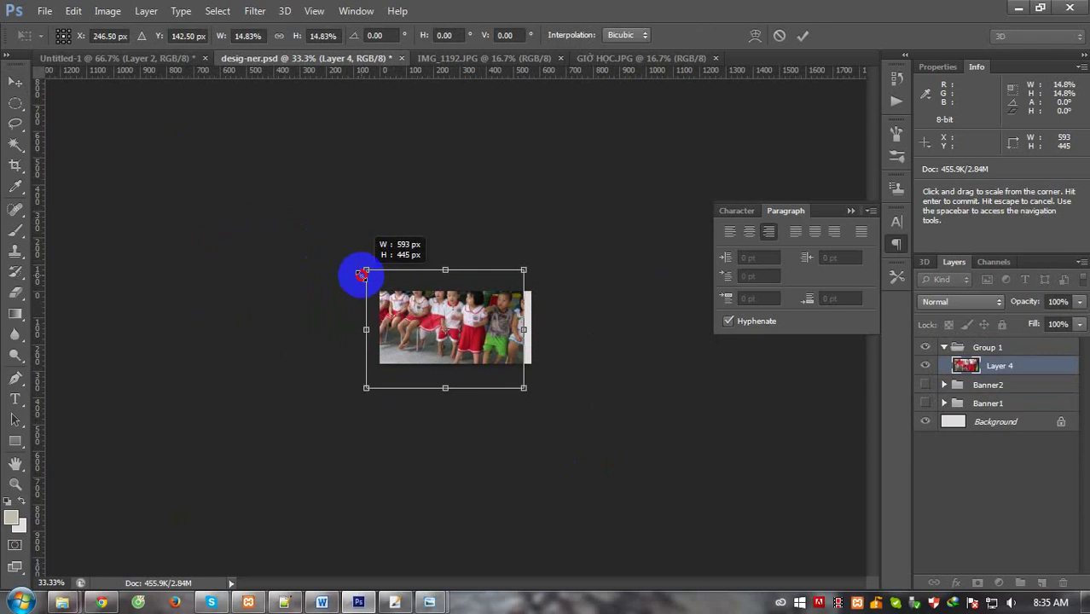
pyautogui.moveTo(426, 332); pyautogui.dragTo(429, 332)
pyautogui.moveTo(437, 335); pyautogui.dragTo(435, 336)
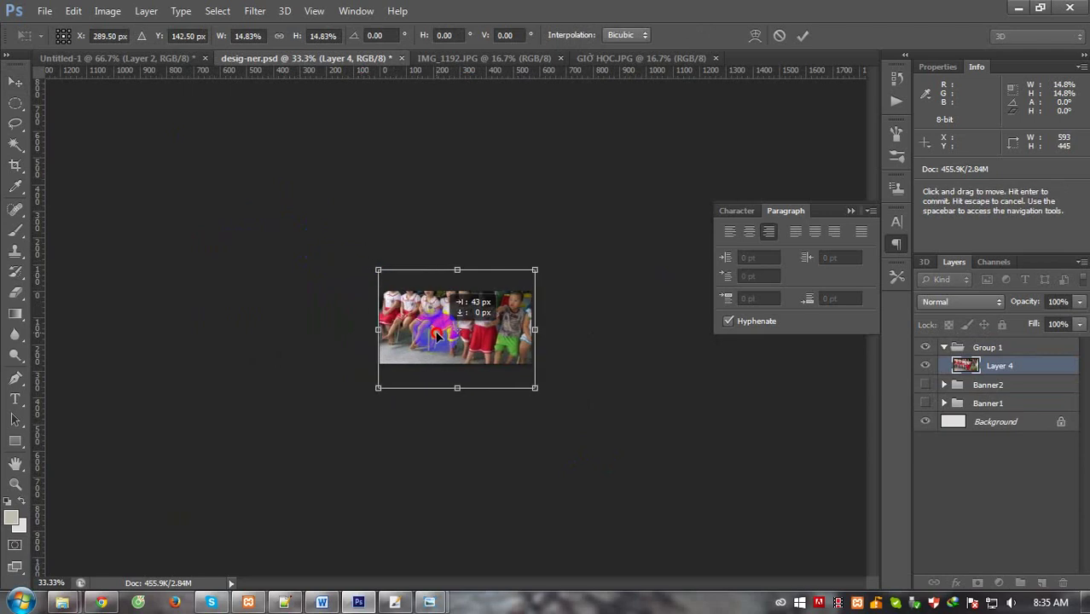
pyautogui.press('Return')
# Move the photo down and enlarge it to about 103.5%, cancelling the tilt.
pyautogui.hotkey('ctrl', '+')
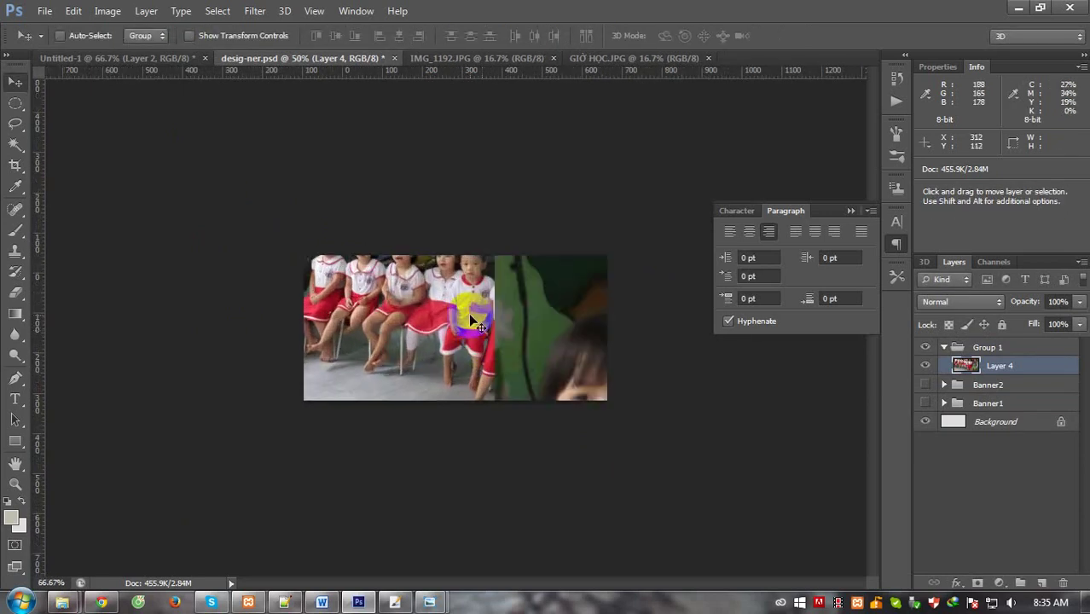
pyautogui.hotkey('ctrl', '+')
pyautogui.hotkey('ctrl', 't')
pyautogui.moveTo(453, 303); pyautogui.dragTo(453, 357)
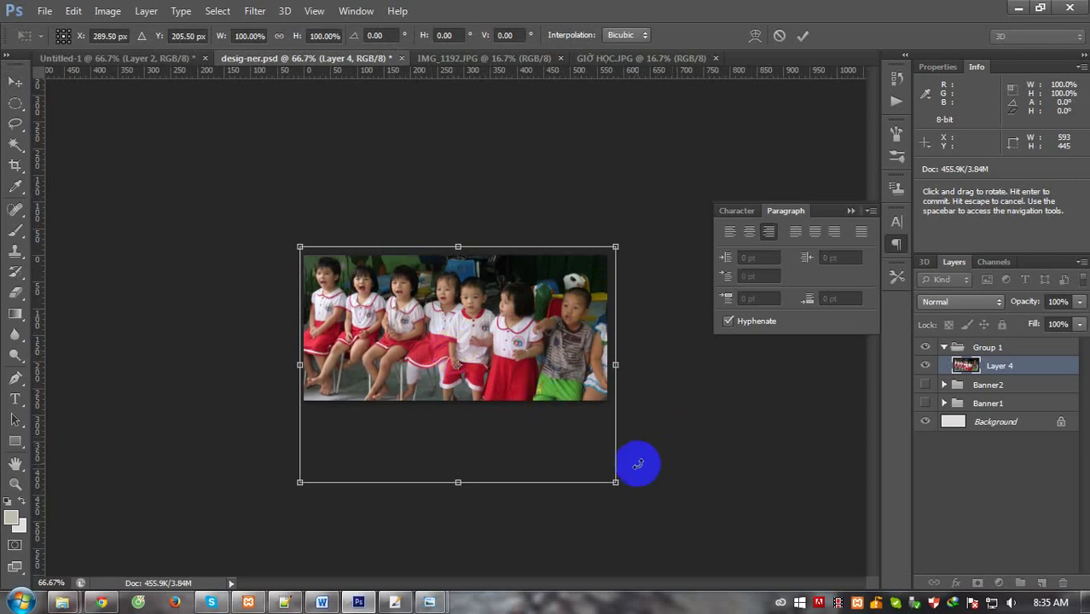
pyautogui.moveTo(619, 490); pyautogui.dragTo(625, 499)
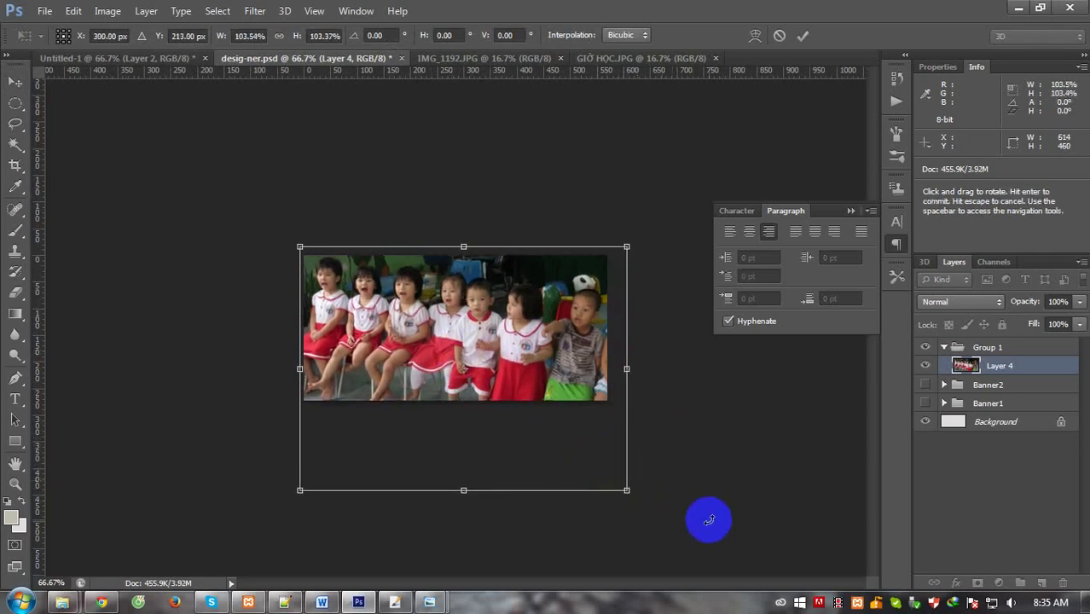
pyautogui.moveTo(709, 519); pyautogui.dragTo(712, 503)
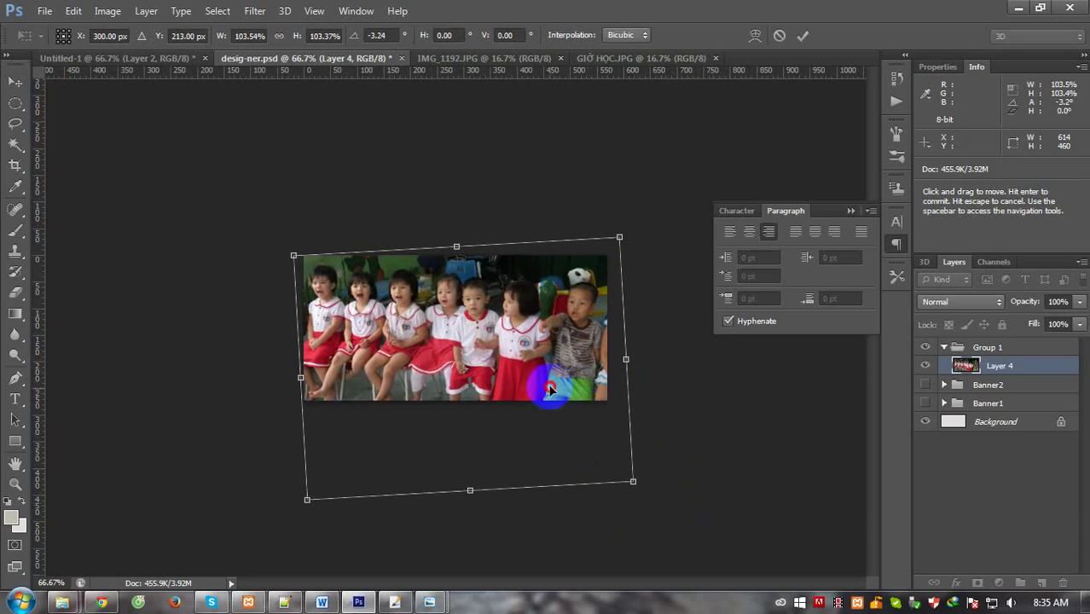
pyautogui.moveTo(549, 392); pyautogui.dragTo(551, 385)
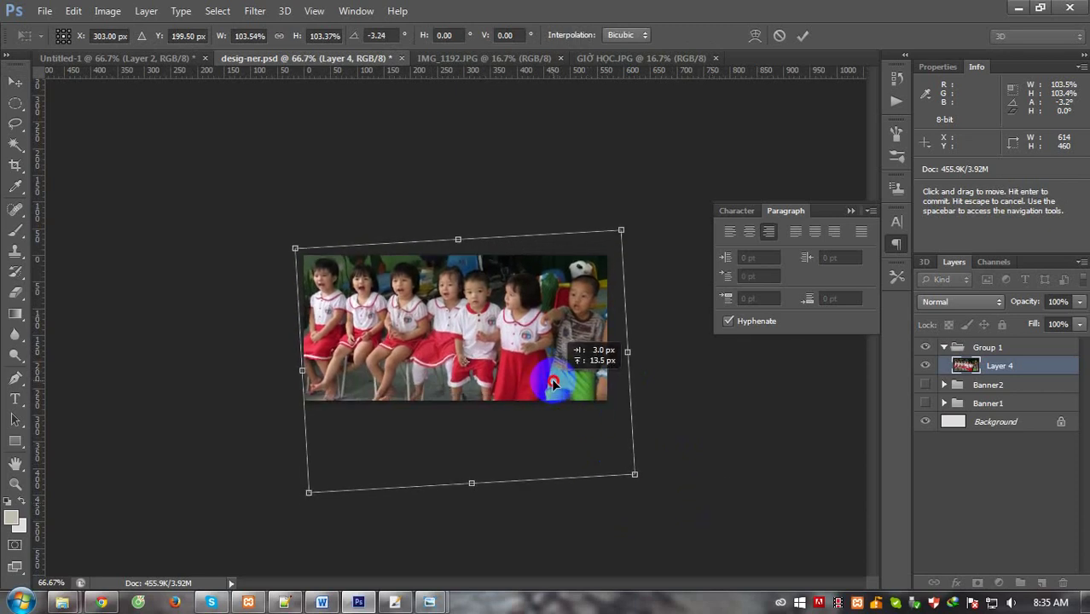
pyautogui.moveTo(693, 513); pyautogui.dragTo(697, 505)
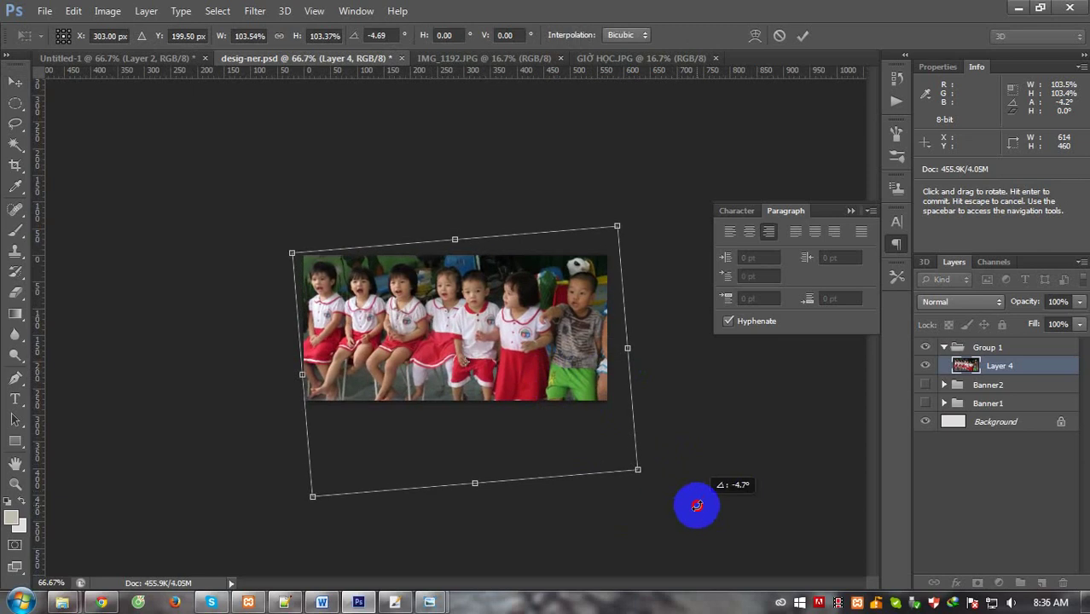
pyautogui.press('Escape')
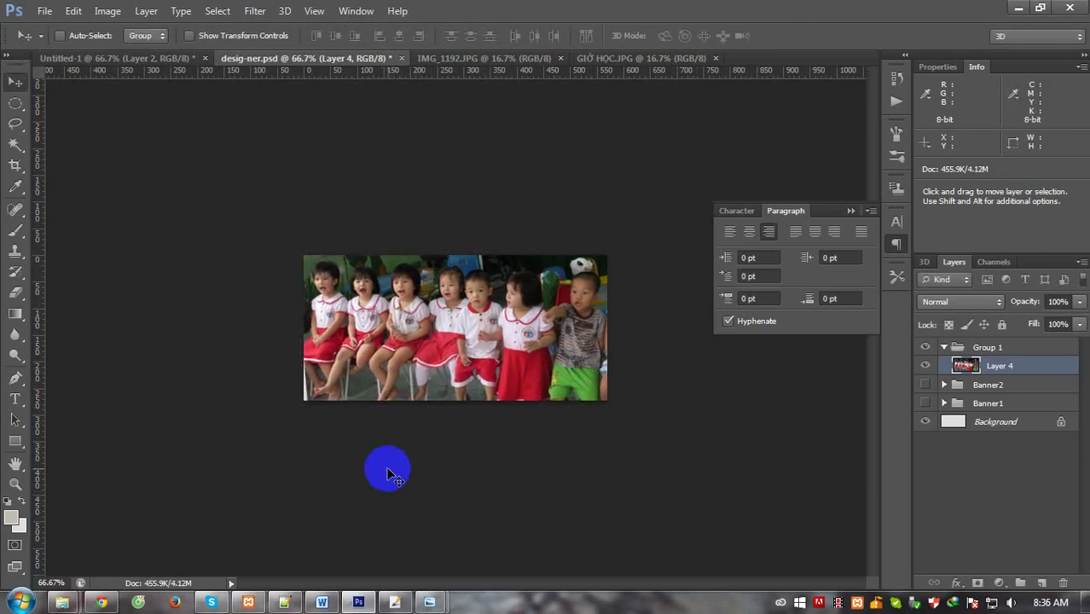
# At 100% view, nudge the photo 5 px left, rotate it about -1.3° and enlarge slightly.
pyautogui.hotkey('ctrl', '+')
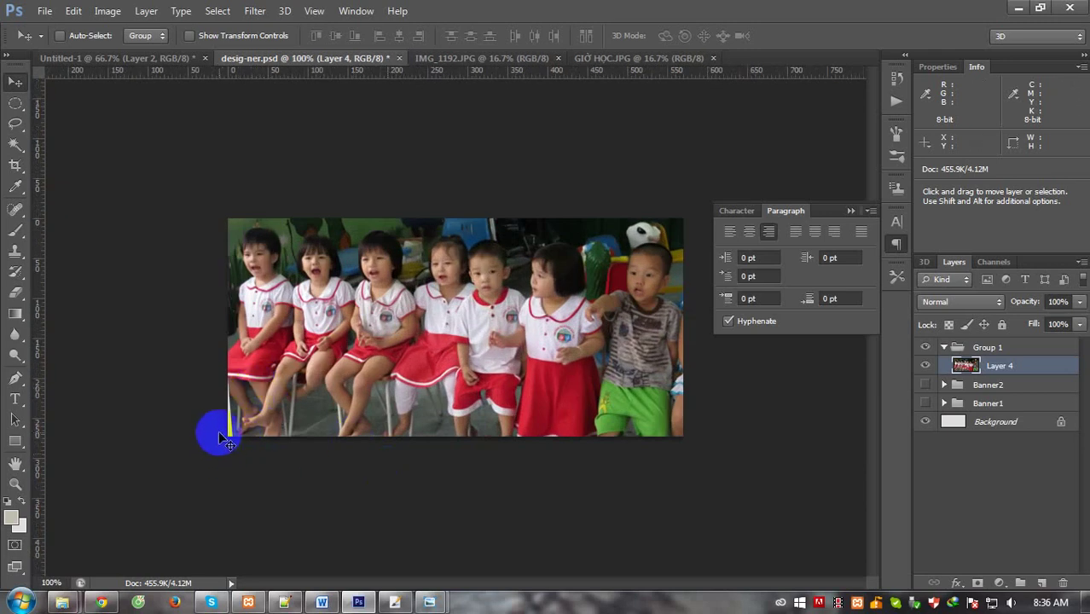
pyautogui.moveTo(470, 400); pyautogui.dragTo(467, 399)
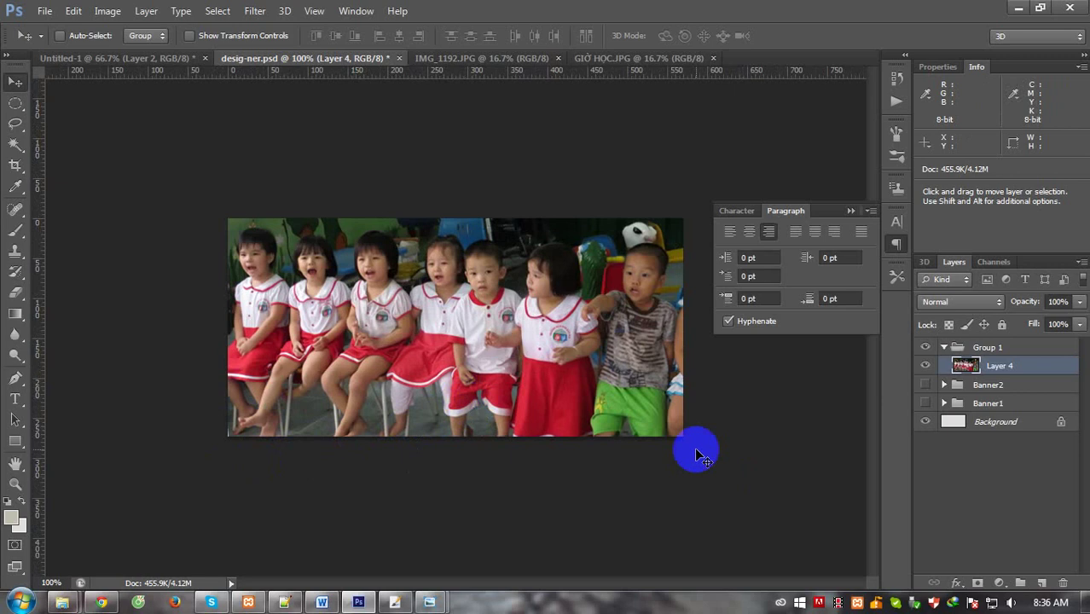
pyautogui.hotkey('ctrl', 't')
pyautogui.moveTo(792, 535); pyautogui.dragTo(792, 529)
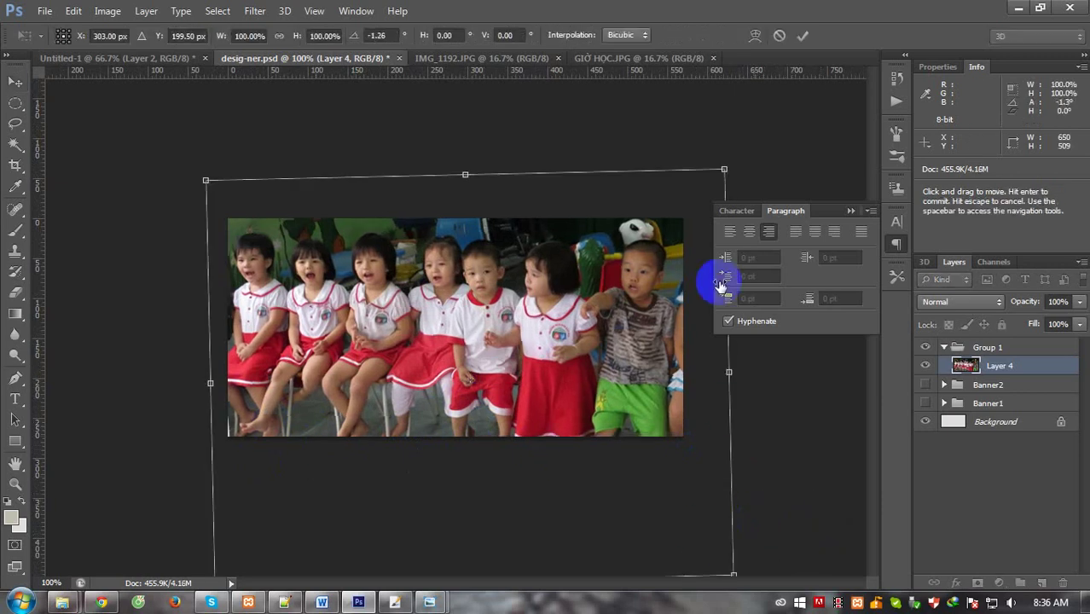
pyautogui.moveTo(724, 167); pyautogui.dragTo(727, 164)
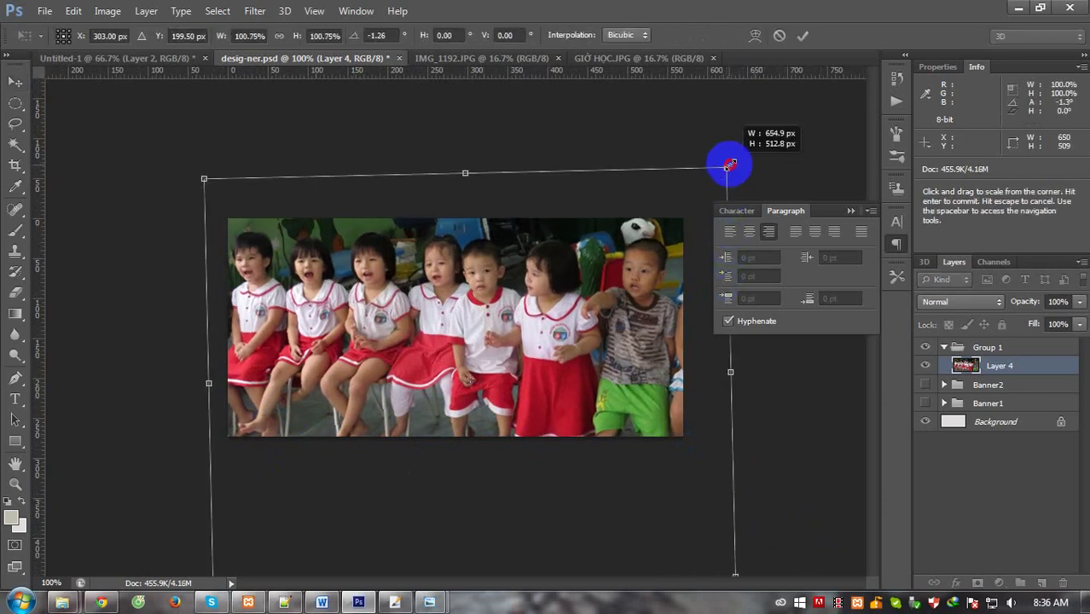
pyautogui.press('Return')
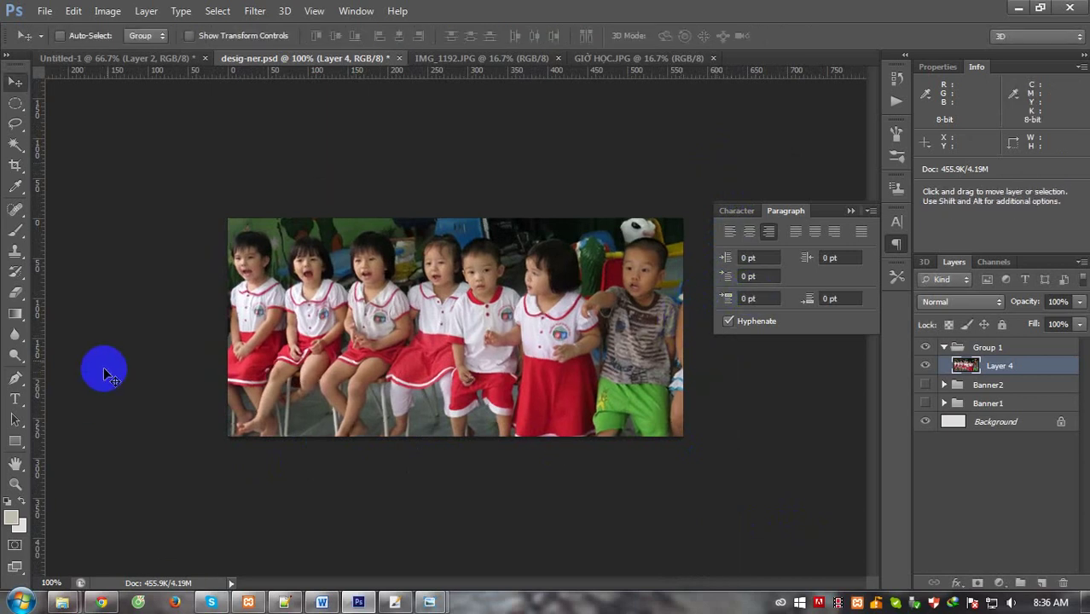
# Brighten the photo with a Screen-mode duplicate merged back into one layer.
pyautogui.hotkey('ctrl', 'j')
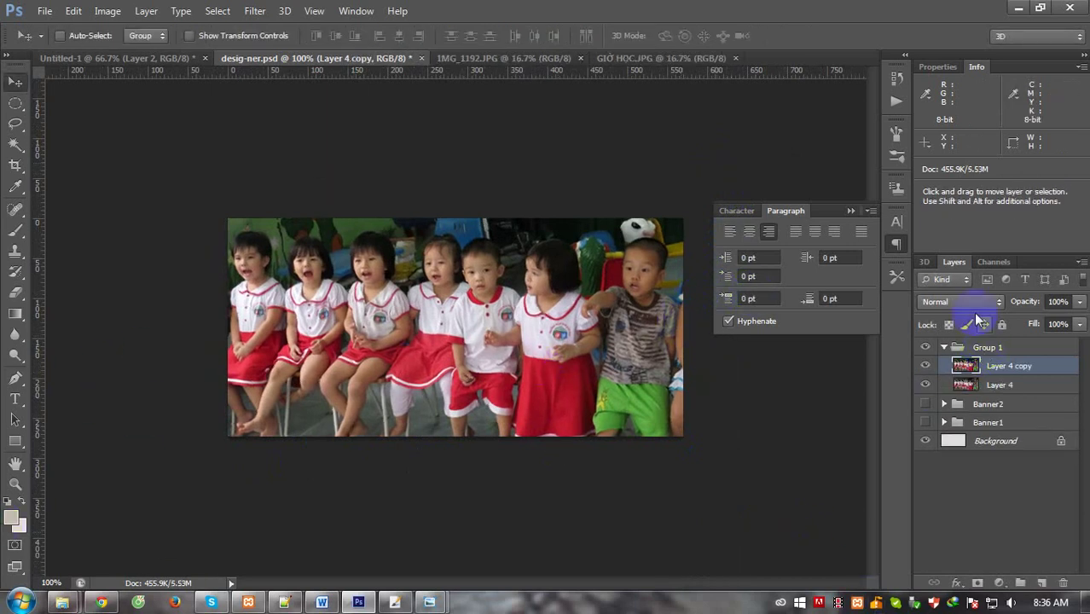
pyautogui.click(968, 303)
pyautogui.click(921, 135)
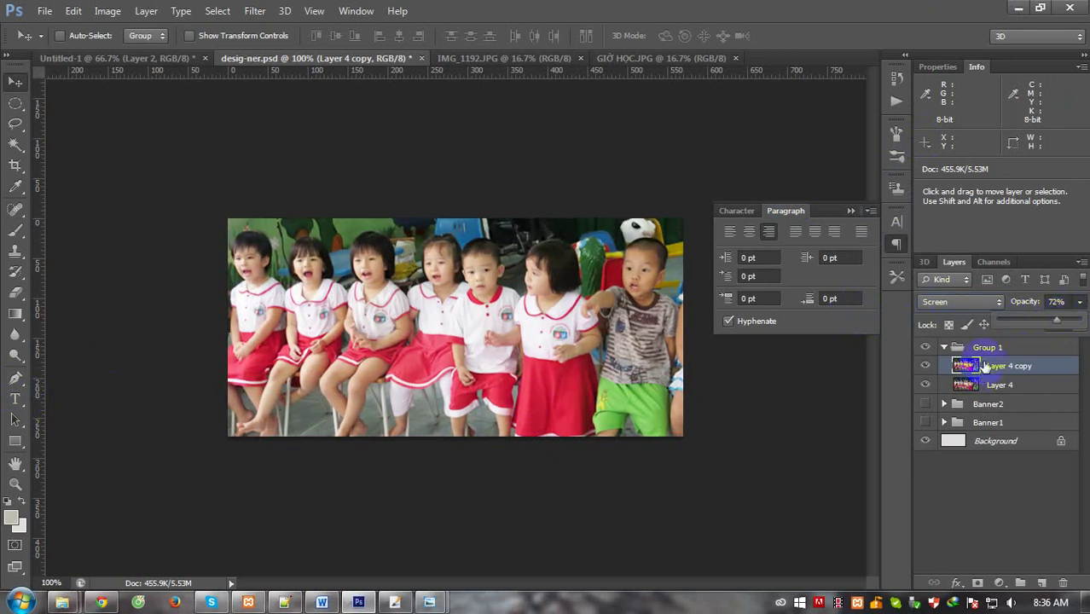
pyautogui.keyDown('shift'); pyautogui.click(987, 388); pyautogui.keyUp('shift')
pyautogui.rightClick(981, 386)
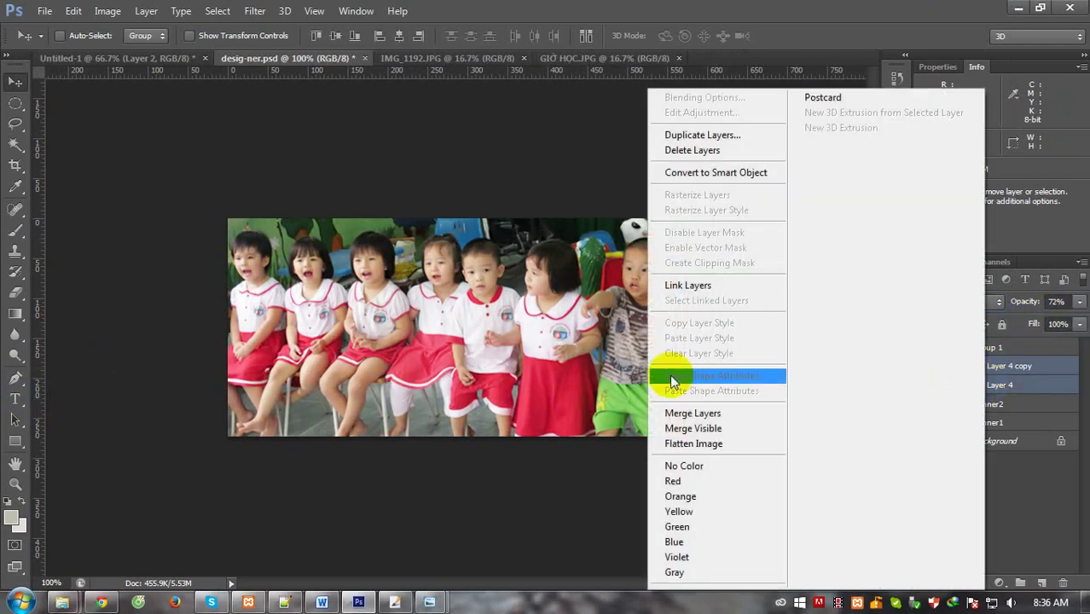
pyautogui.click(664, 414)
# Export the banner via Save for Web as PNG-24 banner-3.png in banner_banmai.
pyautogui.hotkey('ctrl', 'alt', 'shift', 's')
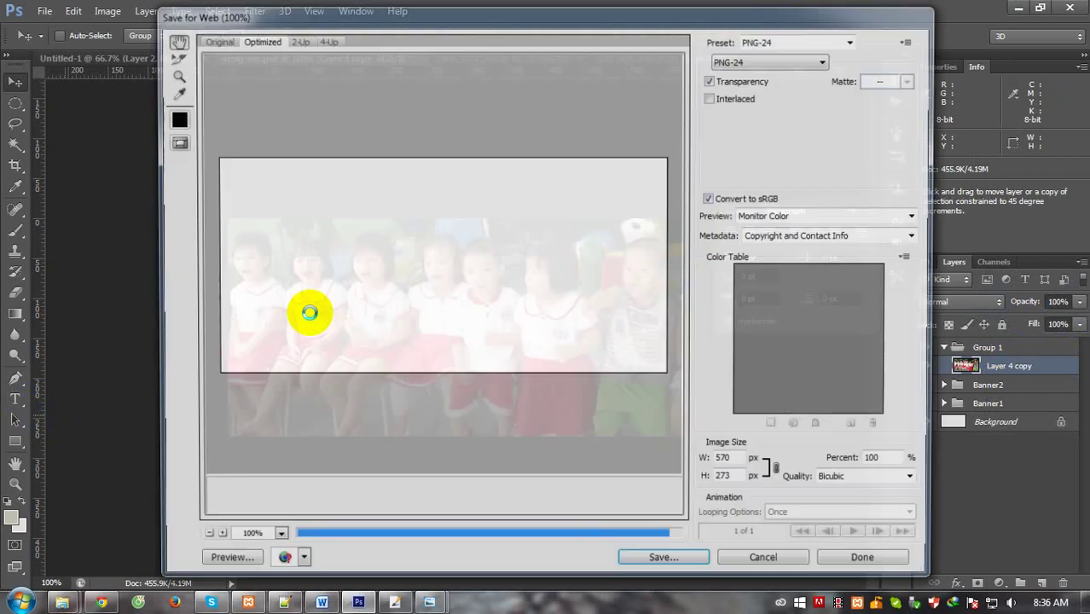
pyautogui.click(642, 570)
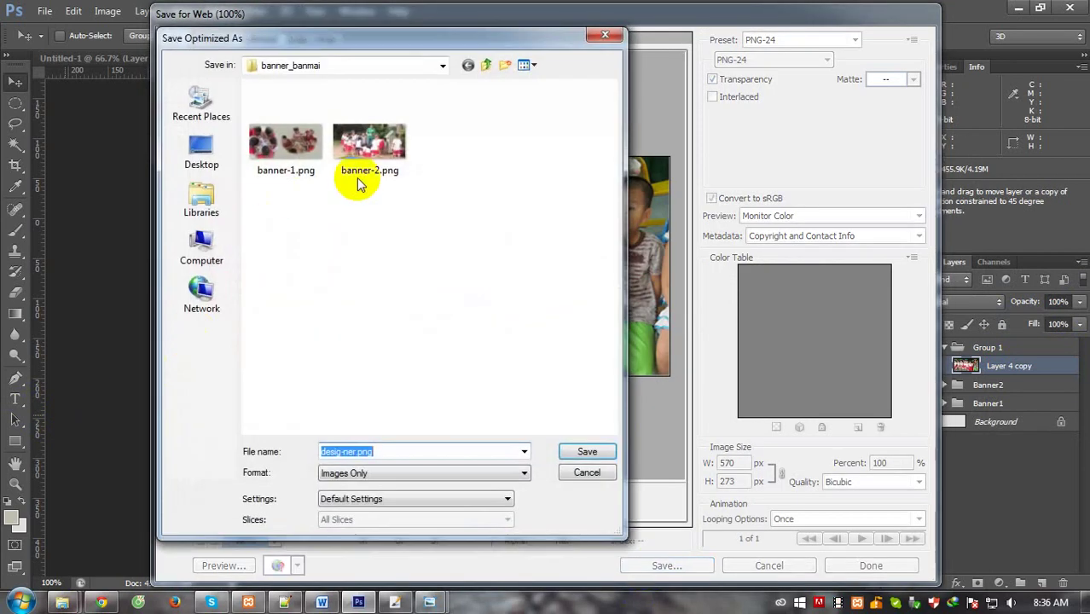
pyautogui.click(359, 171)
pyautogui.doubleClick(339, 450)
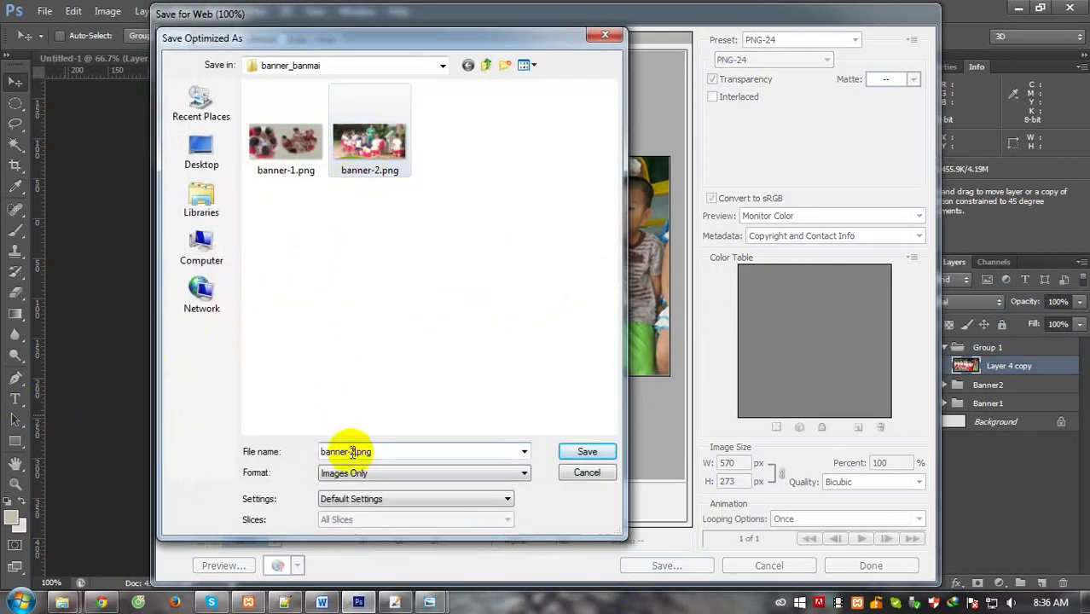
pyautogui.moveTo(348, 452); pyautogui.dragTo(354, 452)
pyautogui.write('3')
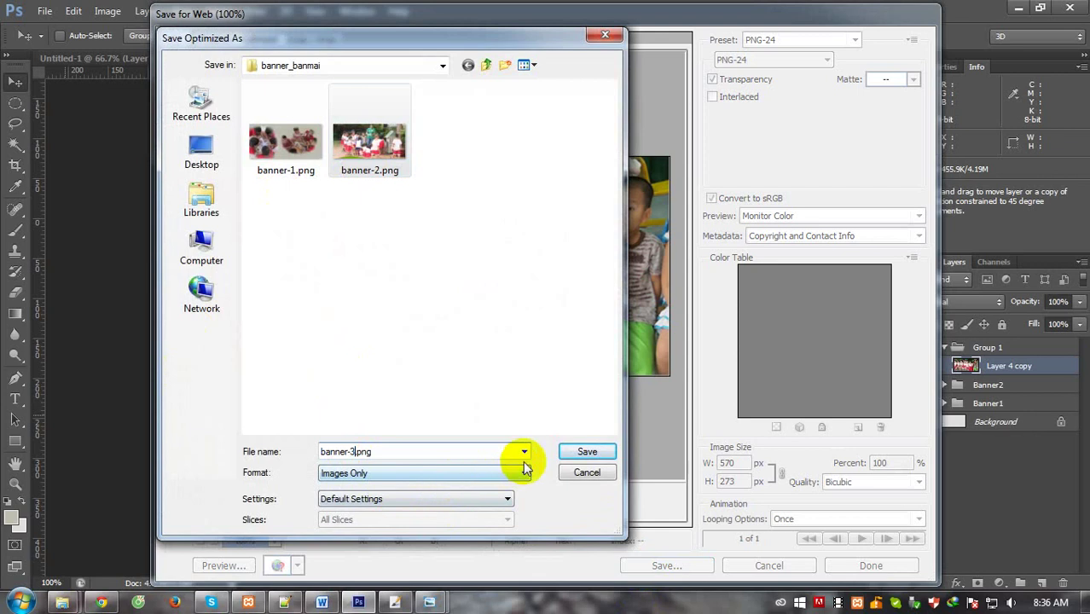
pyautogui.press('Return')
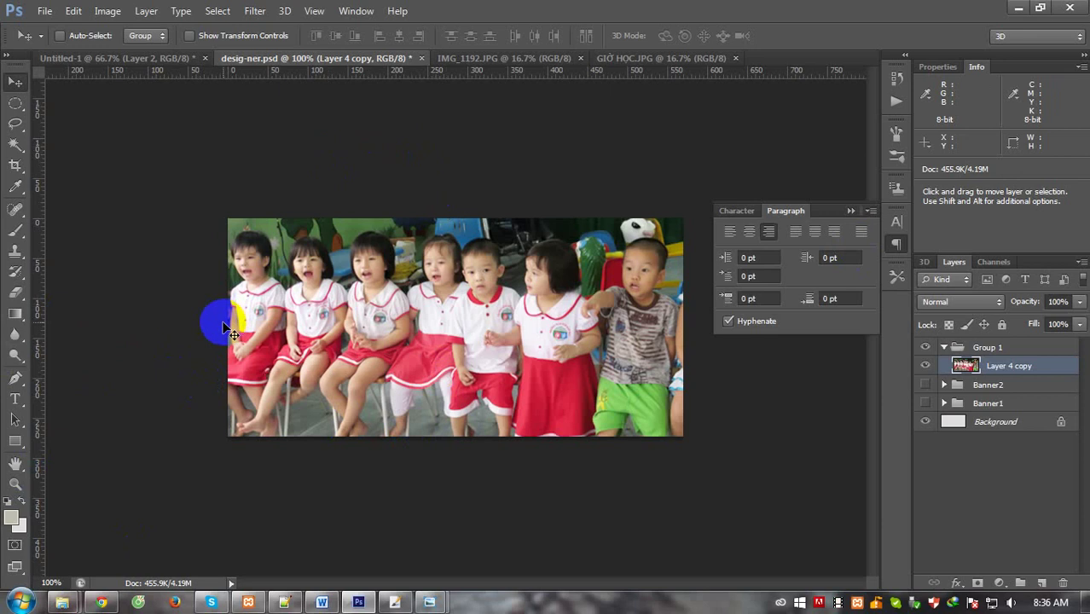
# Switch from Photoshop to the GIỜ HỌC CỦA BÉ folder window in Explorer.
pyautogui.click(354, 313)
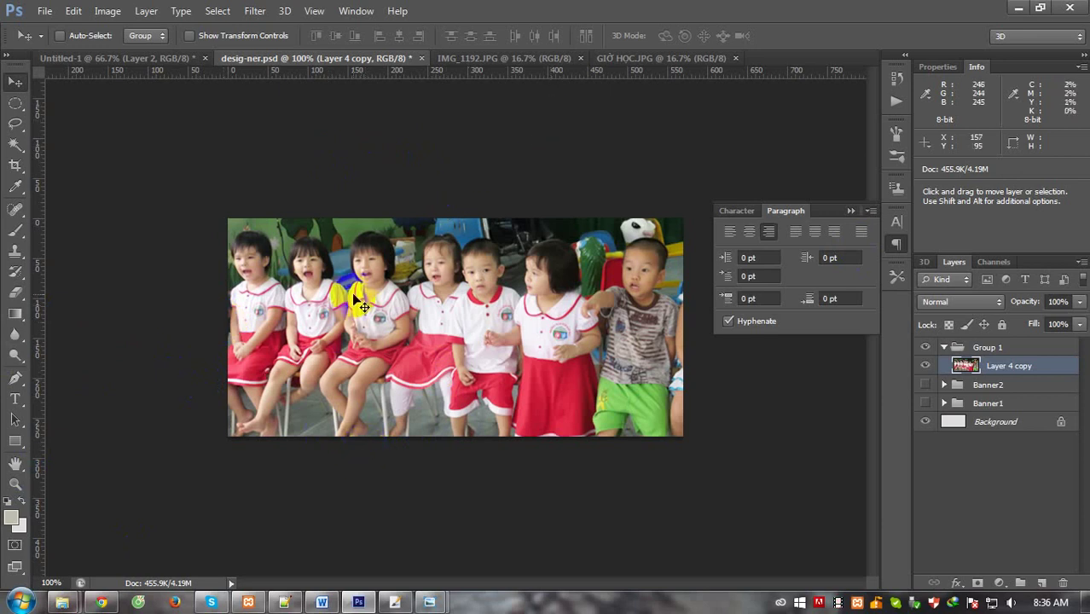
pyautogui.hotkey('alt', 'Tab')
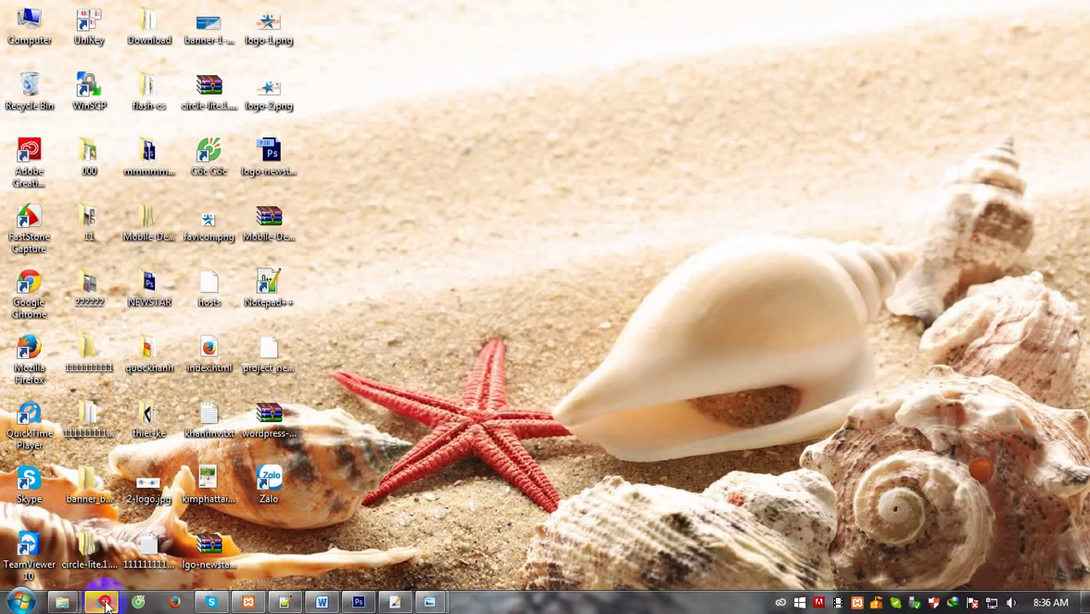
pyautogui.click(105, 606)
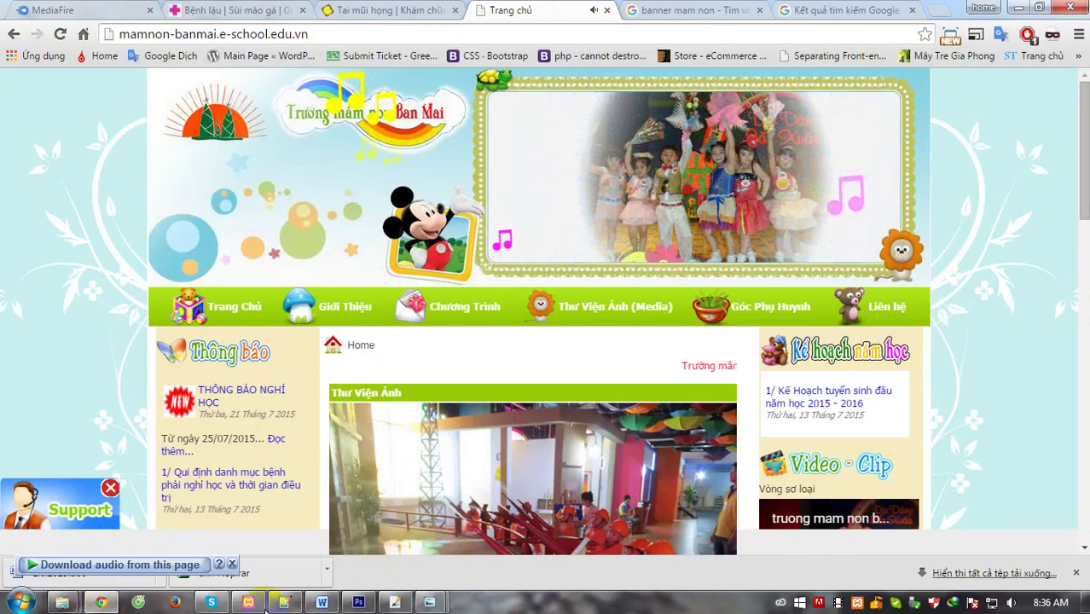
pyautogui.moveTo(62, 602)
pyautogui.click(288, 532)
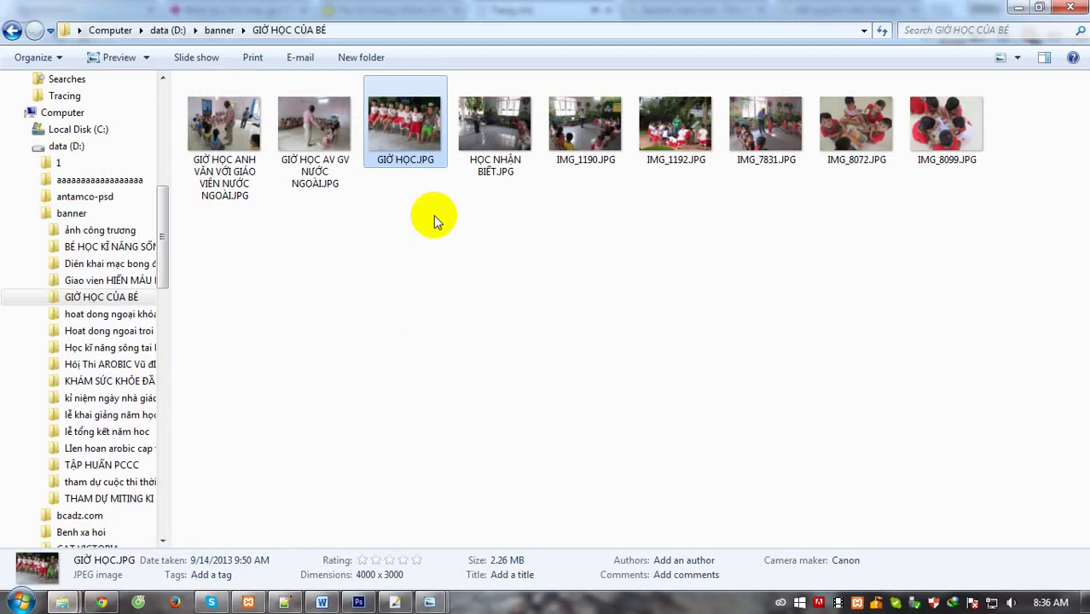
# Go up to banner, enter ảnh công trương, and open công trương.JPG in Photoshop.
pyautogui.click(559, 246)
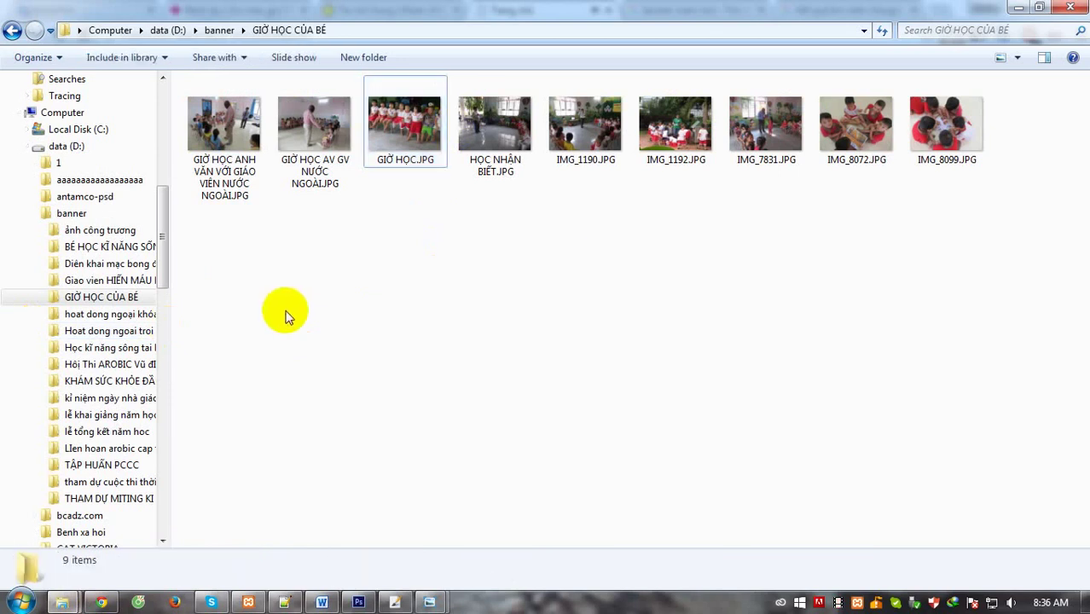
pyautogui.click(220, 33)
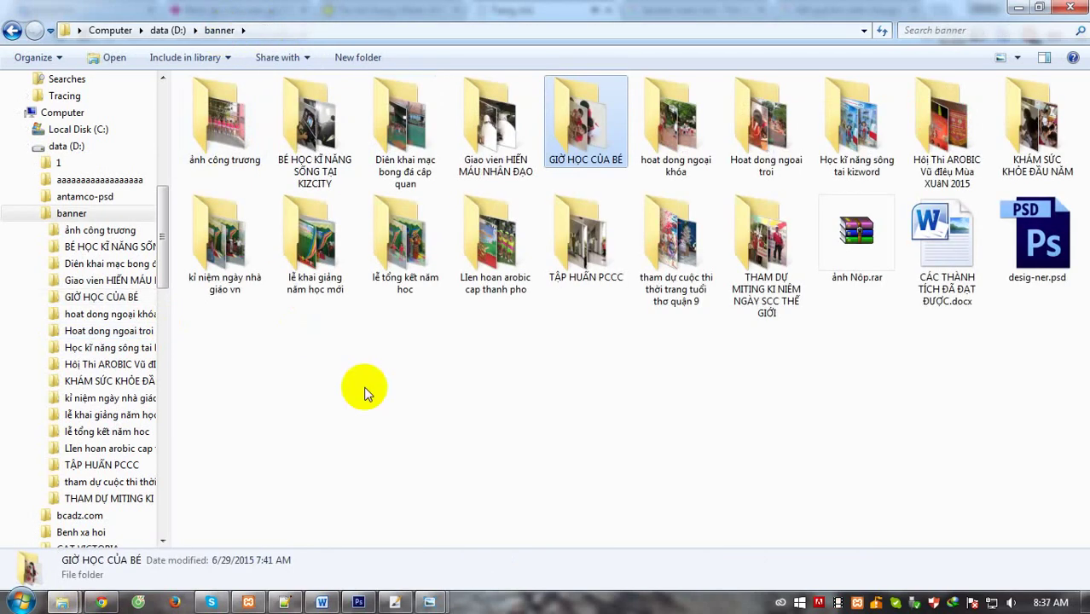
pyautogui.click(254, 141)
pyautogui.doubleClick(253, 141)
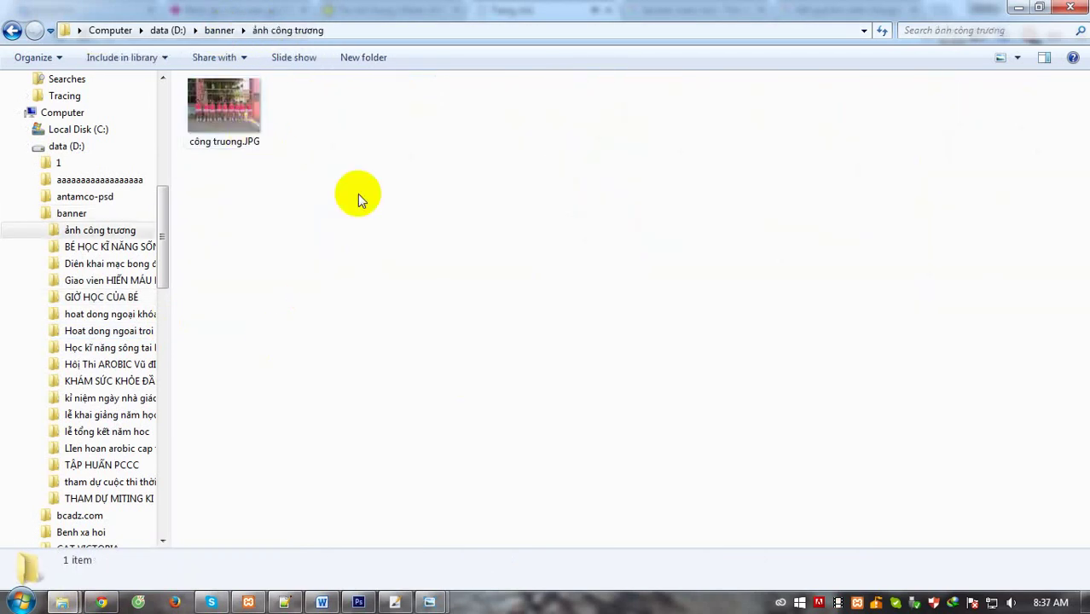
pyautogui.click(246, 108)
pyautogui.rightClick(243, 108)
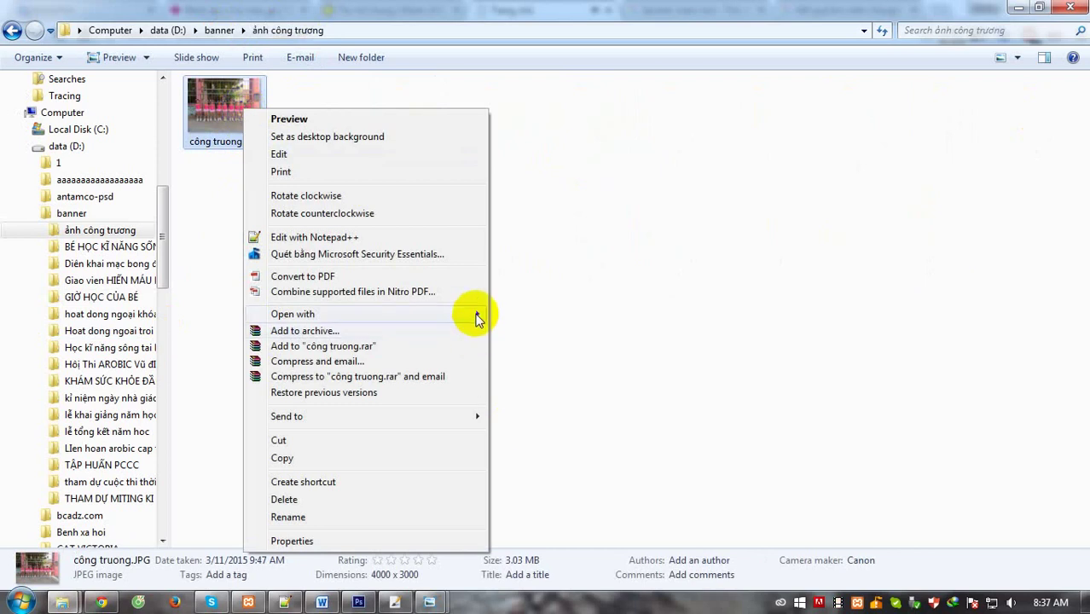
pyautogui.click(561, 315)
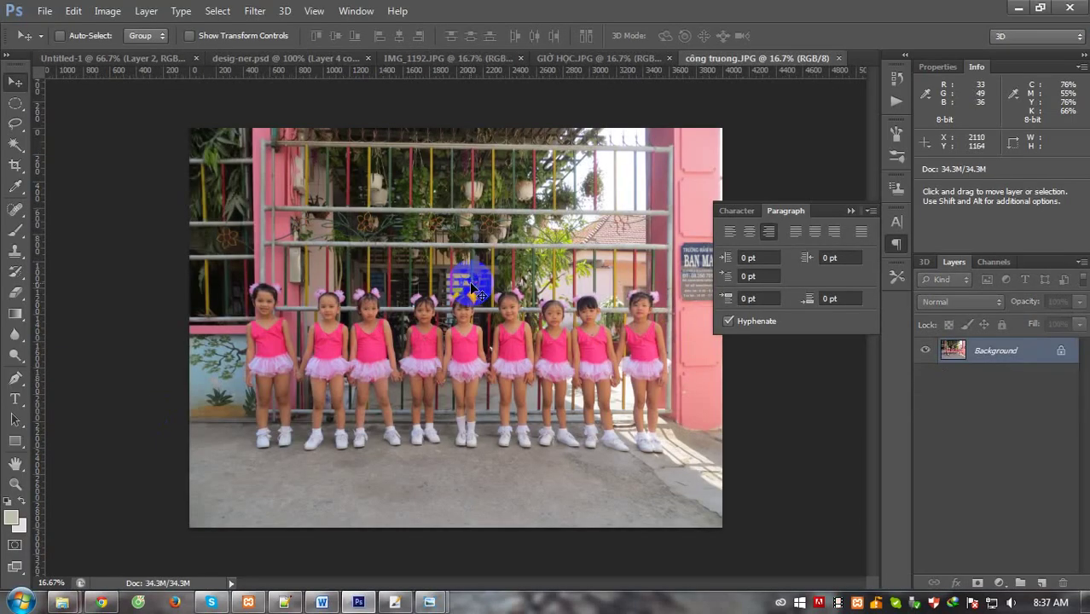
# Copy the whole công trương photo, close it, and paste it above Layer 4 copy.
pyautogui.hotkey('ctrl', 'a')
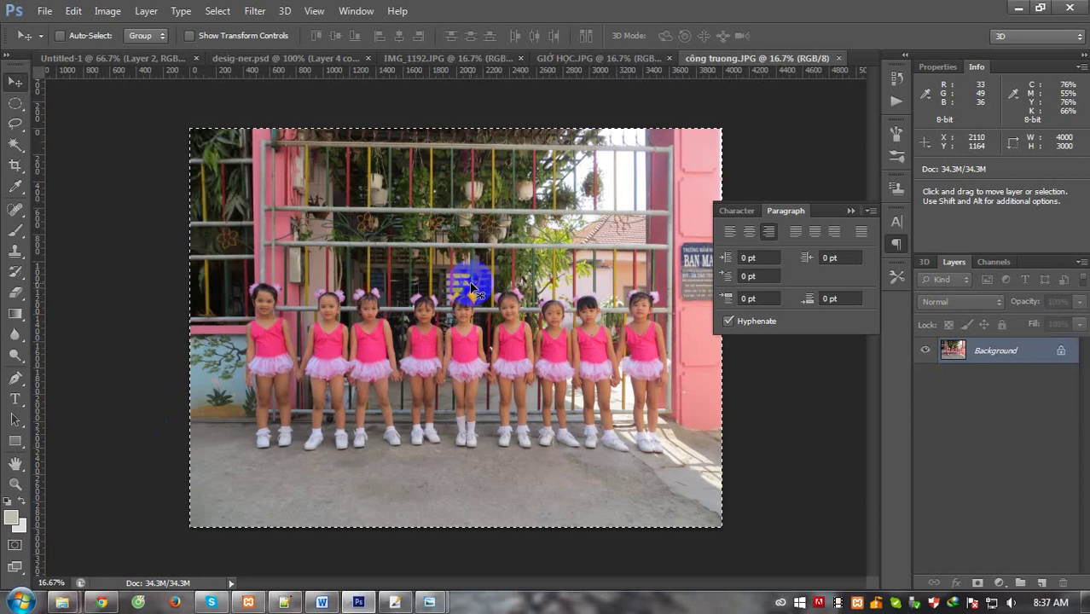
pyautogui.hotkey('ctrl', 'w')
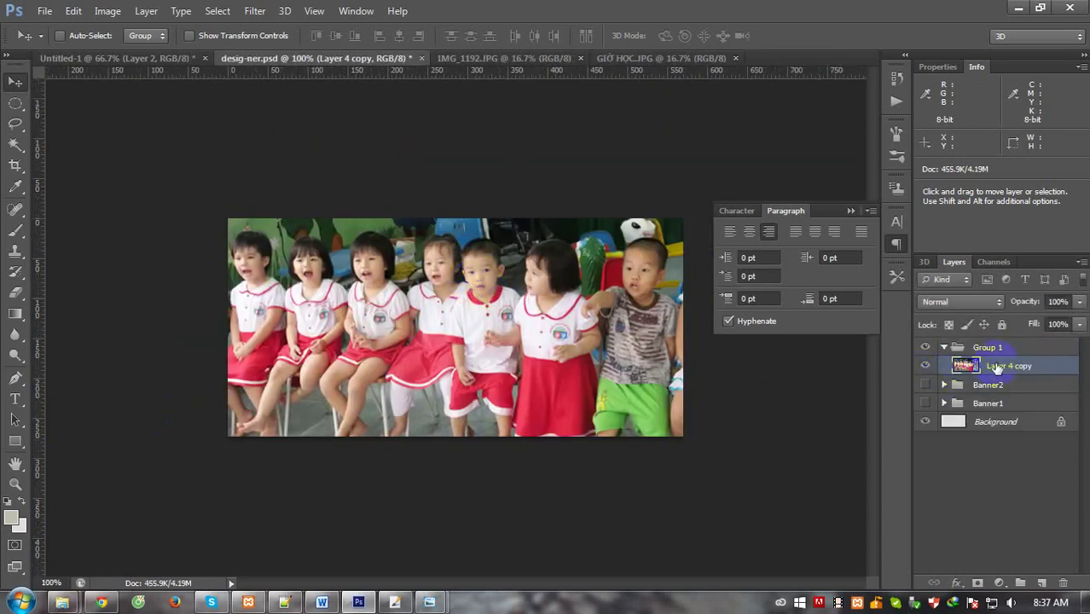
pyautogui.click(990, 348)
pyautogui.click(992, 369)
pyautogui.hotkey('ctrl', 'v')
# Scale the pasted girls photo down to about 15.5% and place it over the banner.
pyautogui.hotkey('ctrl', 't')
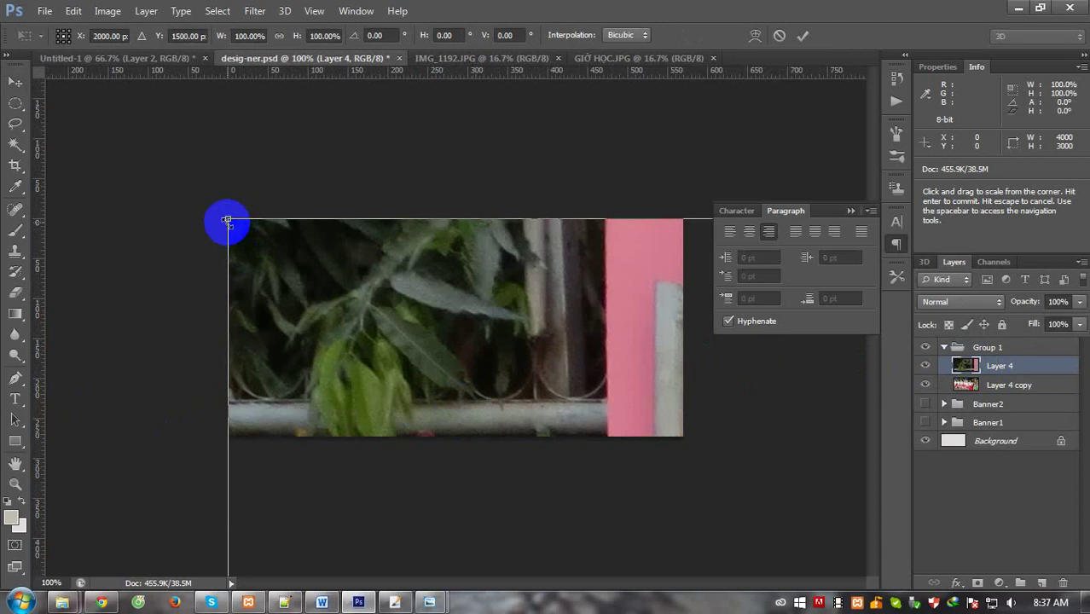
pyautogui.moveTo(226, 221)
pyautogui.mouseDown()
pyautogui.moveTo(355, 297)
pyautogui.moveTo(199, 239)
pyautogui.moveTo(260, 269)
pyautogui.mouseUp()
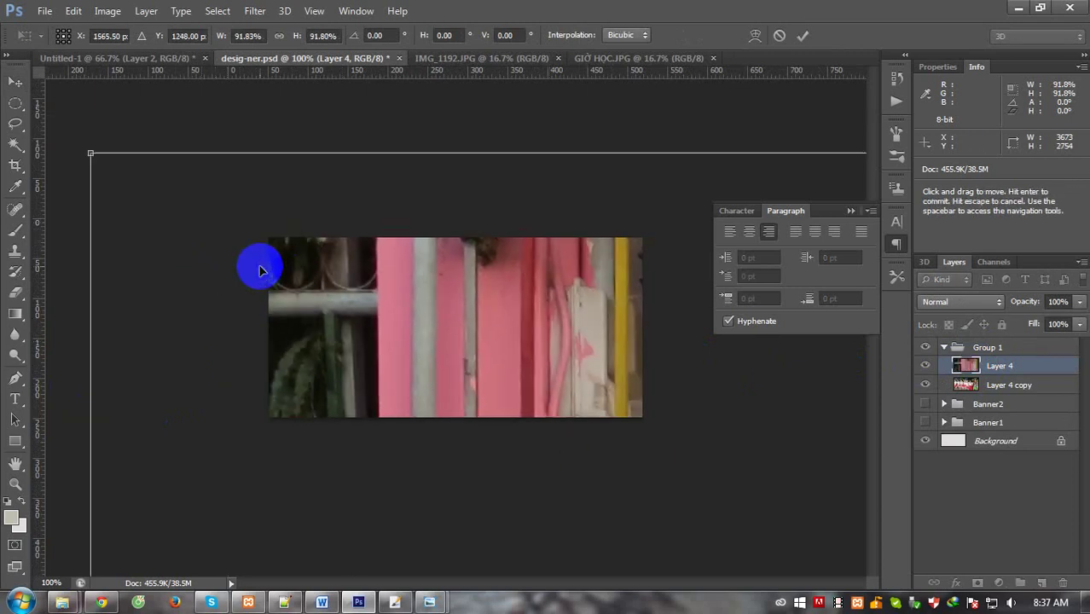
pyautogui.hotkey('ctrl', '-')
pyautogui.moveTo(226, 218); pyautogui.dragTo(351, 309)
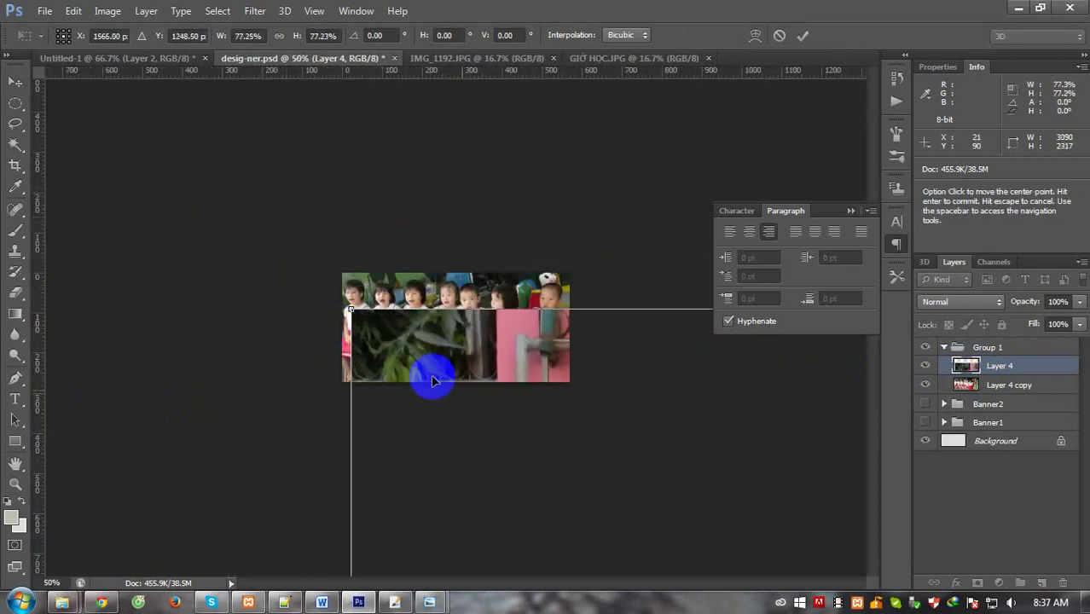
pyautogui.moveTo(432, 381)
pyautogui.mouseDown()
pyautogui.moveTo(260, 212)
pyautogui.moveTo(139, 129)
pyautogui.moveTo(368, 293)
pyautogui.moveTo(288, 207)
pyautogui.moveTo(86, 88)
pyautogui.moveTo(333, 256)
pyautogui.mouseUp()
pyautogui.moveTo(413, 327); pyautogui.dragTo(399, 294)
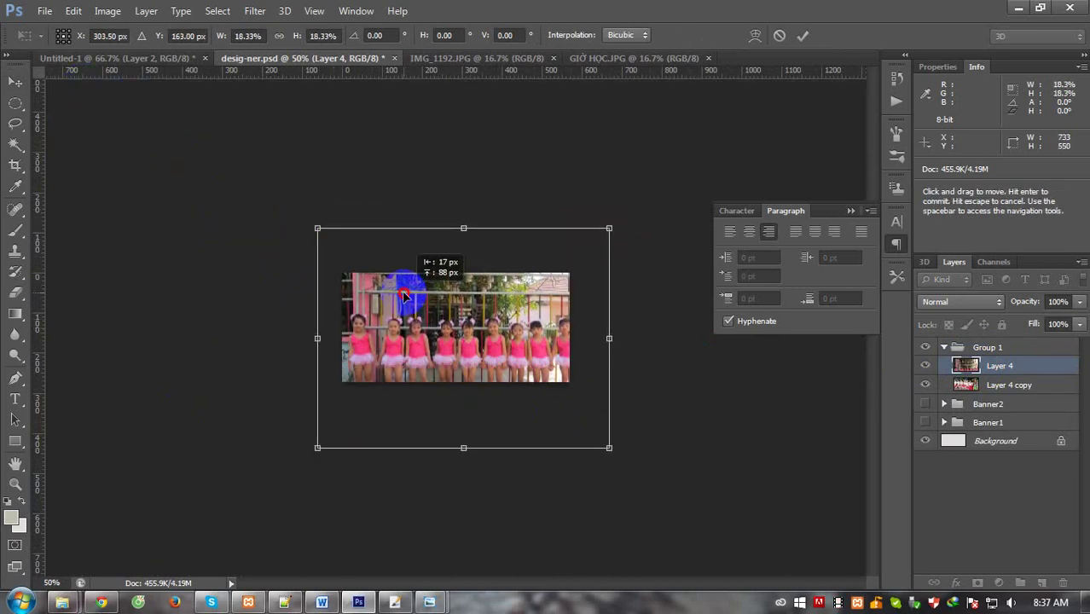
pyautogui.moveTo(309, 229); pyautogui.dragTo(333, 249)
pyautogui.moveTo(432, 370)
pyautogui.mouseDown()
pyautogui.moveTo(435, 341)
pyautogui.moveTo(449, 341)
pyautogui.mouseUp()
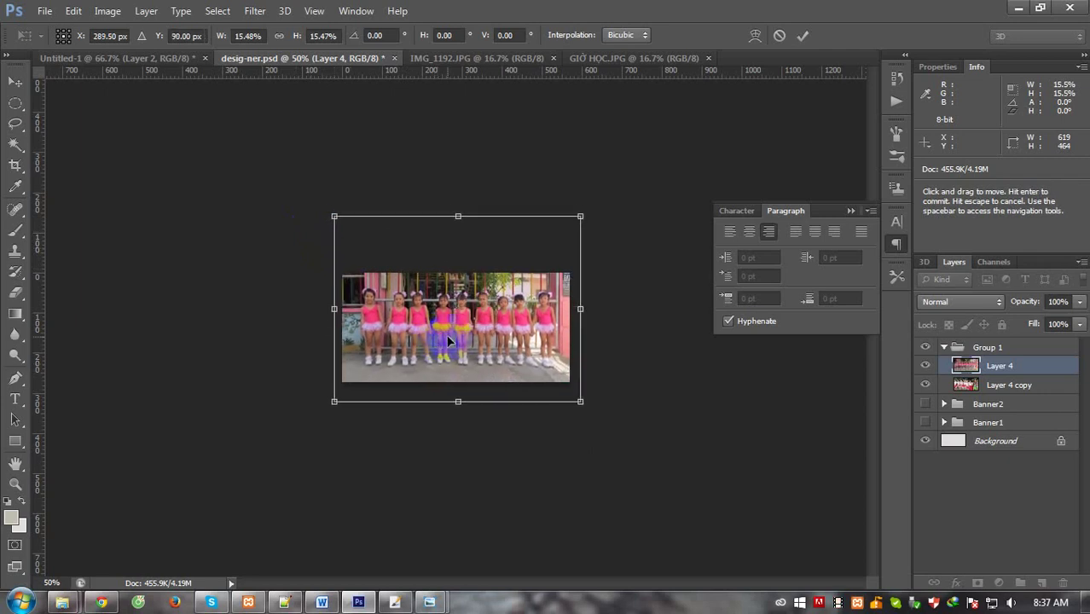
pyautogui.click(617, 280)
pyautogui.press('Return')
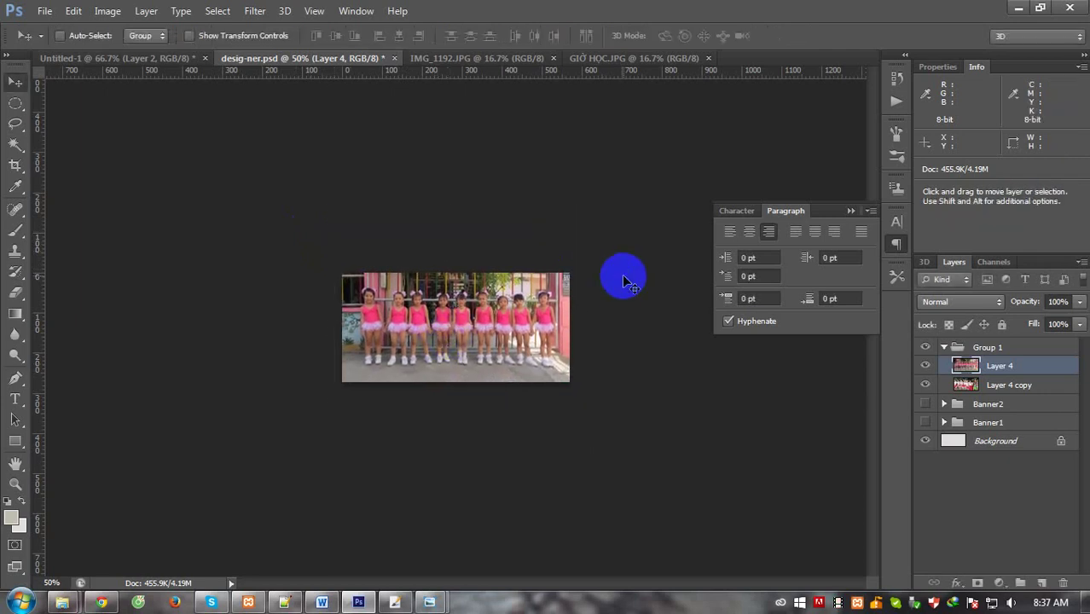
# At 100% view, fine-tune the photo's position within the banner.
pyautogui.hotkey('ctrl', '+')
pyautogui.hotkey('ctrl', '+')
pyautogui.scroll(1, 470, 342)
pyautogui.moveTo(492, 366)
pyautogui.mouseDown()
pyautogui.moveTo(470, 342)
pyautogui.moveTo(502, 377)
pyautogui.mouseUp()
pyautogui.scroll(1, 470, 342)
pyautogui.scroll(-2, 470, 342)
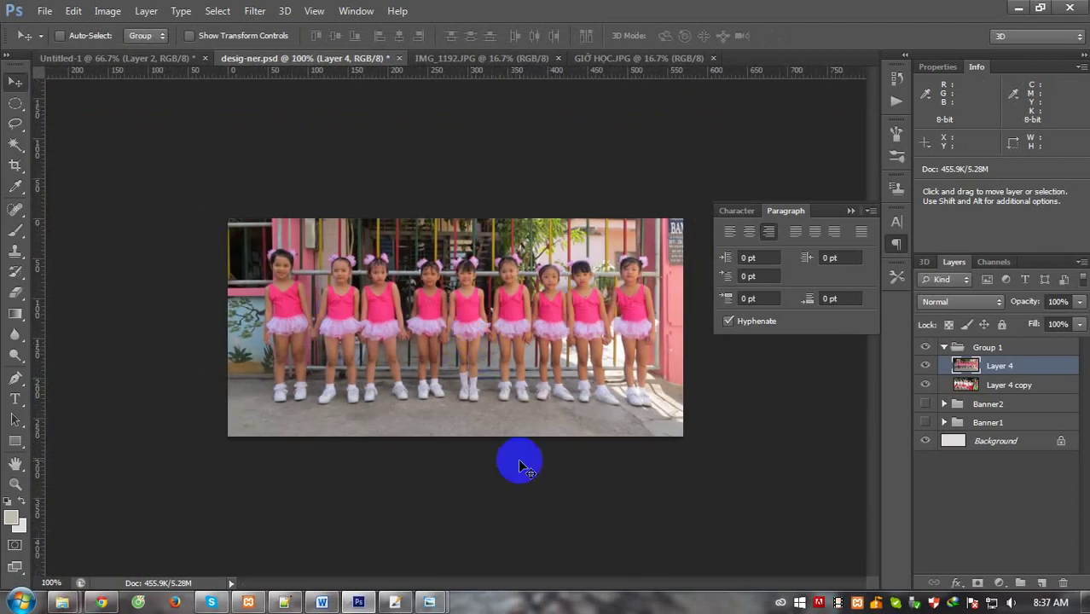
# Rotate the girls photo about -1.1° and commit the transform.
pyautogui.hotkey('ctrl', 't')
pyautogui.moveTo(742, 500); pyautogui.dragTo(750, 496)
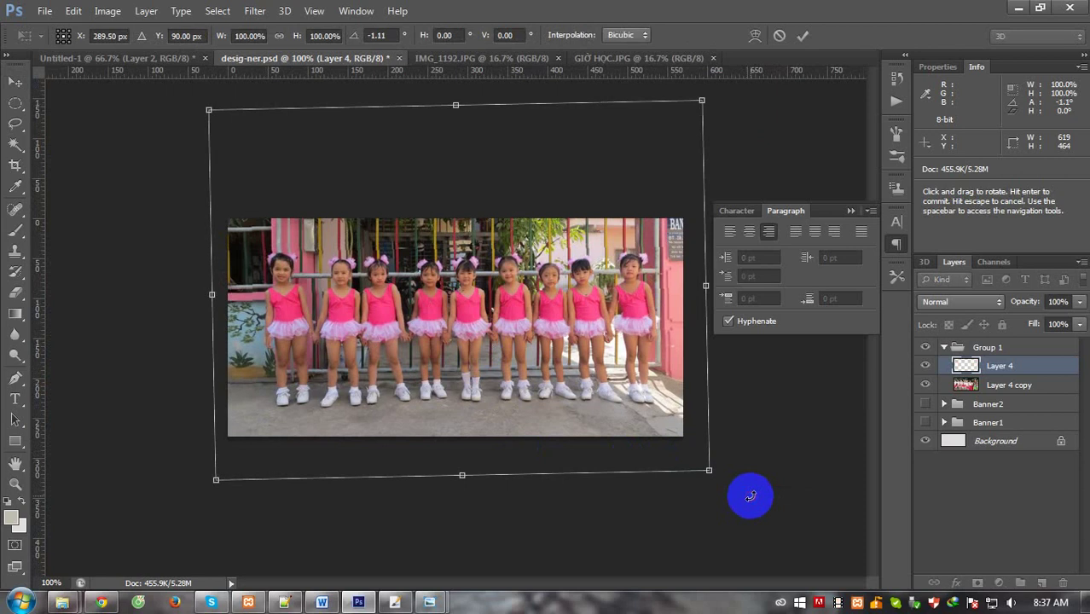
pyautogui.doubleClick(516, 424)
# Brighten with a 63% Screen duplicate merged into Layer 4 copy 2, nudge left, and preview in Save for Web.
pyautogui.hotkey('ctrl', 'j')
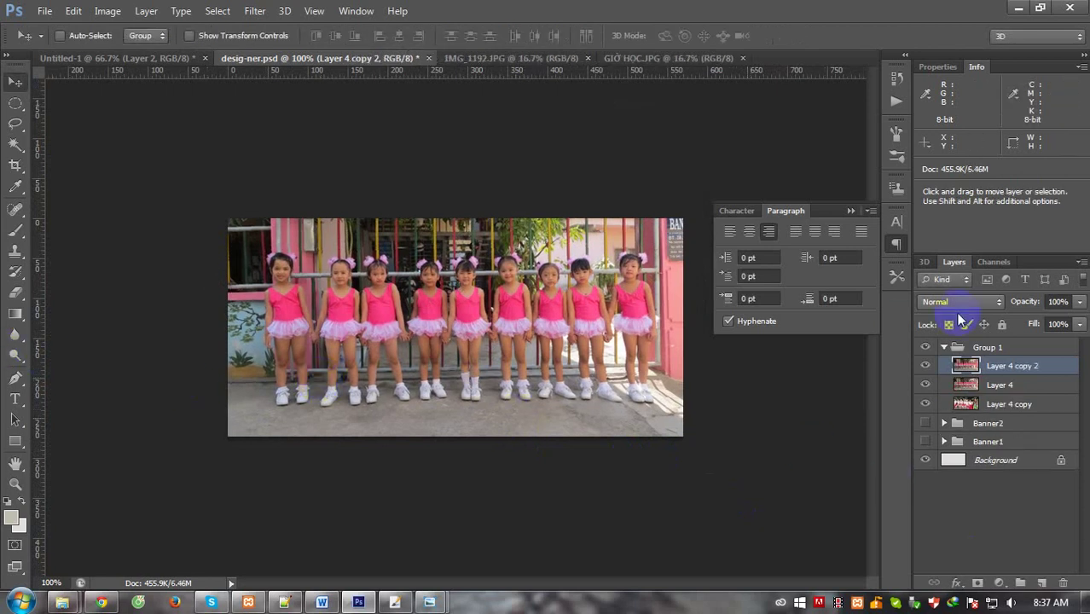
pyautogui.click(961, 302)
pyautogui.click(927, 136)
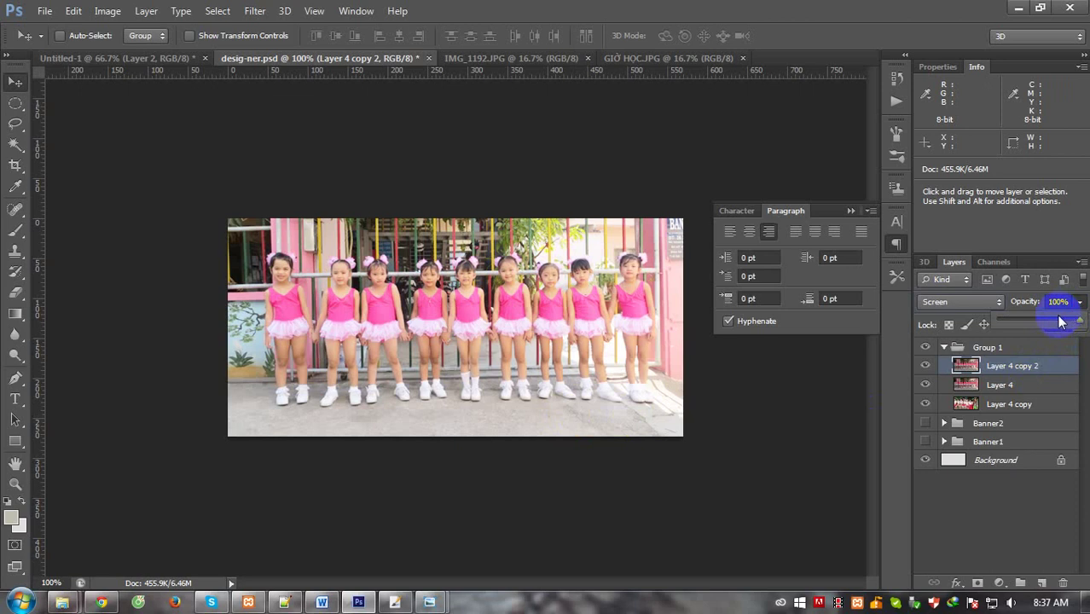
pyautogui.click(1059, 320)
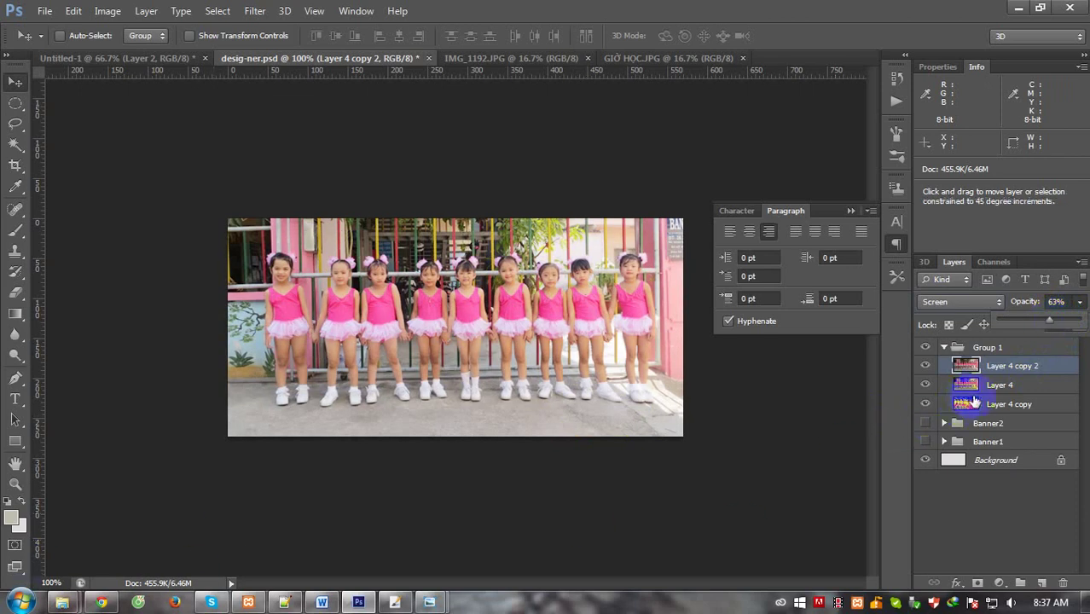
pyautogui.keyDown('ctrl'); pyautogui.click(987, 385); pyautogui.keyUp('ctrl')
pyautogui.rightClick(981, 385)
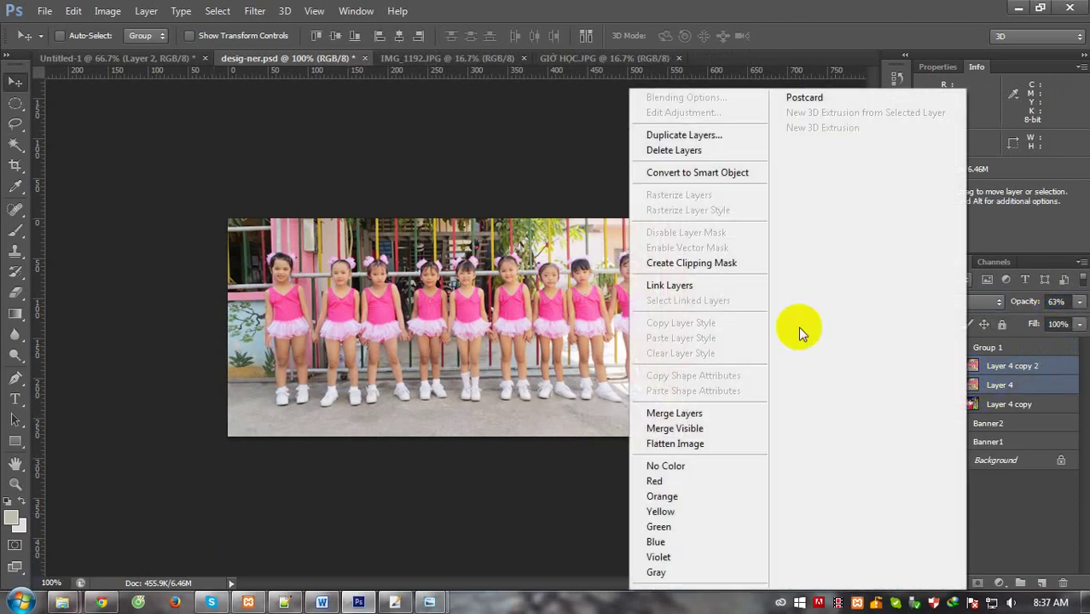
pyautogui.click(695, 412)
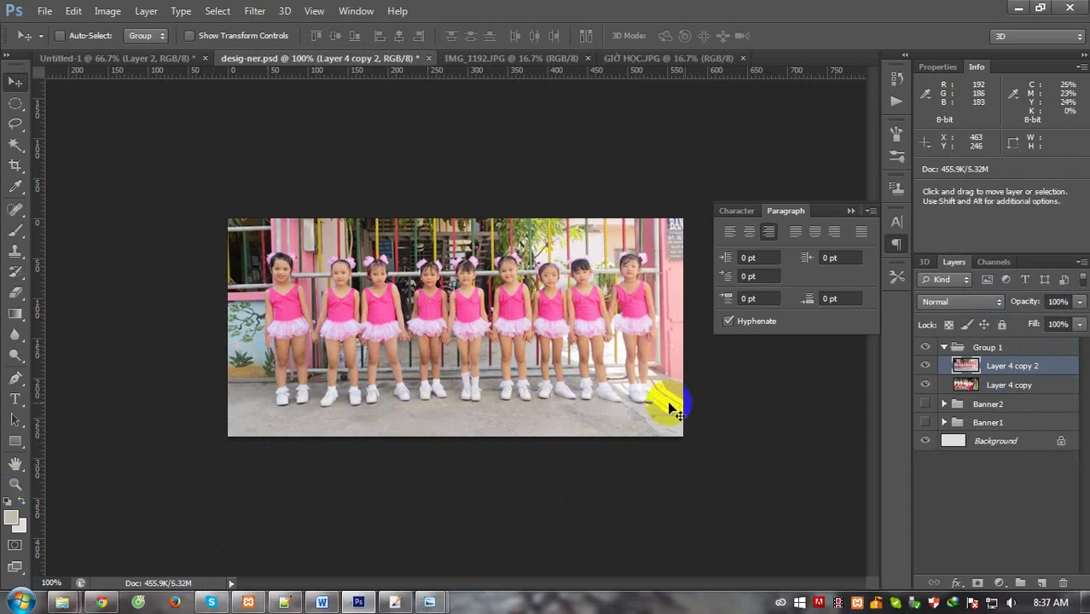
pyautogui.hotkey('shift', 'Left')
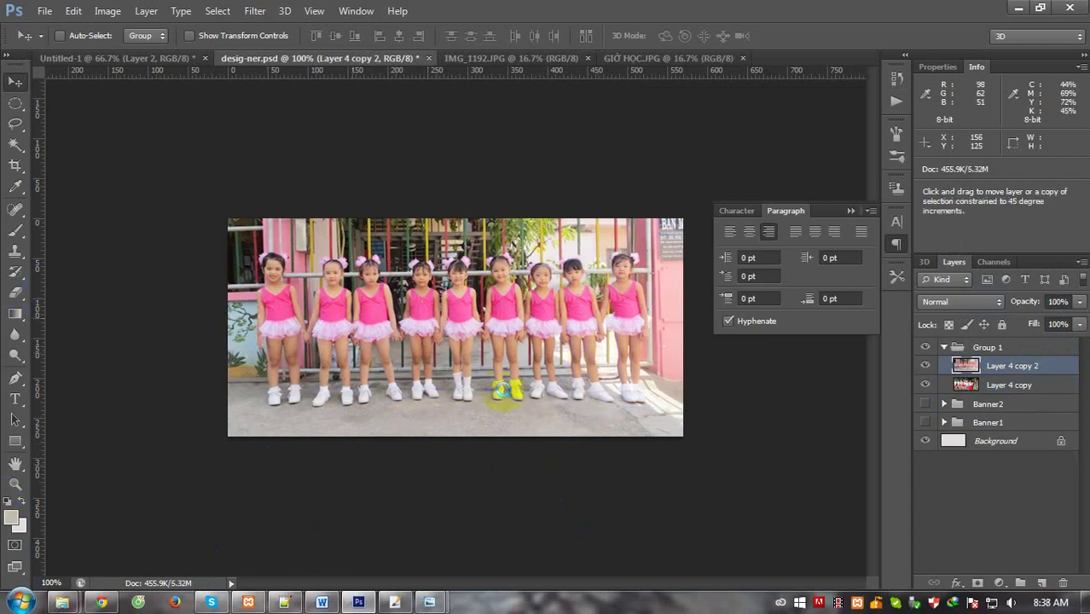
pyautogui.hotkey('ctrl', 'alt', 'shift', 's')
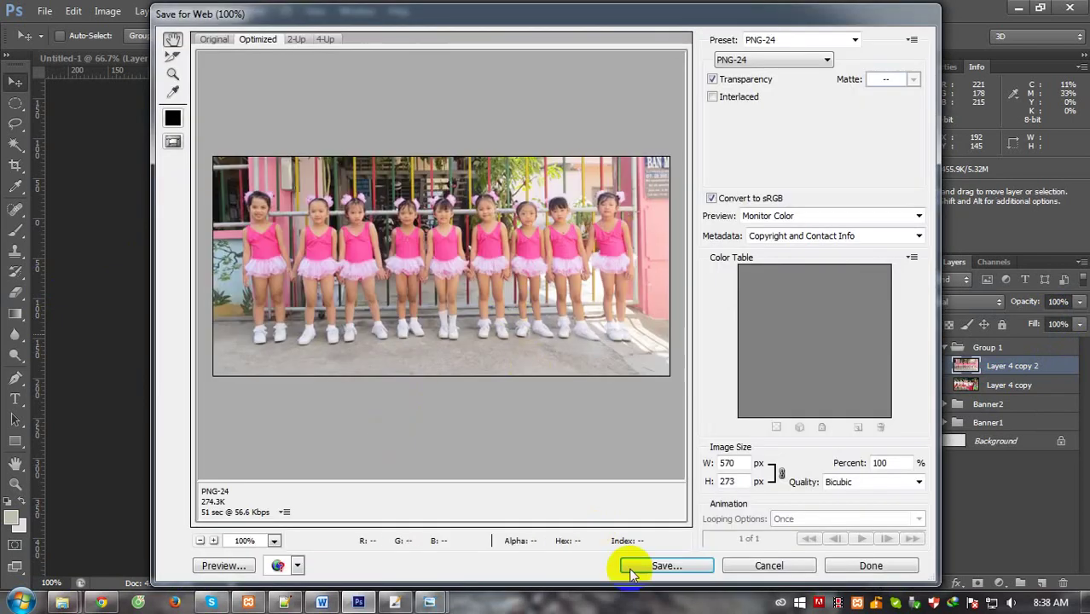
# Save the pink-tutu banner as banner-4.png in banner_banmai.
pyautogui.click(640, 567)
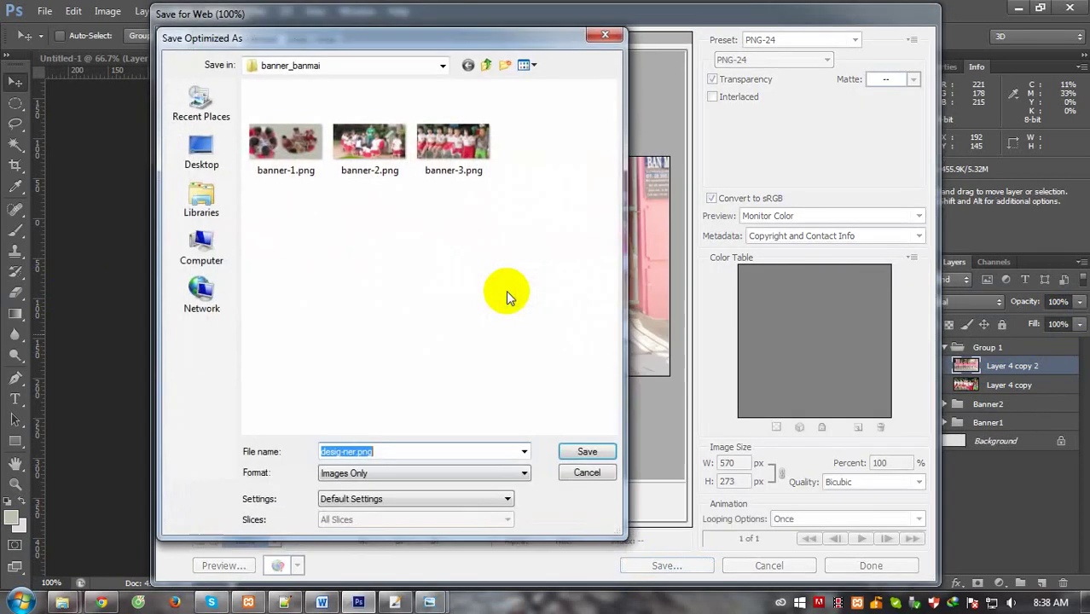
pyautogui.click(439, 127)
pyautogui.doubleClick(349, 452)
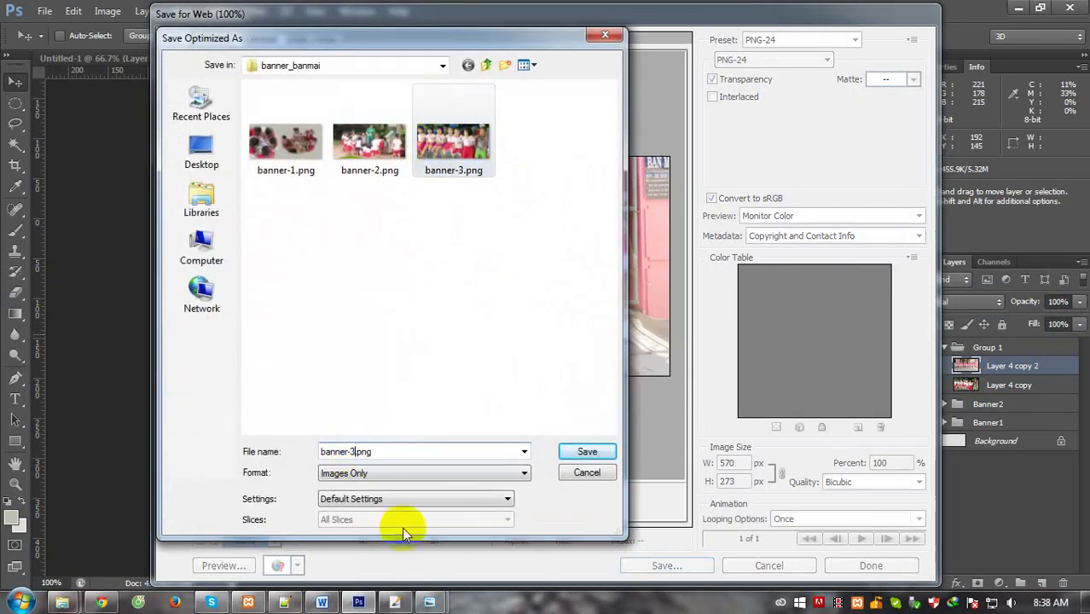
pyautogui.press('BackSpace')
pyautogui.write('4')
pyautogui.press('Return')
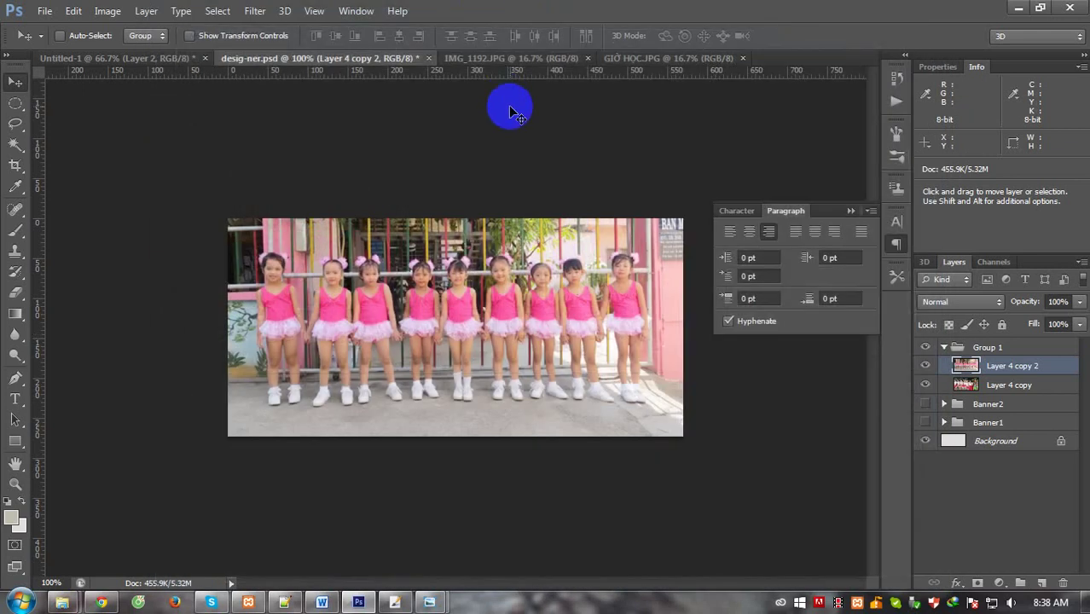
# Close the IMG_1192.JPG and GIỜ HỌC.JPG documents and show the desktop.
pyautogui.click(516, 59)
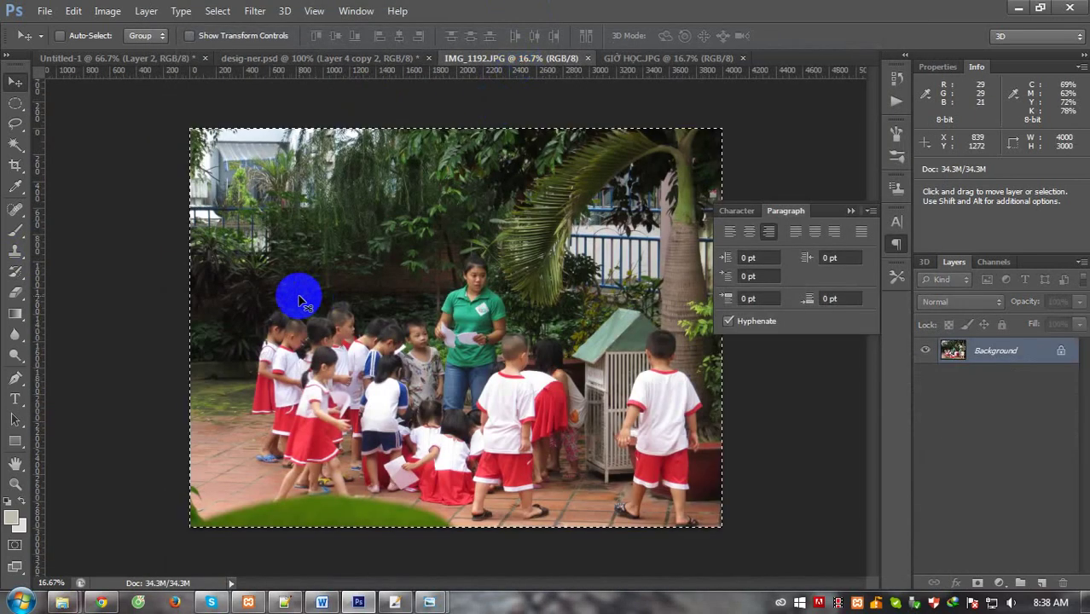
pyautogui.hotkey('ctrl', 'w')
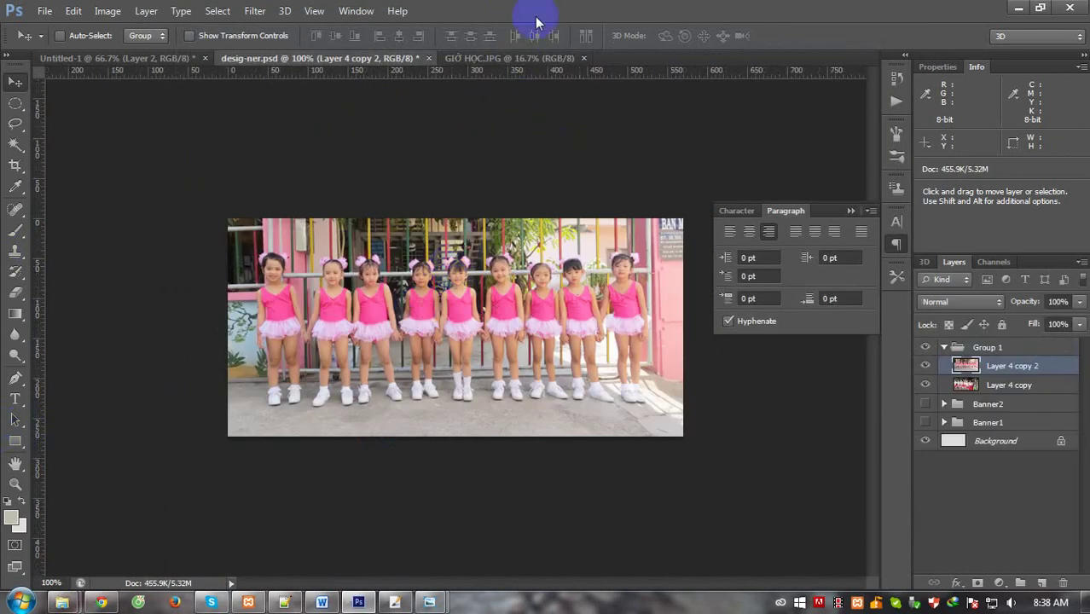
pyautogui.click(516, 59)
pyautogui.hotkey('ctrl', 'w')
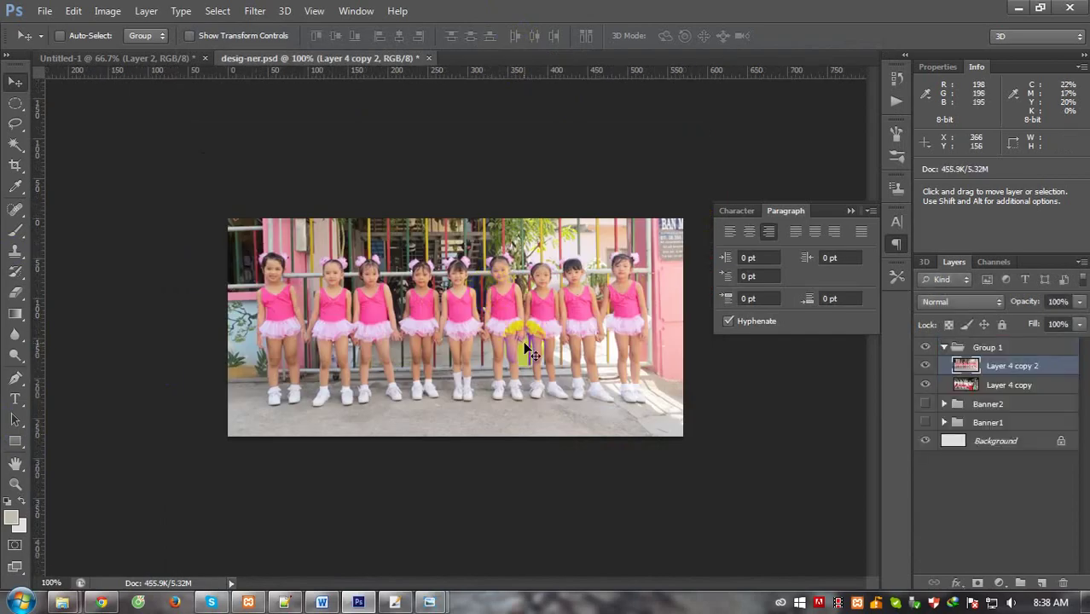
pyautogui.press('super+d')
pyautogui.moveTo(61, 603)
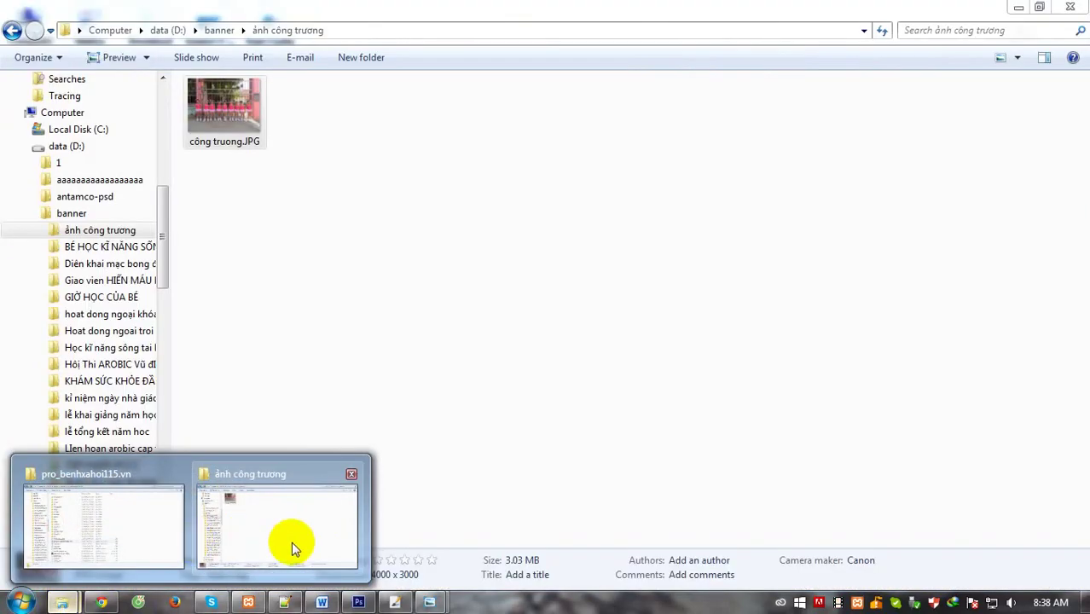
# Browse the banner subfolders GIỜ HỌC CỦA BÉ and hoat dong ngoai khóa for photos.
pyautogui.click(291, 541)
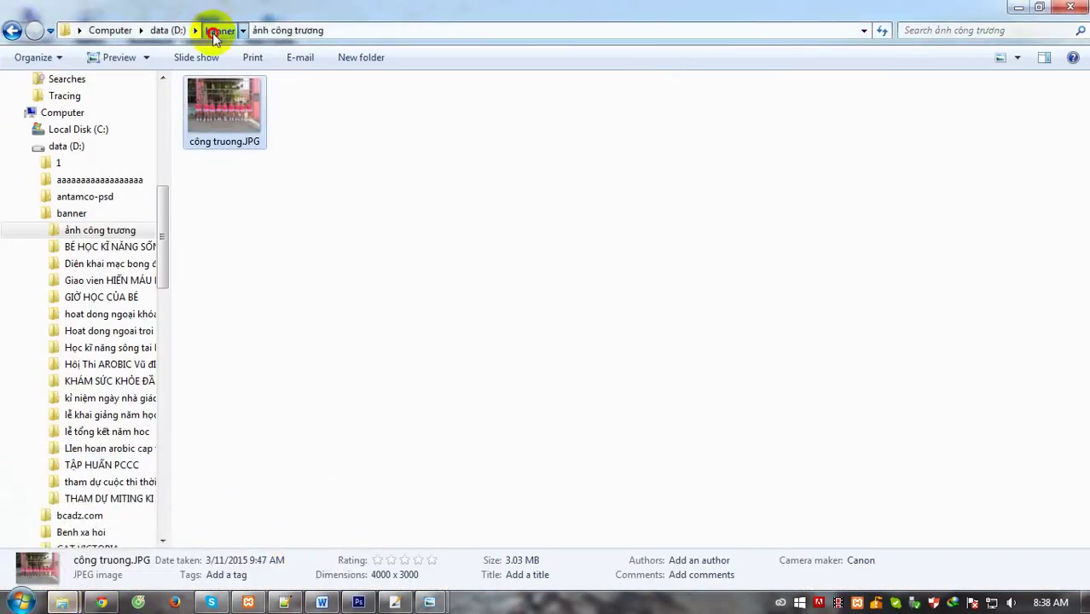
pyautogui.click(213, 30)
pyautogui.click(600, 397)
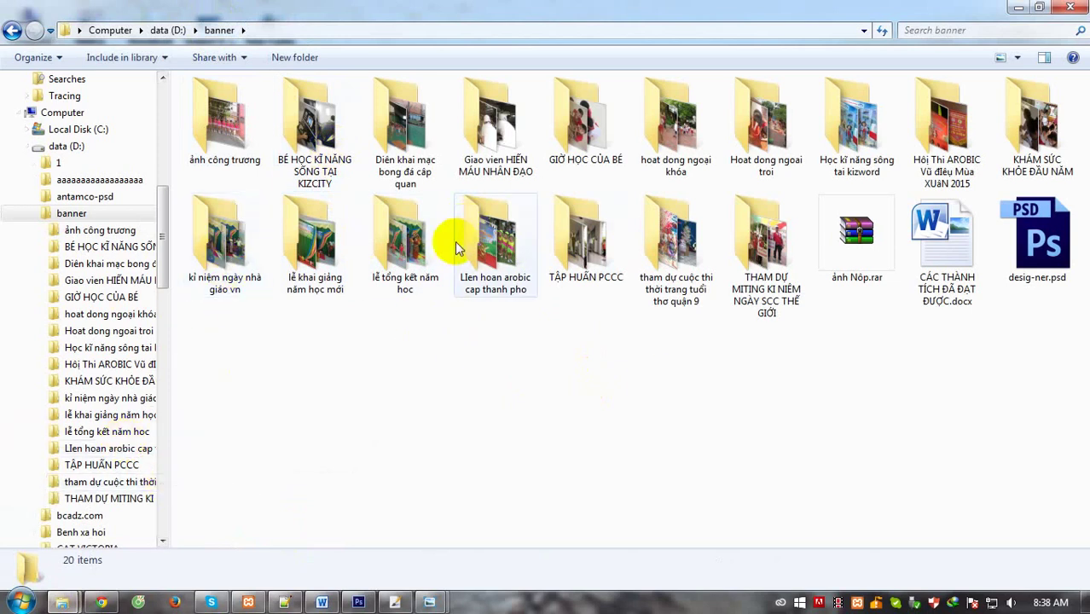
pyautogui.click(597, 134)
pyautogui.doubleClick(563, 136)
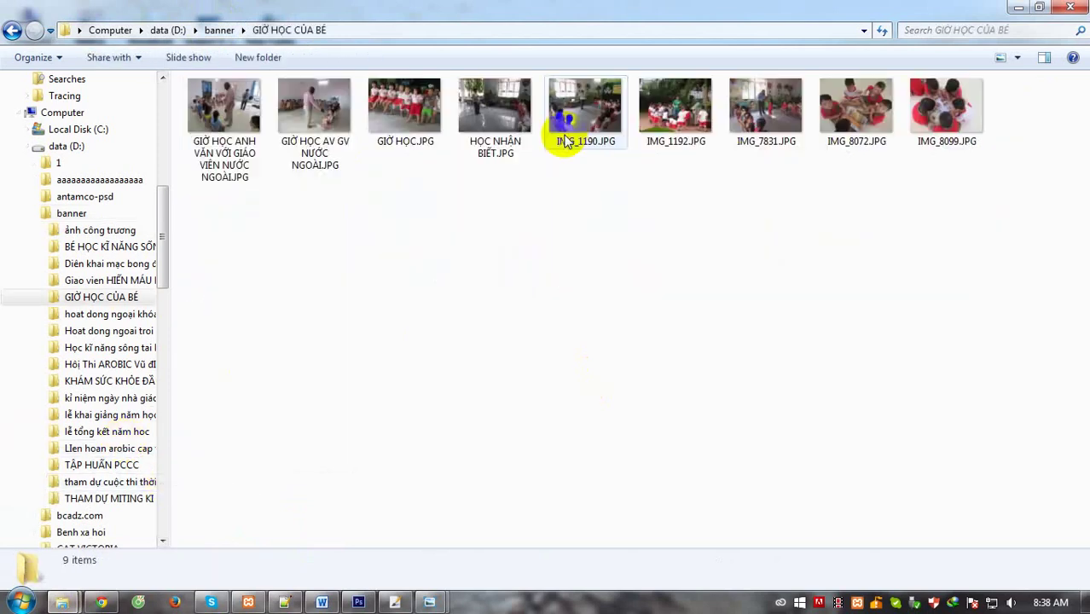
pyautogui.click(219, 29)
pyautogui.doubleClick(657, 107)
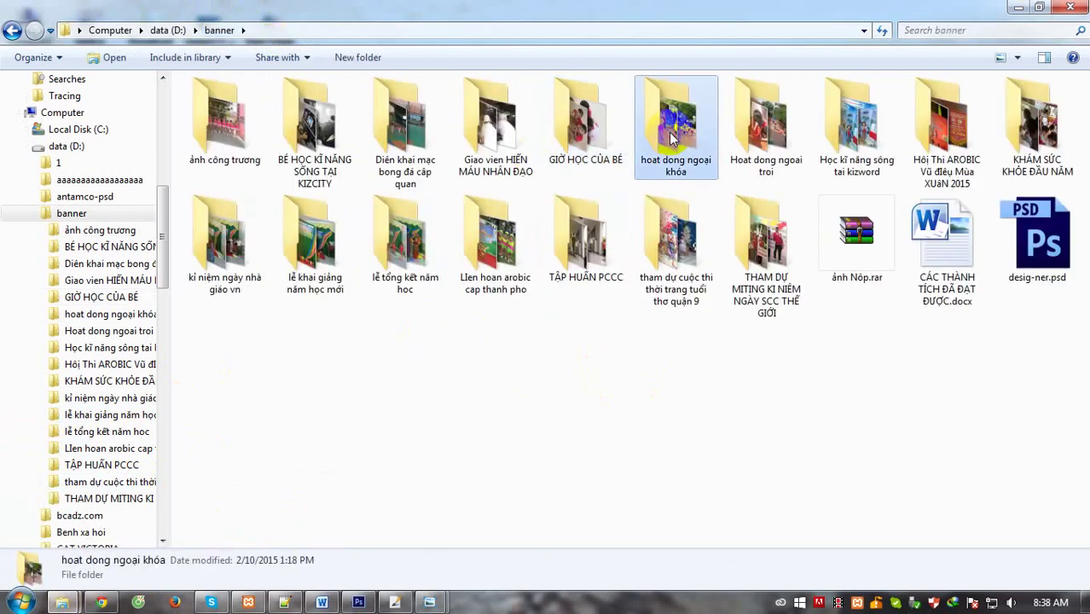
pyautogui.click(218, 31)
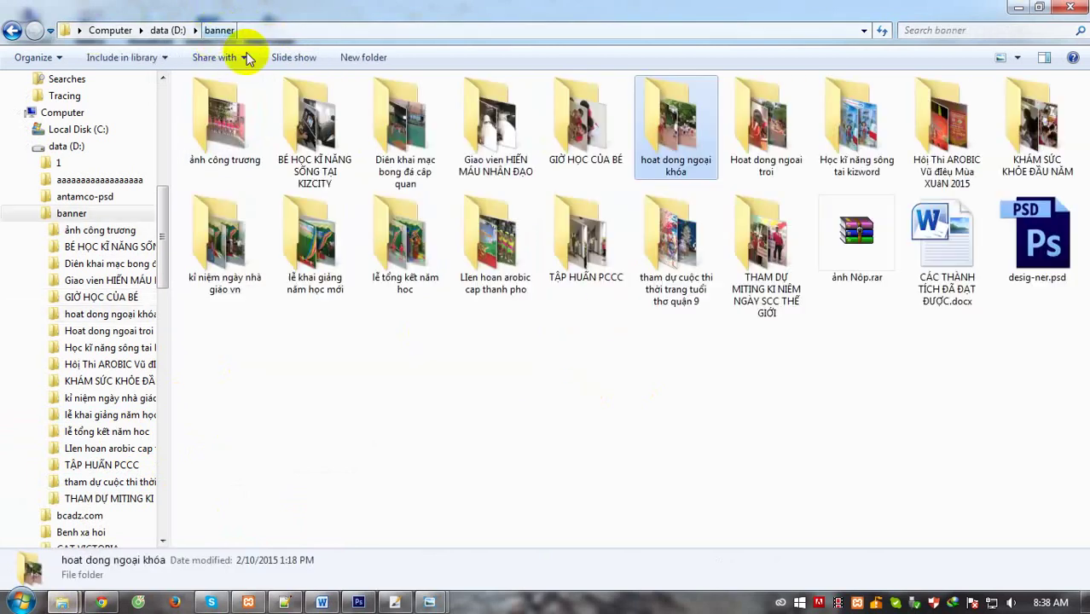
# Open IMG_0201.JPG from the Học kĩ năng sống tai kizword folder in Photoshop CS6.
pyautogui.doubleClick(856, 109)
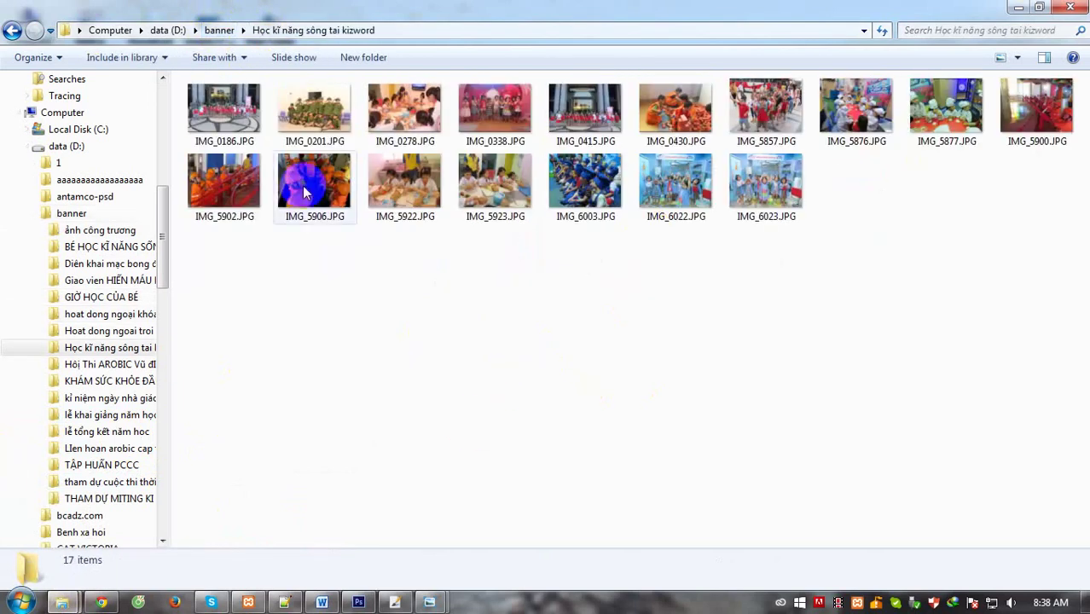
pyautogui.click(324, 119)
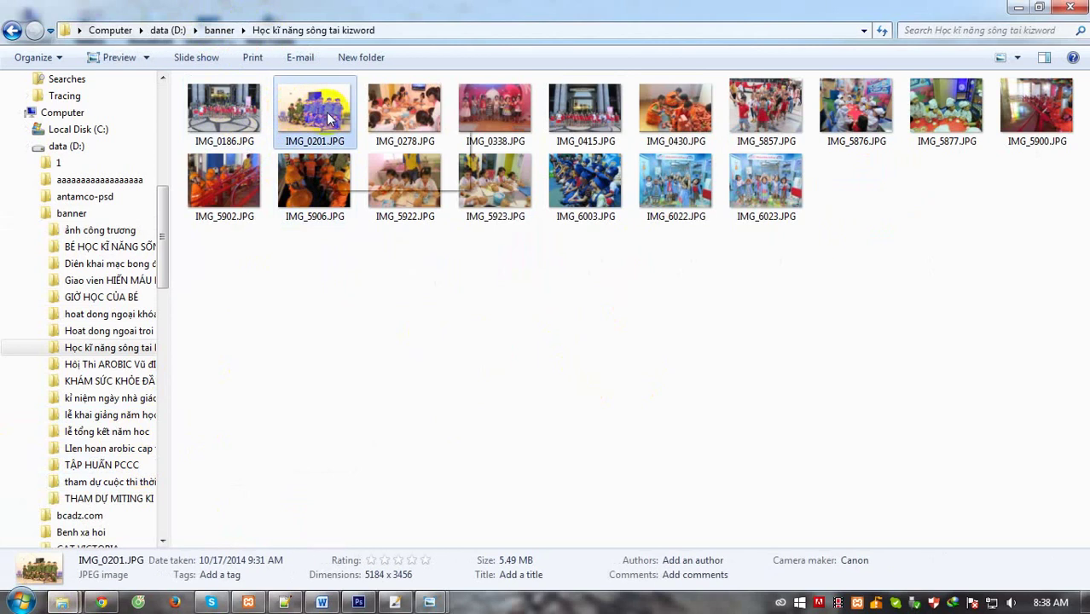
pyautogui.rightClick(328, 114)
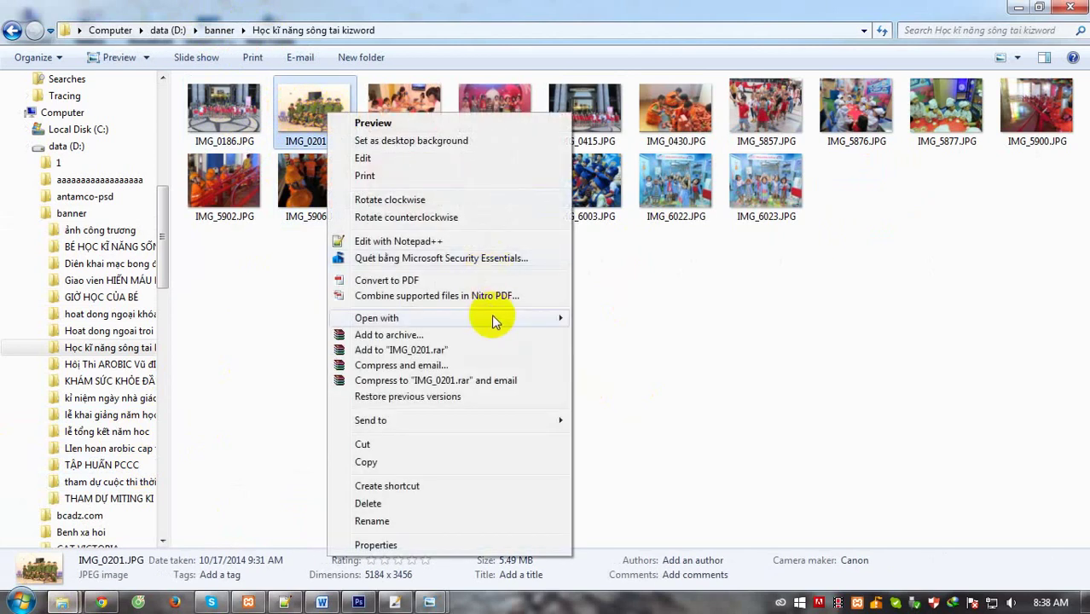
pyautogui.moveTo(376, 317)
pyautogui.click(607, 313)
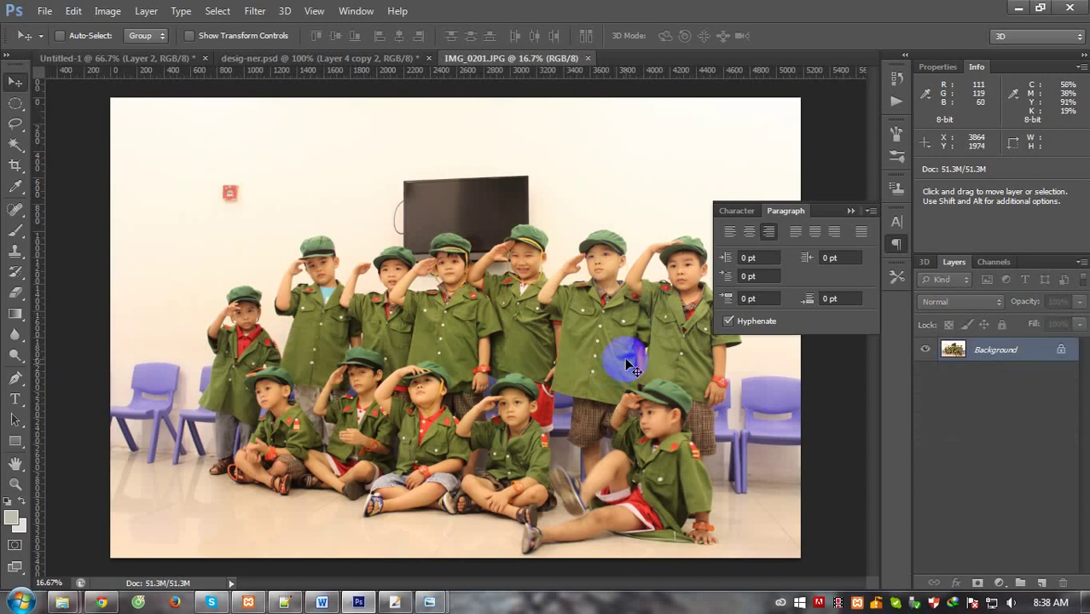
# Paste the saluting-children photo into desig-ner.psd as a new layer and shrink it to about 43%.
pyautogui.hotkey('ctrl', 'w')
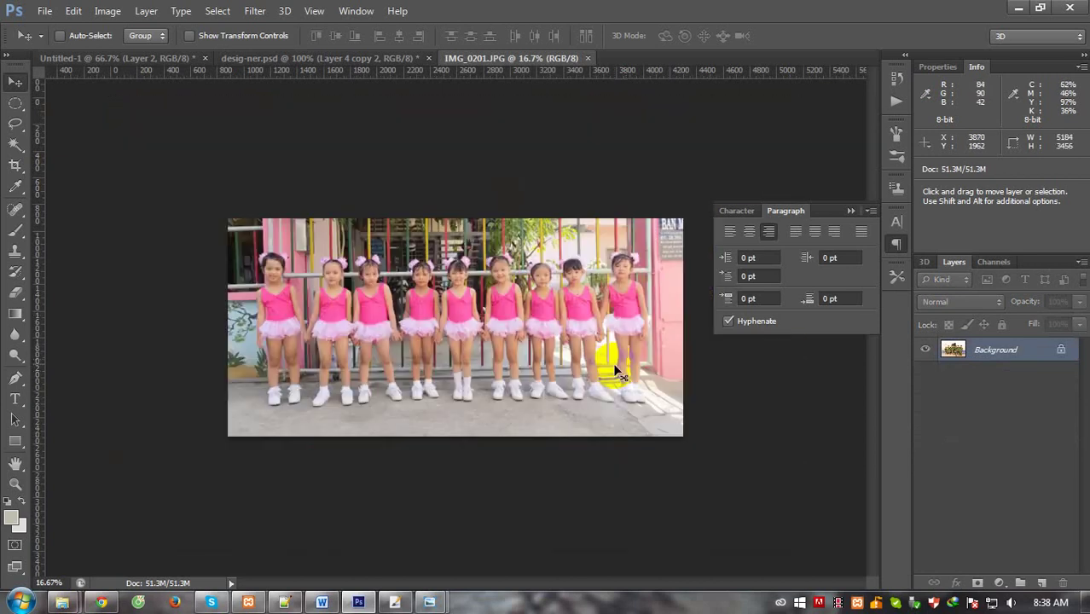
pyautogui.hotkey('ctrl', 'shift', 'alt', 'n')
pyautogui.hotkey('ctrl', 'BackSpace')
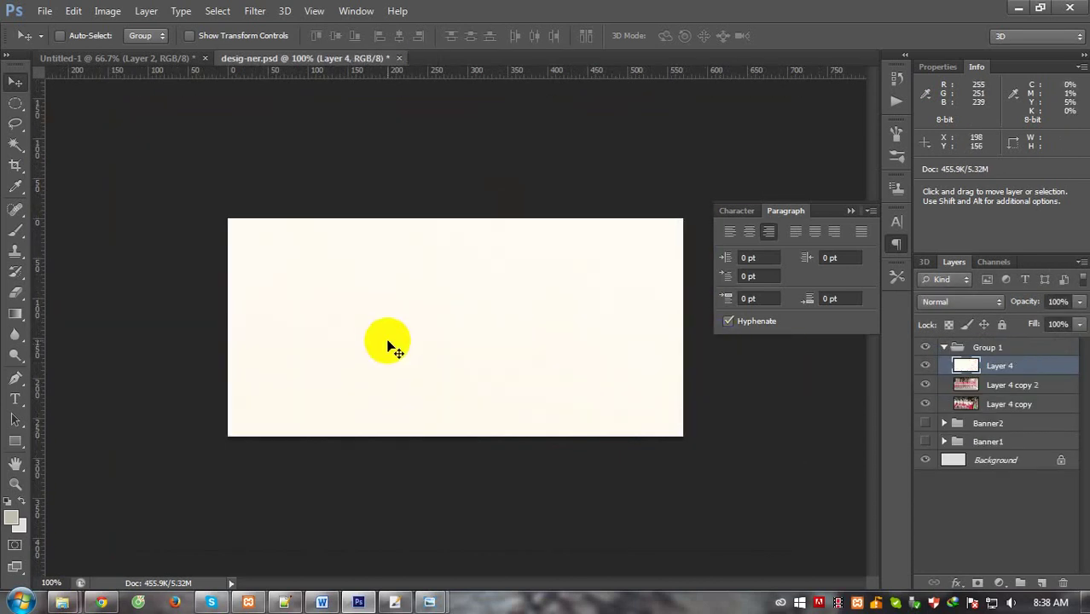
pyautogui.hotkey('ctrl', 't')
pyautogui.moveTo(229, 221); pyautogui.dragTo(347, 302)
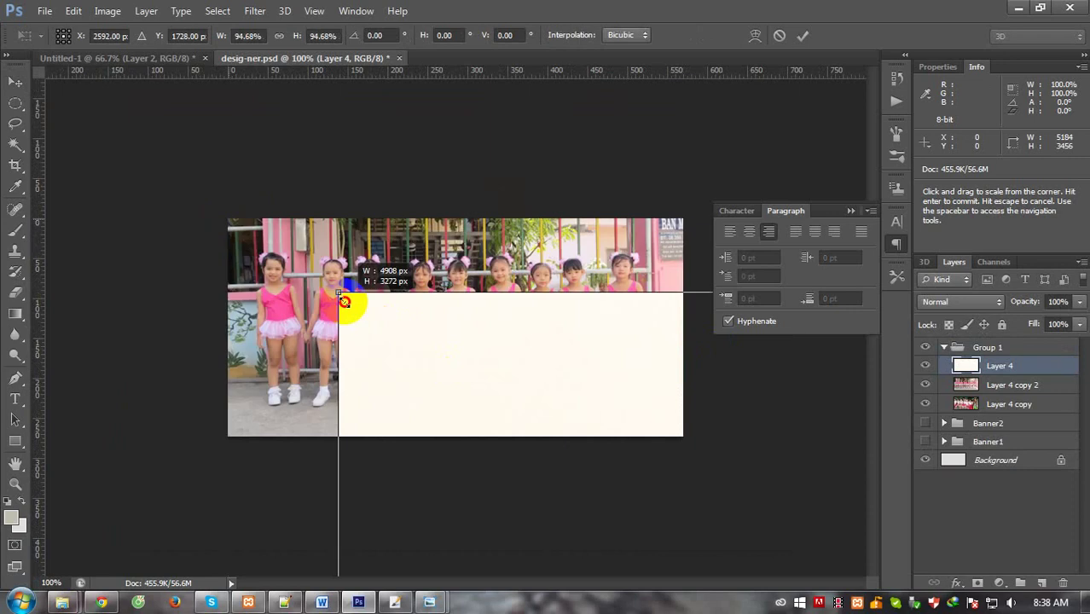
pyautogui.moveTo(462, 319)
pyautogui.mouseDown()
pyautogui.moveTo(309, 213)
pyautogui.moveTo(365, 295)
pyautogui.mouseUp()
pyautogui.hotkey('ctrl', '-')
pyautogui.hotkey('ctrl', '-')
pyautogui.hotkey('ctrl', '-')
pyautogui.hotkey('ctrl', '-')
pyautogui.hotkey('ctrl', '-')
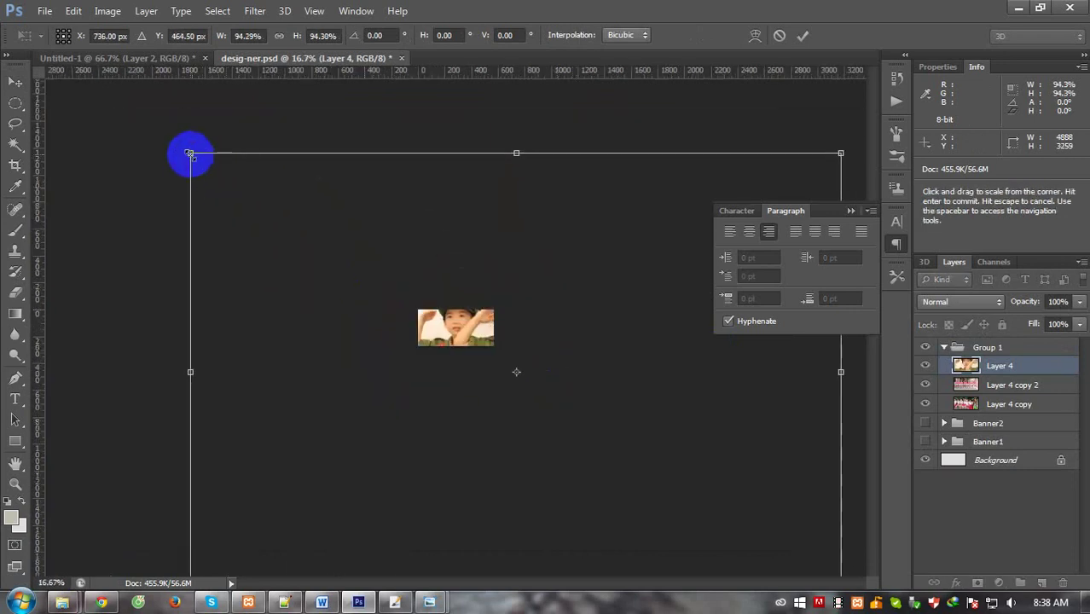
pyautogui.moveTo(191, 159); pyautogui.dragTo(369, 273)
# Fit the photo over the banner at about 11% scale and commit the transform.
pyautogui.moveTo(452, 340); pyautogui.dragTo(458, 331)
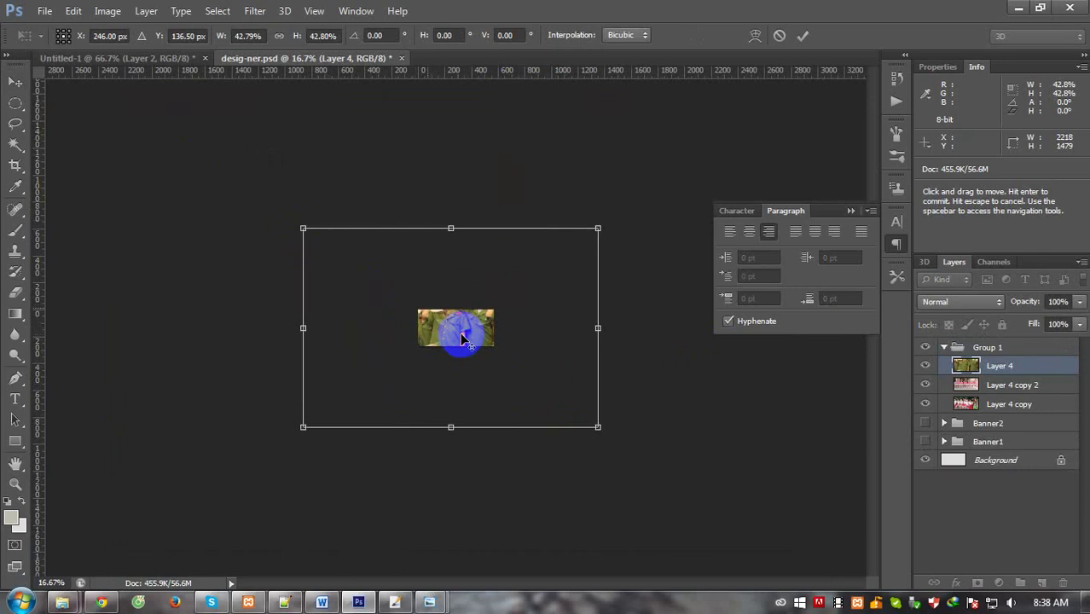
pyautogui.moveTo(298, 224); pyautogui.dragTo(401, 300)
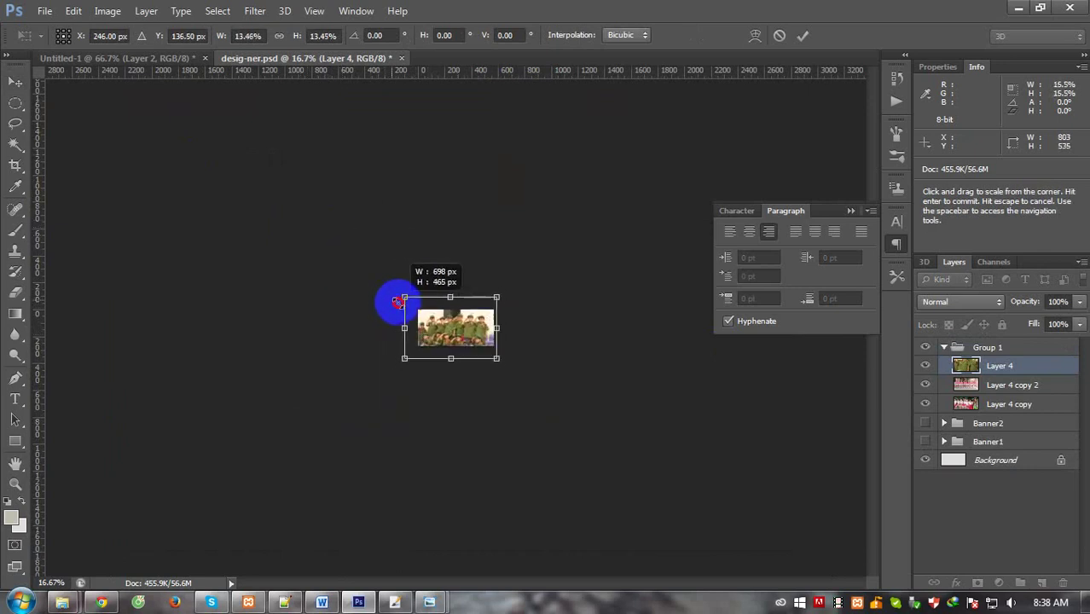
pyautogui.hotkey('ctrl', '+')
pyautogui.hotkey('ctrl', '+')
pyautogui.hotkey('ctrl', '+')
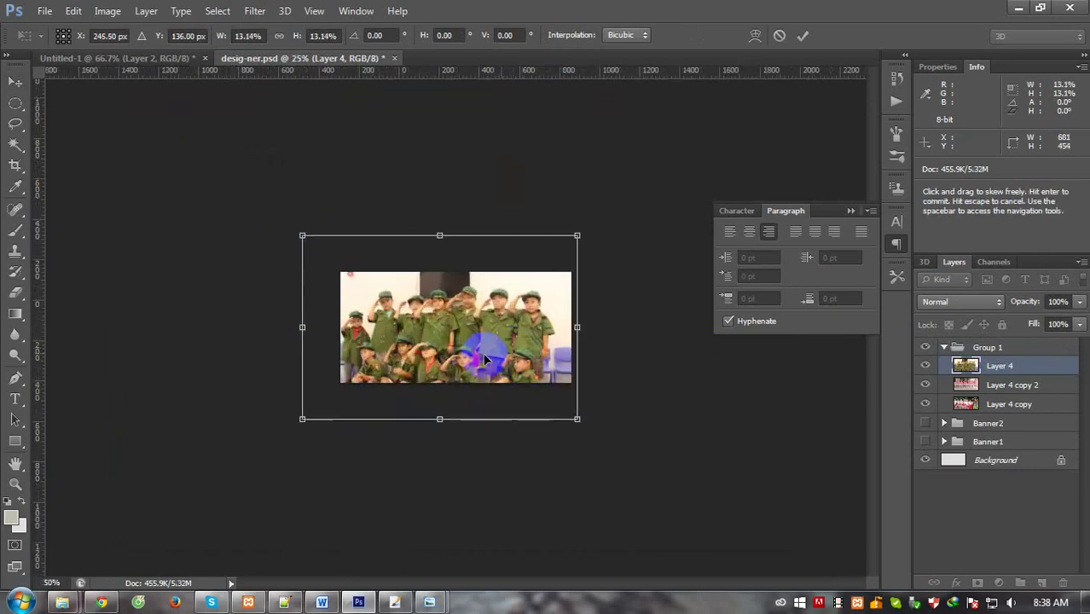
pyautogui.hotkey('ctrl', '+')
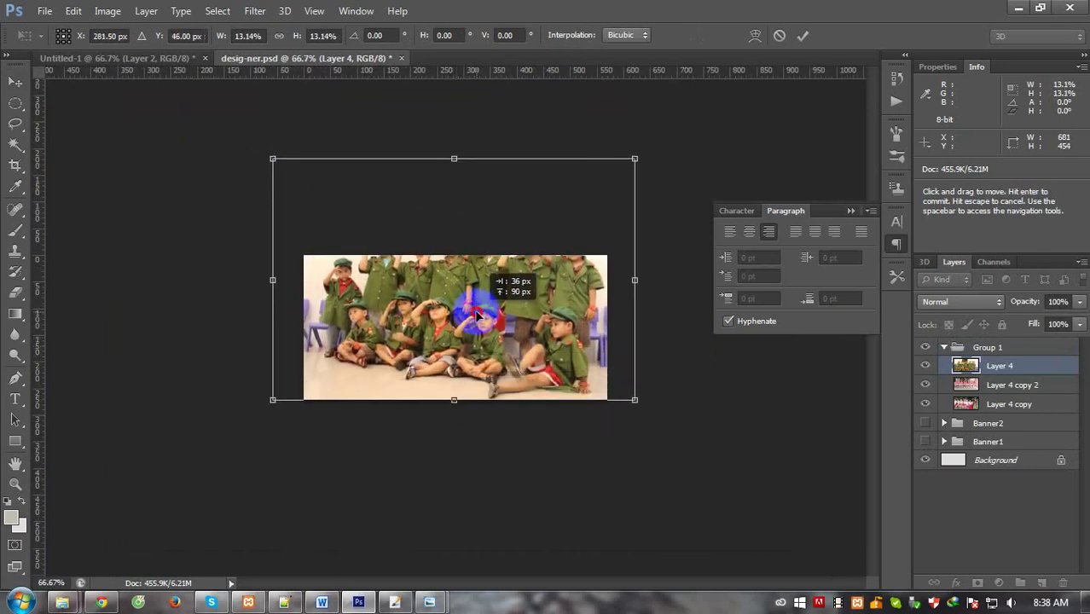
pyautogui.moveTo(457, 358); pyautogui.dragTo(476, 335)
pyautogui.moveTo(633, 421); pyautogui.dragTo(614, 412)
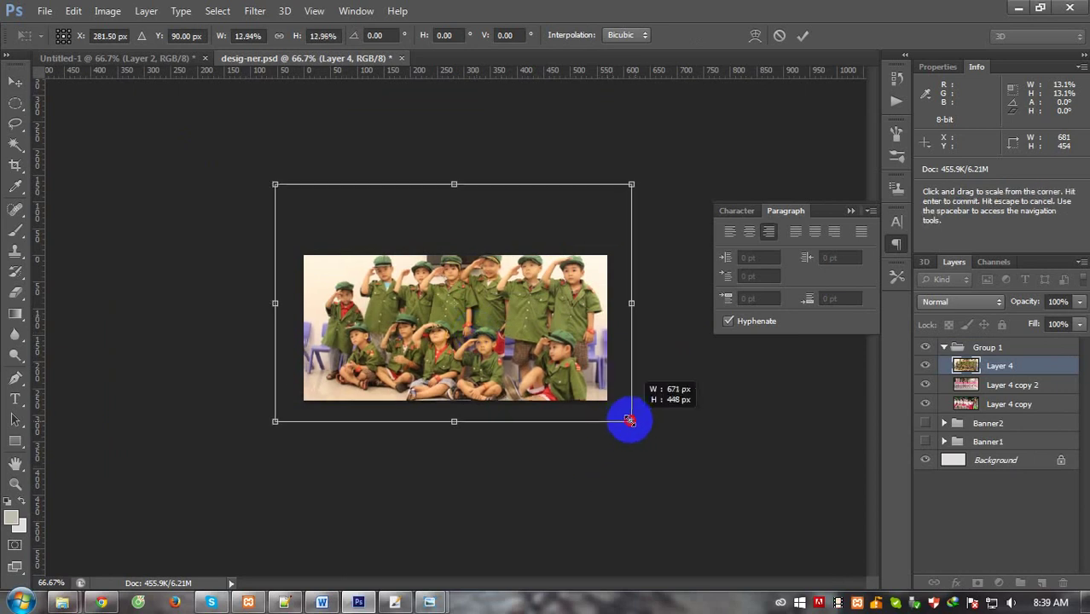
pyautogui.moveTo(611, 410); pyautogui.dragTo(608, 409)
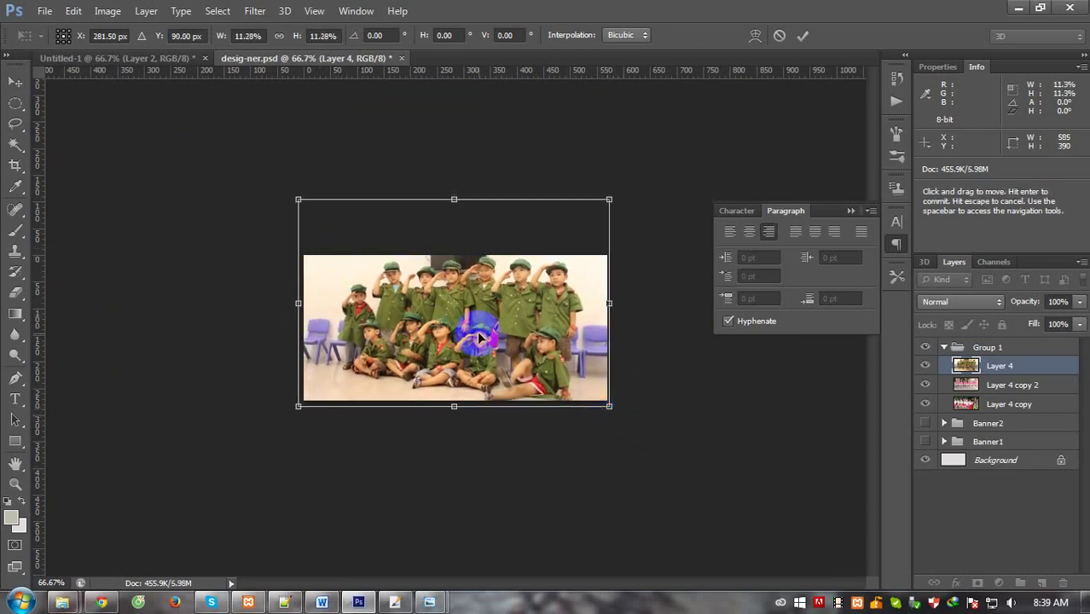
pyautogui.moveTo(477, 348); pyautogui.dragTo(480, 337)
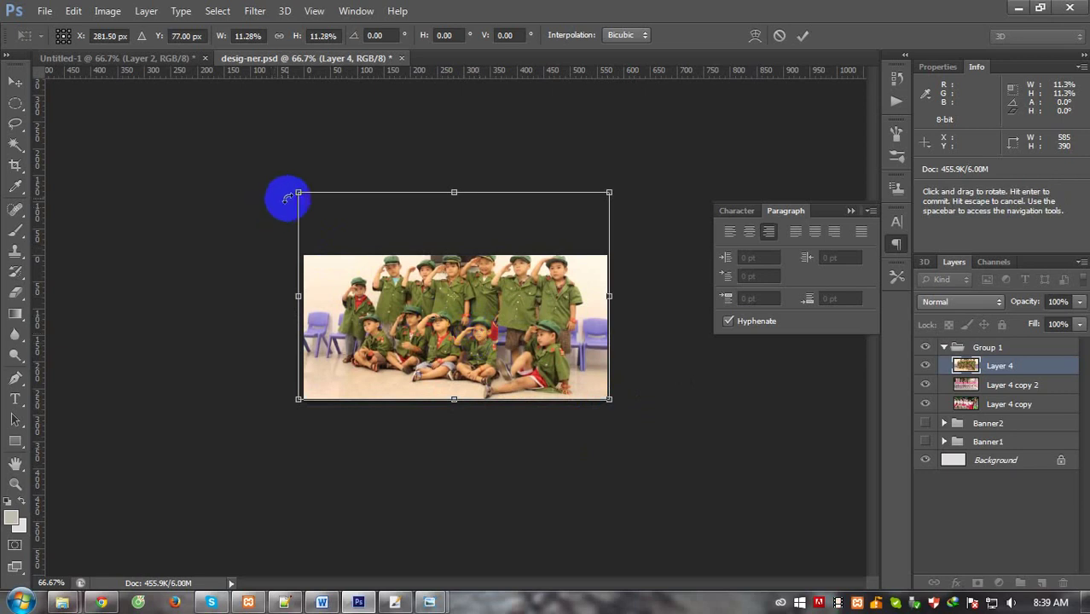
pyautogui.moveTo(298, 193); pyautogui.dragTo(304, 197)
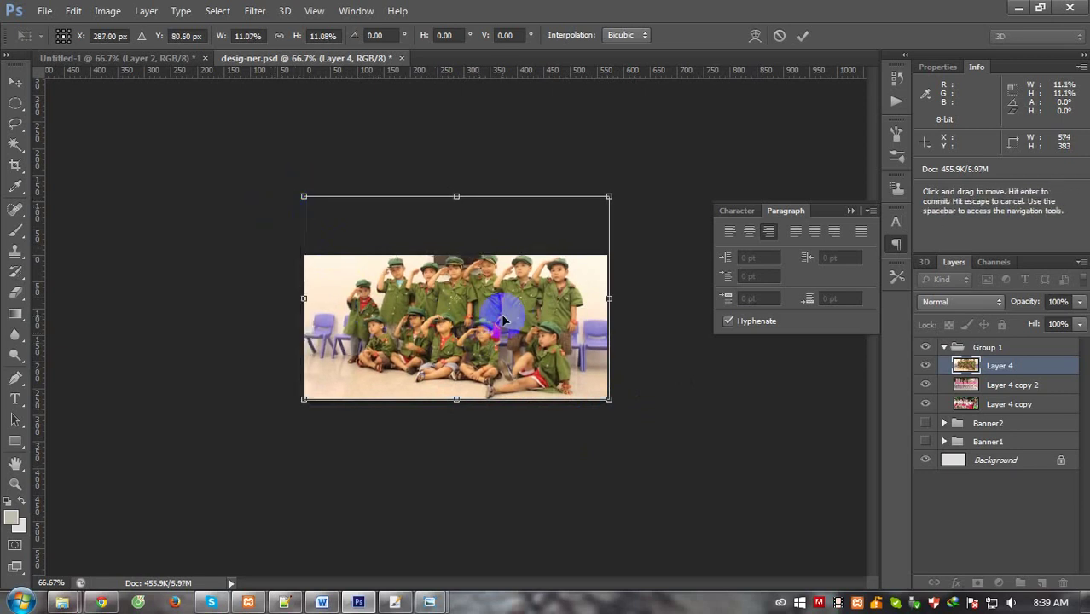
pyautogui.press('Return')
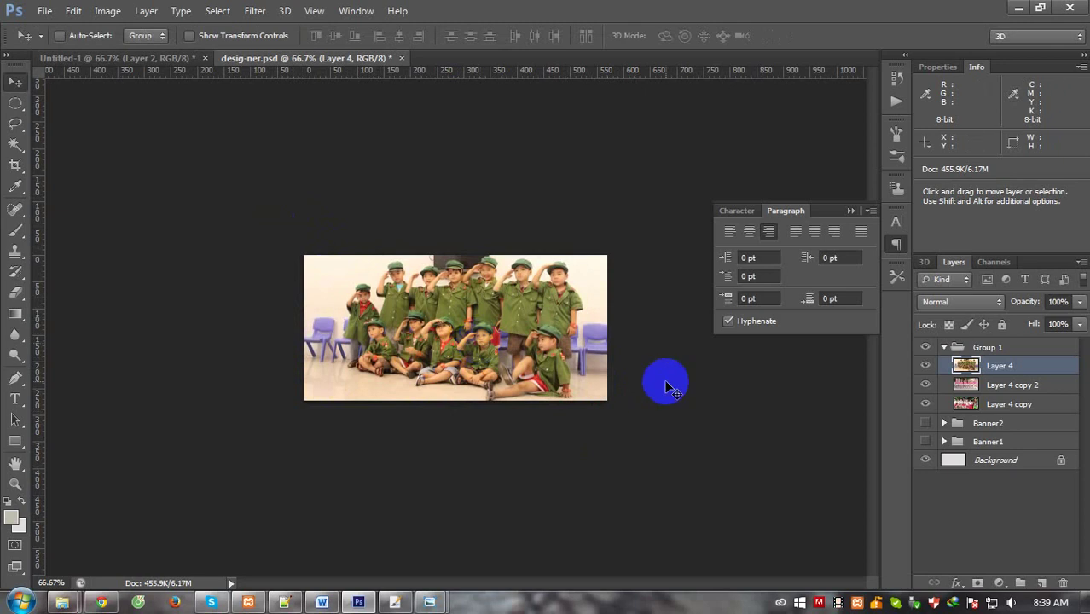
pyautogui.hotkey('ctrl', '+')
# Brighten the photo with Levels, set it to Soft Light, and add a Screen-blended duplicate.
pyautogui.hotkey('ctrl', 'l')
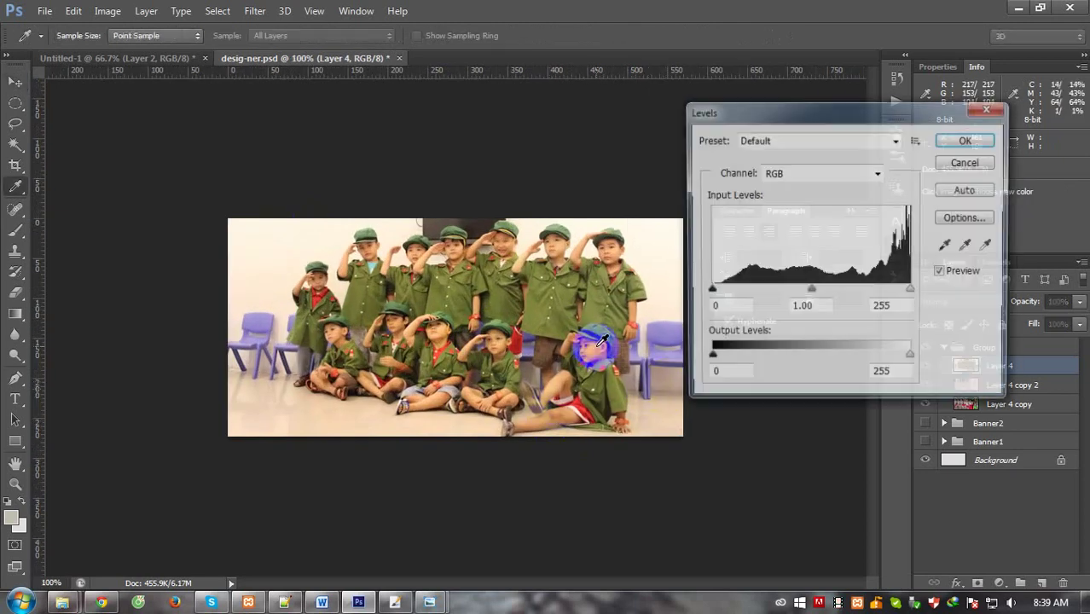
pyautogui.moveTo(909, 296); pyautogui.dragTo(885, 299)
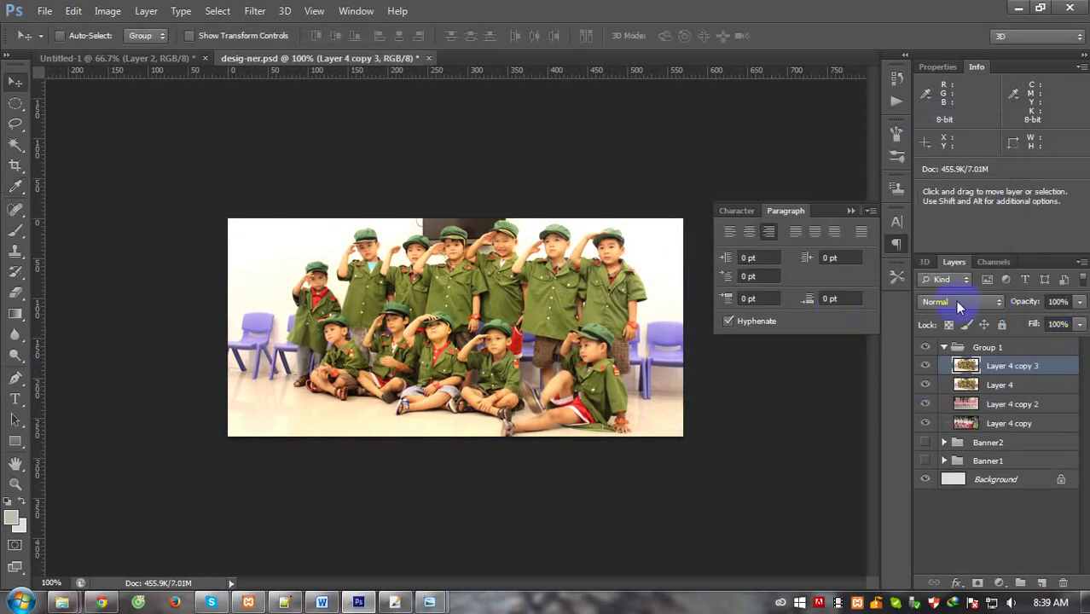
pyautogui.click(959, 302)
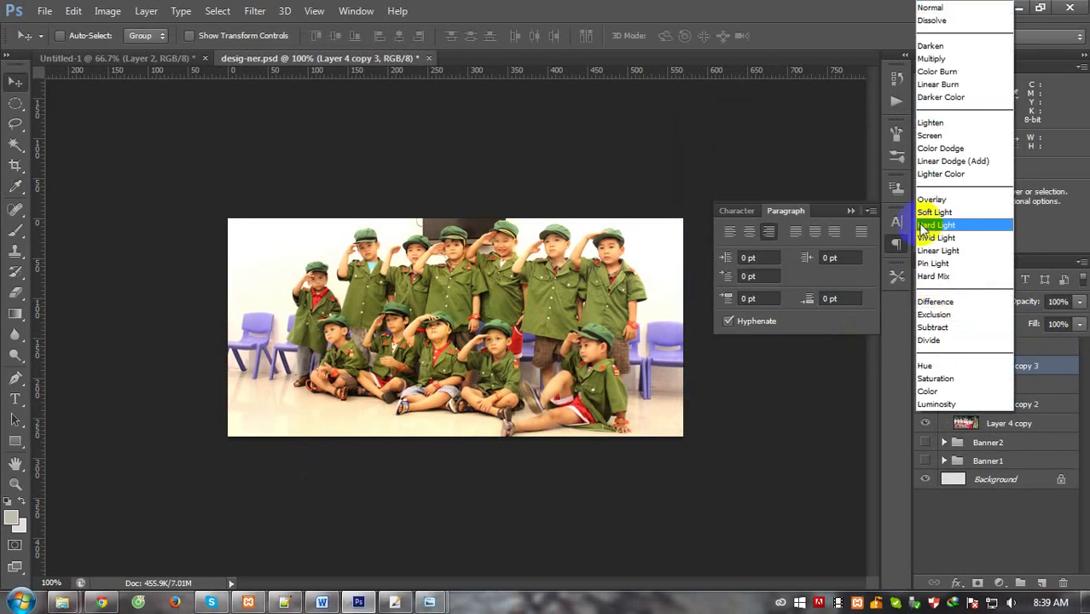
pyautogui.click(938, 218)
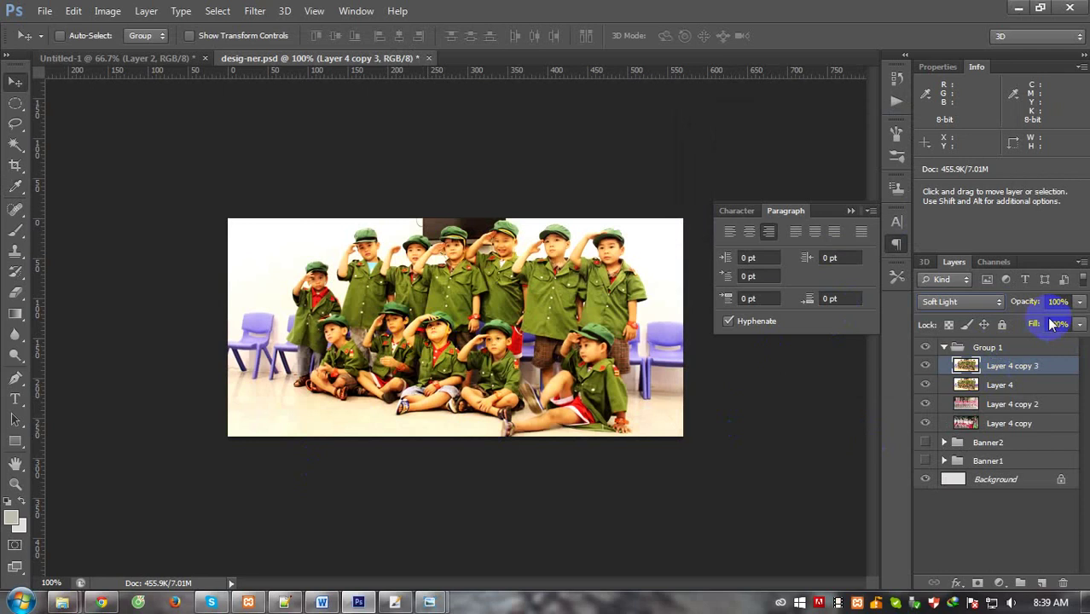
pyautogui.hotkey('ctrl', 'j')
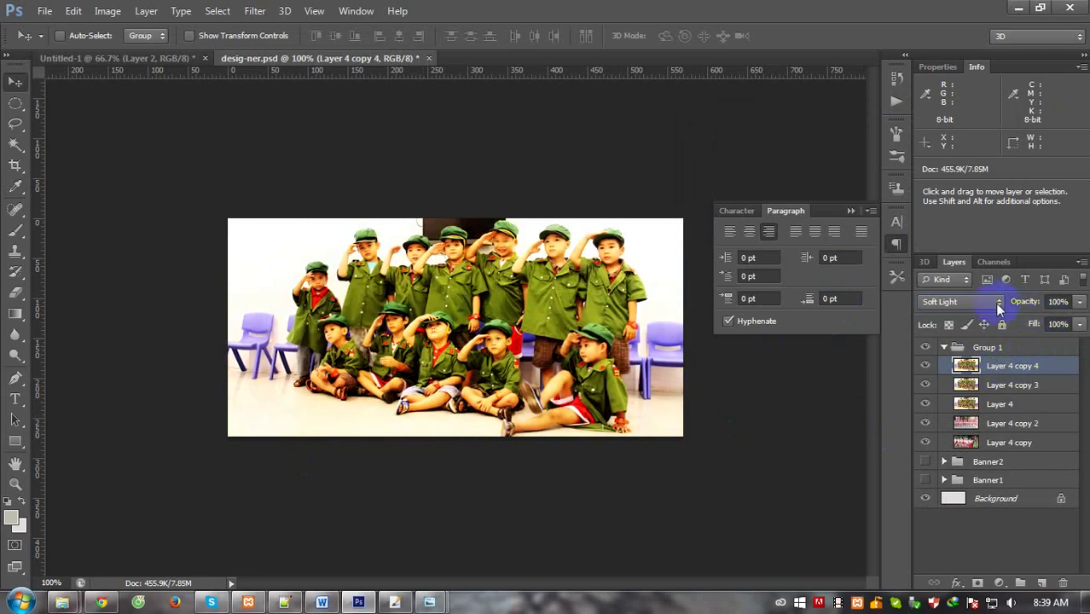
pyautogui.click(998, 303)
pyautogui.click(938, 128)
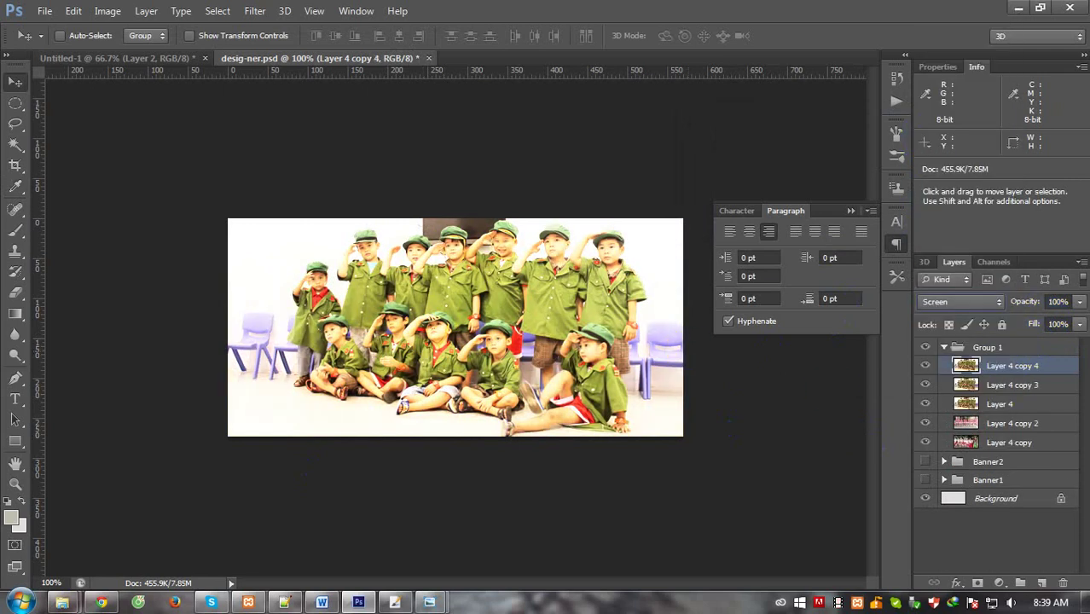
# Lower Layer 4 copy 4 to 30% opacity and merge the three stacked photo layers.
pyautogui.click(993, 388)
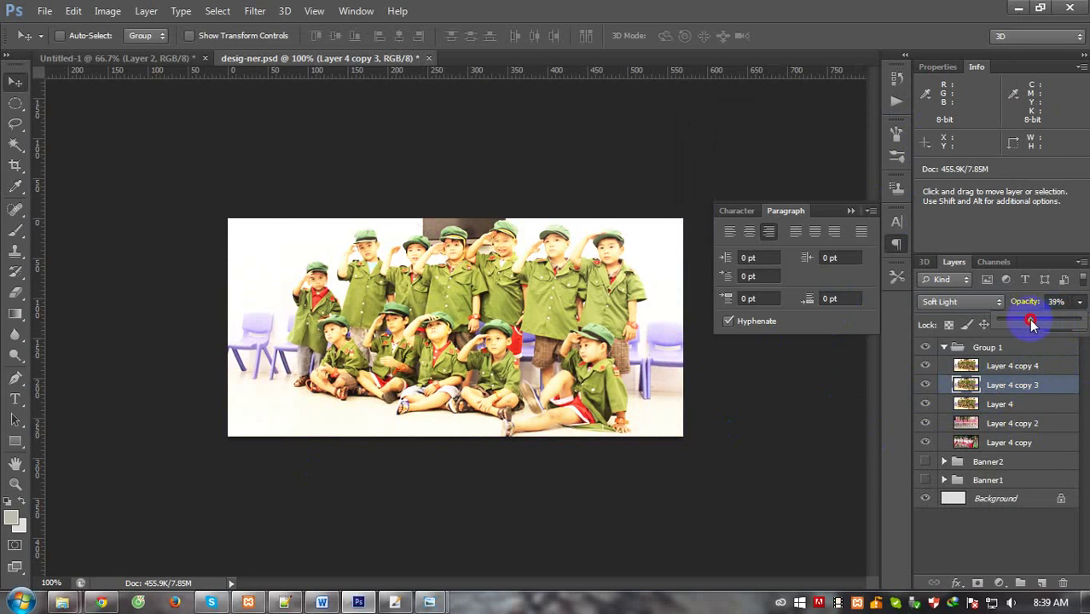
pyautogui.click(980, 367)
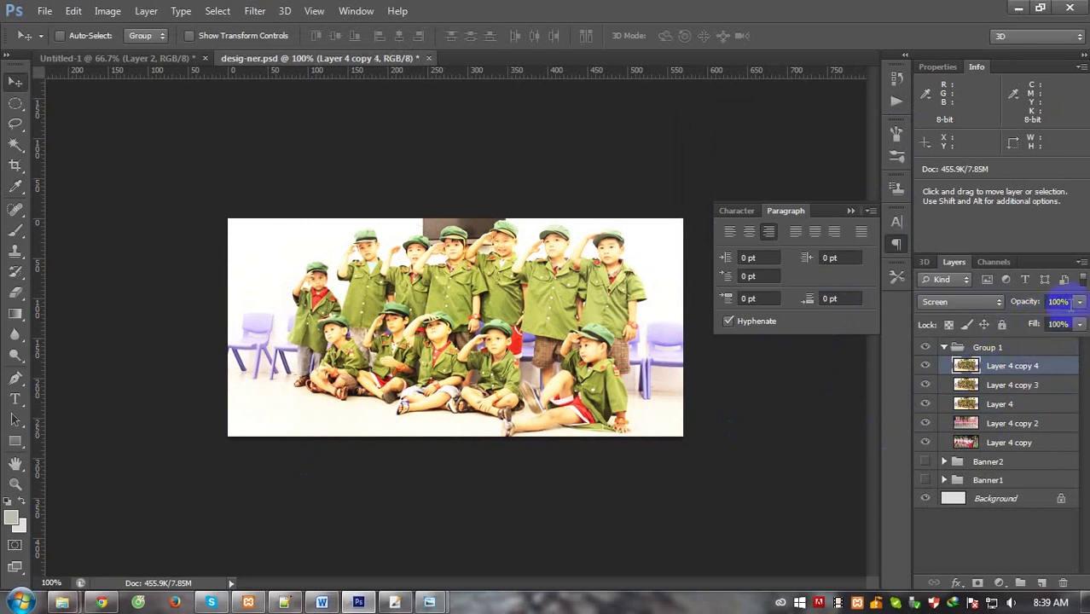
pyautogui.moveTo(1058, 319); pyautogui.dragTo(1023, 325)
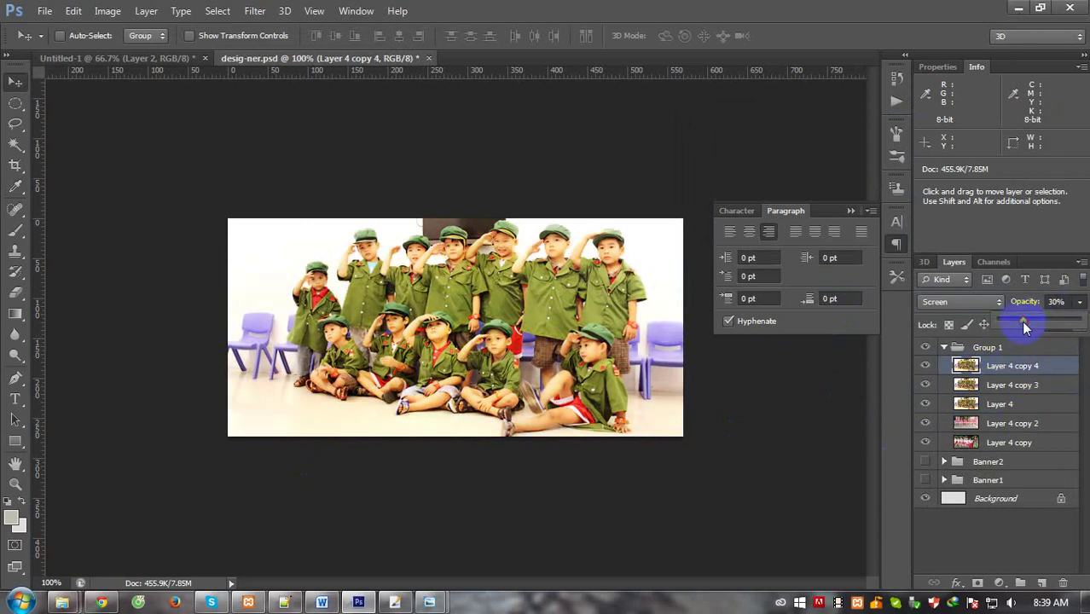
pyautogui.keyDown('shift'); pyautogui.click(996, 407); pyautogui.keyUp('shift')
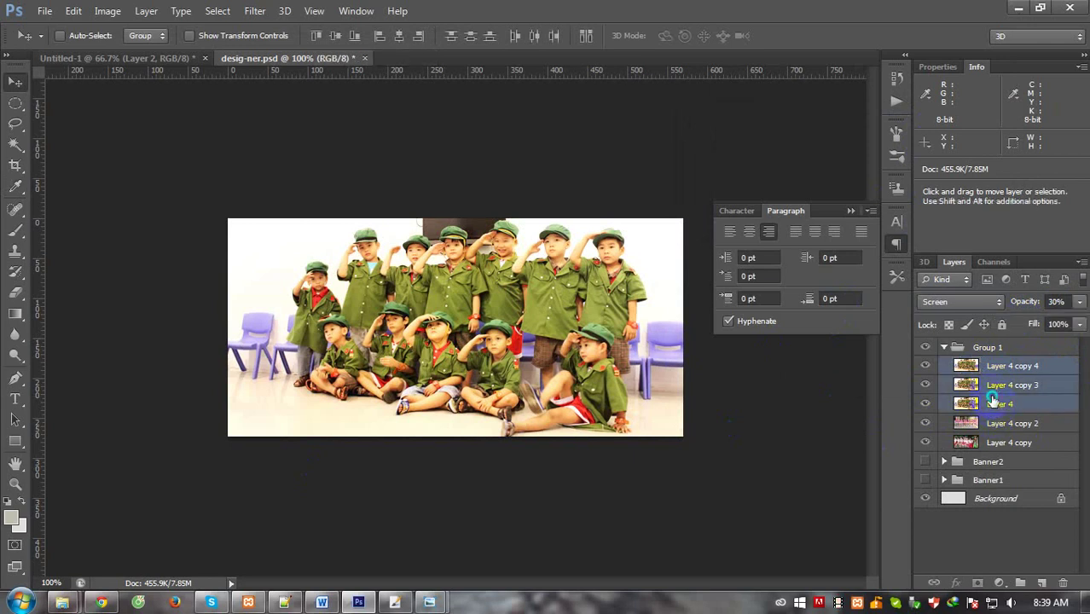
pyautogui.rightClick(996, 406)
pyautogui.click(708, 414)
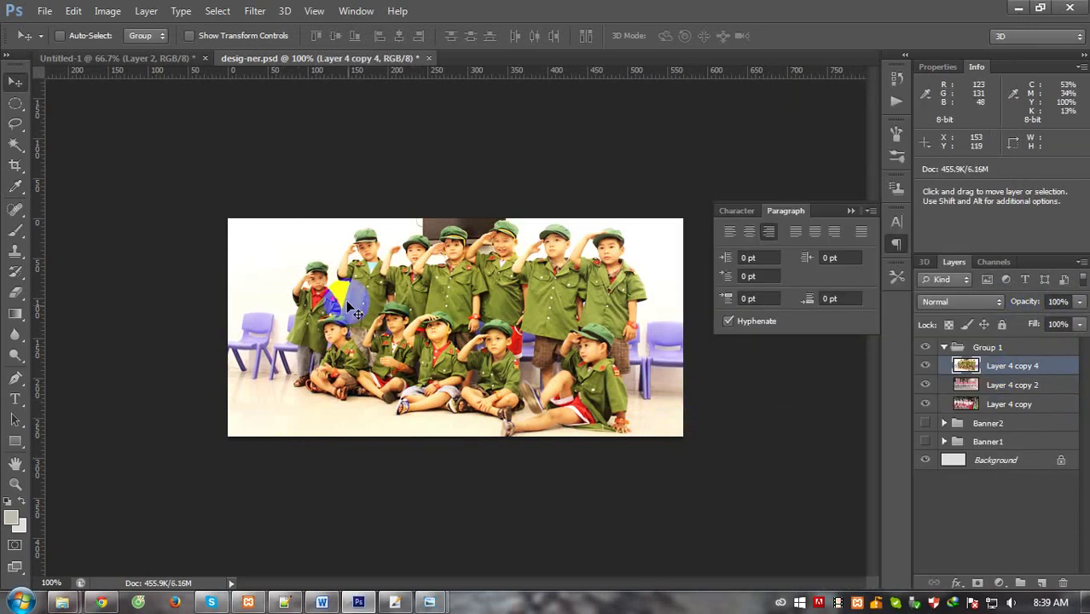
# Darken the banner's midtones slightly with Curves, then open Save for Web at PNG-24.
pyautogui.hotkey('ctrl', 'm')
pyautogui.moveTo(795, 305); pyautogui.dragTo(801, 311)
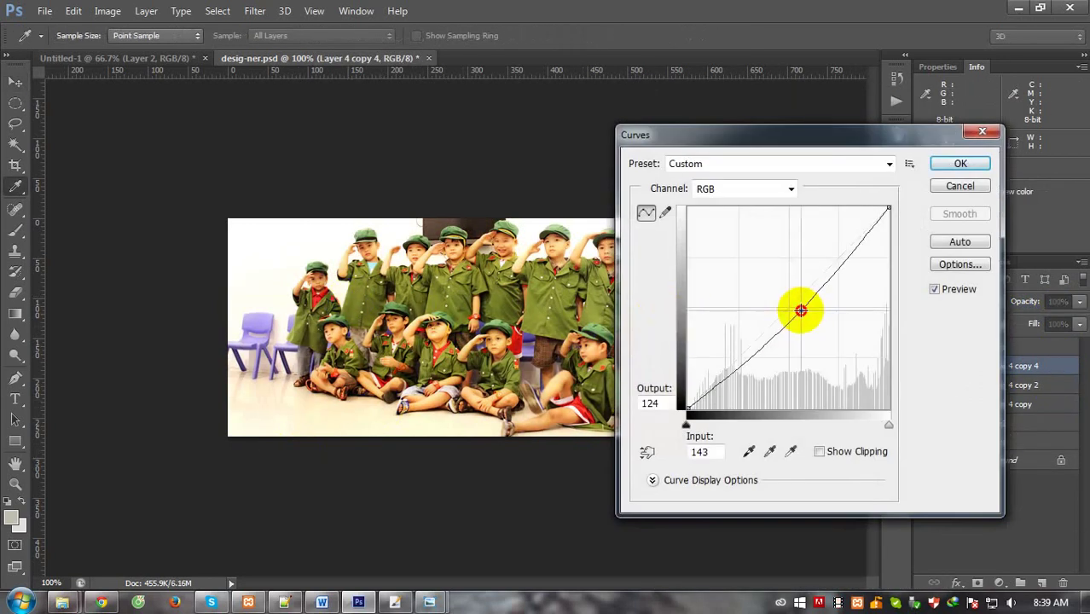
pyautogui.press('Return')
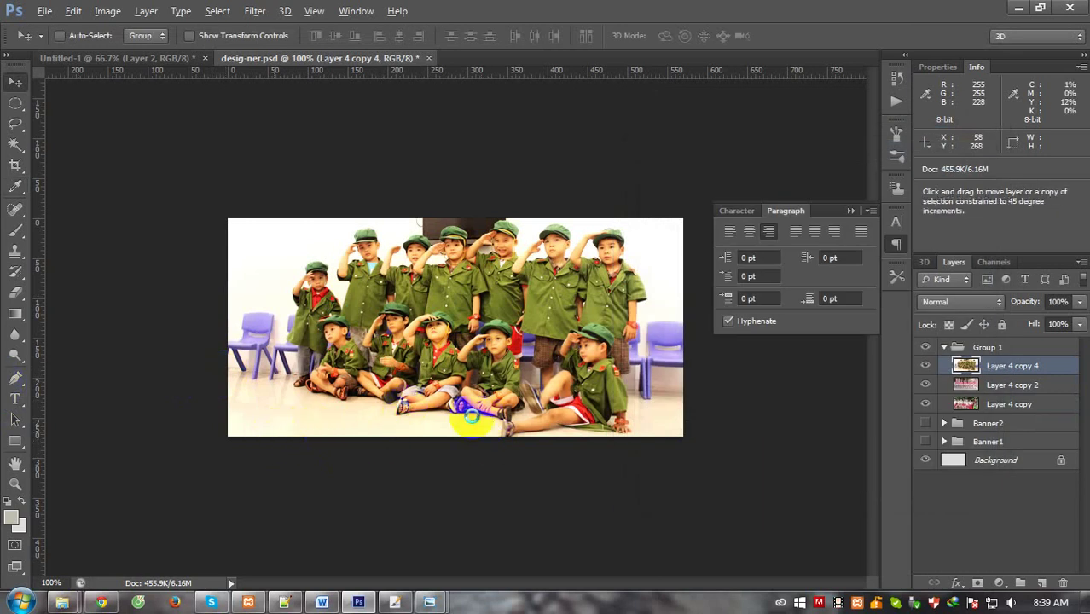
pyautogui.hotkey('ctrl', 'alt', 'shift', 's')
# Save the web export as banner-5.png in banner_banmai, then show the Windows desktop.
pyautogui.click(667, 565)
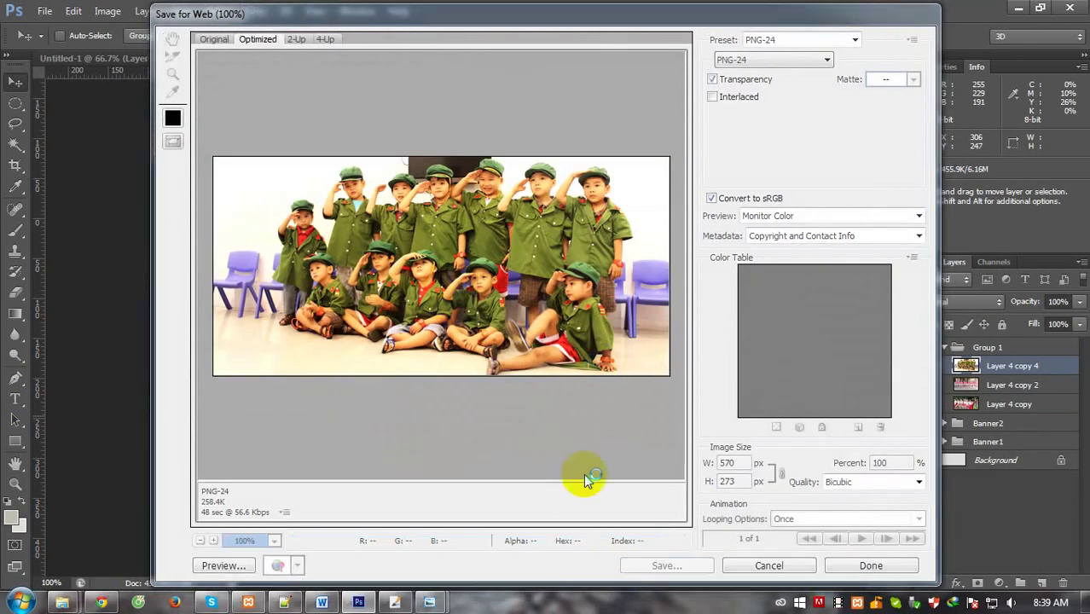
pyautogui.click(538, 144)
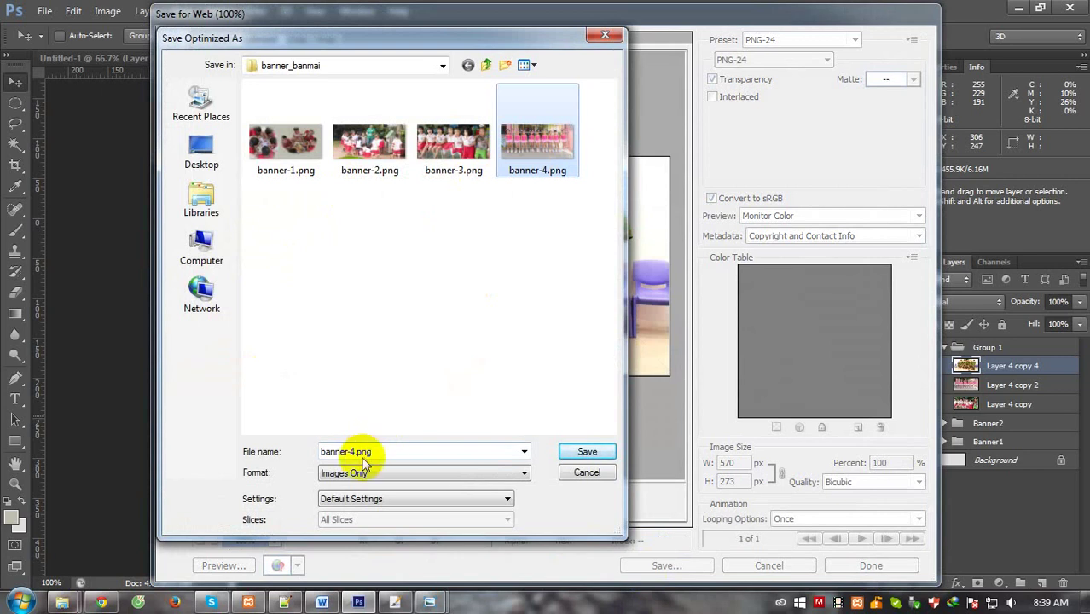
pyautogui.doubleClick(347, 452)
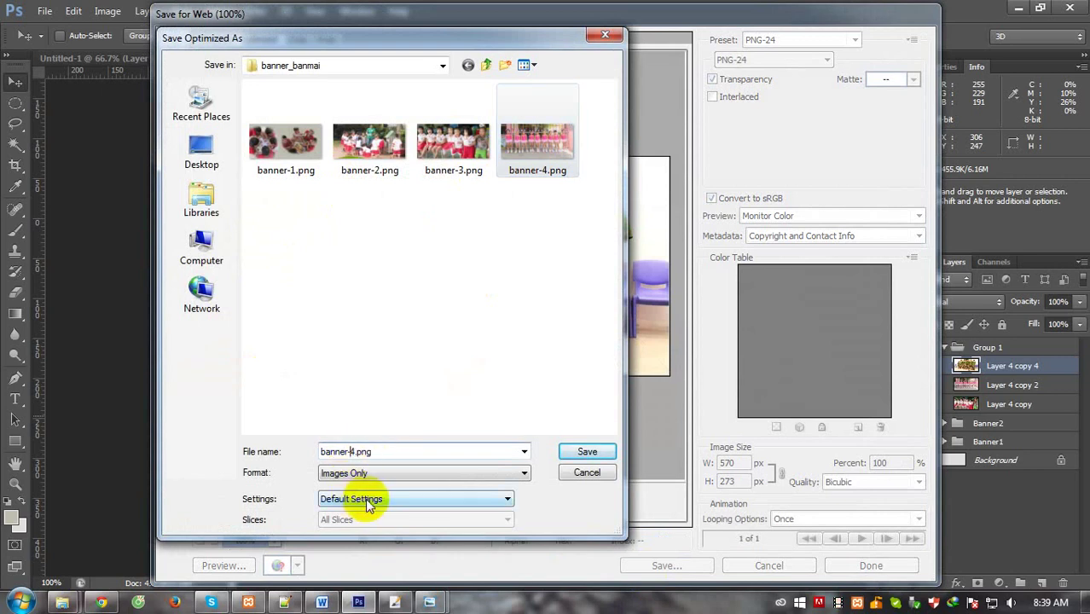
pyautogui.press('Delete')
pyautogui.write('5')
pyautogui.press('Return')
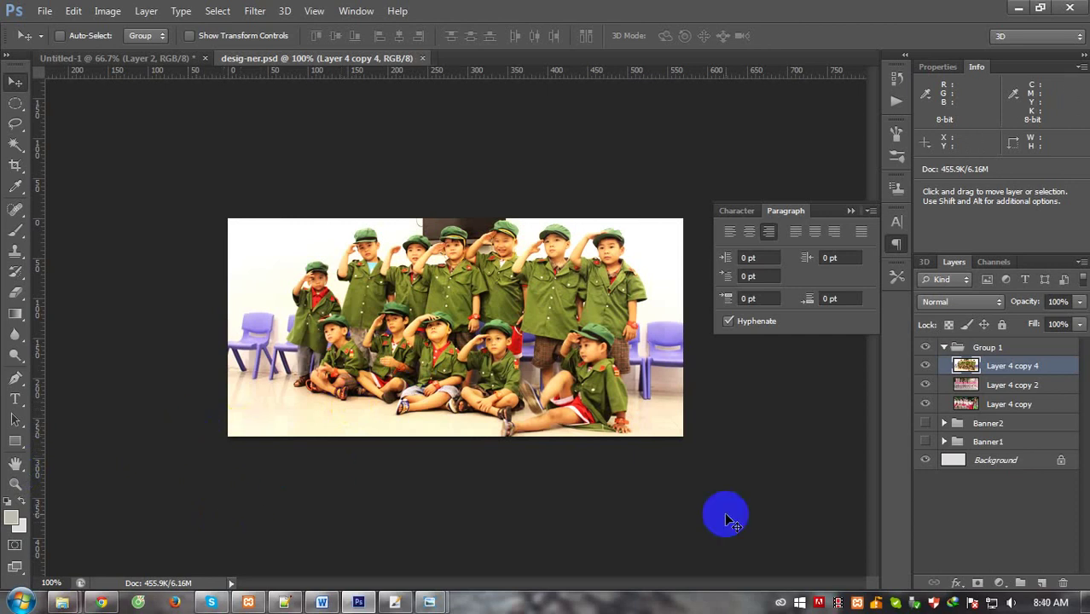
pyautogui.press('super+d')
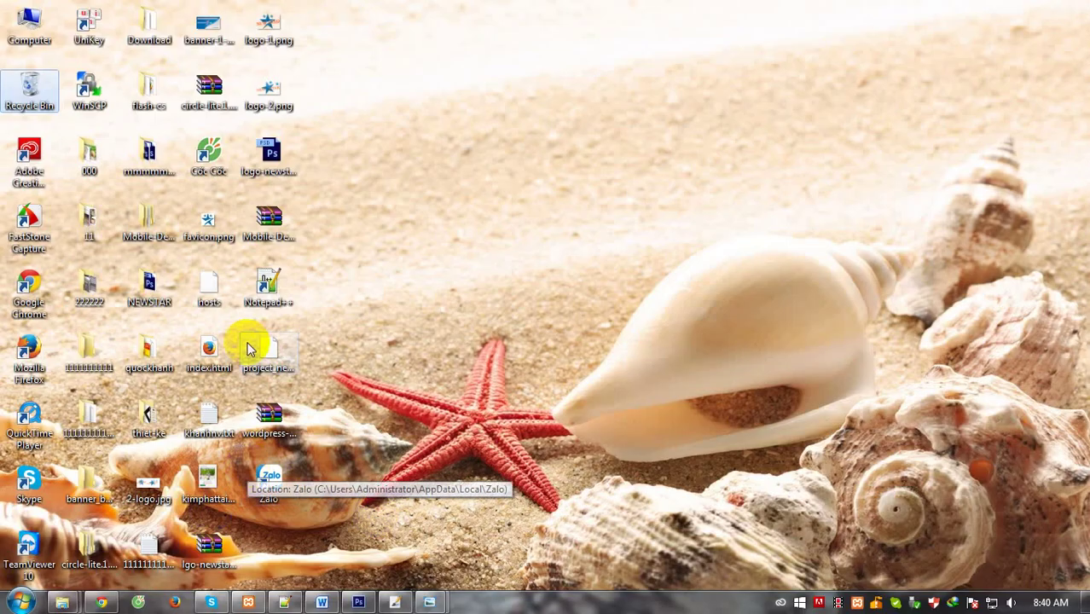
# Open IMG_5900.JPG from the kizword folder in Adobe Photoshop CS6.
pyautogui.click(61, 602)
pyautogui.click(237, 539)
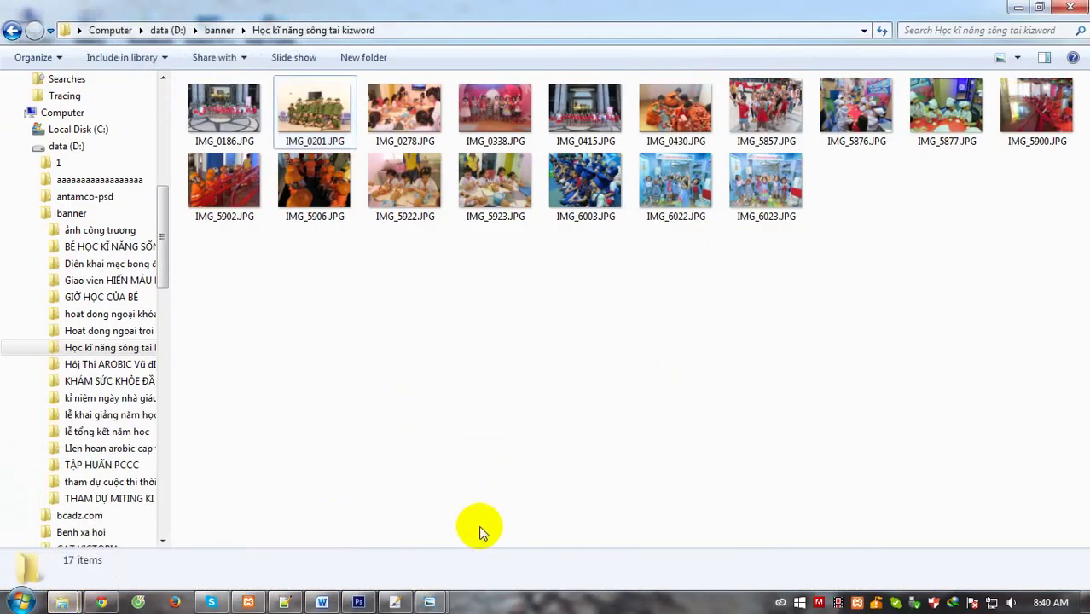
pyautogui.click(403, 103)
pyautogui.click(209, 122)
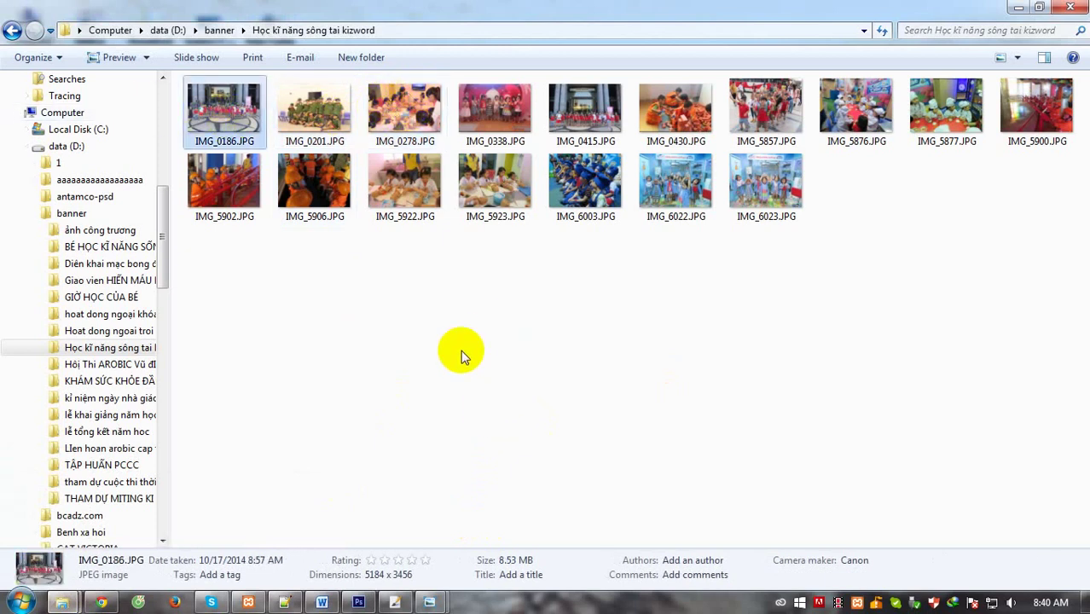
pyautogui.click(422, 115)
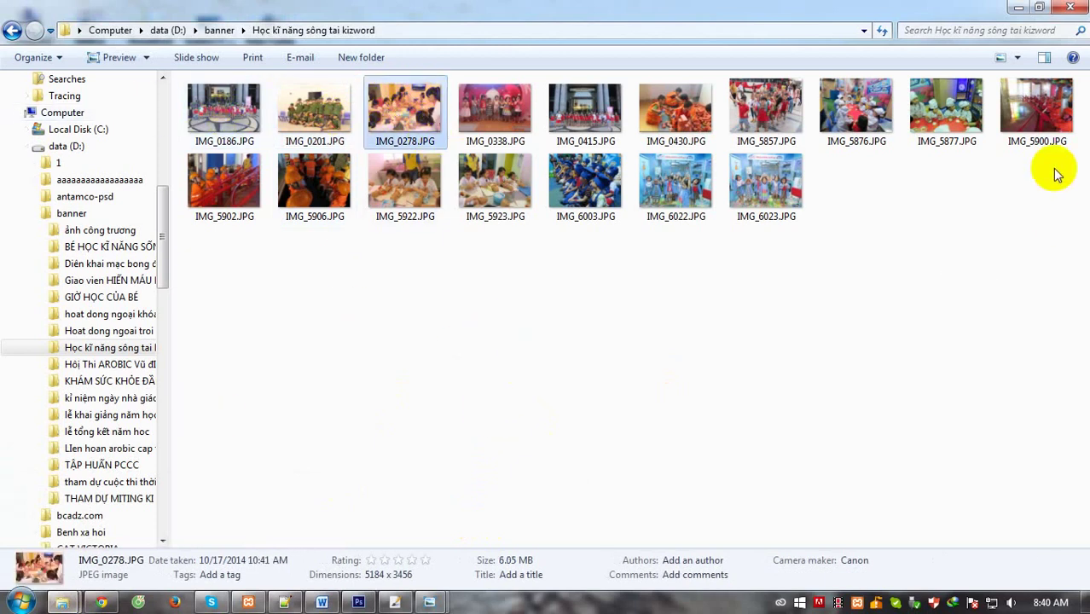
pyautogui.moveTo(1035, 106)
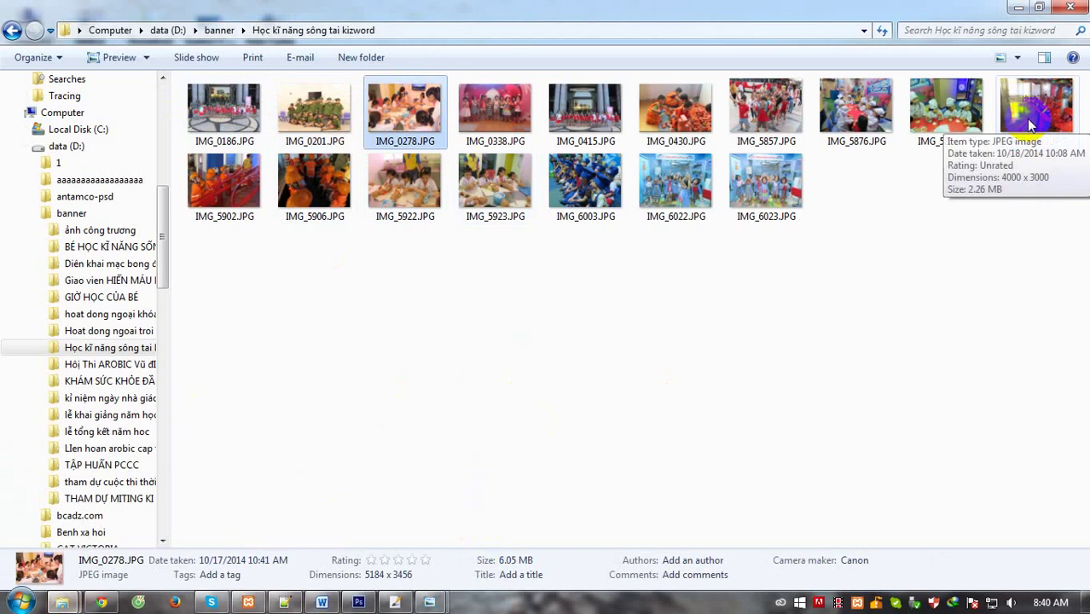
pyautogui.click(1027, 121)
pyautogui.rightClick(1027, 121)
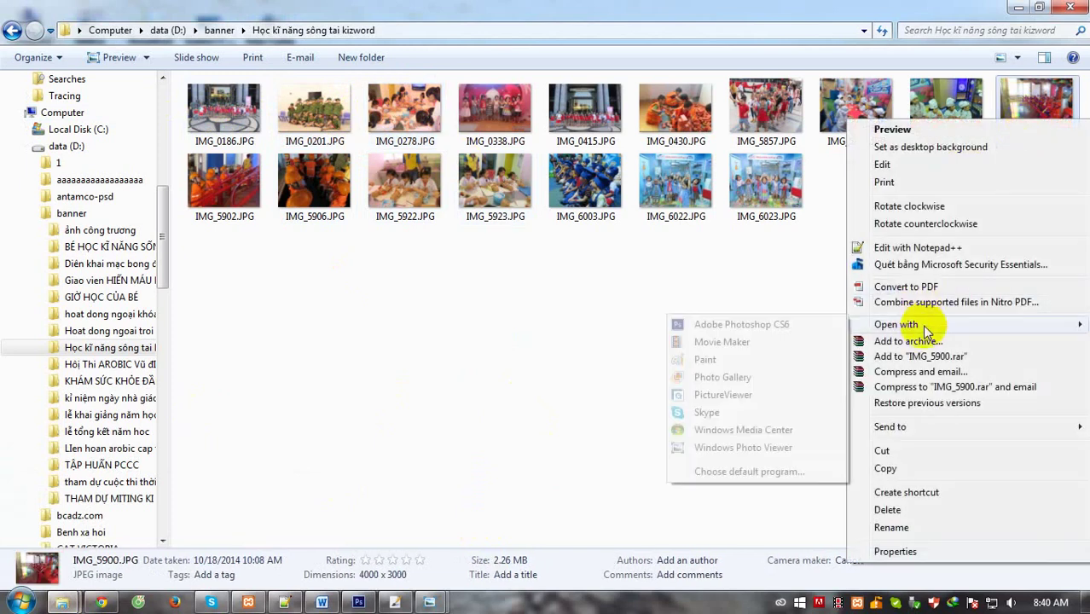
pyautogui.click(707, 324)
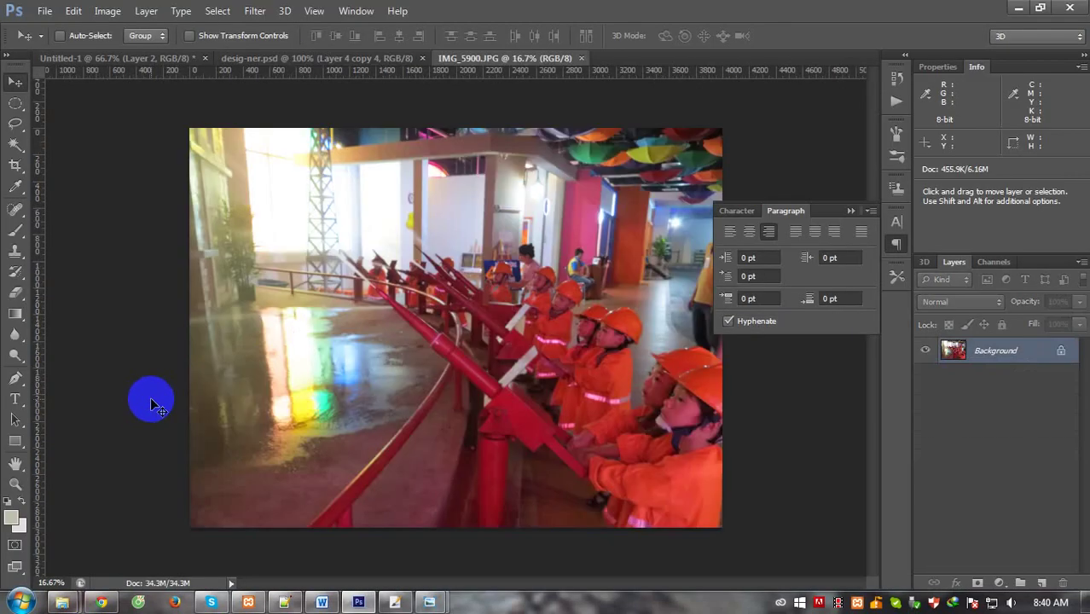
# Paste the orange-firefighter photo into desig-ner.psd and scale it to fill the banner.
pyautogui.hotkey('ctrl', 'a')
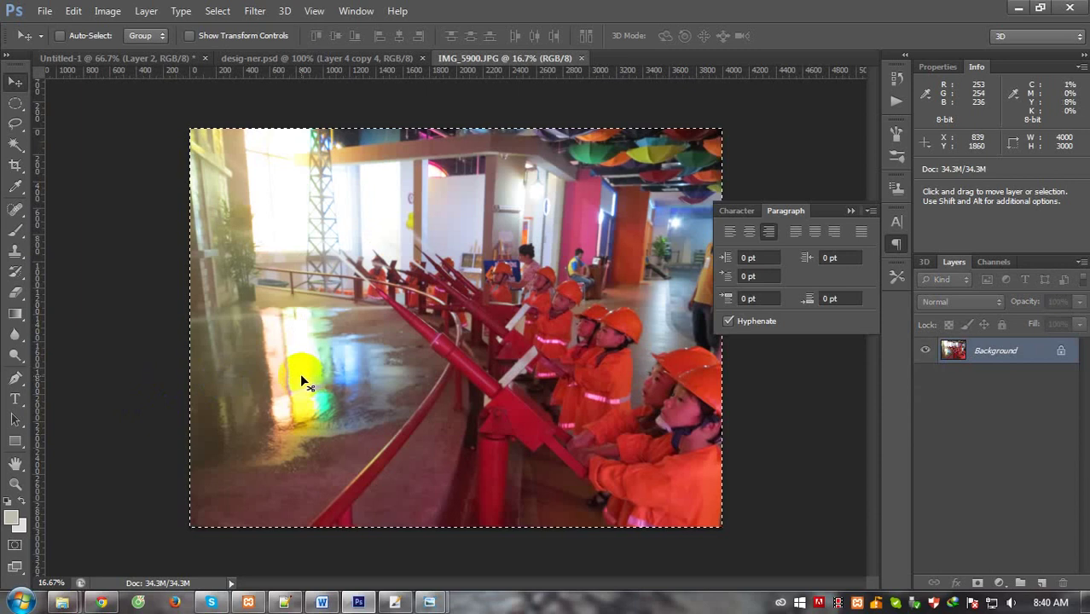
pyautogui.hotkey('ctrl', 'Tab')
pyautogui.hotkey('ctrl', 'Tab')
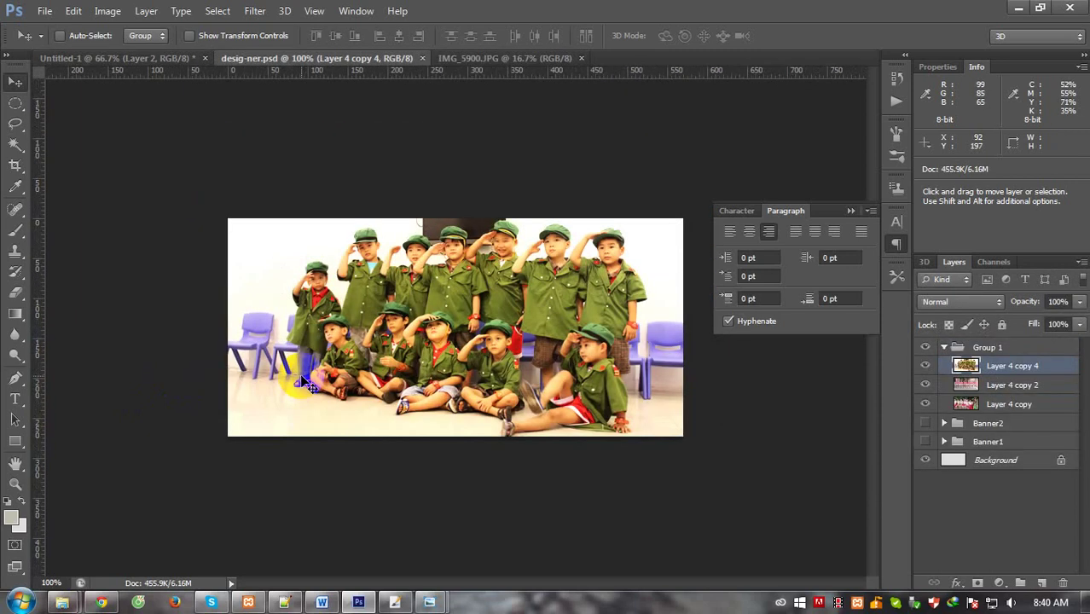
pyautogui.hotkey('ctrl', 'v')
pyautogui.hotkey('ctrl', '-')
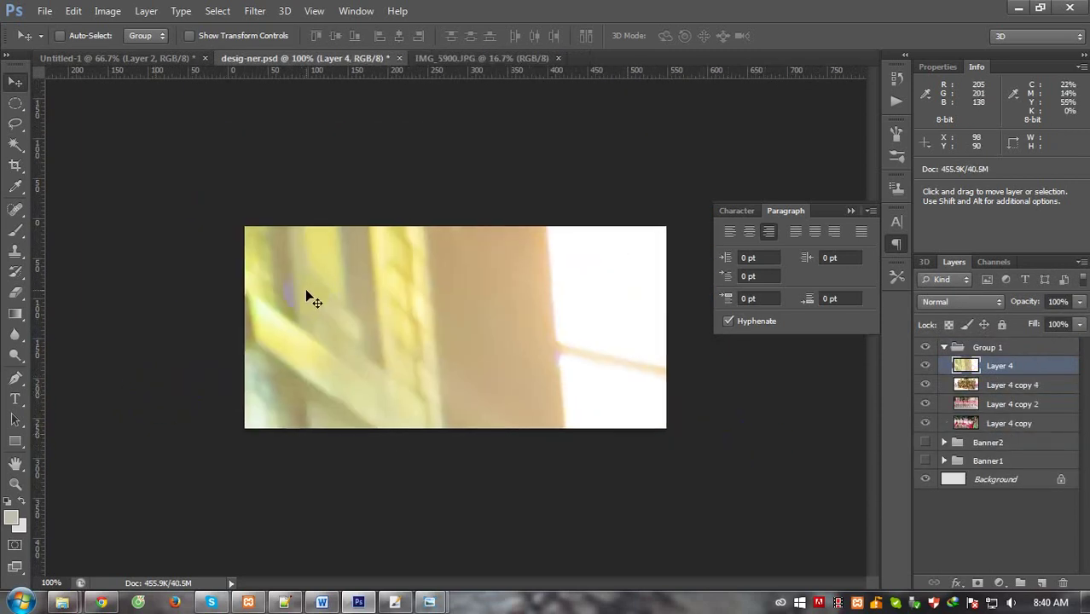
pyautogui.hotkey('ctrl', '-')
pyautogui.hotkey('ctrl', 't')
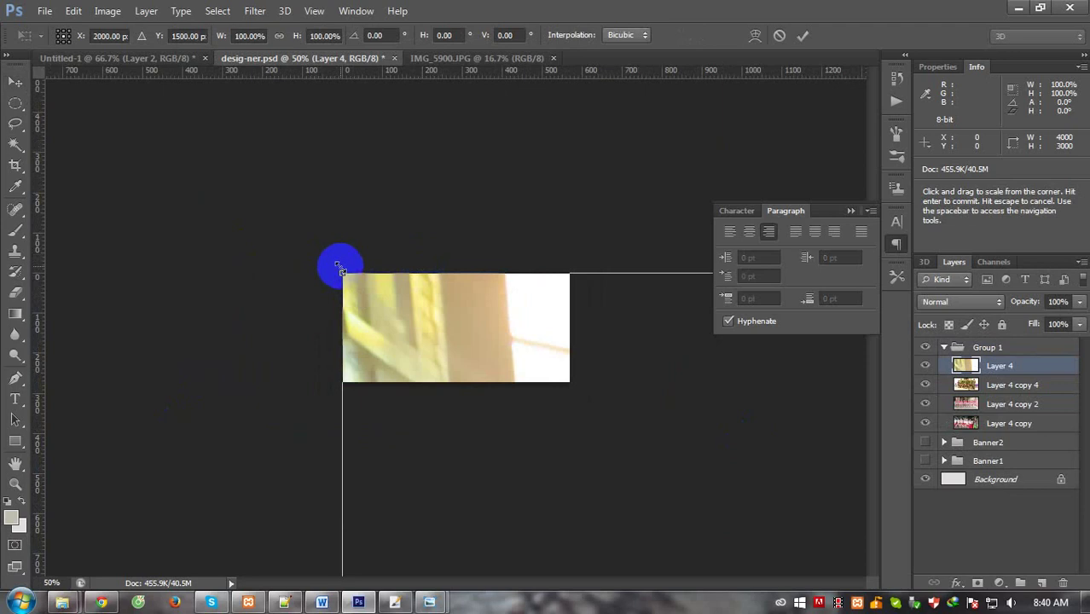
pyautogui.moveTo(332, 257)
pyautogui.mouseDown()
pyautogui.moveTo(336, 287)
pyautogui.moveTo(107, 107)
pyautogui.moveTo(531, 297)
pyautogui.moveTo(661, 503)
pyautogui.moveTo(128, 153)
pyautogui.mouseUp()
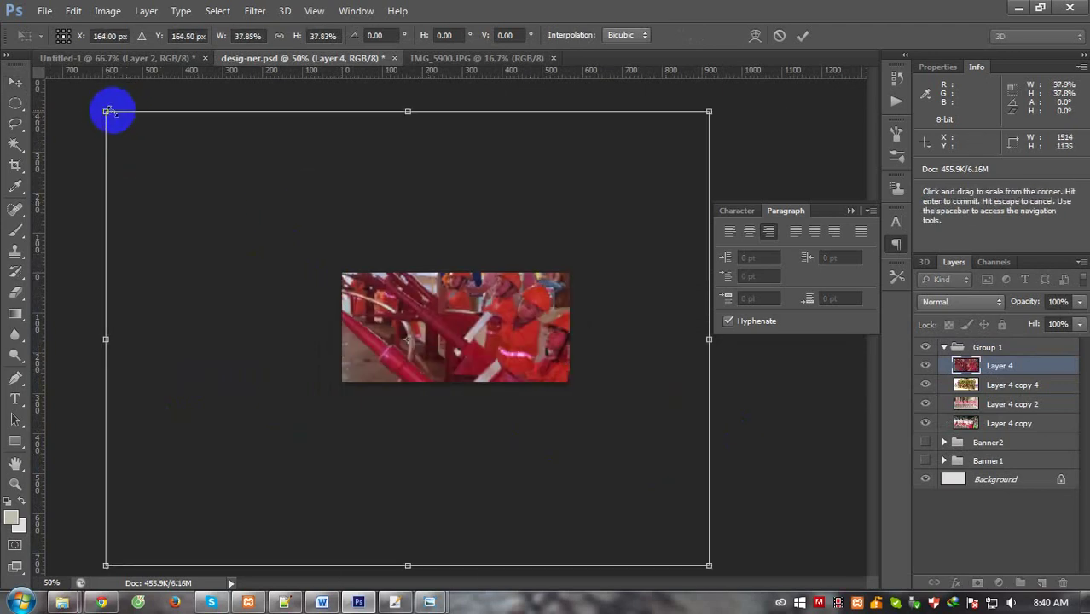
pyautogui.moveTo(105, 112)
pyautogui.mouseDown()
pyautogui.moveTo(309, 273)
pyautogui.moveTo(296, 266)
pyautogui.mouseUp()
pyautogui.moveTo(445, 346)
pyautogui.mouseDown()
pyautogui.moveTo(508, 316)
pyautogui.moveTo(489, 356)
pyautogui.moveTo(496, 311)
pyautogui.mouseUp()
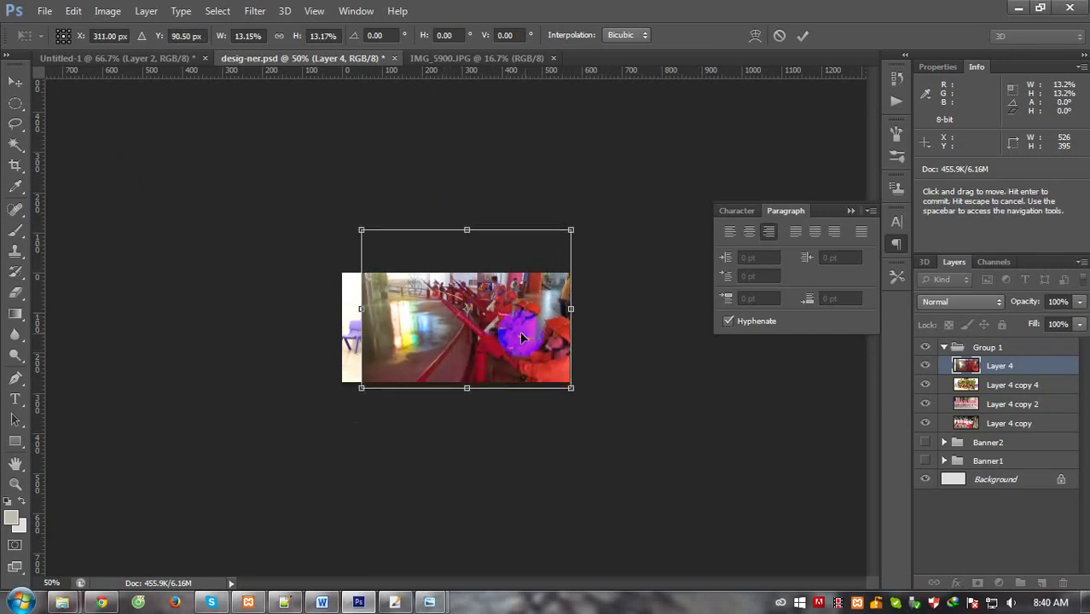
pyautogui.press('Return')
pyautogui.hotkey('ctrl', '+')
pyautogui.hotkey('ctrl', '+')
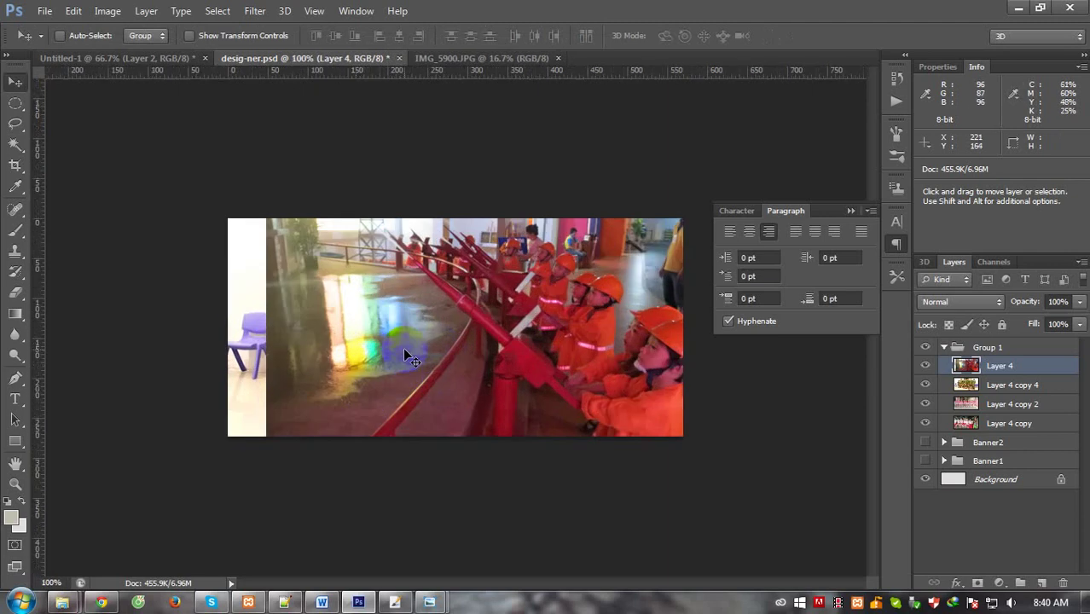
# Select the banner's left strip and stretch it over the blank white edge.
pyautogui.press('m')
pyautogui.moveTo(235, 203); pyautogui.dragTo(410, 499)
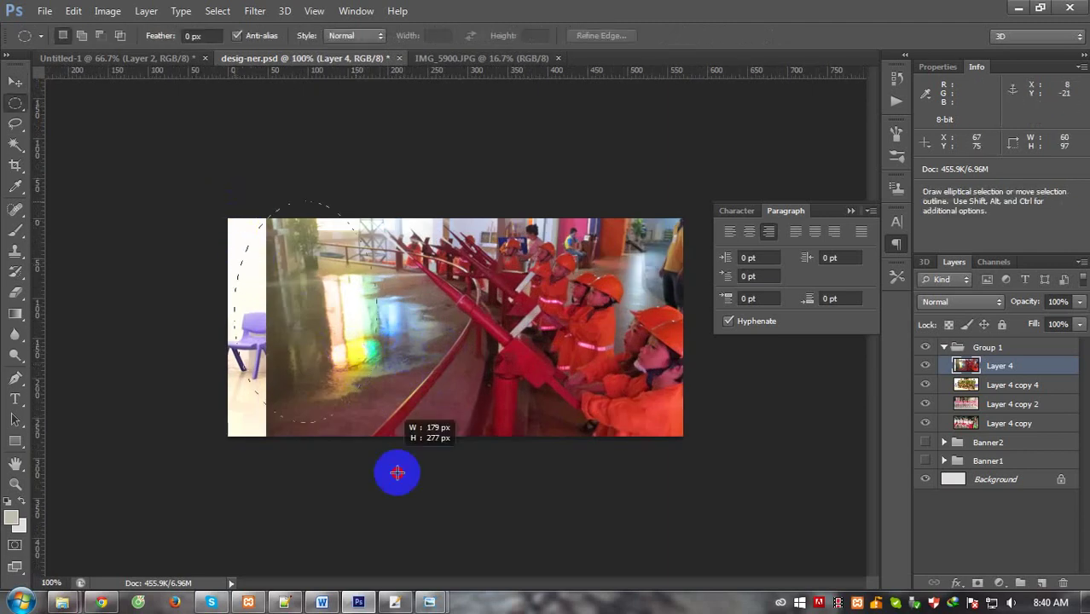
pyautogui.hotkey('shift', 'm')
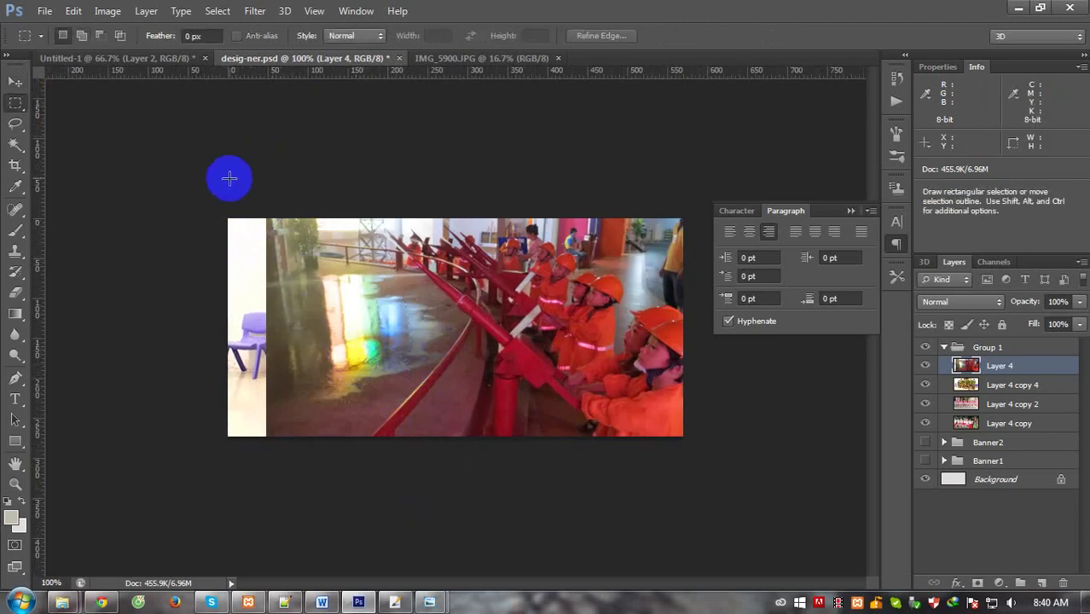
pyautogui.moveTo(228, 178)
pyautogui.mouseDown()
pyautogui.moveTo(386, 534)
pyautogui.moveTo(371, 535)
pyautogui.mouseUp()
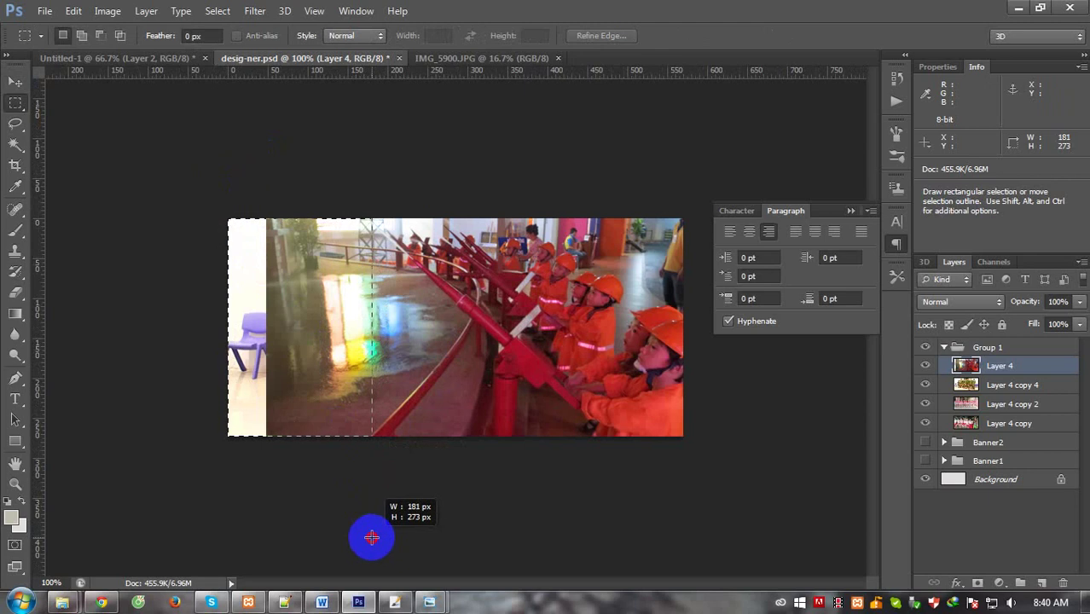
pyautogui.hotkey('ctrl', 't')
pyautogui.moveTo(227, 328); pyautogui.dragTo(159, 328)
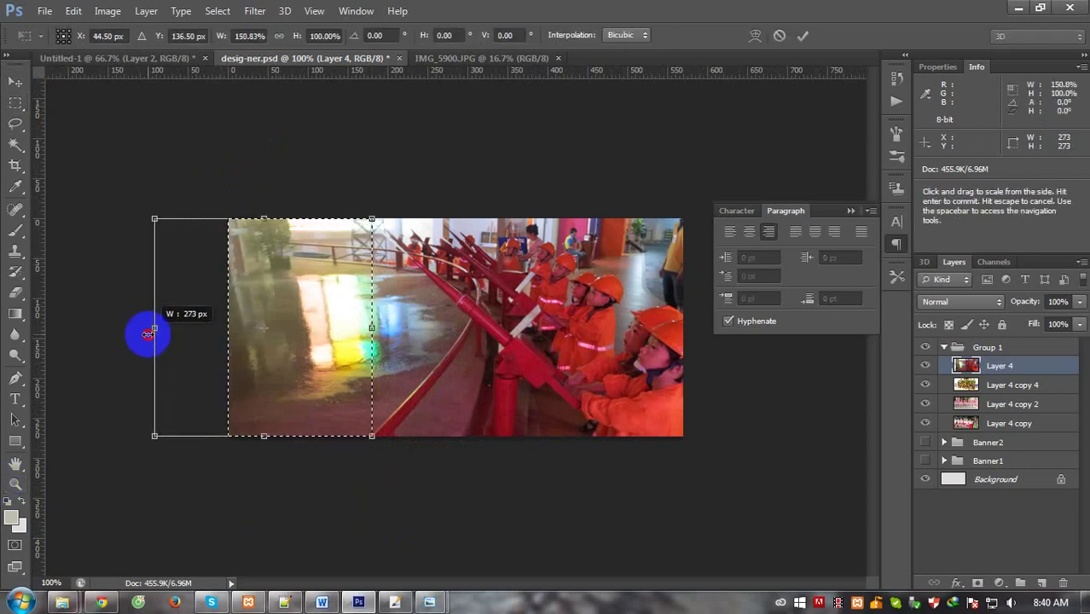
pyautogui.press('Escape')
pyautogui.click(520, 405)
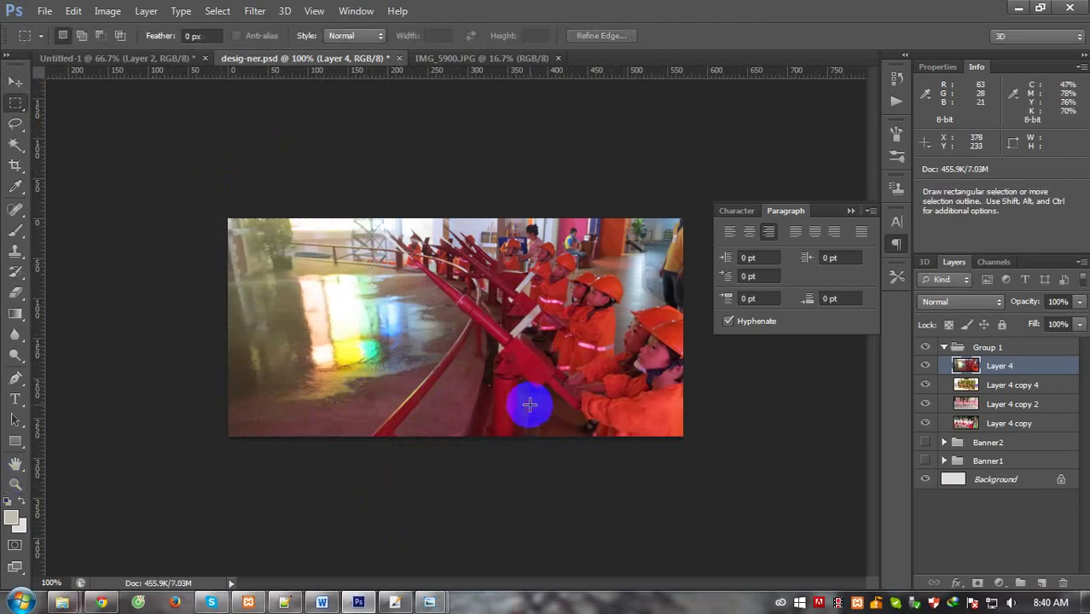
# Lower the Yellows' lightness and saturation with Hue/Saturation, discarding a trial Curves lift.
pyautogui.hotkey('ctrl', 'm')
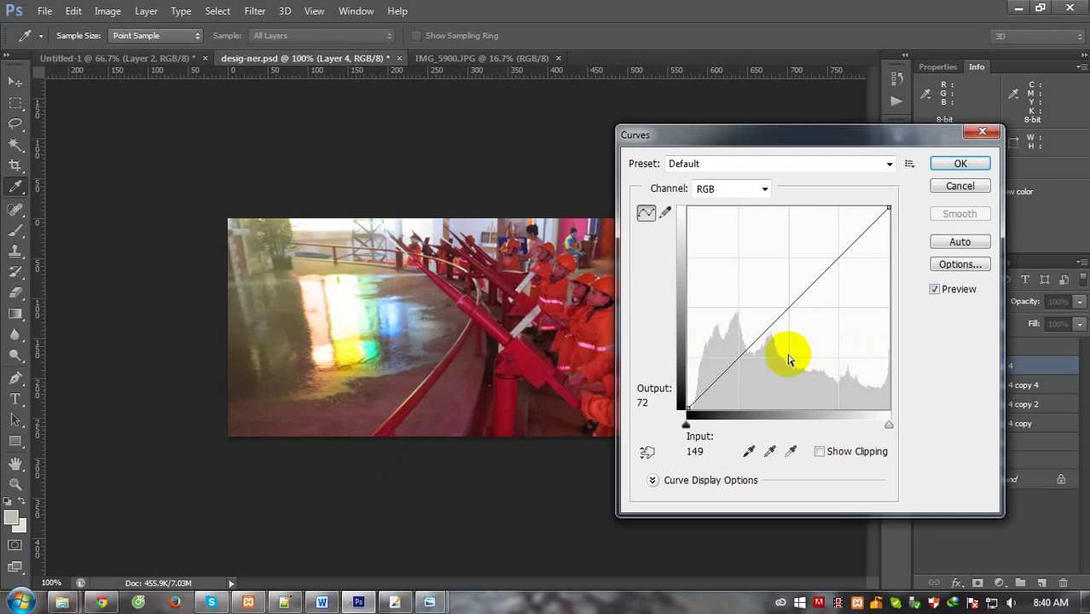
pyautogui.moveTo(779, 304); pyautogui.dragTo(769, 284)
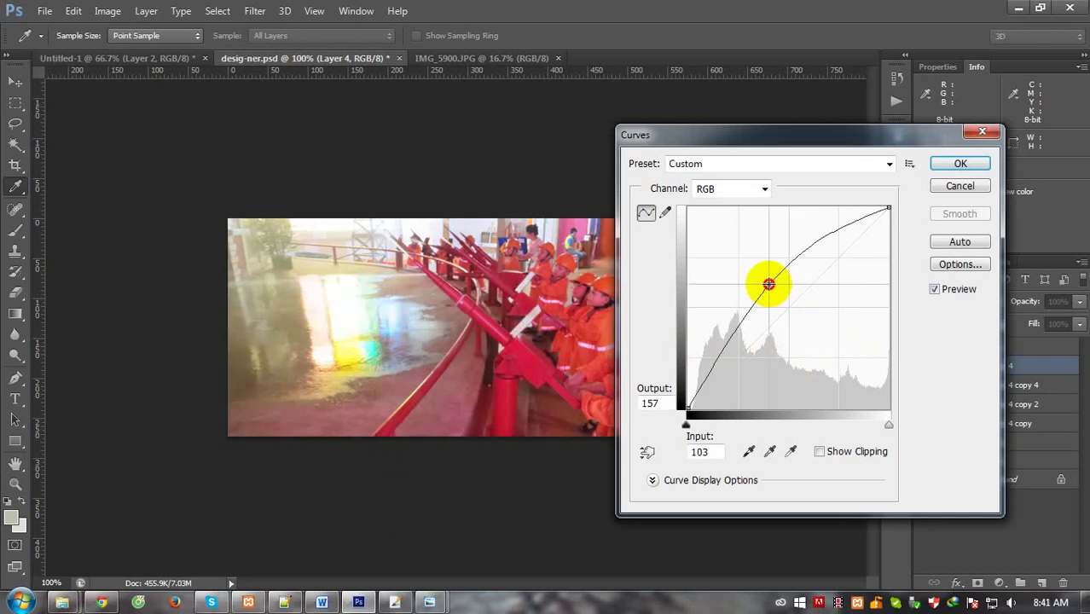
pyautogui.press('Escape')
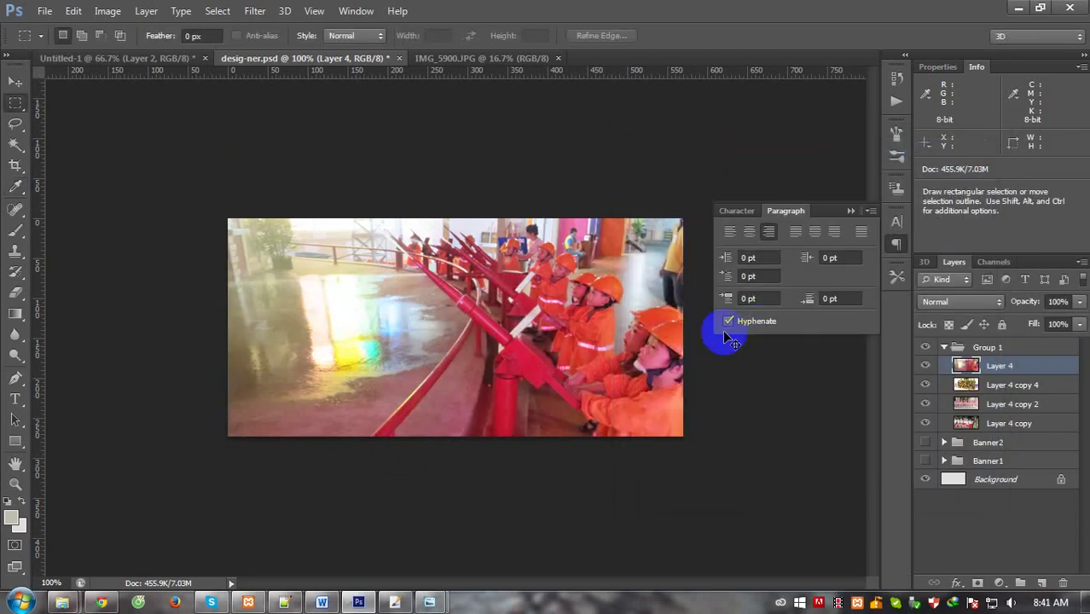
pyautogui.hotkey('ctrl', 'u')
pyautogui.click(754, 271)
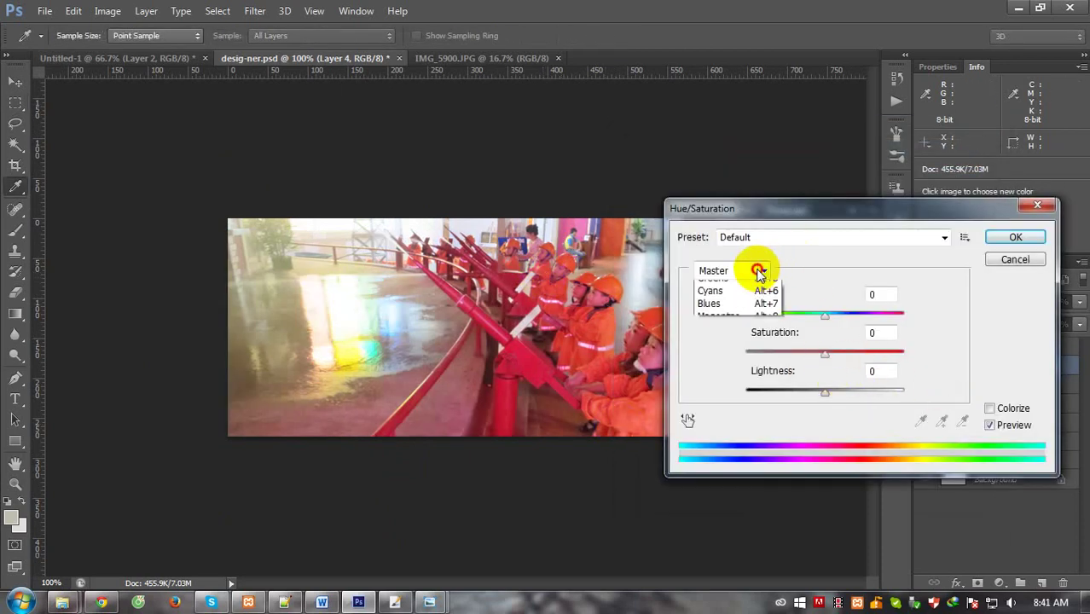
pyautogui.click(713, 308)
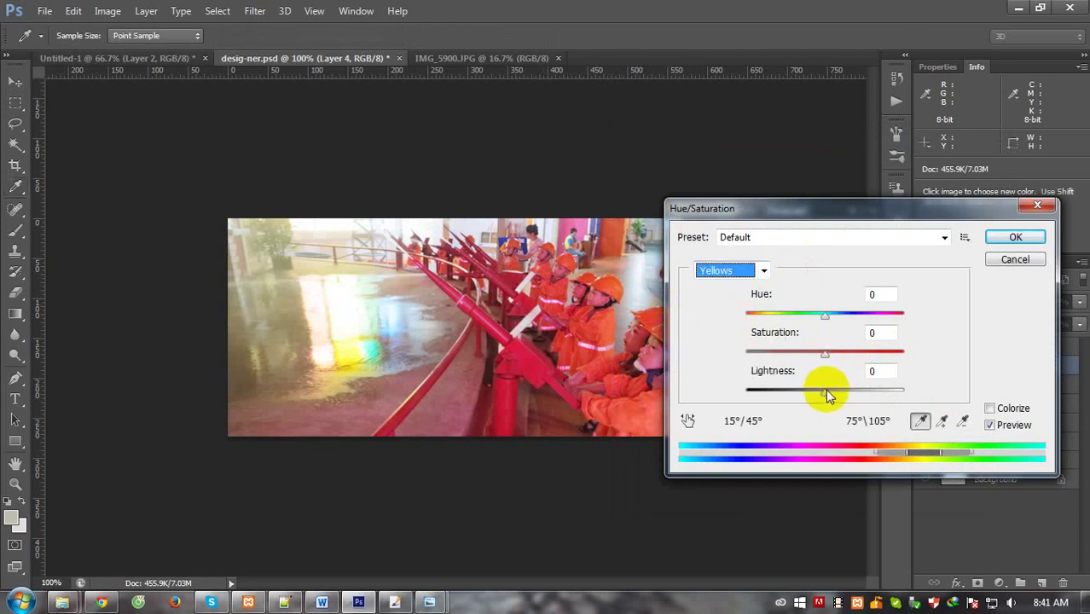
pyautogui.moveTo(856, 396); pyautogui.dragTo(842, 391)
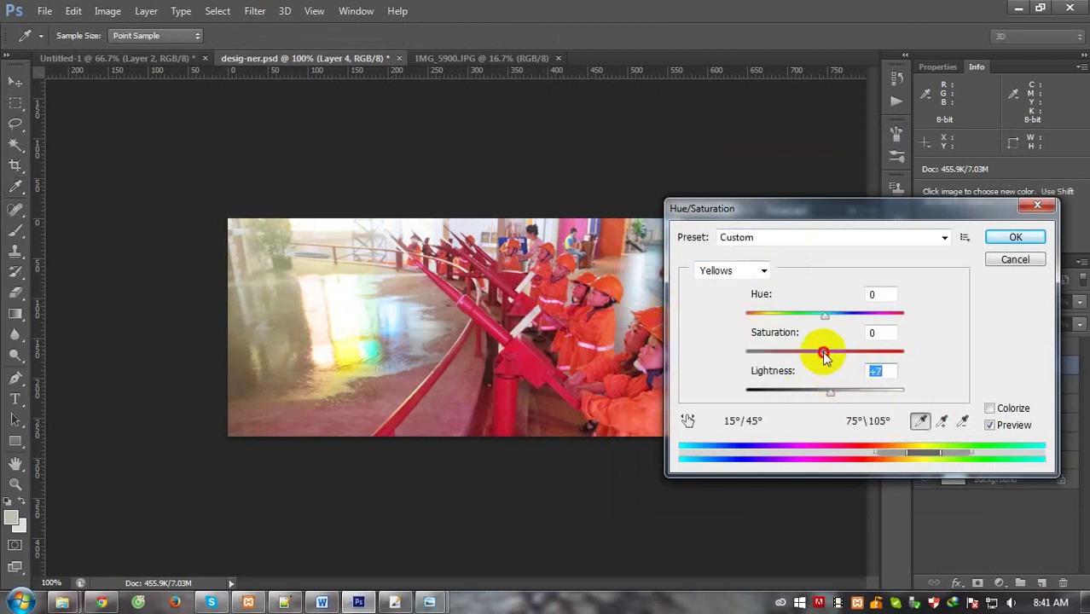
pyautogui.moveTo(822, 354)
pyautogui.mouseDown()
pyautogui.moveTo(847, 356)
pyautogui.moveTo(807, 361)
pyautogui.mouseUp()
pyautogui.press('Return')
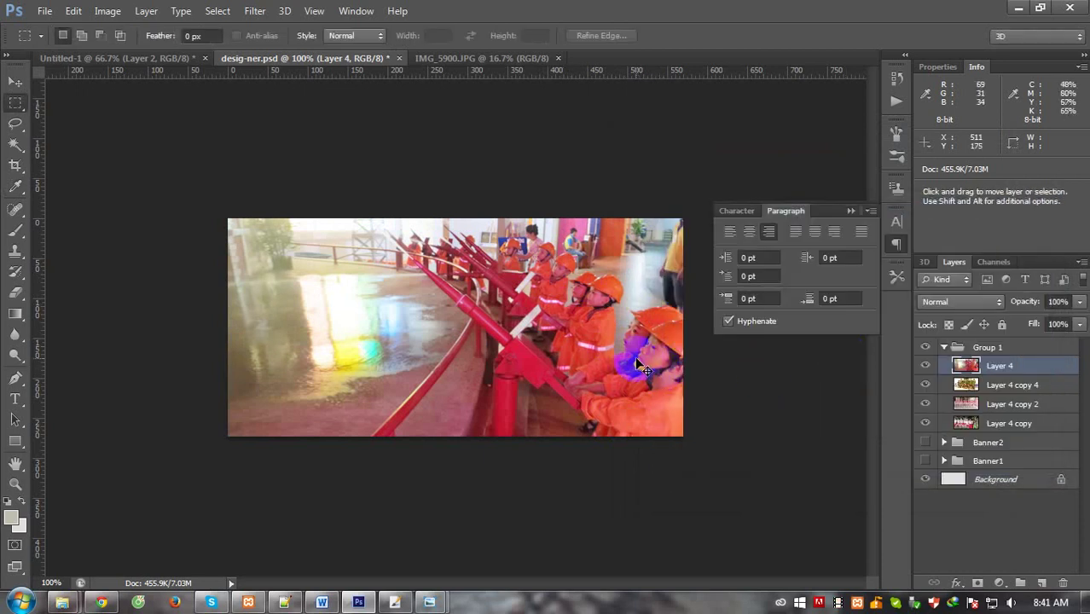
# Apply a slight Curves tweak, then Levels with white input 236 and midtone about 1.18.
pyautogui.hotkey('ctrl', 'm')
pyautogui.moveTo(798, 307)
pyautogui.mouseDown()
pyautogui.moveTo(800, 316)
pyautogui.moveTo(781, 299)
pyautogui.mouseUp()
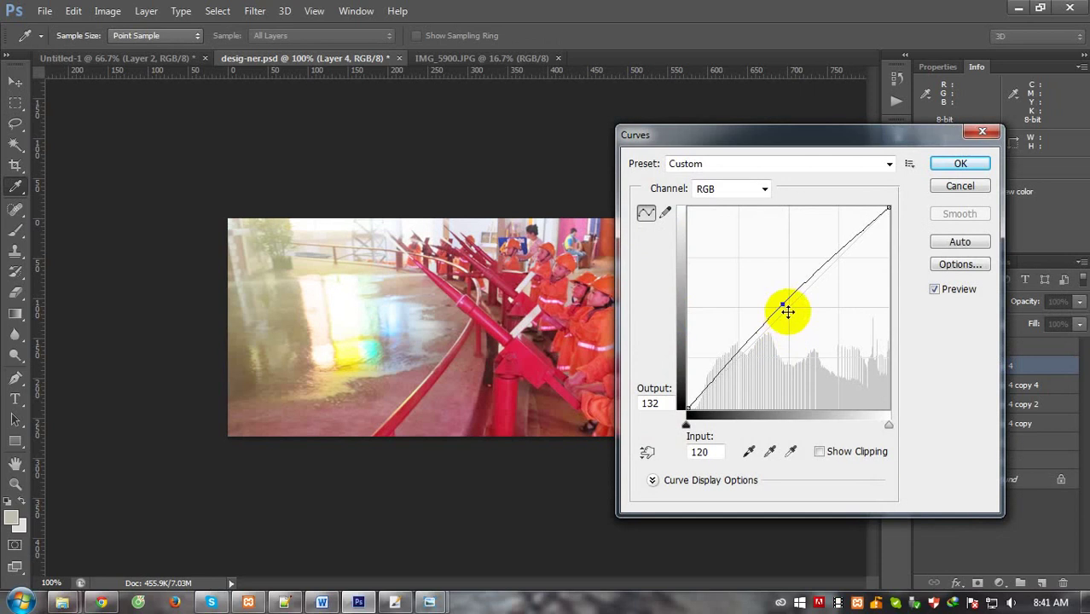
pyautogui.press('Return')
pyautogui.hotkey('ctrl', 'l')
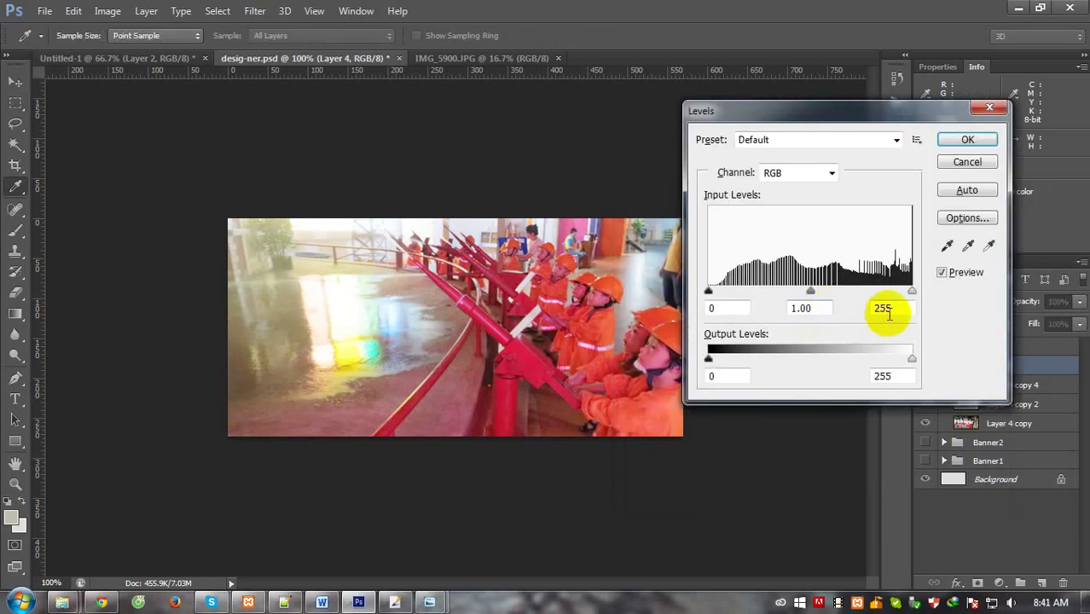
pyautogui.moveTo(910, 293); pyautogui.dragTo(897, 293)
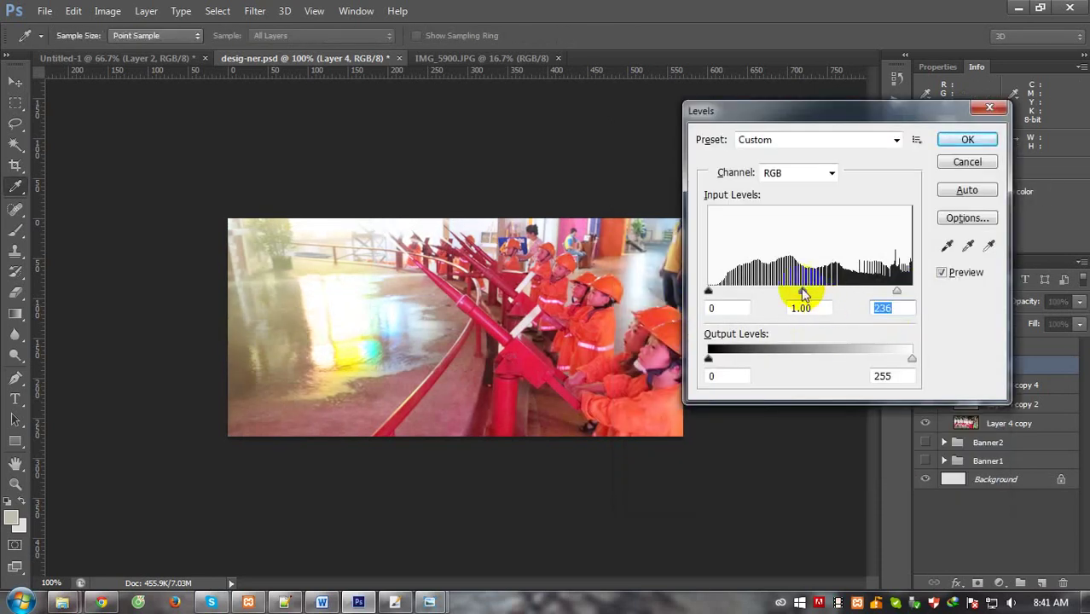
pyautogui.moveTo(802, 294); pyautogui.dragTo(792, 293)
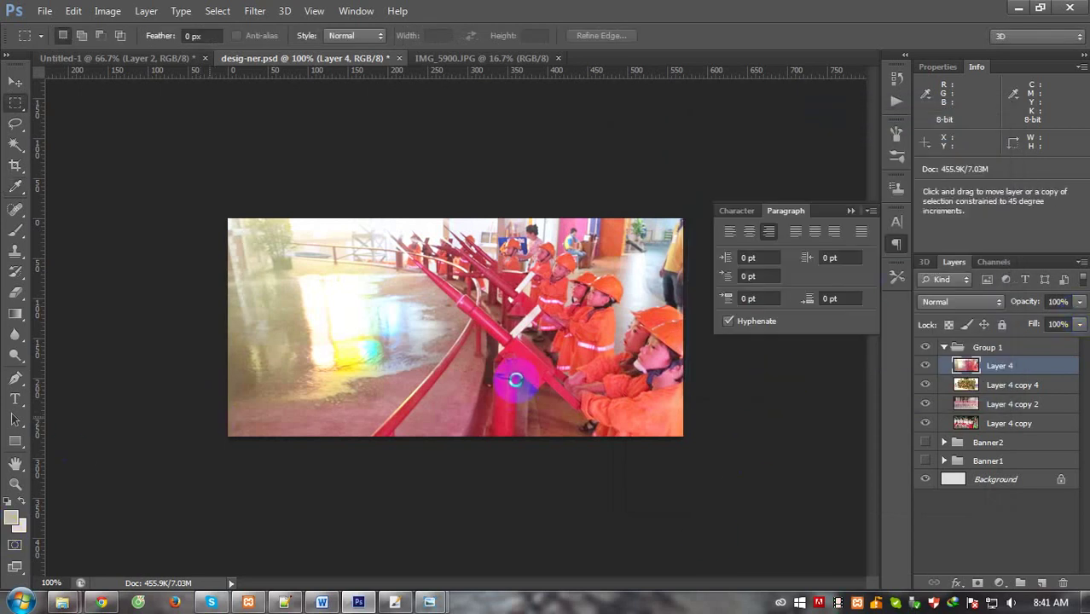
pyautogui.click(691, 192)
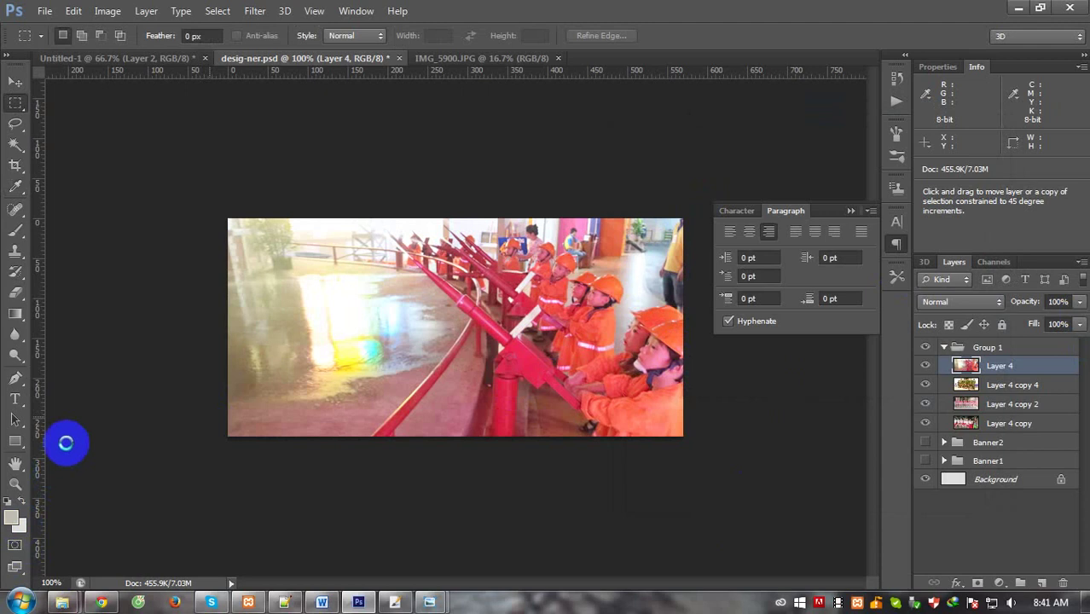
# Export the banner via Save for Web as banner-6.png into banner_banmai.
pyautogui.hotkey('ctrl', 'shift', 'alt', 's')
pyautogui.click(635, 565)
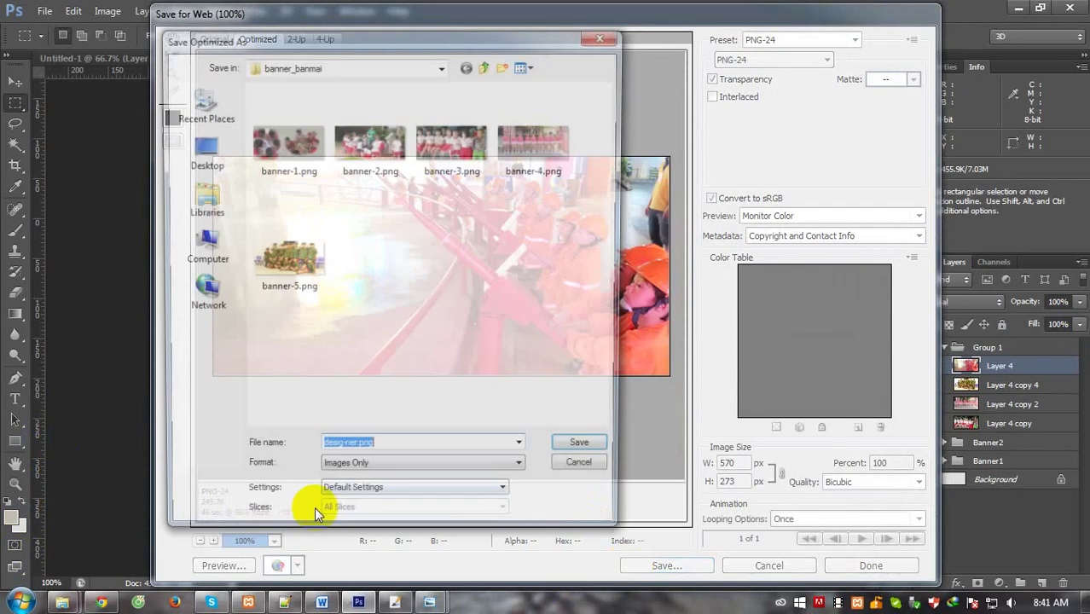
pyautogui.click(311, 286)
pyautogui.click(352, 453)
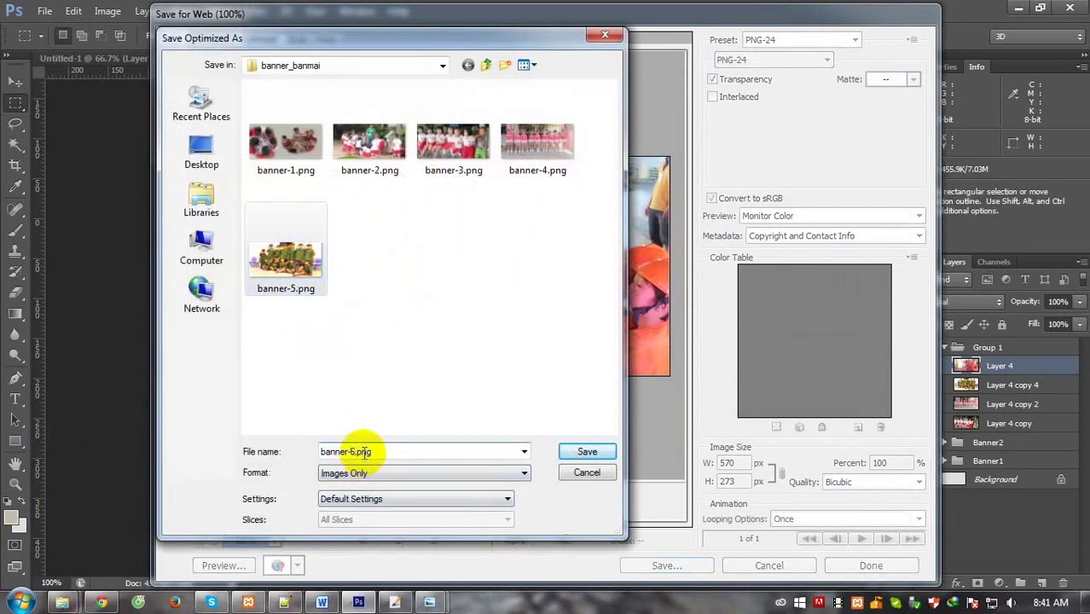
pyautogui.press('Return')
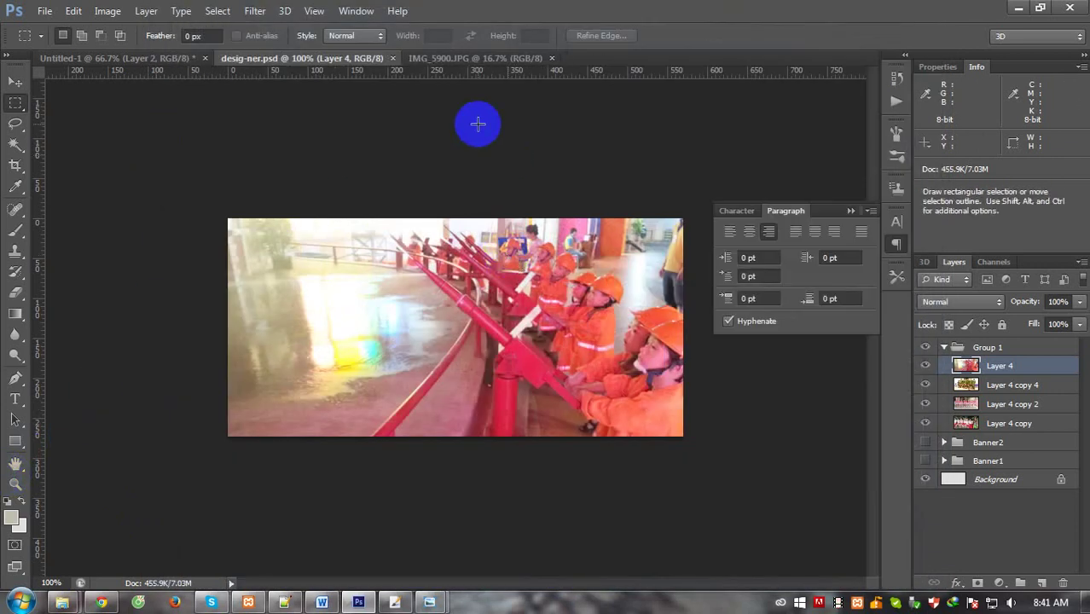
pyautogui.click(61, 602)
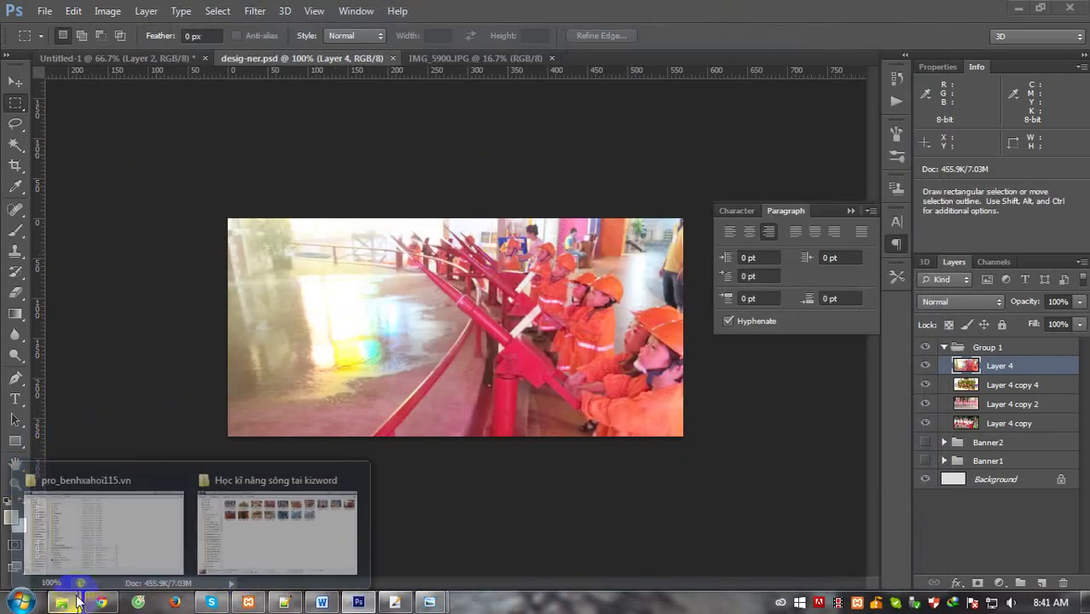
# Find IMG_5876.JPG in the Học kĩ năng sông tai kizword folder and open it in Photoshop CS6.
pyautogui.click(201, 541)
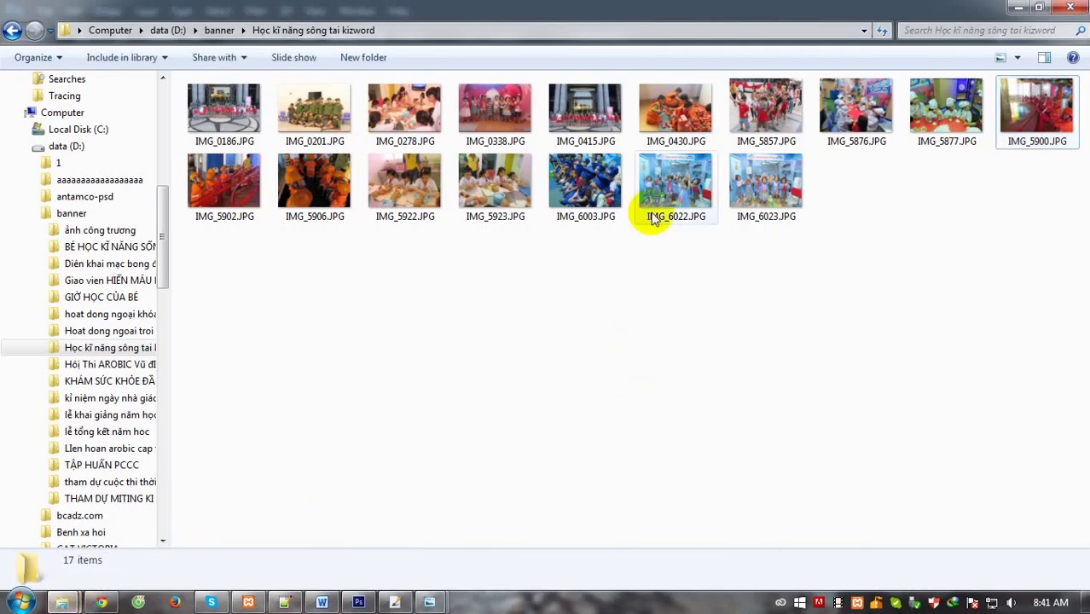
pyautogui.click(658, 135)
pyautogui.press('Left')
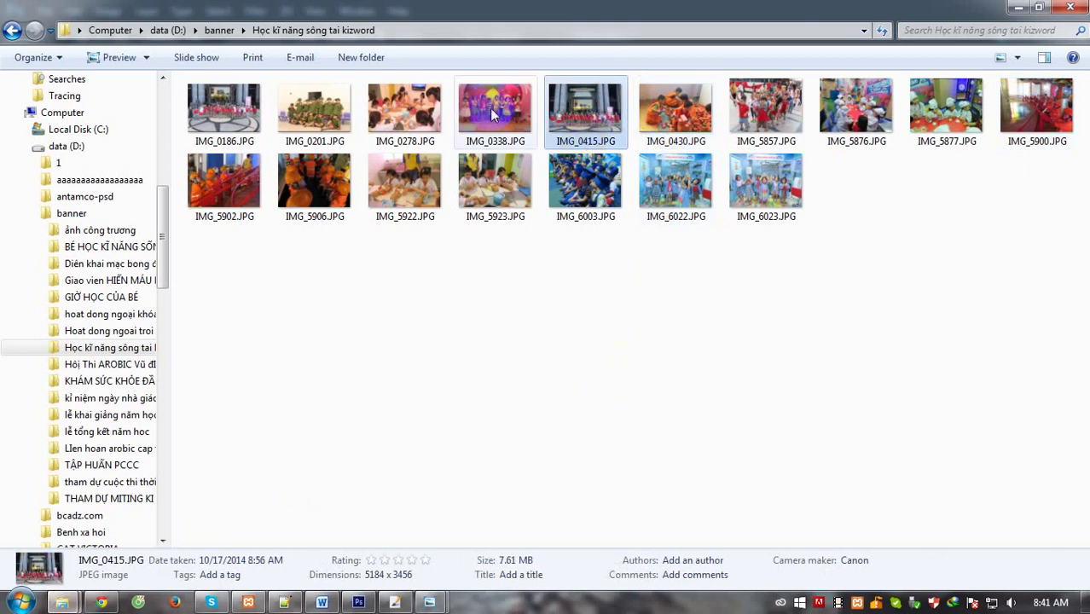
pyautogui.press('Left')
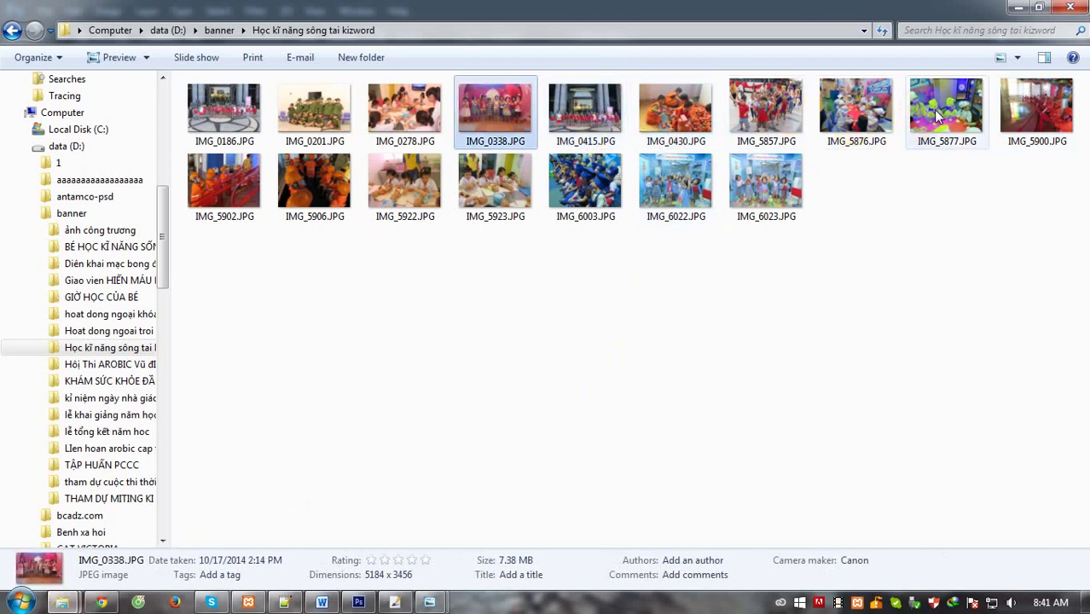
pyautogui.click(937, 115)
pyautogui.rightClick(829, 109)
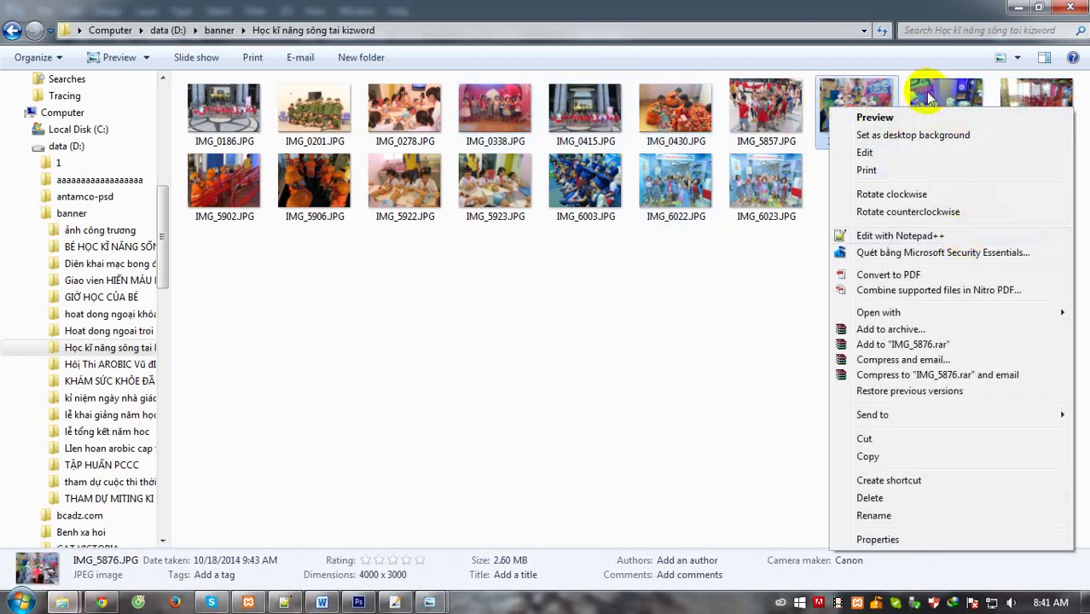
pyautogui.click(930, 99)
pyautogui.click(843, 108)
pyautogui.rightClick(843, 109)
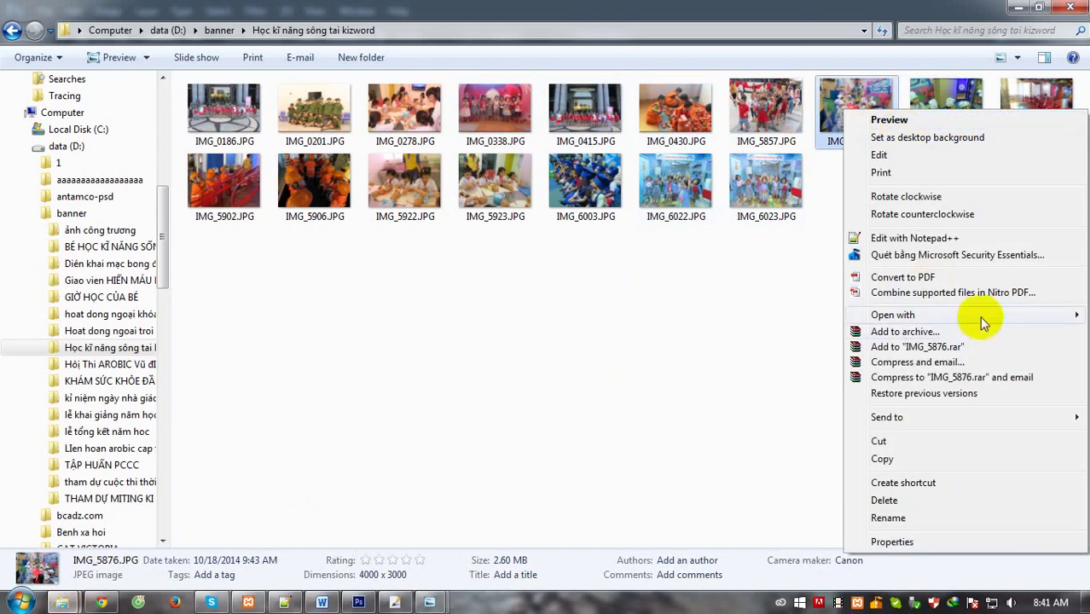
pyautogui.click(725, 312)
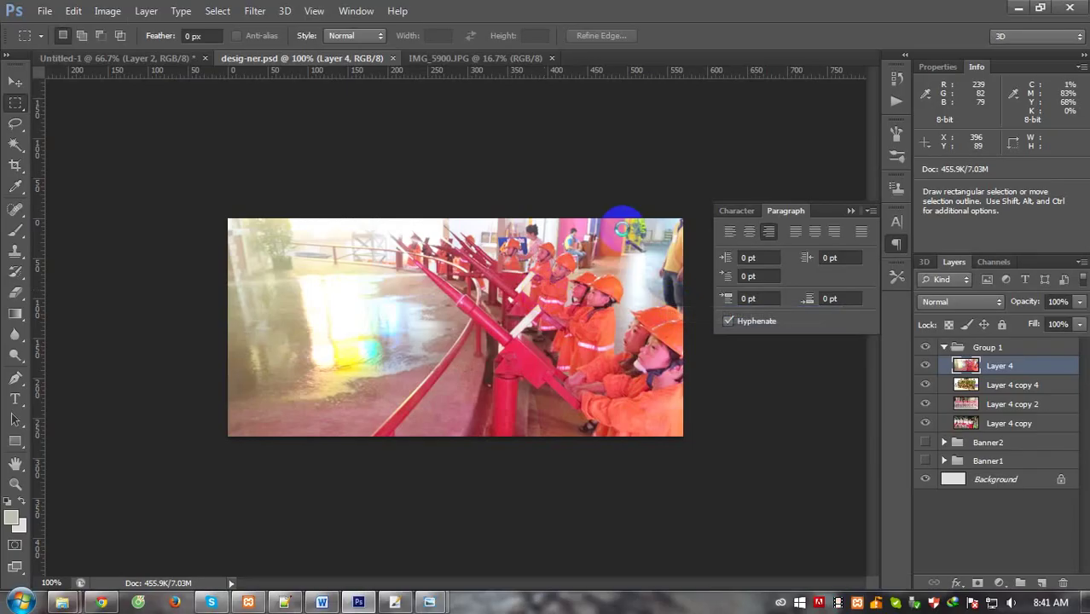
# Copy the whole IMG_5876 chef-hat photo into desig-ner.psd as a new layer and start shrinking it.
pyautogui.hotkey('ctrl', 'a')
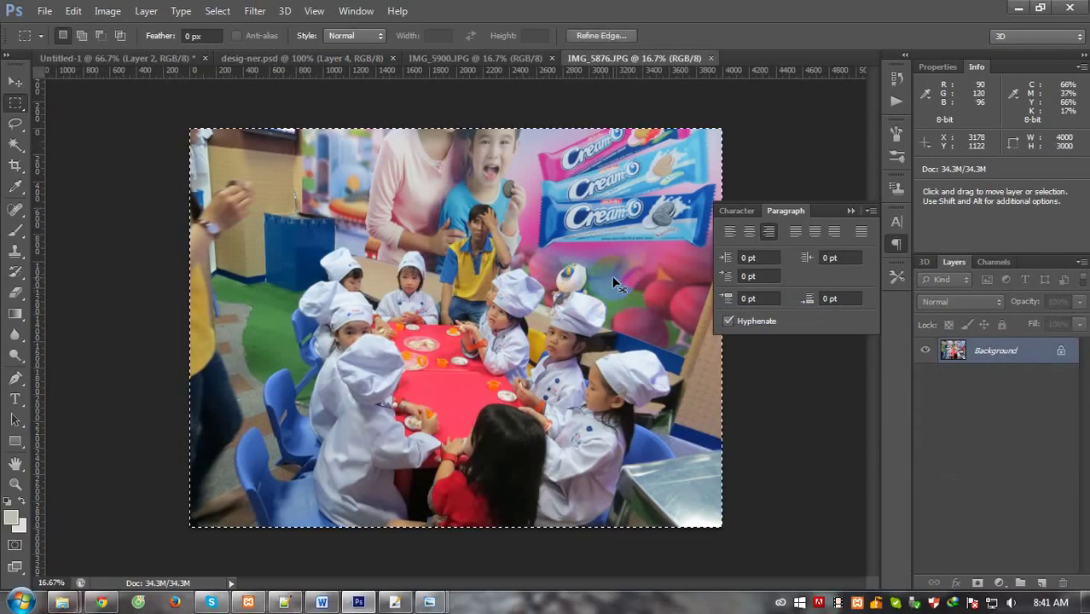
pyautogui.hotkey('ctrl', 'c')
pyautogui.hotkey('ctrl', 'Tab')
pyautogui.hotkey('ctrl', 'v')
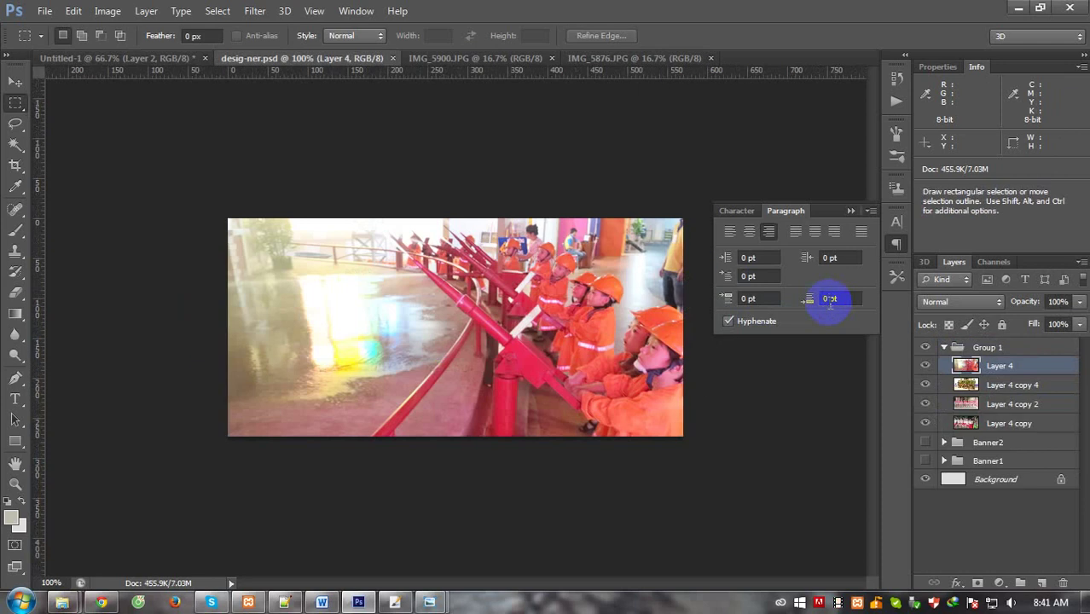
pyautogui.hotkey('ctrl', 'v')
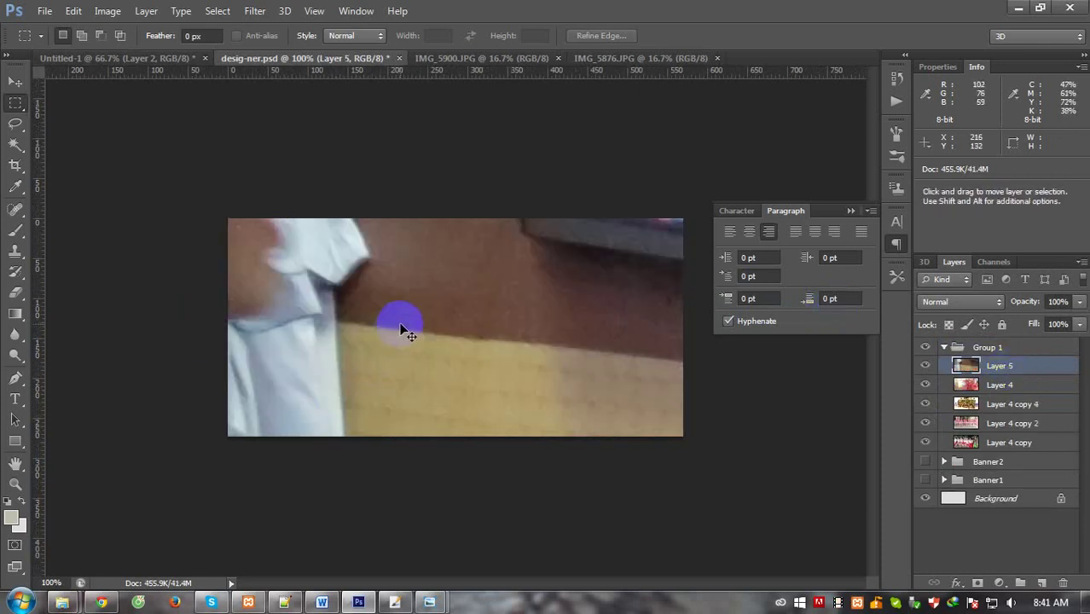
pyautogui.hotkey('ctrl', '-')
pyautogui.hotkey('ctrl', '-')
pyautogui.hotkey('ctrl', 't')
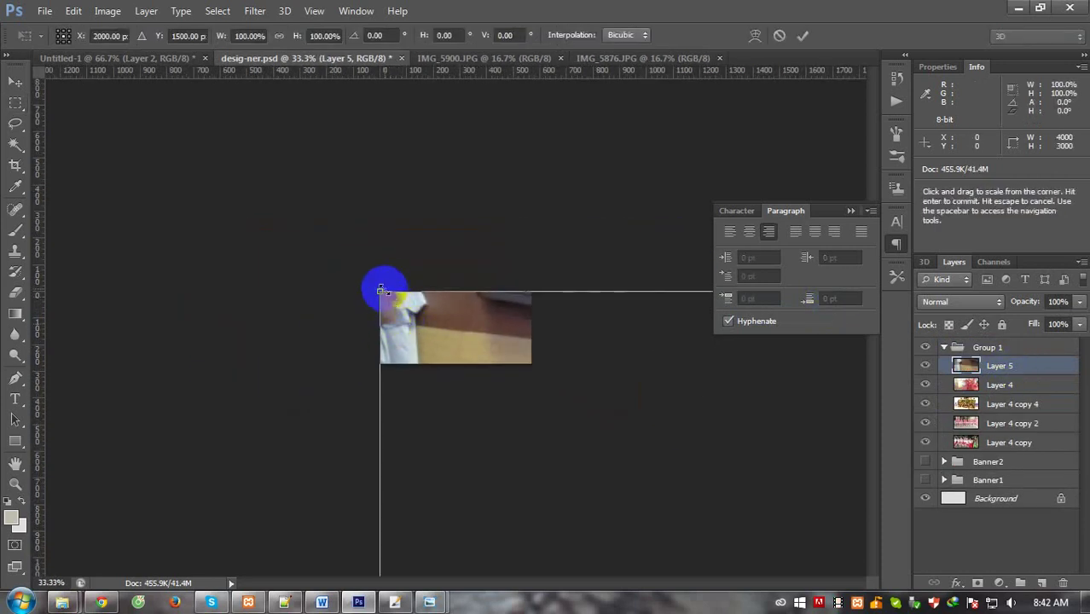
pyautogui.moveTo(381, 293)
pyautogui.mouseDown()
pyautogui.moveTo(442, 349)
pyautogui.moveTo(317, 212)
pyautogui.moveTo(212, 153)
pyautogui.moveTo(205, 134)
pyautogui.moveTo(342, 266)
pyautogui.mouseUp()
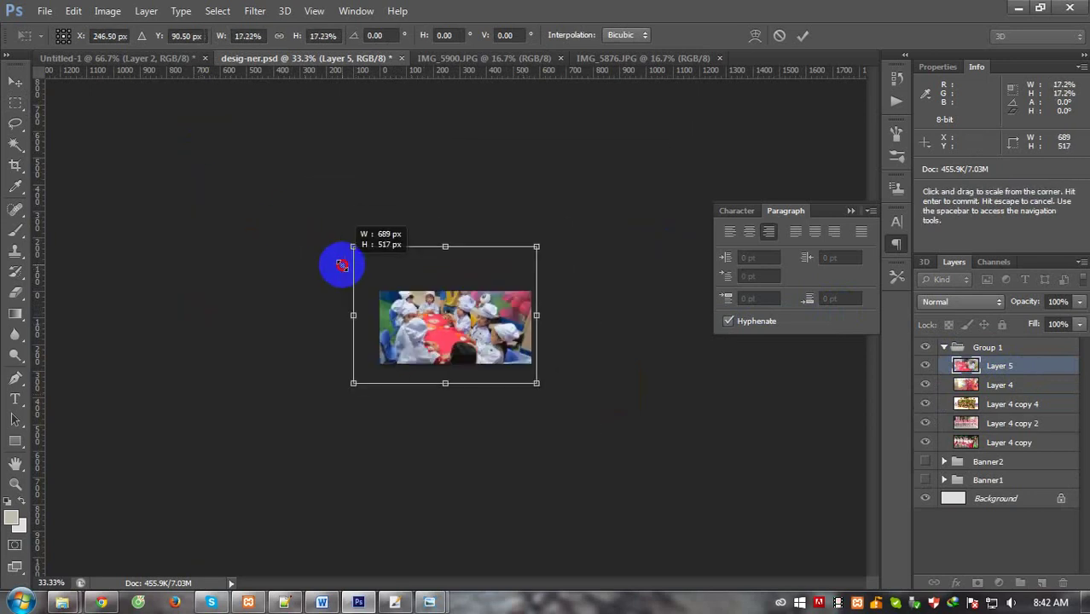
# Refine the photo to about 14% scale, positioned to frame the children in the banner.
pyautogui.hotkey('ctrl', '+')
pyautogui.hotkey('ctrl', '+')
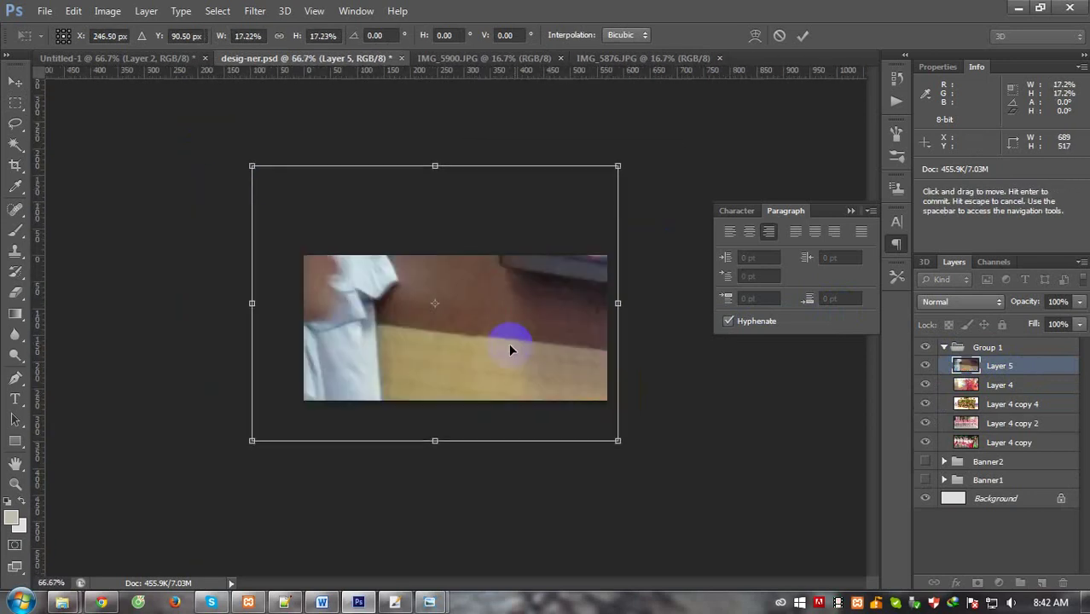
pyautogui.moveTo(410, 288); pyautogui.dragTo(429, 299)
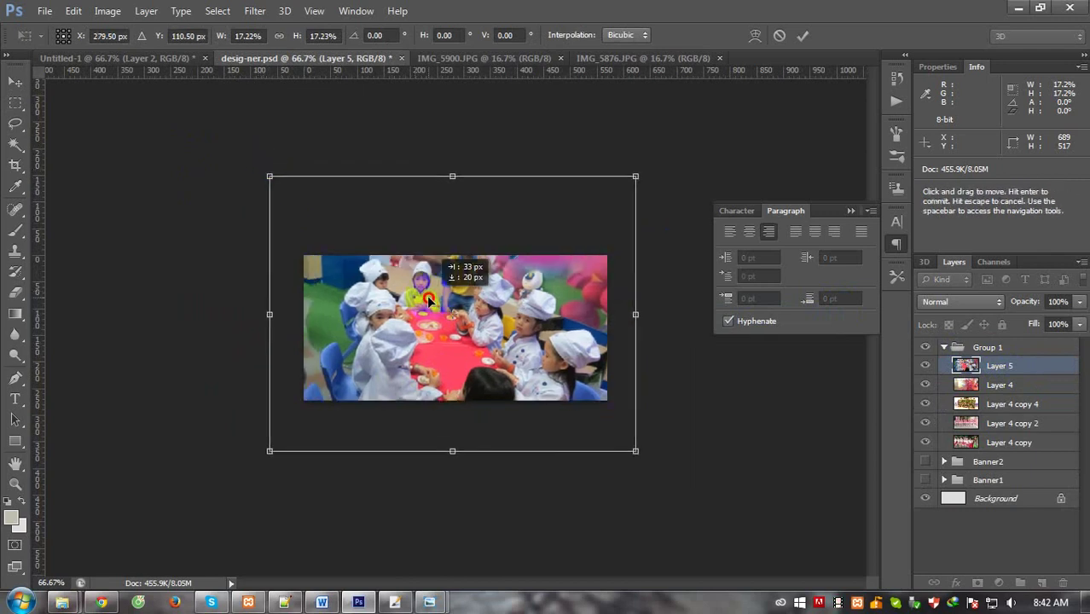
pyautogui.moveTo(269, 176); pyautogui.dragTo(295, 185)
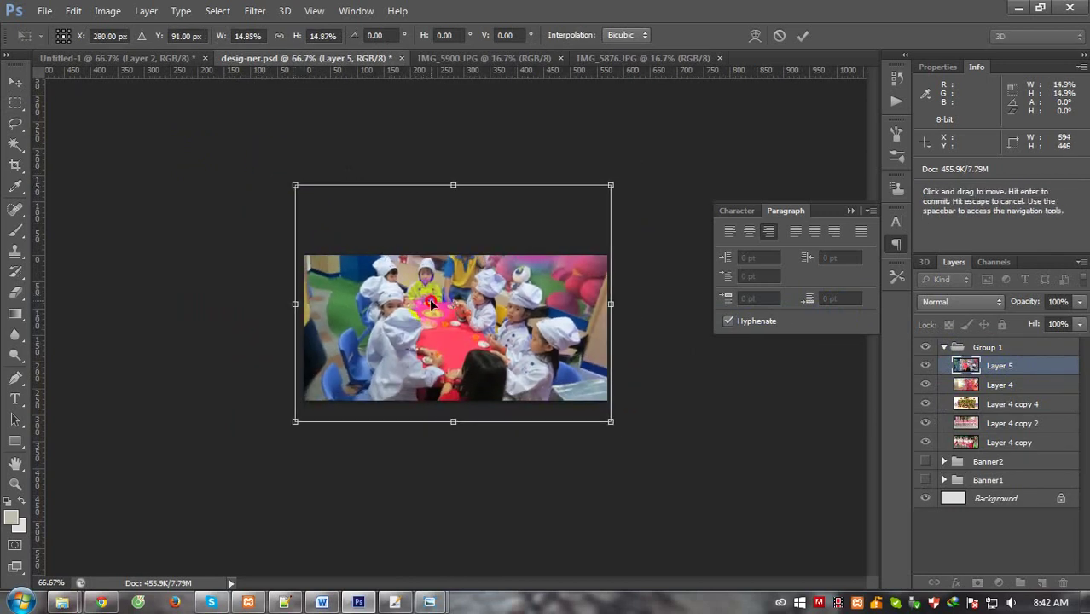
pyautogui.moveTo(431, 305); pyautogui.dragTo(435, 299)
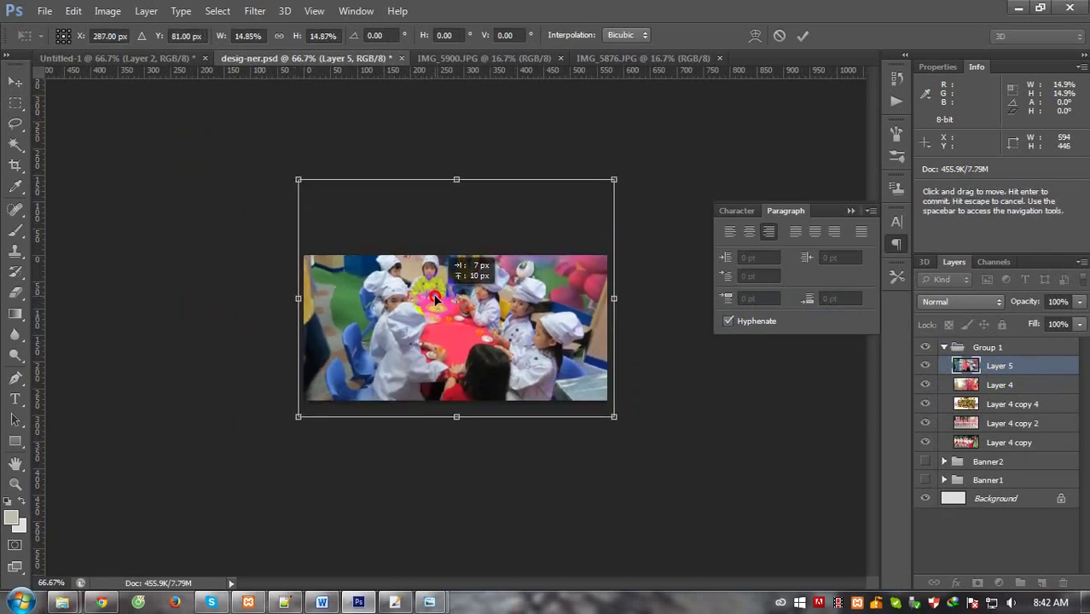
pyautogui.moveTo(297, 180); pyautogui.dragTo(303, 189)
pyautogui.moveTo(438, 309); pyautogui.dragTo(456, 330)
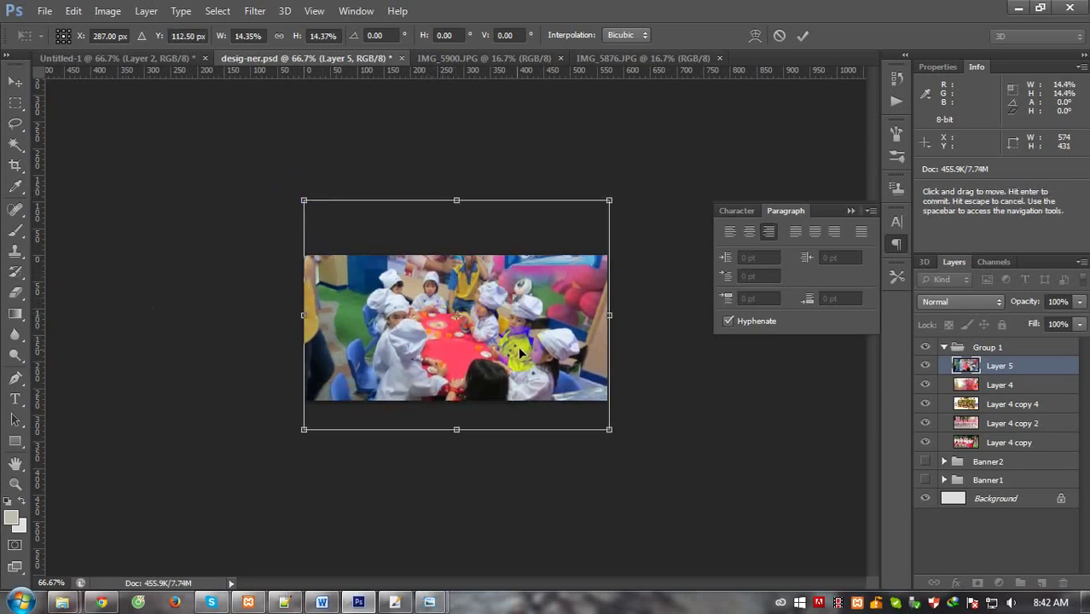
pyautogui.moveTo(521, 351); pyautogui.dragTo(507, 358)
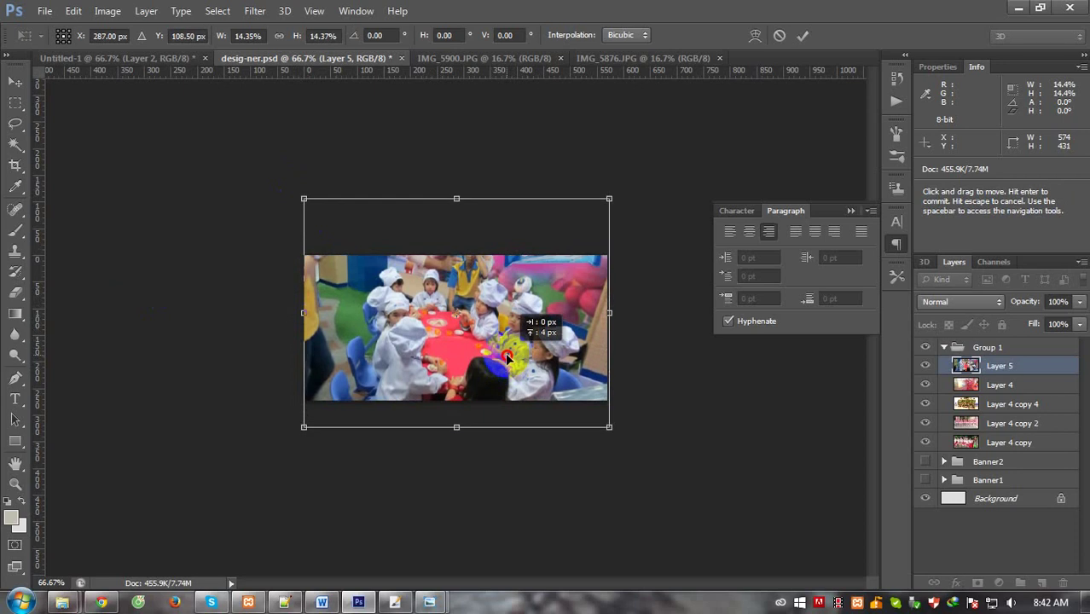
pyautogui.moveTo(462, 327); pyautogui.dragTo(461, 316)
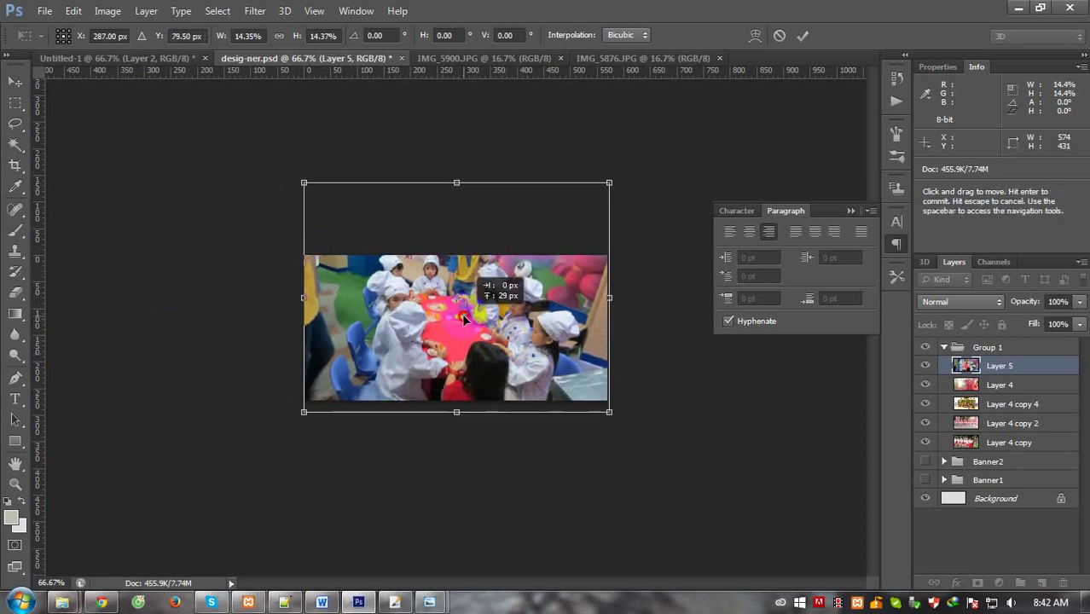
# Commit the transform, view at 100%, and apply a Curves lift raising input 118 to 136.
pyautogui.press('Return')
pyautogui.click(637, 333)
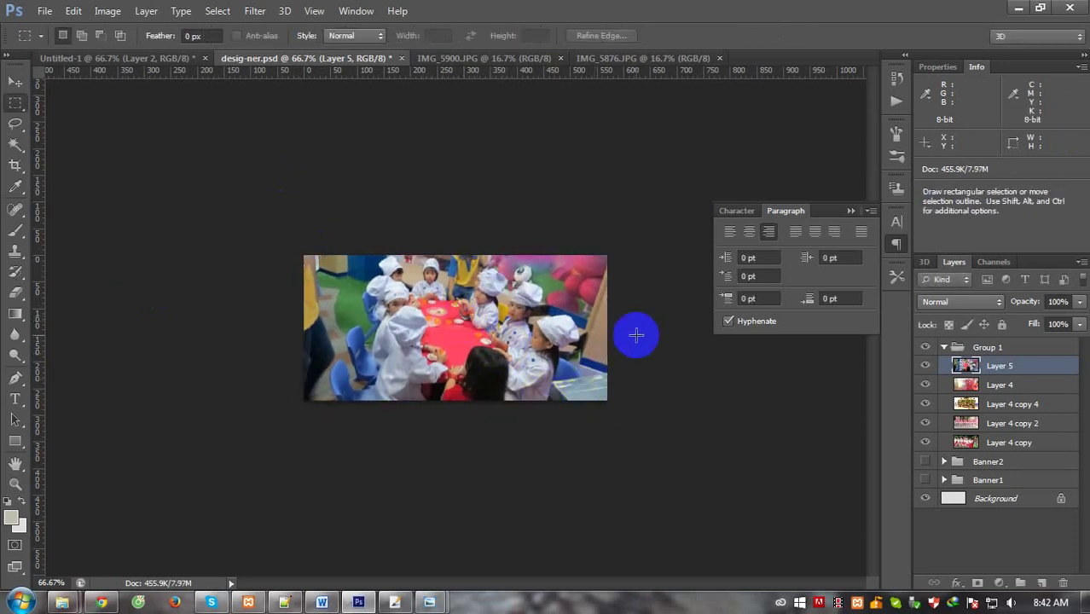
pyautogui.click(123, 345)
pyautogui.hotkey('ctrl', '1')
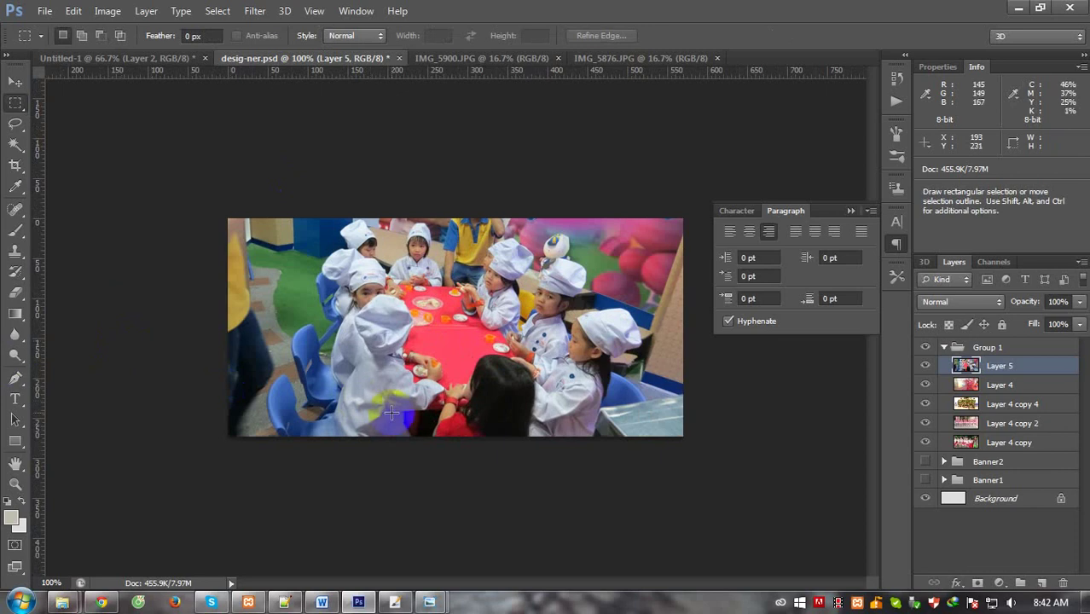
pyautogui.hotkey('ctrl', 'm')
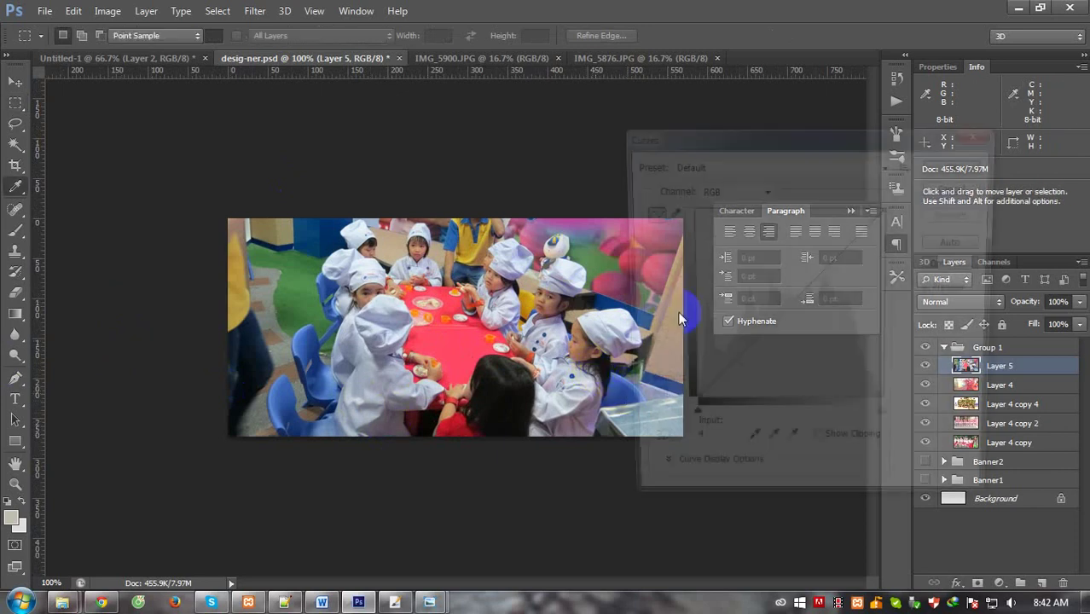
pyautogui.moveTo(786, 312); pyautogui.dragTo(781, 301)
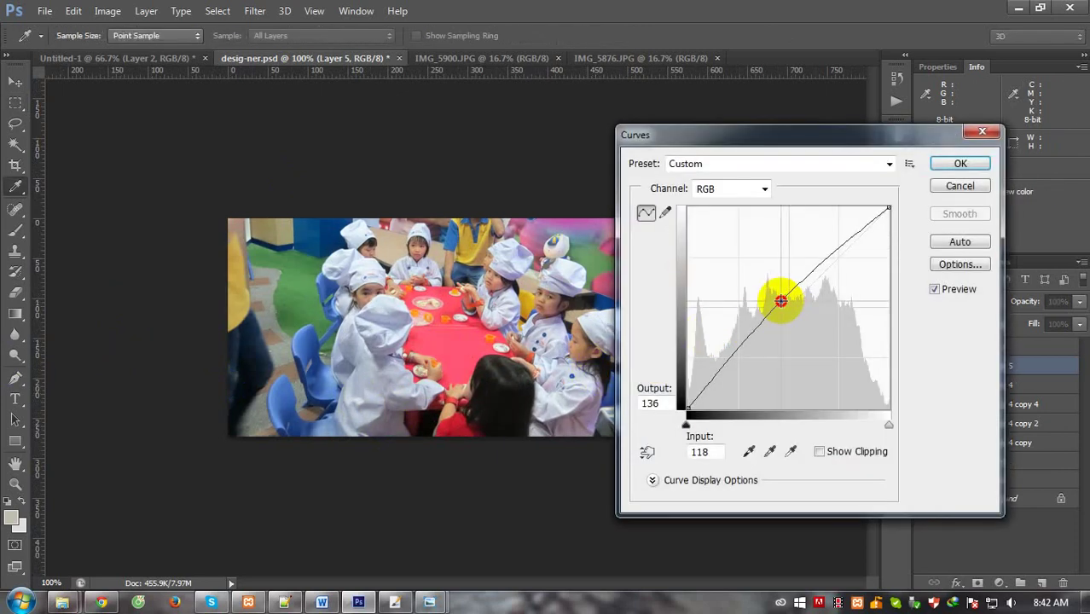
pyautogui.press('Return')
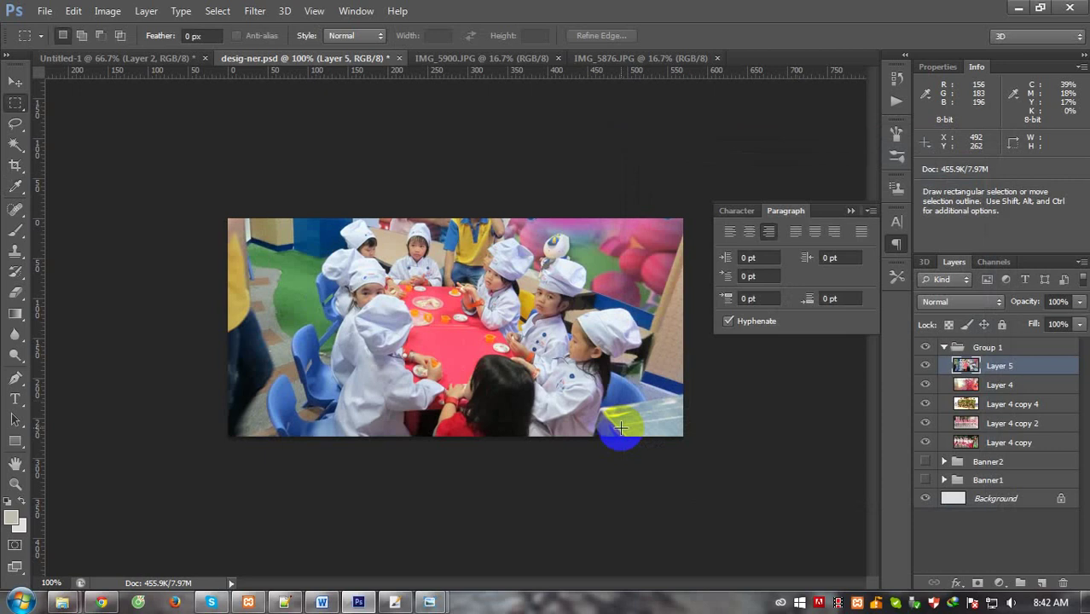
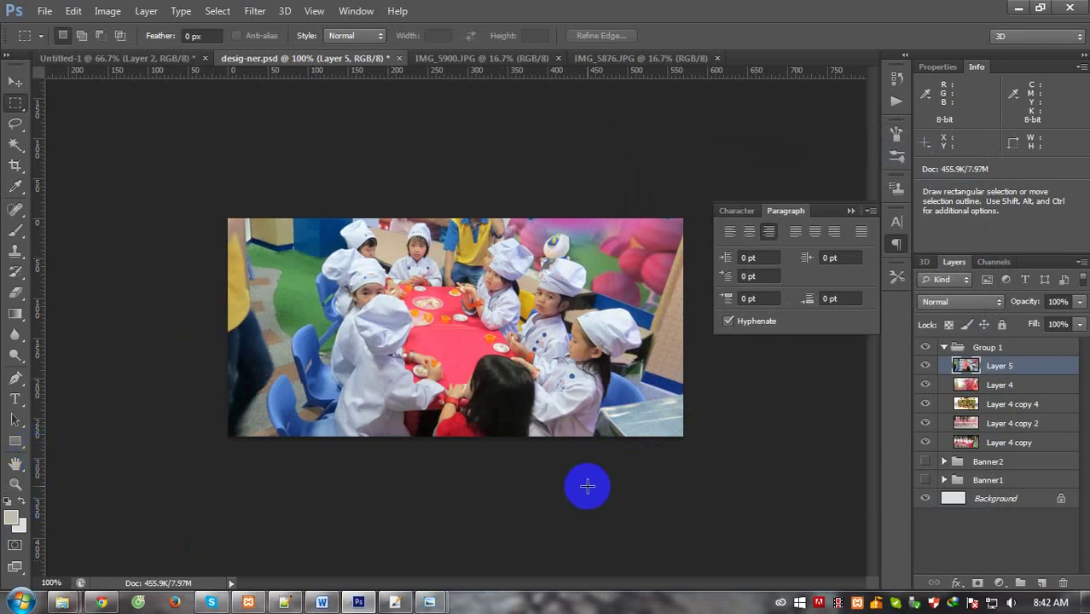
# Add a new Layer 6 above Layer 5 and lay a first white fade on the left edge.
pyautogui.click(994, 388)
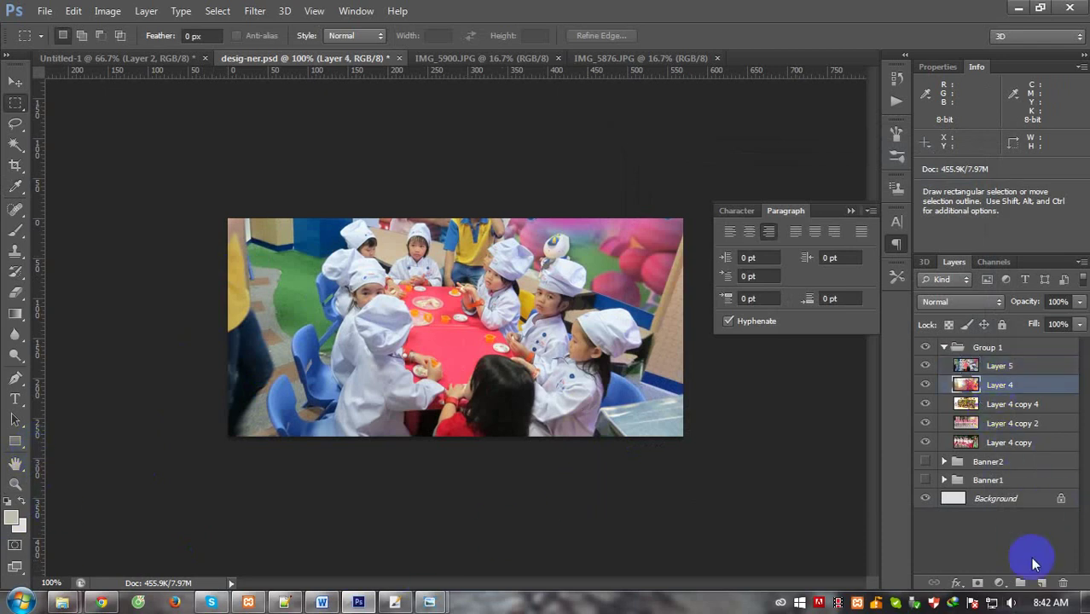
pyautogui.click(1042, 582)
pyautogui.press('g')
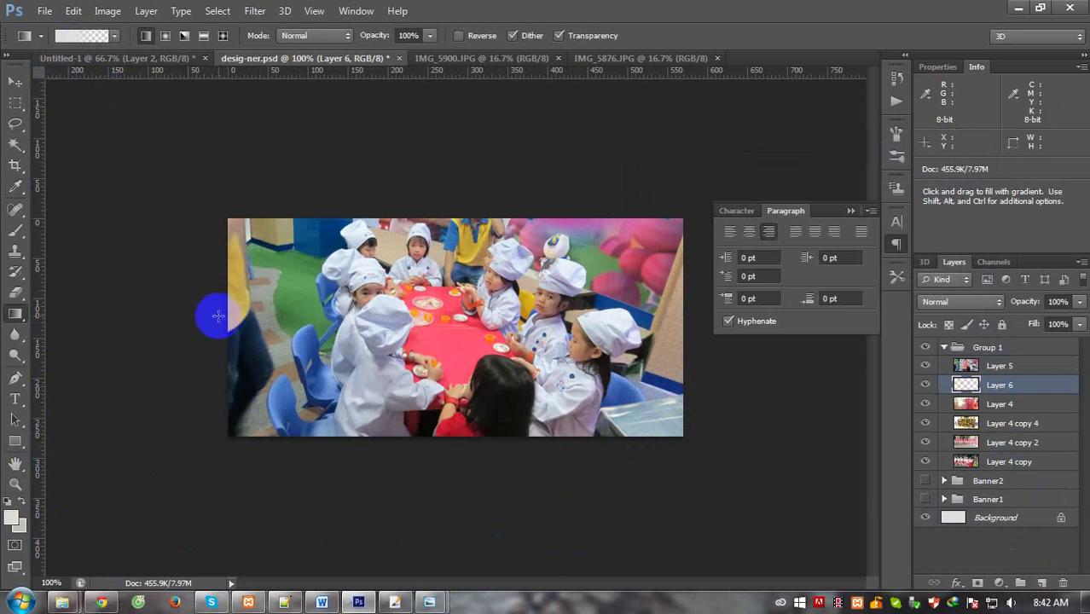
pyautogui.moveTo(215, 313); pyautogui.dragTo(258, 324)
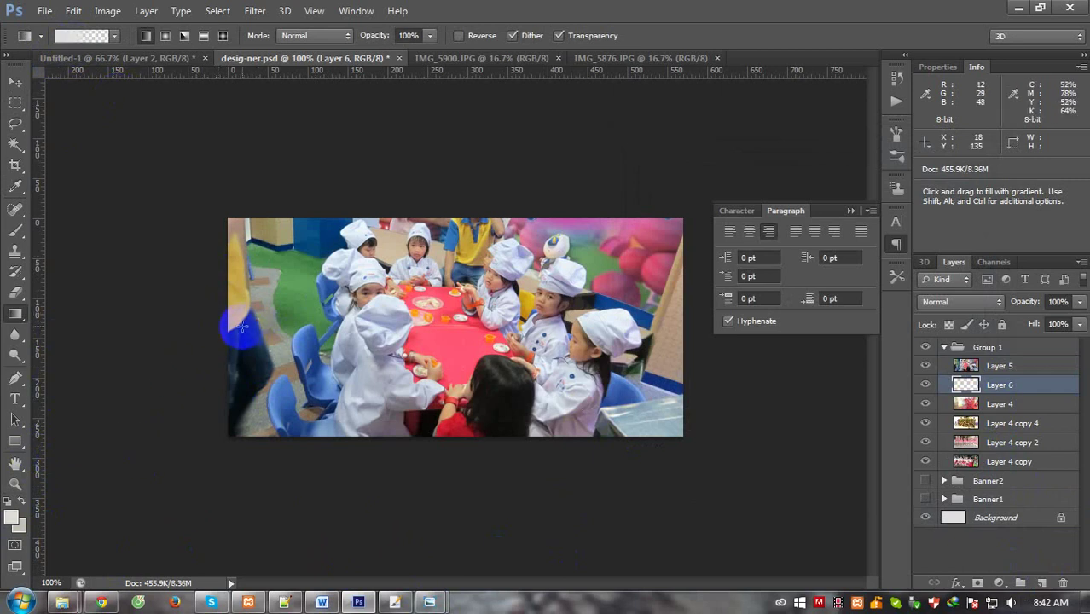
pyautogui.hotkey('ctrl', ']')
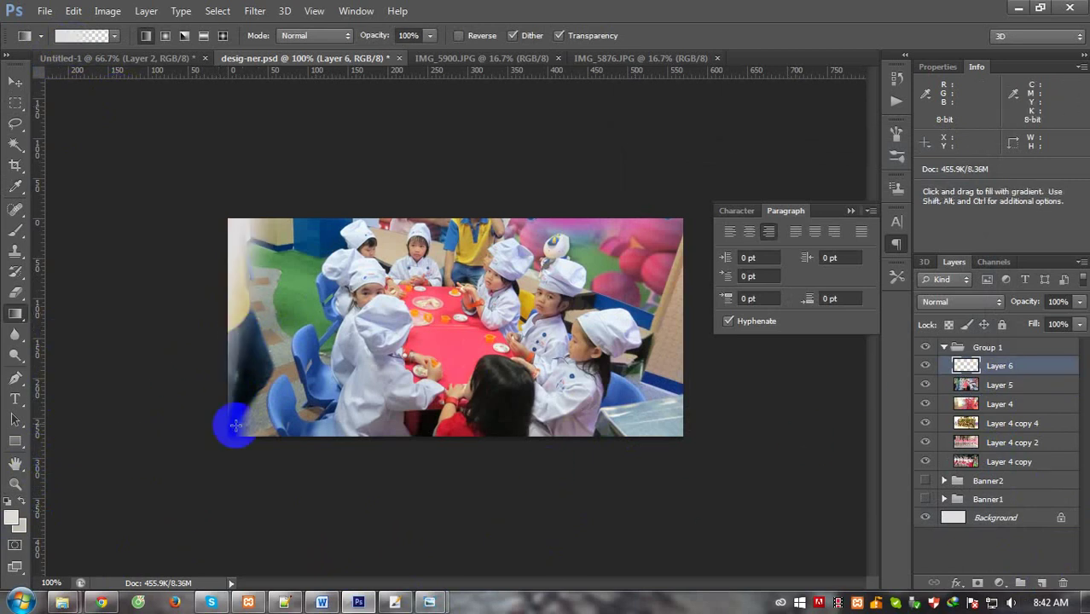
# Build up the white-to-transparent gradient fade along the photo's left strip.
pyautogui.moveTo(219, 314); pyautogui.dragTo(303, 328)
pyautogui.moveTo(219, 392); pyautogui.dragTo(274, 386)
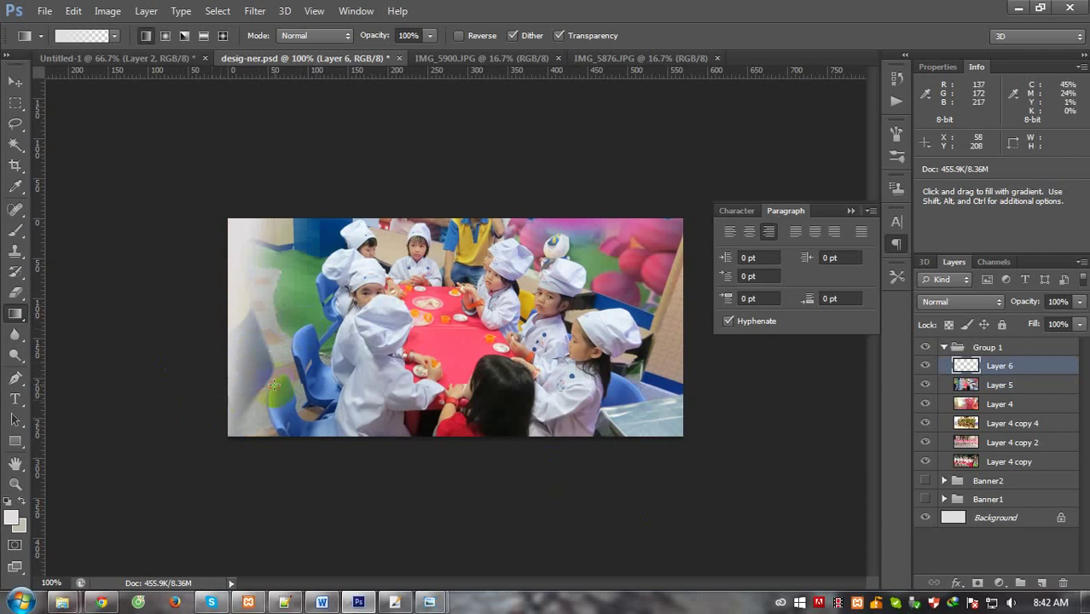
pyautogui.moveTo(256, 434); pyautogui.dragTo(328, 365)
pyautogui.moveTo(198, 352); pyautogui.dragTo(293, 337)
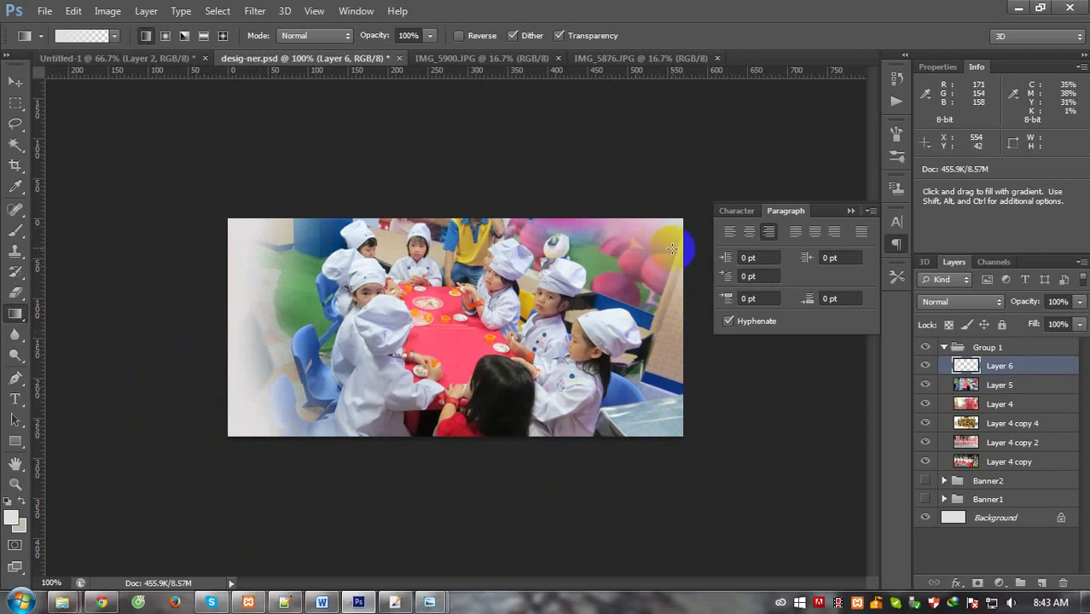
# Fade the upper-right, lower-right and top-centre areas of the photo to white.
pyautogui.moveTo(634, 246); pyautogui.dragTo(697, 471)
pyautogui.moveTo(631, 338); pyautogui.dragTo(637, 434)
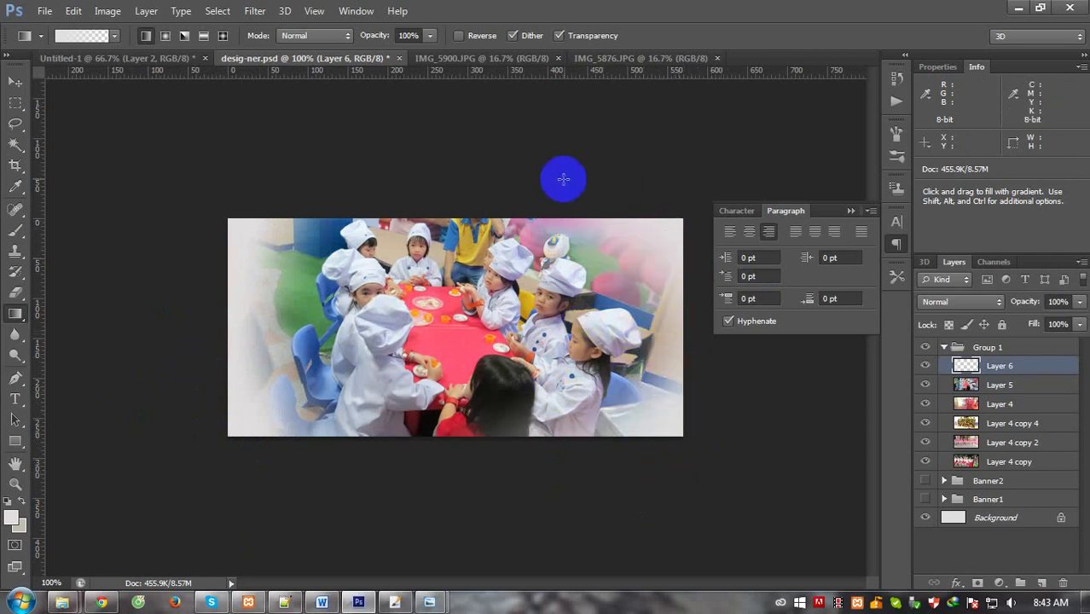
pyautogui.moveTo(721, 470); pyautogui.dragTo(563, 179)
pyautogui.click(90, 334)
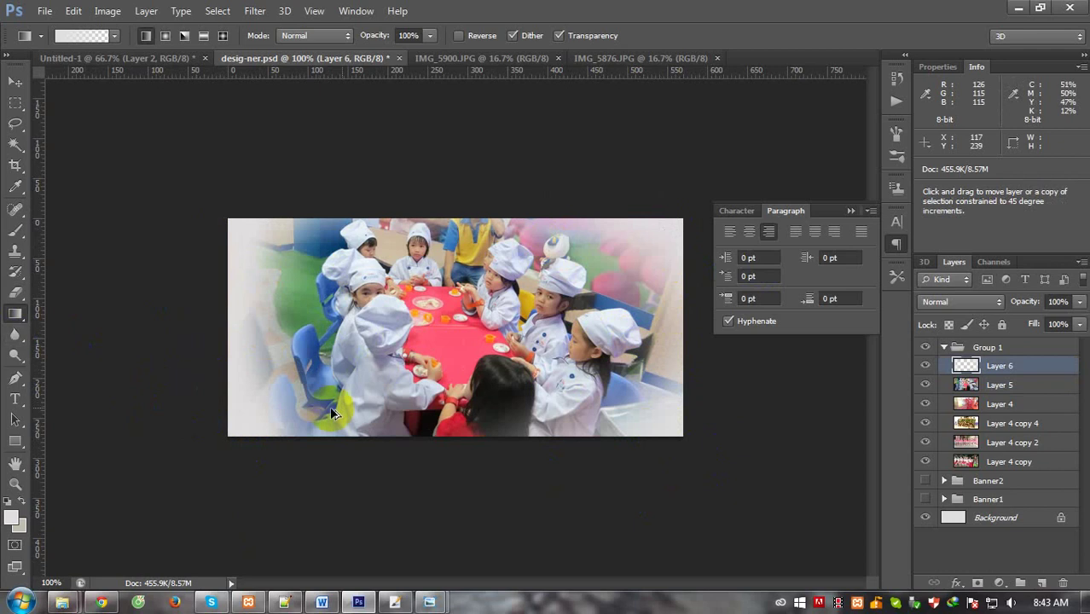
# Export the faded chef banner with Save for Web as banner-7.png.
pyautogui.hotkey('ctrl', 'alt', 'shift', 's')
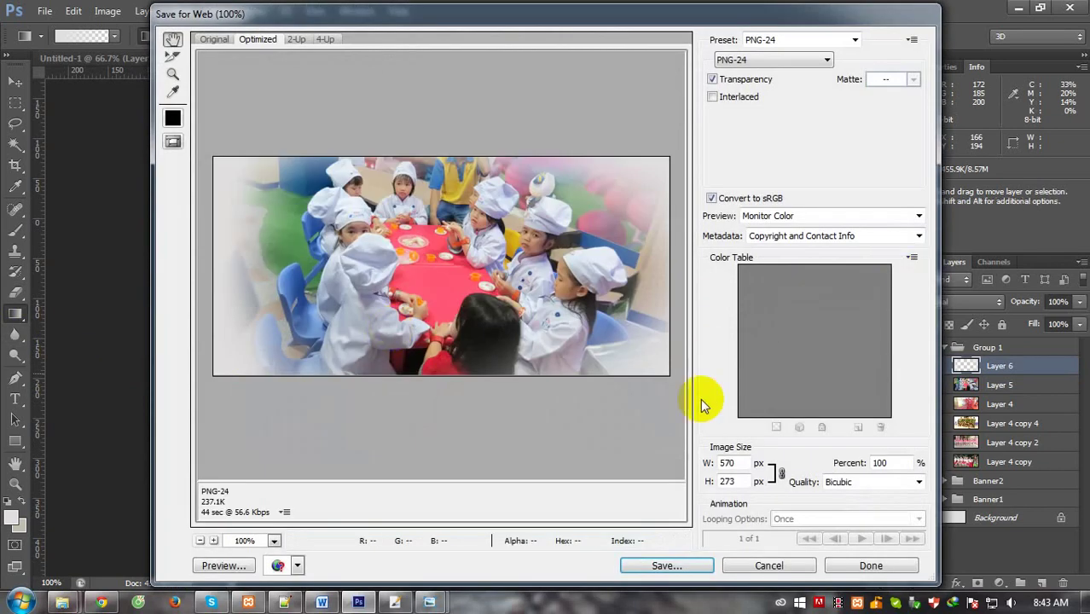
pyautogui.click(665, 566)
pyautogui.click(375, 272)
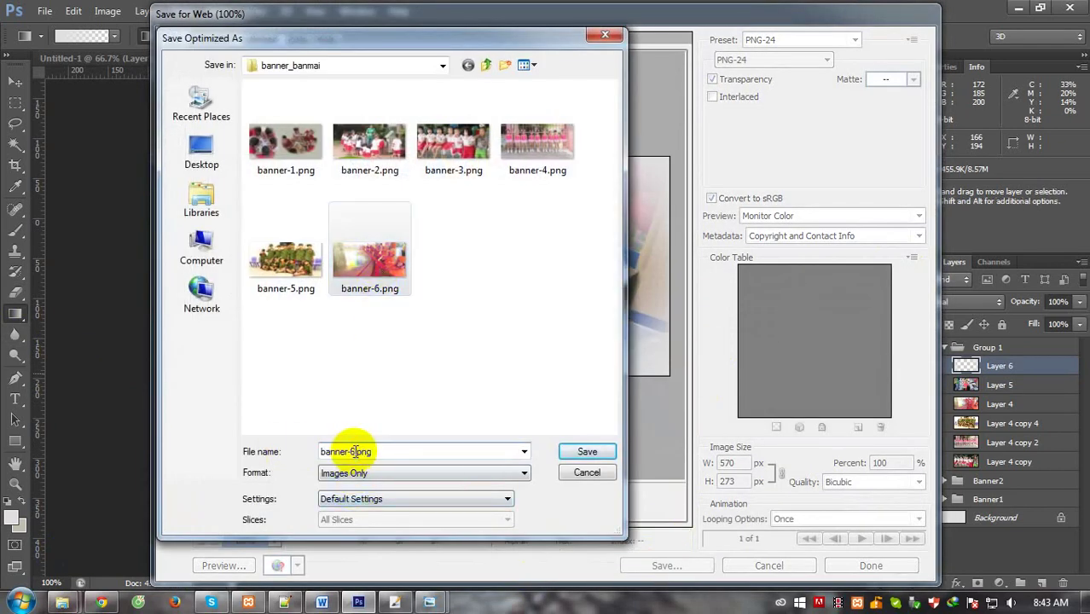
pyautogui.write('7')
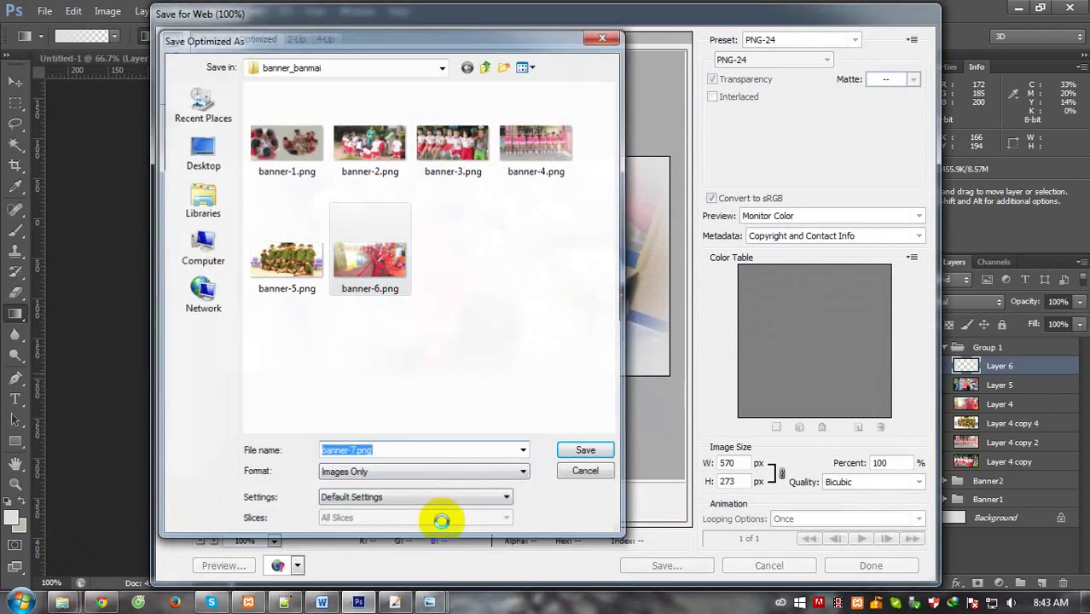
pyautogui.press('Return')
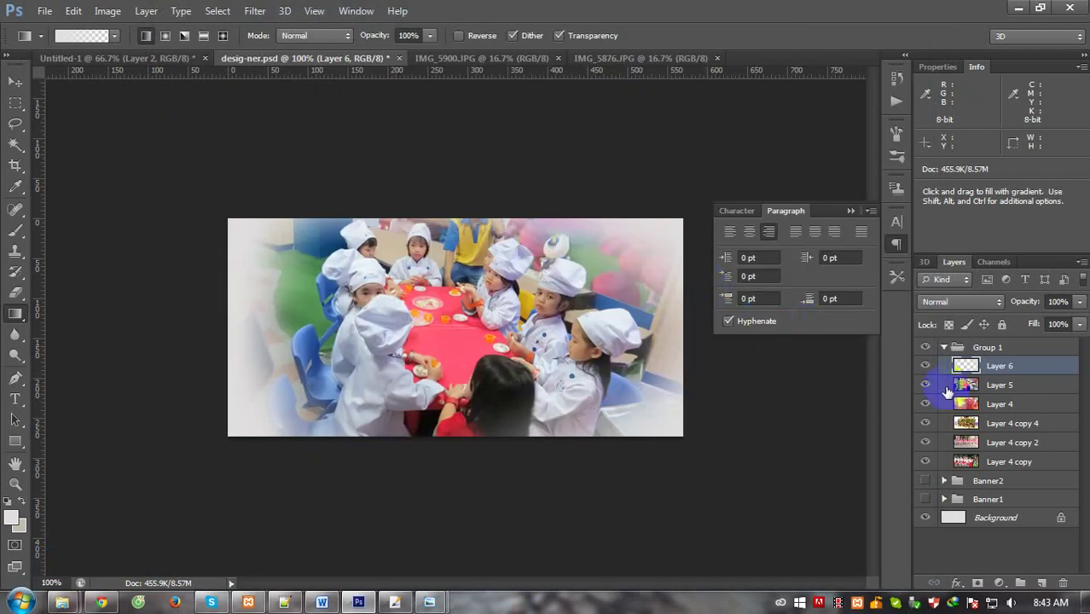
# Merge Layers 5 and 6 into a single Layer 6.
pyautogui.keyDown('shift'); pyautogui.click(988, 387); pyautogui.keyUp('shift')
pyautogui.rightClick(988, 387)
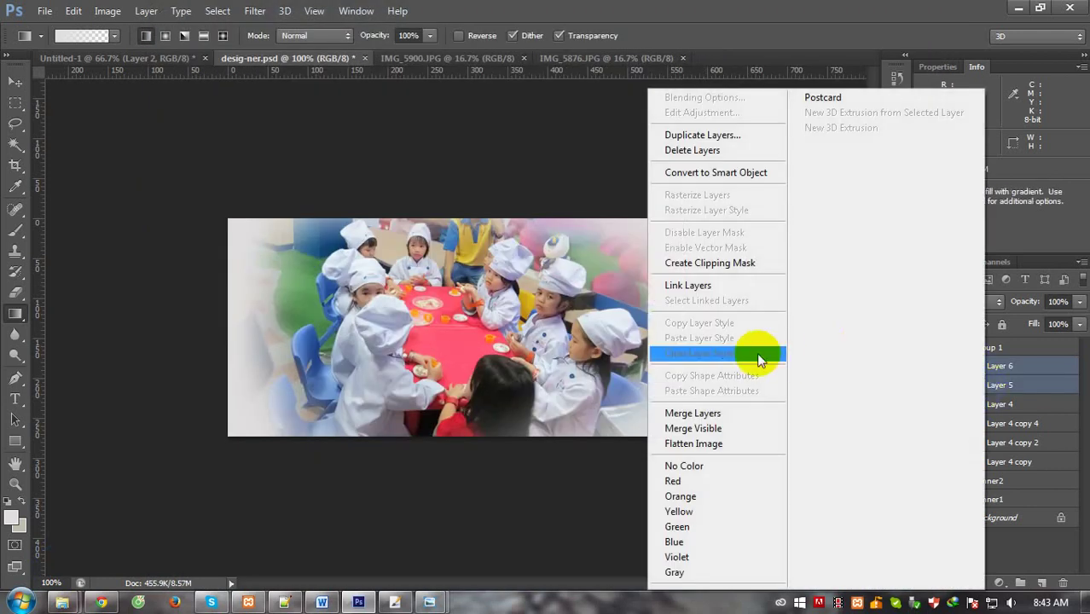
pyautogui.click(689, 414)
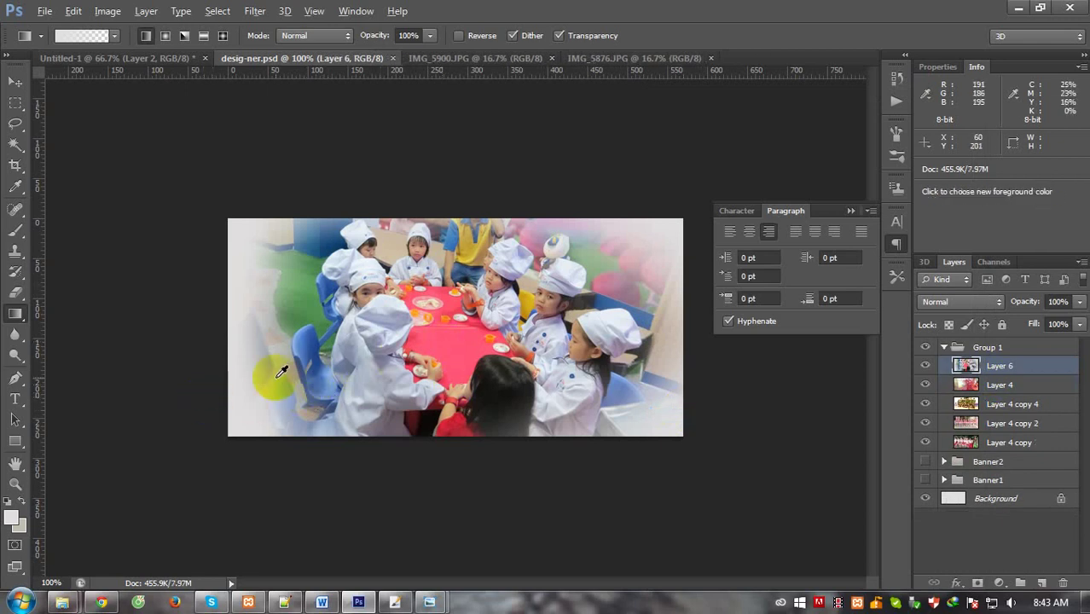
pyautogui.press('super+d')
pyautogui.moveTo(62, 603)
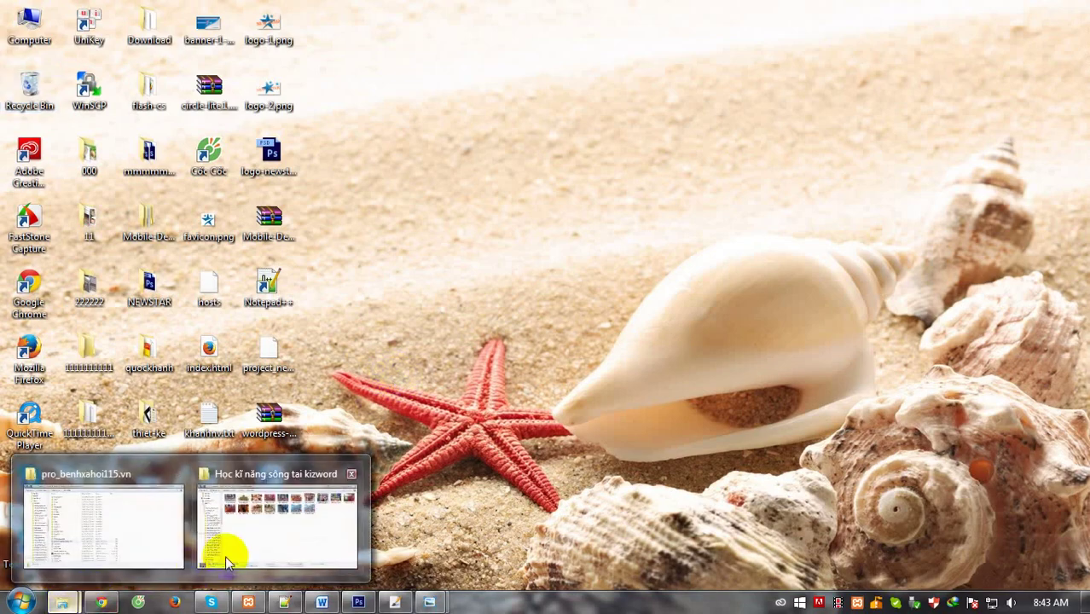
# From the restored class photos folder, open IMG_0278.JPG with Adobe Photoshop CS6.
pyautogui.click(225, 550)
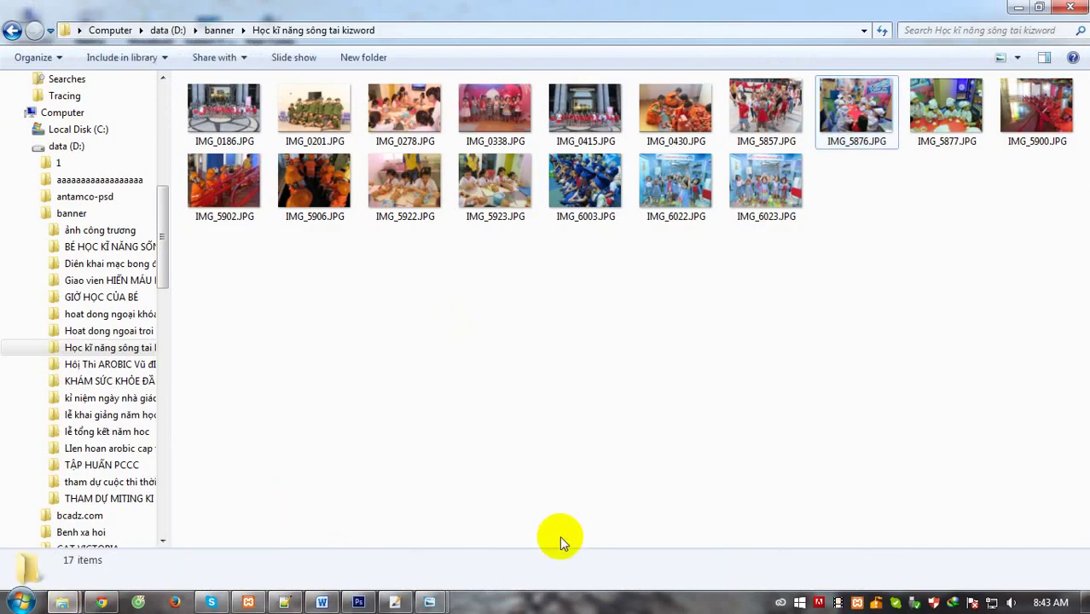
pyautogui.click(773, 115)
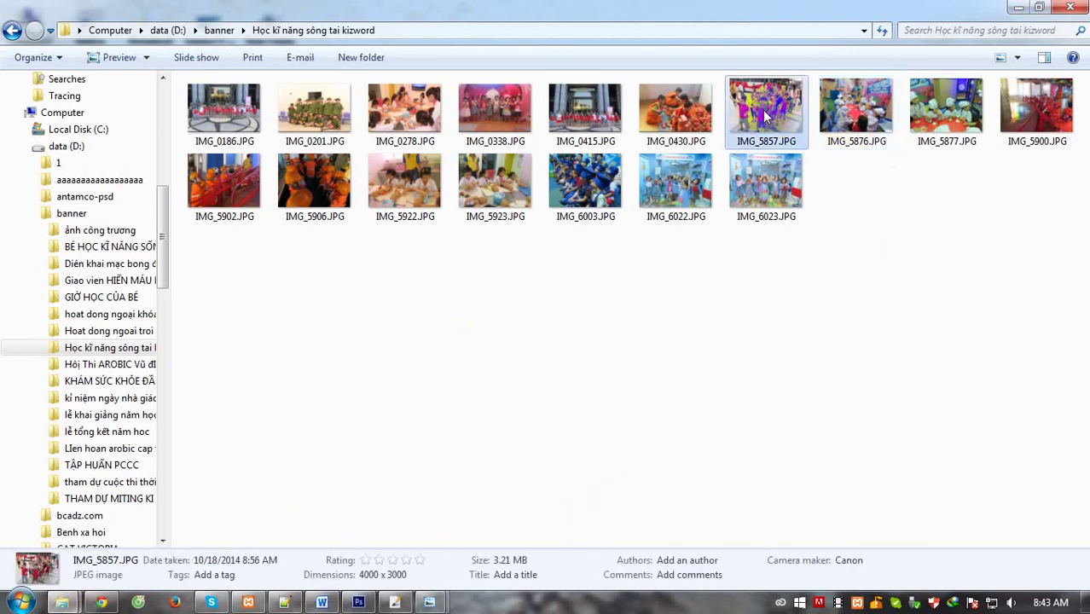
pyautogui.click(676, 111)
pyautogui.click(480, 112)
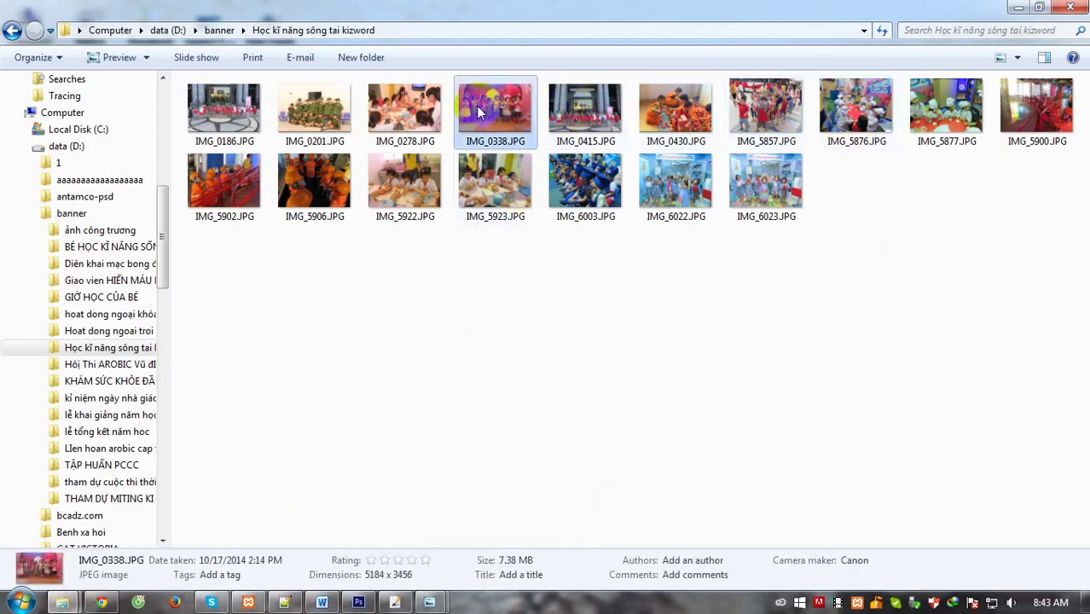
pyautogui.click(395, 109)
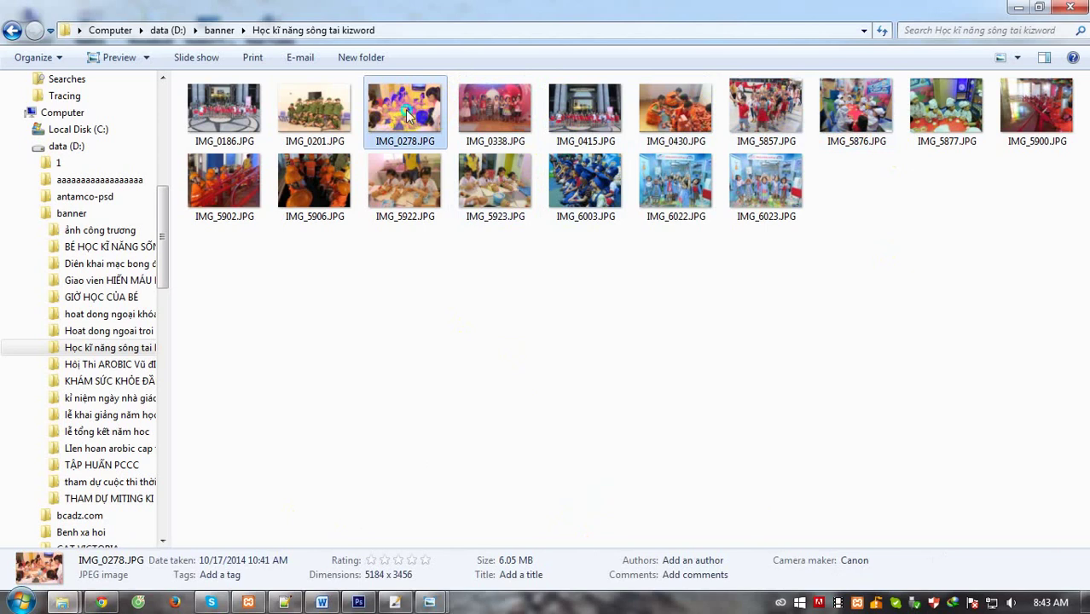
pyautogui.rightClick(399, 108)
pyautogui.click(700, 314)
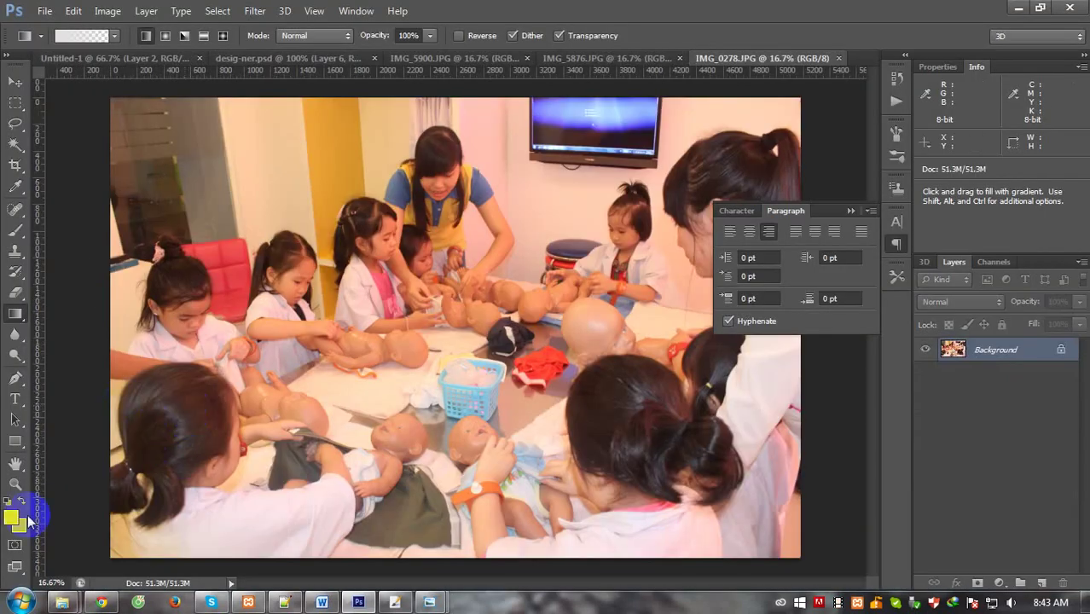
# Paste the whole IMG_0278 photo into the banner document and scale it down roughly to fit.
pyautogui.hotkey('ctrl', 'a')
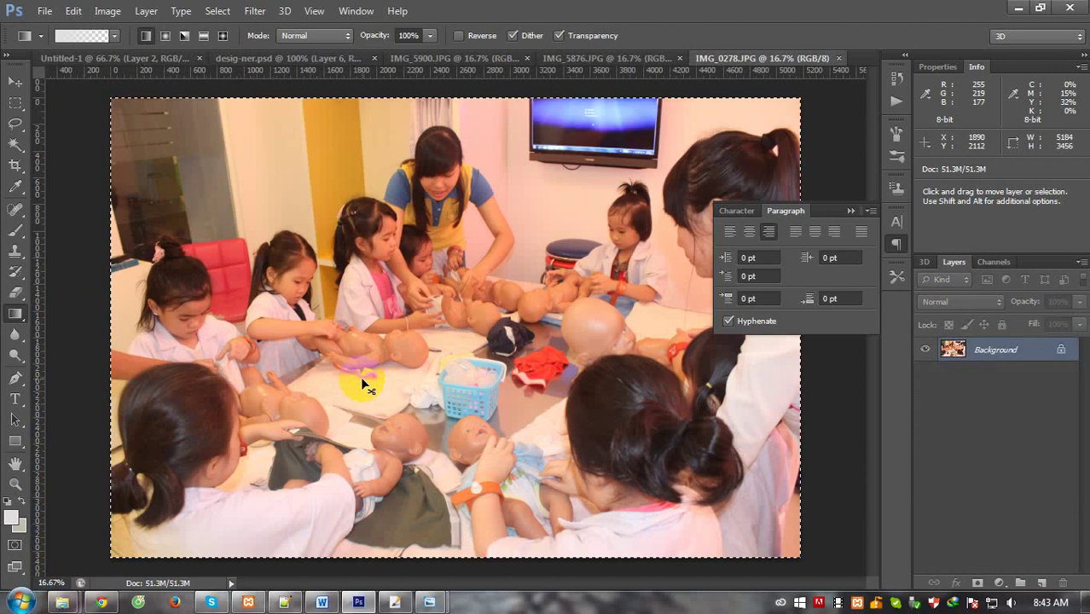
pyautogui.hotkey('ctrl', 'w')
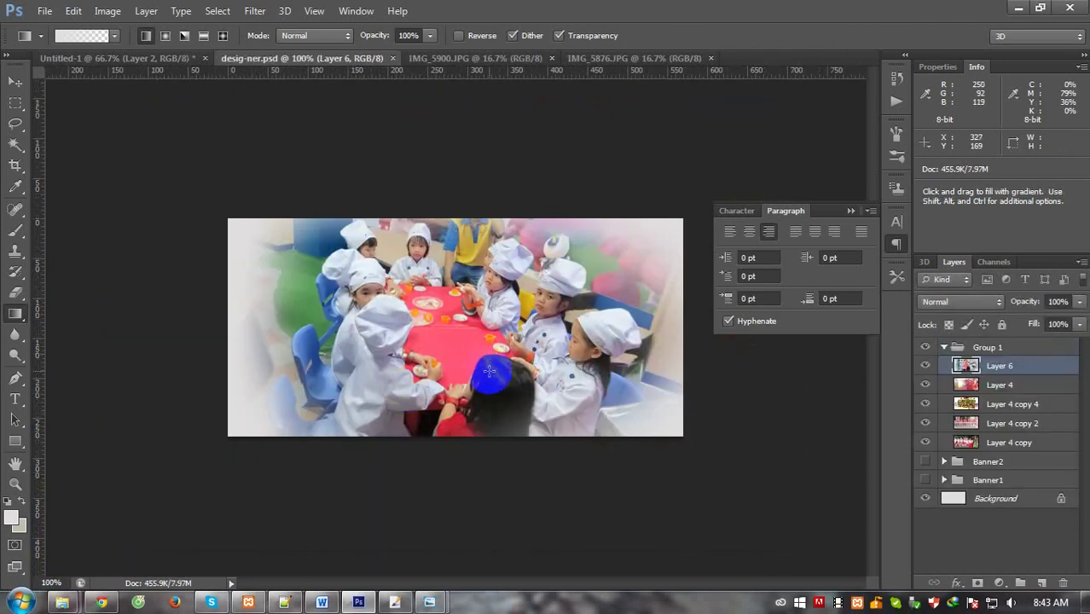
pyautogui.hotkey('ctrl', 'v')
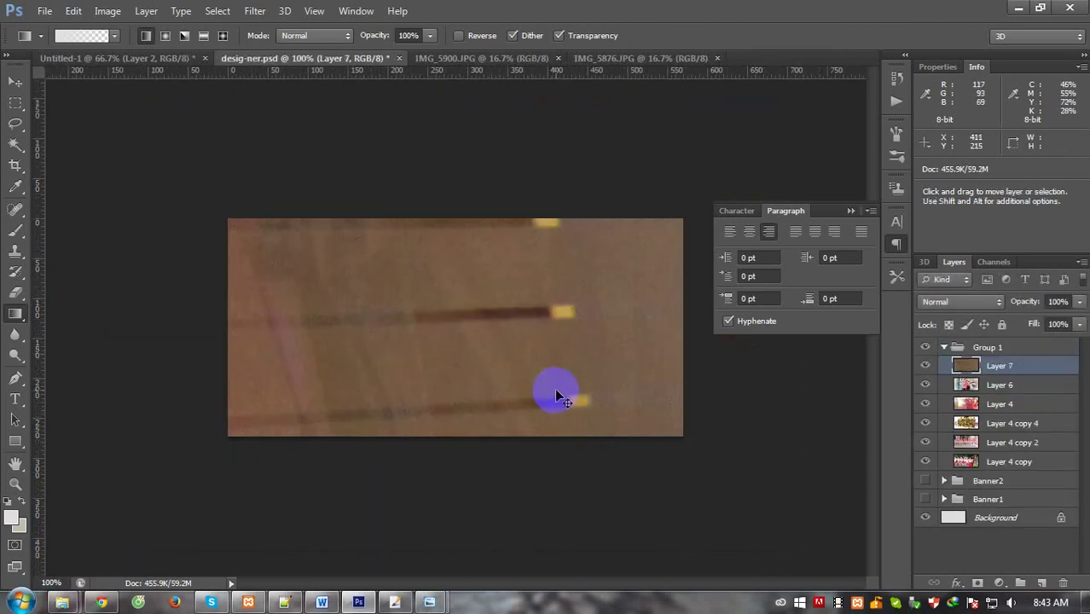
pyautogui.hotkey('ctrl', '-')
pyautogui.hotkey('ctrl', '-')
pyautogui.hotkey('ctrl', '-')
pyautogui.hotkey('ctrl', 't')
pyautogui.moveTo(468, 402); pyautogui.dragTo(364, 326)
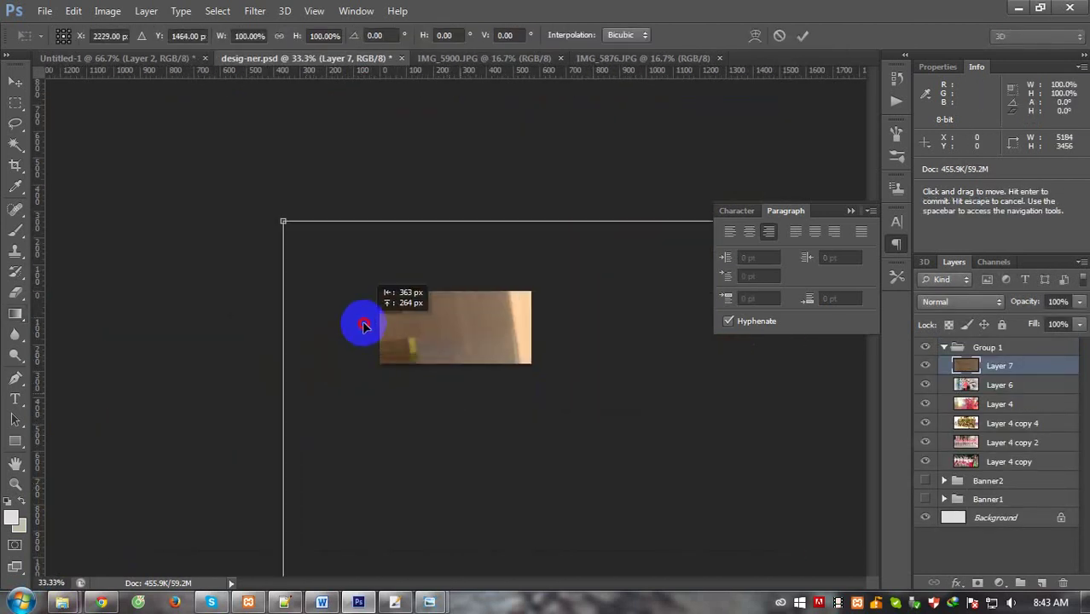
pyautogui.moveTo(282, 220)
pyautogui.mouseDown()
pyautogui.moveTo(249, 176)
pyautogui.moveTo(382, 318)
pyautogui.moveTo(235, 152)
pyautogui.mouseUp()
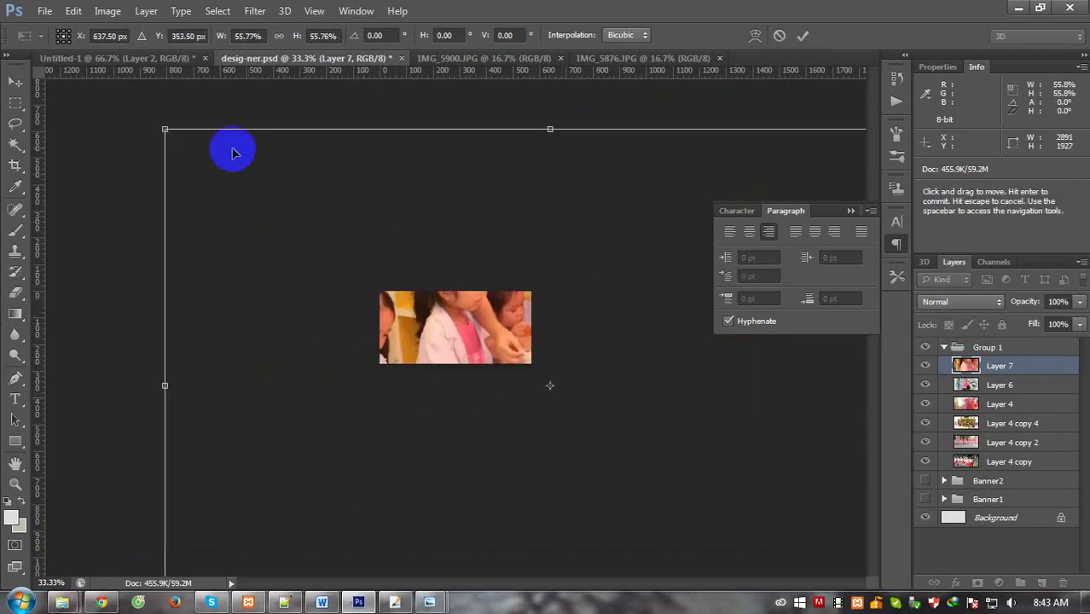
pyautogui.moveTo(165, 129); pyautogui.dragTo(397, 281)
pyautogui.moveTo(460, 330); pyautogui.dragTo(369, 274)
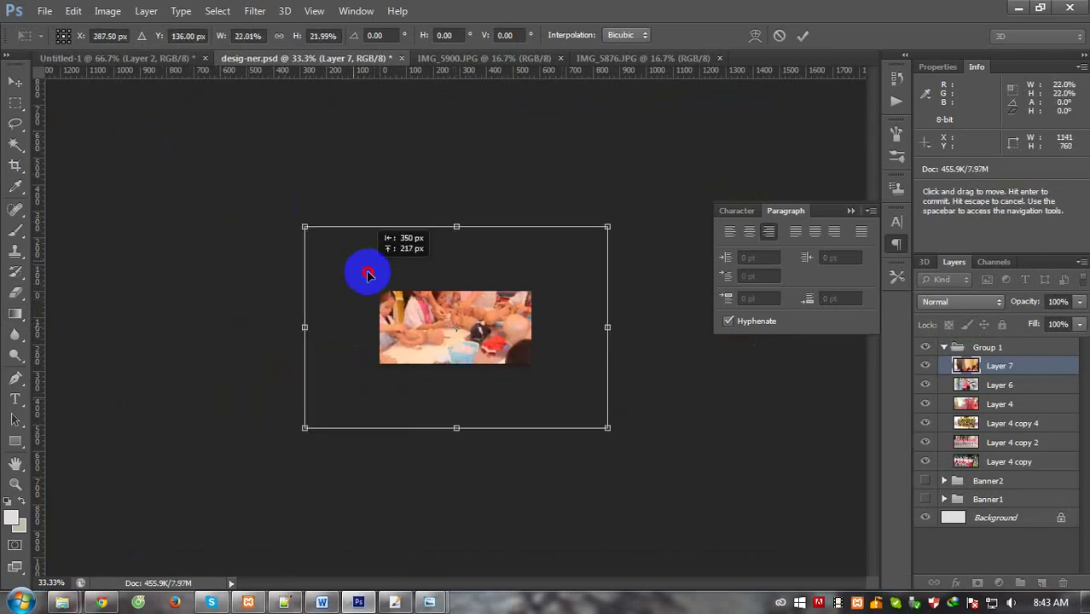
pyautogui.moveTo(305, 227); pyautogui.dragTo(376, 281)
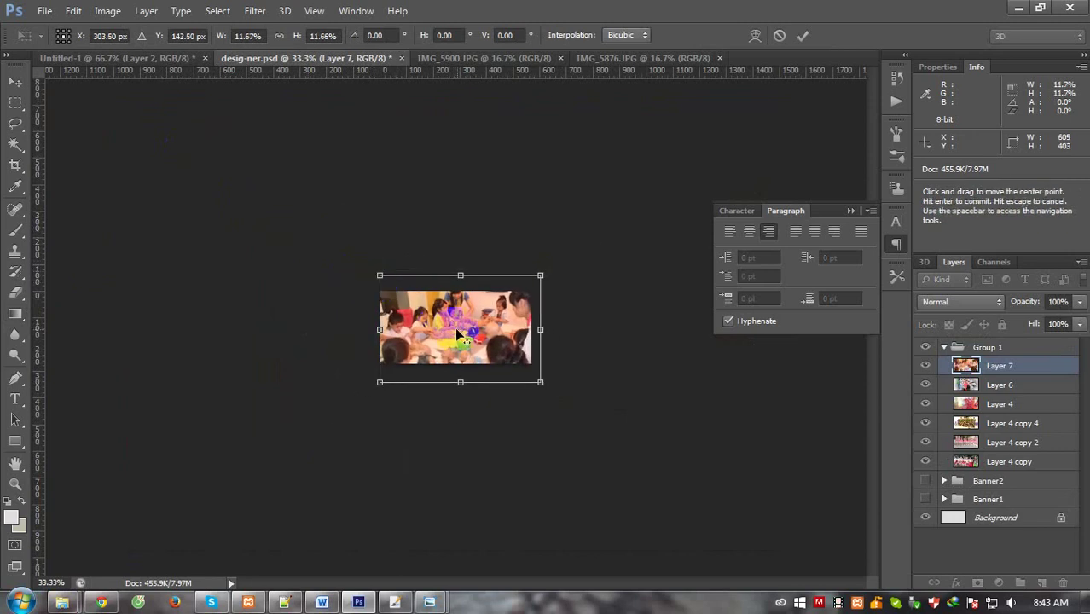
pyautogui.press('Return')
# Refine Layer 7 to 570 px wide, shifted slightly left and down inside the banner.
pyautogui.hotkey('ctrl', '+')
pyautogui.hotkey('ctrl', '+')
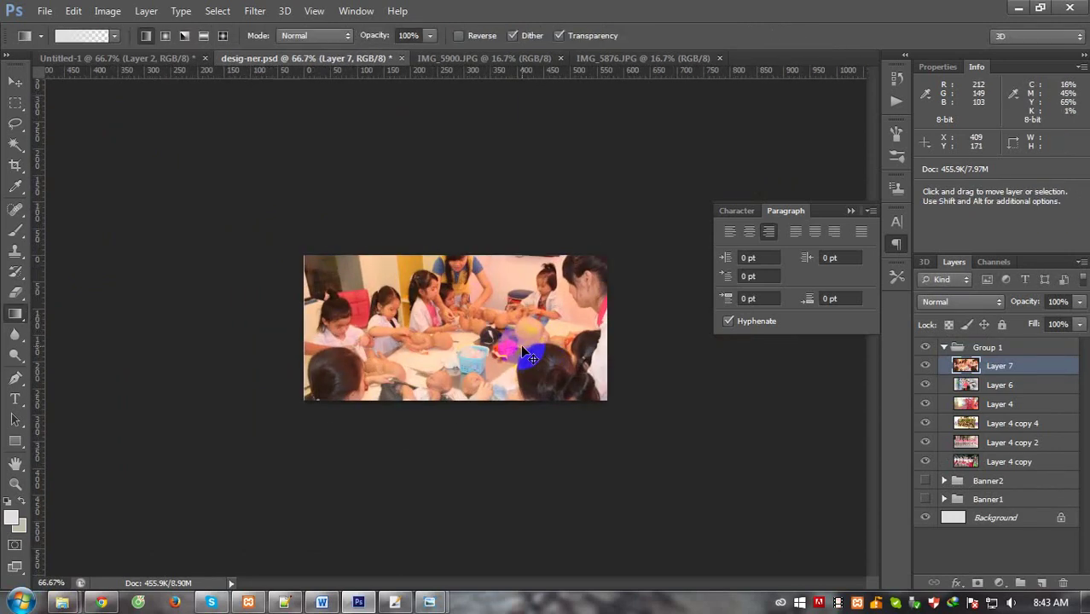
pyautogui.hotkey('ctrl', '+')
pyautogui.hotkey('ctrl', 't')
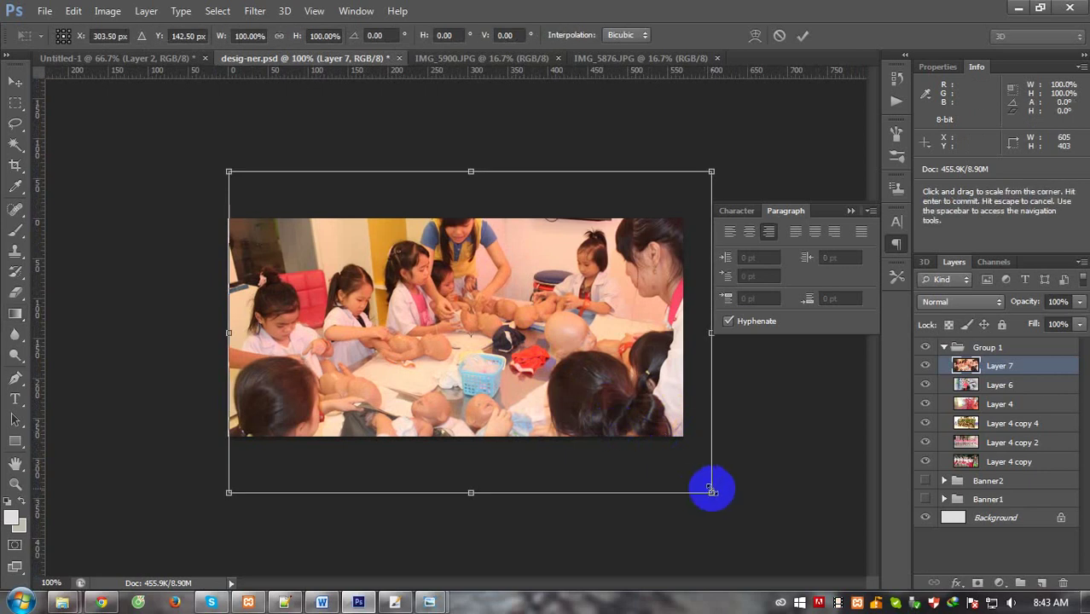
pyautogui.moveTo(713, 492); pyautogui.dragTo(693, 472)
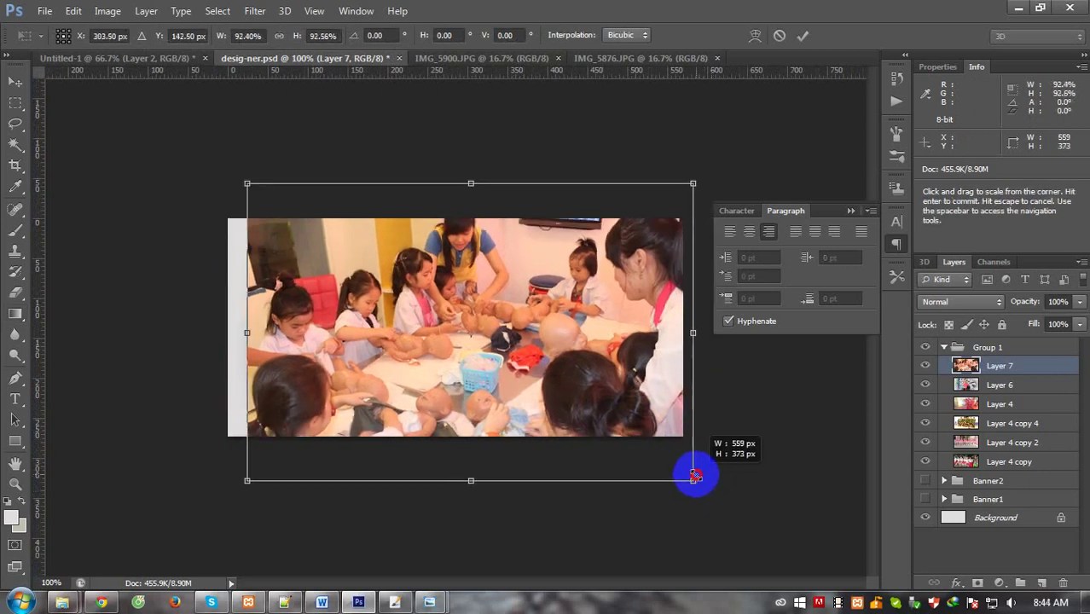
pyautogui.moveTo(612, 396); pyautogui.dragTo(577, 401)
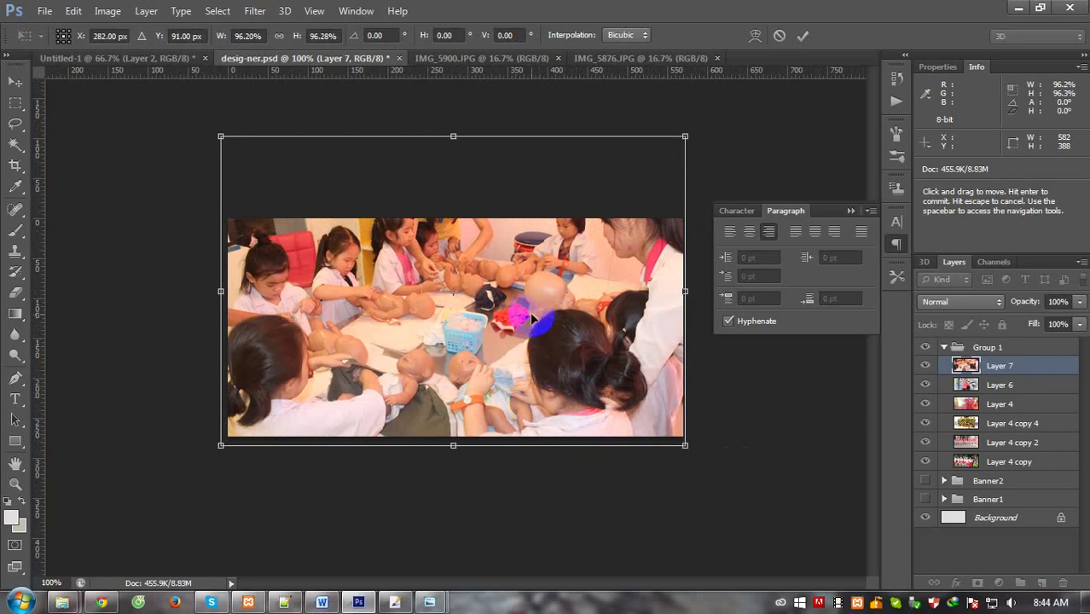
pyautogui.moveTo(531, 318); pyautogui.dragTo(531, 331)
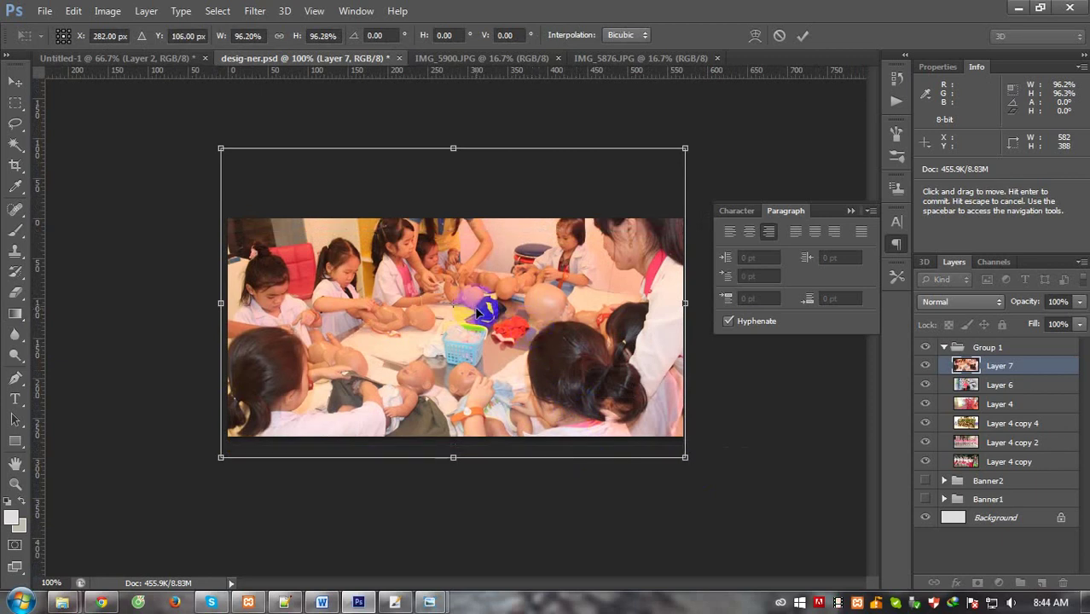
pyautogui.click(236, 461)
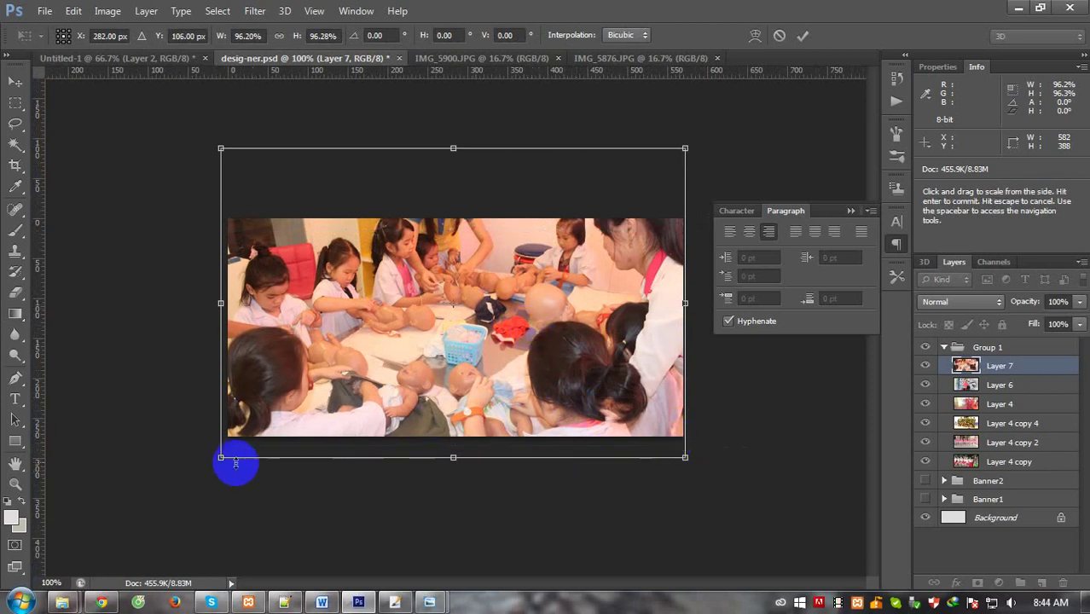
pyautogui.moveTo(221, 458); pyautogui.dragTo(226, 452)
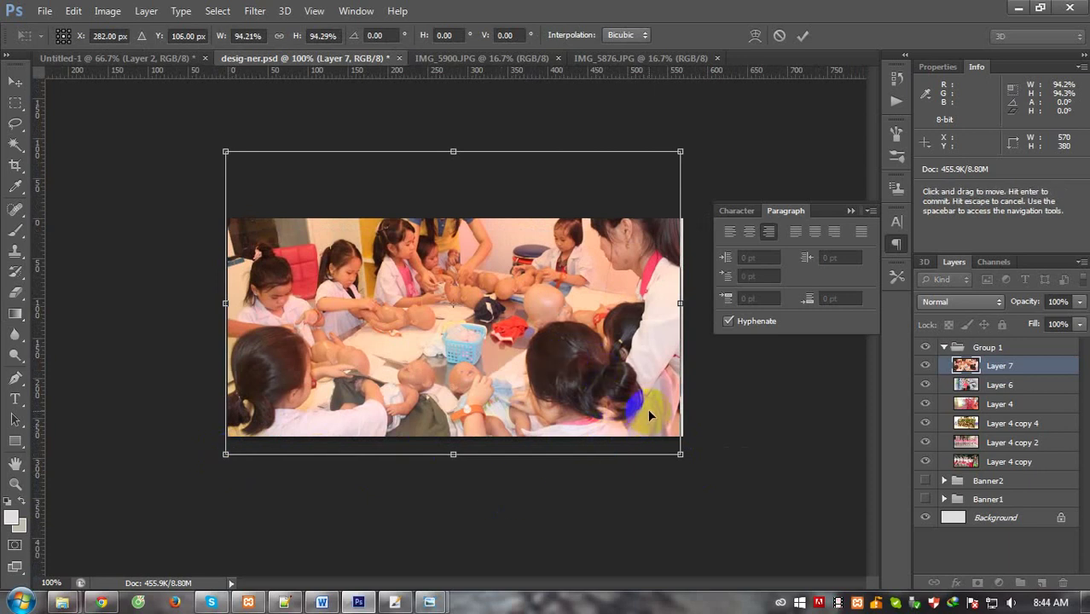
pyautogui.press('Return')
# Nudge the photo one pixel right and zoom in to 200%.
pyautogui.press('g')
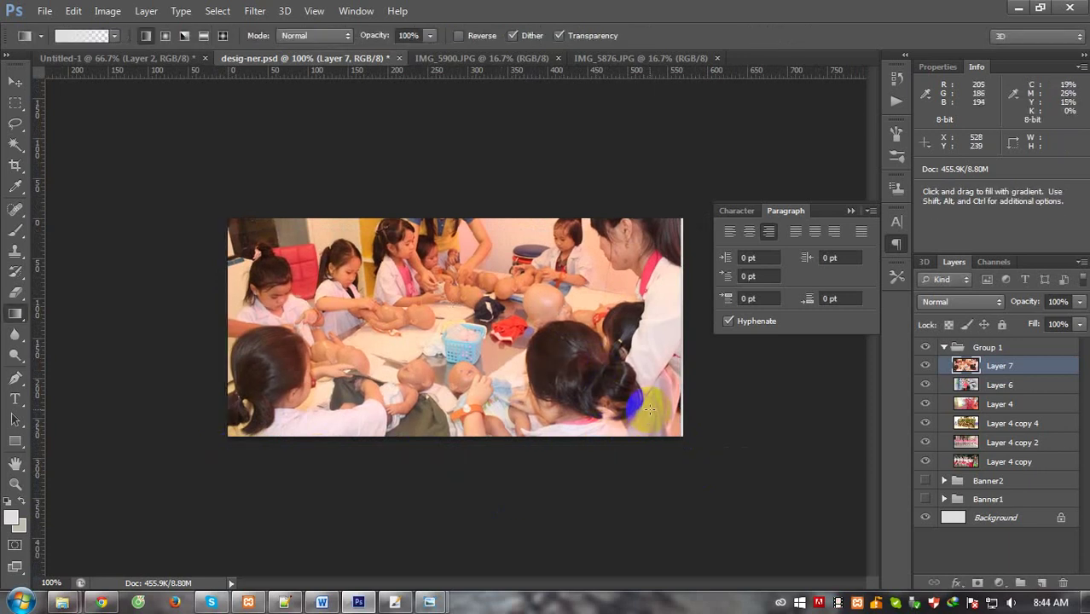
pyautogui.hotkey('ctrl', 't')
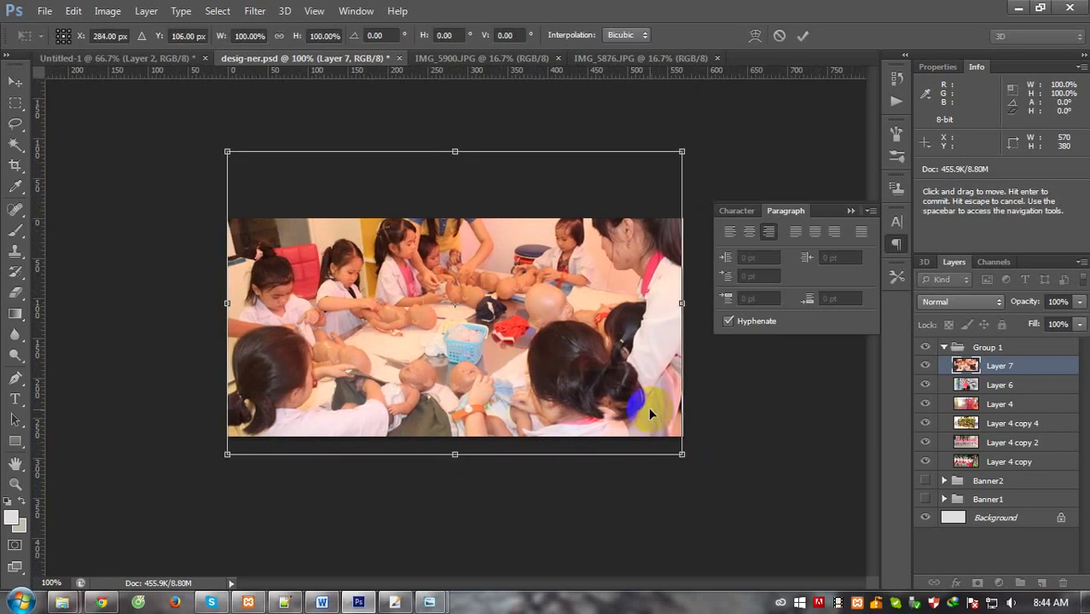
pyautogui.press('Right')
pyautogui.press('Return')
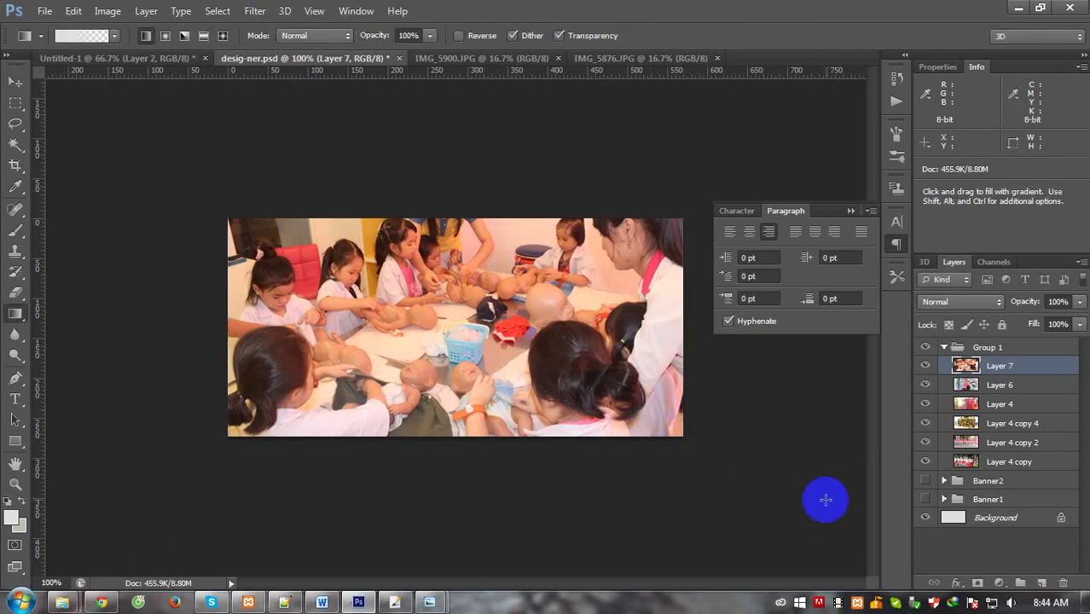
pyautogui.hotkey('ctrl', '+')
# Clone away the purplish blotch on the woman's cheek with the Clone Stamp at 28%.
pyautogui.moveTo(556, 255); pyautogui.dragTo(338, 341)
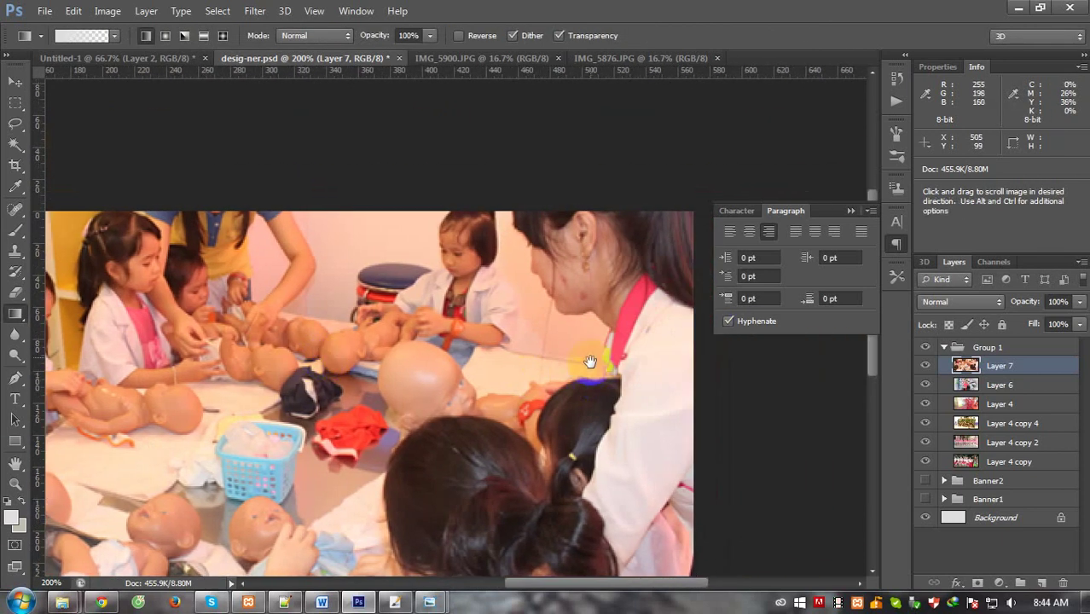
pyautogui.press('s')
pyautogui.rightClick(585, 298)
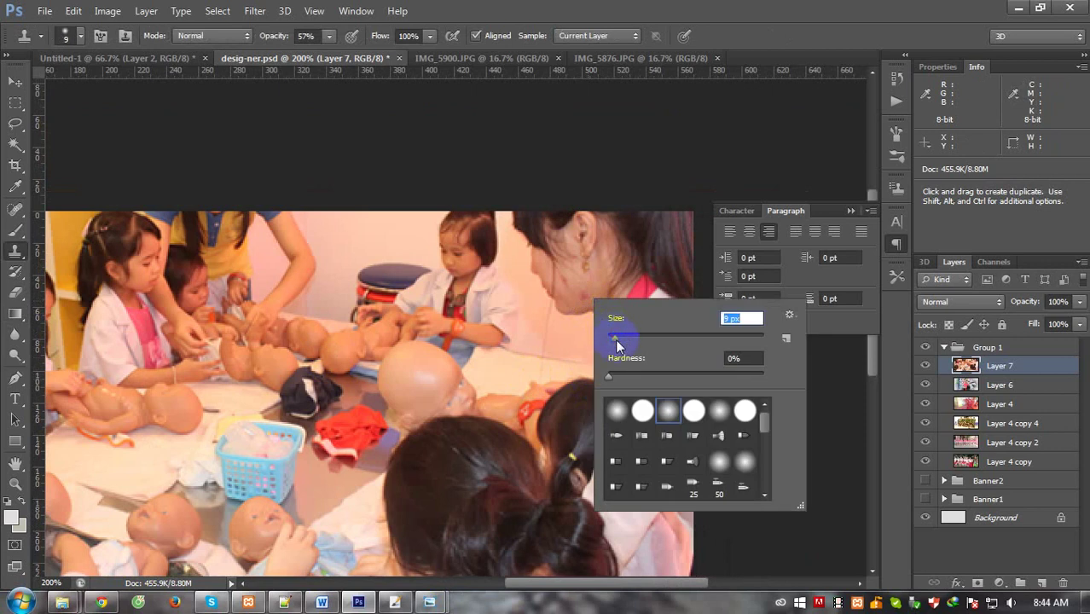
pyautogui.click(586, 295)
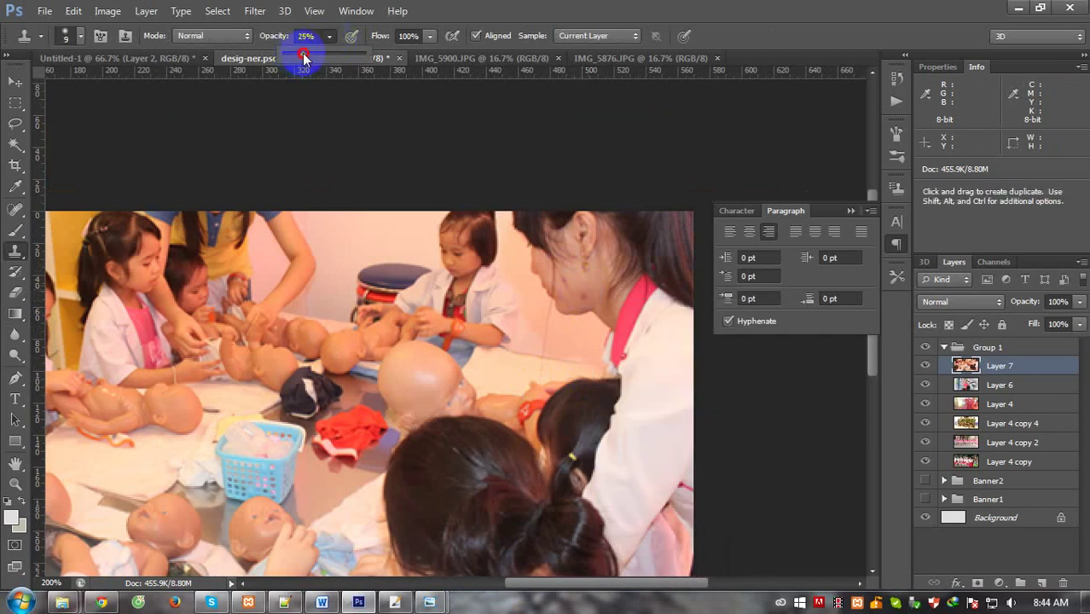
pyautogui.click(588, 303)
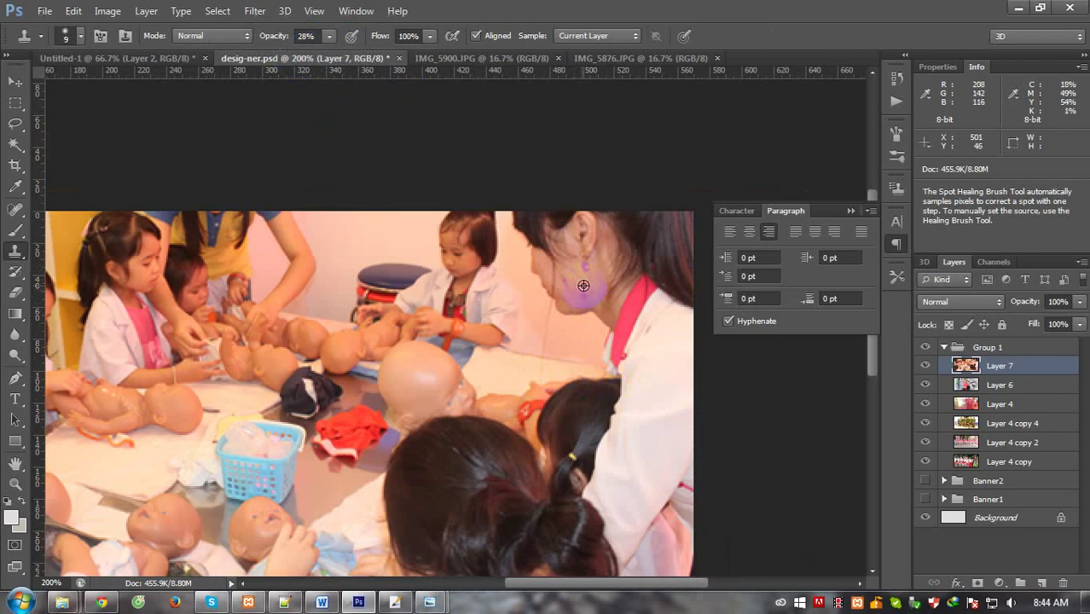
pyautogui.click(590, 302)
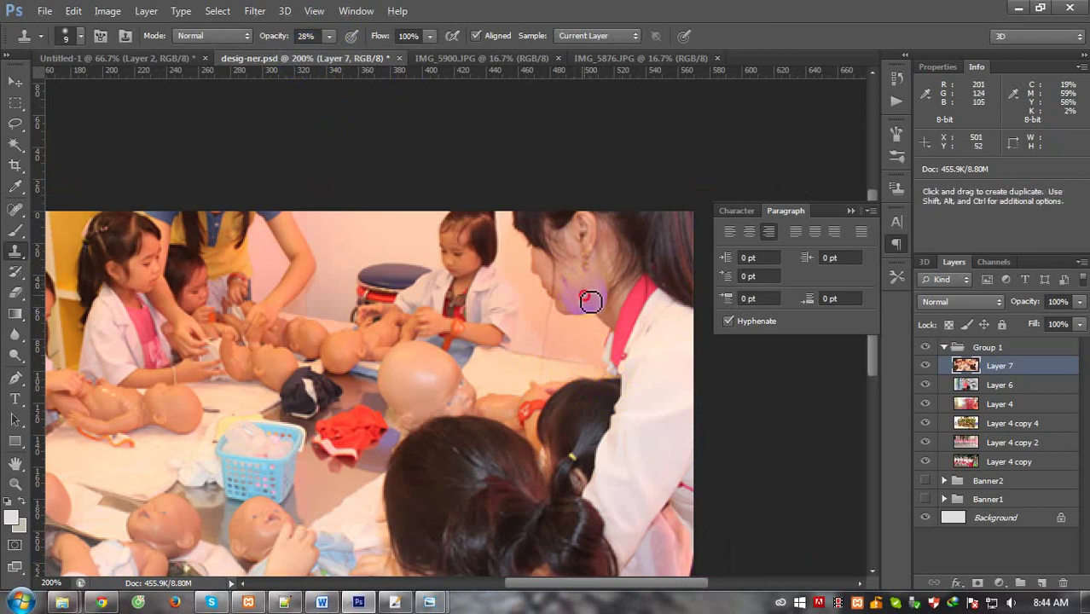
pyautogui.click(590, 303)
pyautogui.keyDown('alt'); pyautogui.click(560, 287); pyautogui.keyUp('alt')
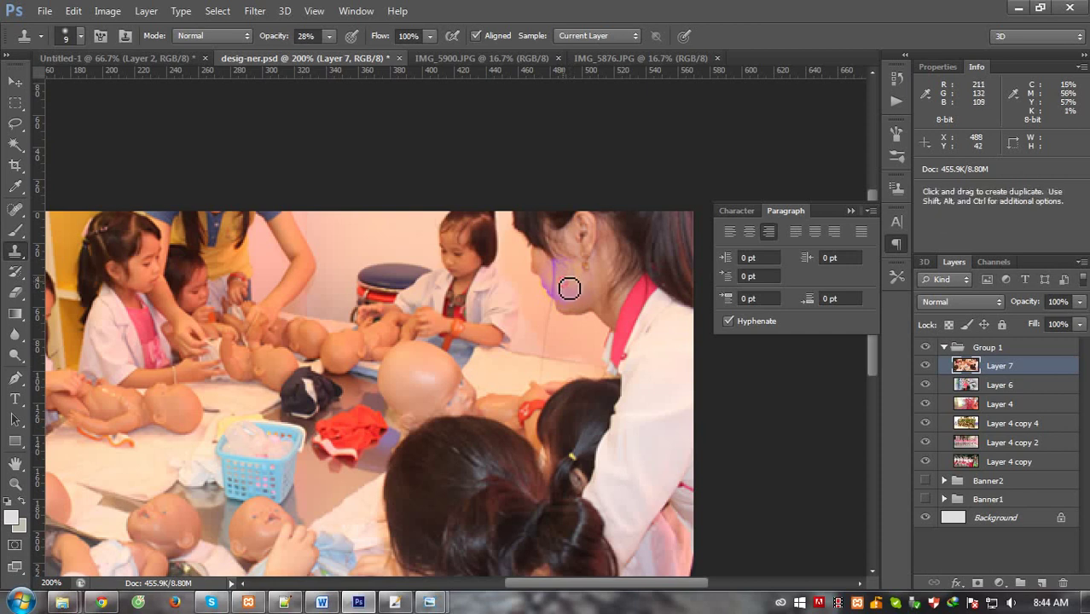
# Brighten the whole photo with a raised Curves point and set up Hue/Saturation at +11.
pyautogui.hotkey('ctrl', '-')
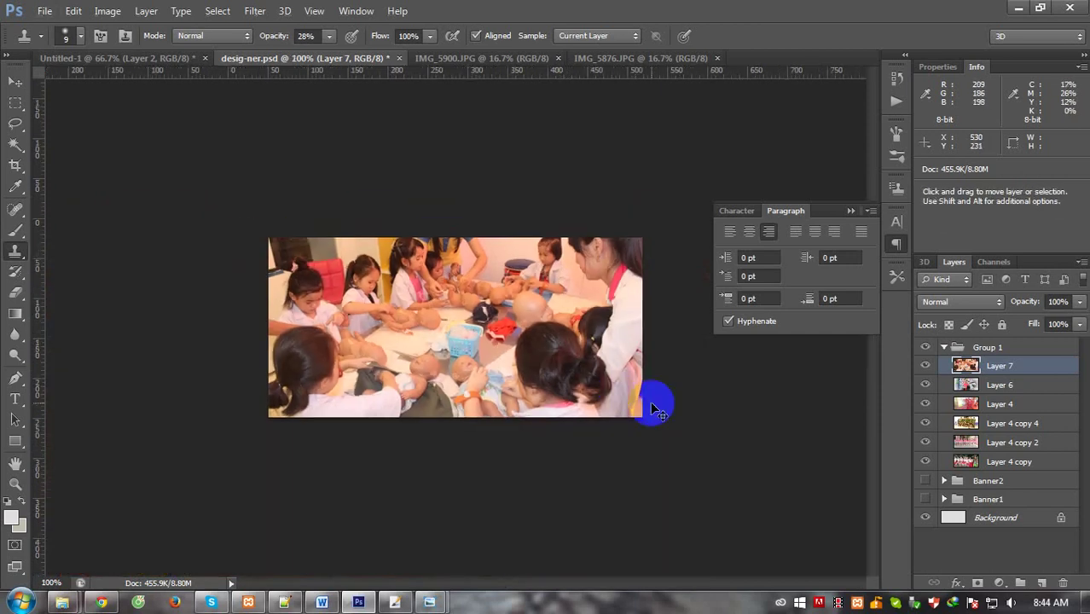
pyautogui.hotkey('ctrl', '-')
pyautogui.hotkey('ctrl', 'm')
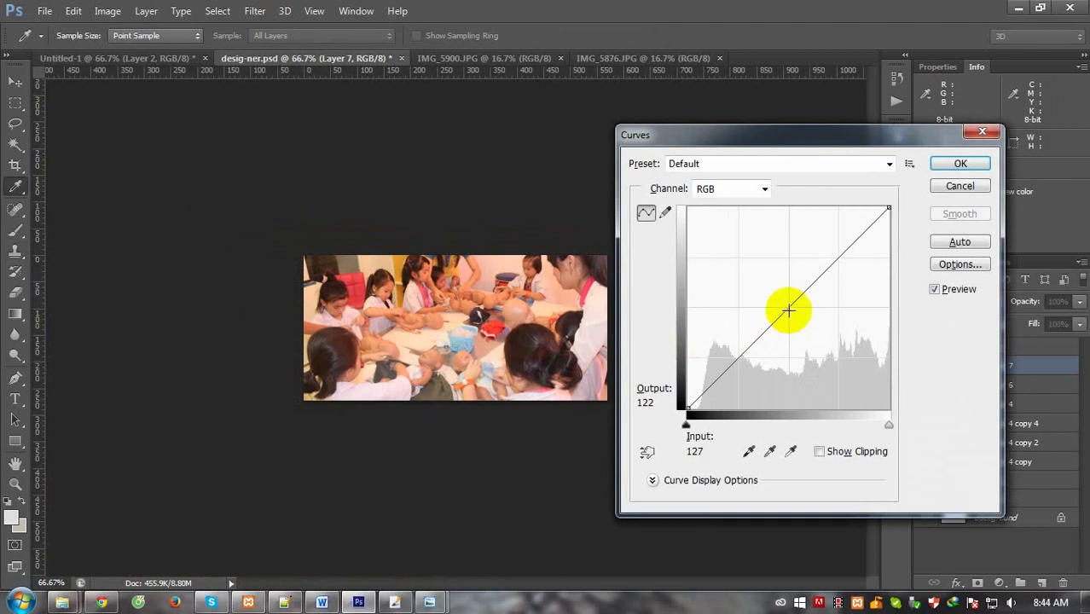
pyautogui.moveTo(788, 311); pyautogui.dragTo(782, 300)
pyautogui.press('Return')
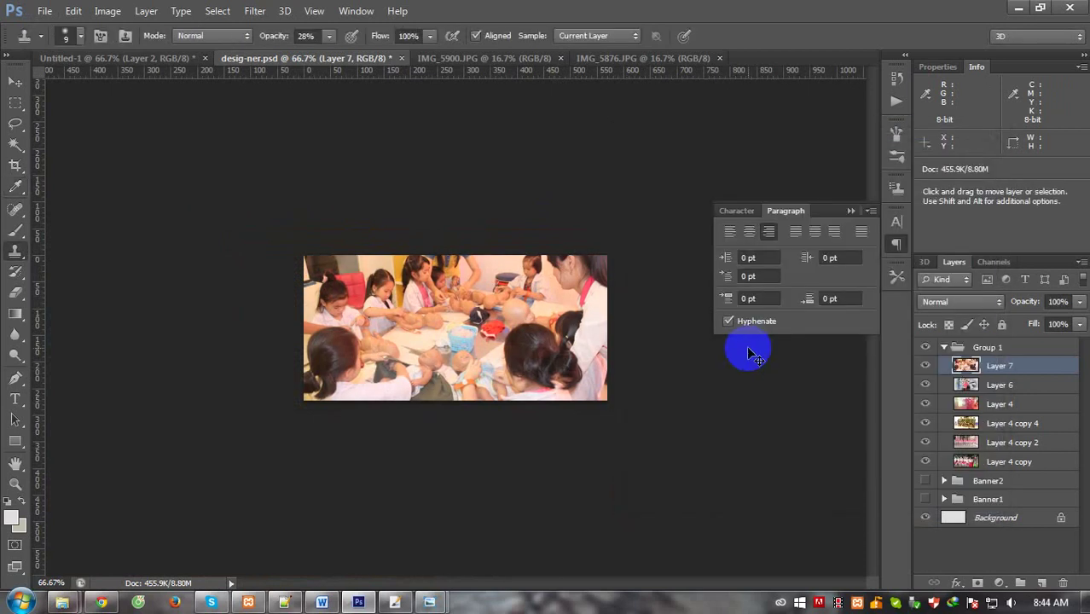
pyautogui.hotkey('ctrl', 'u')
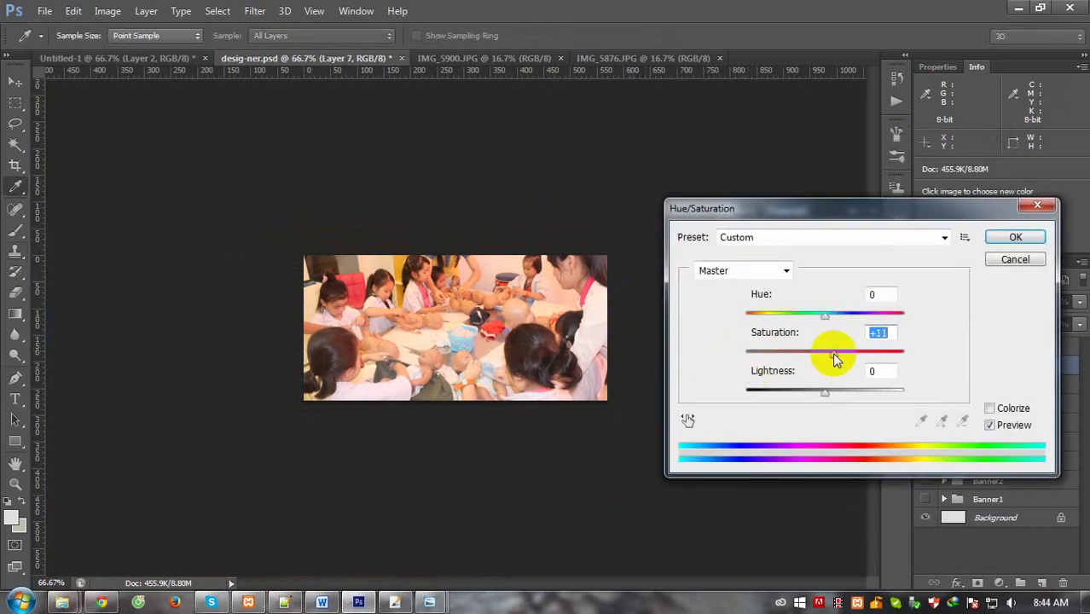
# Apply Saturation +11 and save the banner for web as the next PNG-24 in banner_banmai.
pyautogui.press('Return')
pyautogui.press('s')
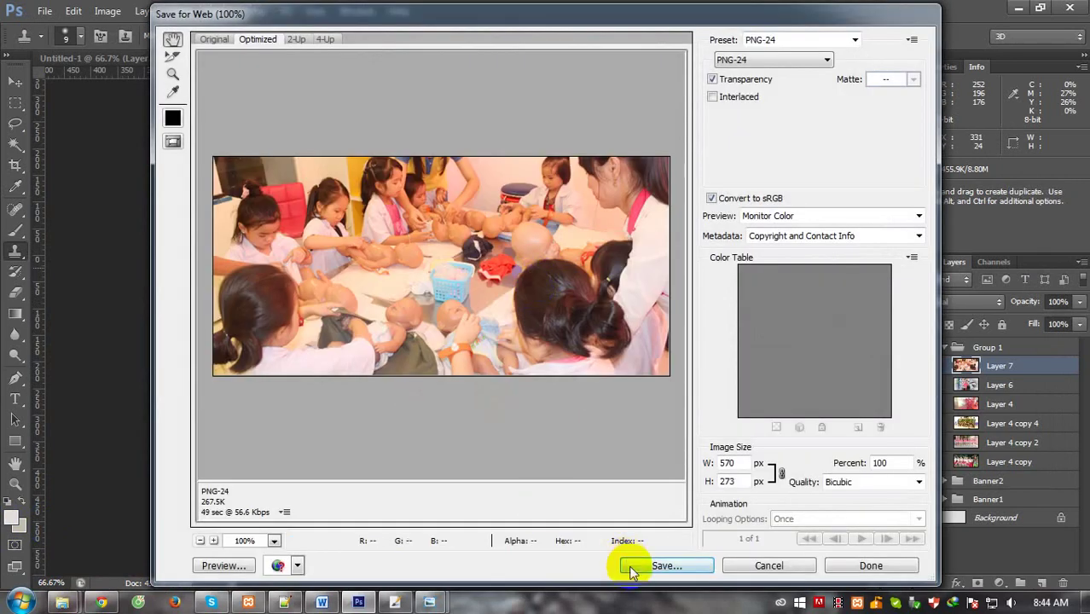
pyautogui.click(640, 566)
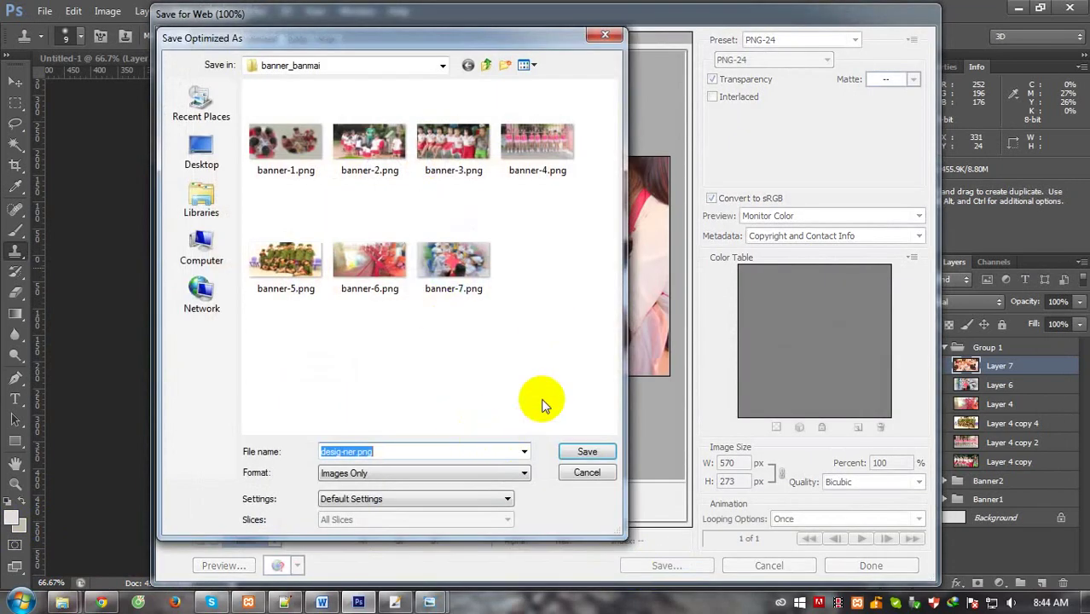
pyautogui.click(454, 281)
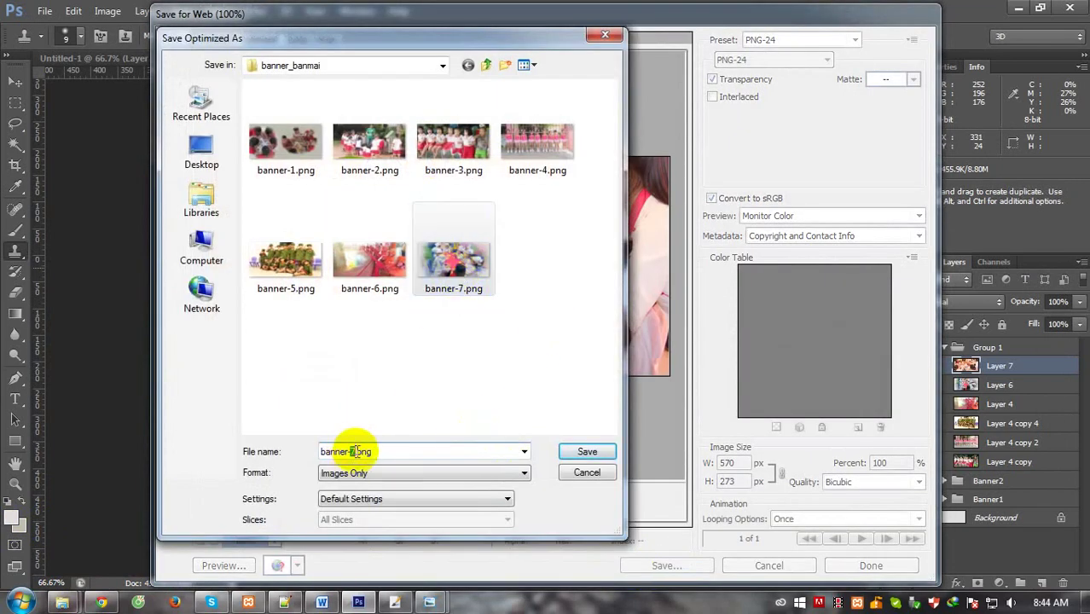
pyautogui.press('Return')
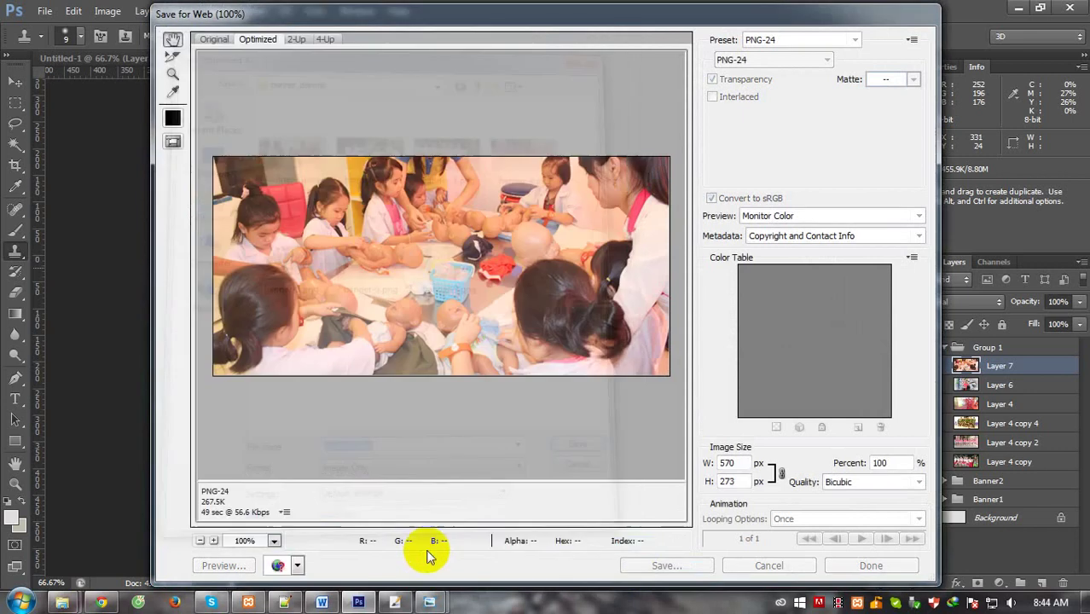
pyautogui.press('super+d')
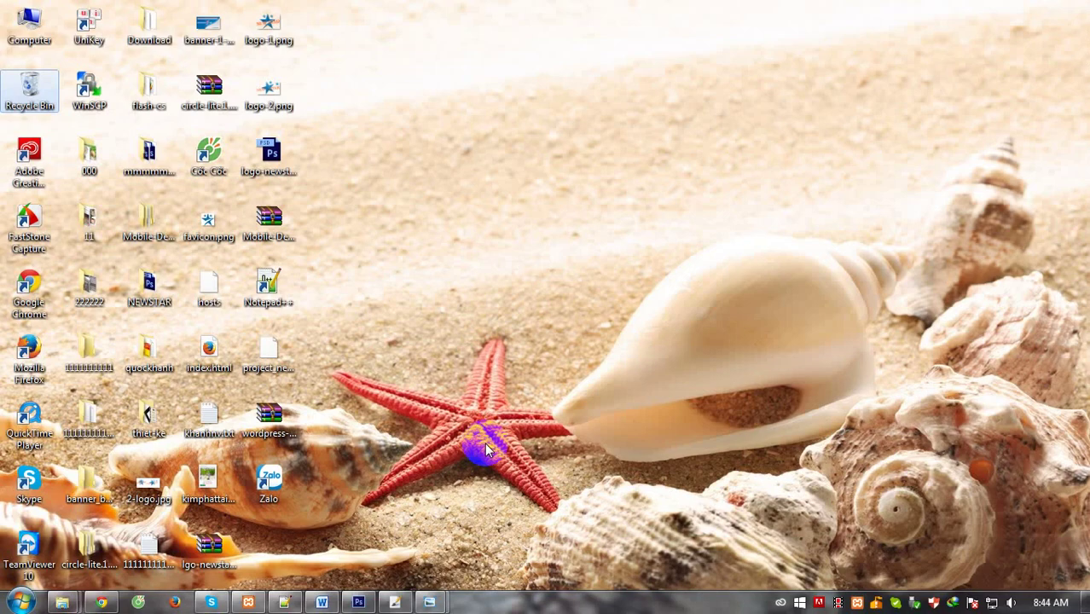
pyautogui.moveTo(62, 602)
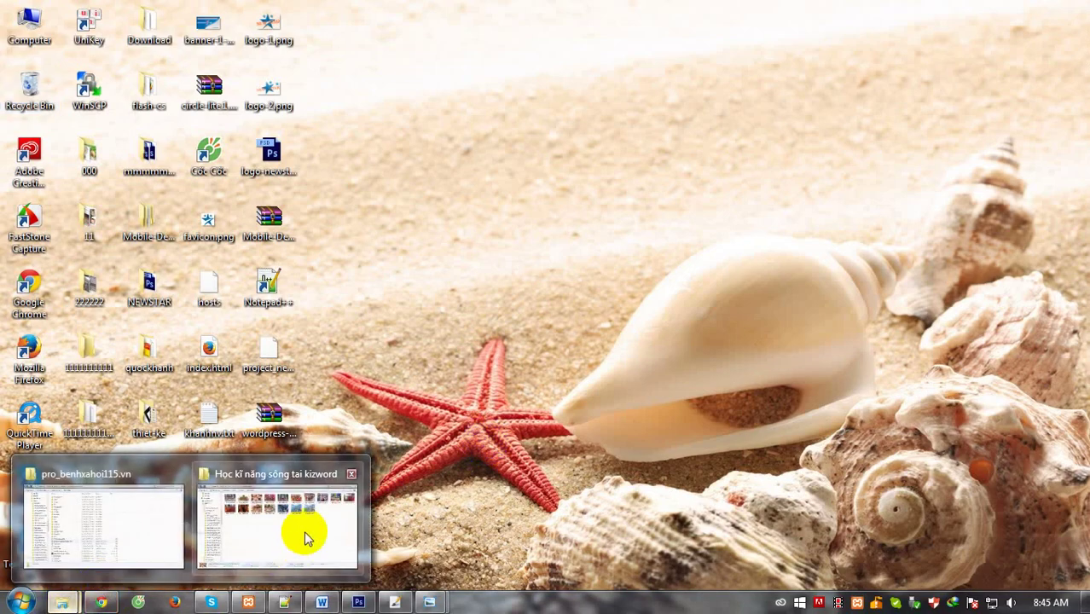
# Browse the class photos folder and open IMG_5857.JPG with Adobe Photoshop CS6.
pyautogui.click(304, 531)
pyautogui.click(585, 336)
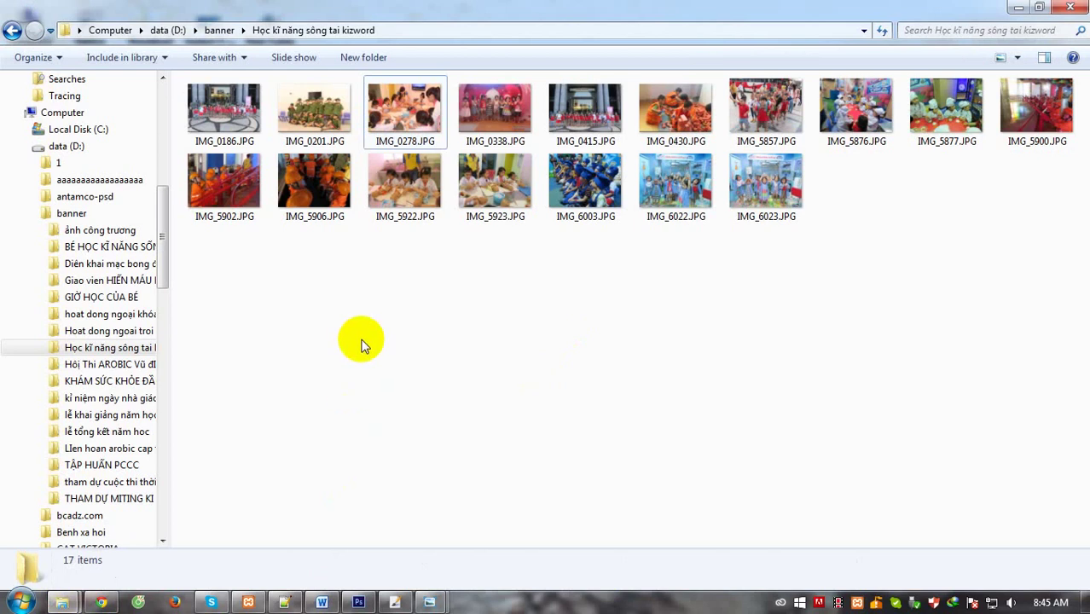
pyautogui.press('Down')
pyautogui.press('Left')
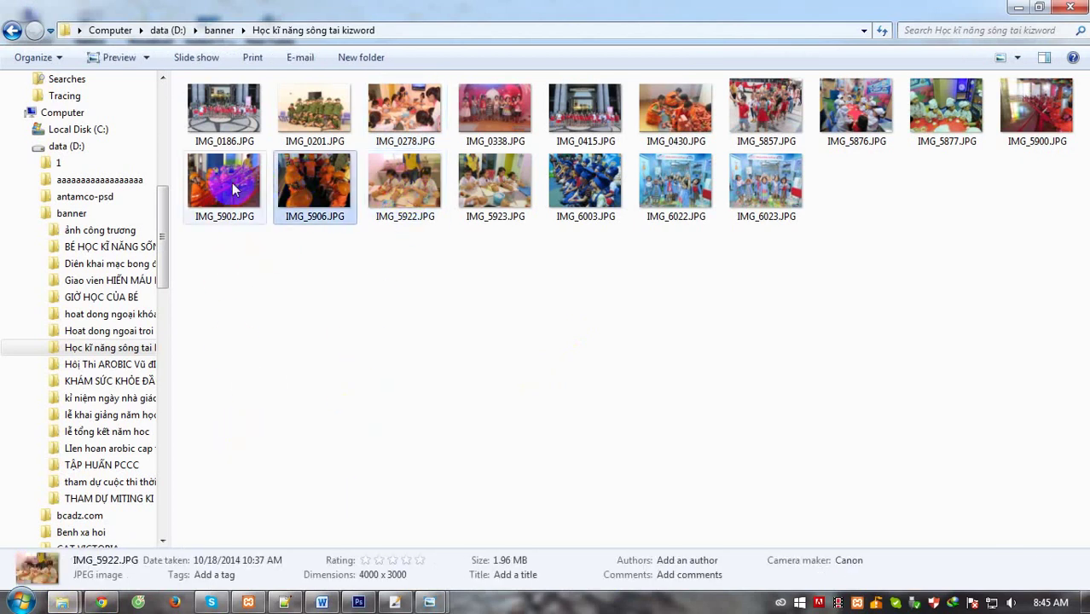
pyautogui.press('Left')
pyautogui.click(776, 116)
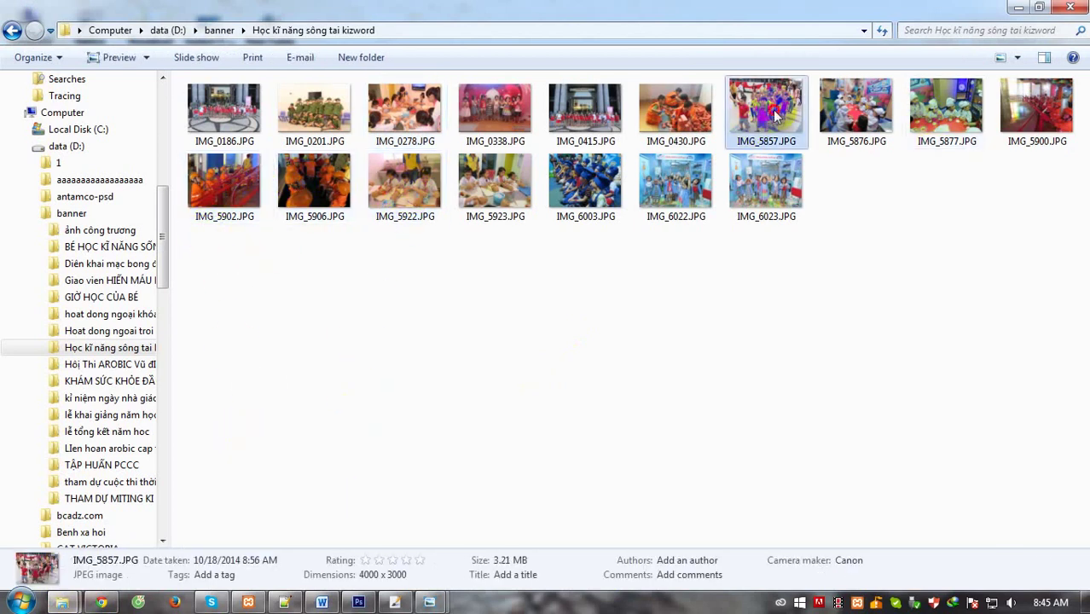
pyautogui.rightClick(770, 99)
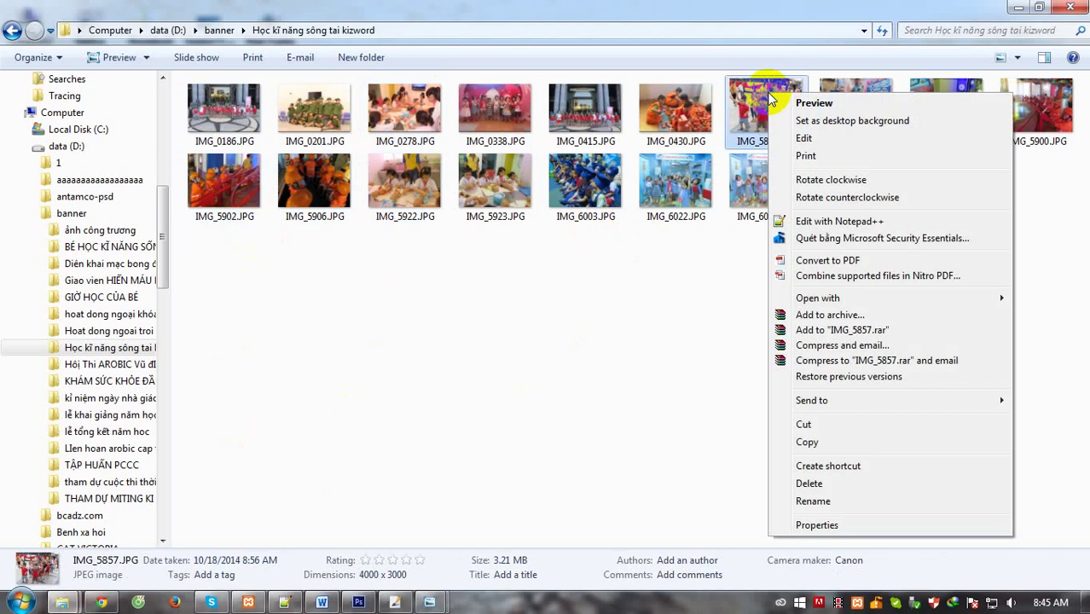
pyautogui.moveTo(817, 297)
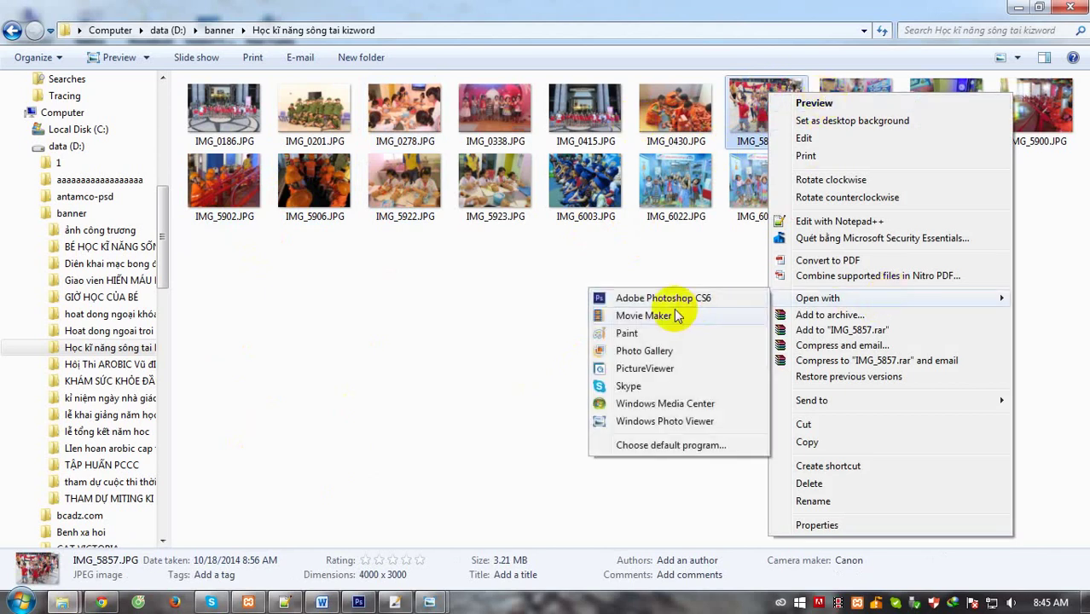
pyautogui.click(661, 298)
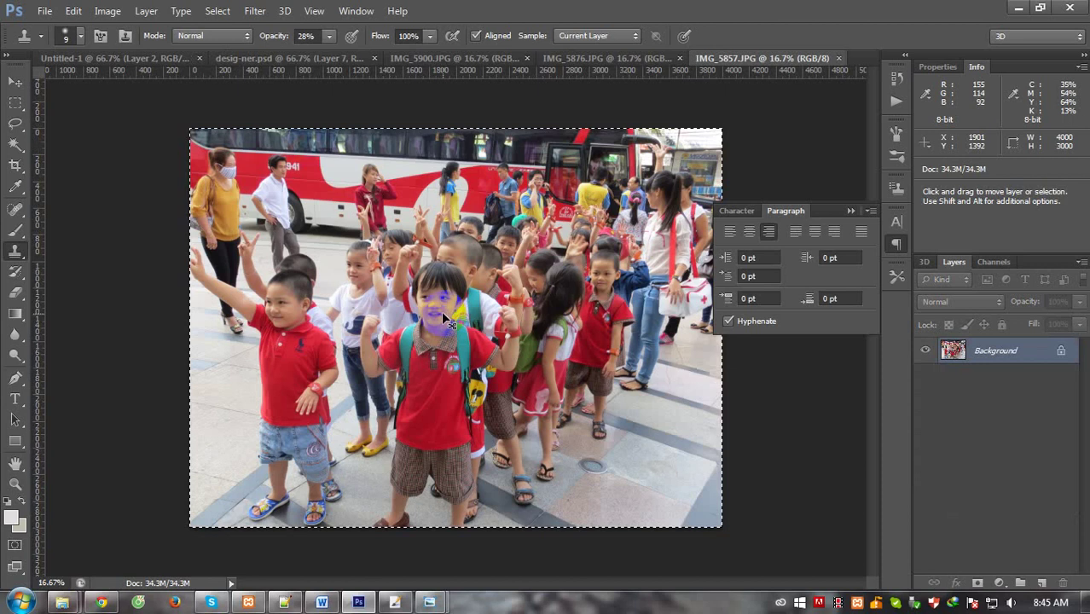
# Paste the IMG_5857 photo into the banner and shrink it to roughly 17%.
pyautogui.hotkey('ctrl', 'Tab')
pyautogui.hotkey('ctrl', 'Tab')
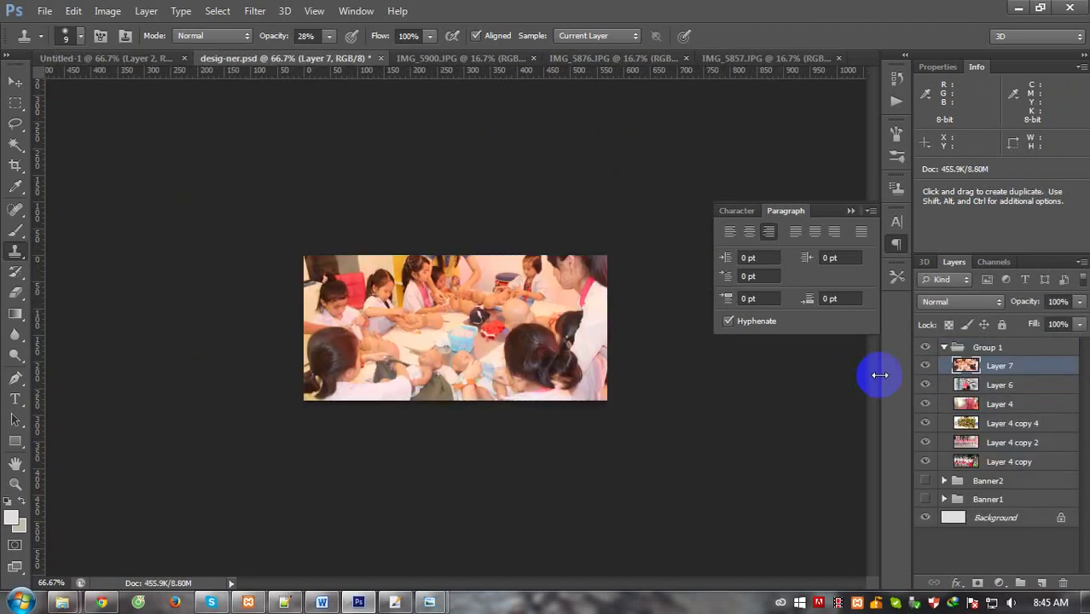
pyautogui.hotkey('ctrl', 'v')
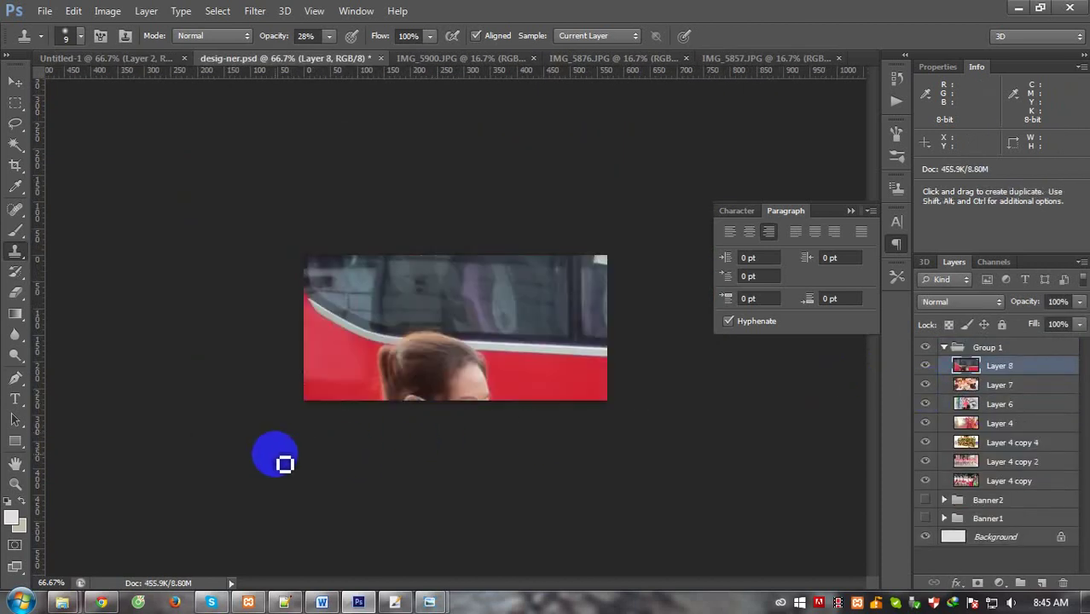
pyautogui.hotkey('ctrl', '-')
pyautogui.hotkey('ctrl', '-')
pyautogui.hotkey('ctrl', '-')
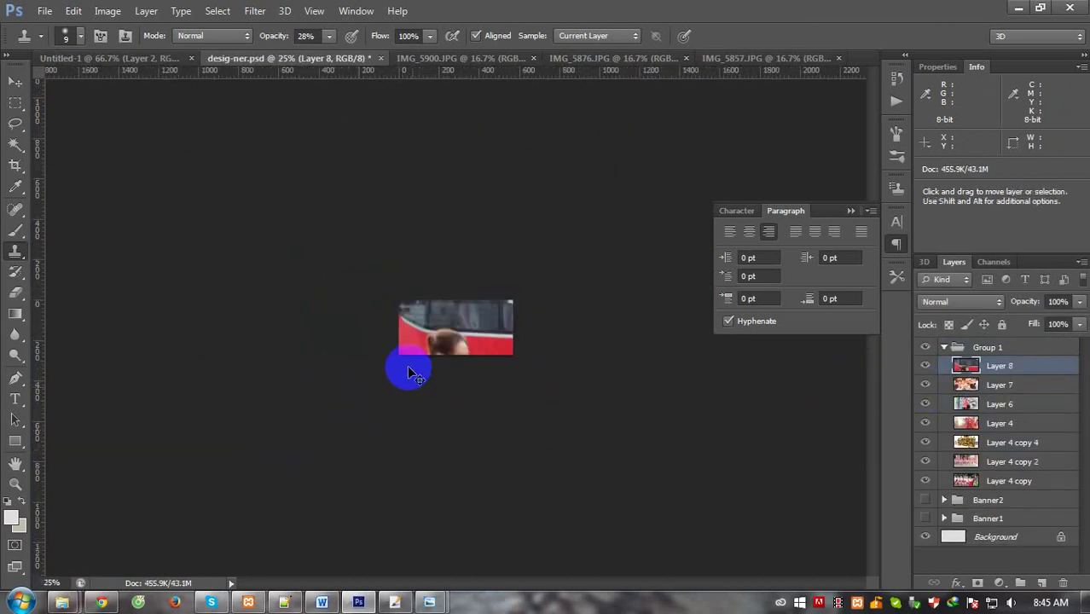
pyautogui.hotkey('ctrl', 't')
pyautogui.moveTo(461, 365); pyautogui.dragTo(372, 292)
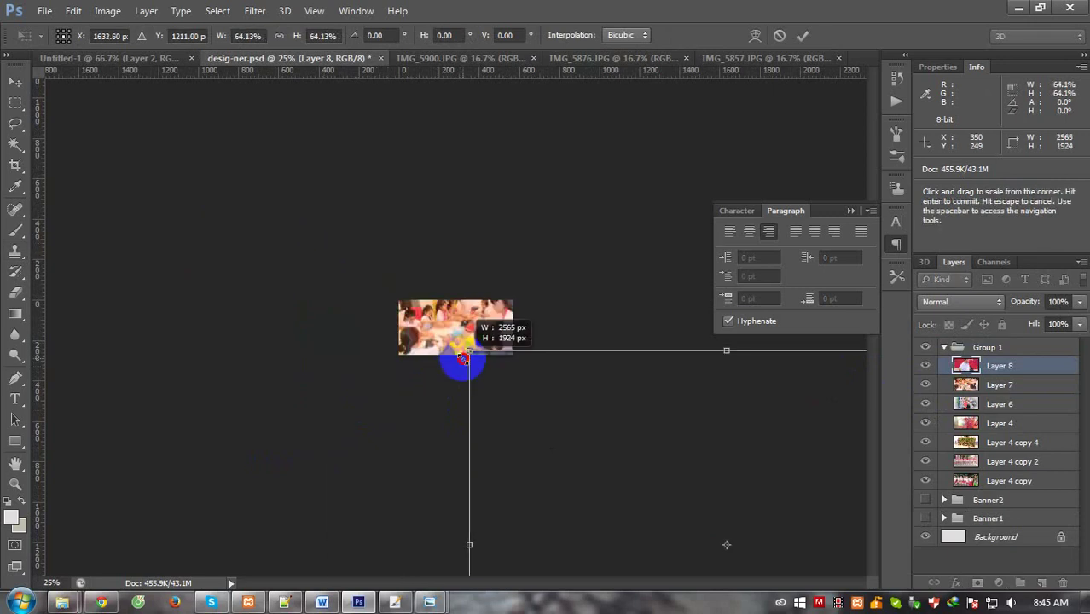
pyautogui.moveTo(325, 242)
pyautogui.mouseDown()
pyautogui.moveTo(217, 200)
pyautogui.moveTo(360, 302)
pyautogui.mouseUp()
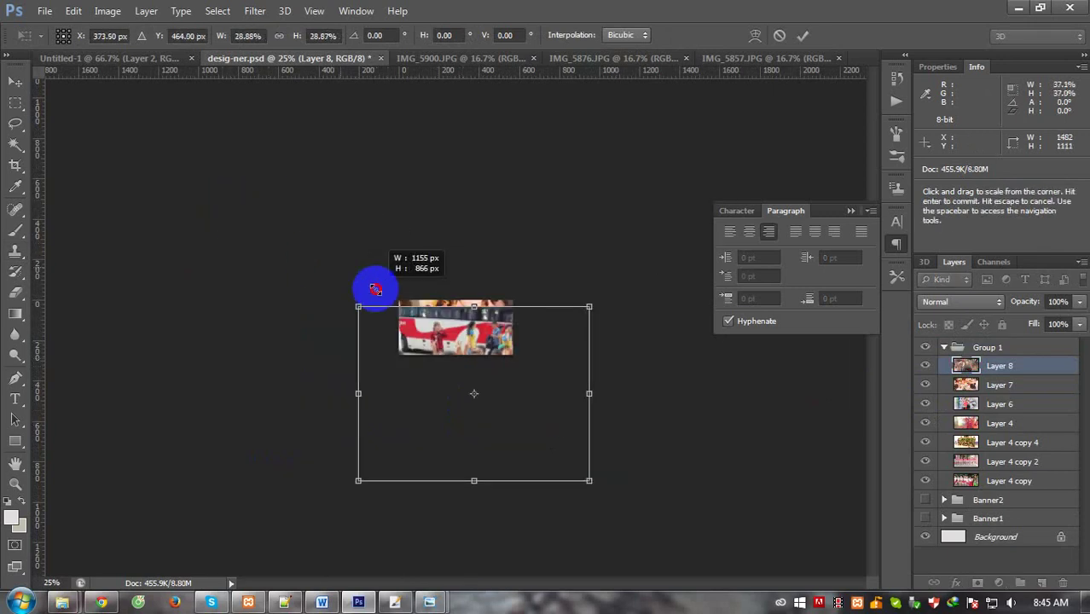
pyautogui.moveTo(416, 340); pyautogui.dragTo(402, 292)
pyautogui.moveTo(344, 254); pyautogui.dragTo(388, 288)
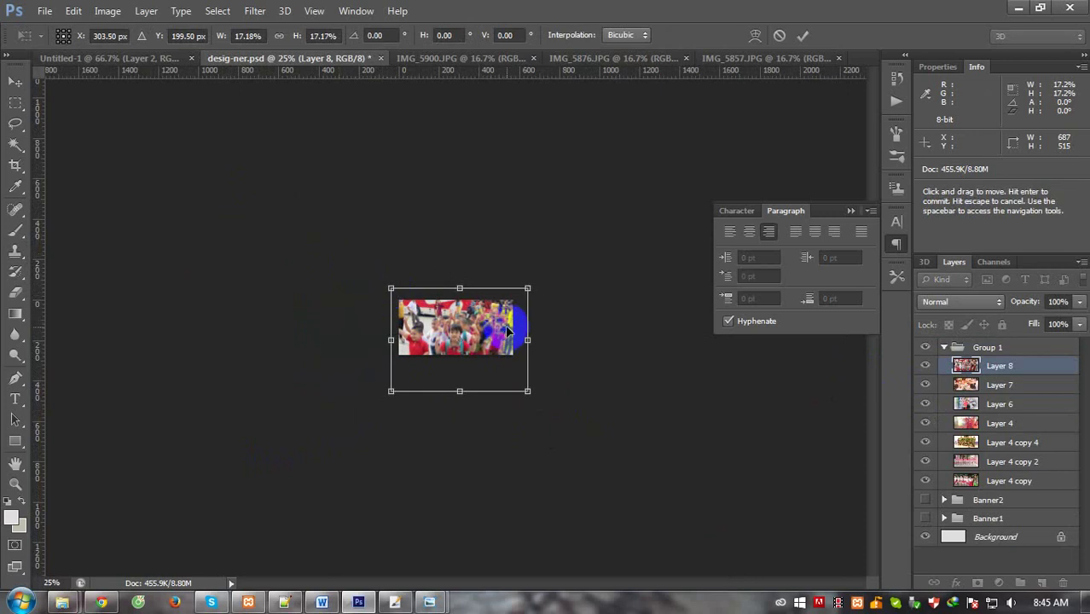
pyautogui.press('Return')
# Rescale Layer 8 to about 85% and position it to fill the banner frame.
pyautogui.press('s')
pyautogui.hotkey('ctrl', '+')
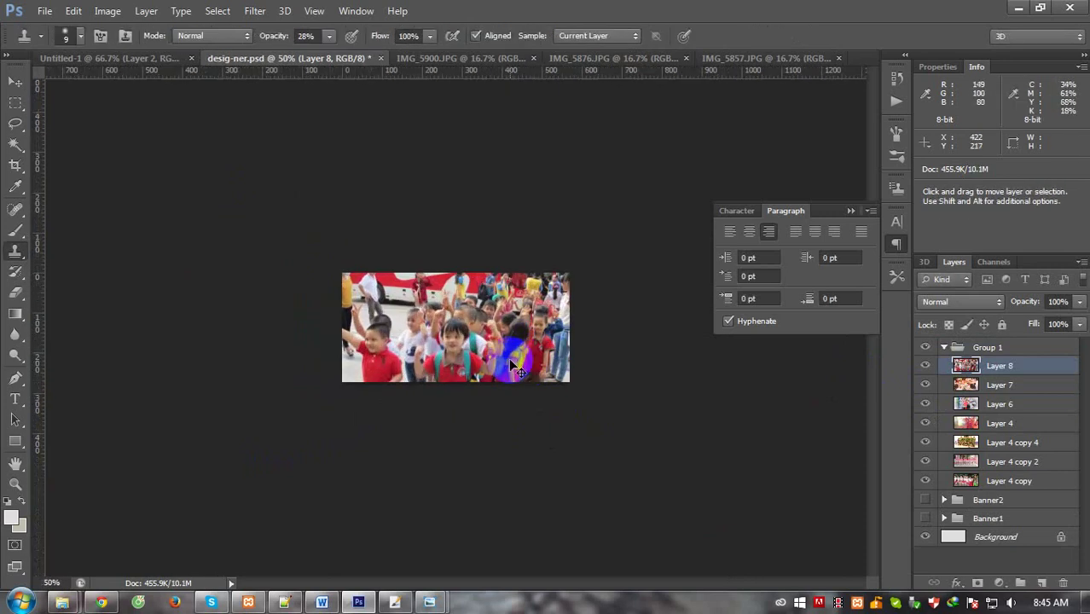
pyautogui.hotkey('ctrl', '+')
pyautogui.hotkey('ctrl', 't')
pyautogui.moveTo(447, 346); pyautogui.dragTo(435, 318)
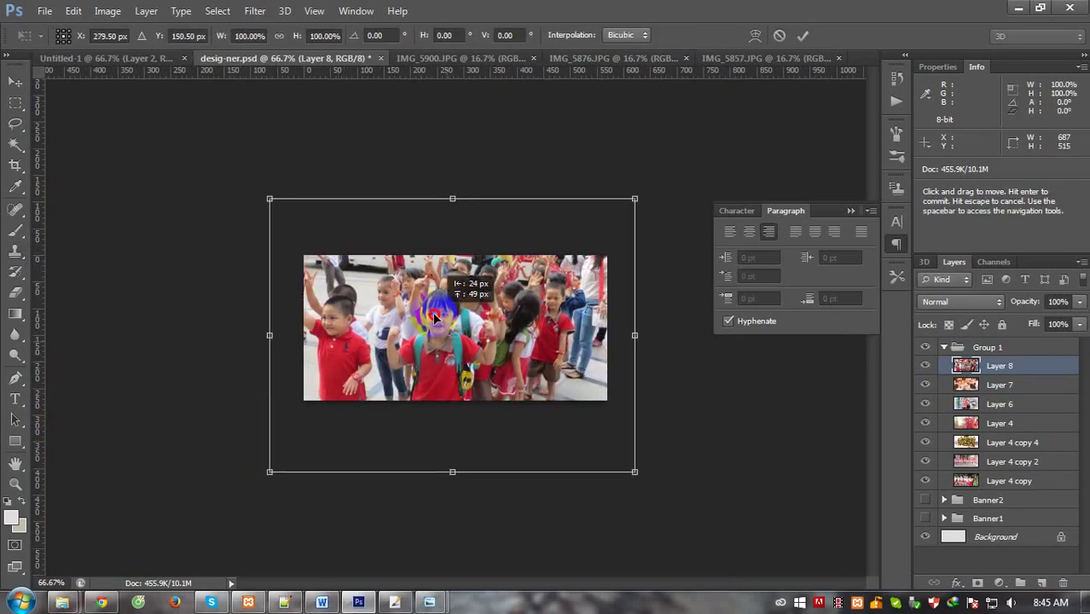
pyautogui.moveTo(270, 199); pyautogui.dragTo(296, 215)
pyautogui.moveTo(431, 341); pyautogui.dragTo(443, 342)
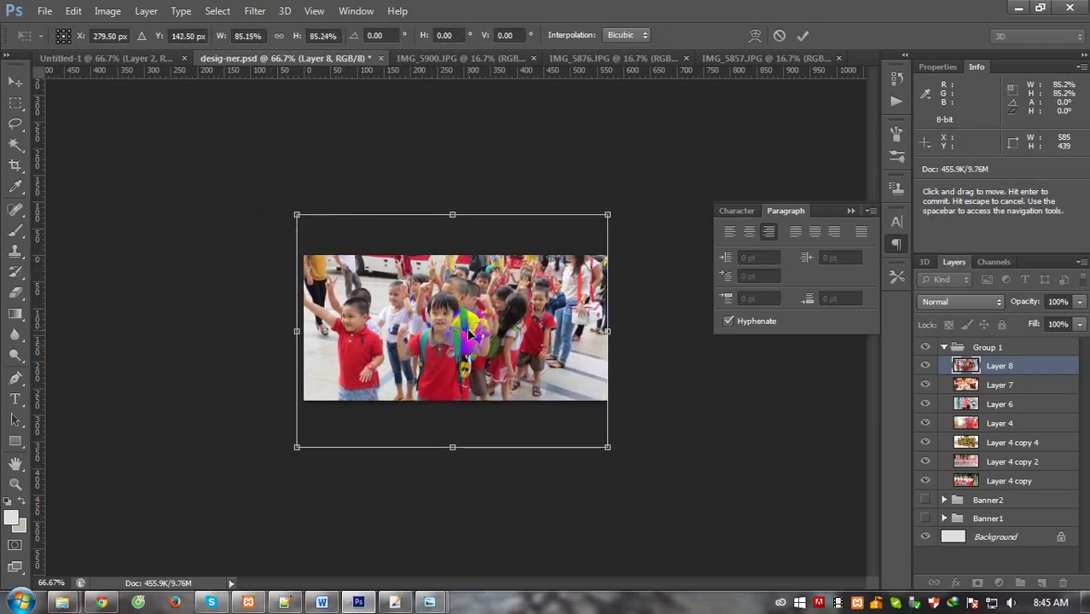
pyautogui.press('Return')
pyautogui.press('s')
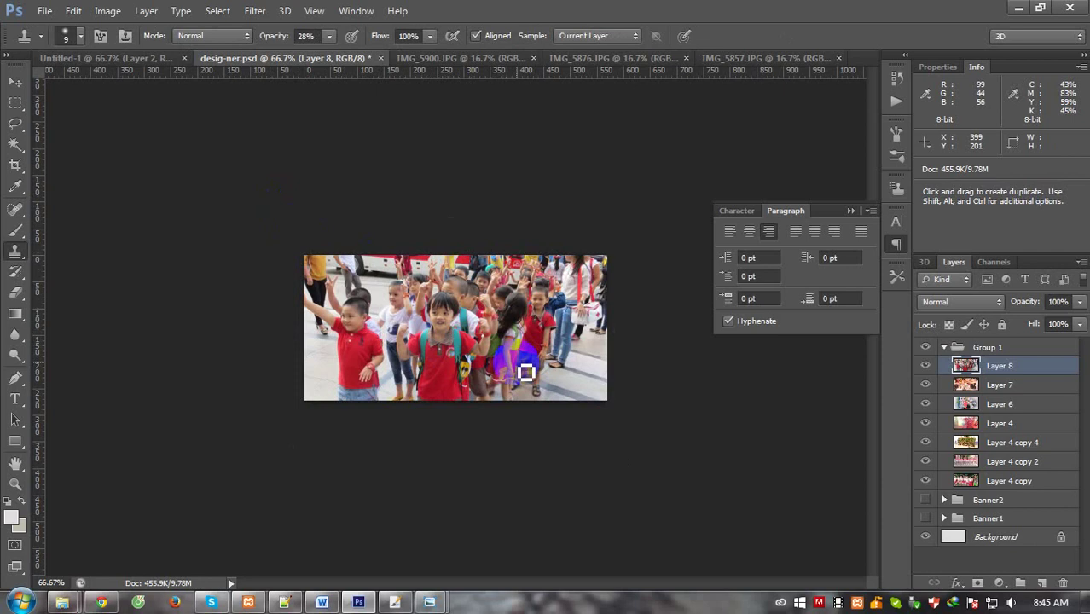
pyautogui.hotkey('ctrl', '+')
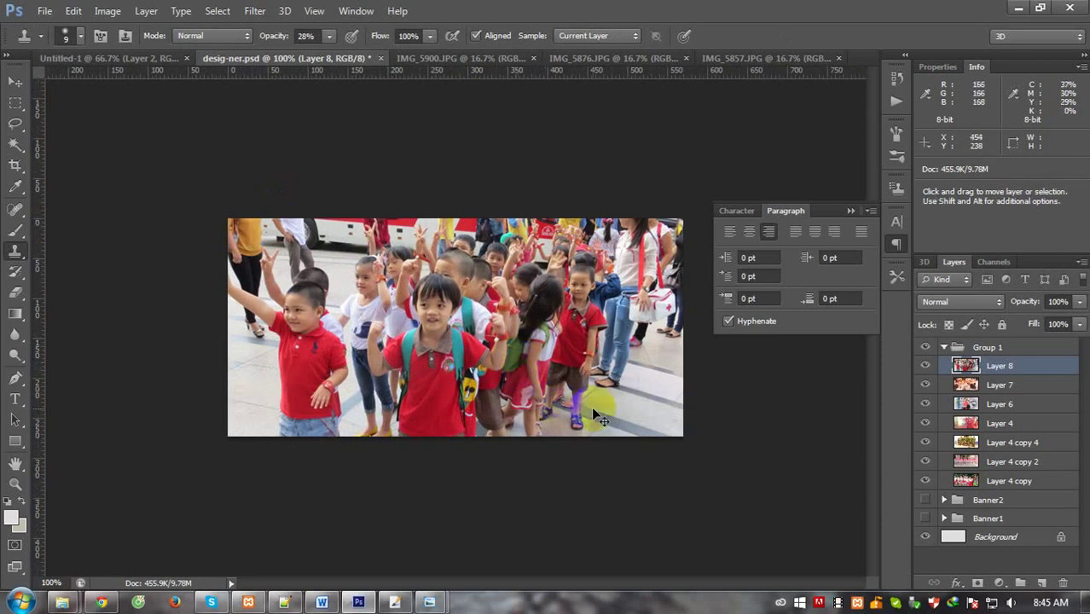
pyautogui.hotkey('ctrl', 'l')
# Brighten highlights with Levels (white point 223) and save for web as banner-9.png.
pyautogui.moveTo(913, 293); pyautogui.dragTo(881, 292)
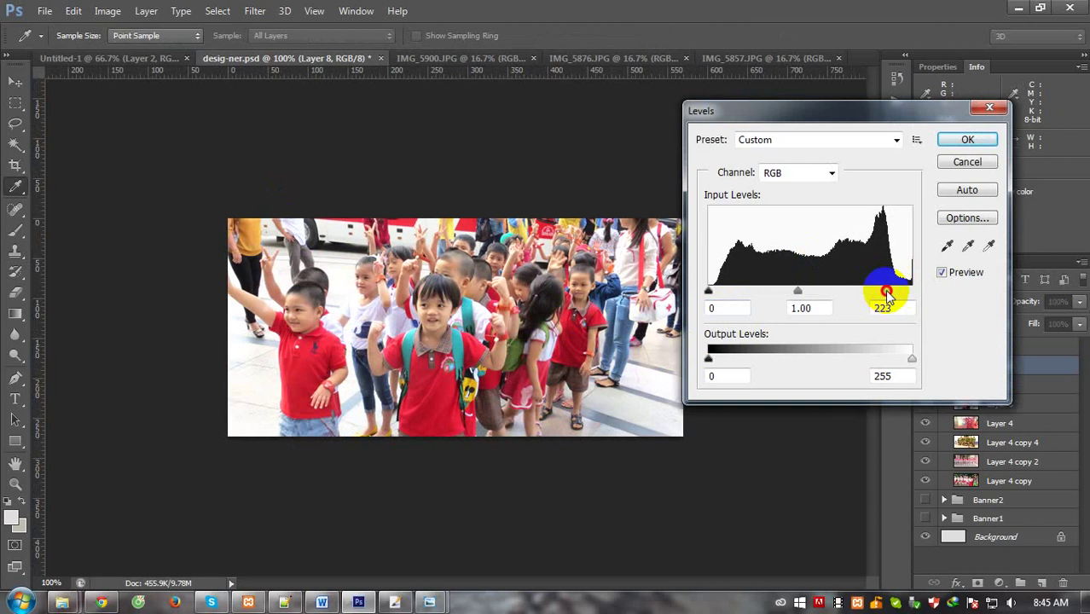
pyautogui.press('Return')
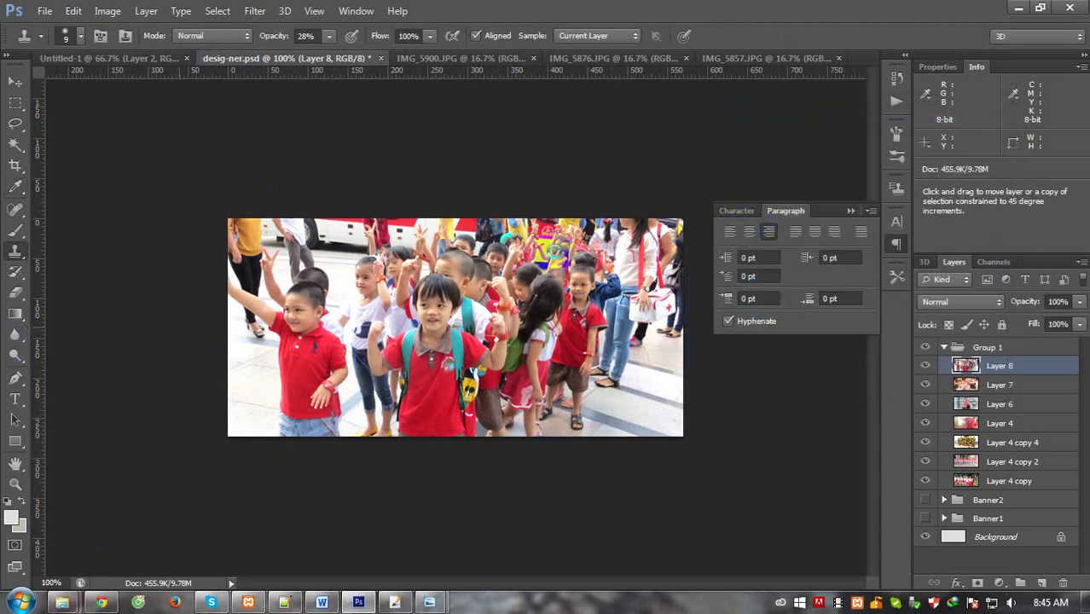
pyautogui.hotkey('ctrl', 'alt', 'shift', 's')
pyautogui.click(678, 565)
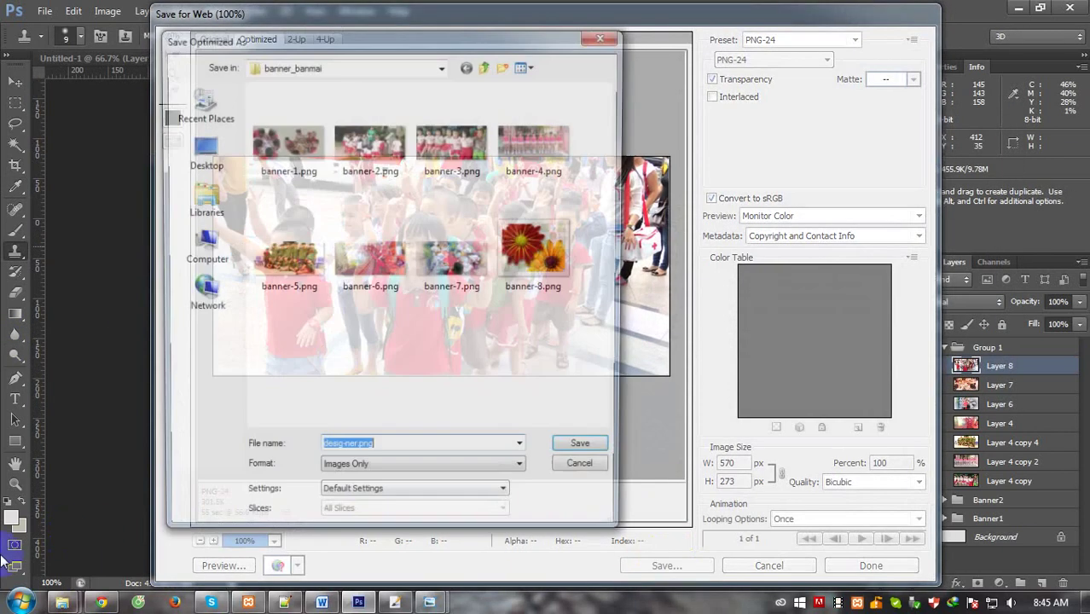
pyautogui.click(516, 273)
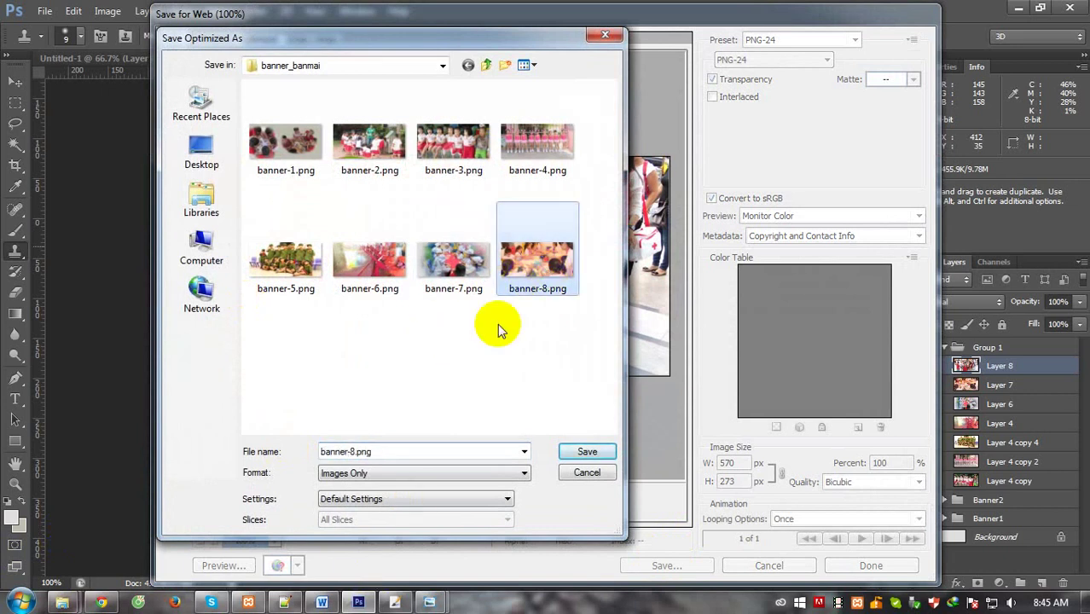
pyautogui.click(354, 453)
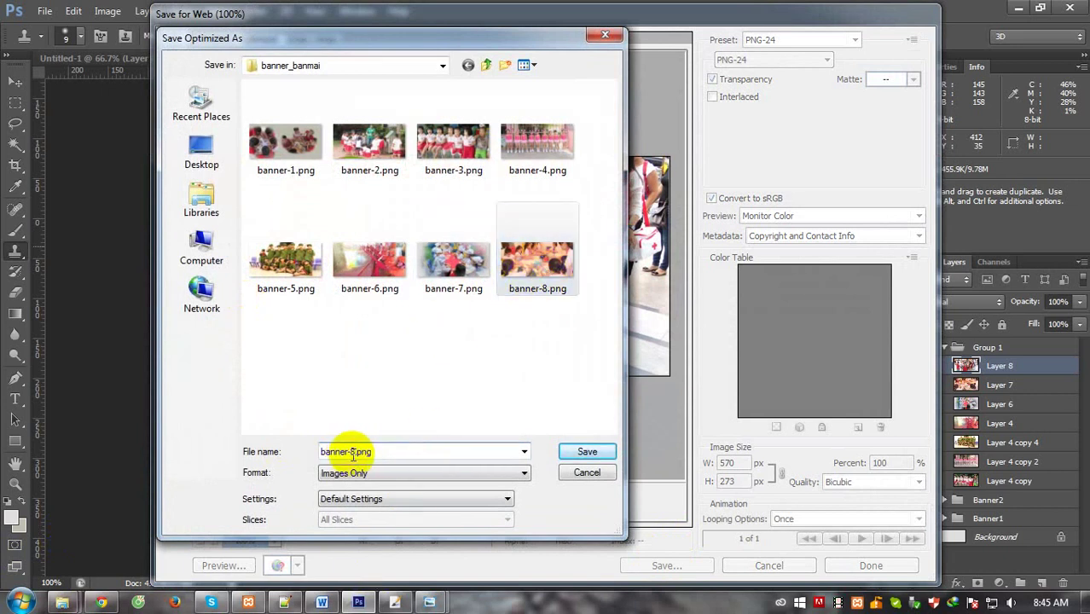
pyautogui.write('9')
pyautogui.press('Return')
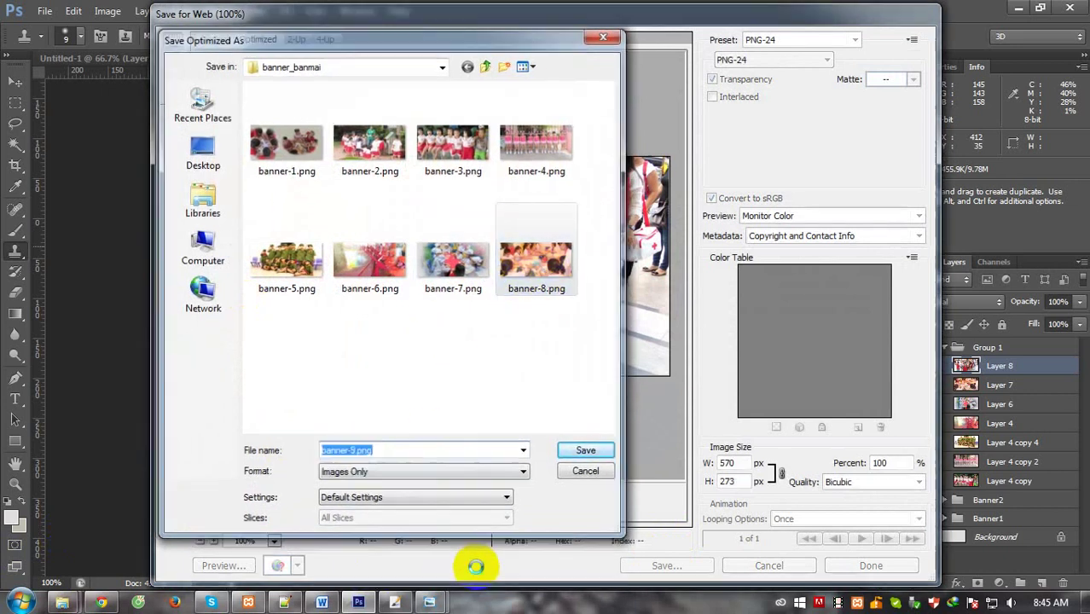
pyautogui.press('super+d')
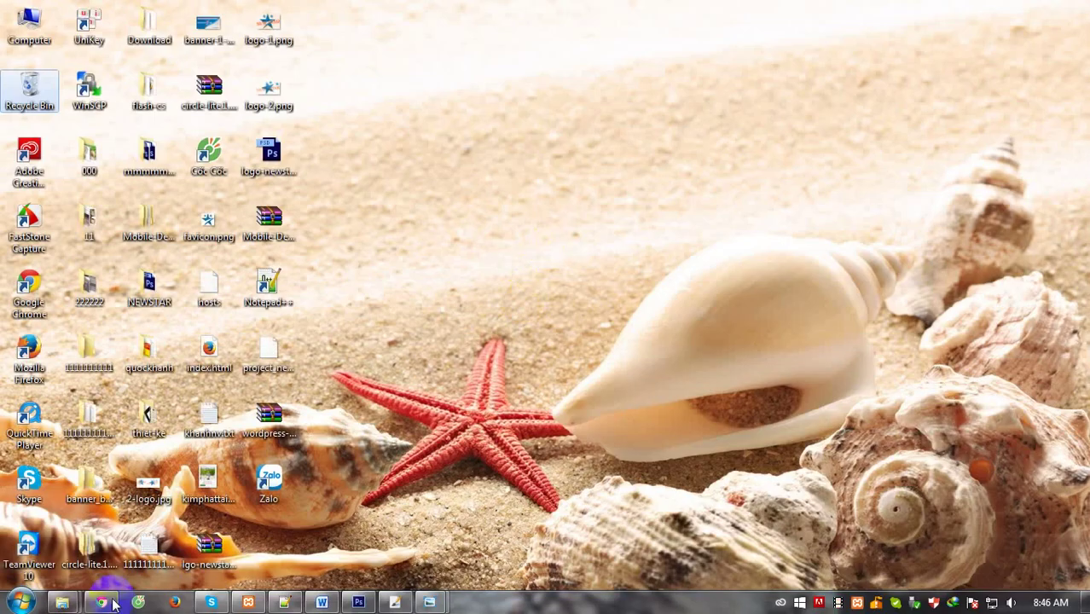
# Preview IMG_0430 from the class photos folder in the photo viewer, then close it.
pyautogui.click(329, 503)
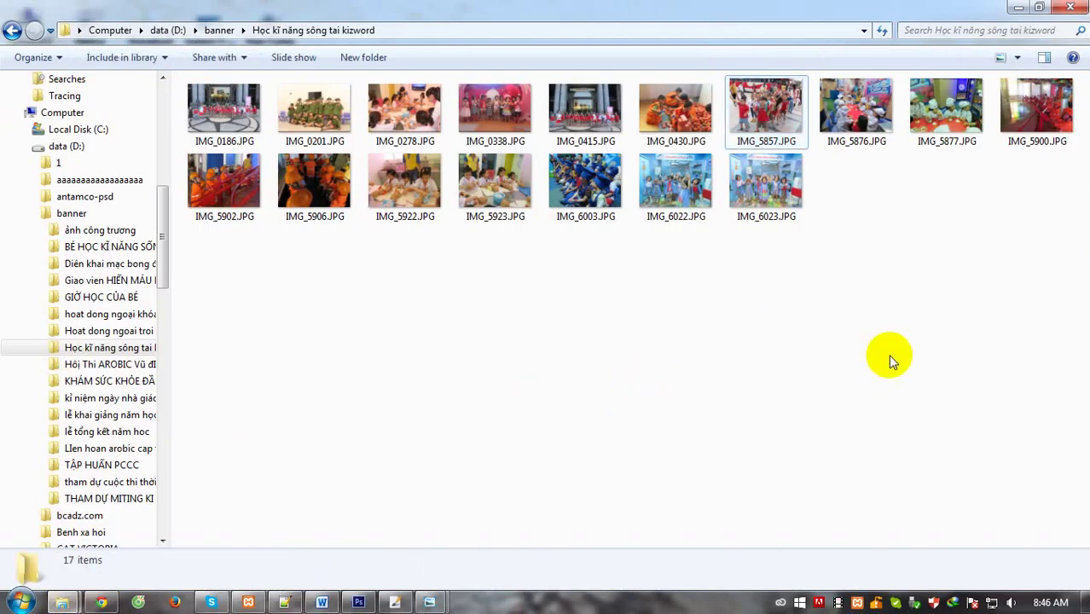
pyautogui.click(682, 115)
pyautogui.rightClick(673, 116)
pyautogui.click(708, 127)
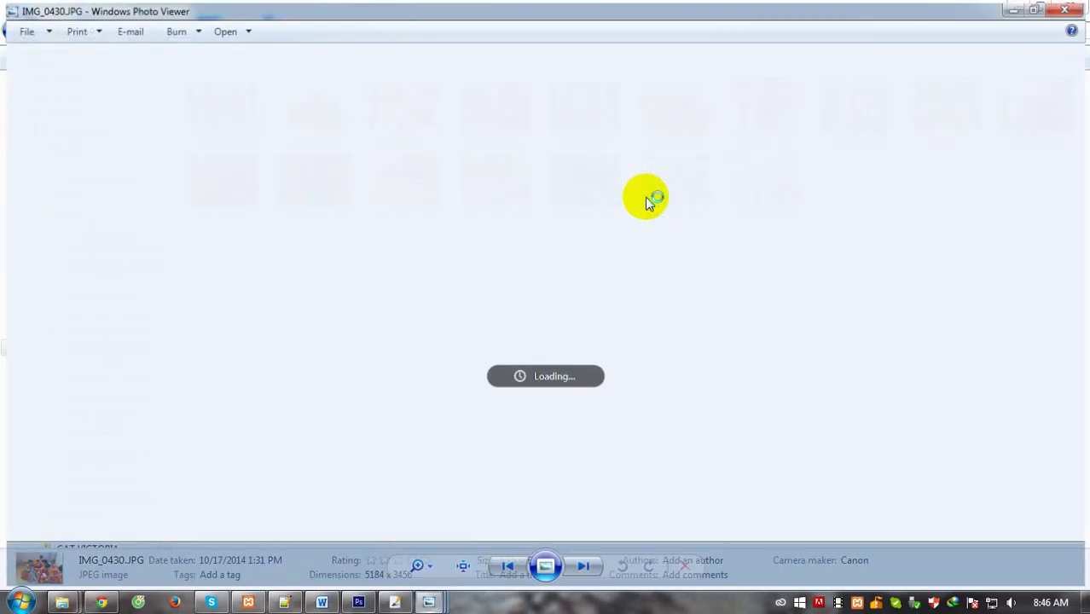
pyautogui.rightClick(713, 270)
pyautogui.moveTo(810, 281)
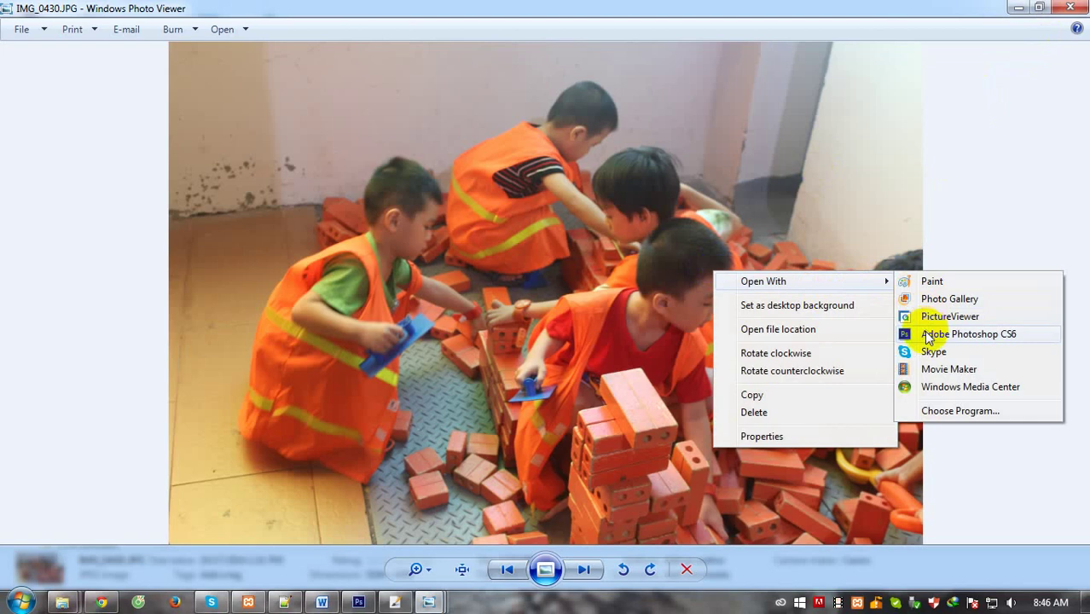
pyautogui.click(1071, 8)
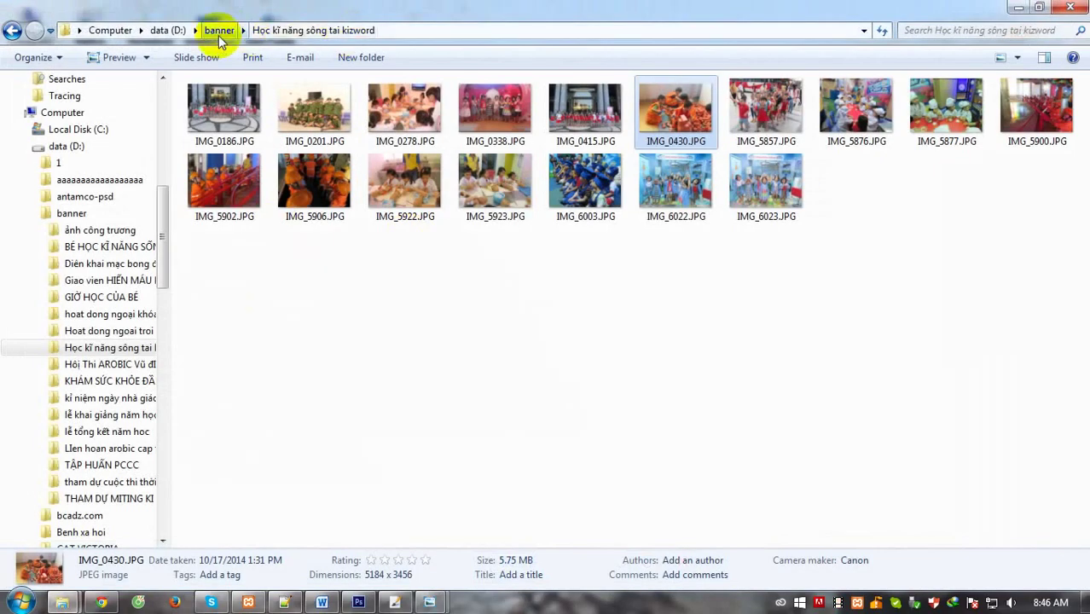
# Go to the quận 9 fashion contest folder and open the BÉ THAM DỰ photo in Photoshop.
pyautogui.click(218, 31)
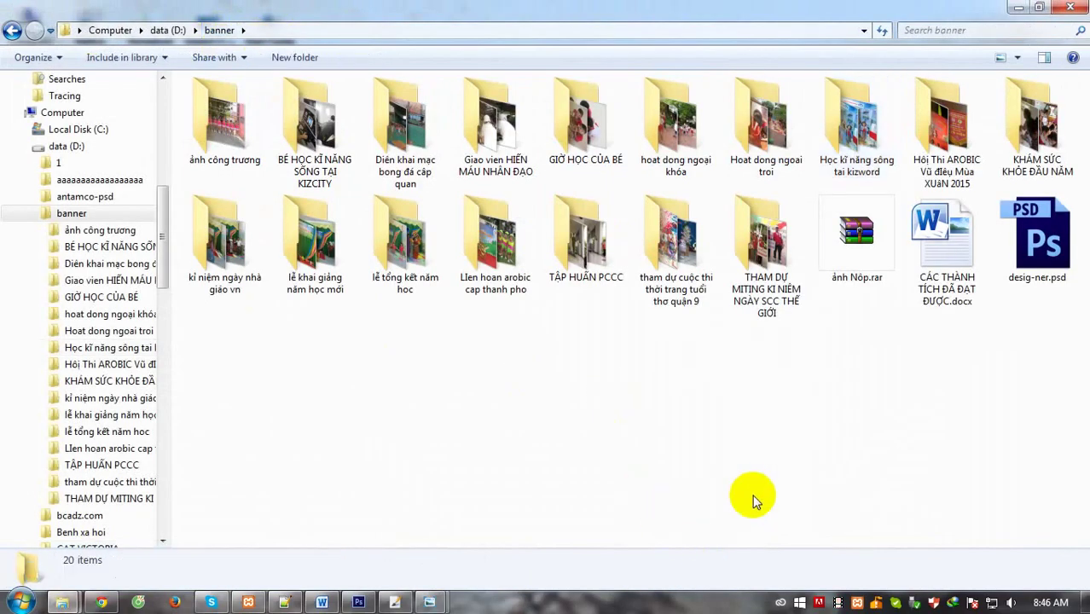
pyautogui.click(374, 465)
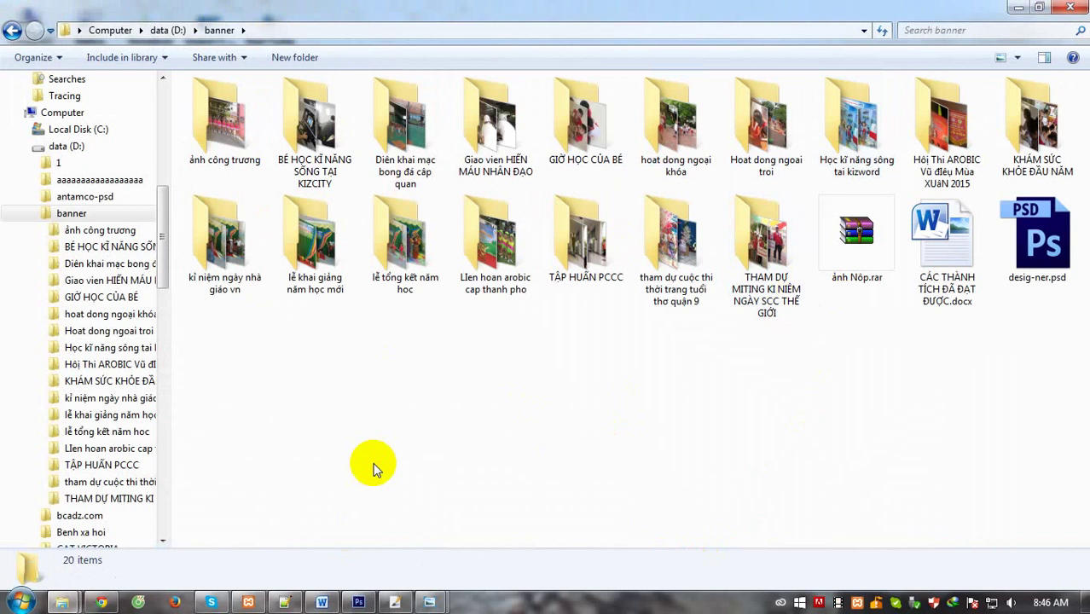
pyautogui.doubleClick(655, 239)
pyautogui.click(232, 128)
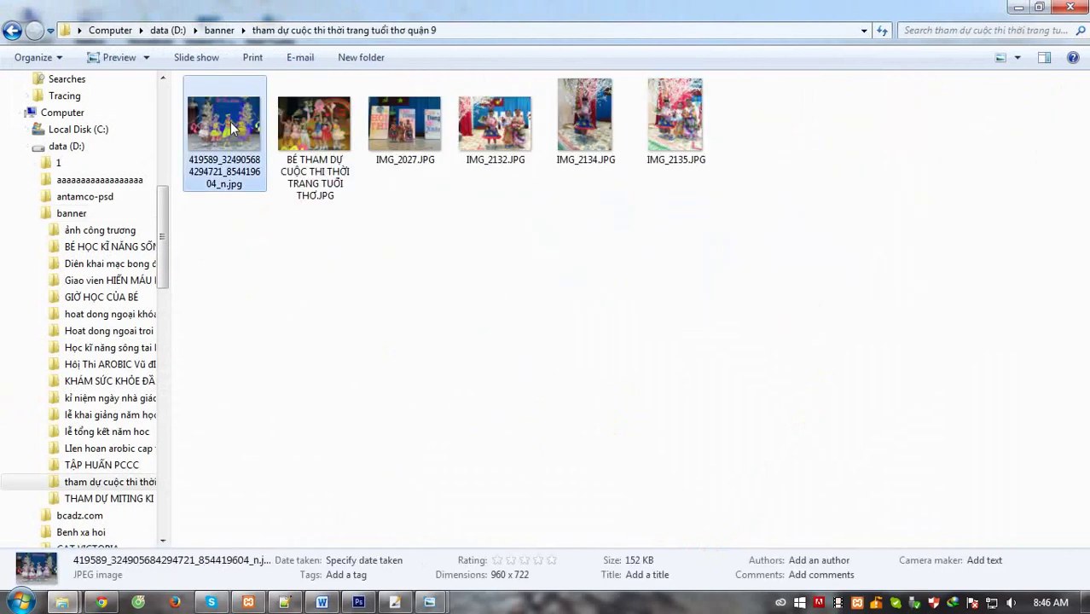
pyautogui.click(301, 129)
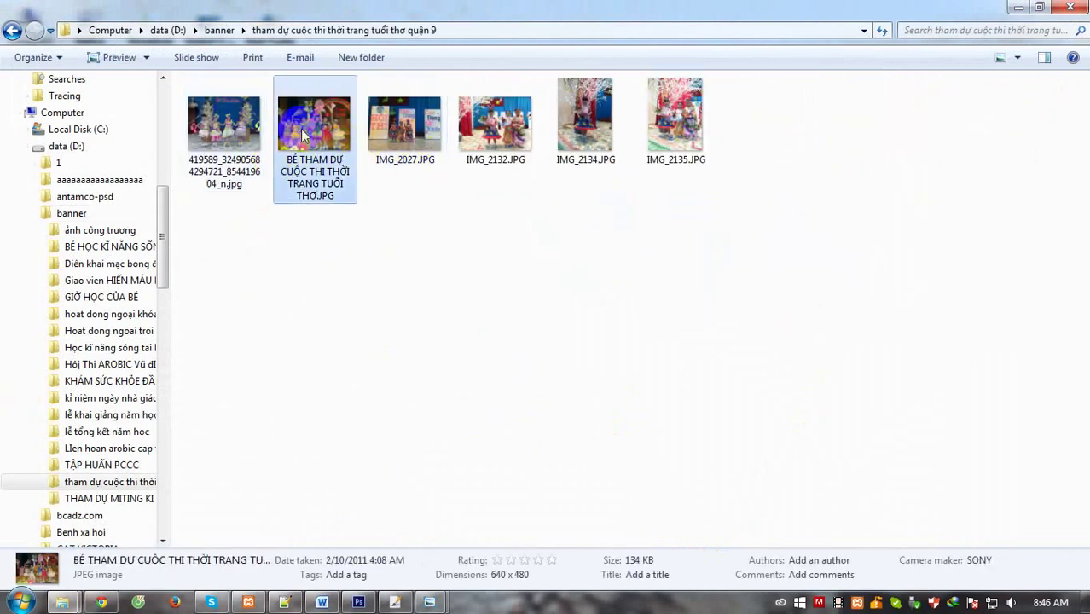
pyautogui.rightClick(300, 129)
pyautogui.moveTo(350, 334)
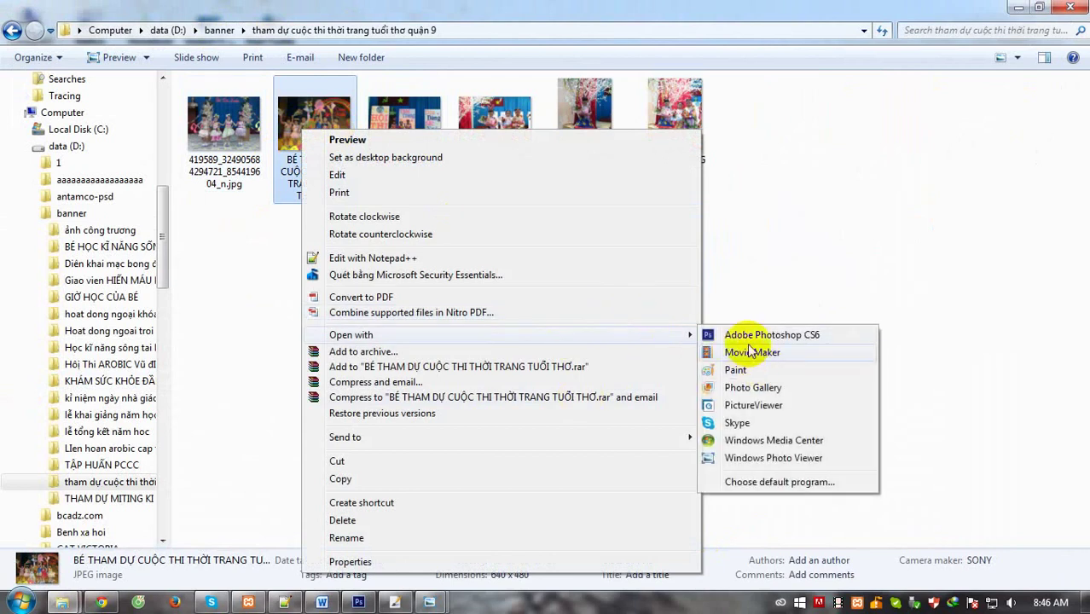
pyautogui.click(749, 336)
# Paste the fashion-contest photo into the banner as Layer 9.
pyautogui.hotkey('ctrl', 'a')
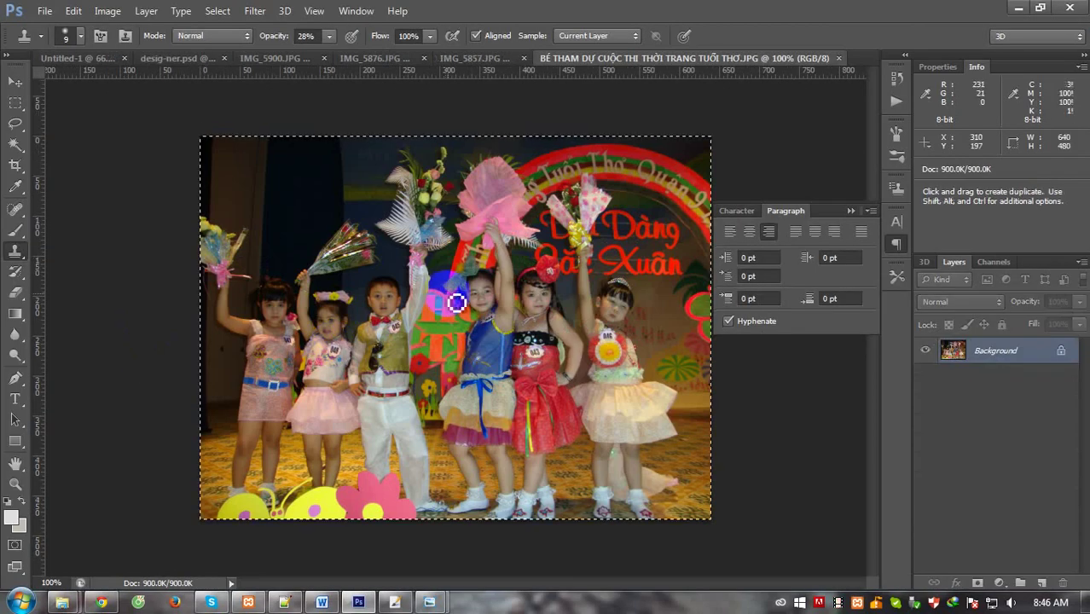
pyautogui.hotkey('ctrl', 'w')
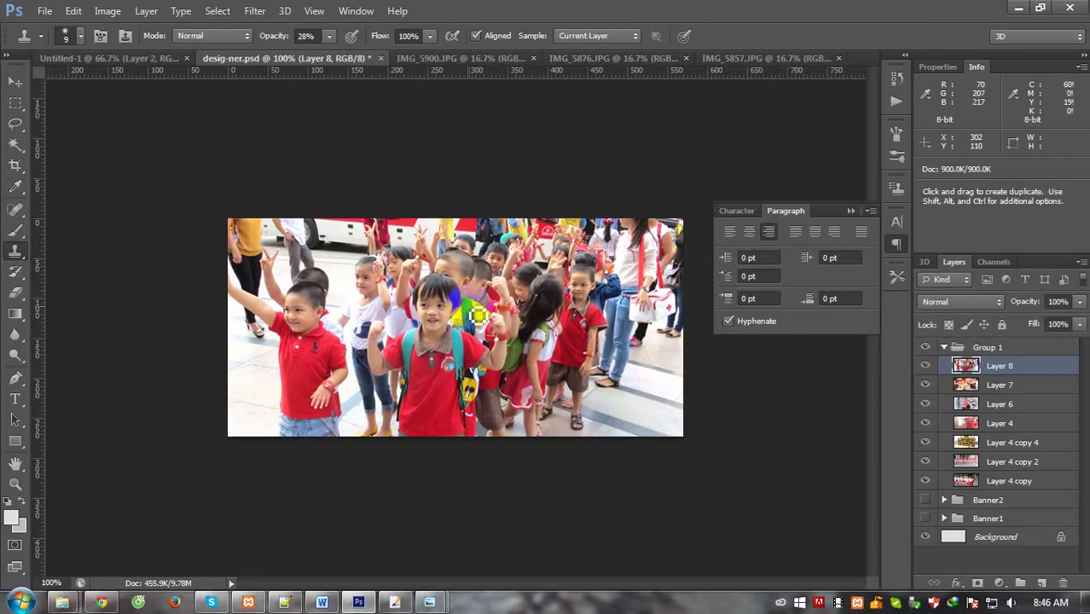
pyautogui.hotkey('ctrl', 'v')
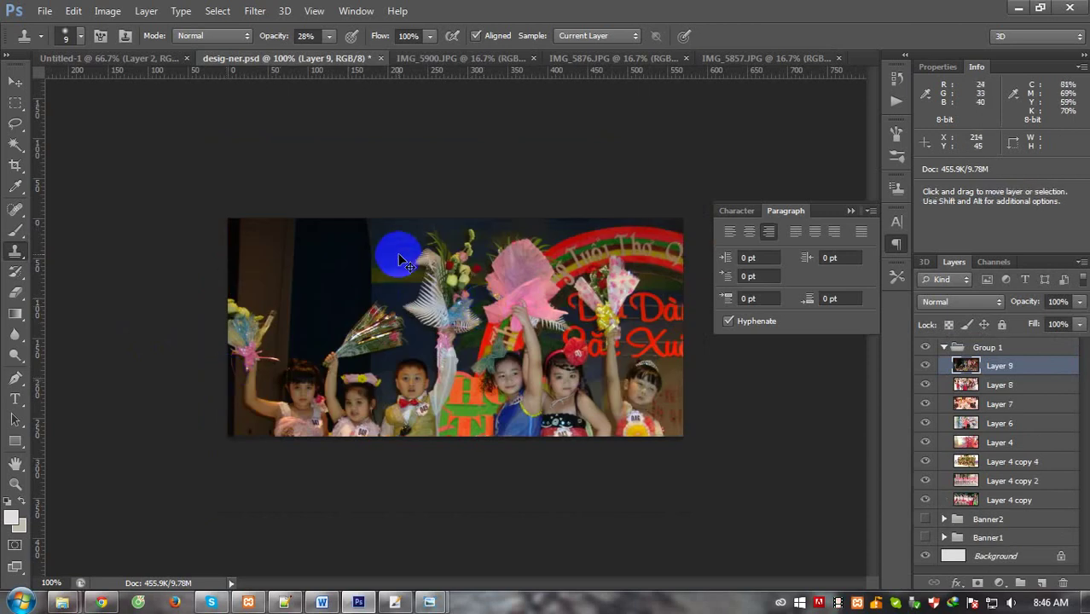
# Scale Layer 9 to about 60% and shift it over the banner's left side.
pyautogui.hotkey('ctrl', 't')
pyautogui.moveTo(475, 414); pyautogui.dragTo(460, 321)
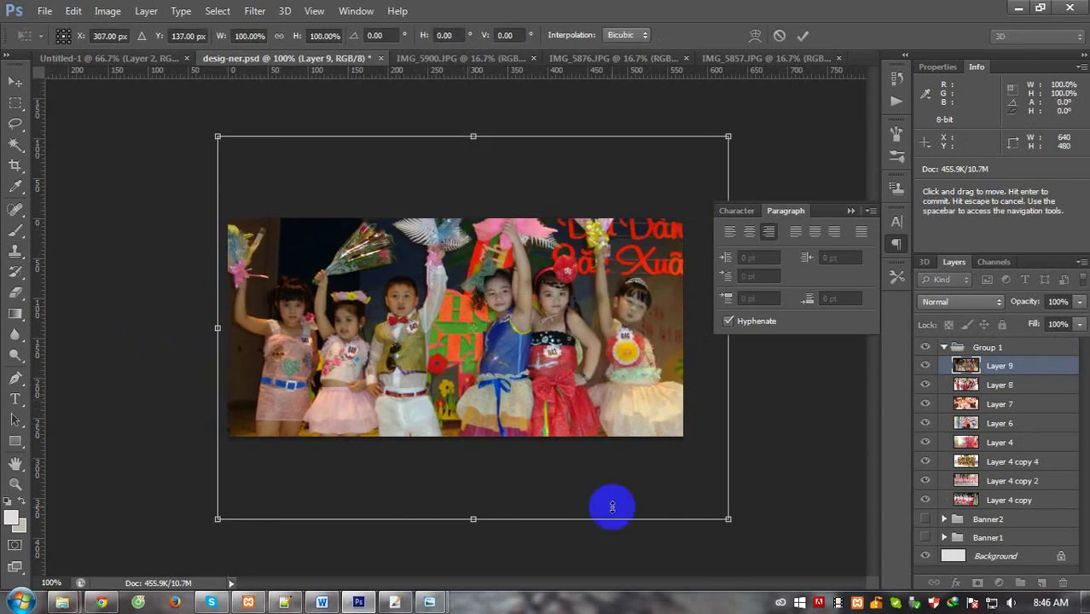
pyautogui.moveTo(723, 515); pyautogui.dragTo(704, 505)
pyautogui.moveTo(620, 396)
pyautogui.mouseDown()
pyautogui.moveTo(601, 397)
pyautogui.moveTo(600, 333)
pyautogui.moveTo(594, 385)
pyautogui.mouseUp()
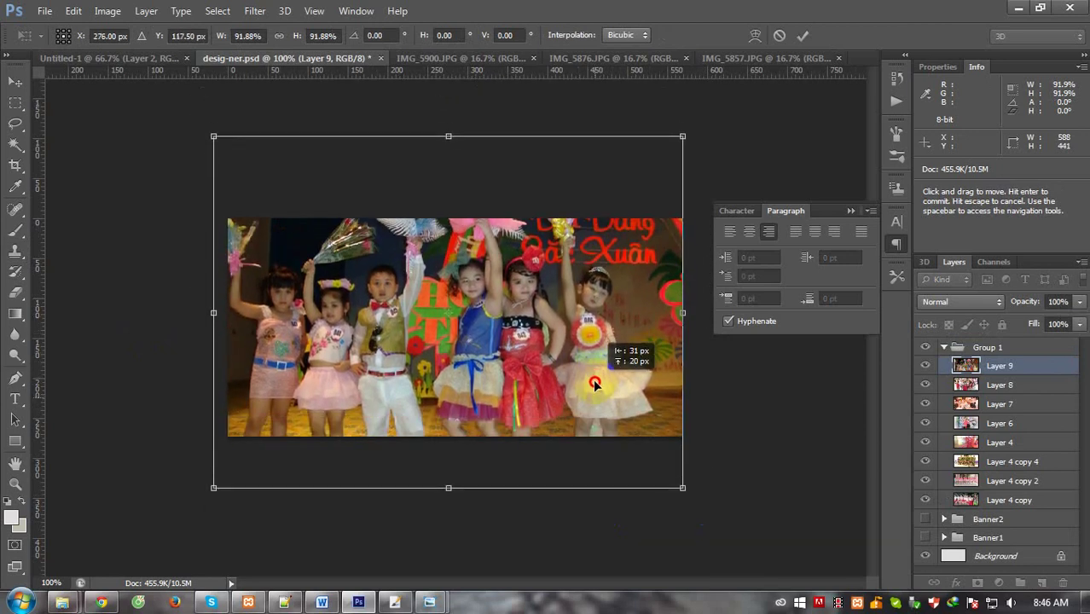
pyautogui.moveTo(595, 384); pyautogui.dragTo(593, 360)
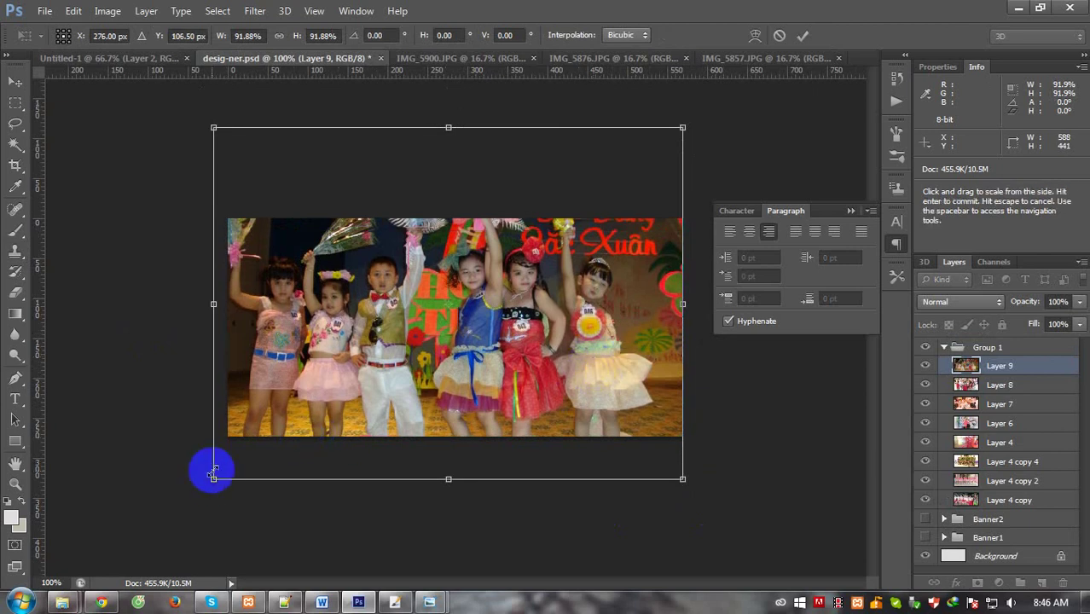
pyautogui.moveTo(213, 479); pyautogui.dragTo(223, 464)
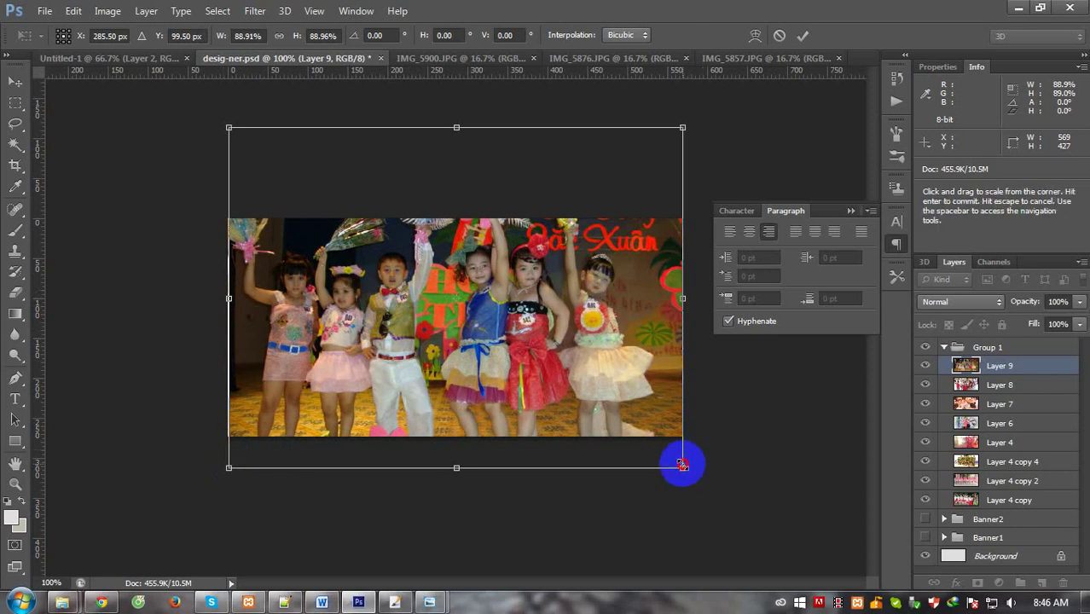
pyautogui.moveTo(684, 466); pyautogui.dragTo(648, 433)
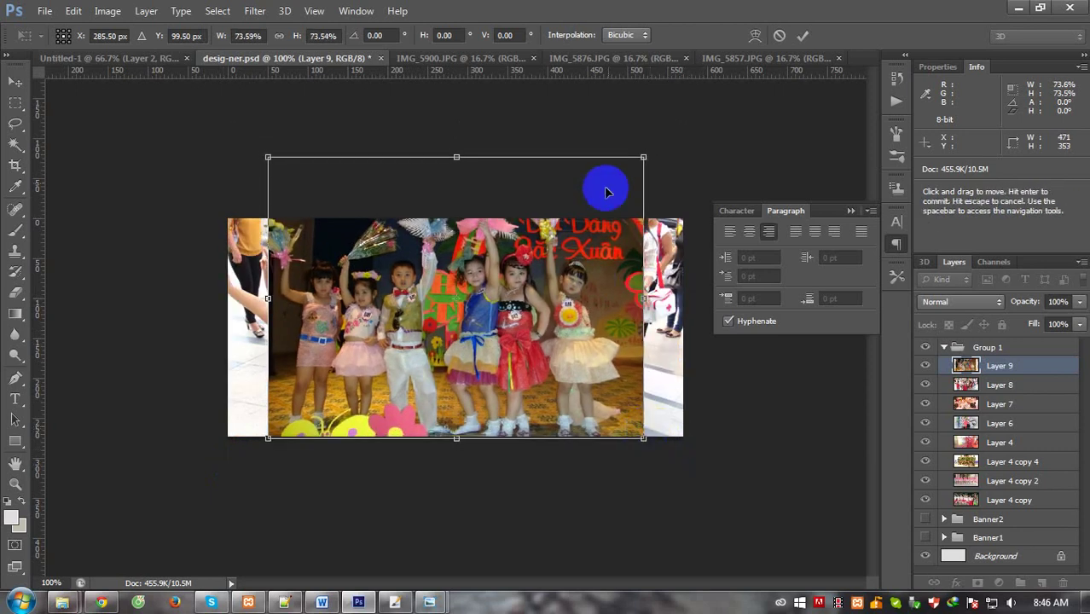
pyautogui.moveTo(645, 157)
pyautogui.mouseDown()
pyautogui.moveTo(621, 206)
pyautogui.moveTo(576, 207)
pyautogui.mouseUp()
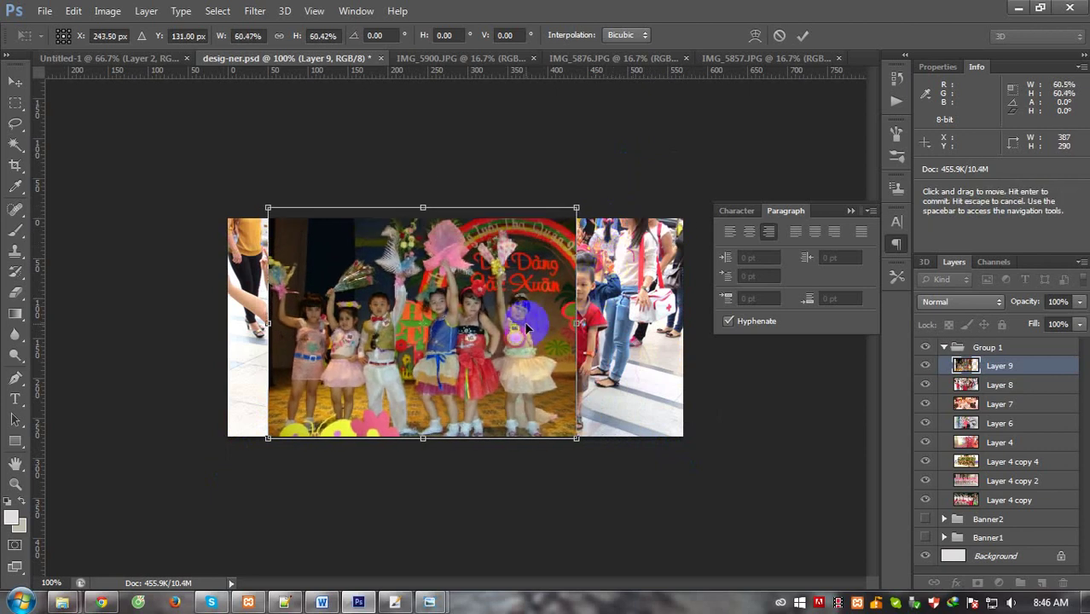
pyautogui.press('Return')
pyautogui.press('v')
pyautogui.moveTo(497, 368); pyautogui.dragTo(440, 368)
pyautogui.hotkey('alt', 'Tab')
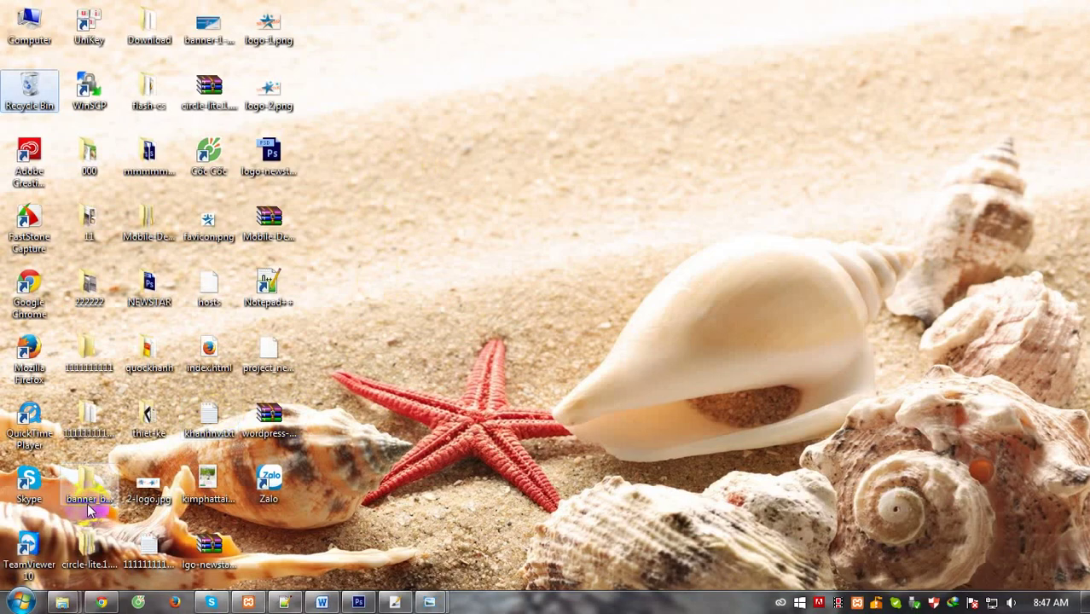
pyautogui.click(256, 520)
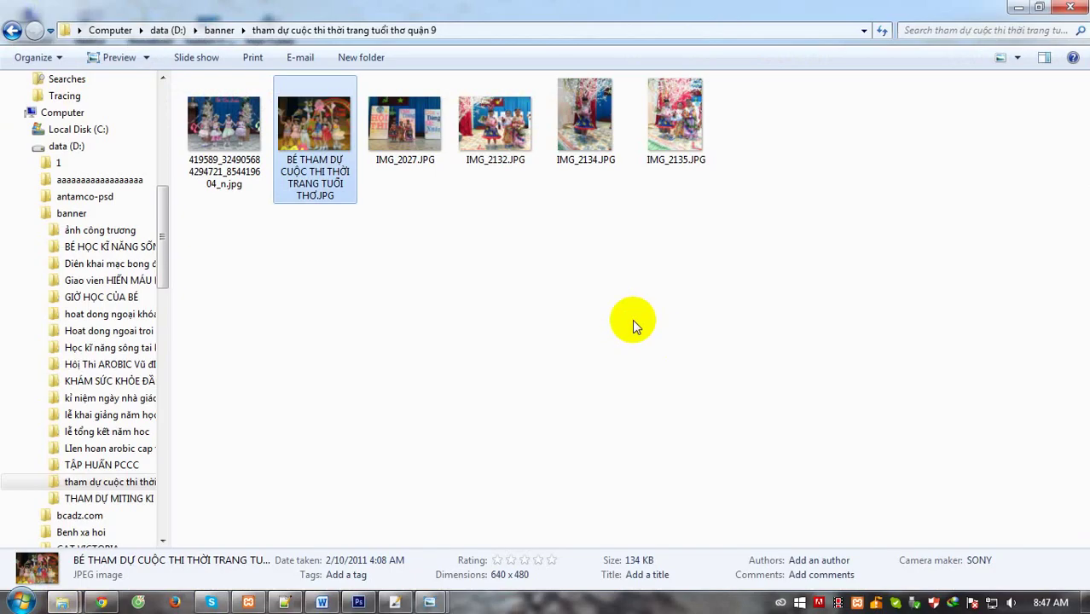
pyautogui.click(691, 135)
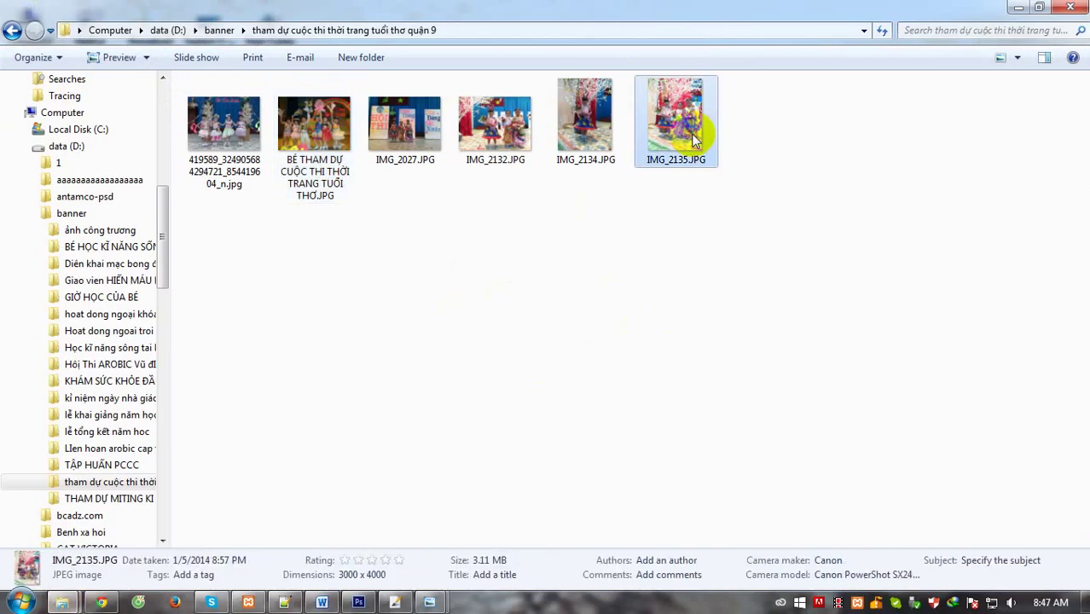
pyautogui.click(486, 128)
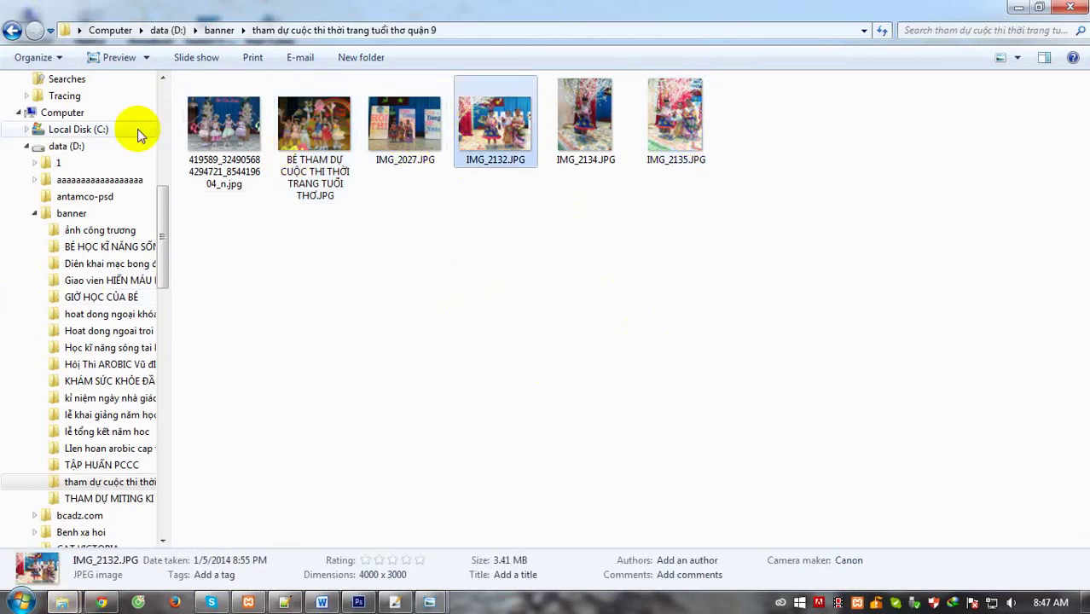
pyautogui.click(213, 128)
pyautogui.rightClick(212, 128)
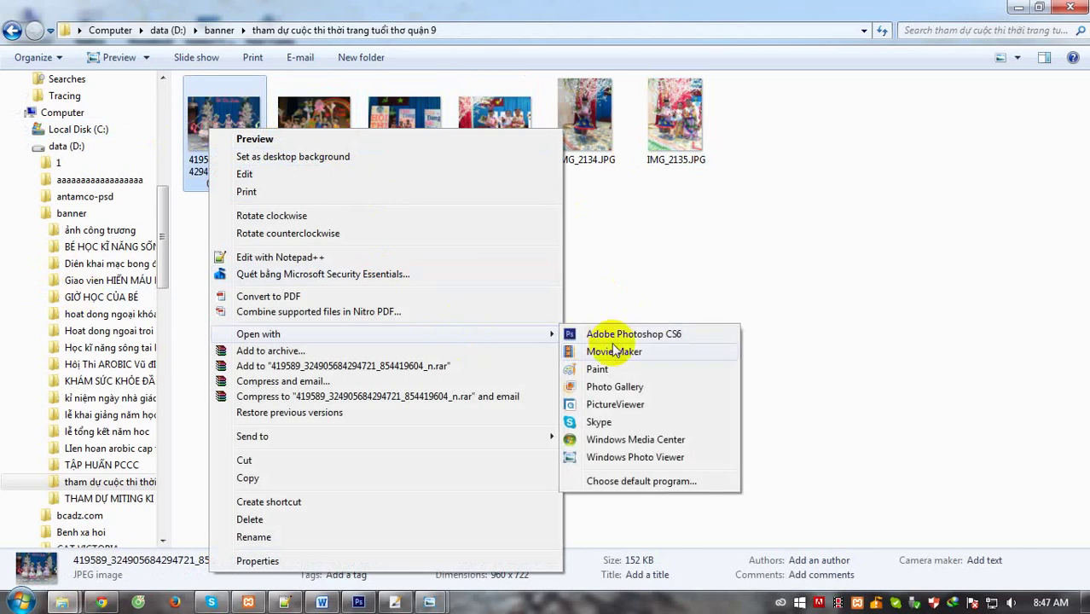
pyautogui.click(597, 335)
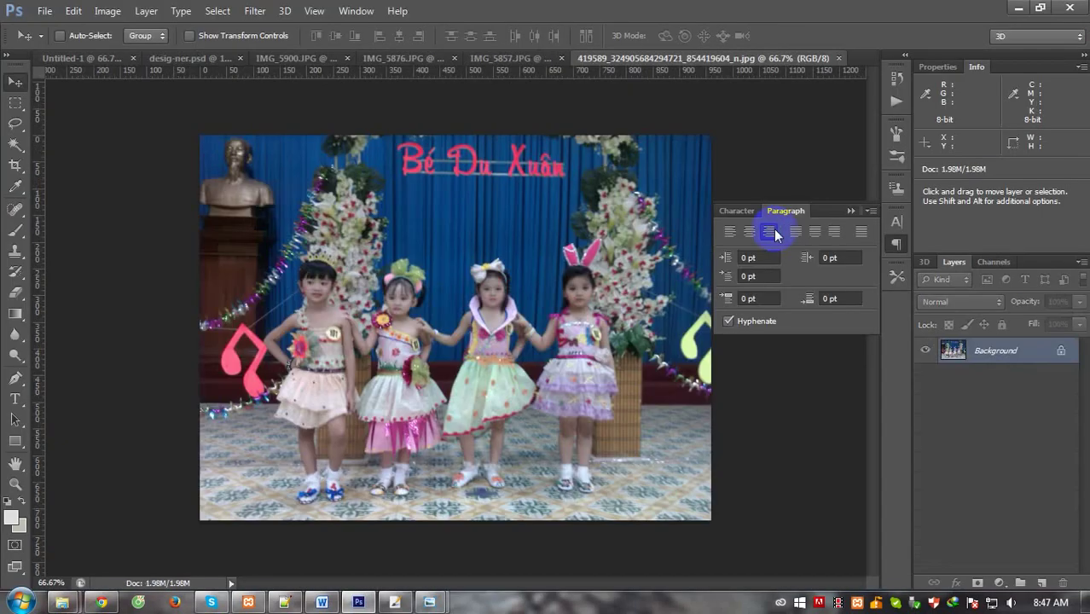
# Drag the whole stage photo into desig-ner.psd as Layer 10.
pyautogui.hotkey('ctrl', 'a')
pyautogui.click(501, 300)
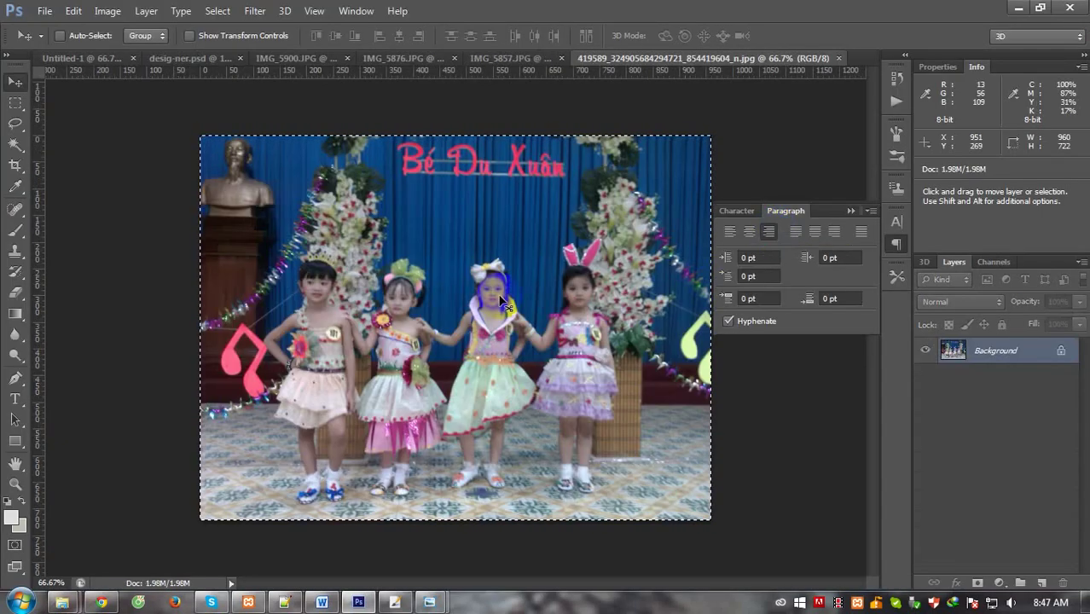
pyautogui.moveTo(500, 299); pyautogui.dragTo(571, 363)
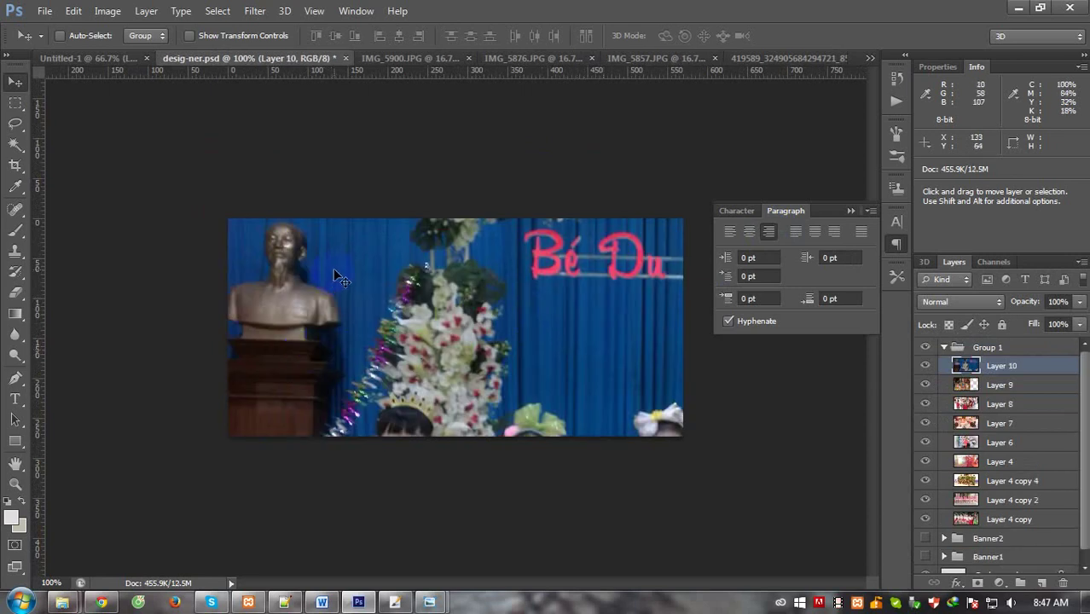
# Scale Layer 10 to about 42% and place it over the banner's right half.
pyautogui.hotkey('ctrl', 't')
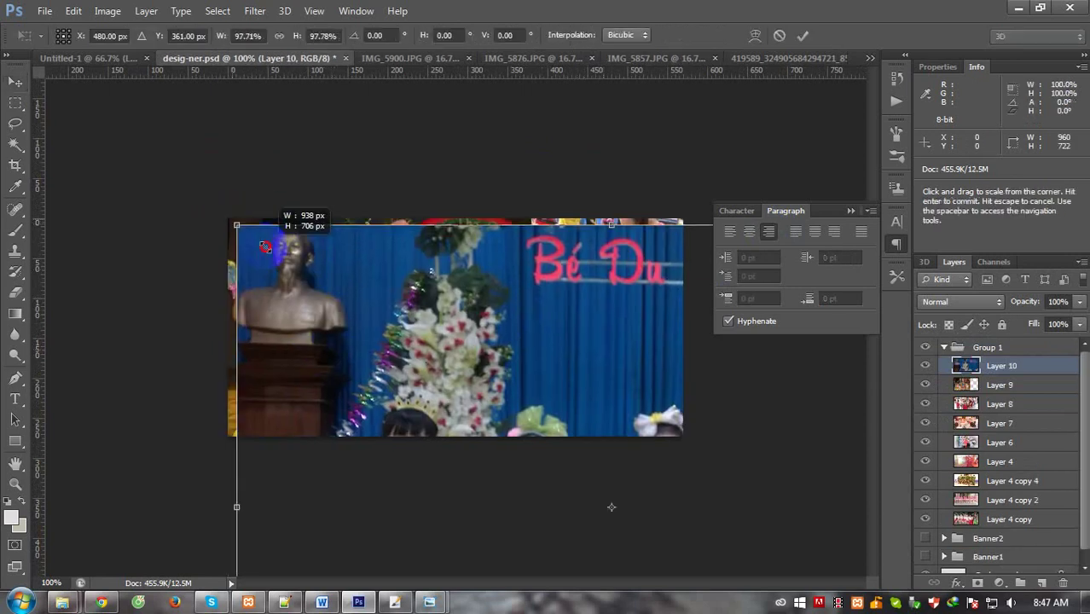
pyautogui.moveTo(254, 216); pyautogui.dragTo(435, 384)
pyautogui.moveTo(560, 450)
pyautogui.mouseDown()
pyautogui.moveTo(515, 236)
pyautogui.moveTo(503, 260)
pyautogui.mouseUp()
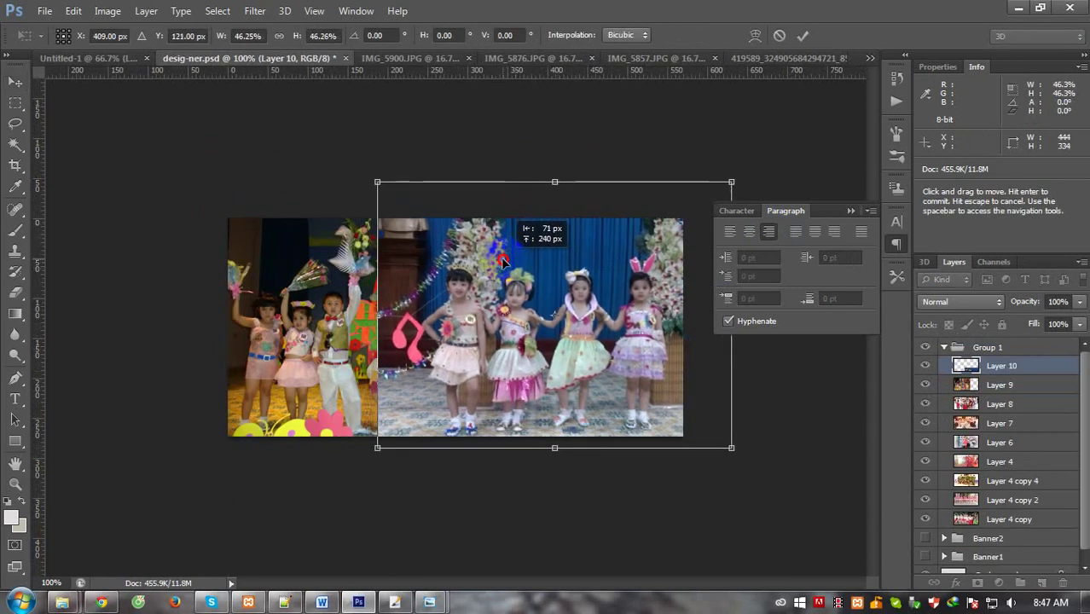
pyautogui.moveTo(731, 182); pyautogui.dragTo(692, 206)
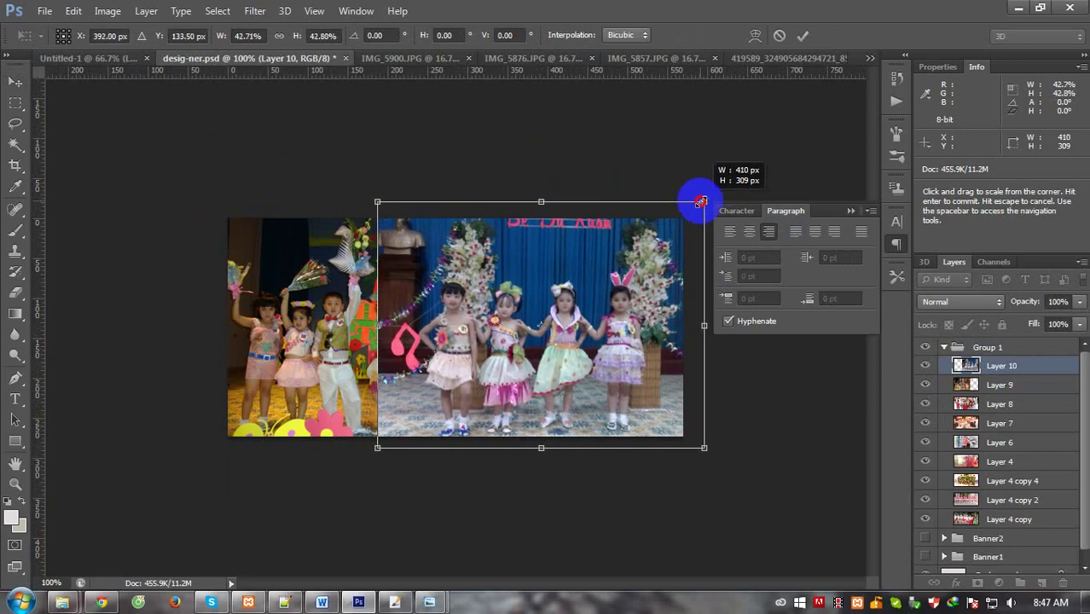
pyautogui.moveTo(492, 370); pyautogui.dragTo(540, 365)
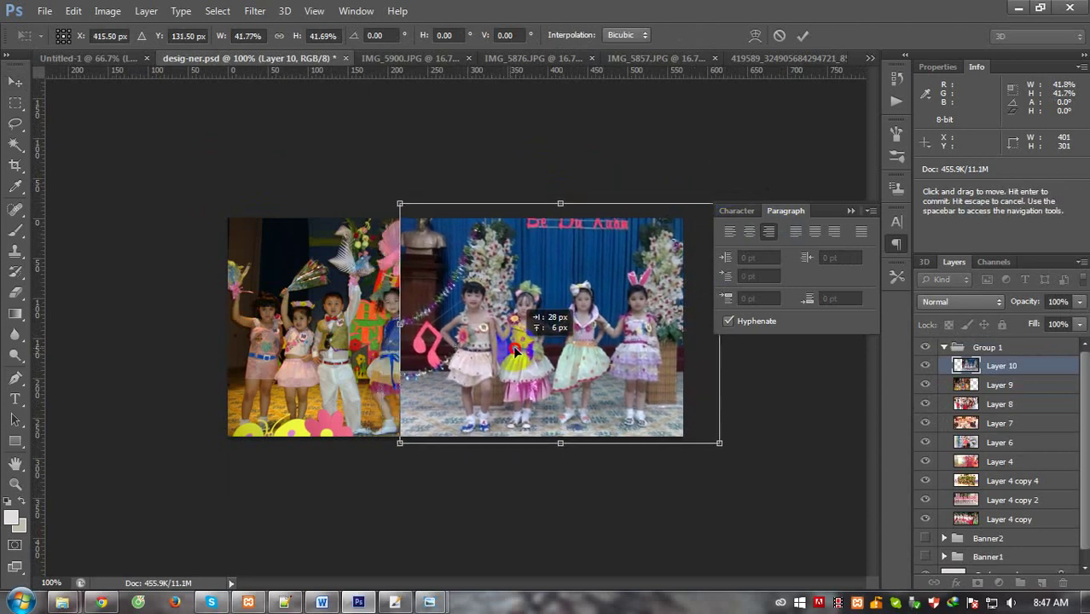
pyautogui.press('Return')
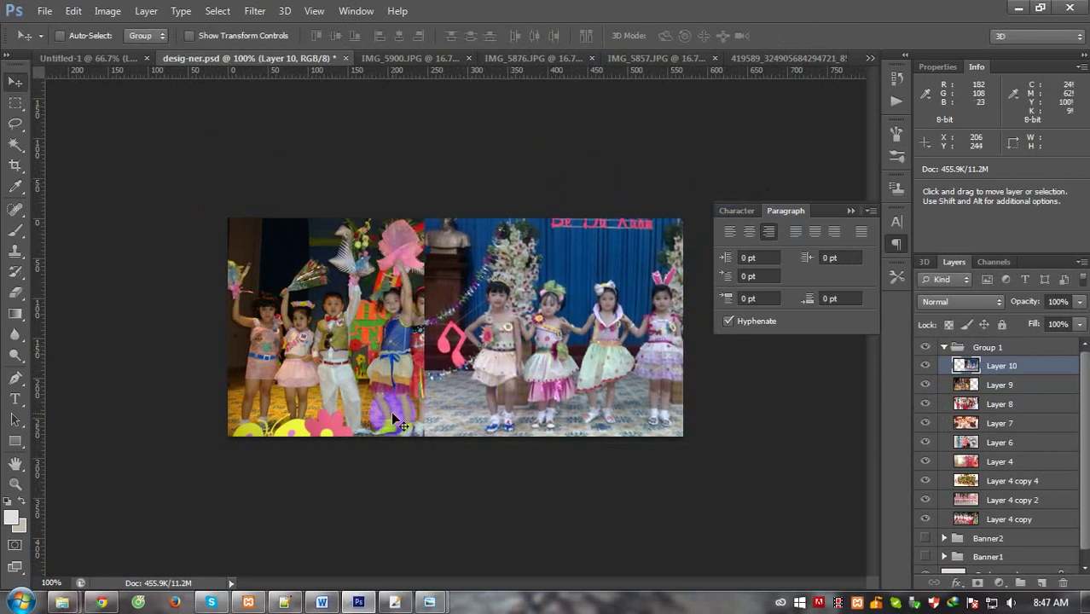
pyautogui.click(145, 10)
pyautogui.moveTo(168, 187)
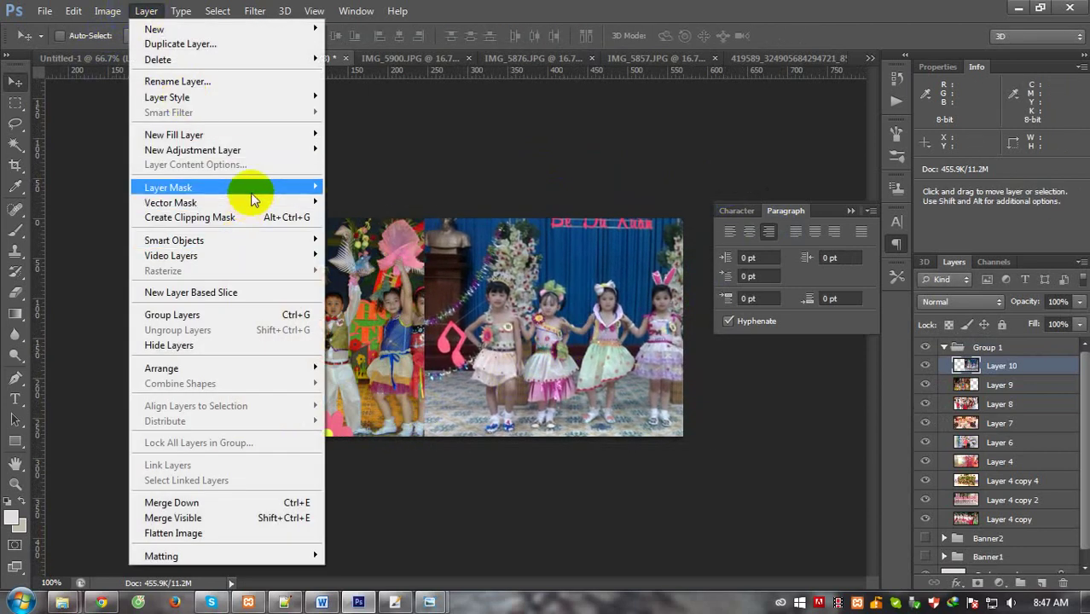
# Add a Reveal All mask to Layer 10 and fade its left edge with gradients.
pyautogui.click(357, 189)
pyautogui.press('g')
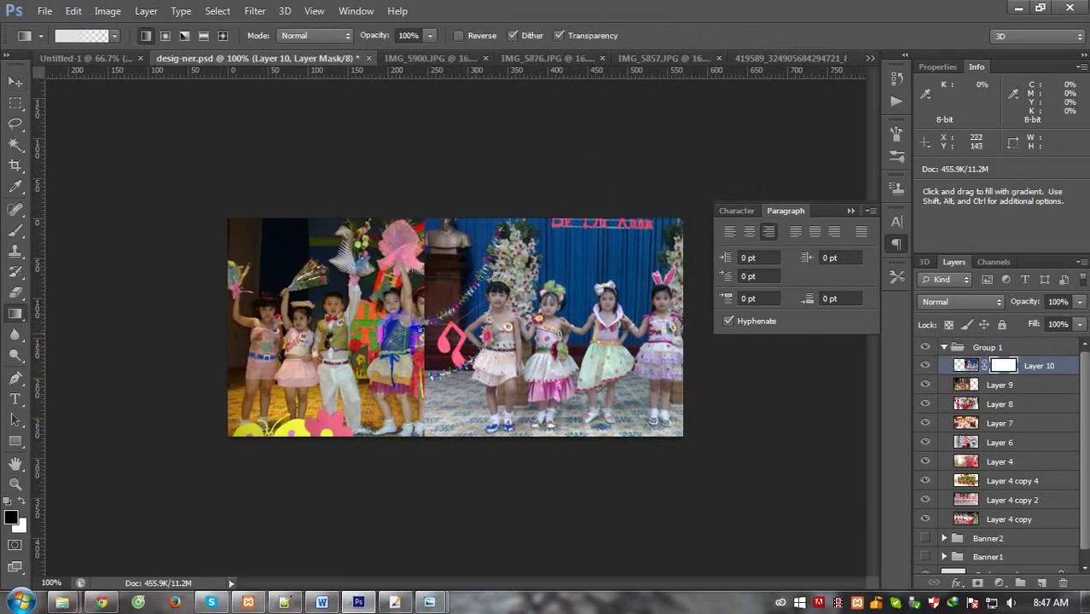
pyautogui.moveTo(392, 331); pyautogui.dragTo(462, 330)
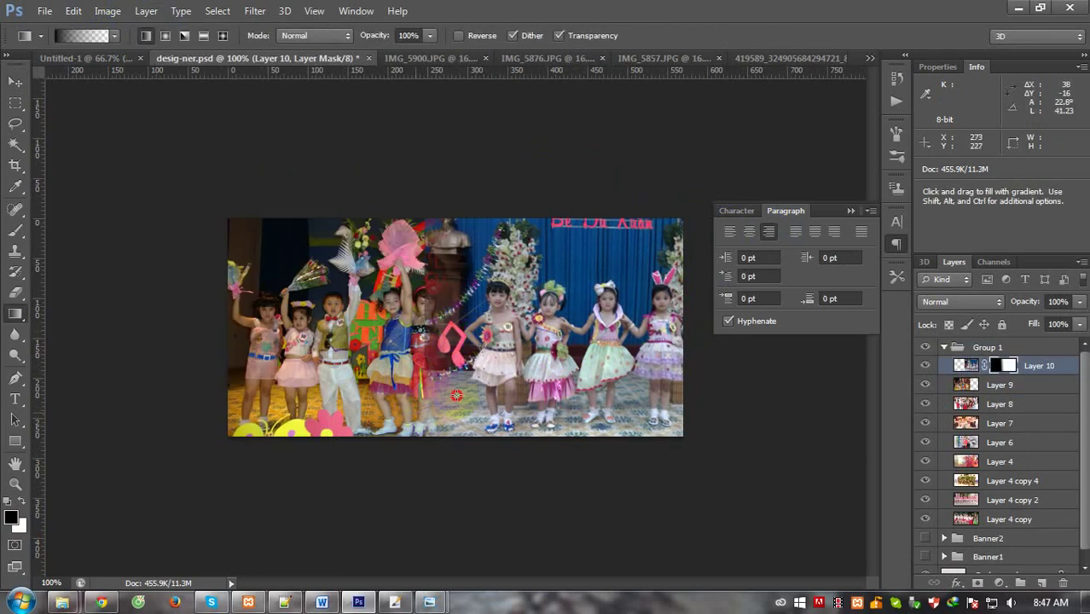
pyautogui.moveTo(456, 395); pyautogui.dragTo(449, 437)
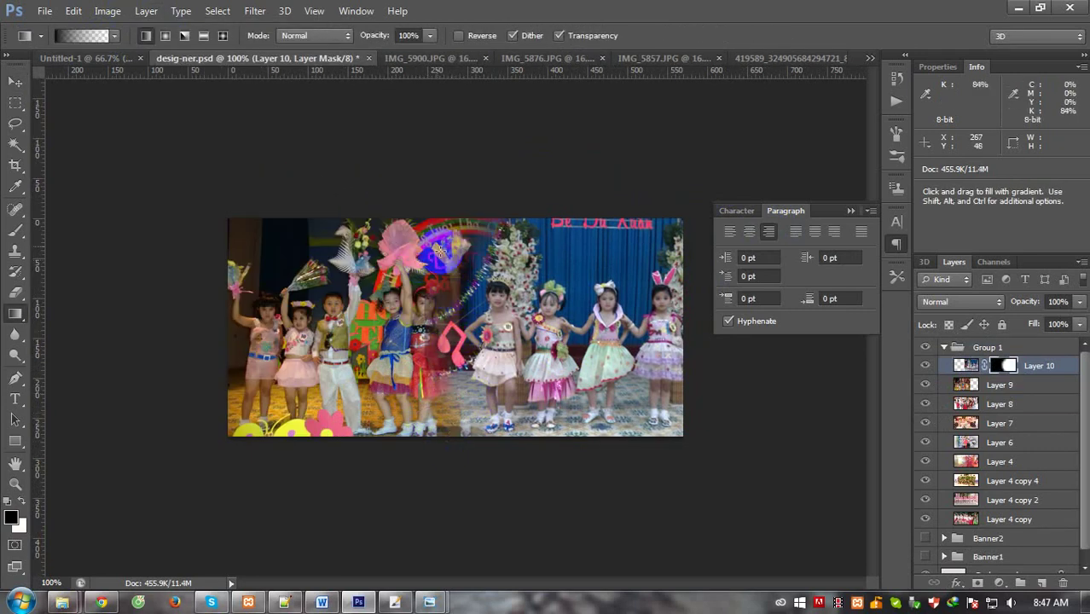
pyautogui.moveTo(431, 340)
pyautogui.mouseDown()
pyautogui.moveTo(456, 339)
pyautogui.moveTo(437, 375)
pyautogui.moveTo(458, 337)
pyautogui.moveTo(540, 335)
pyautogui.mouseUp()
# Shrink Layer 9 slightly and nudge it up and left.
pyautogui.press('v')
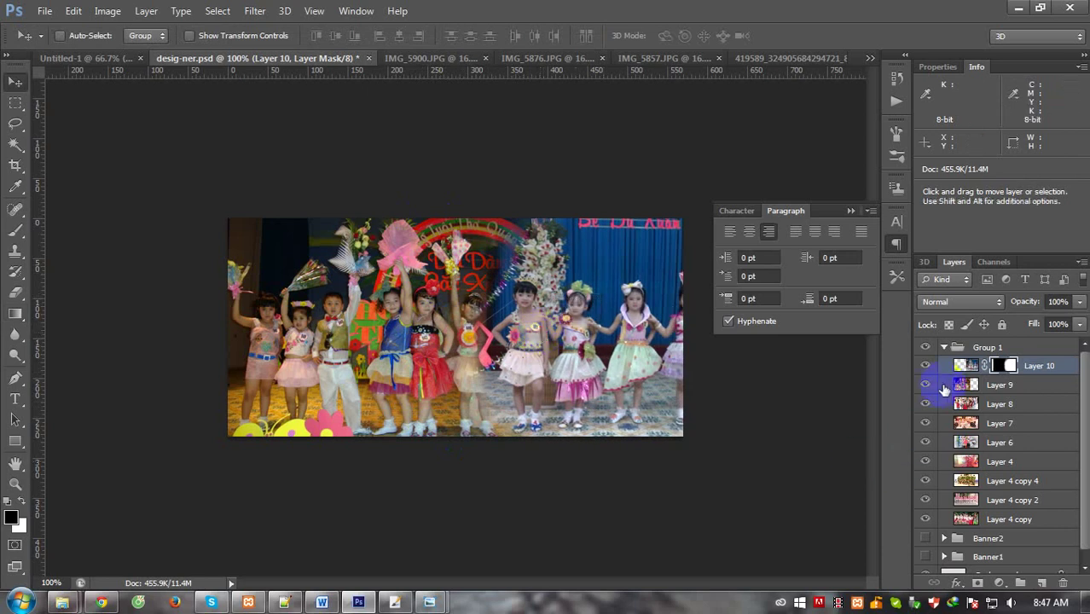
pyautogui.click(946, 387)
pyautogui.hotkey('ctrl', 't')
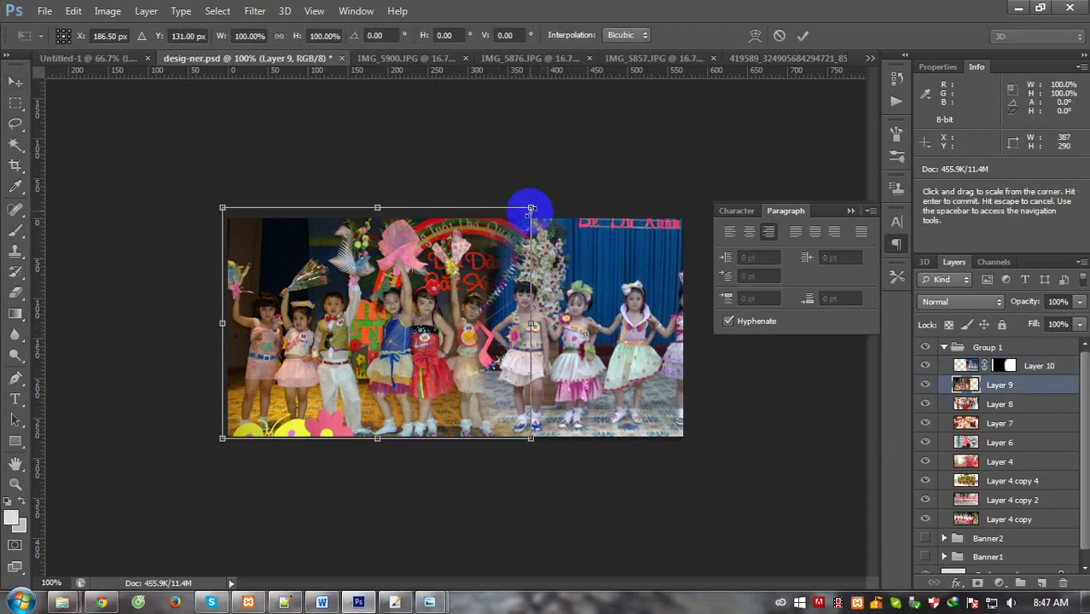
pyautogui.moveTo(531, 214); pyautogui.dragTo(516, 218)
pyautogui.press('Return')
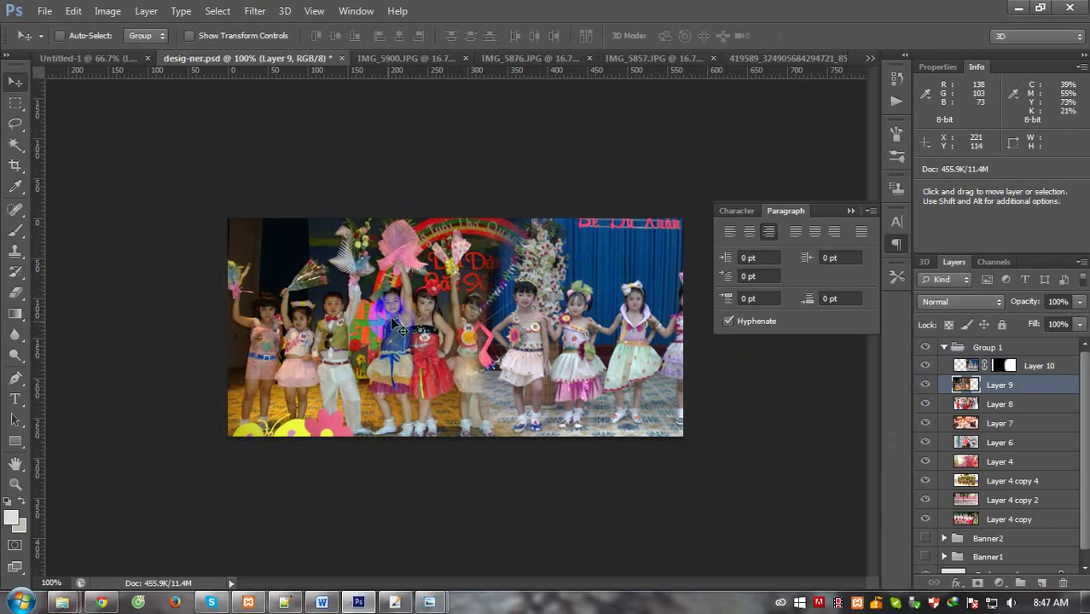
pyautogui.moveTo(400, 342); pyautogui.dragTo(395, 341)
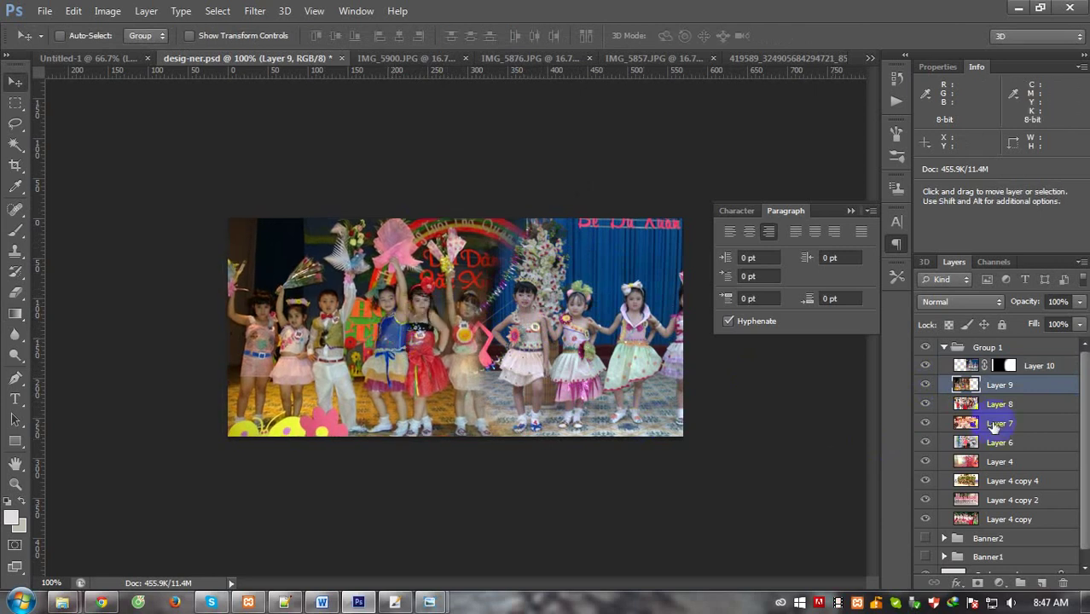
# Redraw the gradient on Layer 10's mask to blend it into Layer 9.
pyautogui.click(970, 368)
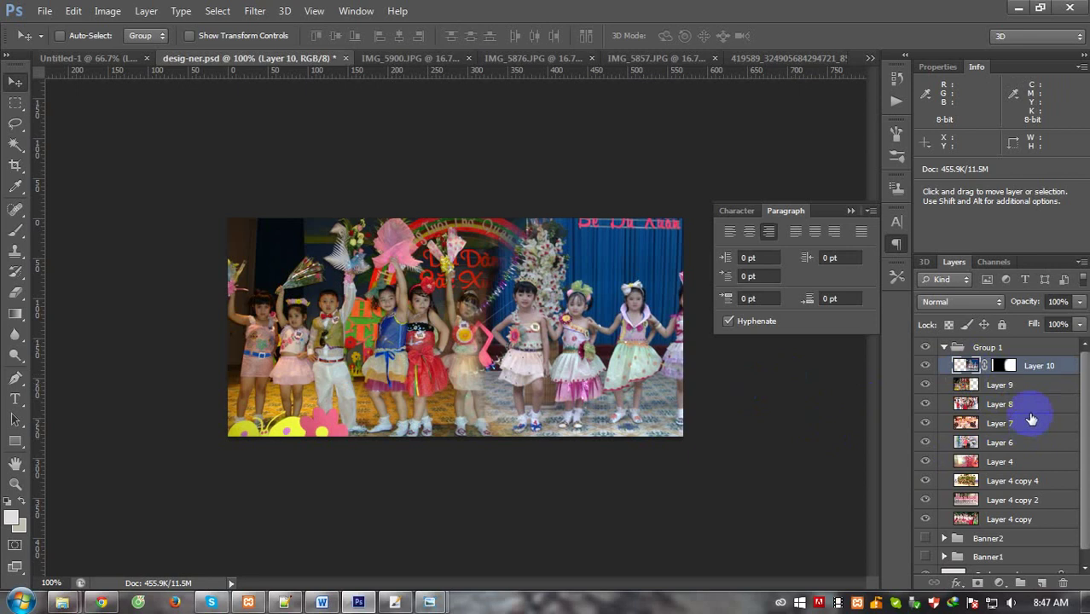
pyautogui.press('g')
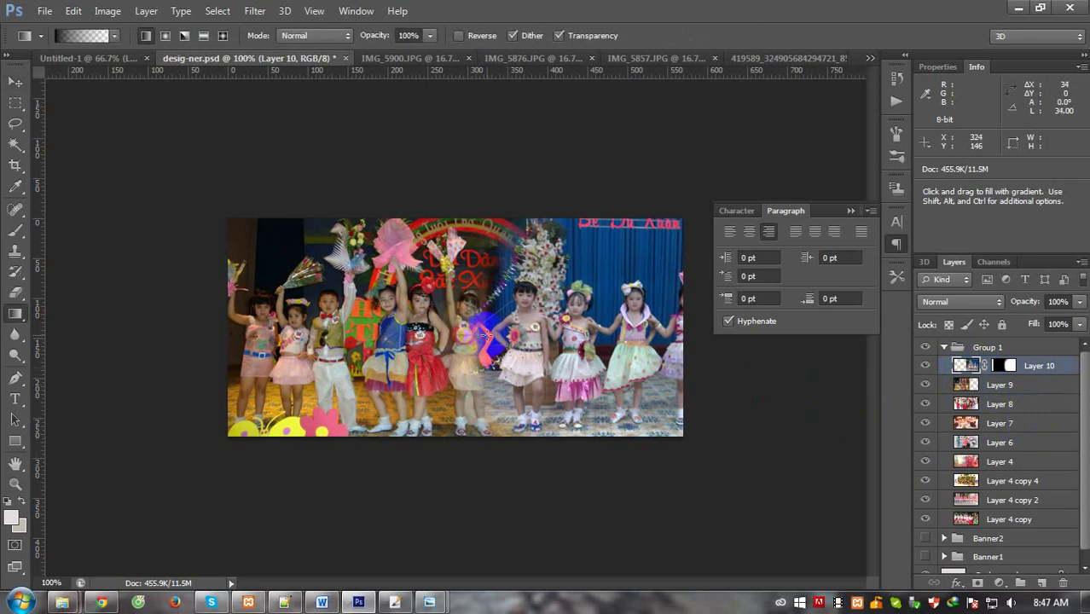
pyautogui.moveTo(488, 337); pyautogui.dragTo(471, 354)
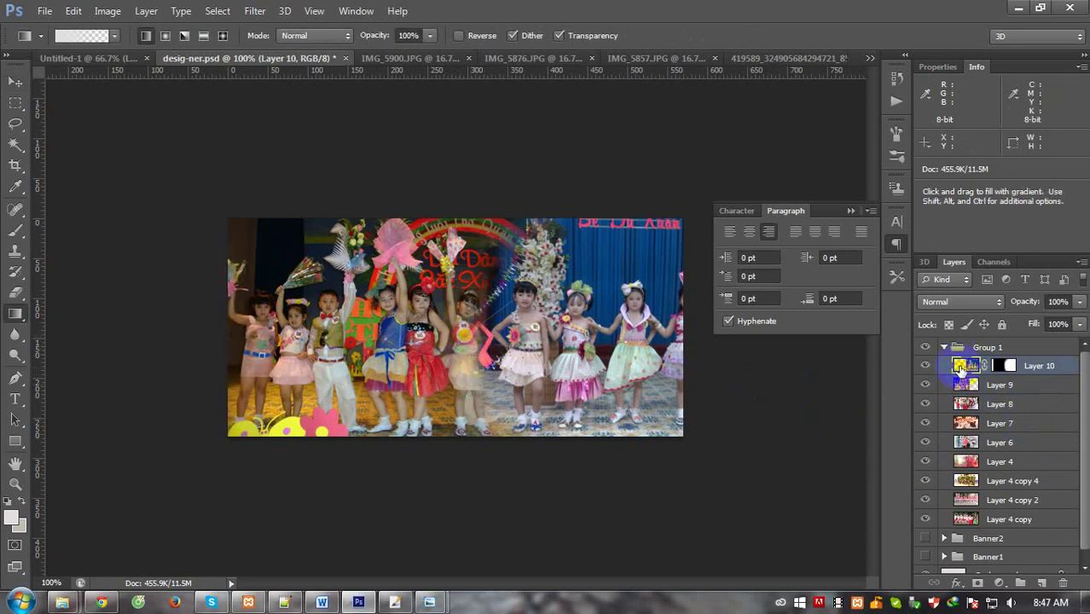
pyautogui.click(1007, 366)
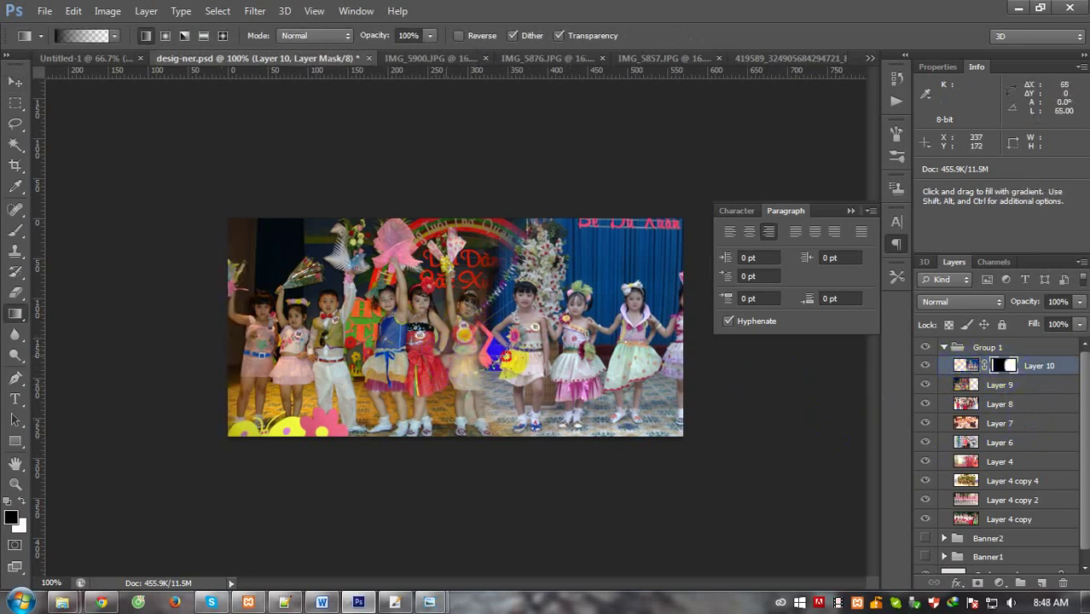
pyautogui.moveTo(495, 344)
pyautogui.mouseDown()
pyautogui.moveTo(475, 348)
pyautogui.moveTo(498, 343)
pyautogui.mouseUp()
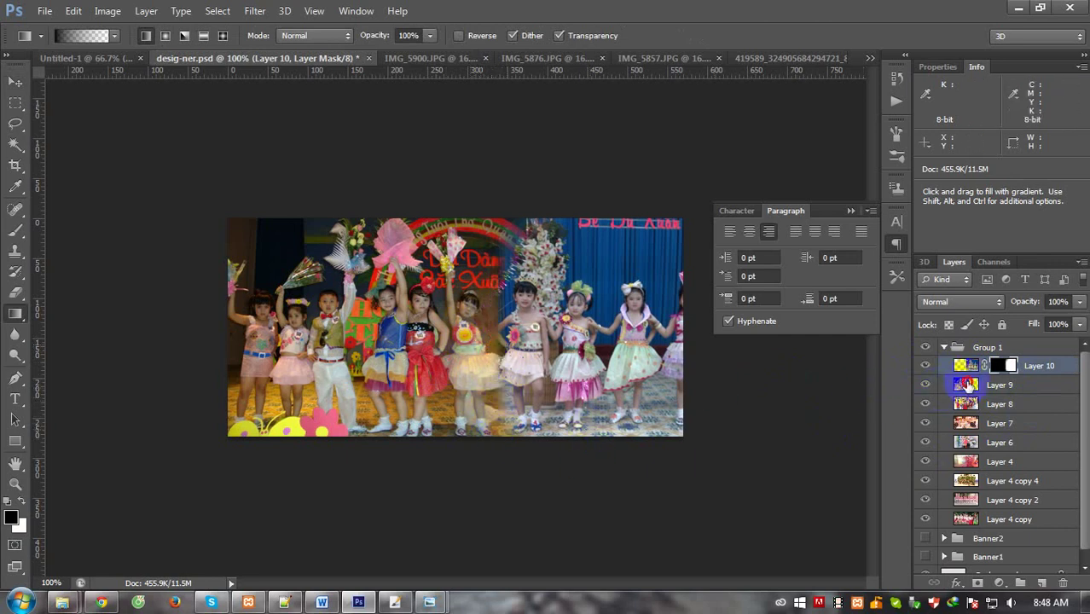
# Brighten Layer 9 copy with Curves and set it to Screen at 66% opacity.
pyautogui.click(969, 385)
pyautogui.hotkey('ctrl', 'm')
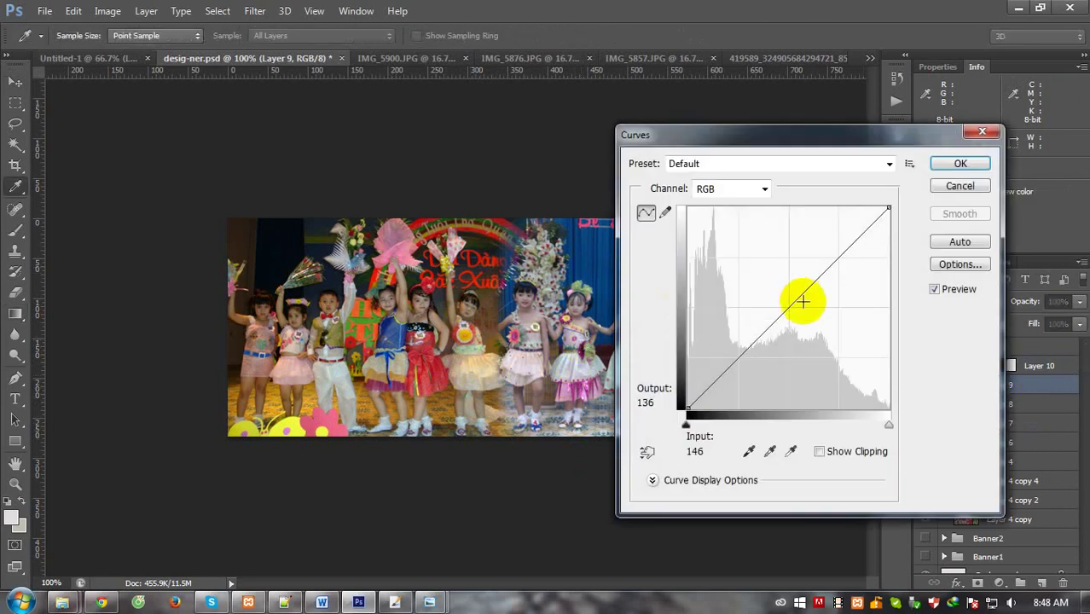
pyautogui.moveTo(801, 297)
pyautogui.mouseDown()
pyautogui.moveTo(760, 278)
pyautogui.moveTo(771, 290)
pyautogui.mouseUp()
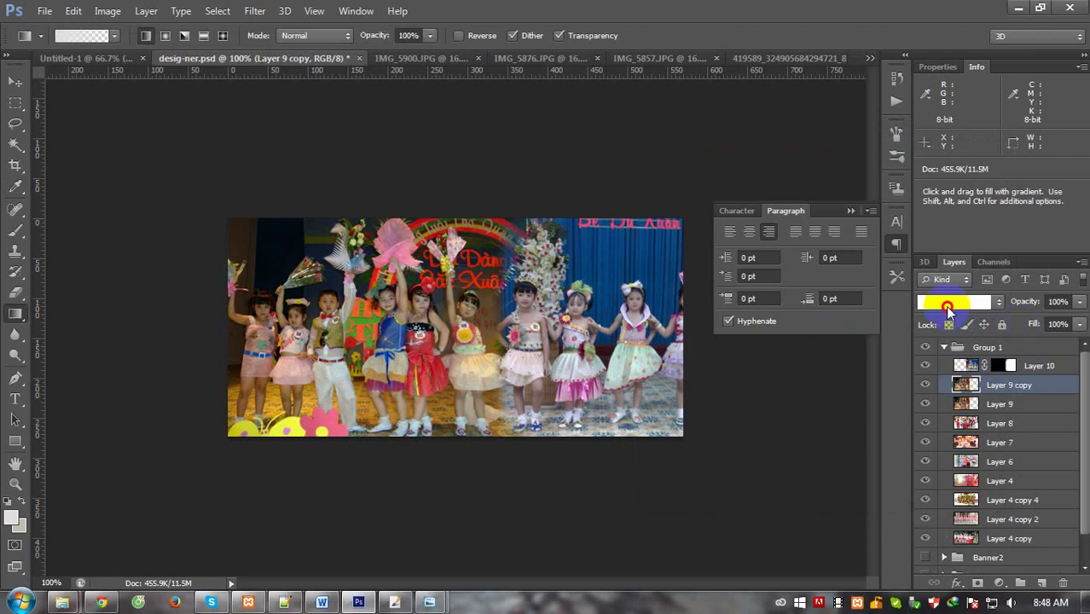
pyautogui.click(949, 310)
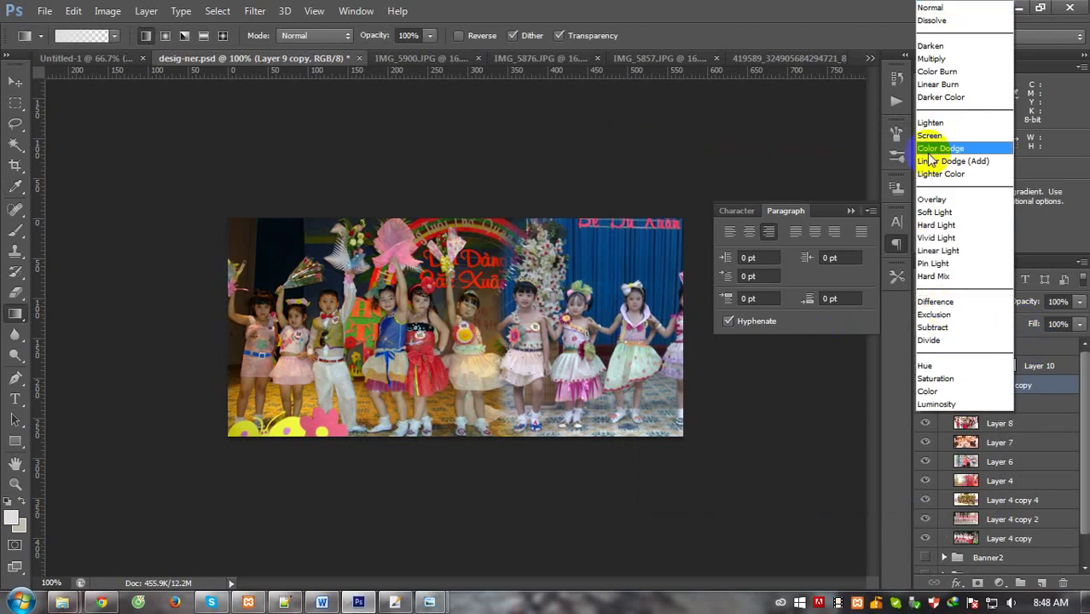
pyautogui.click(938, 130)
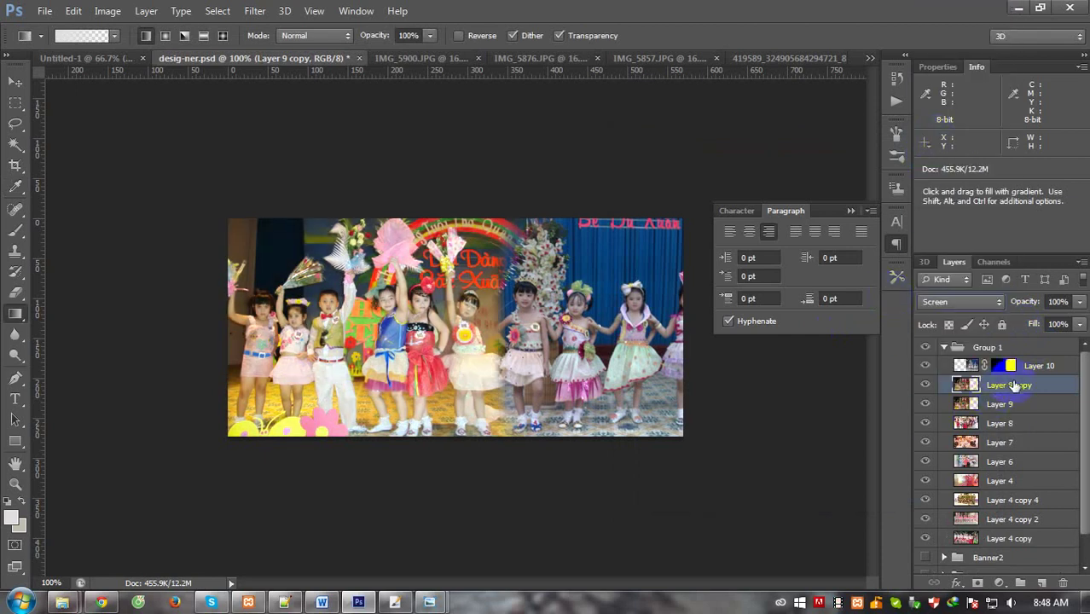
pyautogui.moveTo(1053, 320); pyautogui.dragTo(1016, 392)
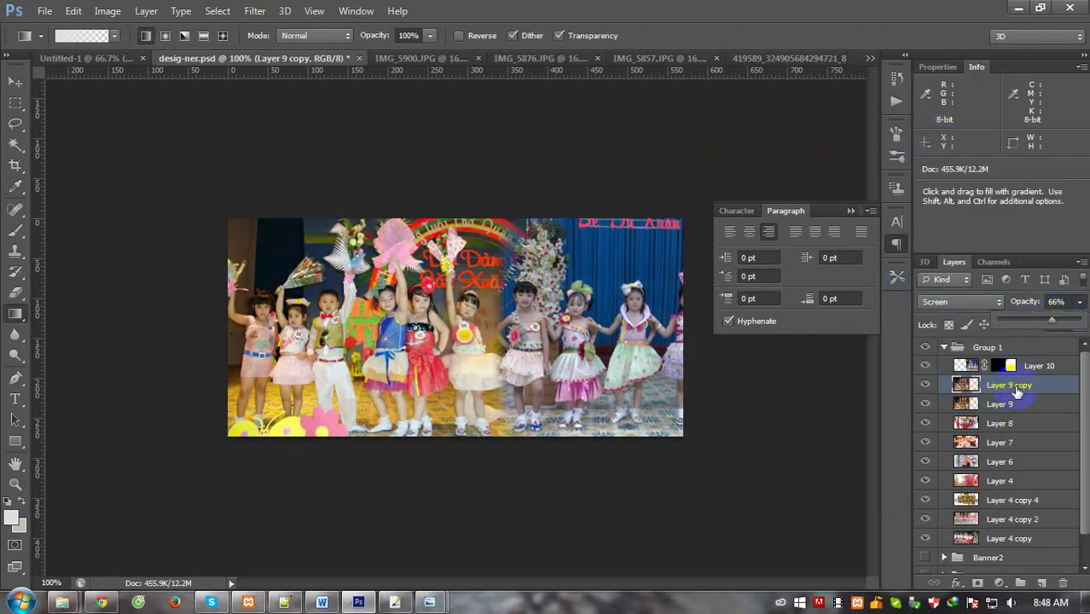
# Brighten Layer 10 with Curves and shift it 34 px left.
pyautogui.click(974, 368)
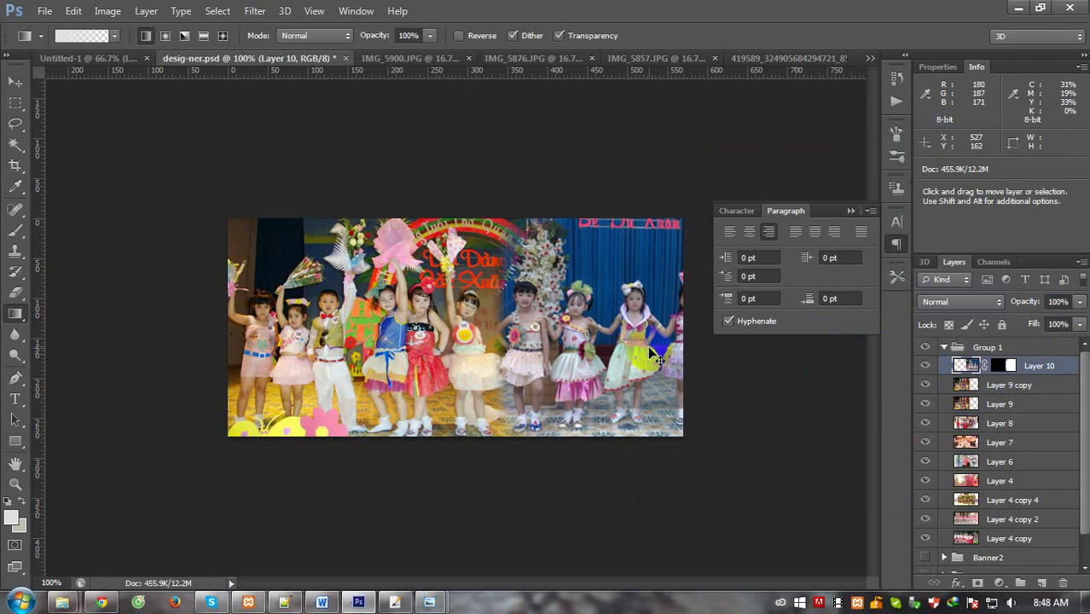
pyautogui.hotkey('ctrl', 'm')
pyautogui.moveTo(776, 308); pyautogui.dragTo(775, 291)
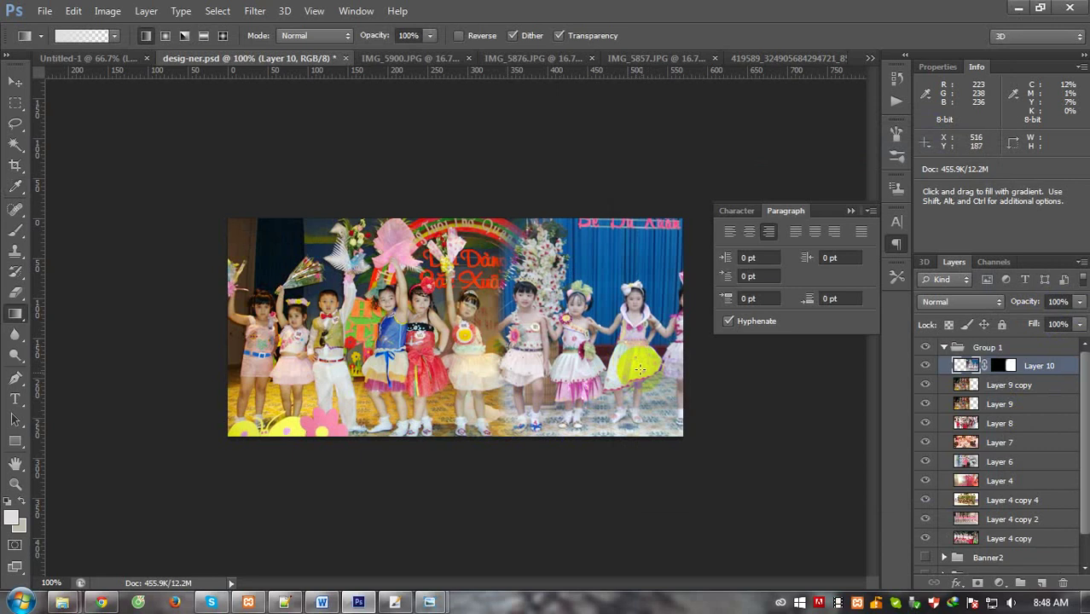
pyautogui.press('v')
pyautogui.moveTo(612, 370); pyautogui.dragTo(583, 375)
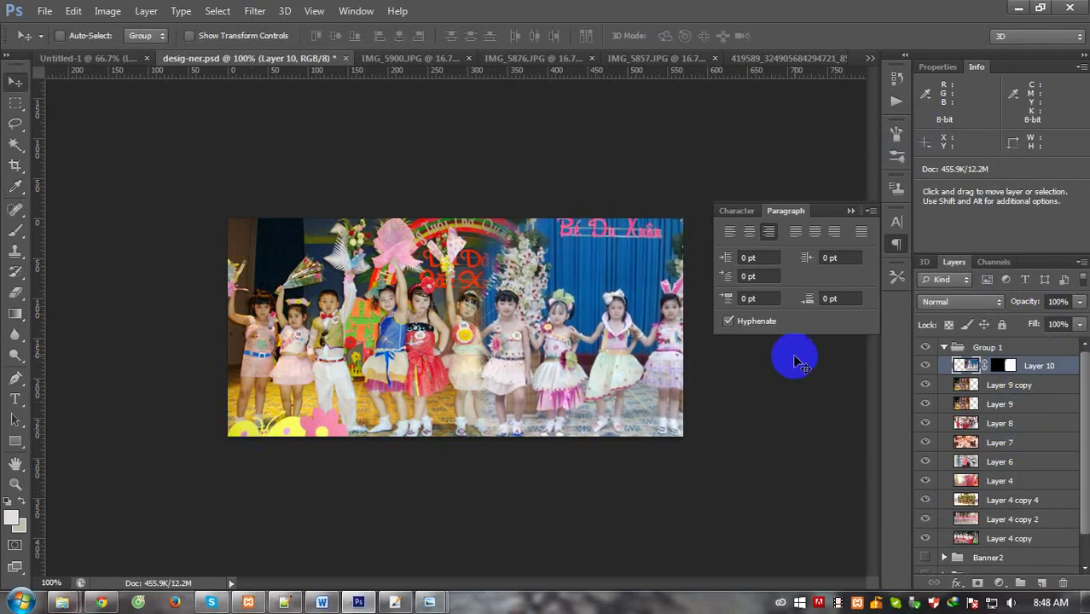
# Raise a Curves point to brighten Layer 9 copy.
pyautogui.click(962, 386)
pyautogui.hotkey('ctrl', 'm')
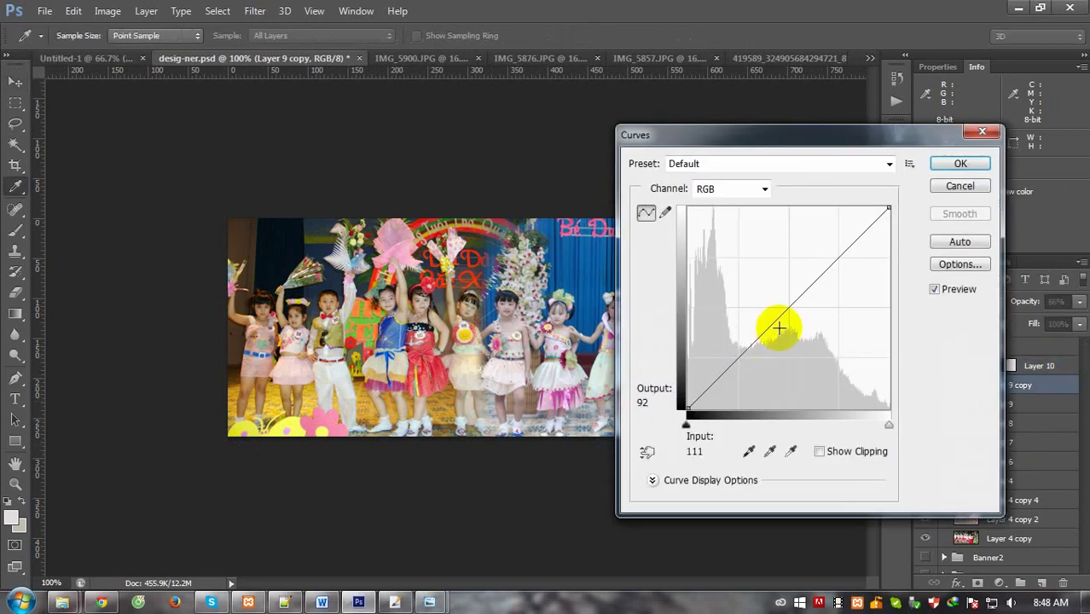
pyautogui.moveTo(778, 323); pyautogui.dragTo(779, 293)
# Apply the curve, then lower Yellows saturation and raise their lightness with Hue/Saturation.
pyautogui.press('Return')
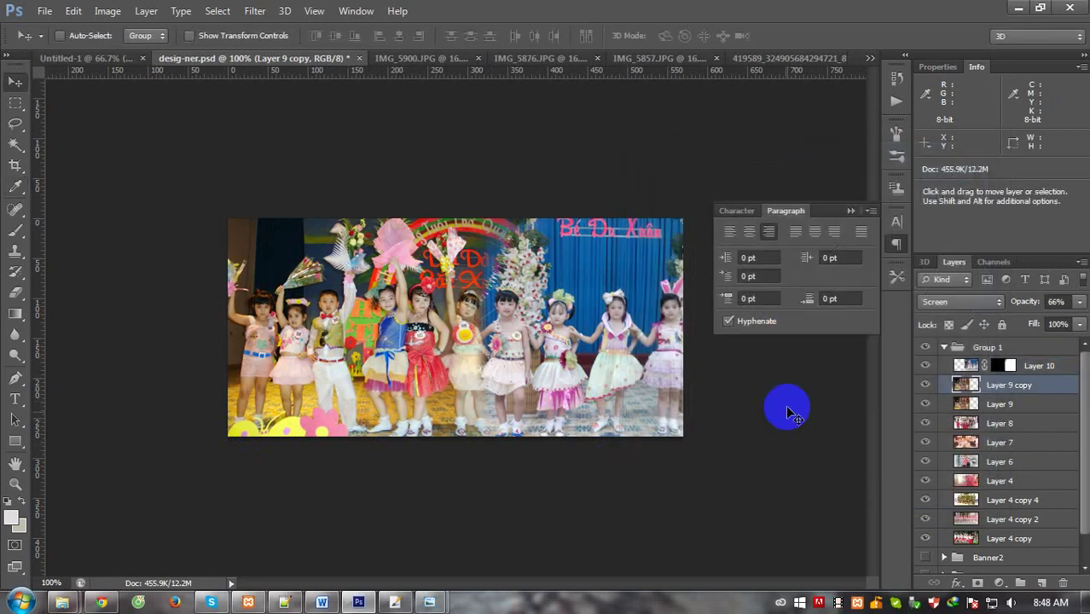
pyautogui.hotkey('ctrl', 'u')
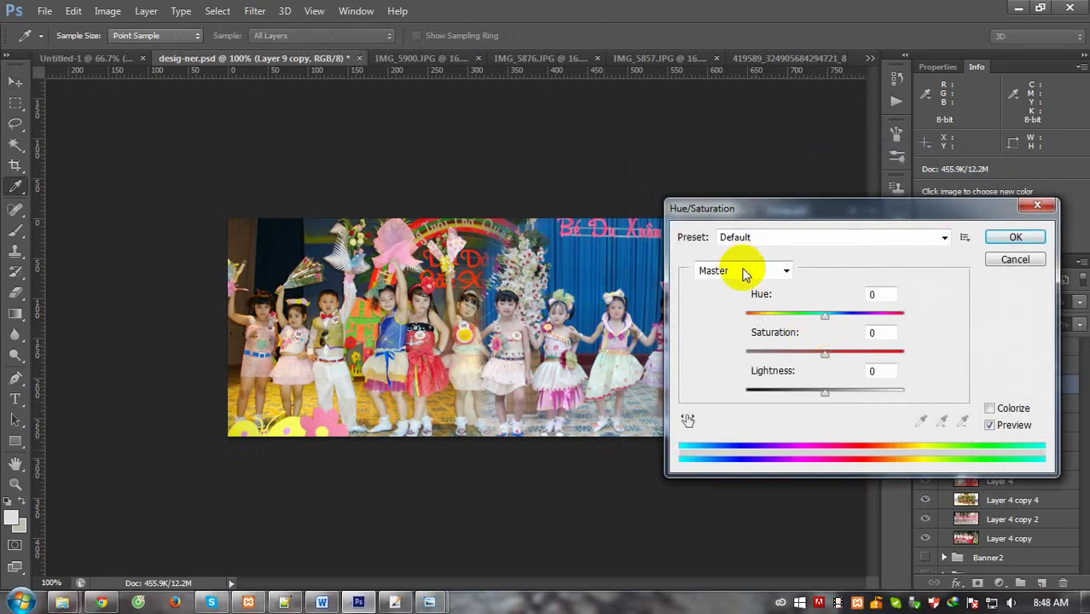
pyautogui.click(745, 271)
pyautogui.click(717, 311)
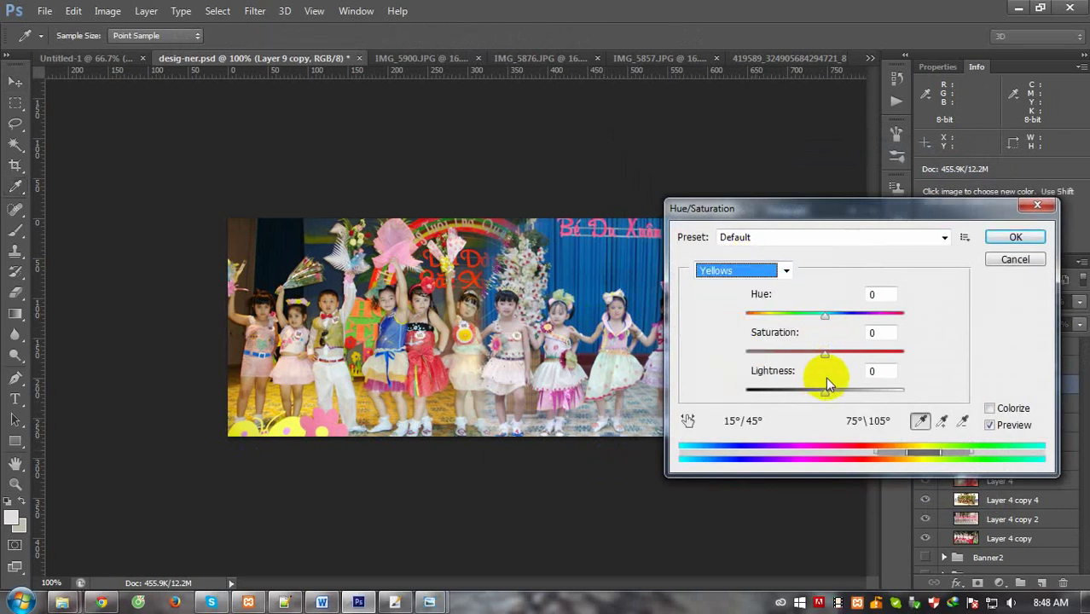
pyautogui.moveTo(825, 395)
pyautogui.mouseDown()
pyautogui.moveTo(840, 383)
pyautogui.moveTo(807, 385)
pyautogui.moveTo(864, 391)
pyautogui.moveTo(819, 393)
pyautogui.moveTo(848, 390)
pyautogui.mouseUp()
pyautogui.moveTo(824, 352); pyautogui.dragTo(759, 361)
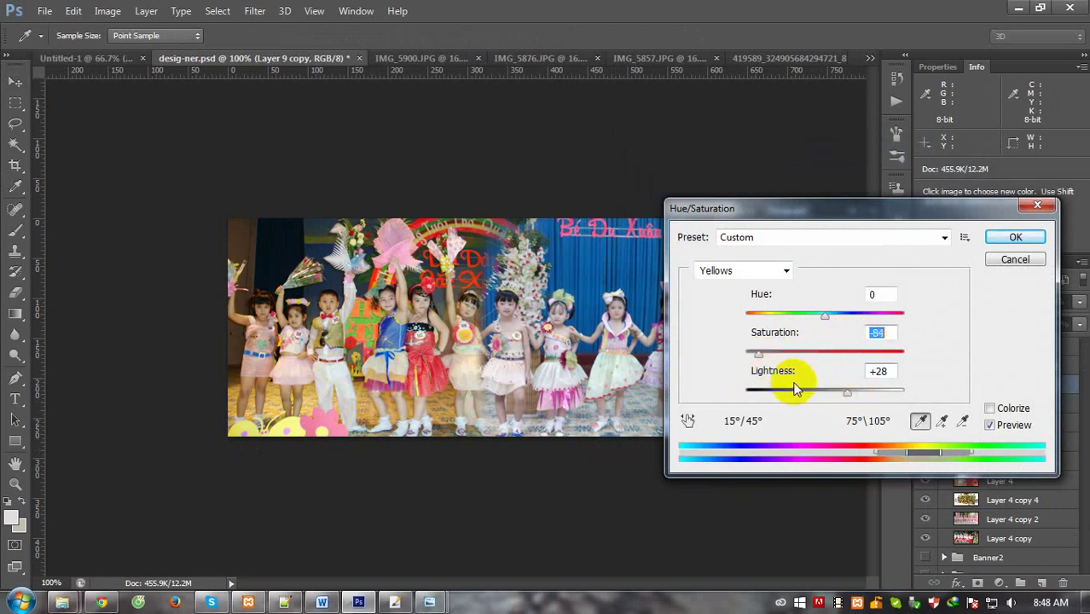
pyautogui.press('Return')
# Brighten again with a Curves point and turn on CMYK Proof Colors.
pyautogui.hotkey('ctrl', 'm')
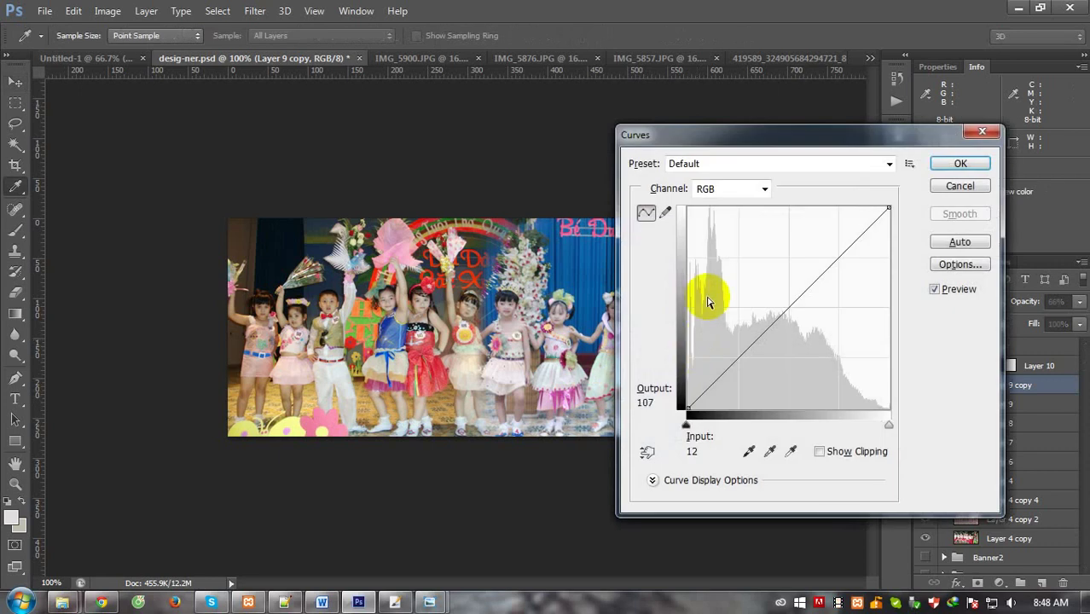
pyautogui.click(767, 294)
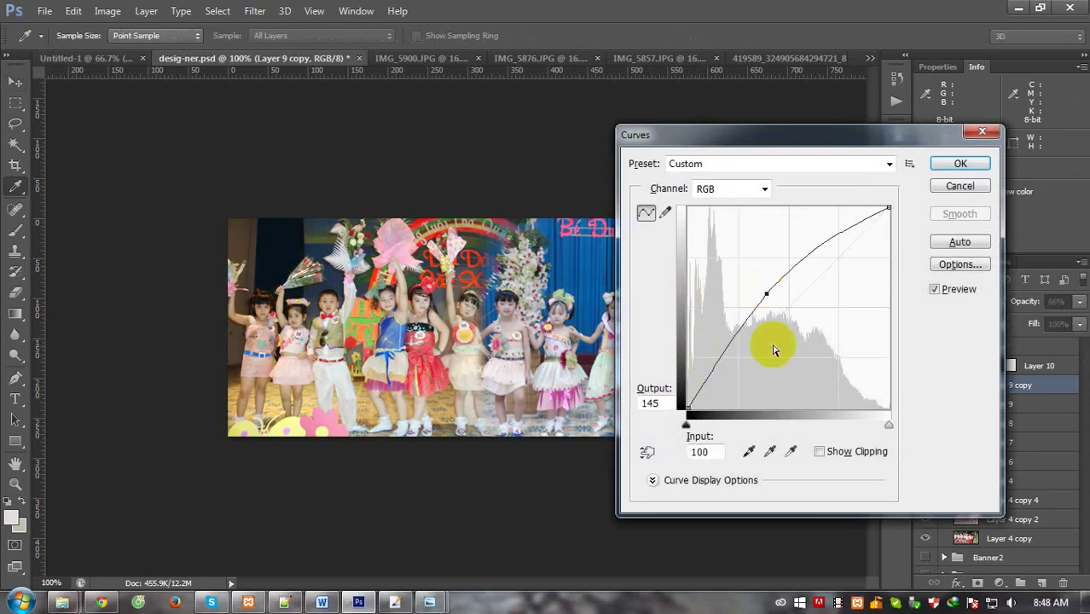
pyautogui.press('Return')
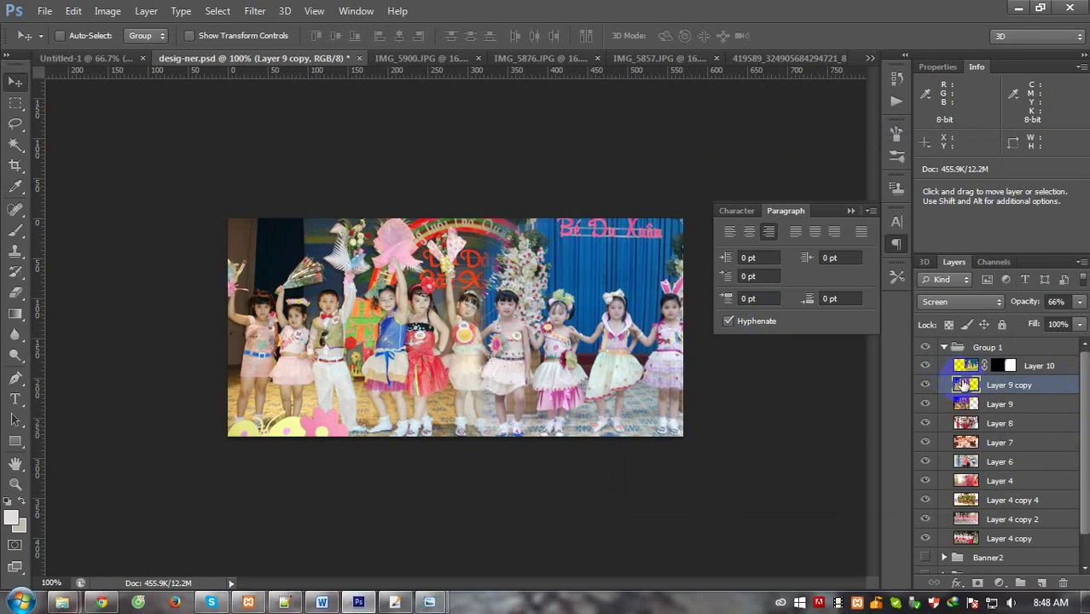
pyautogui.moveTo(964, 385); pyautogui.dragTo(497, 375)
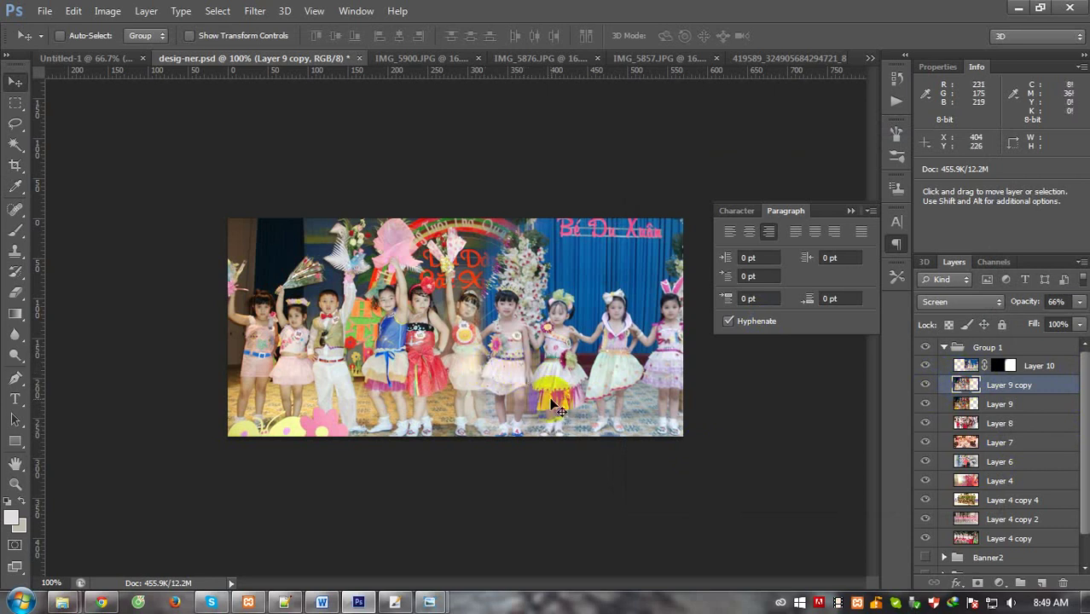
pyautogui.hotkey('ctrl', 'y')
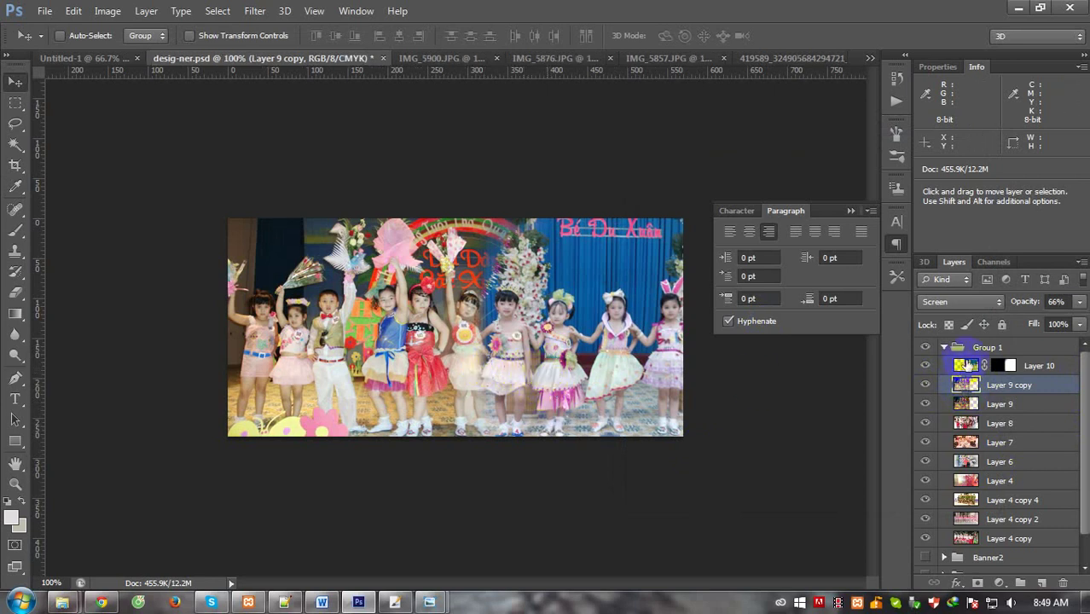
# Free Transform Layer 10 about 34 px left and 2 px higher, then commit.
pyautogui.click(966, 365)
pyautogui.hotkey('ctrl', 't')
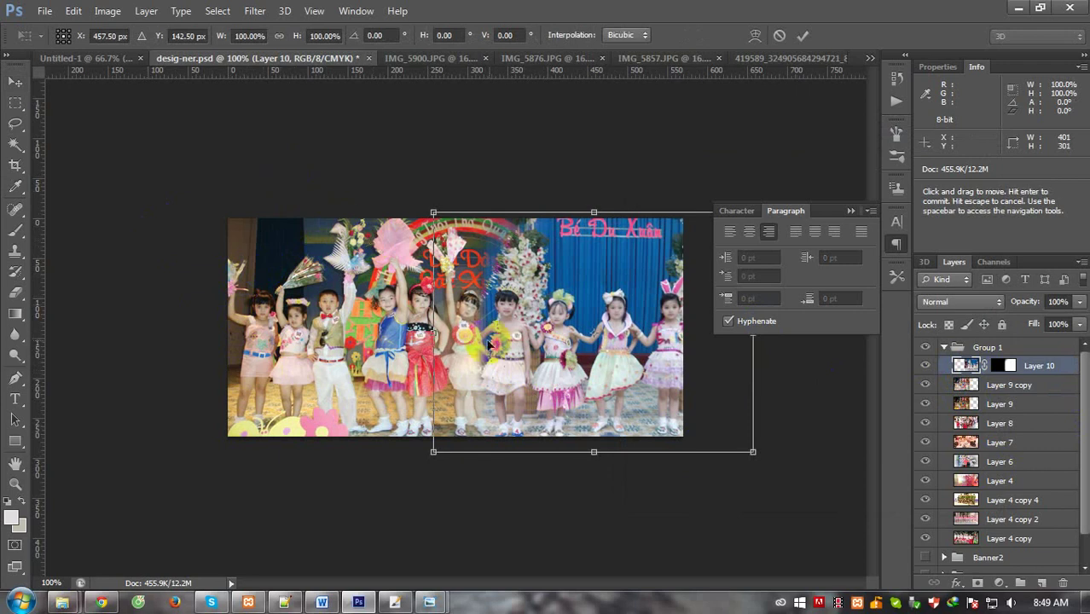
pyautogui.press('Up')
pyautogui.press('Up')
pyautogui.press('Up')
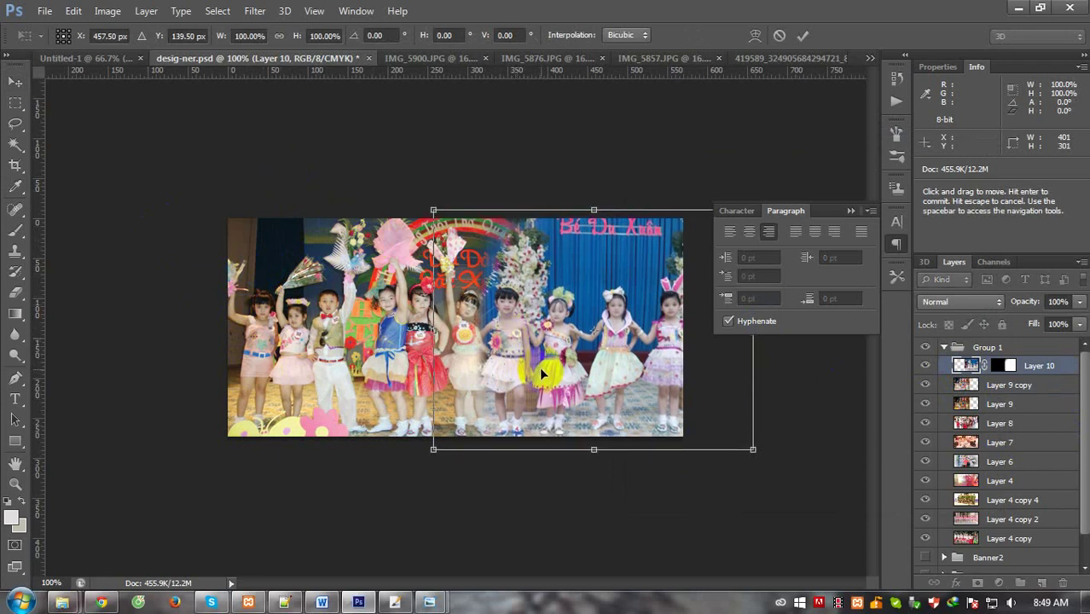
pyautogui.press('Up')
pyautogui.press('Up')
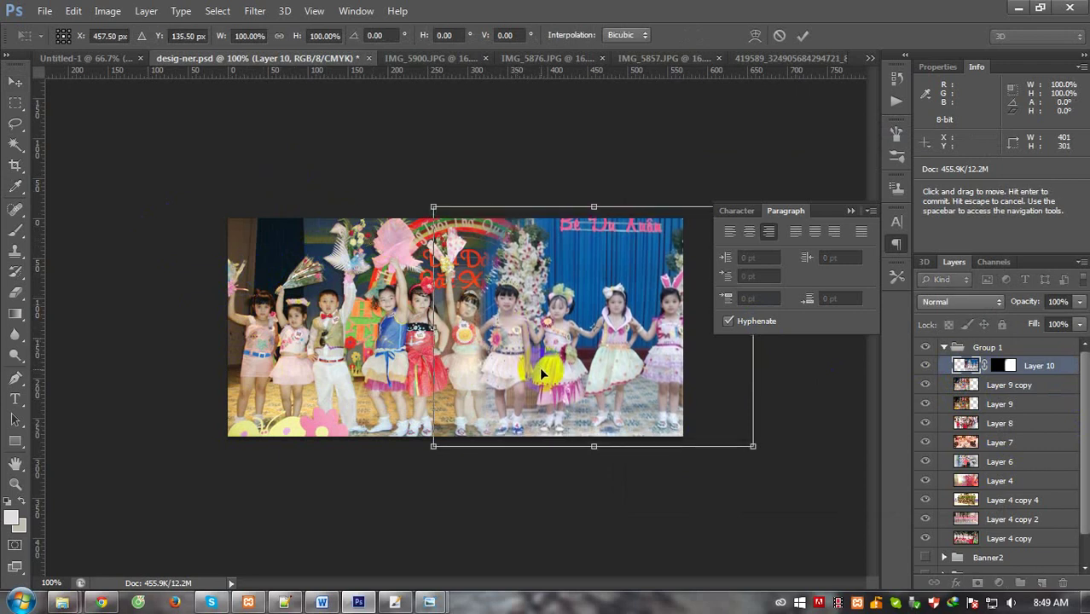
pyautogui.press('Left')
pyautogui.press('Left')
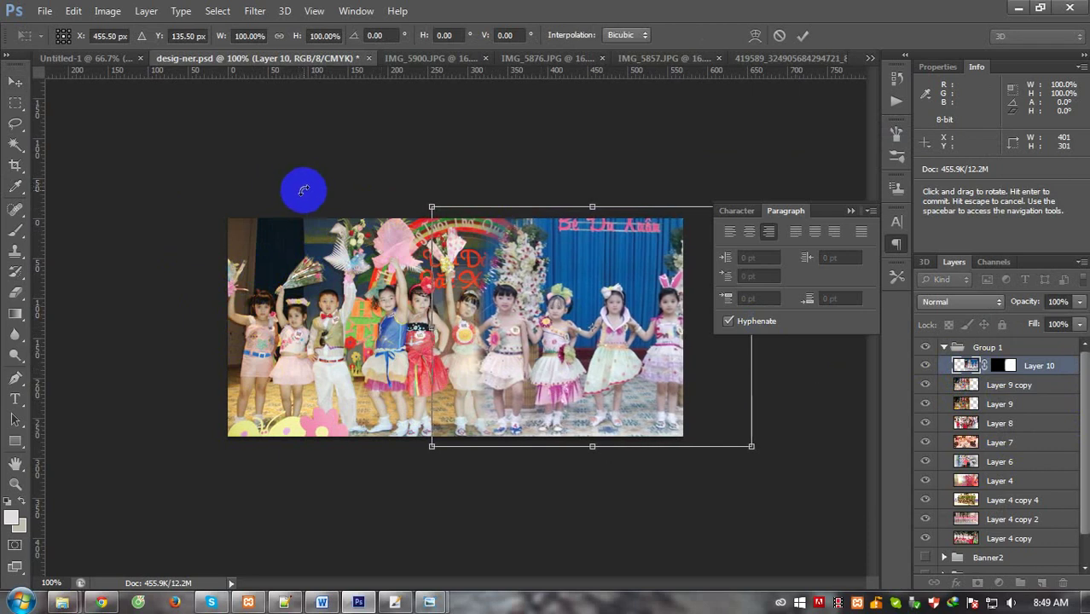
pyautogui.press('Left')
pyautogui.press('Left')
pyautogui.press('Left')
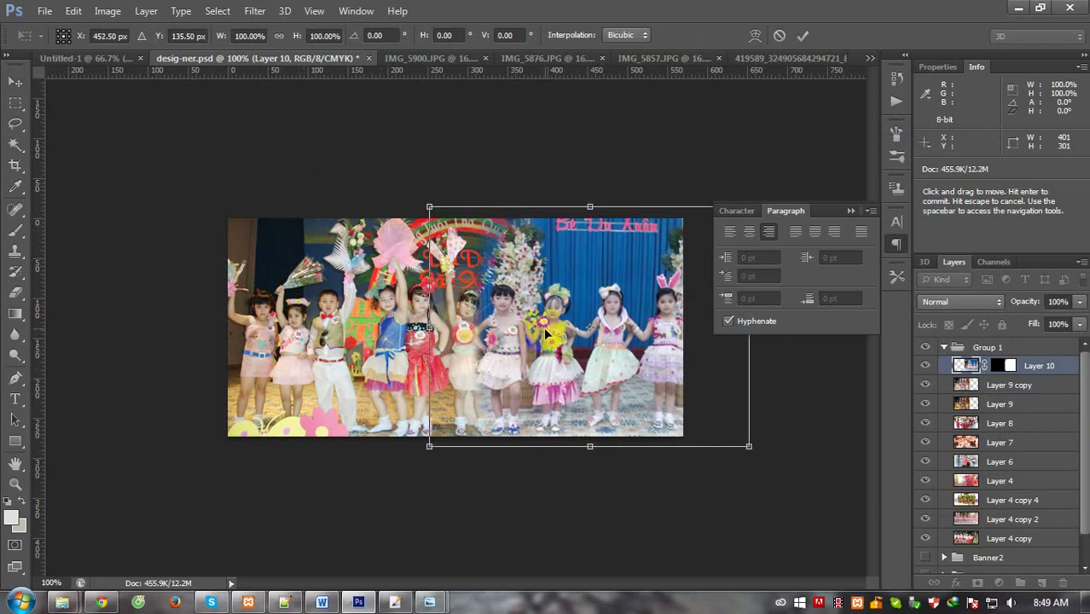
pyautogui.moveTo(550, 329); pyautogui.dragTo(523, 327)
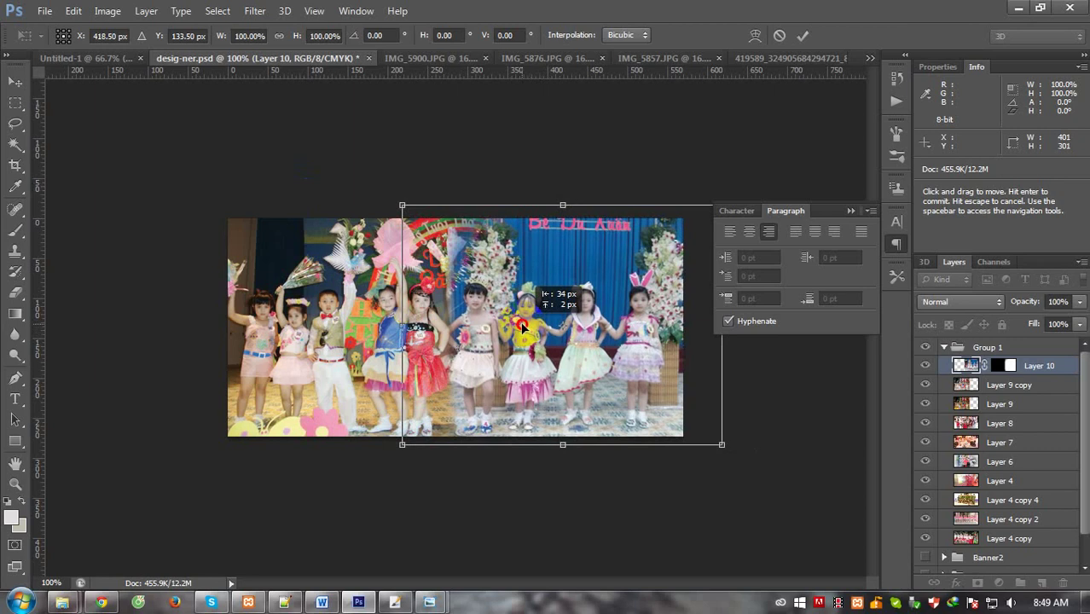
pyautogui.moveTo(523, 327); pyautogui.dragTo(523, 327)
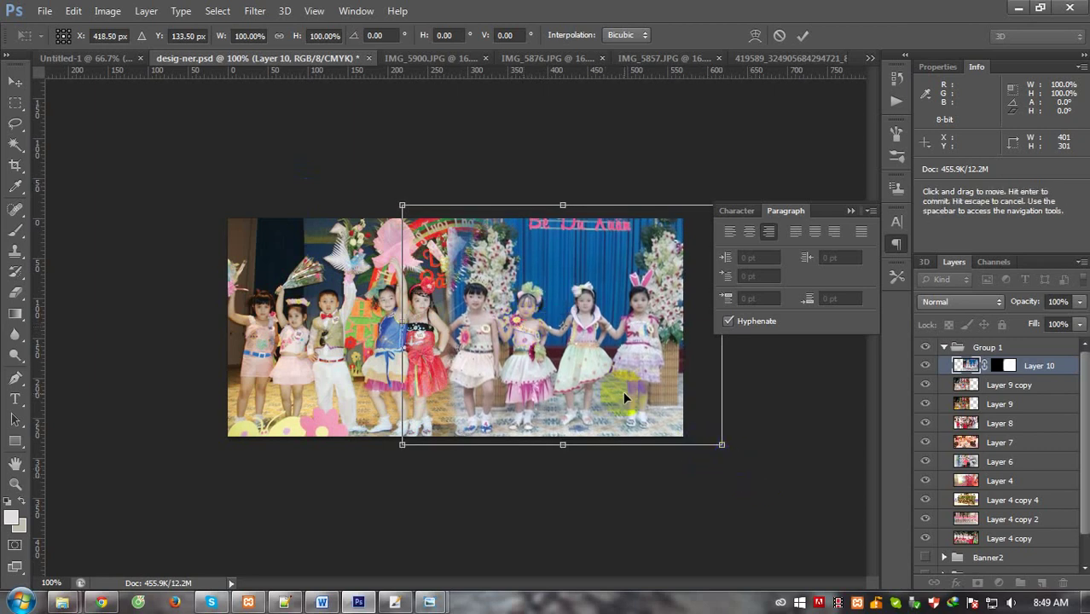
pyautogui.click(755, 473)
pyautogui.press('Return')
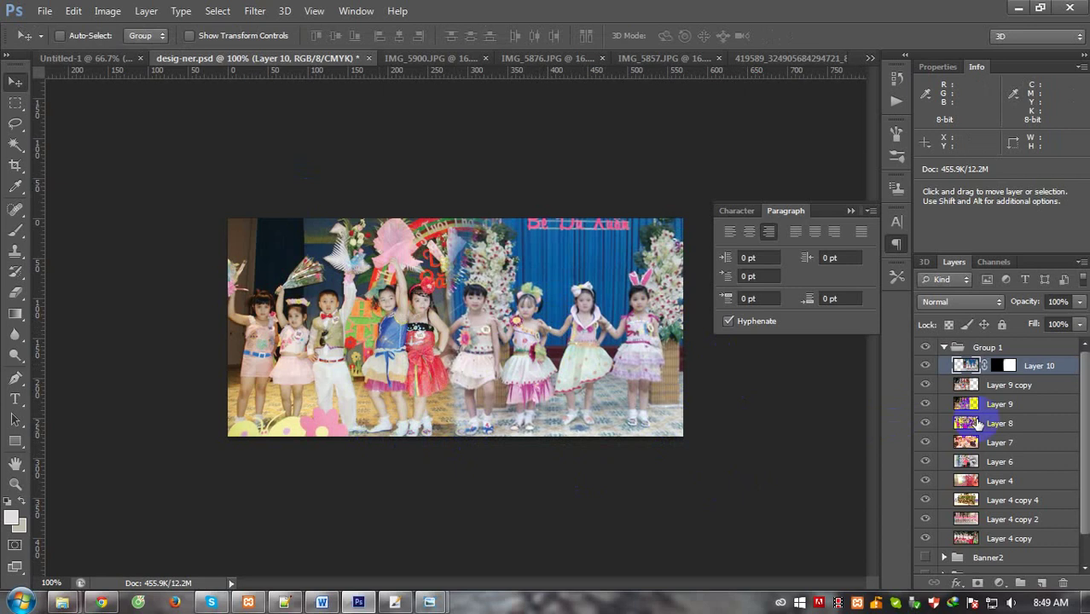
# Try new gradients on Layer 10's mask and undo the last one.
pyautogui.click(1009, 365)
pyautogui.press('g')
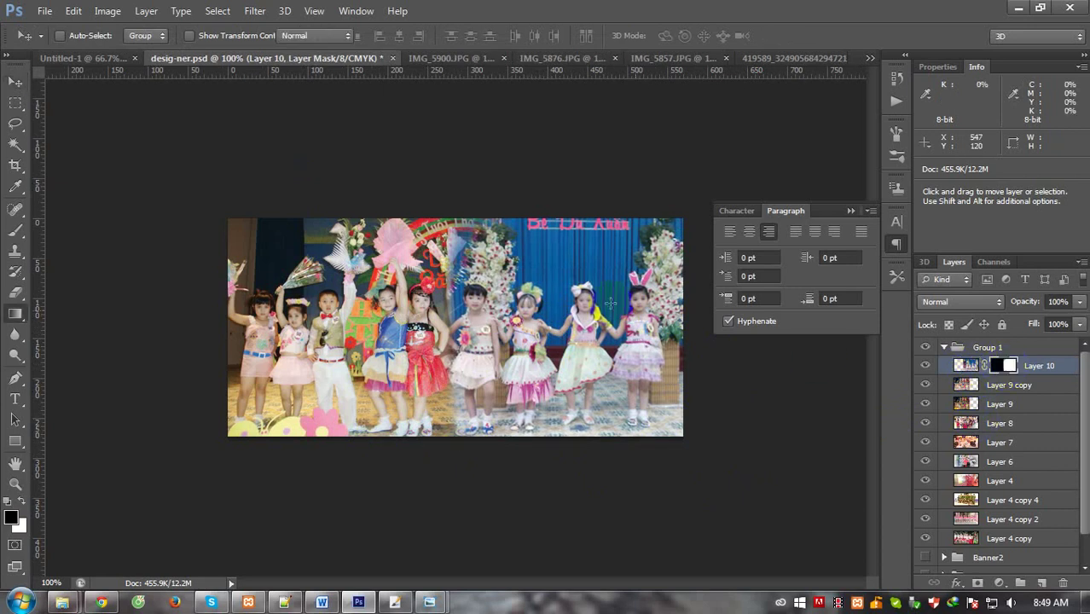
pyautogui.moveTo(480, 283)
pyautogui.mouseDown()
pyautogui.moveTo(452, 287)
pyautogui.moveTo(457, 296)
pyautogui.mouseUp()
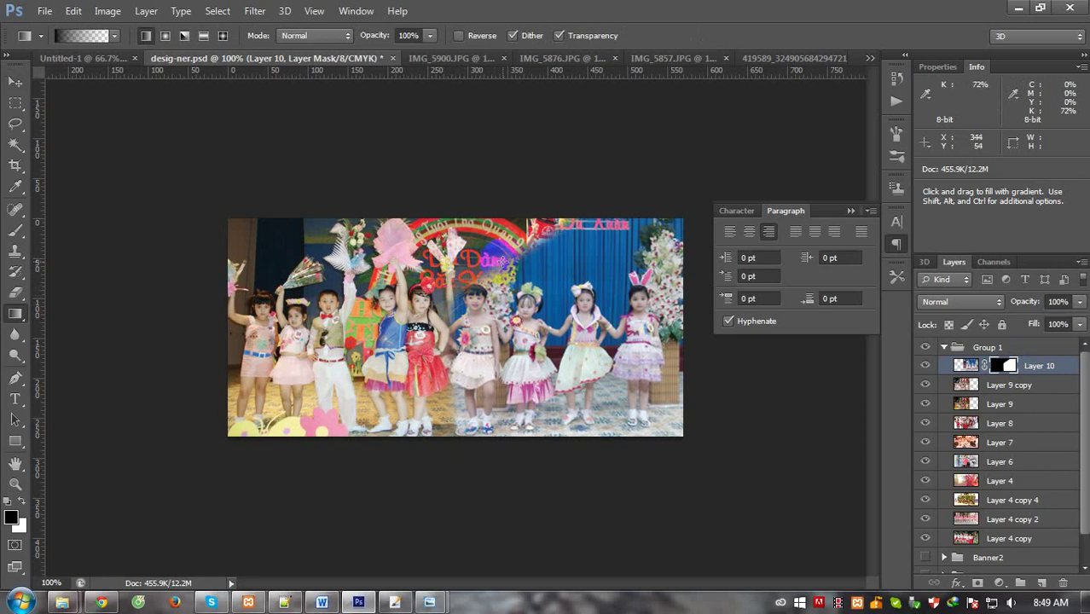
pyautogui.moveTo(504, 267); pyautogui.dragTo(508, 297)
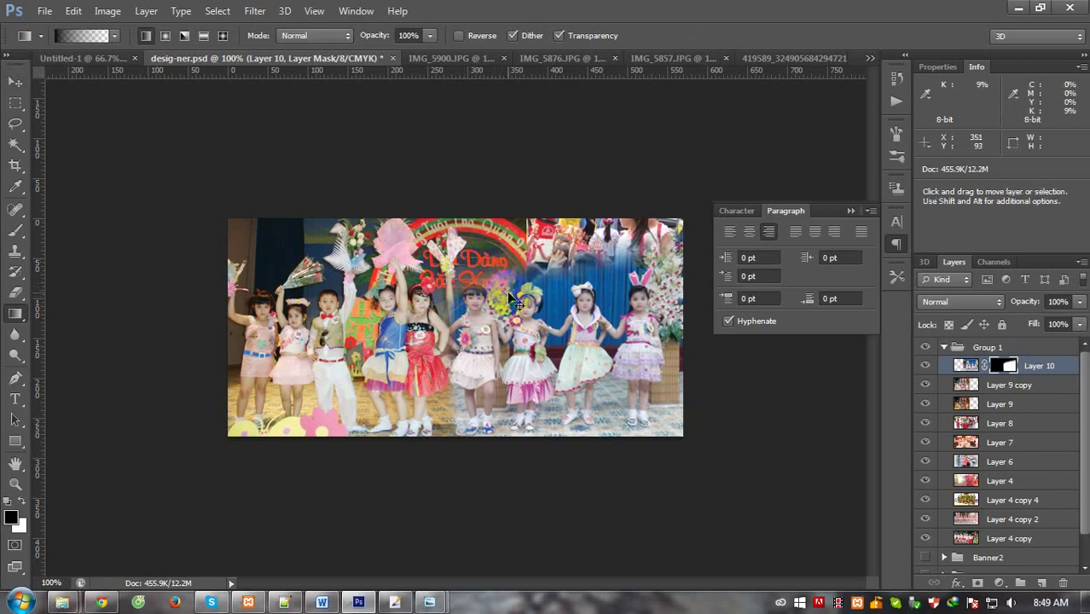
pyautogui.hotkey('ctrl', 'z')
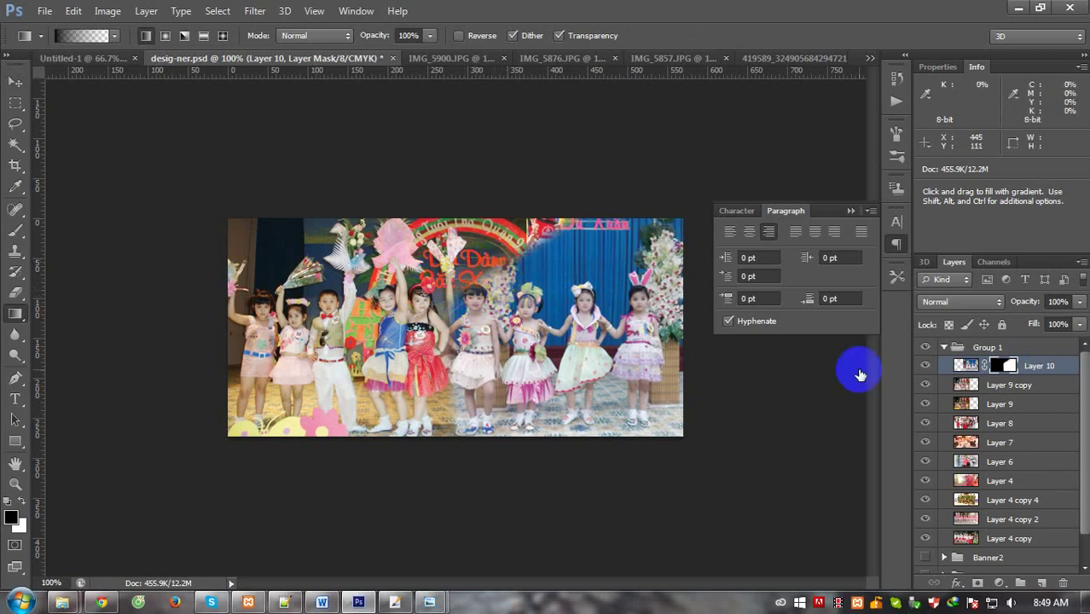
# Revert to the first Gradient state in History and target Layer 10's image.
pyautogui.click(356, 10)
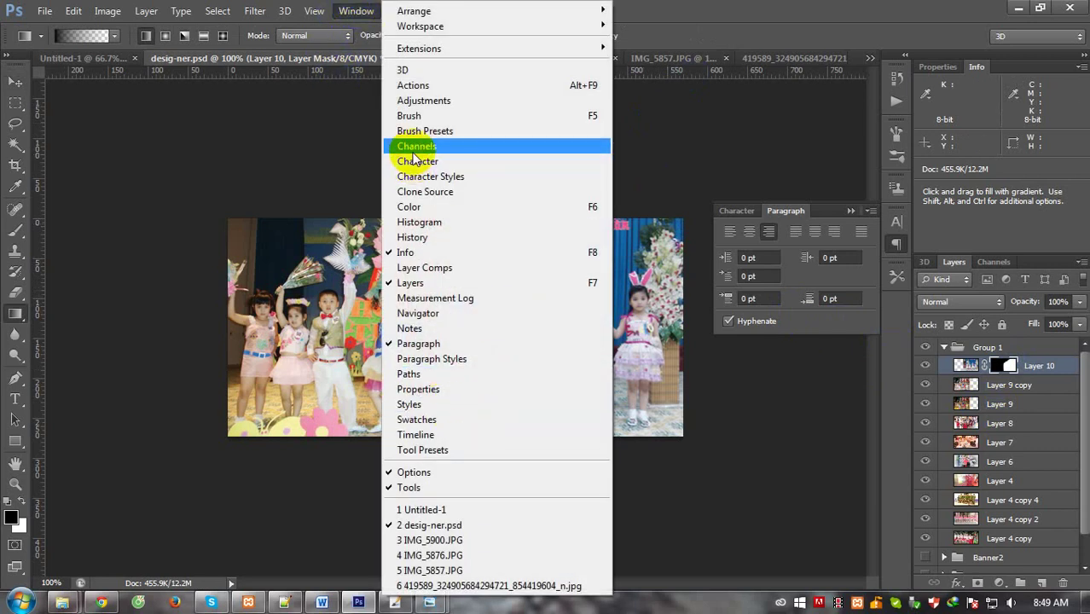
pyautogui.click(417, 237)
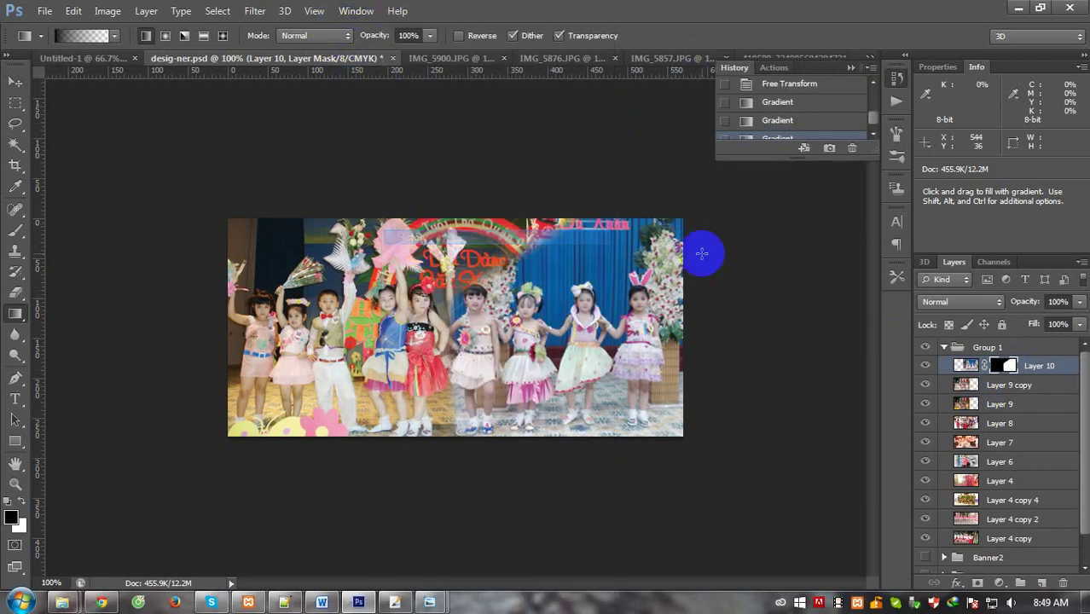
pyautogui.click(780, 104)
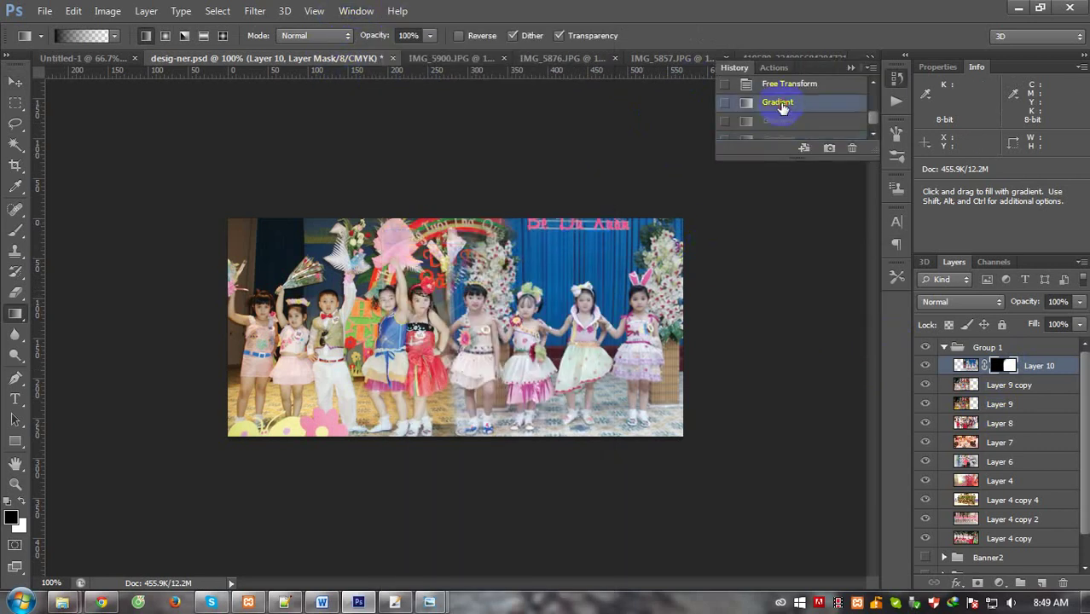
pyautogui.click(961, 365)
# Raise Layer 10's saturation to +22 with Hue/Saturation.
pyautogui.hotkey('ctrl', 'u')
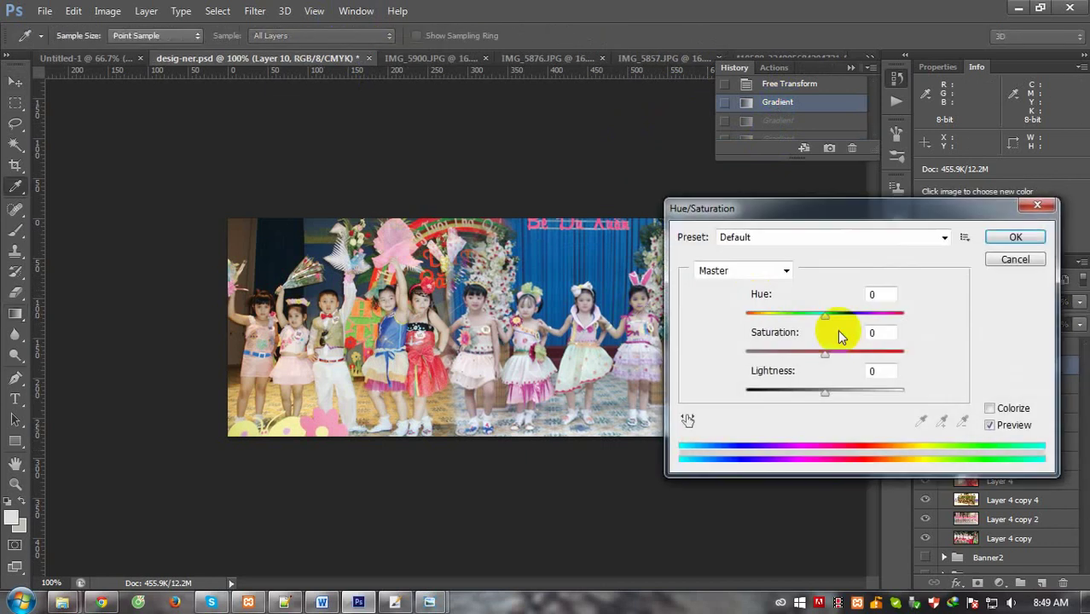
pyautogui.moveTo(824, 315)
pyautogui.mouseDown()
pyautogui.moveTo(793, 320)
pyautogui.moveTo(826, 321)
pyautogui.moveTo(842, 357)
pyautogui.mouseUp()
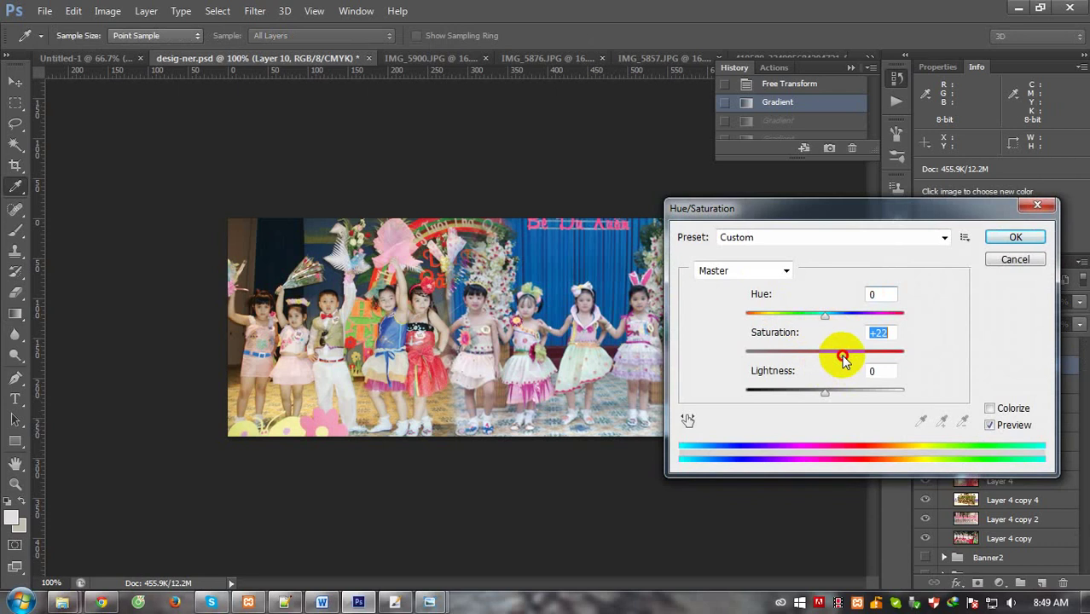
pyautogui.press('Return')
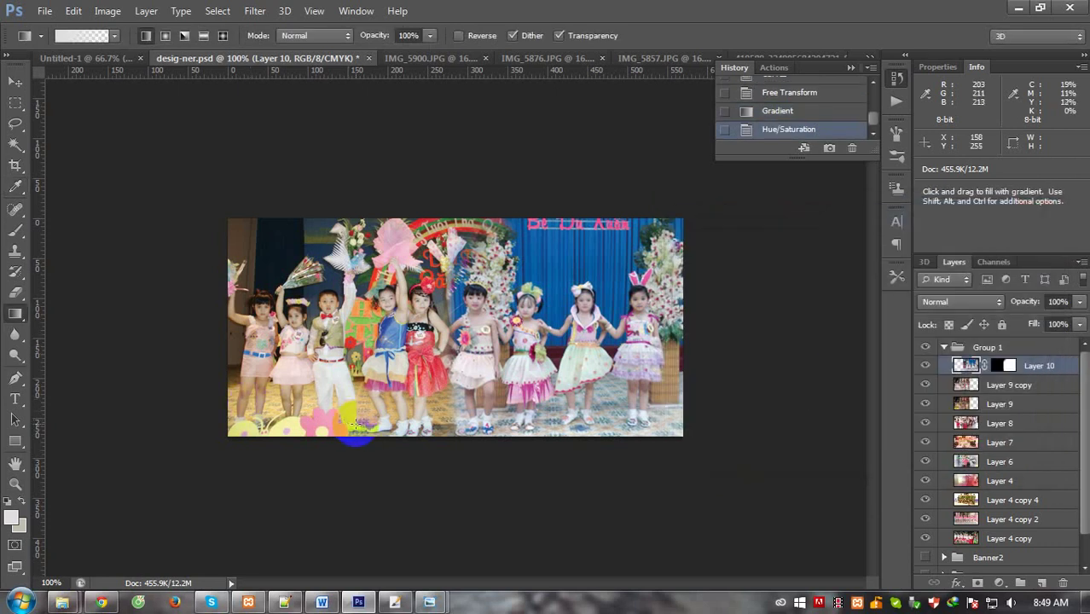
# Brighten Layer 10 by lifting the RGB curve's midpoint.
pyautogui.hotkey('ctrl', 'm')
pyautogui.moveTo(789, 309)
pyautogui.mouseDown()
pyautogui.moveTo(770, 284)
pyautogui.moveTo(785, 301)
pyautogui.mouseUp()
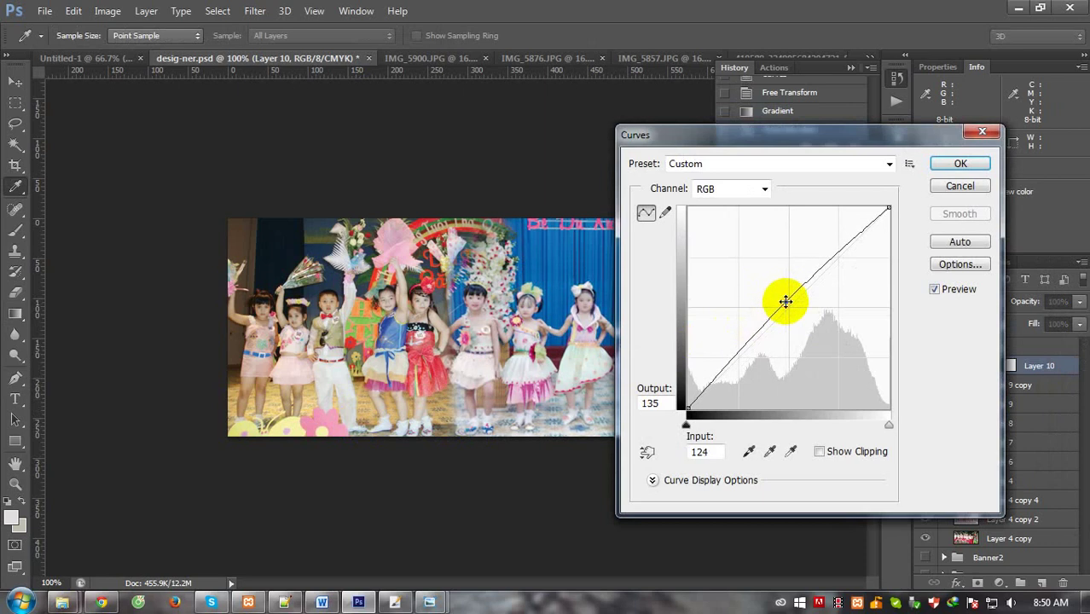
pyautogui.press('Return')
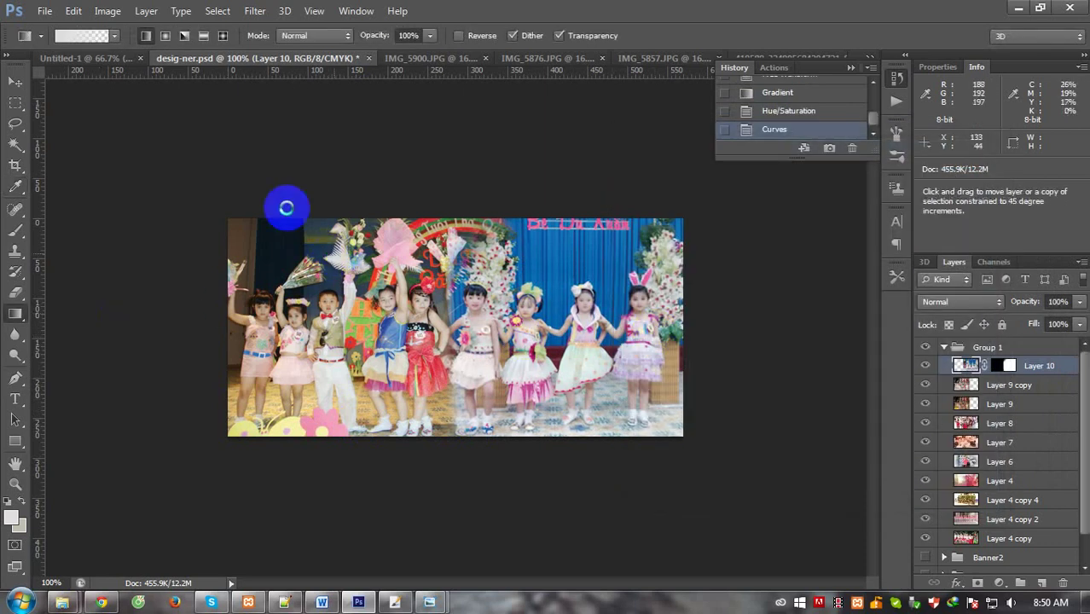
pyautogui.hotkey('ctrl', 'alt', 'shift', 's')
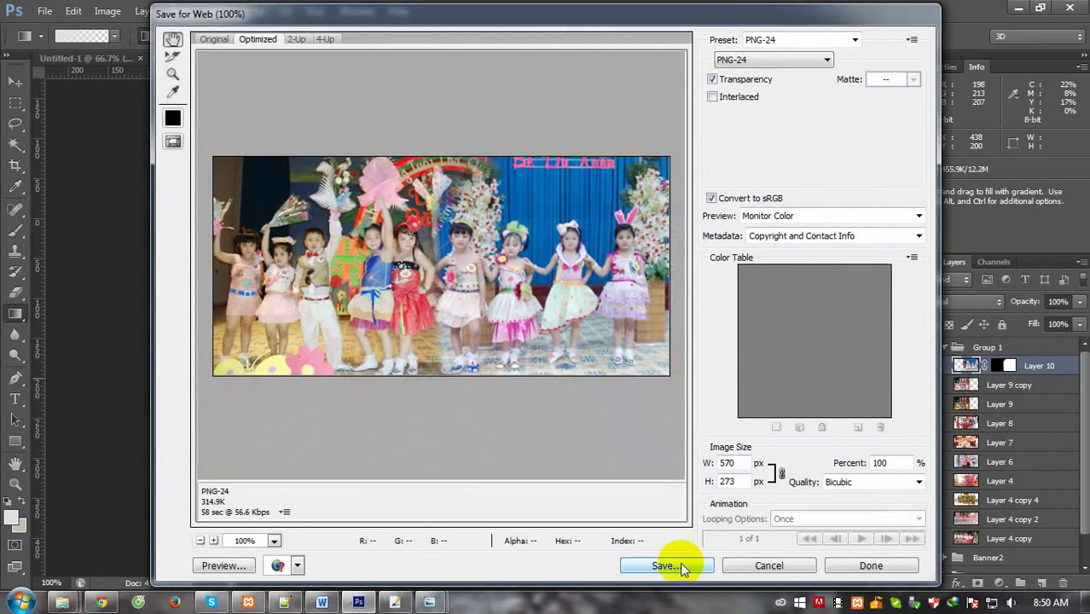
# Save the PNG-24 export as banner-10.png in banner_banmai and save desig-ner.psd.
pyautogui.click(667, 565)
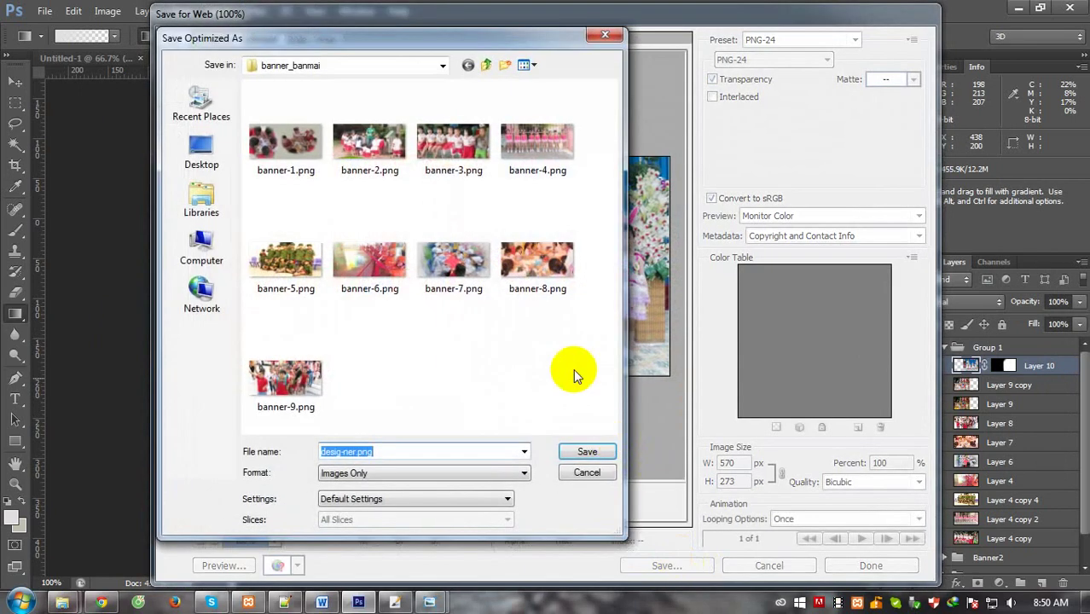
pyautogui.click(273, 388)
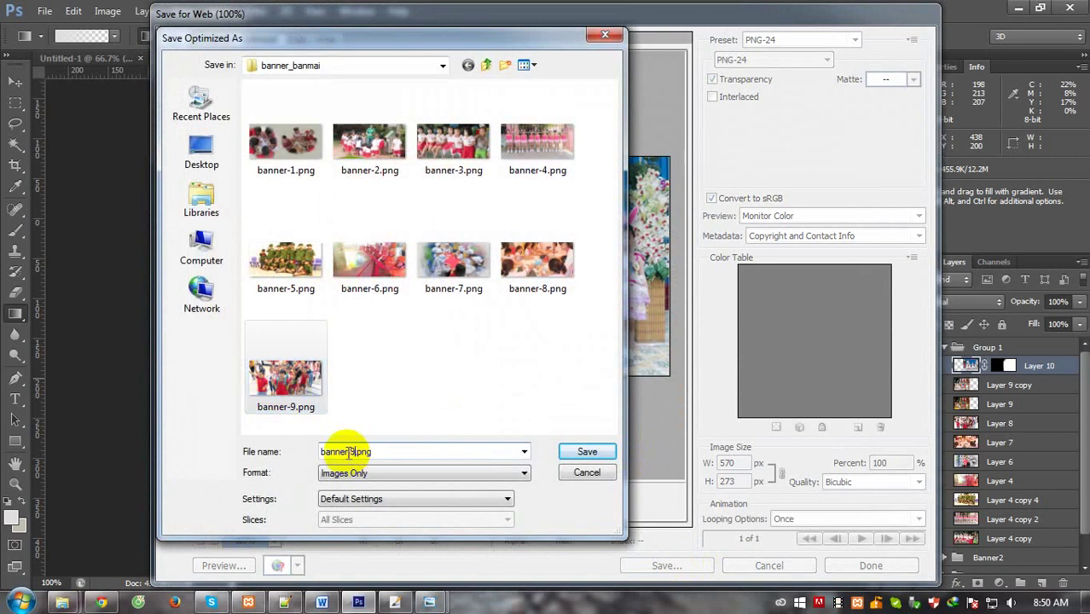
pyautogui.write('10')
pyautogui.press('Return')
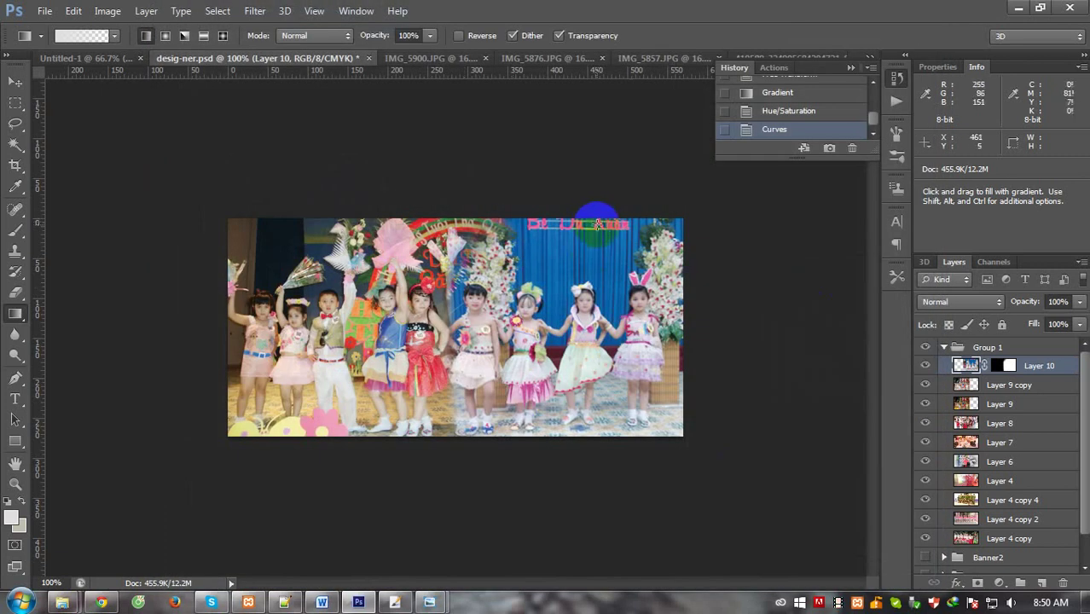
pyautogui.hotkey('ctrl', 's')
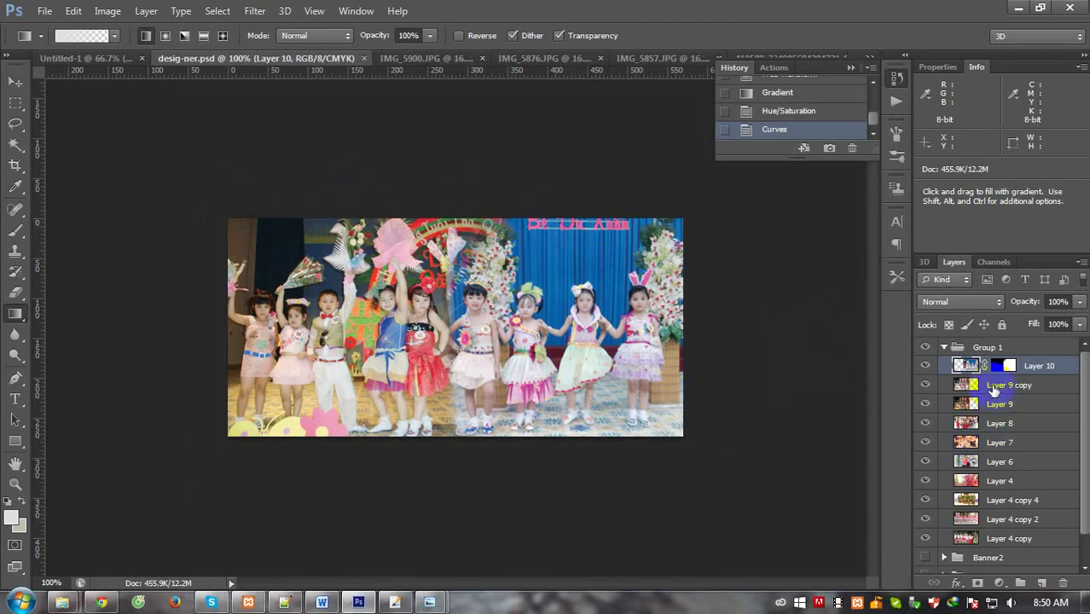
# Merge Layer 10, Layer 9 copy and Layer 9 into one layer, then minimize Photoshop.
pyautogui.keyDown('ctrl'); pyautogui.click(999, 385); pyautogui.keyUp('ctrl')
pyautogui.rightClick(999, 386)
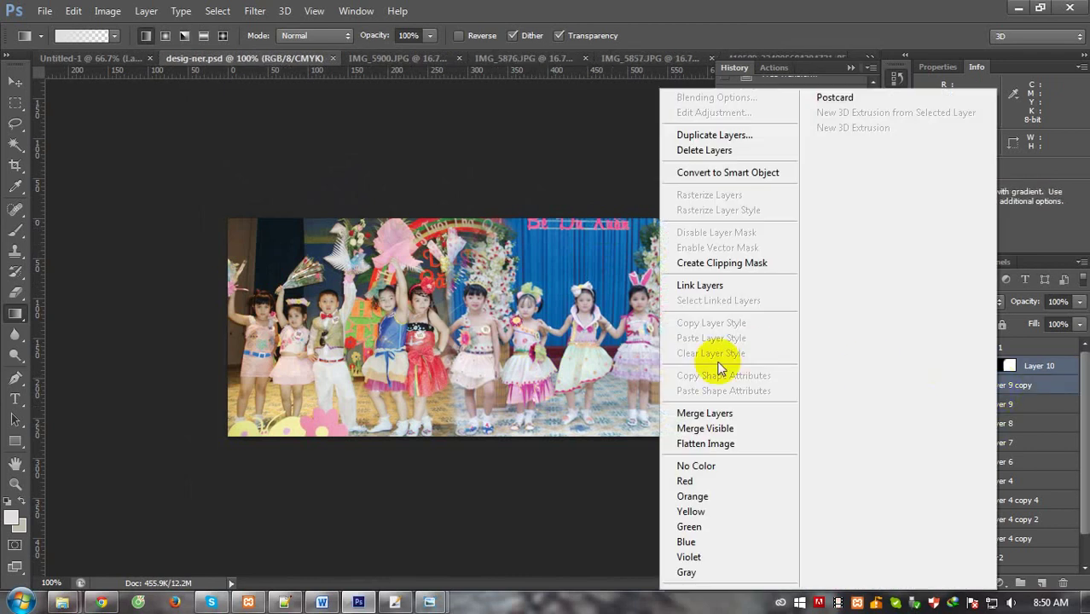
pyautogui.click(698, 412)
pyautogui.hotkey('ctrl', 'z')
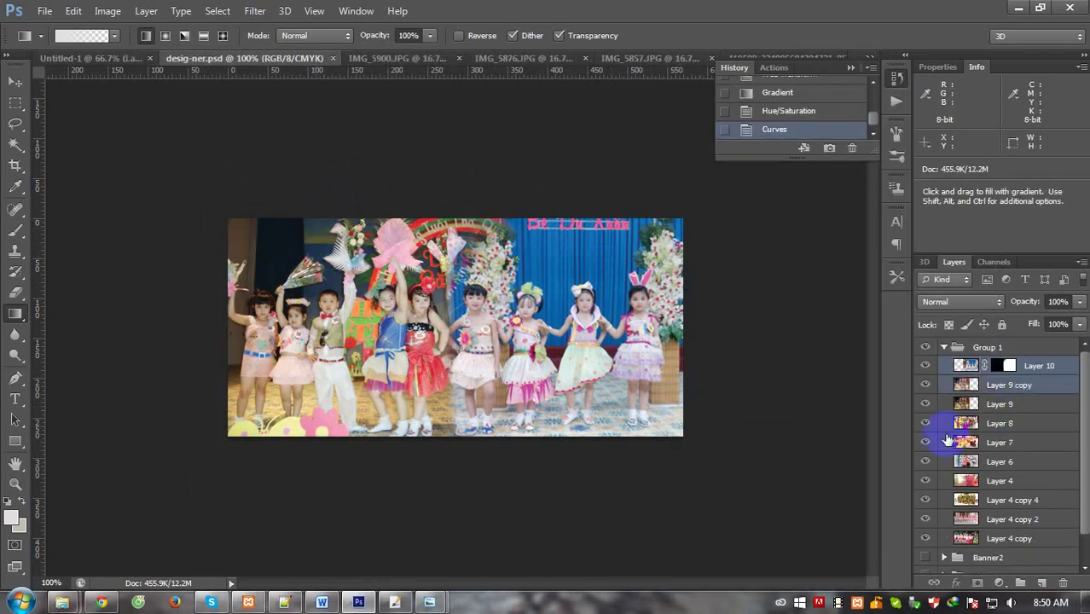
pyautogui.keyDown('shift'); pyautogui.click(984, 408); pyautogui.keyUp('shift')
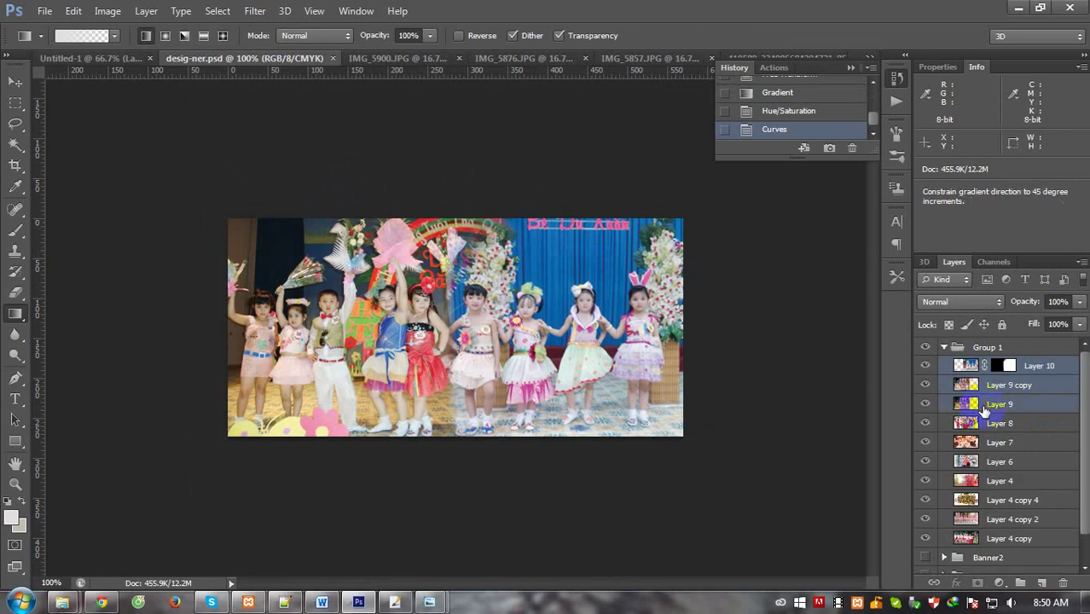
pyautogui.rightClick(984, 408)
pyautogui.click(696, 414)
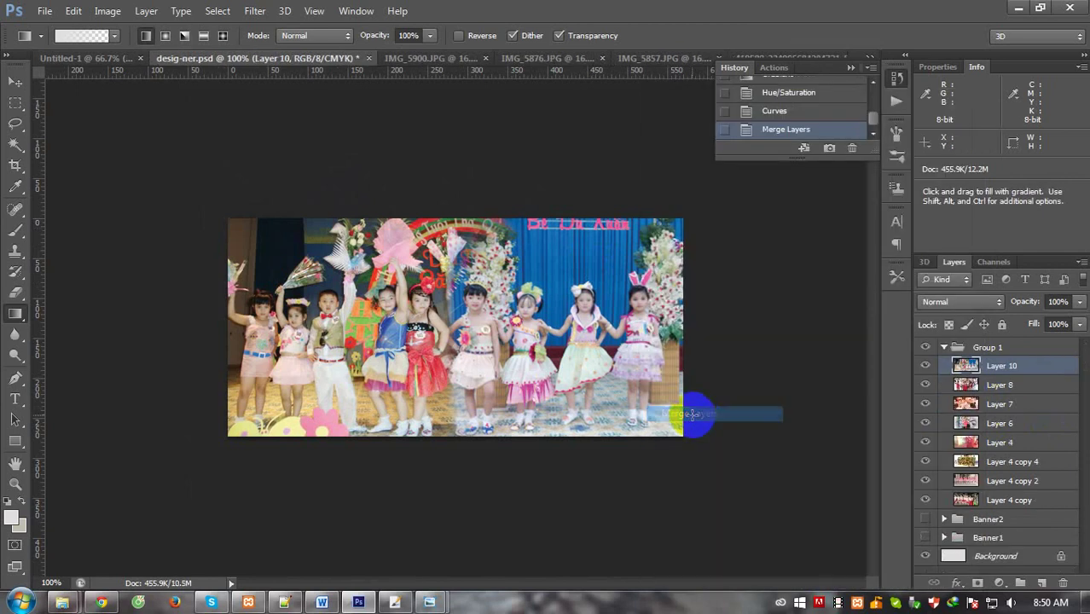
pyautogui.click(1041, 583)
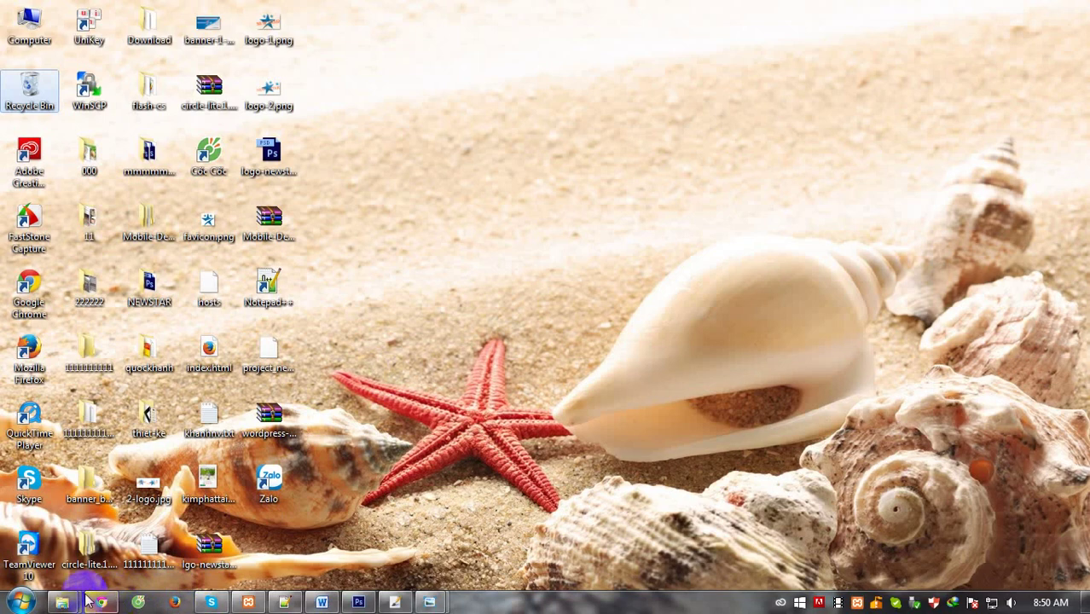
# Browse the banner folder's TẬP HUẤN PCCC and Giao vien HIẾN MÁU NHÂN ĐẠO subfolders in Explorer.
pyautogui.click(62, 602)
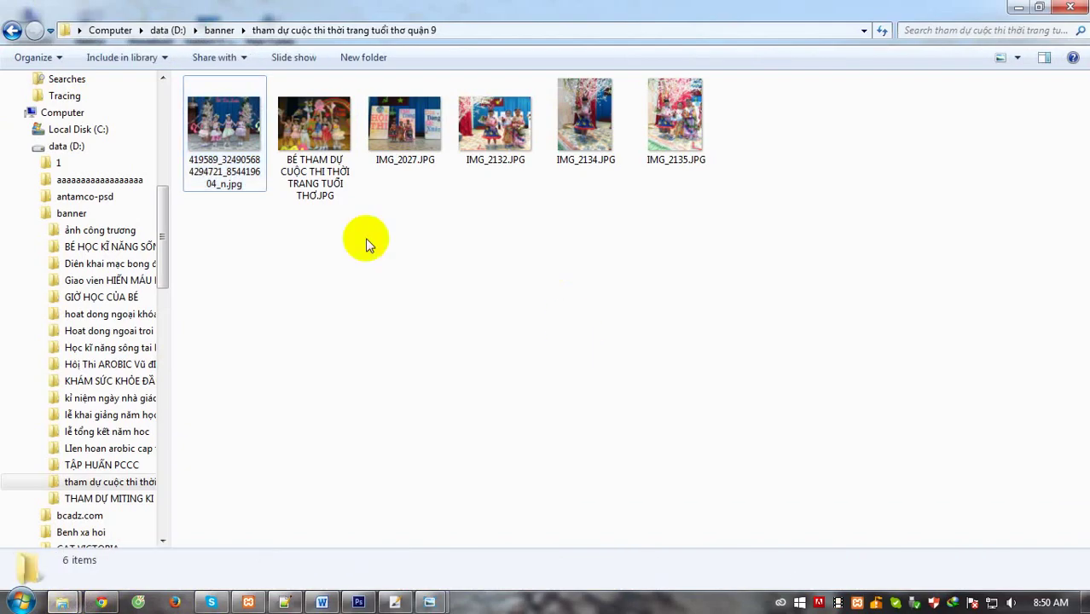
pyautogui.click(486, 179)
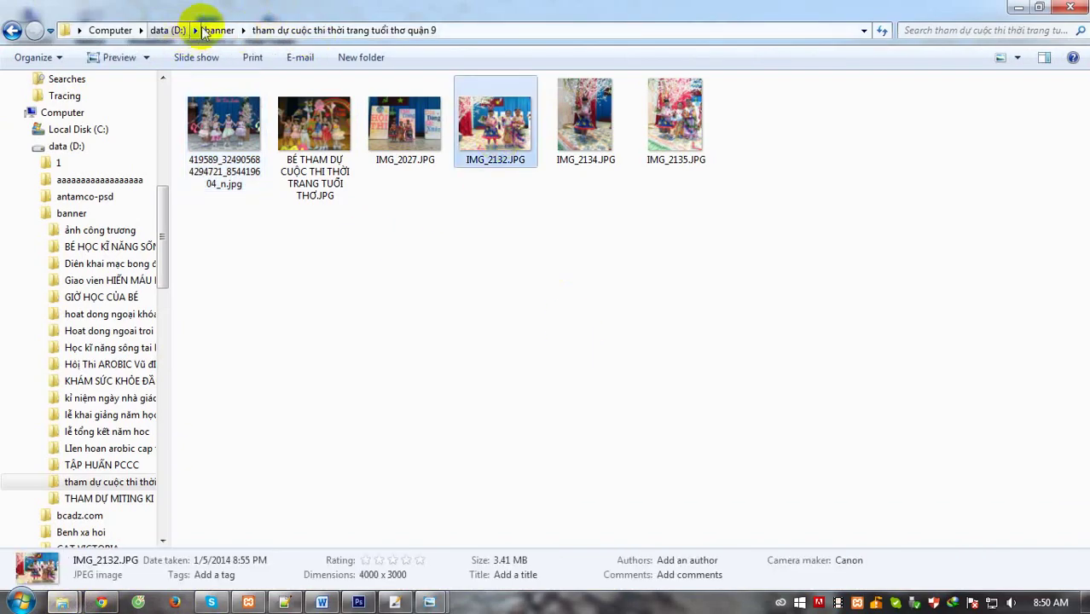
pyautogui.click(215, 30)
pyautogui.doubleClick(575, 256)
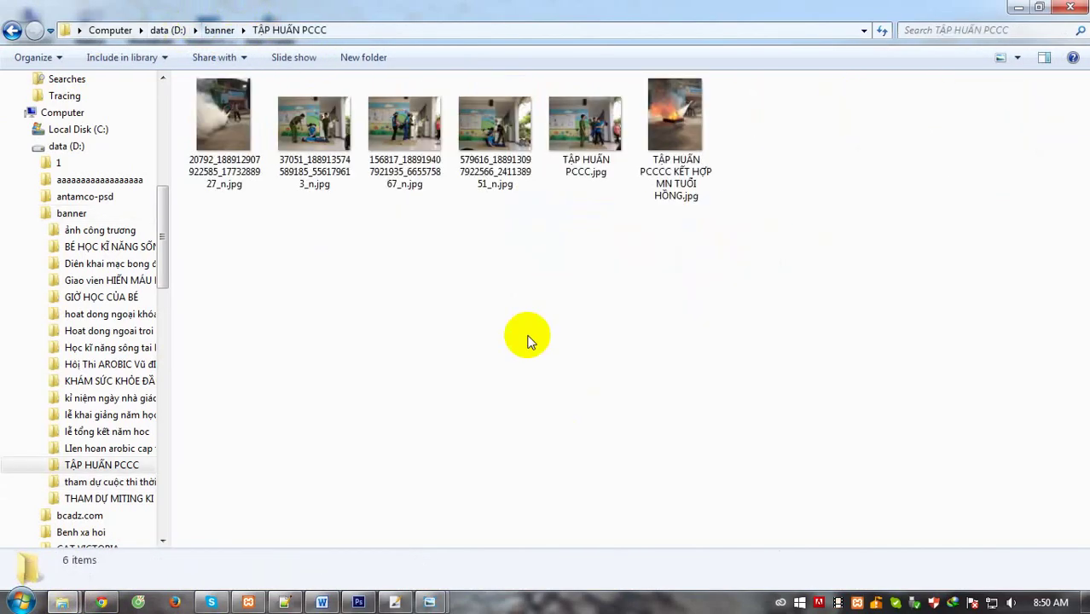
pyautogui.click(216, 30)
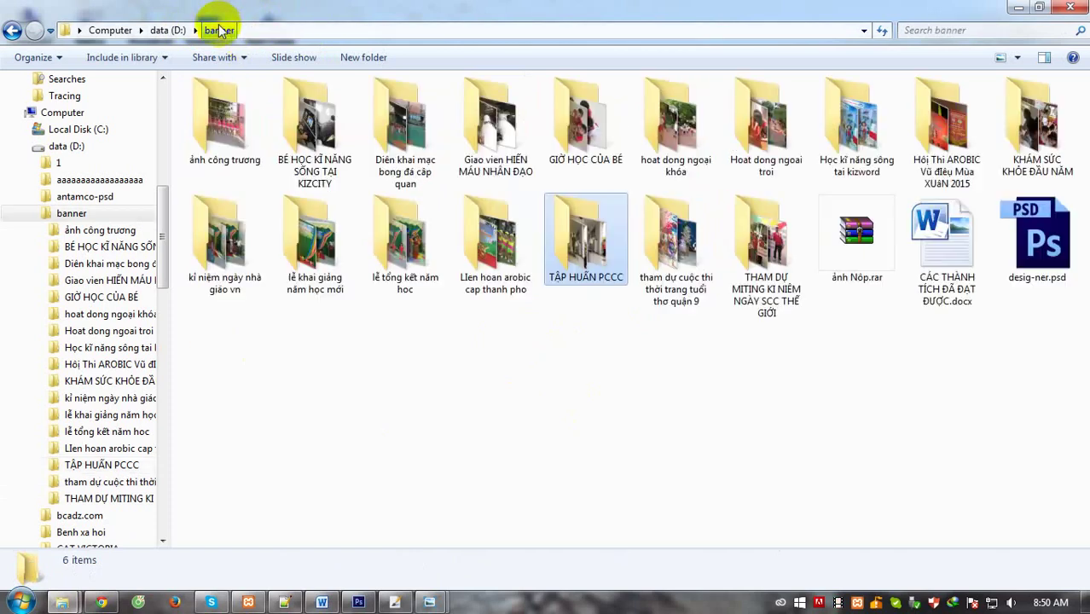
pyautogui.doubleClick(495, 168)
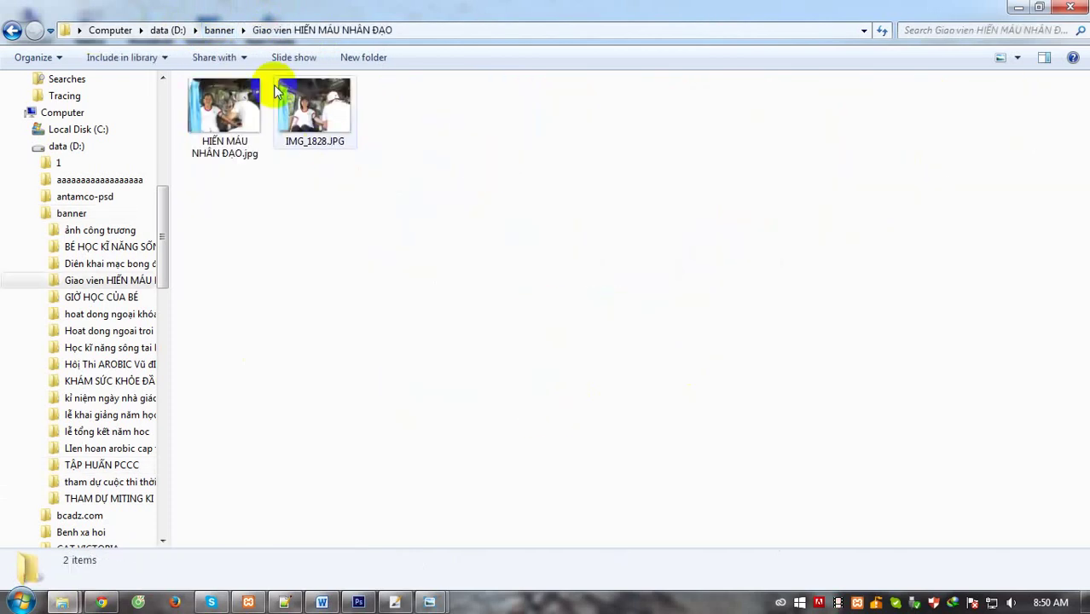
pyautogui.click(219, 33)
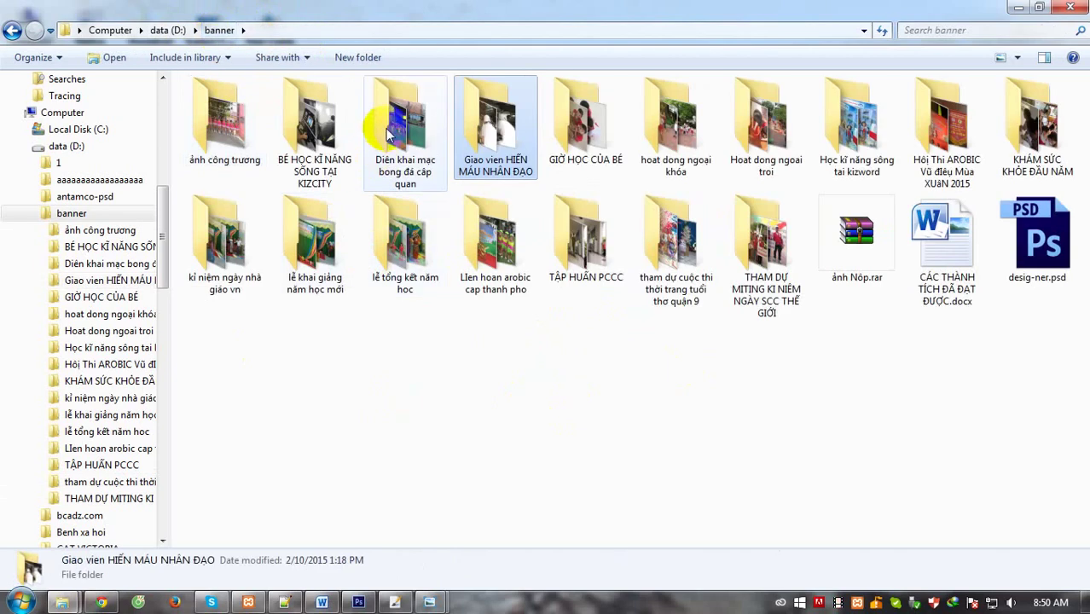
# Open KHÁM SỨC KHỎE ĐỊNH KỲ.JPG from the KHÁM SỨC KHỎE ĐẦU NĂM folder in Photoshop CS6.
pyautogui.doubleClick(1038, 128)
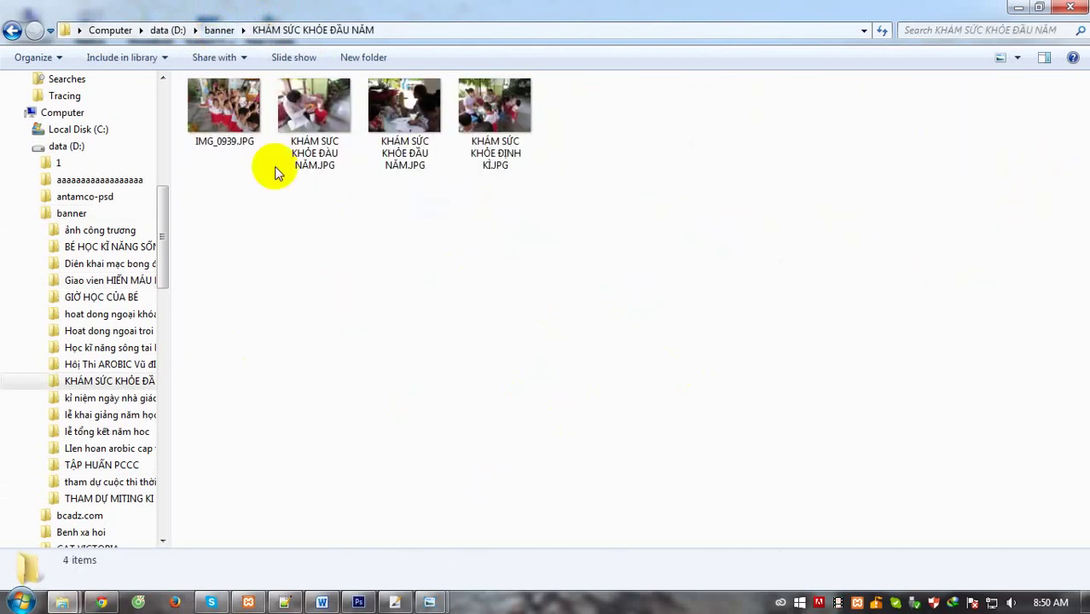
pyautogui.click(223, 107)
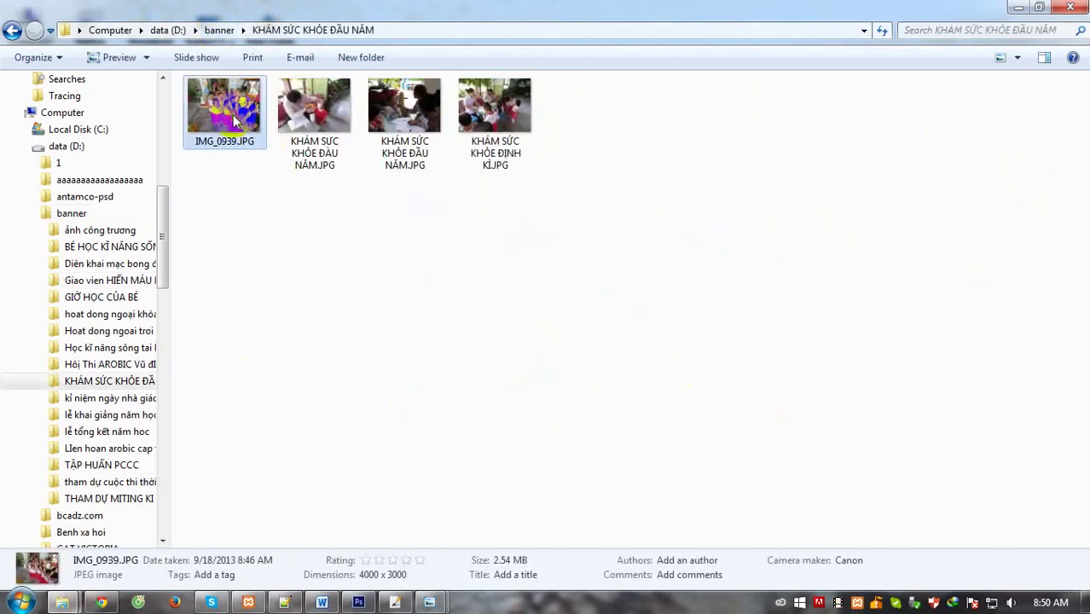
pyautogui.click(498, 111)
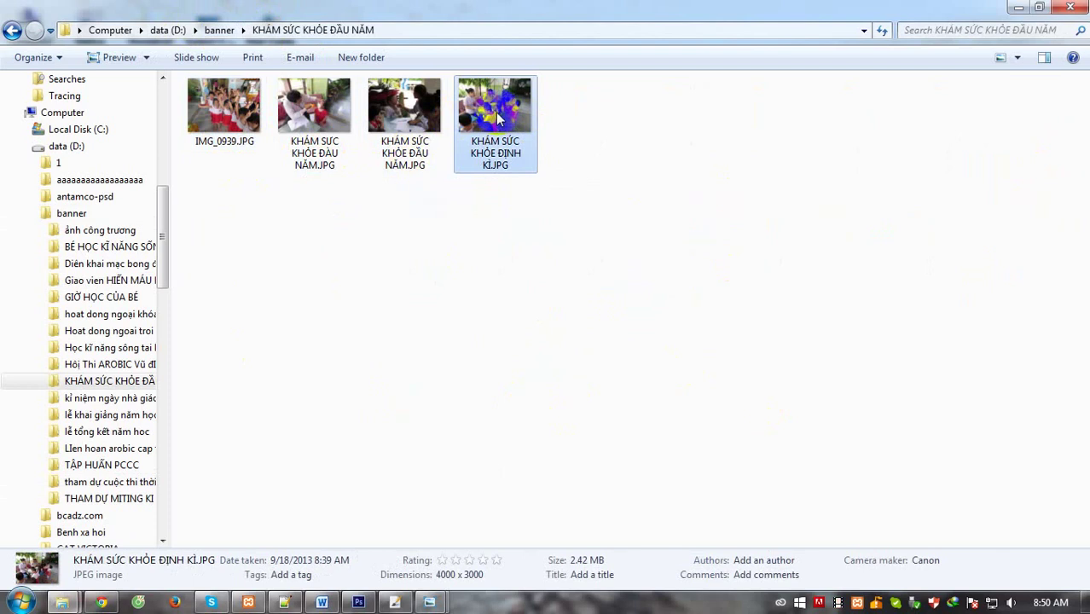
pyautogui.rightClick(477, 93)
pyautogui.moveTo(528, 298)
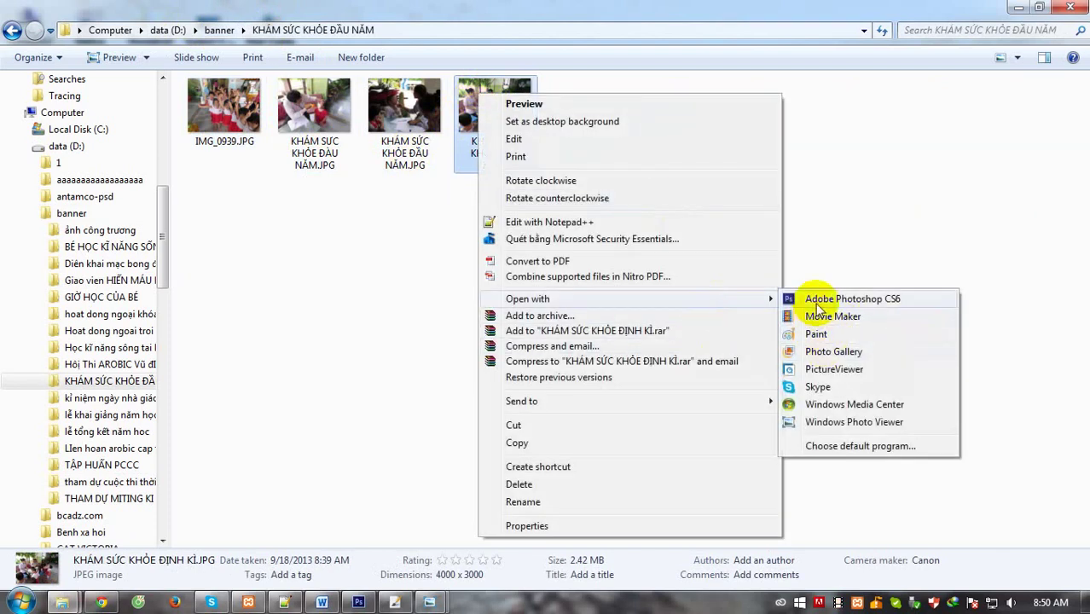
pyautogui.click(817, 298)
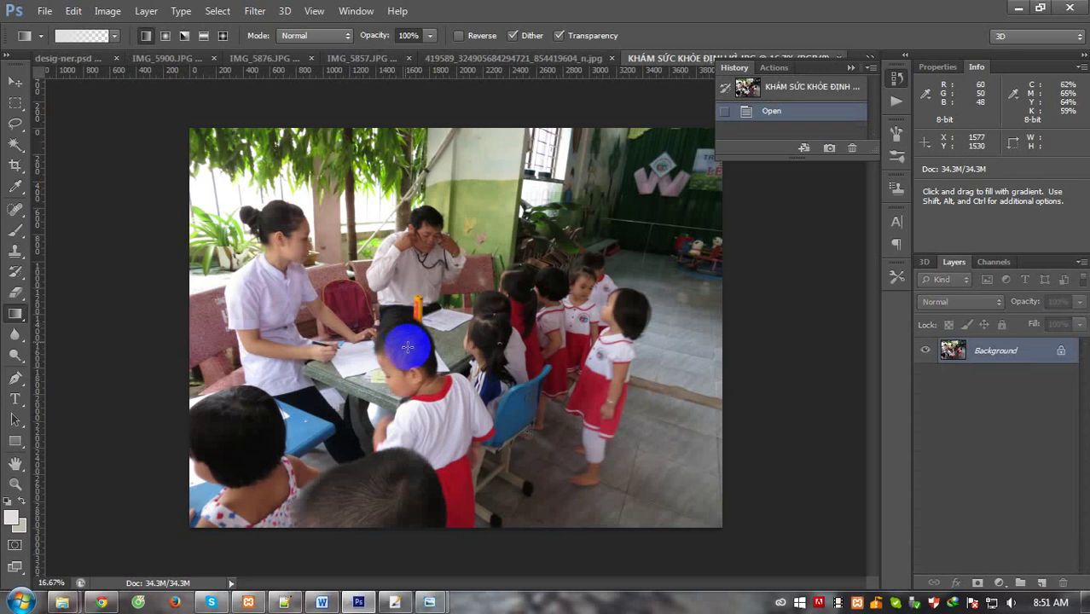
# Paste the health-check photo into the banner as Layer 11, scaled down to about 11%.
pyautogui.hotkey('ctrl', 'a')
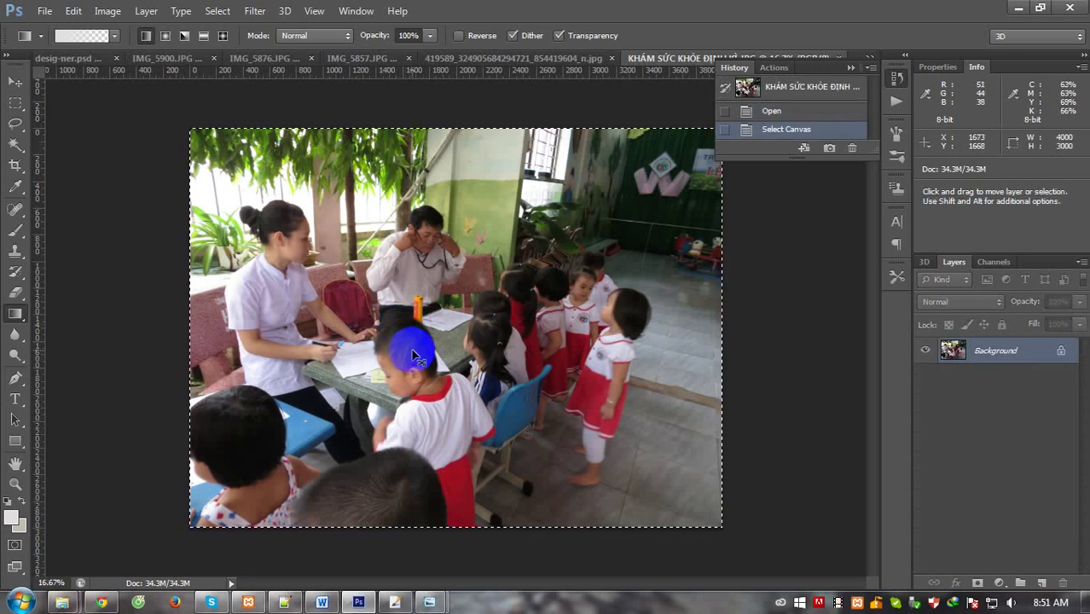
pyautogui.hotkey('ctrl', 'Tab')
pyautogui.hotkey('ctrl', 'v')
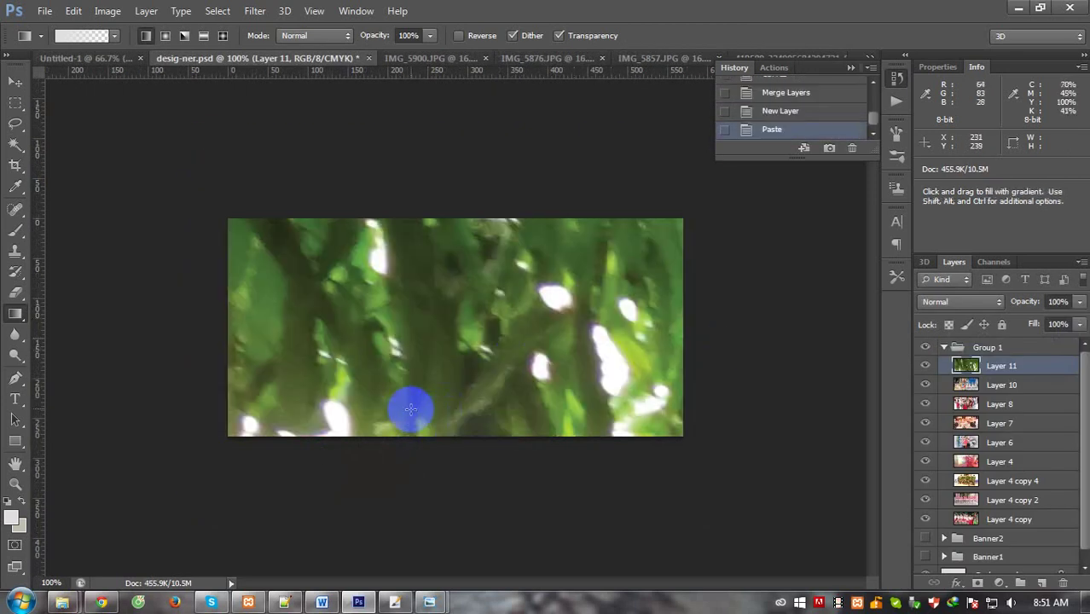
pyautogui.hotkey('ctrl', 't')
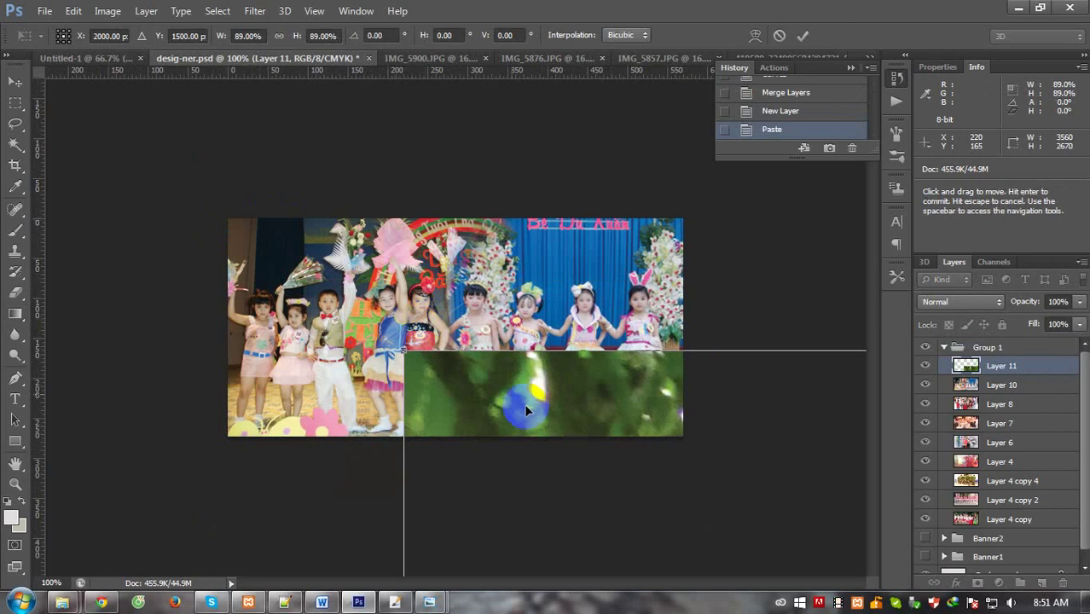
pyautogui.moveTo(228, 219)
pyautogui.mouseDown()
pyautogui.moveTo(177, 167)
pyautogui.moveTo(304, 189)
pyautogui.mouseUp()
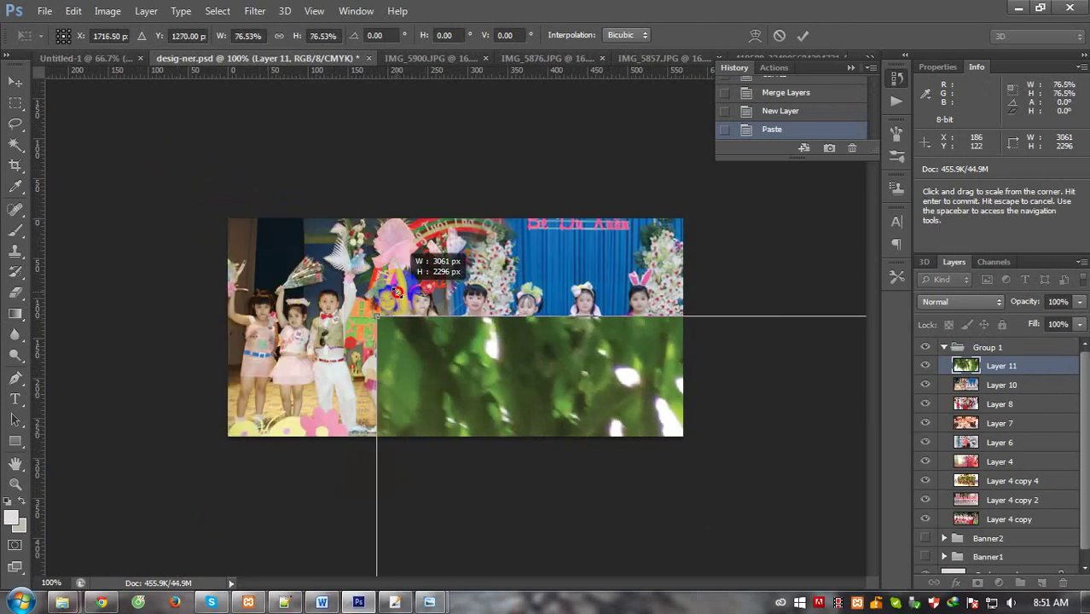
pyautogui.hotkey('ctrl', '-')
pyautogui.hotkey('ctrl', '-')
pyautogui.hotkey('ctrl', '-')
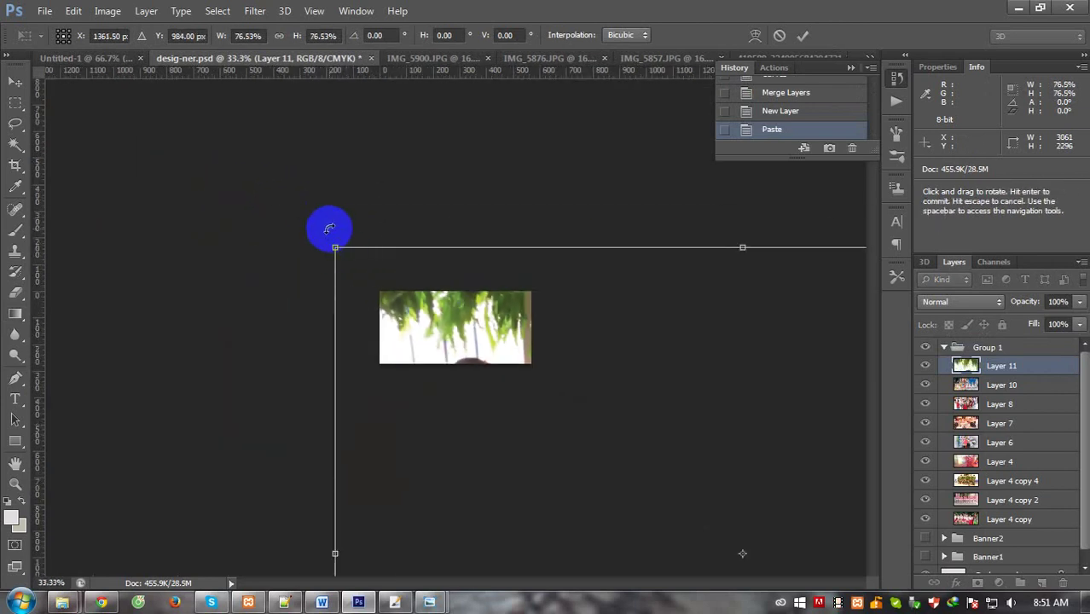
pyautogui.moveTo(332, 243)
pyautogui.mouseDown()
pyautogui.moveTo(501, 344)
pyautogui.moveTo(398, 252)
pyautogui.moveTo(425, 260)
pyautogui.mouseUp()
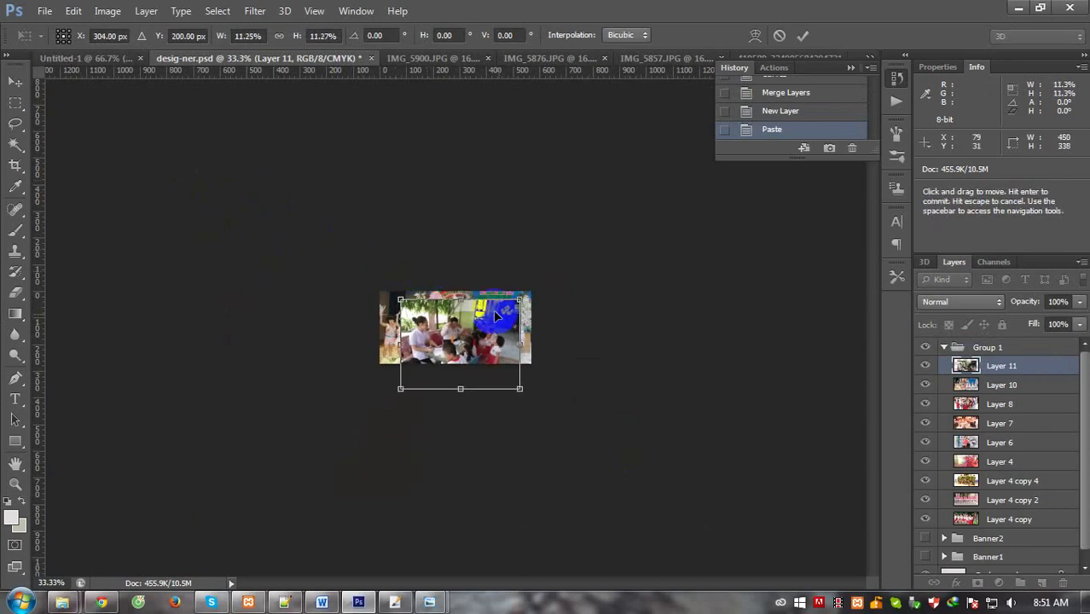
pyautogui.press('Return')
# Bring up the IMG_5900.JPG photo and drag it toward the banner document.
pyautogui.press('g')
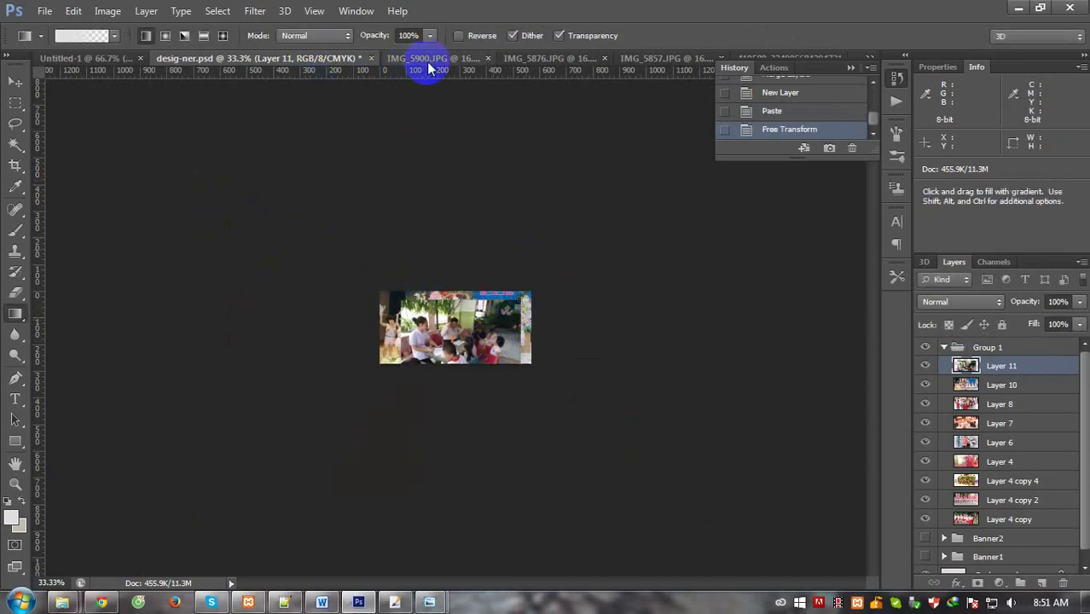
pyautogui.click(428, 58)
pyautogui.moveTo(601, 239)
pyautogui.mouseDown()
pyautogui.moveTo(580, 273)
pyautogui.moveTo(596, 99)
pyautogui.mouseUp()
# After viewing IMG_5857.JPG, open KHÁM SỨC KHỎE ĐẦU NĂM.JPG from Explorer in Photoshop CS6.
pyautogui.click(588, 58)
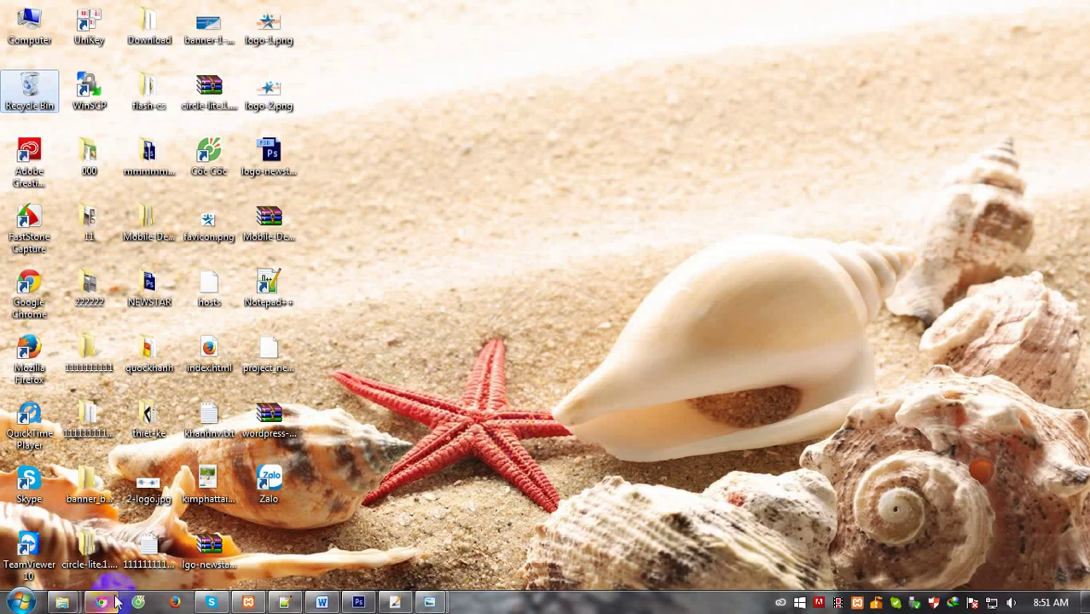
pyautogui.click(62, 603)
pyautogui.click(279, 519)
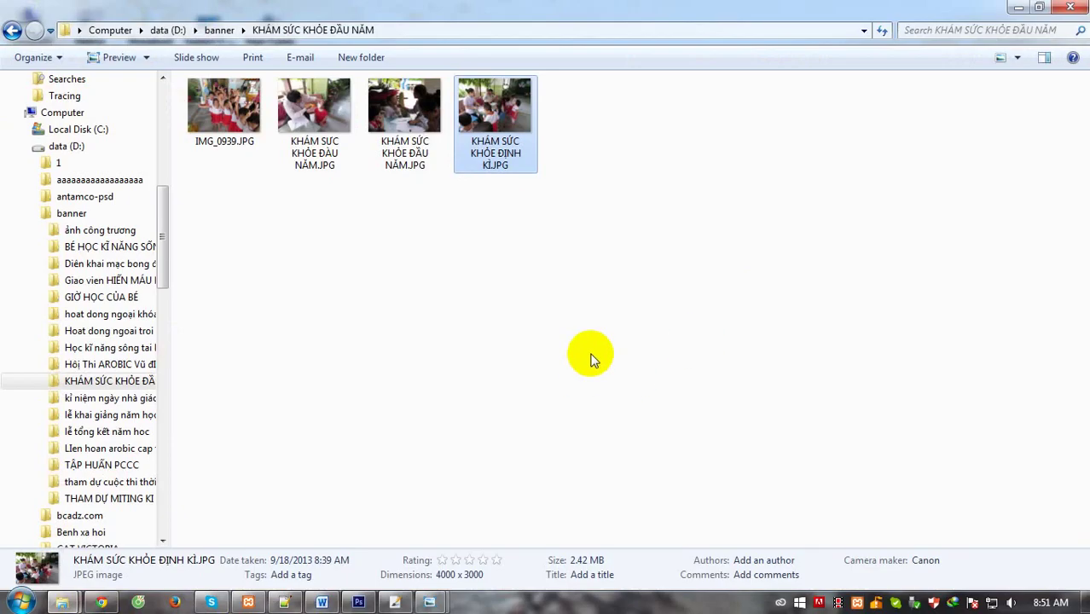
pyautogui.click(307, 110)
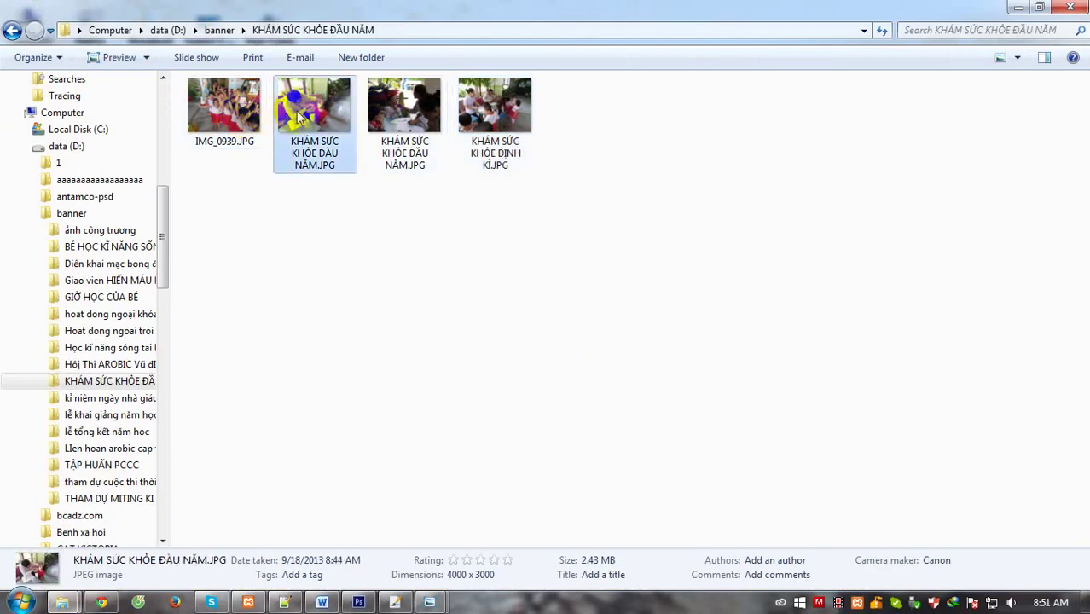
pyautogui.rightClick(296, 110)
pyautogui.moveTo(346, 317)
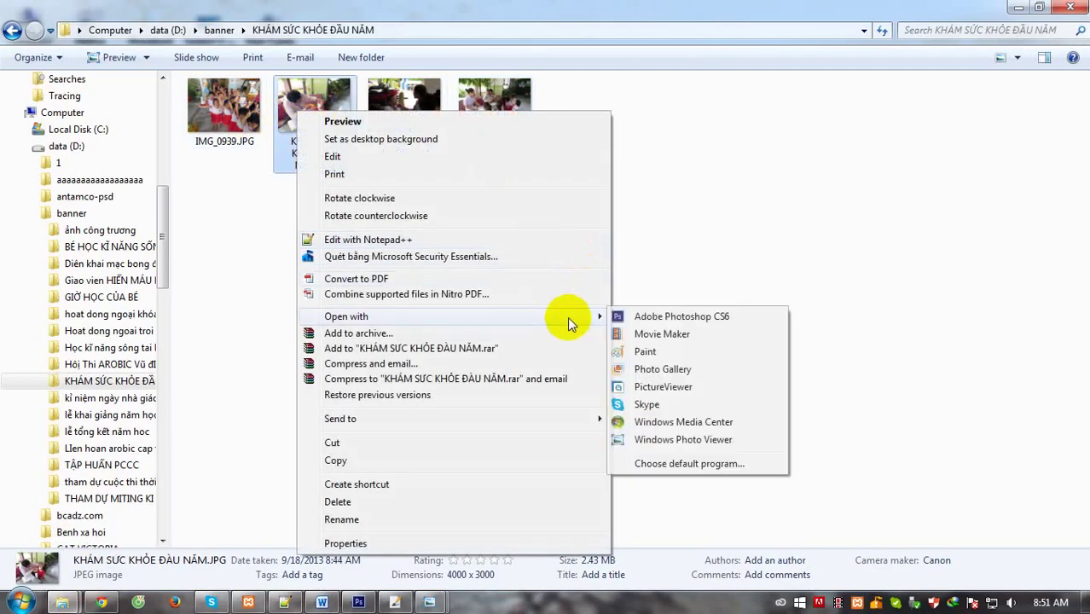
pyautogui.click(652, 316)
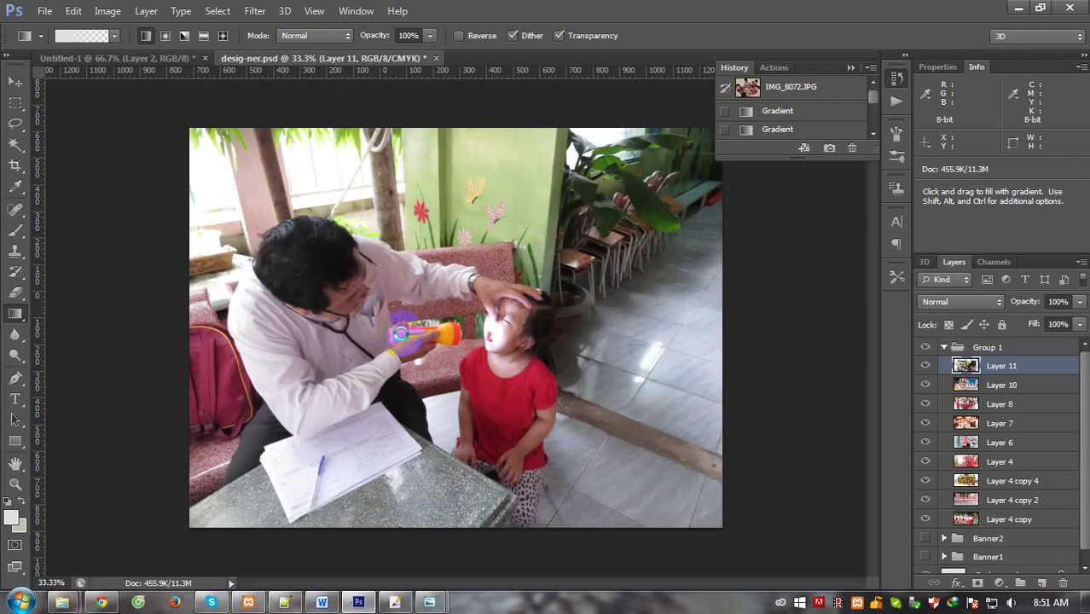
# Resize the doctor photo to 400×300 with a 300 px height in Image Size.
pyautogui.hotkey('ctrl', 'alt', 'i')
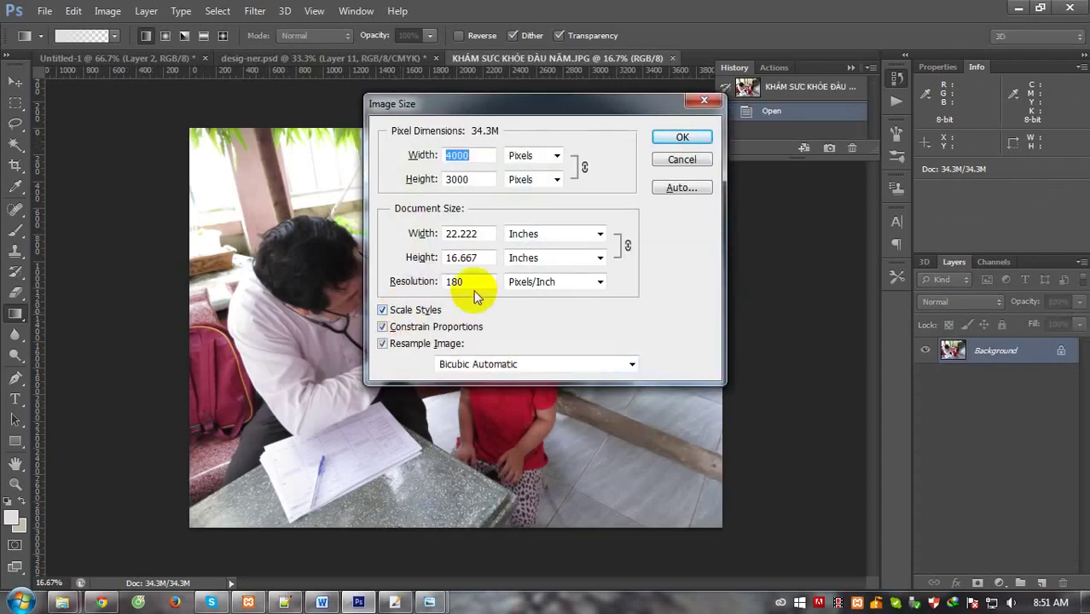
pyautogui.doubleClick(454, 282)
pyautogui.write('72')
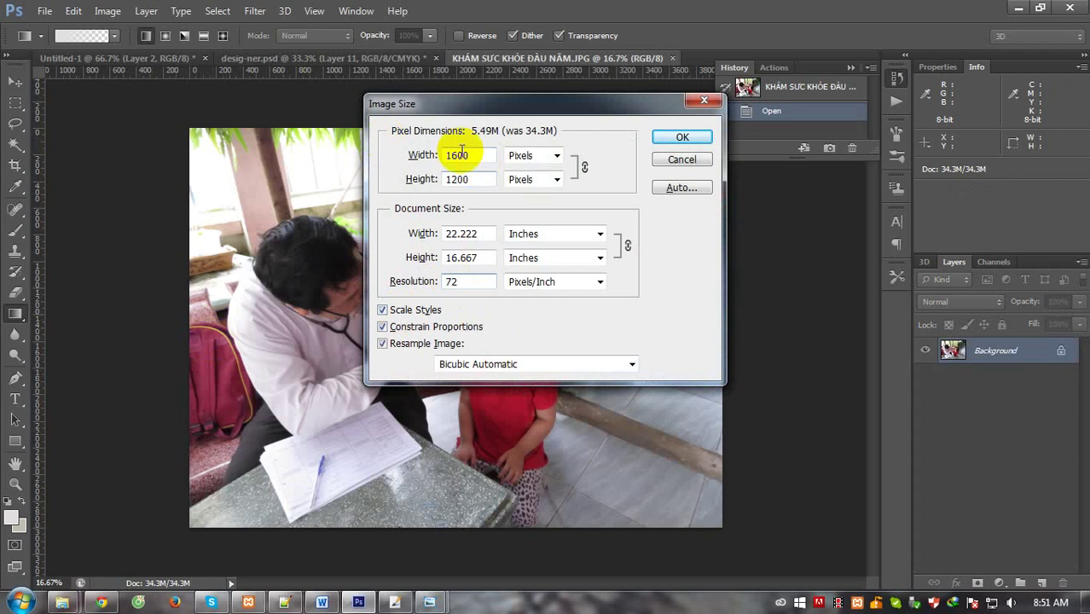
pyautogui.doubleClick(482, 179)
pyautogui.write('300')
pyautogui.press('Return')
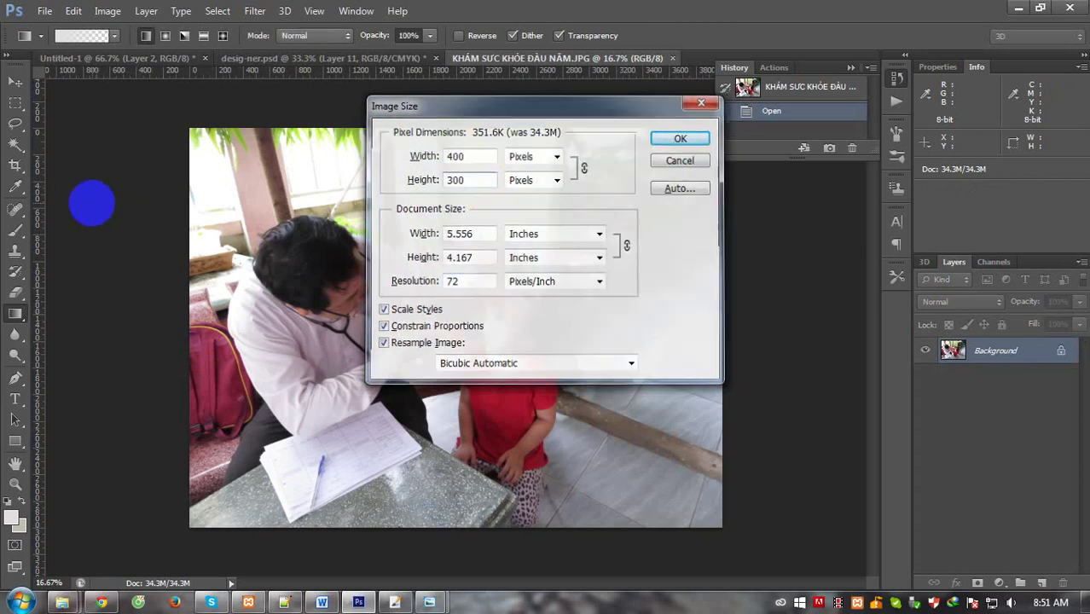
# Copy the resized photo, close it unsaved, and paste it onto the banner's left as Layer 12.
pyautogui.hotkey('ctrl', 'a')
pyautogui.hotkey('ctrl', 'w')
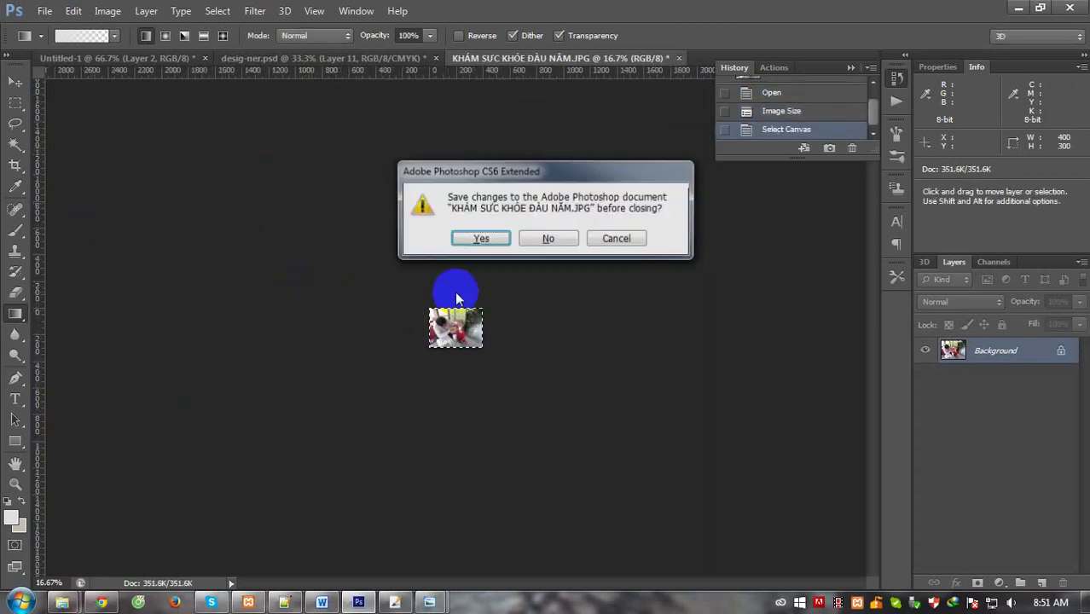
pyautogui.click(548, 238)
pyautogui.hotkey('ctrl', 'v')
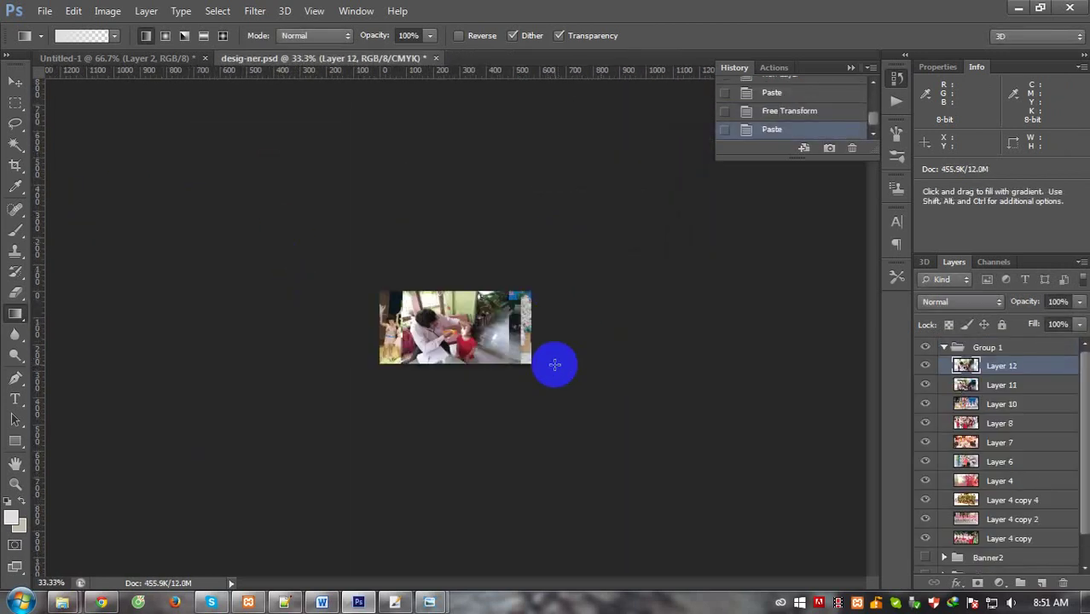
pyautogui.moveTo(474, 351); pyautogui.dragTo(441, 350)
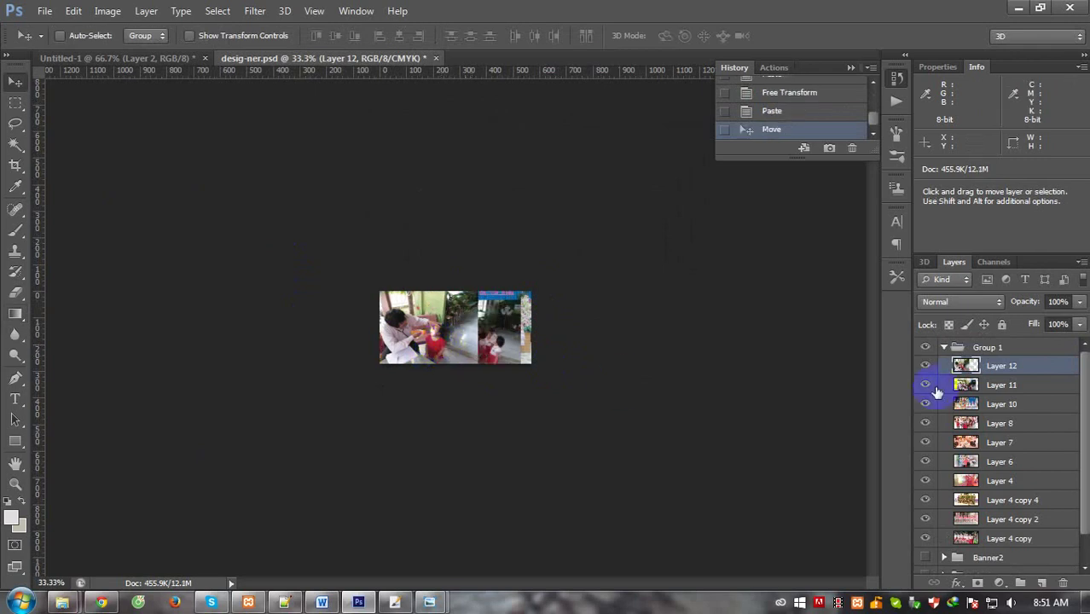
# Shift Layer 11's health-check photo up and to the right side of the banner.
pyautogui.click(972, 386)
pyautogui.hotkey('ctrl', '+')
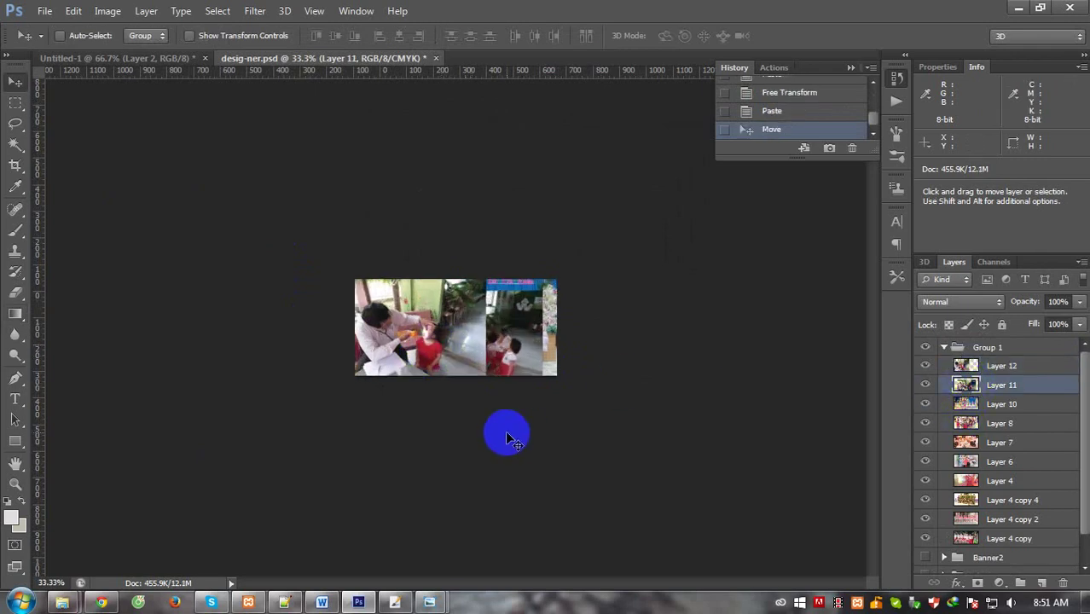
pyautogui.hotkey('ctrl', '+')
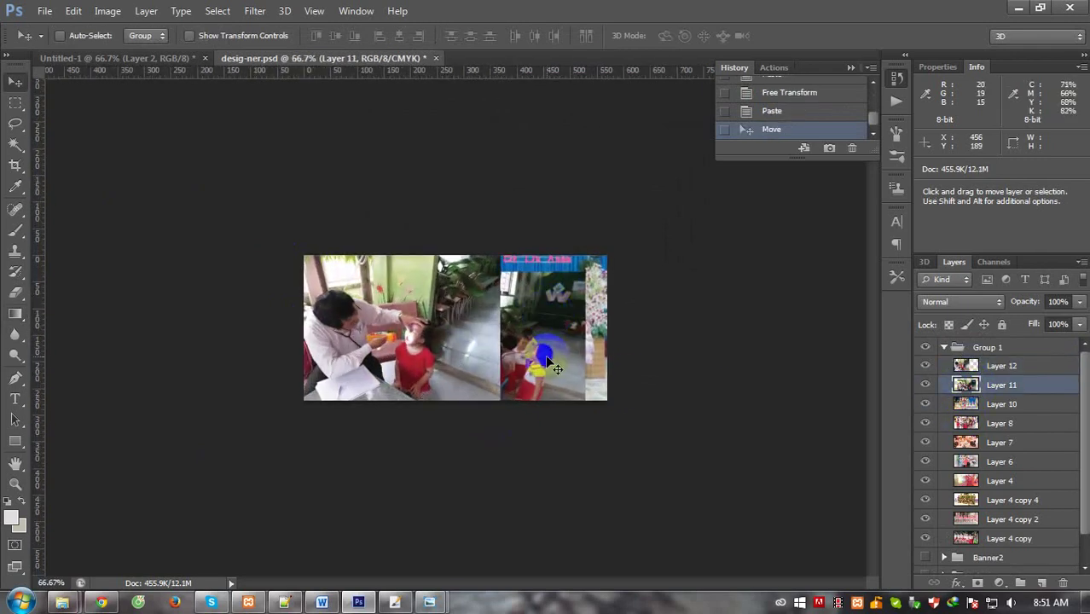
pyautogui.hotkey('ctrl', 't')
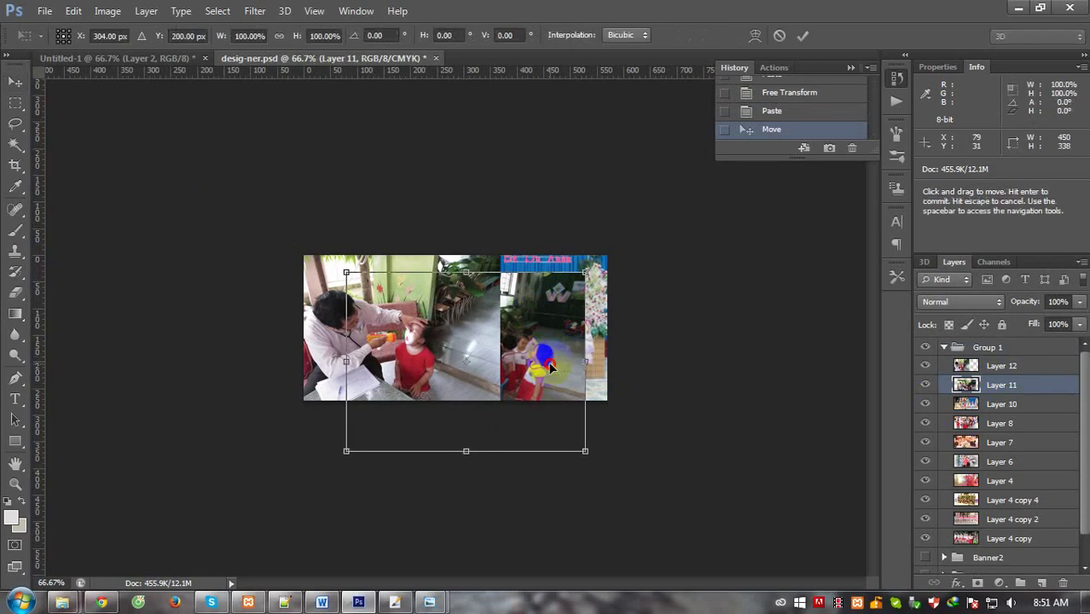
pyautogui.moveTo(559, 368); pyautogui.dragTo(620, 316)
pyautogui.doubleClick(572, 377)
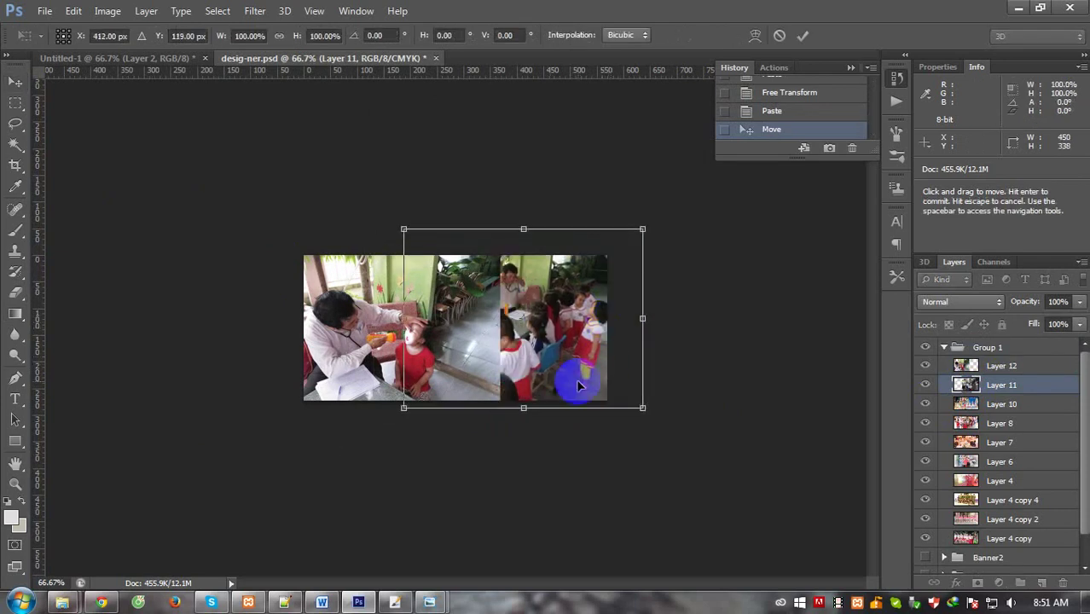
pyautogui.click(975, 367)
pyautogui.click(146, 10)
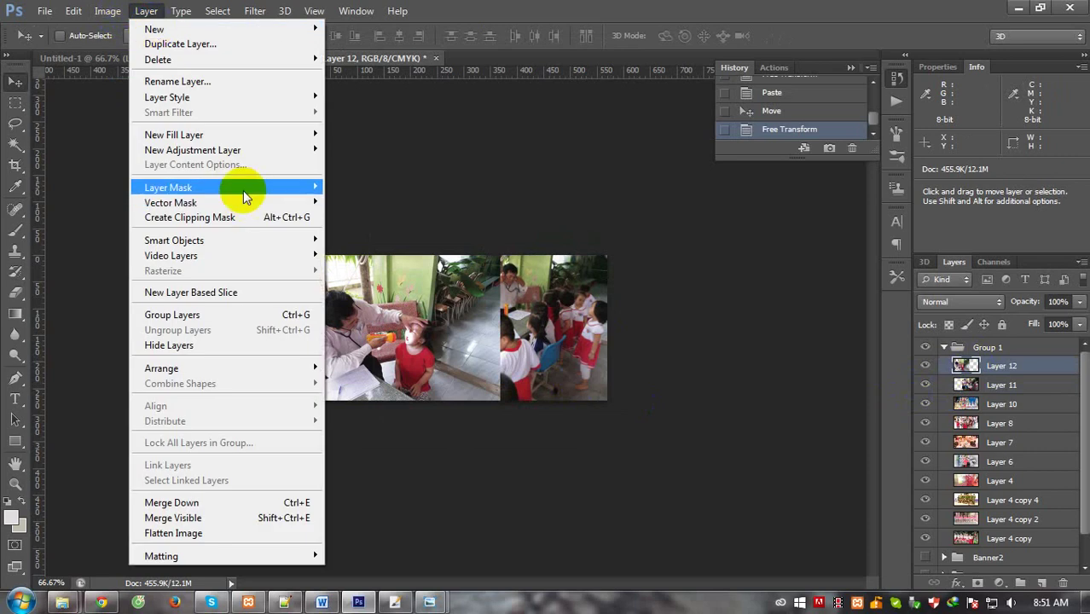
# Add a reveal-all mask to Layer 12 and gradient-blend it into the neighbouring photo.
pyautogui.click(349, 189)
pyautogui.press('g')
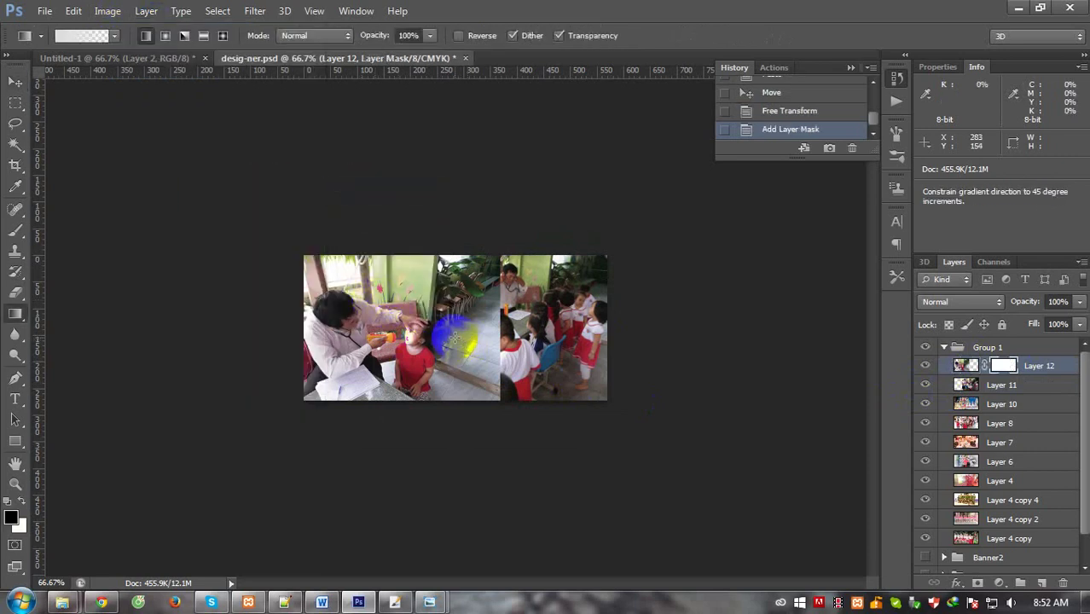
pyautogui.moveTo(474, 335); pyautogui.dragTo(435, 341)
pyautogui.hotkey('ctrl', 'z')
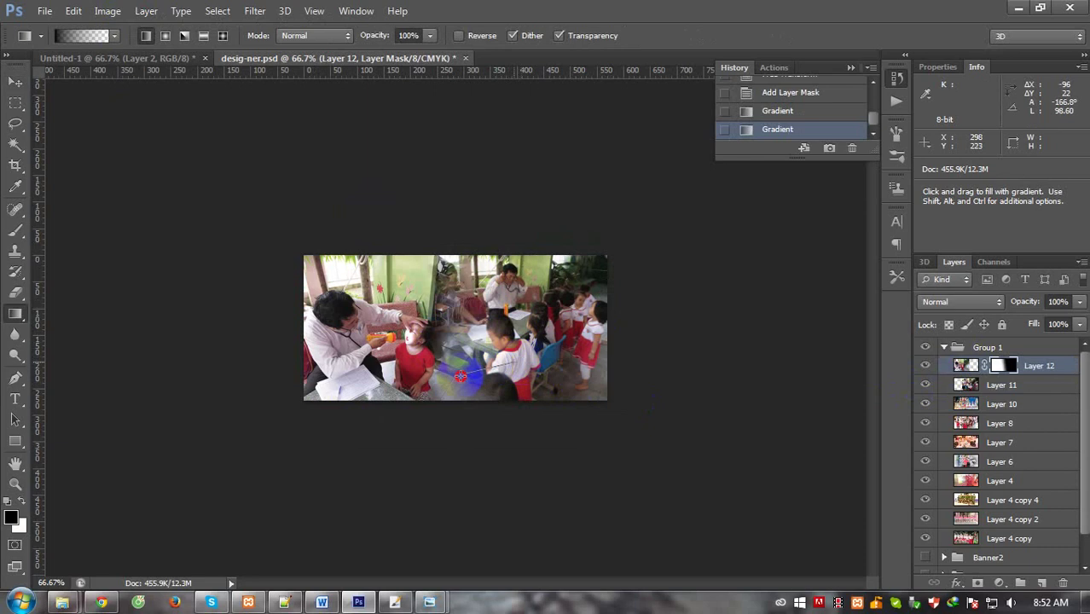
pyautogui.moveTo(503, 359)
pyautogui.mouseDown()
pyautogui.moveTo(487, 398)
pyautogui.moveTo(421, 234)
pyautogui.moveTo(439, 251)
pyautogui.moveTo(411, 290)
pyautogui.moveTo(454, 313)
pyautogui.mouseUp()
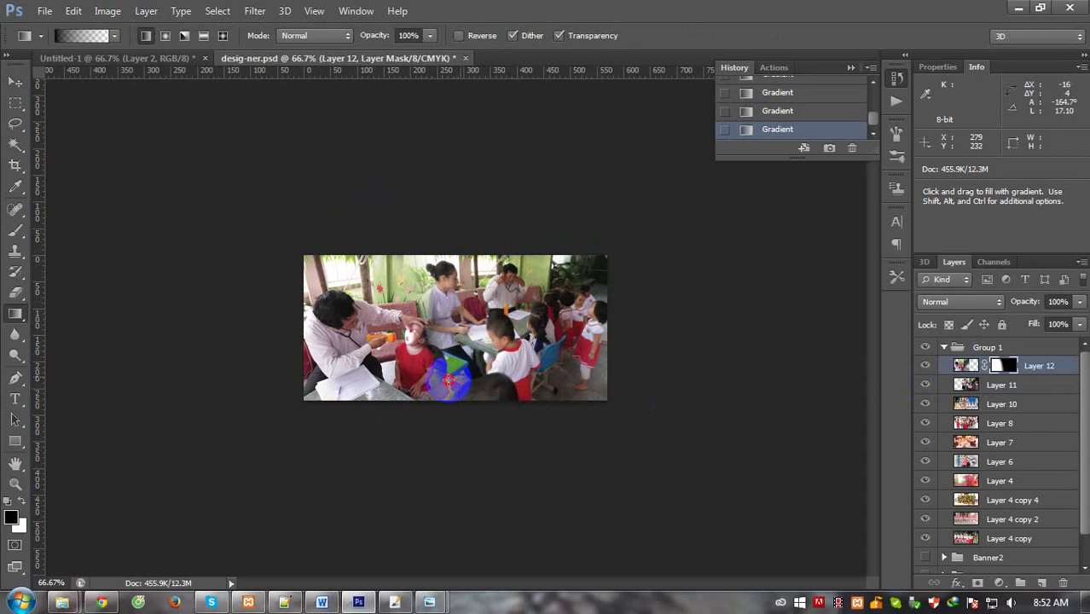
pyautogui.moveTo(445, 409); pyautogui.dragTo(485, 389)
pyautogui.click(832, 409)
# Nudge Layer 12's doctor photo slightly to the left.
pyautogui.press('v')
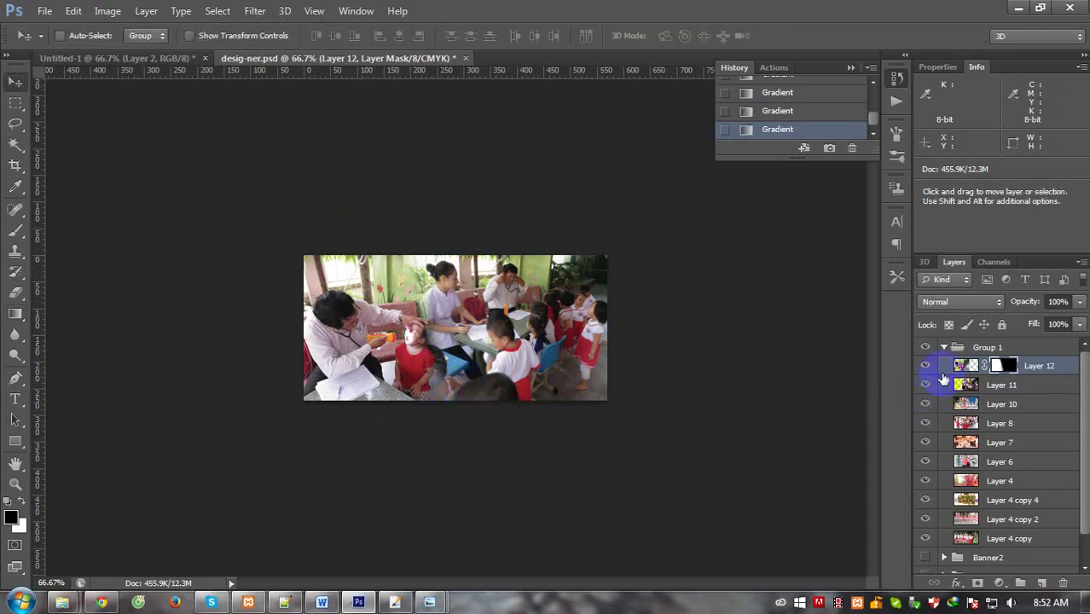
pyautogui.click(964, 365)
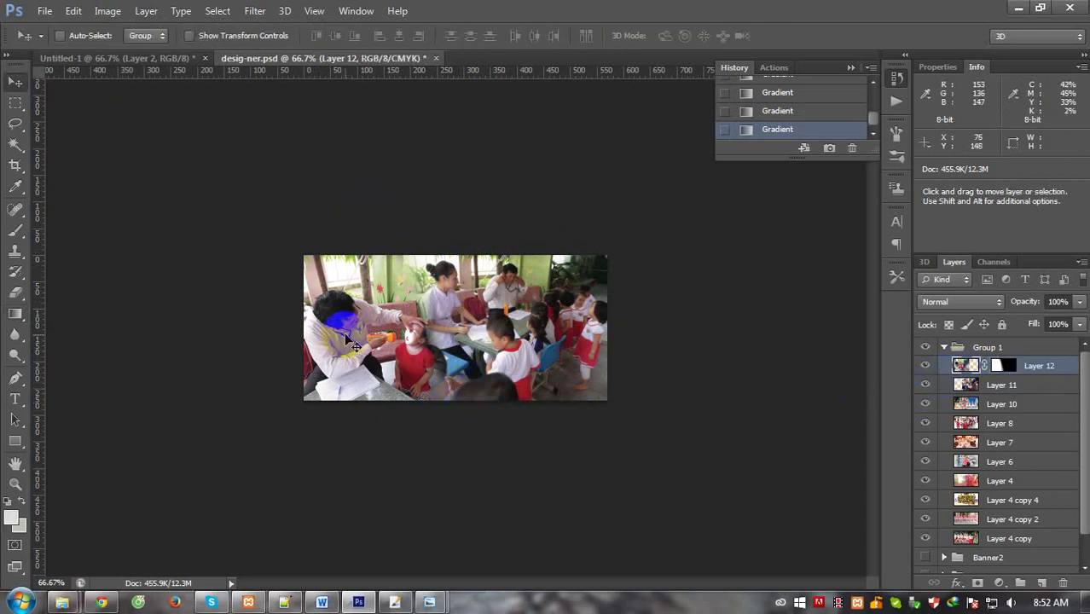
pyautogui.moveTo(348, 339)
pyautogui.mouseDown()
pyautogui.moveTo(310, 342)
pyautogui.moveTo(358, 347)
pyautogui.mouseUp()
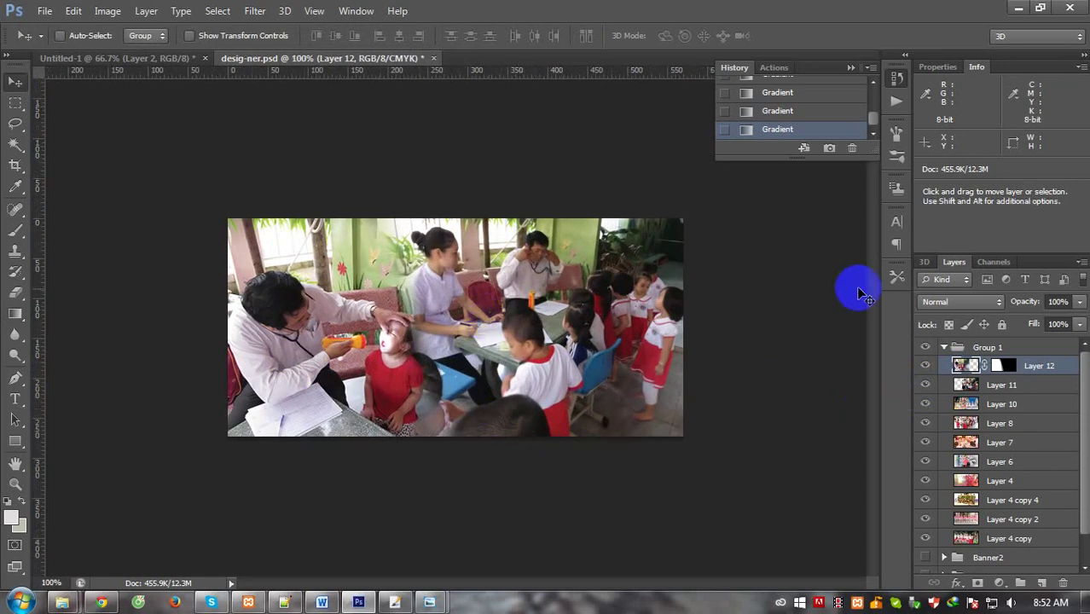
# Brighten Layer 11 with an upward Curves adjustment.
pyautogui.click(964, 385)
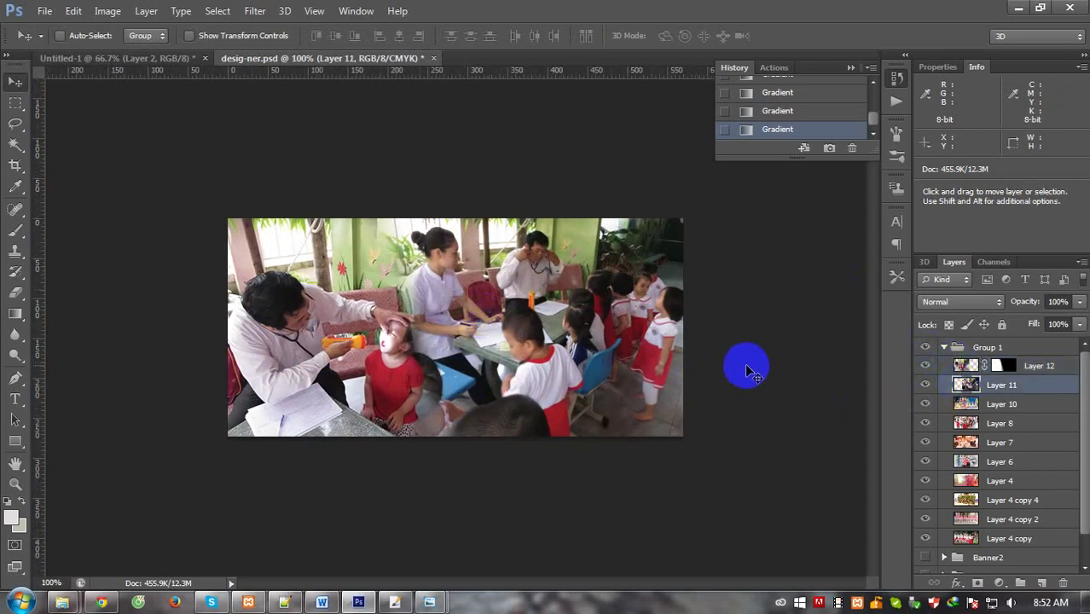
pyautogui.hotkey('ctrl', 'm')
pyautogui.moveTo(792, 304); pyautogui.dragTo(775, 295)
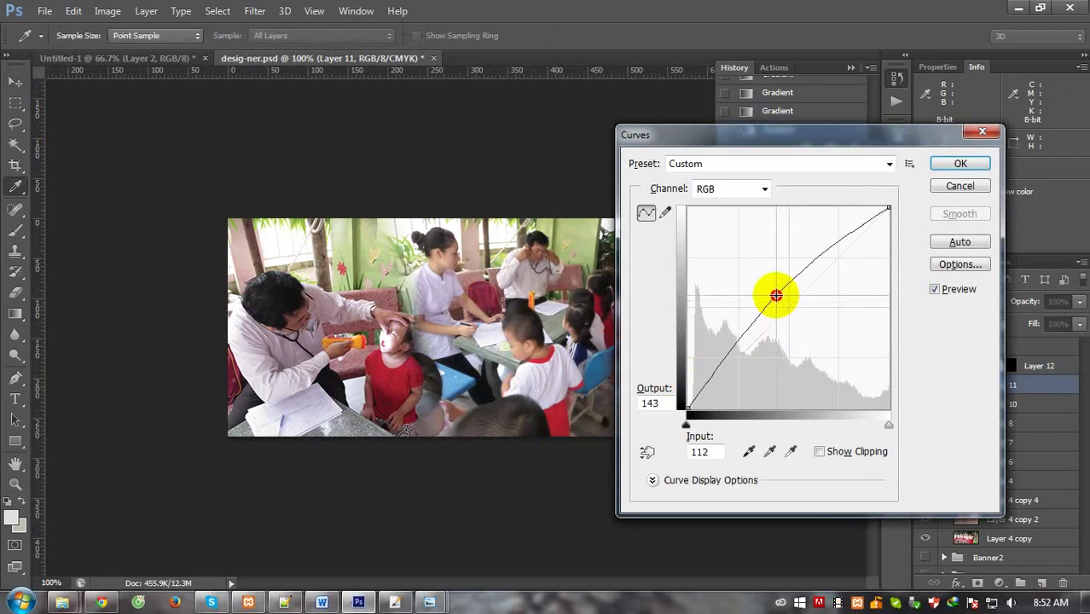
pyautogui.press('Return')
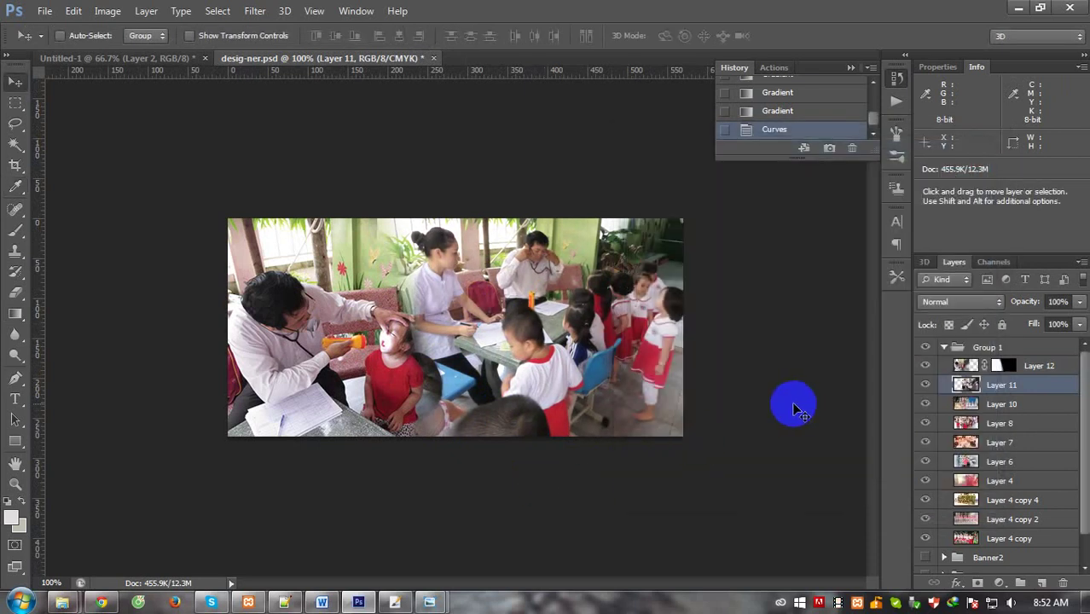
# Shift the doctor-and-girl photo 39 px left, then target Layer 11.
pyautogui.click(972, 366)
pyautogui.moveTo(302, 437)
pyautogui.mouseDown()
pyautogui.moveTo(269, 378)
pyautogui.moveTo(338, 383)
pyautogui.mouseUp()
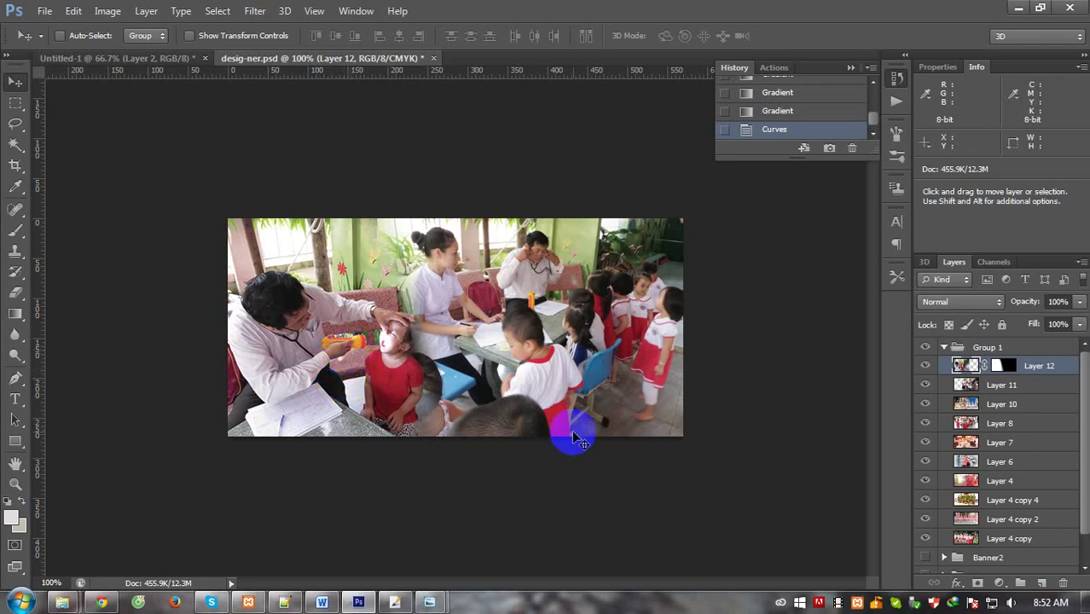
pyautogui.click(961, 391)
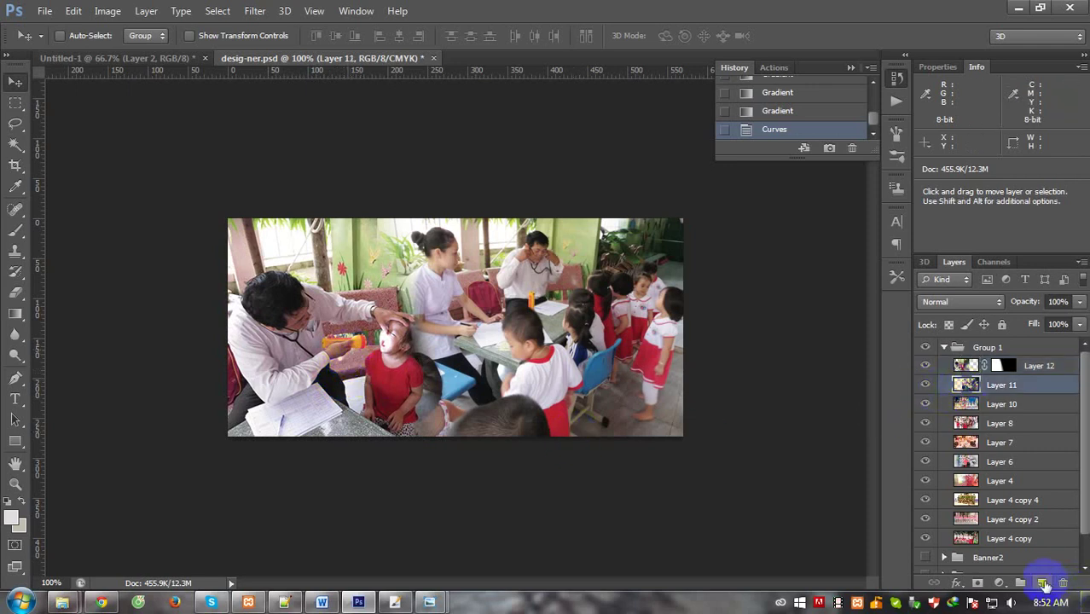
# Add Layer 13 and fade the banner's bottom and right edges to white with gradients.
pyautogui.click(1042, 583)
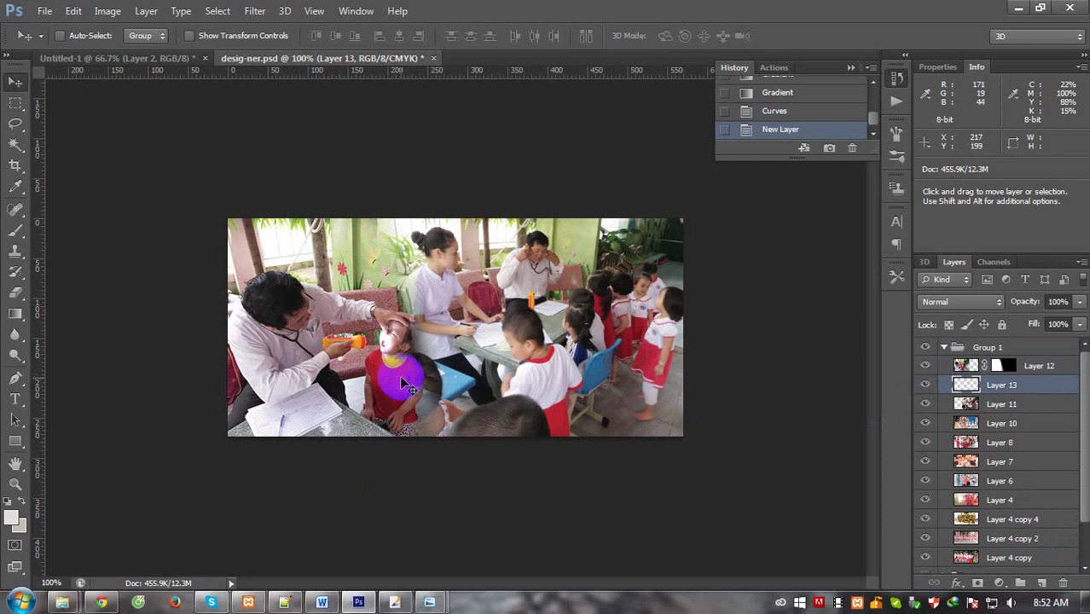
pyautogui.press('g')
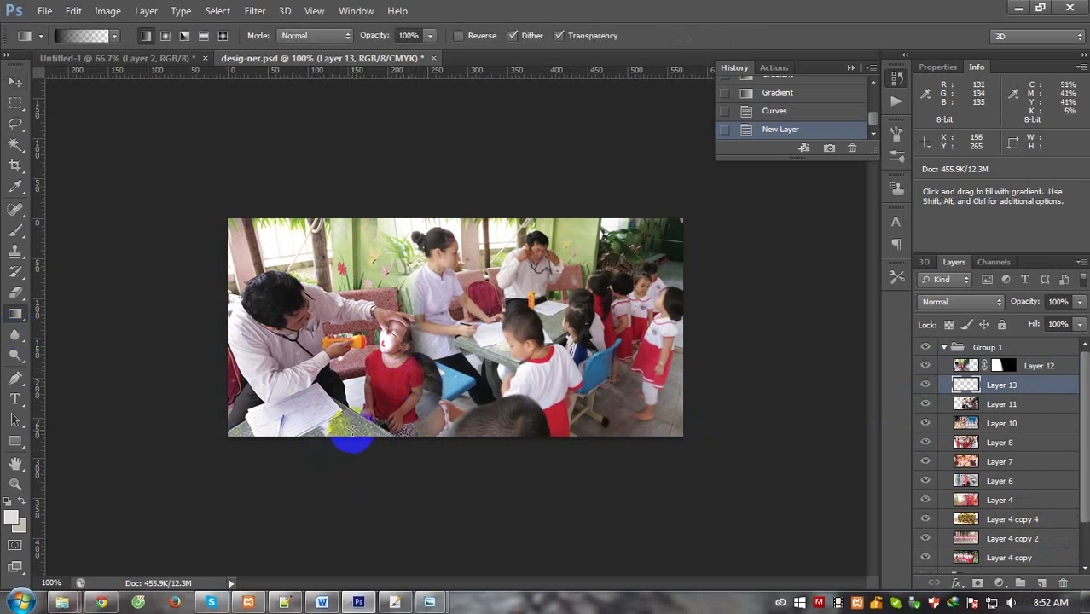
pyautogui.moveTo(392, 454); pyautogui.dragTo(441, 375)
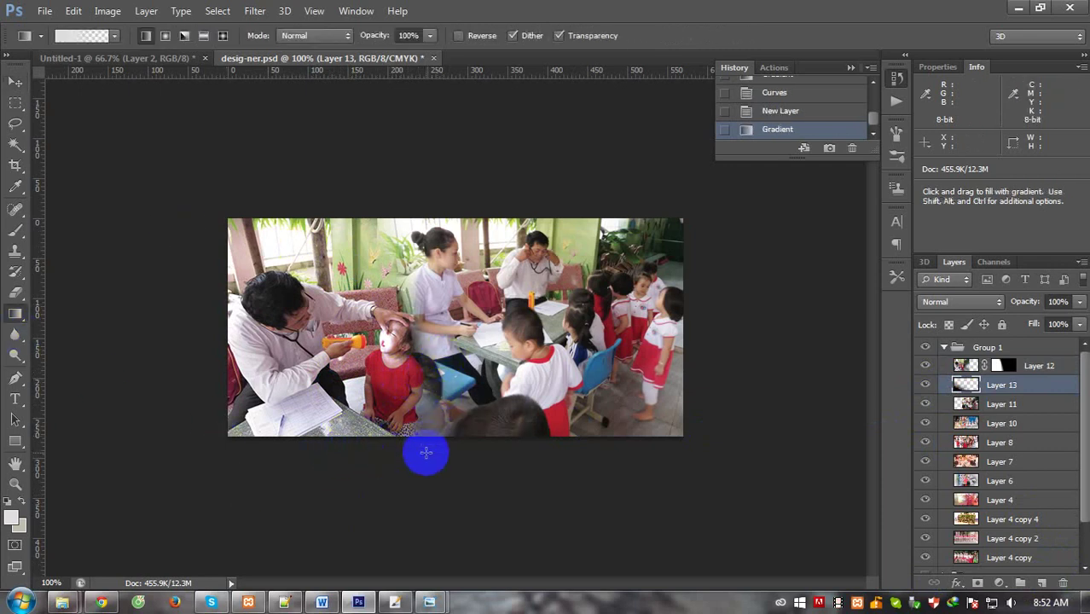
pyautogui.moveTo(426, 453); pyautogui.dragTo(466, 365)
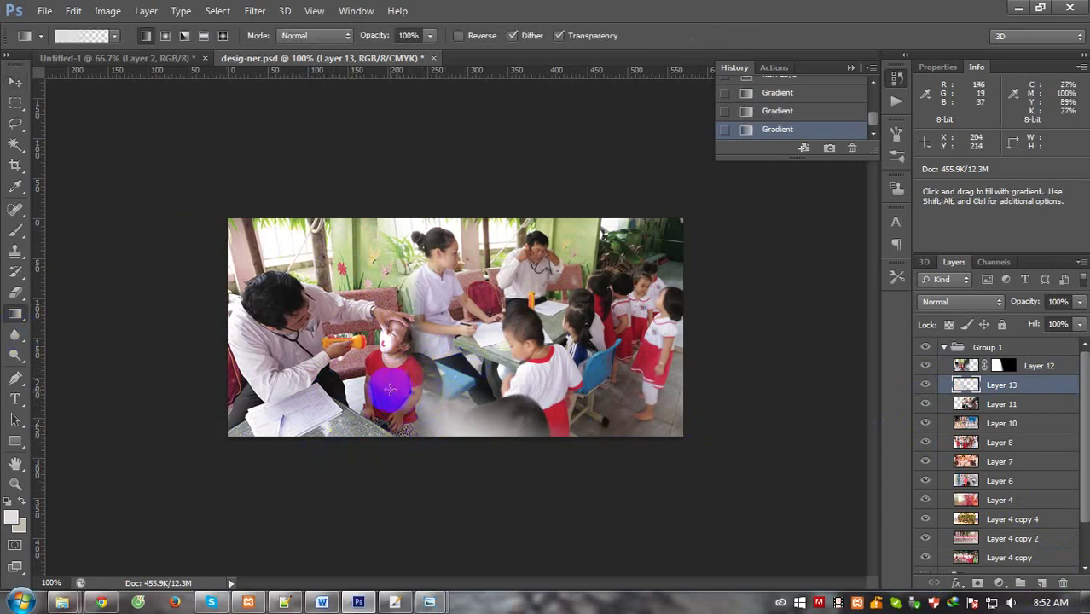
pyautogui.moveTo(390, 389)
pyautogui.mouseDown()
pyautogui.moveTo(432, 416)
pyautogui.moveTo(461, 384)
pyautogui.mouseUp()
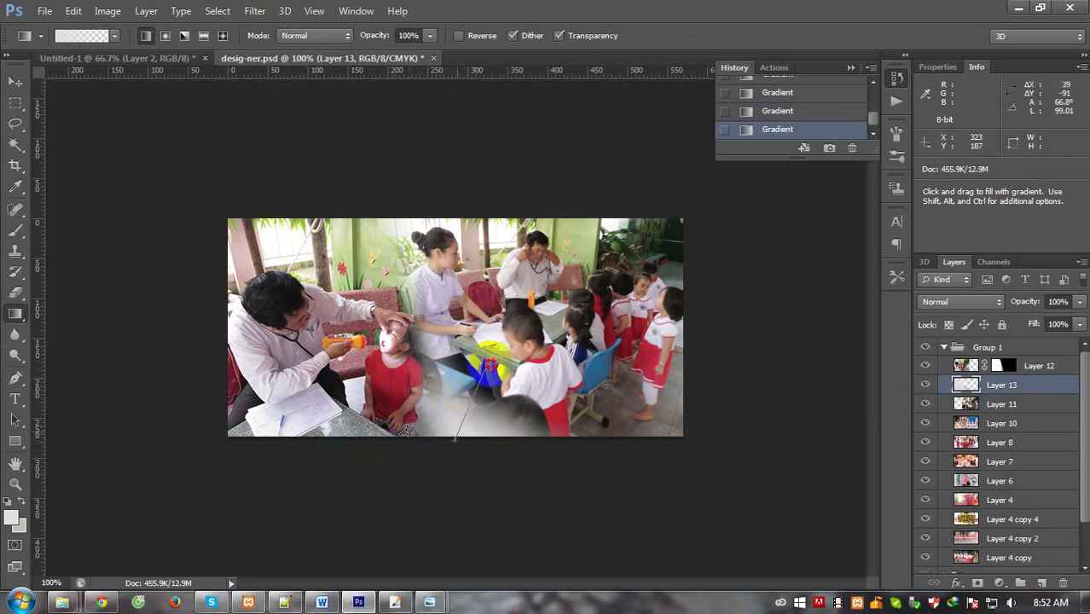
pyautogui.moveTo(510, 453); pyautogui.dragTo(545, 468)
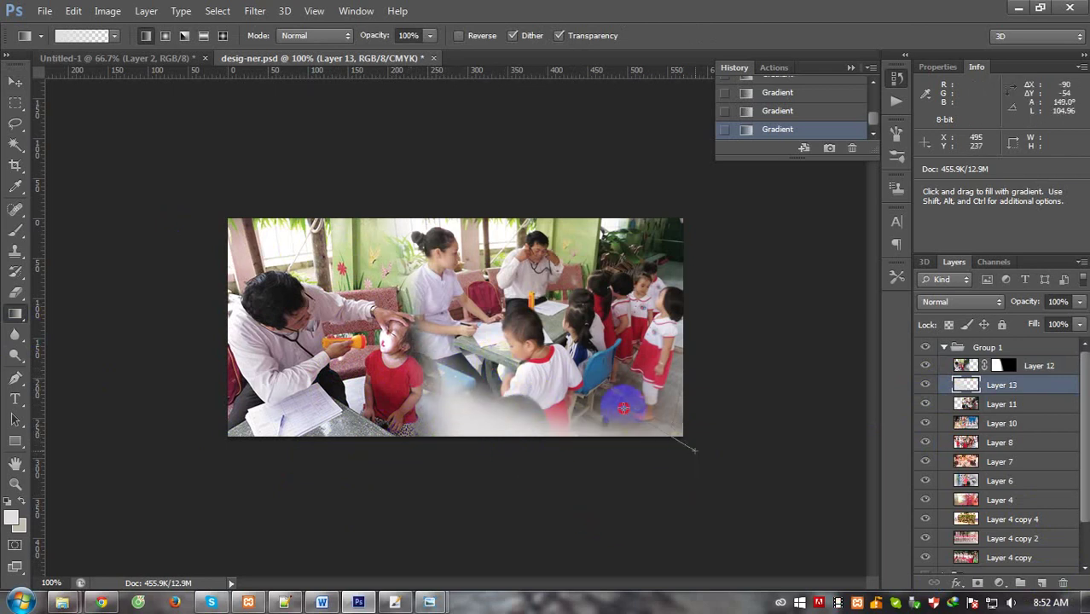
pyautogui.moveTo(688, 445); pyautogui.dragTo(599, 391)
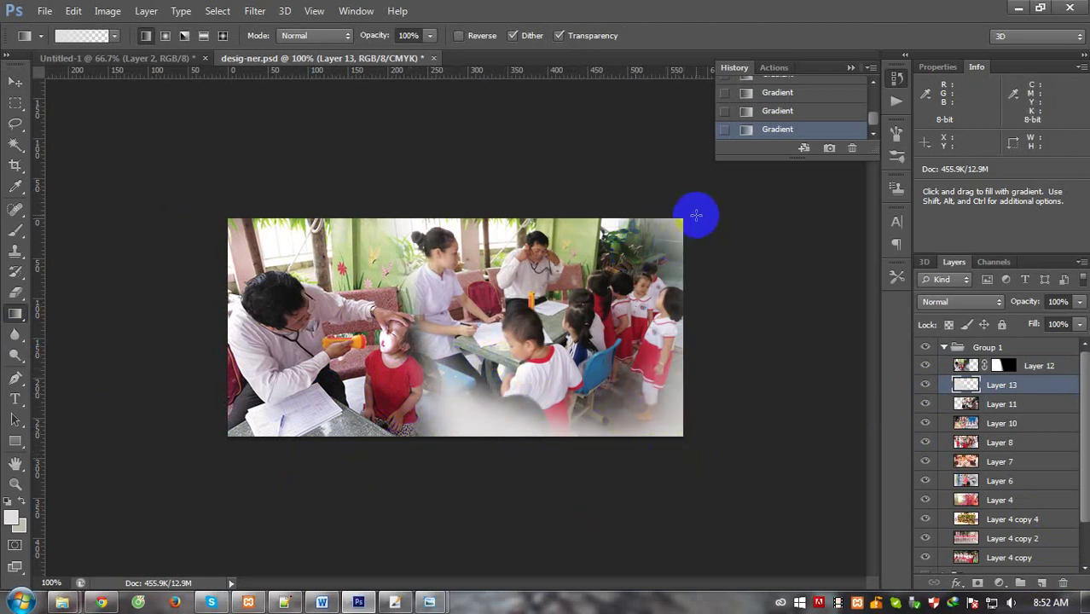
pyautogui.moveTo(655, 256)
pyautogui.mouseDown()
pyautogui.moveTo(627, 233)
pyautogui.moveTo(621, 266)
pyautogui.mouseUp()
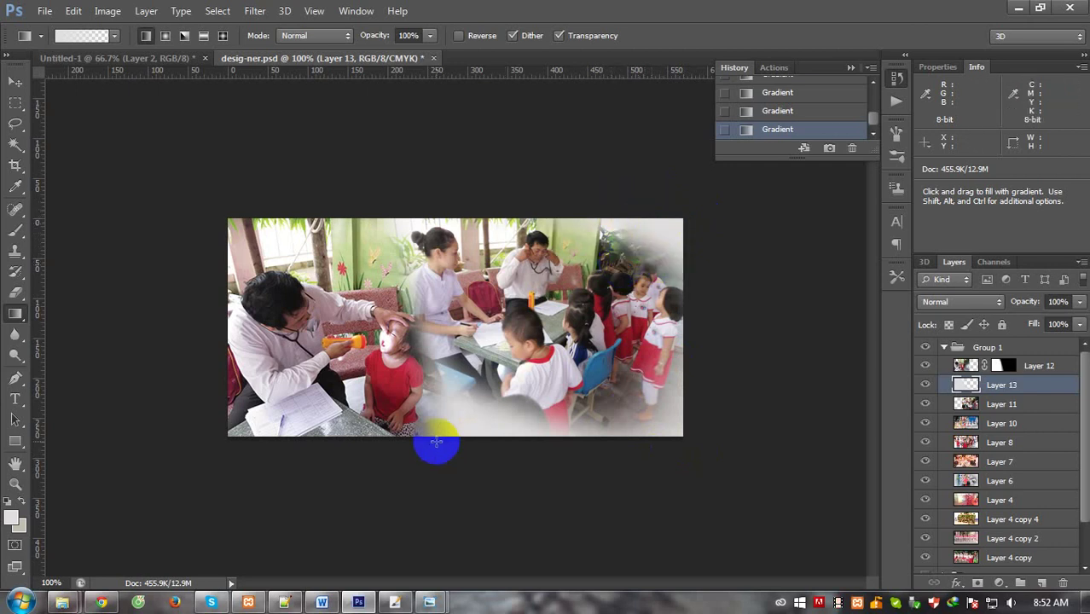
pyautogui.moveTo(436, 441); pyautogui.dragTo(431, 363)
pyautogui.moveTo(367, 393); pyautogui.dragTo(438, 351)
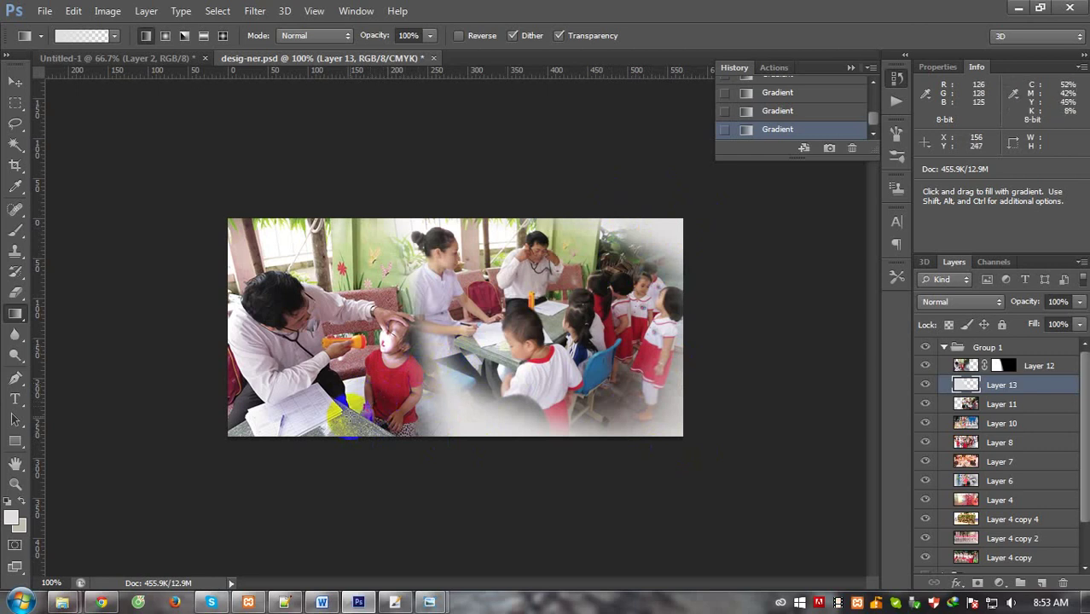
pyautogui.moveTo(410, 383); pyautogui.dragTo(409, 379)
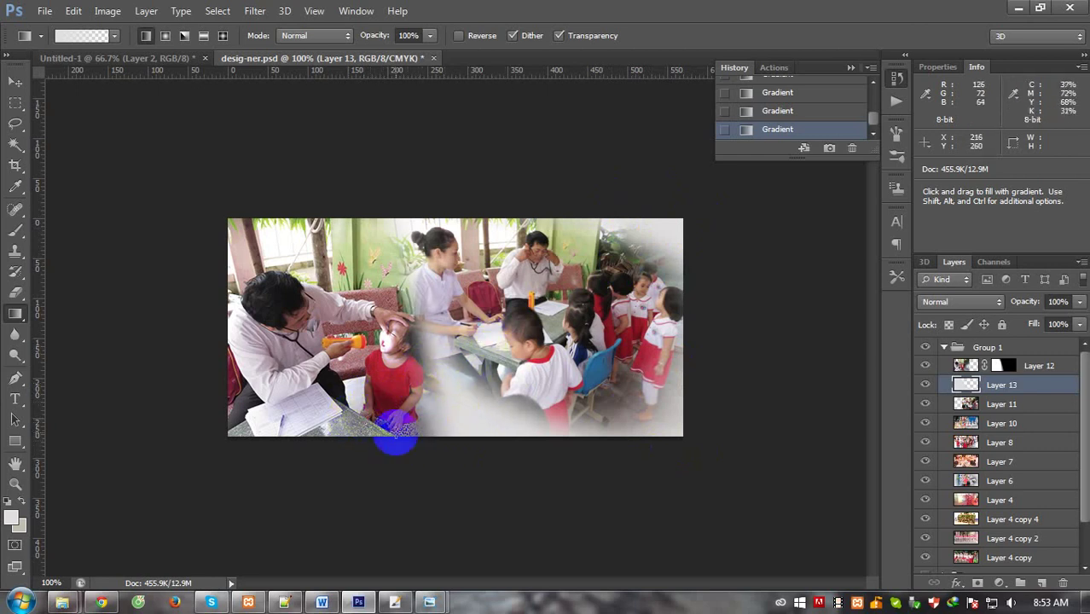
# Check the blend, then redraw Layer 12's mask gradient to soften the doctor photo's edge.
pyautogui.click(926, 366)
pyautogui.click(926, 366)
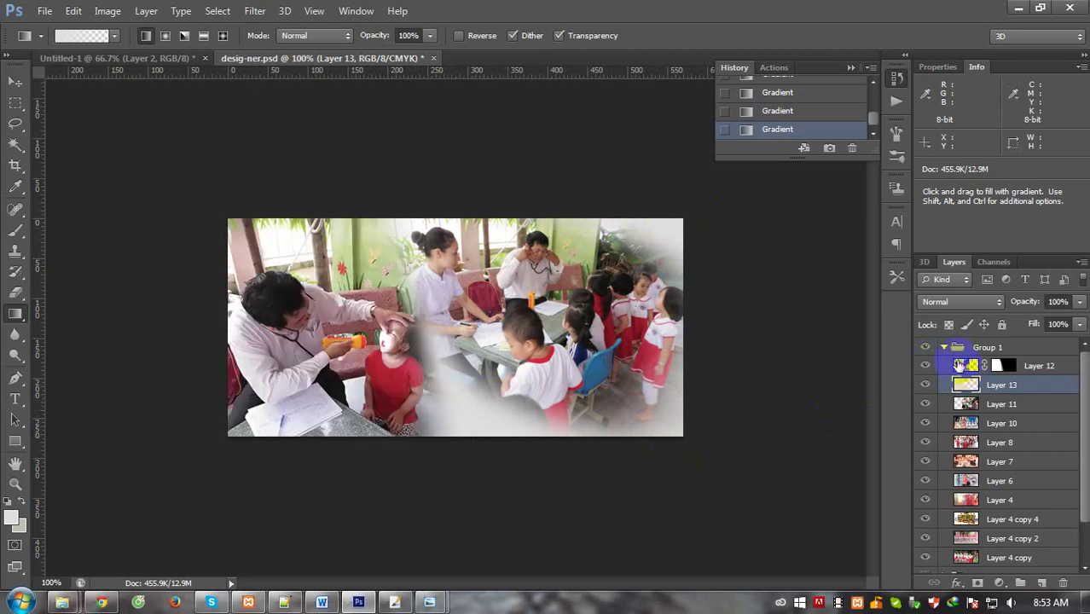
pyautogui.click(998, 367)
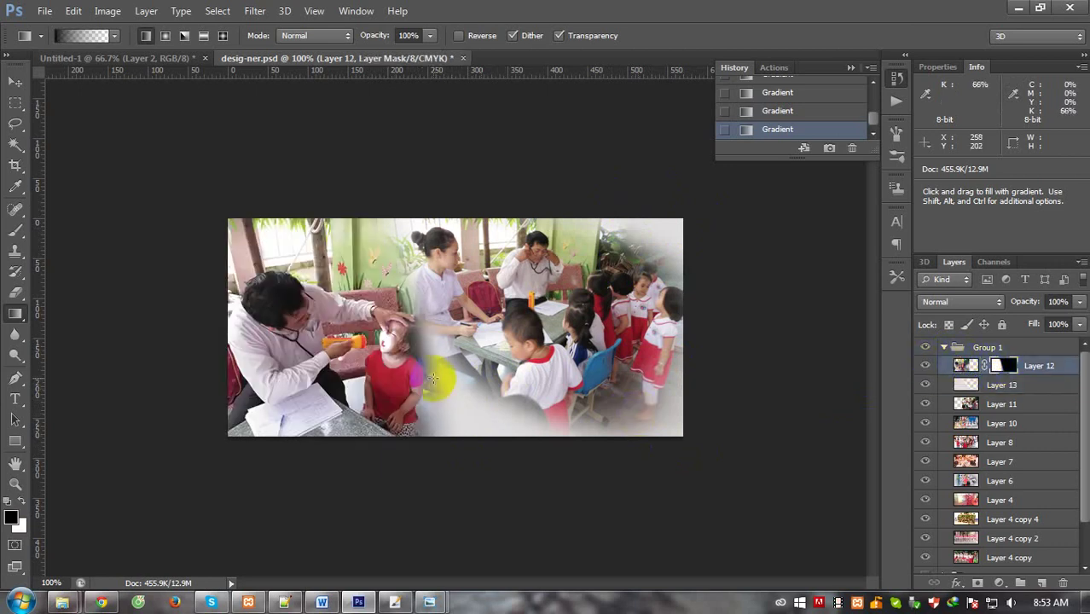
pyautogui.moveTo(460, 429); pyautogui.dragTo(428, 407)
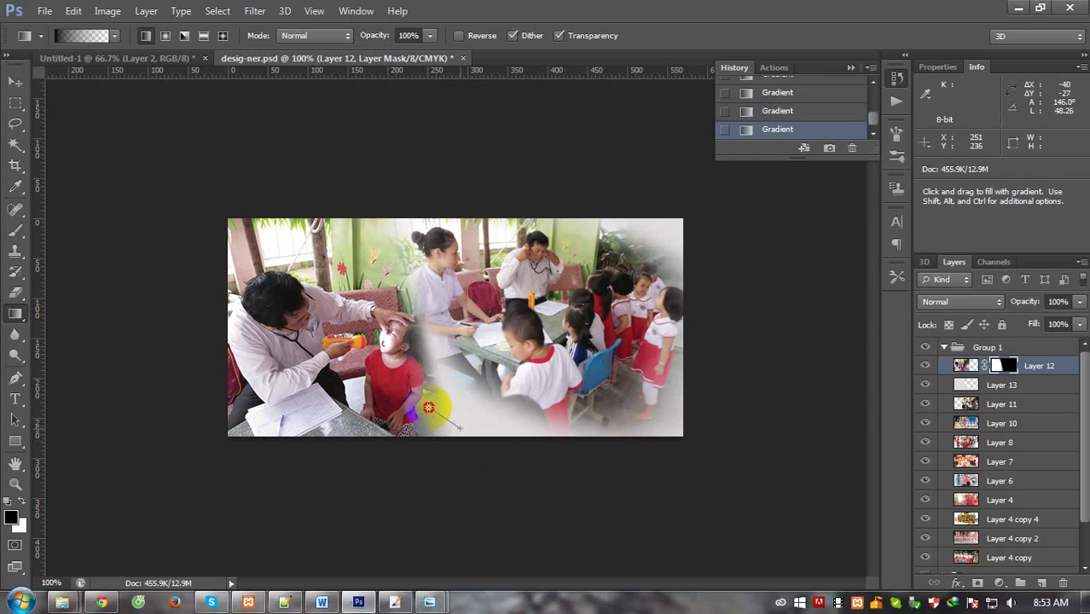
pyautogui.moveTo(441, 446); pyautogui.dragTo(438, 382)
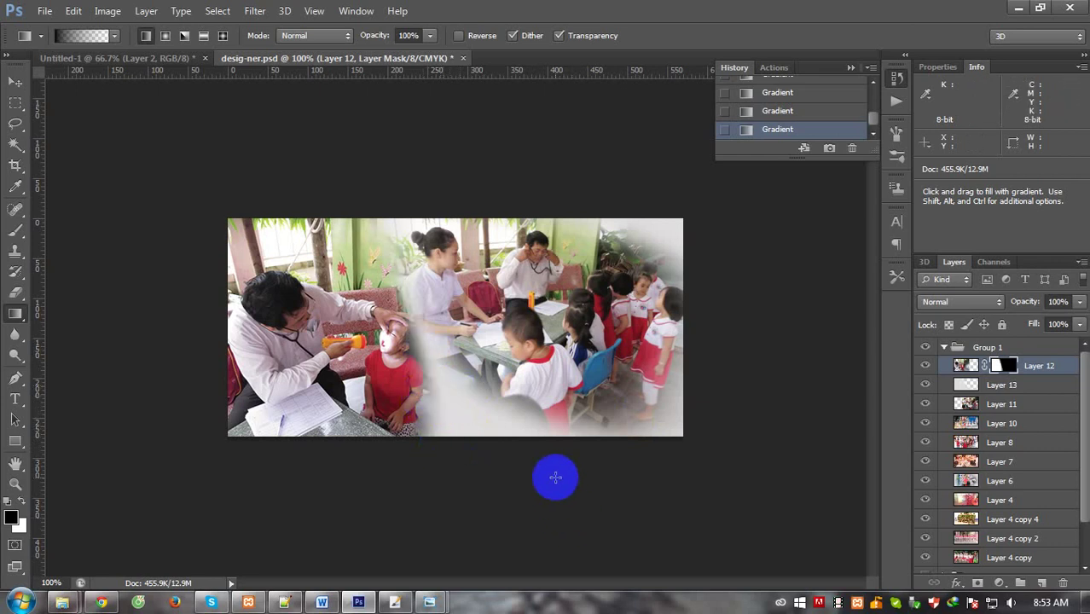
pyautogui.hotkey('ctrl', '-')
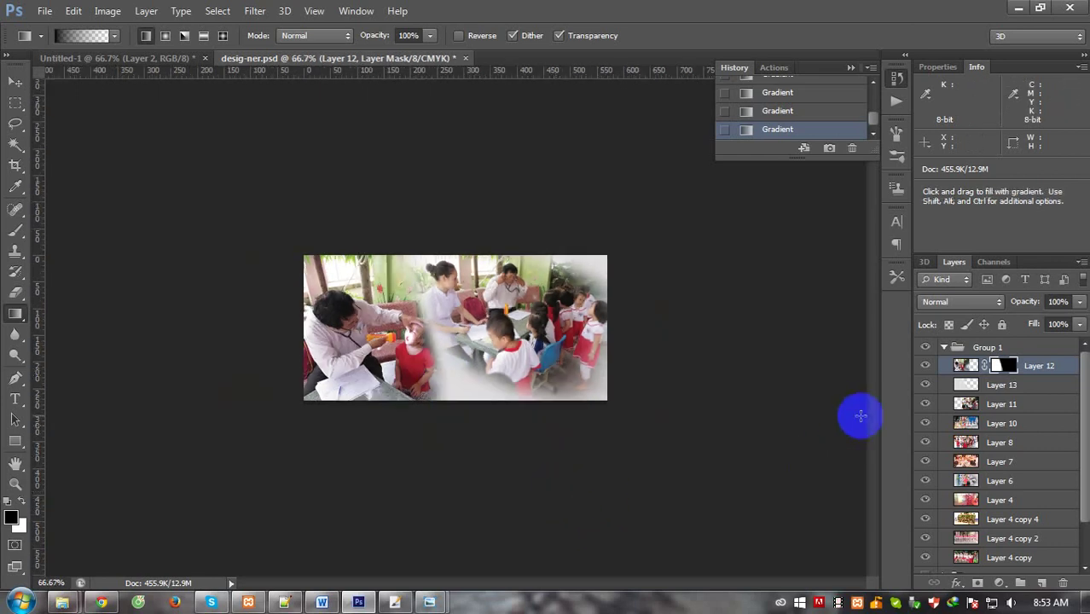
# Free Transform the doctor-and-girl photo slightly upward and commit.
pyautogui.click(962, 367)
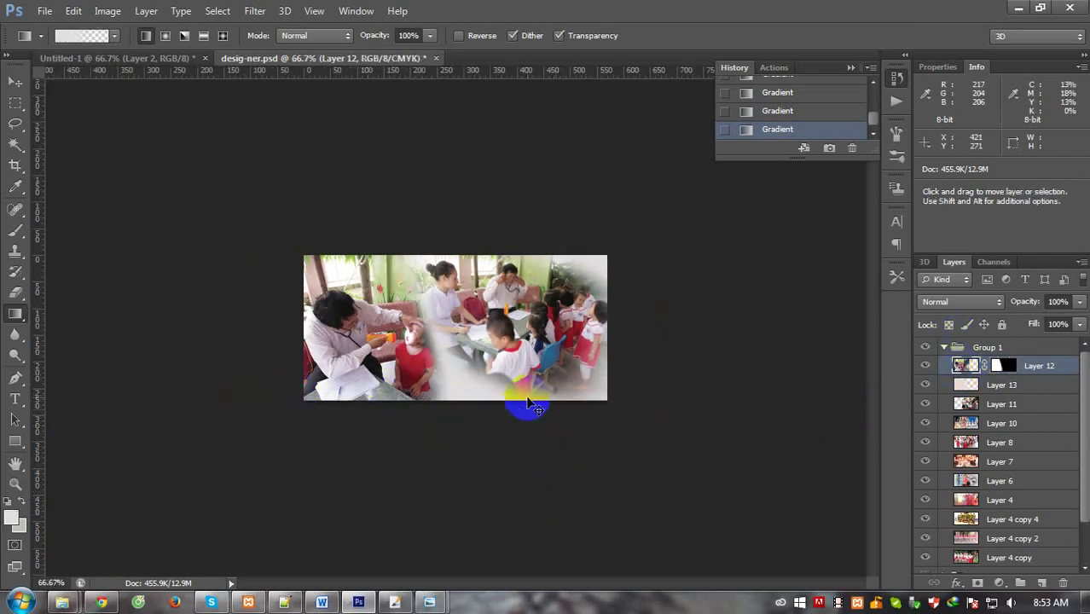
pyautogui.hotkey('ctrl', 't')
pyautogui.moveTo(380, 366); pyautogui.dragTo(379, 362)
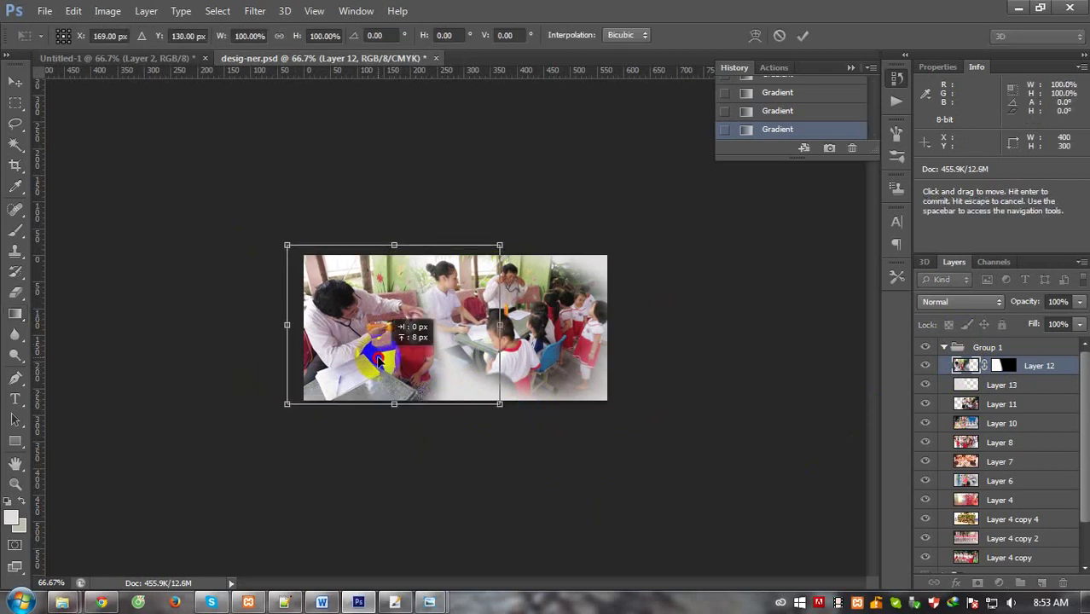
pyautogui.press('Return')
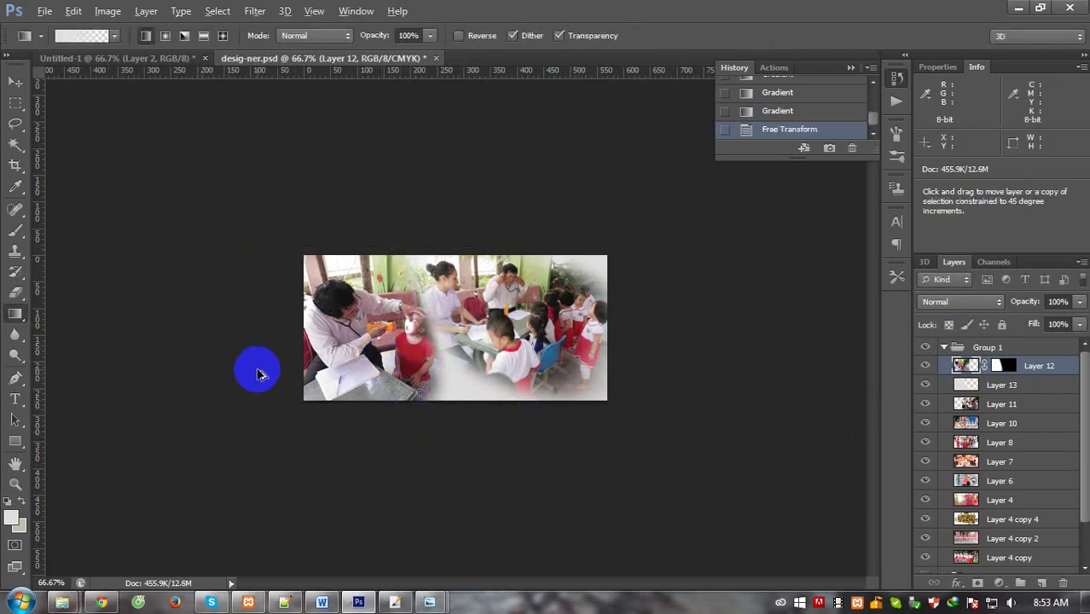
# Export the banner with Save for Web as PNG-24 banner-11.png in banner_banmai.
pyautogui.hotkey('ctrl', 'alt', 'shift', 's')
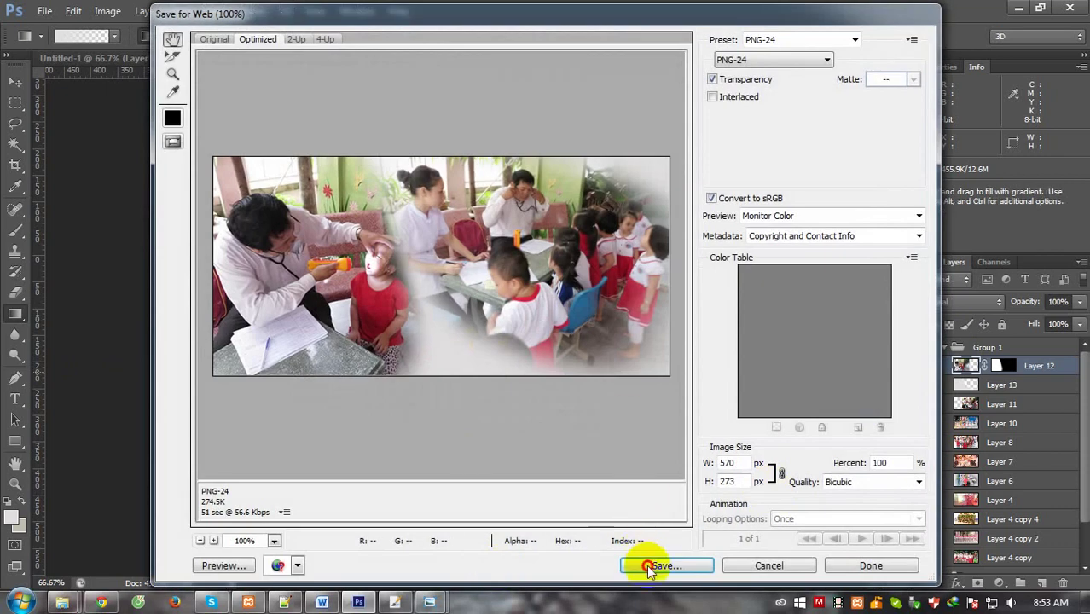
pyautogui.click(648, 567)
pyautogui.click(397, 378)
pyautogui.write('banner-11.png')
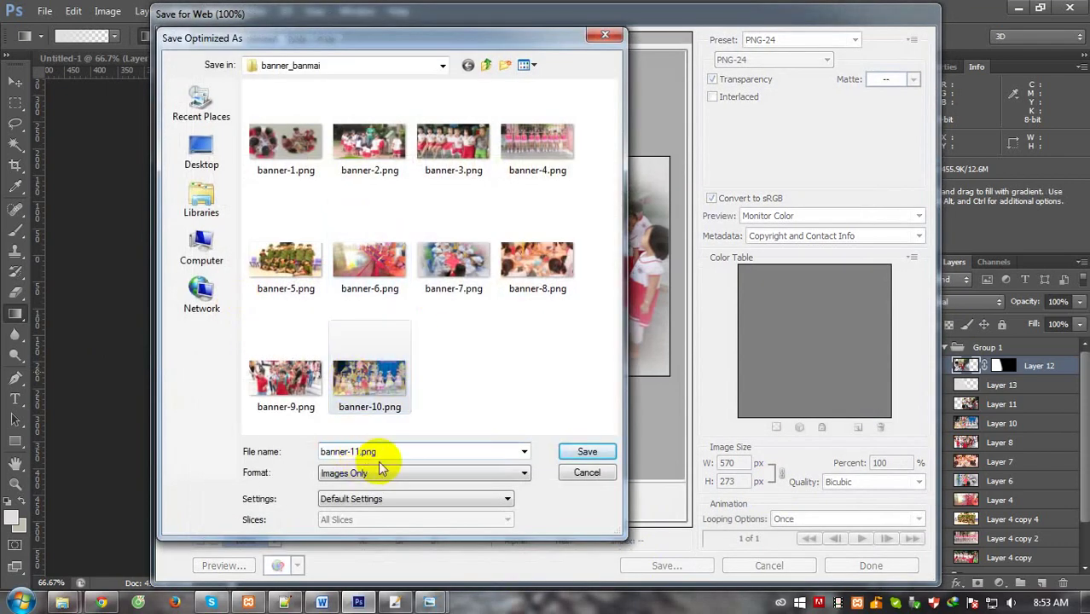
pyautogui.press('Return')
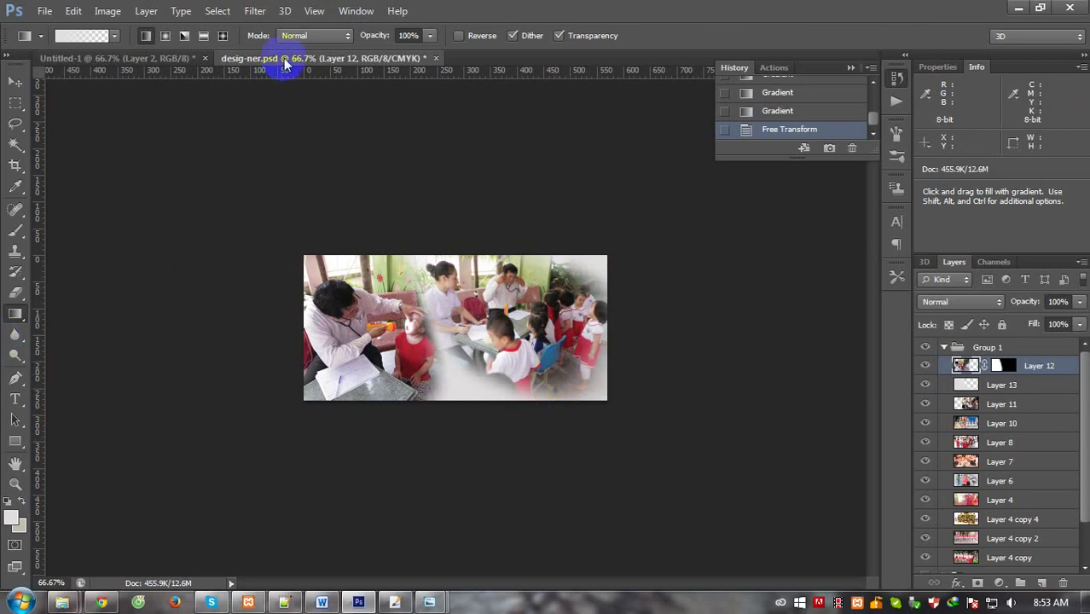
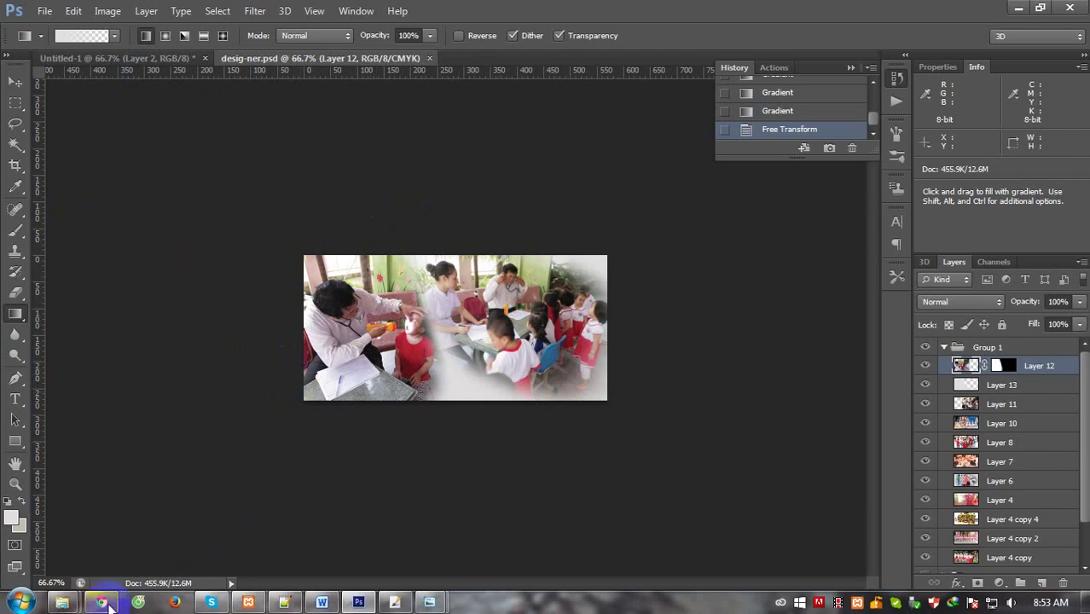
# Go from the KHÁM SỨC KHỎE ĐẦU NĂM folder up to banner and into lễ tổng kết năm hoc.
pyautogui.click(63, 602)
pyautogui.click(277, 525)
pyautogui.click(297, 120)
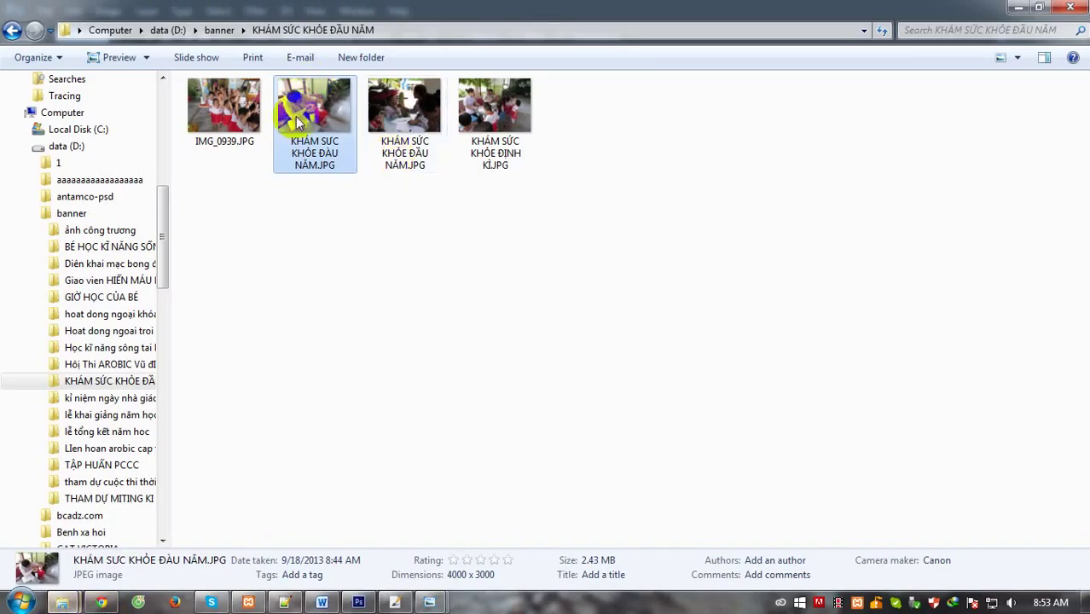
pyautogui.click(219, 30)
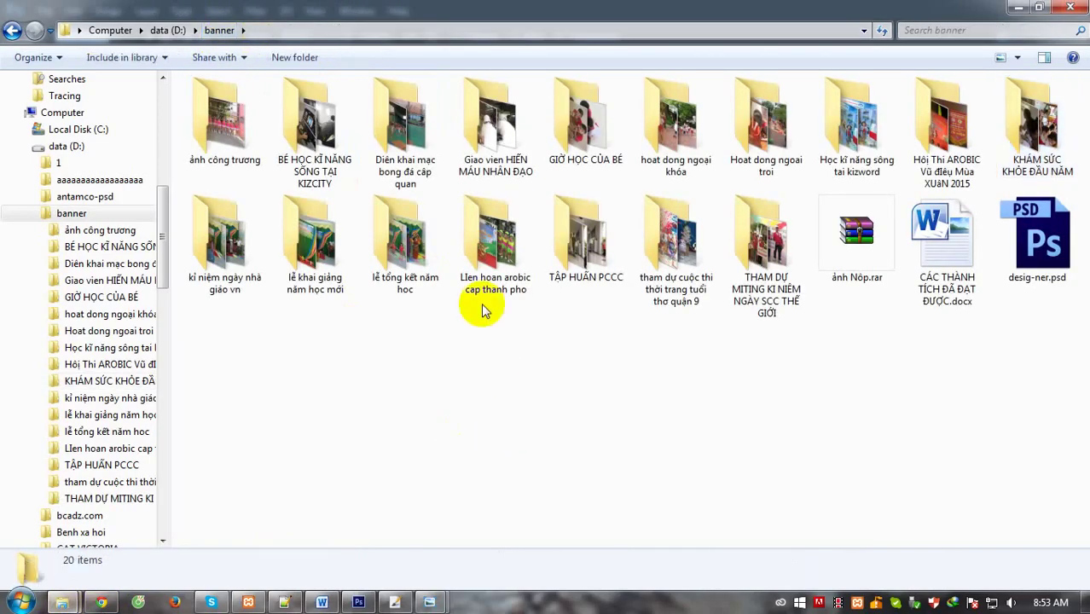
pyautogui.doubleClick(426, 297)
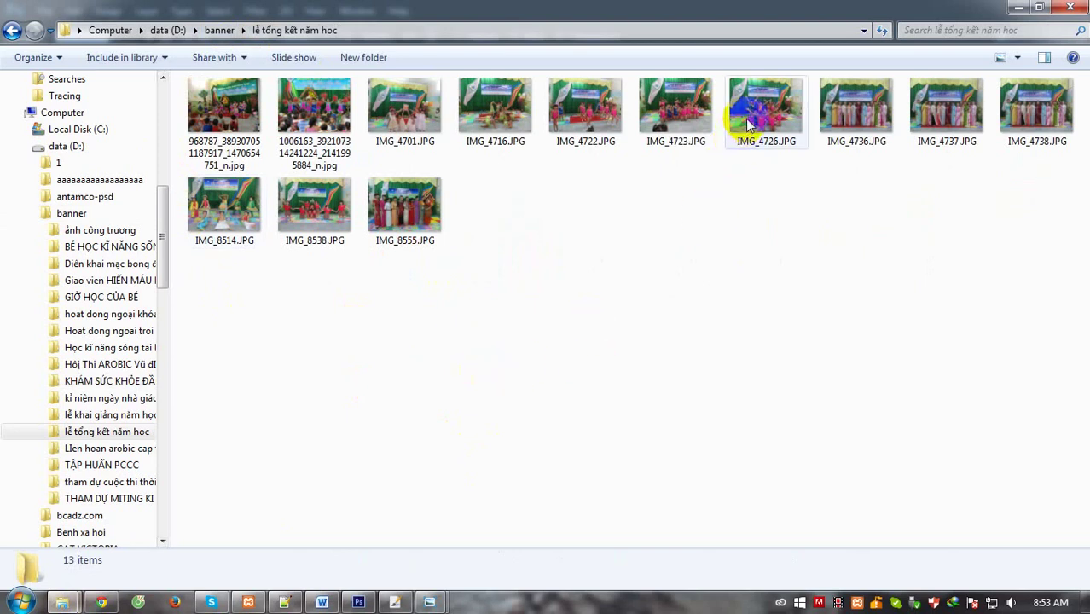
# Open IMG_4716.JPG in Adobe Photoshop CS6 via Open with.
pyautogui.click(506, 137)
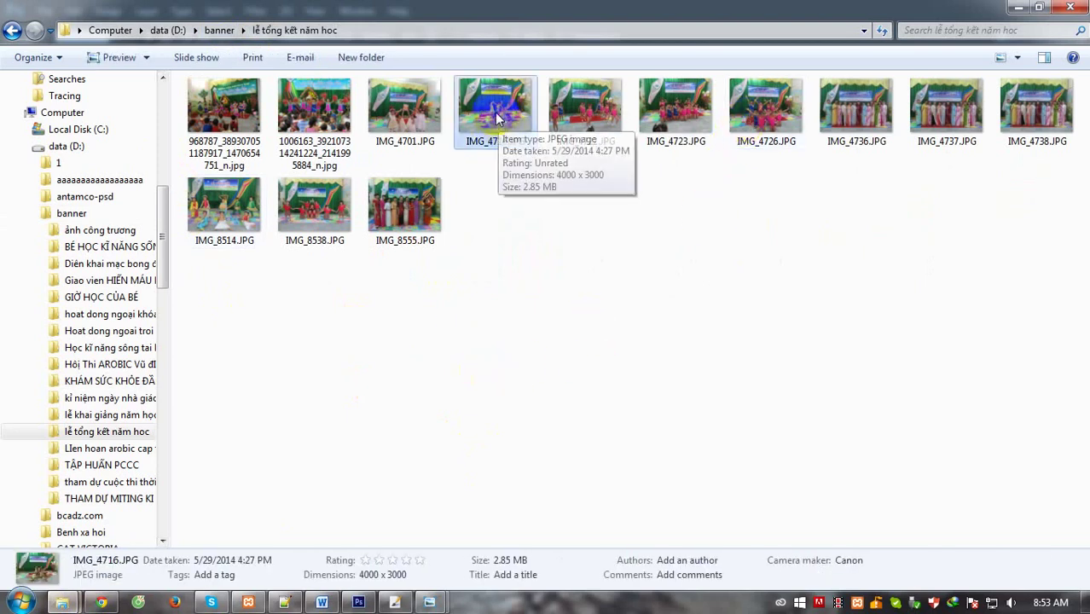
pyautogui.click(224, 207)
pyautogui.click(561, 128)
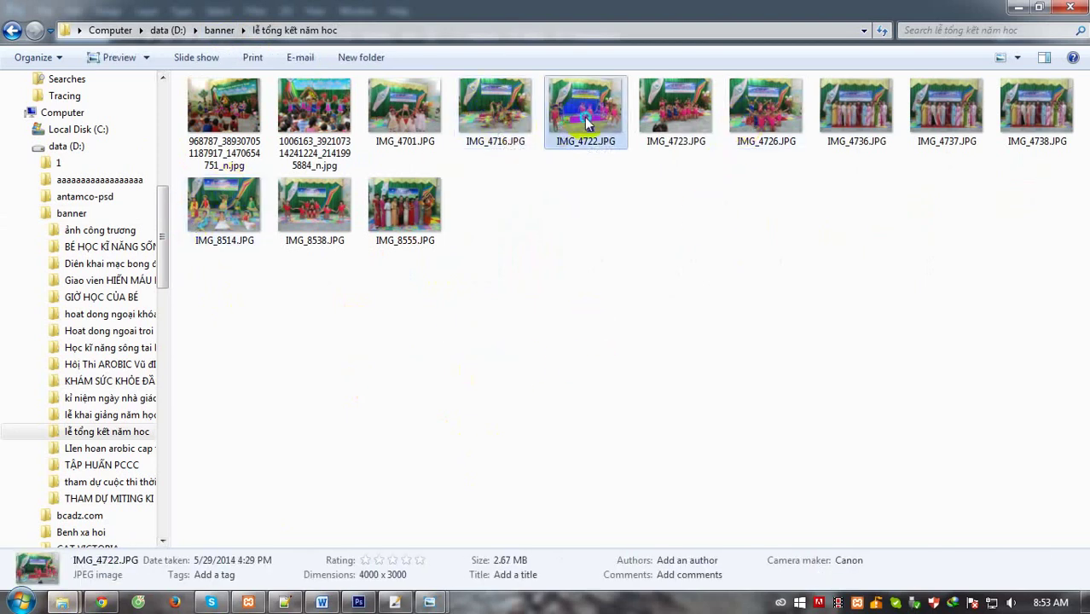
pyautogui.rightClick(597, 117)
pyautogui.click(499, 112)
pyautogui.rightClick(503, 113)
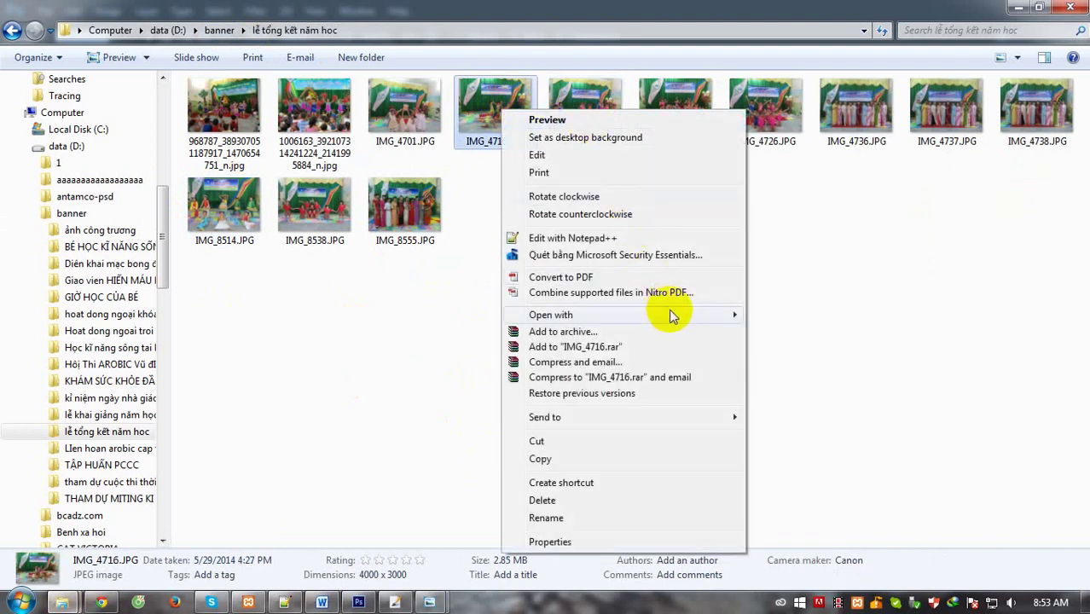
pyautogui.moveTo(551, 315)
pyautogui.click(788, 314)
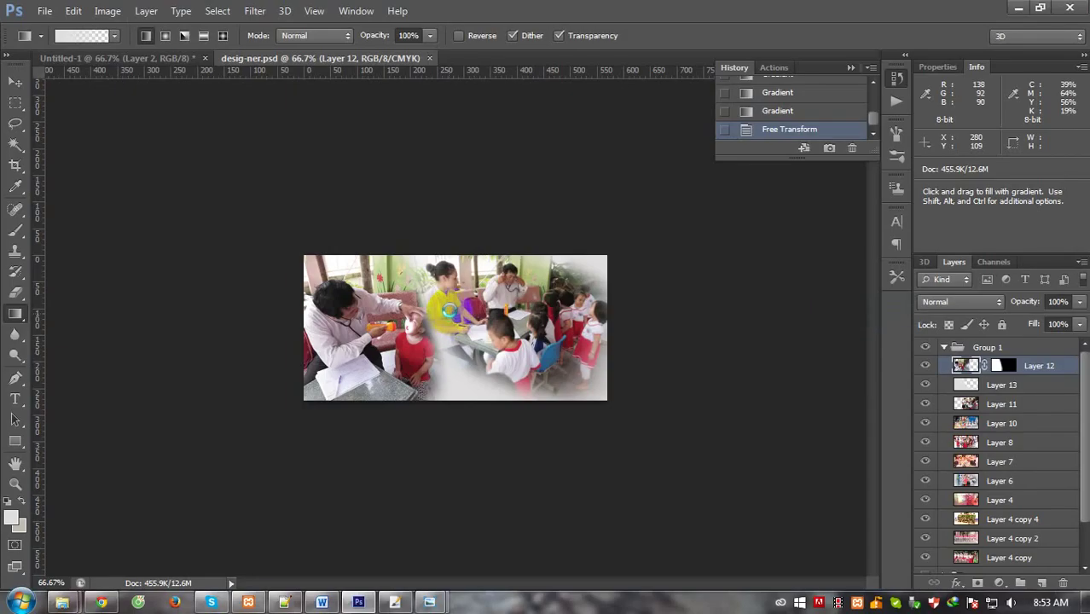
# Select all of the photo and paste it into desig-ner.psd as a new layer.
pyautogui.hotkey('ctrl', 'a')
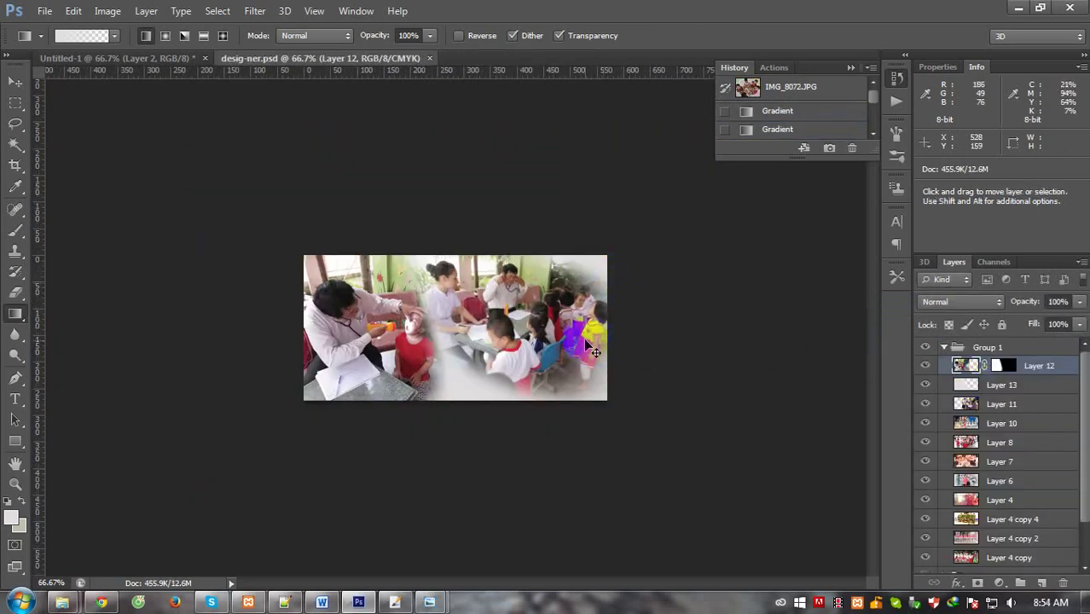
pyautogui.hotkey('ctrl', 'v')
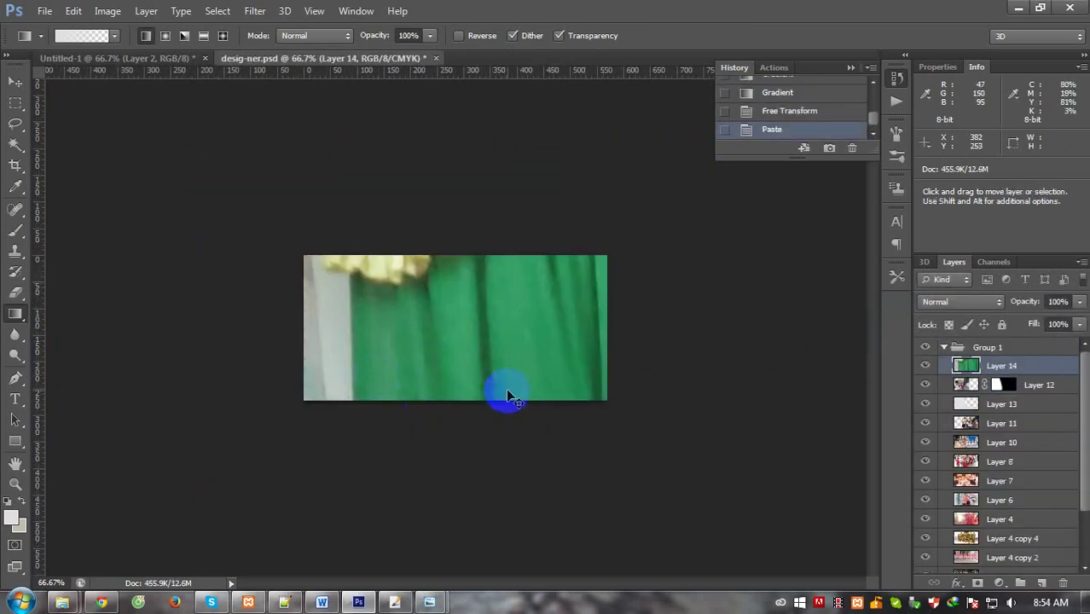
pyautogui.hotkey('ctrl', '-')
# Free Transform the dancing-children photo down so it fills the banner frame.
pyautogui.hotkey('ctrl', 't')
pyautogui.moveTo(488, 340)
pyautogui.mouseDown()
pyautogui.moveTo(262, 175)
pyautogui.moveTo(509, 407)
pyautogui.moveTo(350, 253)
pyautogui.mouseUp()
pyautogui.moveTo(278, 216)
pyautogui.mouseDown()
pyautogui.moveTo(199, 151)
pyautogui.moveTo(298, 204)
pyautogui.mouseUp()
pyautogui.moveTo(433, 323)
pyautogui.mouseDown()
pyautogui.moveTo(458, 381)
pyautogui.moveTo(448, 320)
pyautogui.mouseUp()
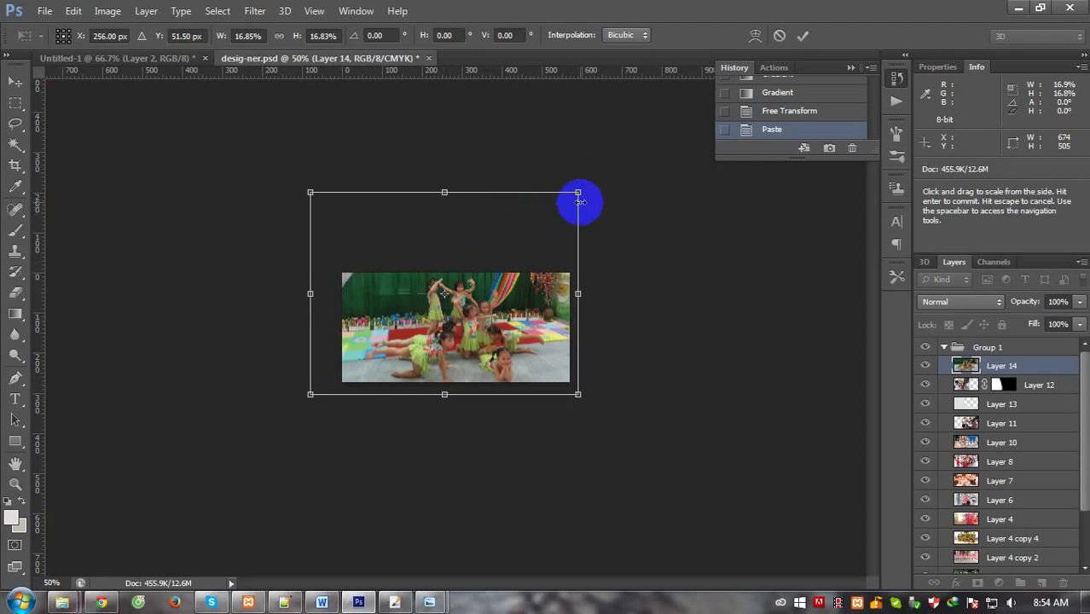
pyautogui.moveTo(312, 194); pyautogui.dragTo(340, 211)
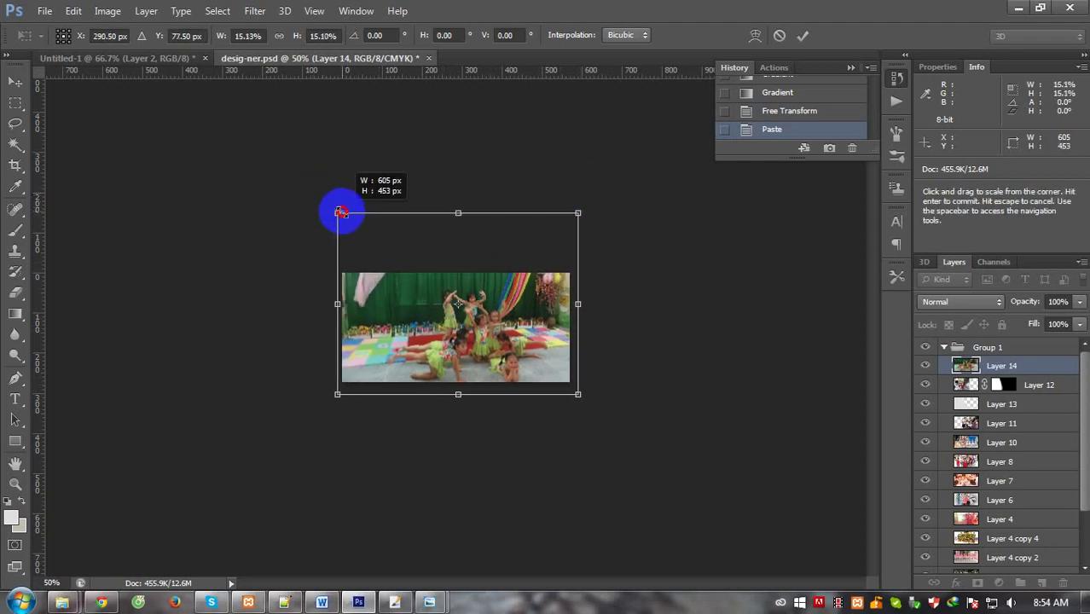
pyautogui.moveTo(493, 365); pyautogui.dragTo(493, 358)
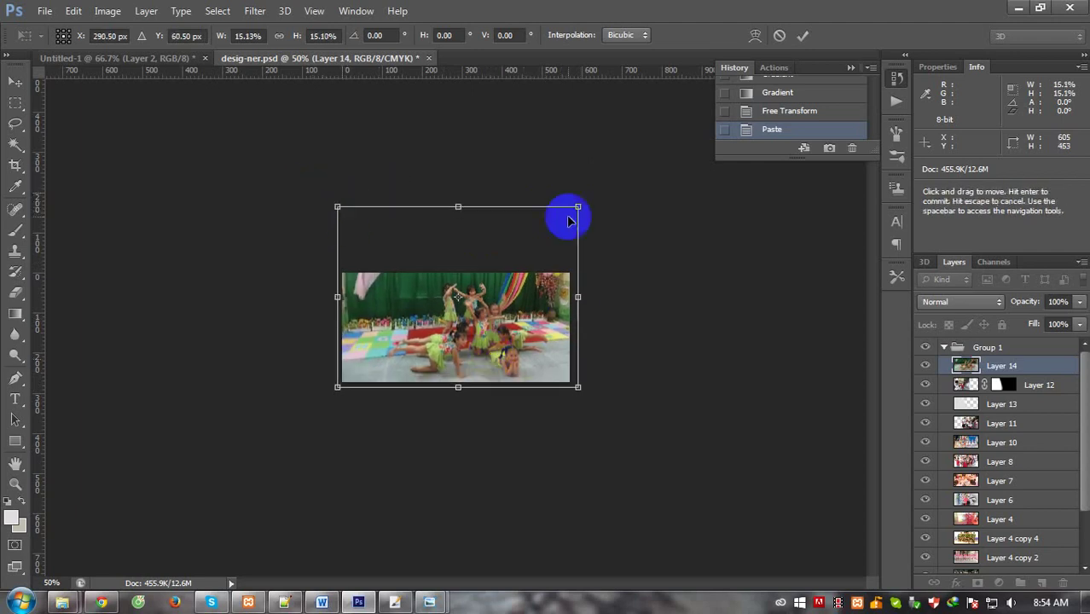
pyautogui.moveTo(576, 213); pyautogui.dragTo(574, 217)
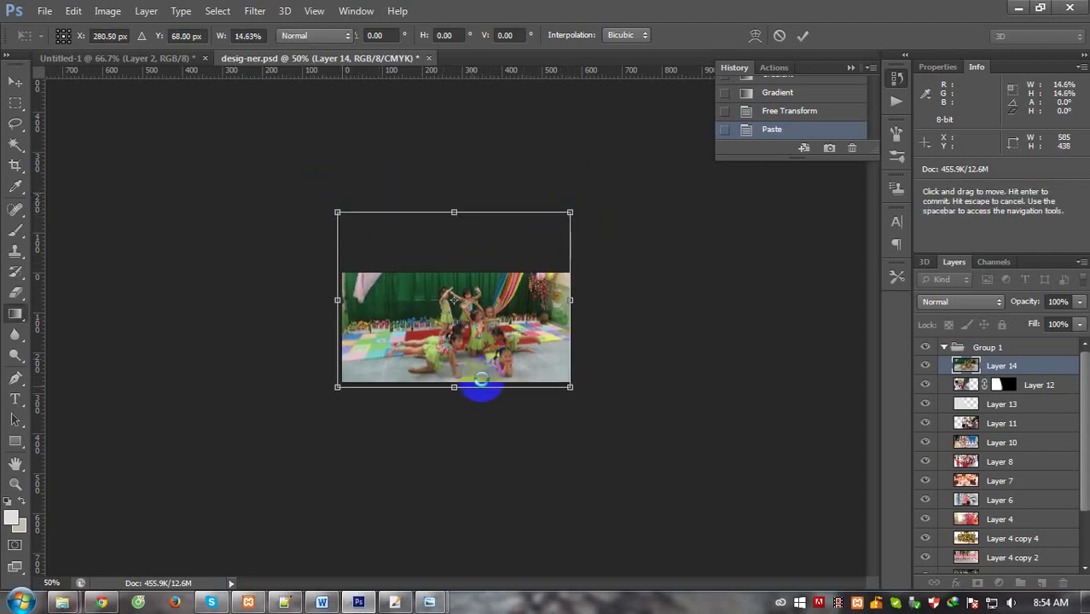
pyautogui.press('Return')
pyautogui.press('g')
pyautogui.scroll(5, 482, 378)
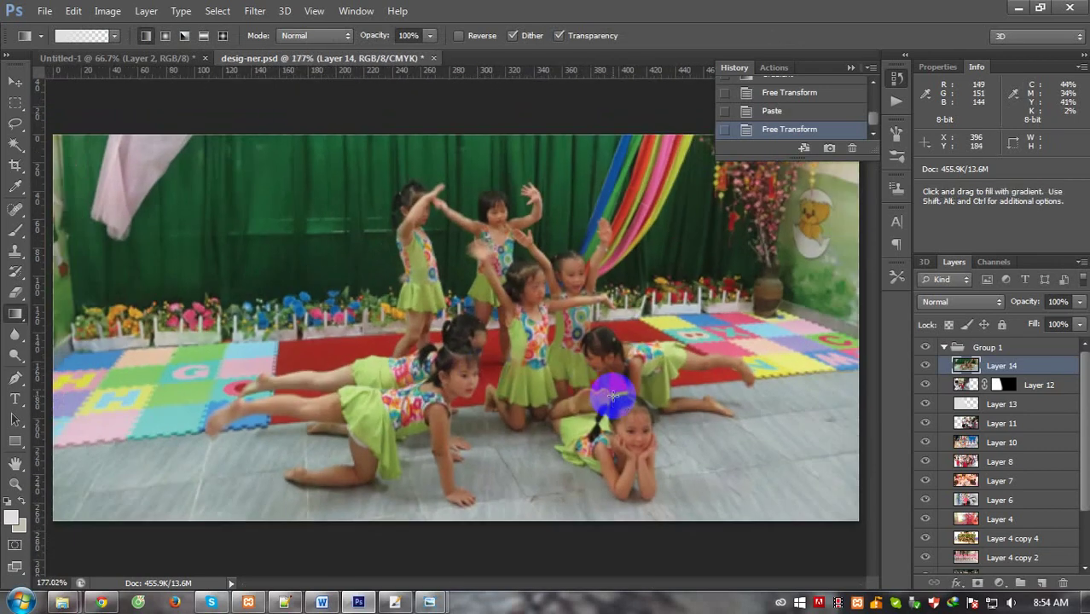
# Duplicate the children photo layer and set the copy to Soft Light with 50% fill.
pyautogui.hotkey('ctrl', 'j')
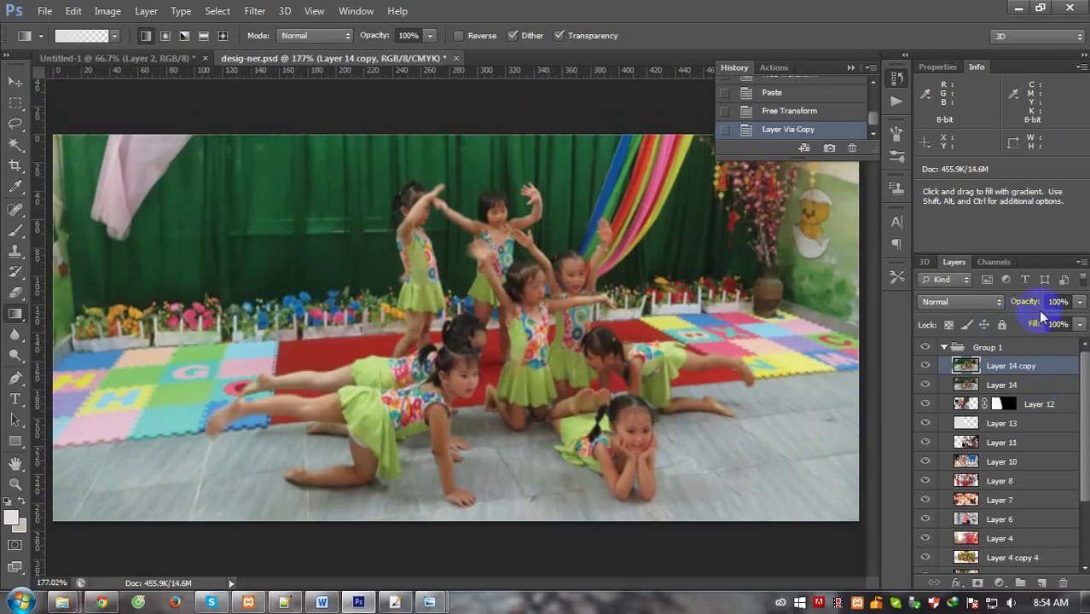
pyautogui.click(961, 301)
pyautogui.click(946, 217)
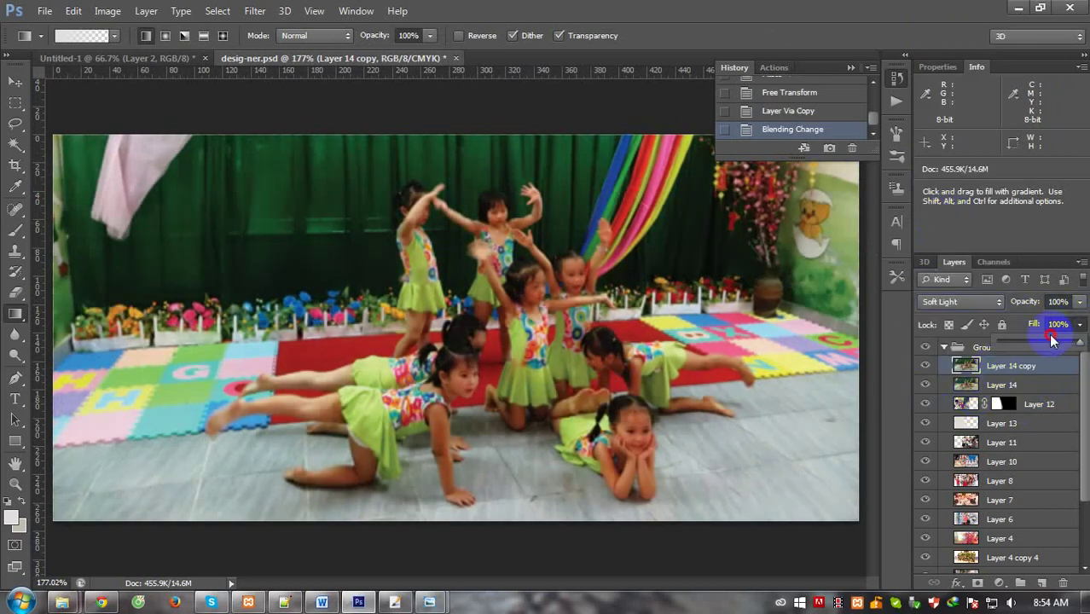
pyautogui.click(1040, 343)
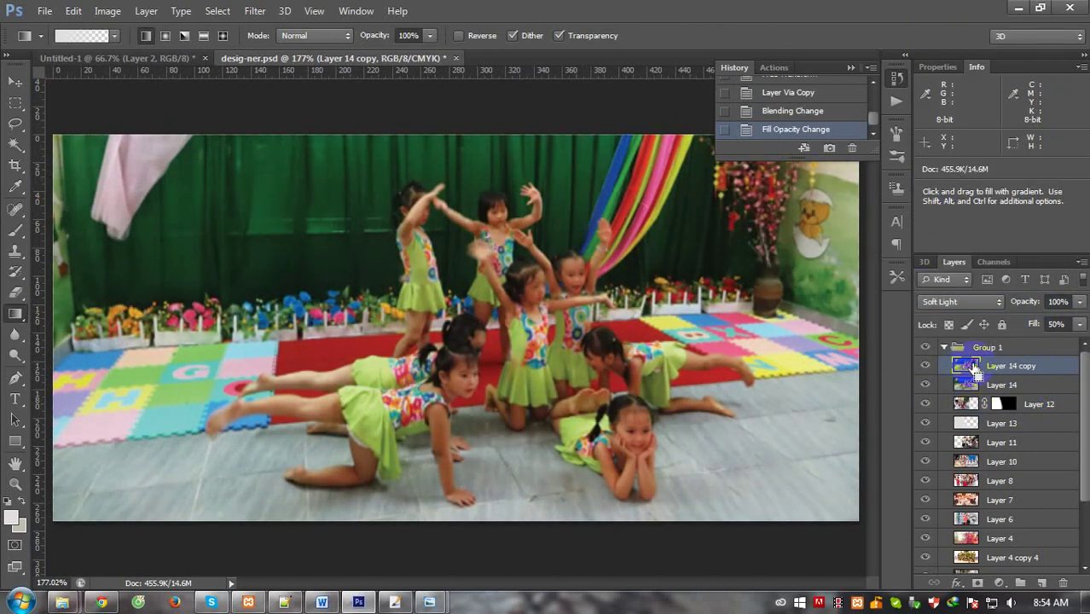
# Duplicate the photo layer again and set the new copy to Screen blending.
pyautogui.hotkey('ctrl', 'j')
pyautogui.click(947, 301)
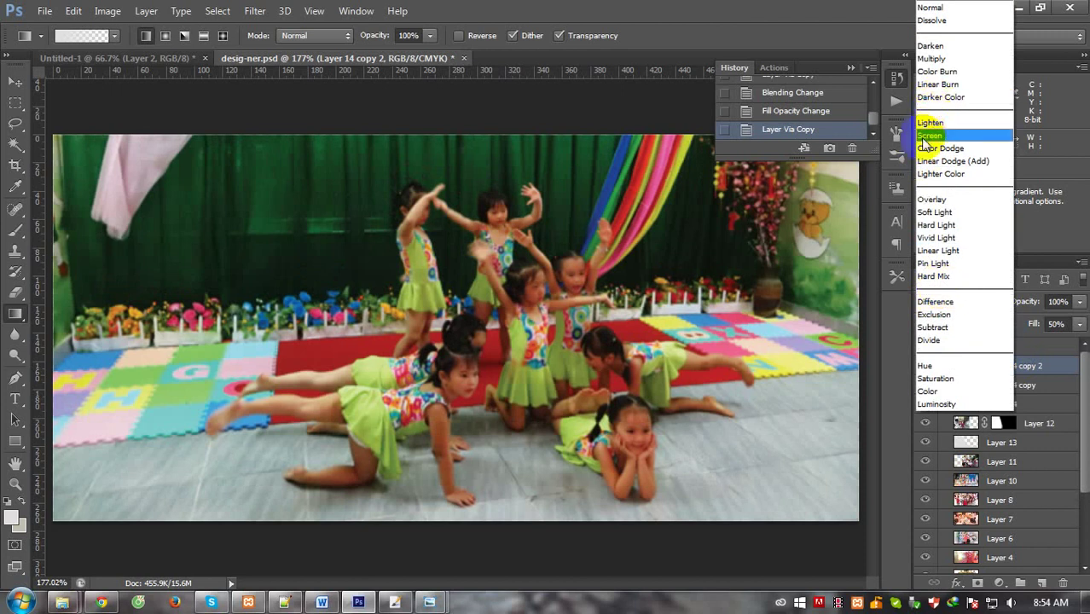
pyautogui.click(928, 136)
pyautogui.hotkey('ctrl', '-')
pyautogui.hotkey('ctrl', '-')
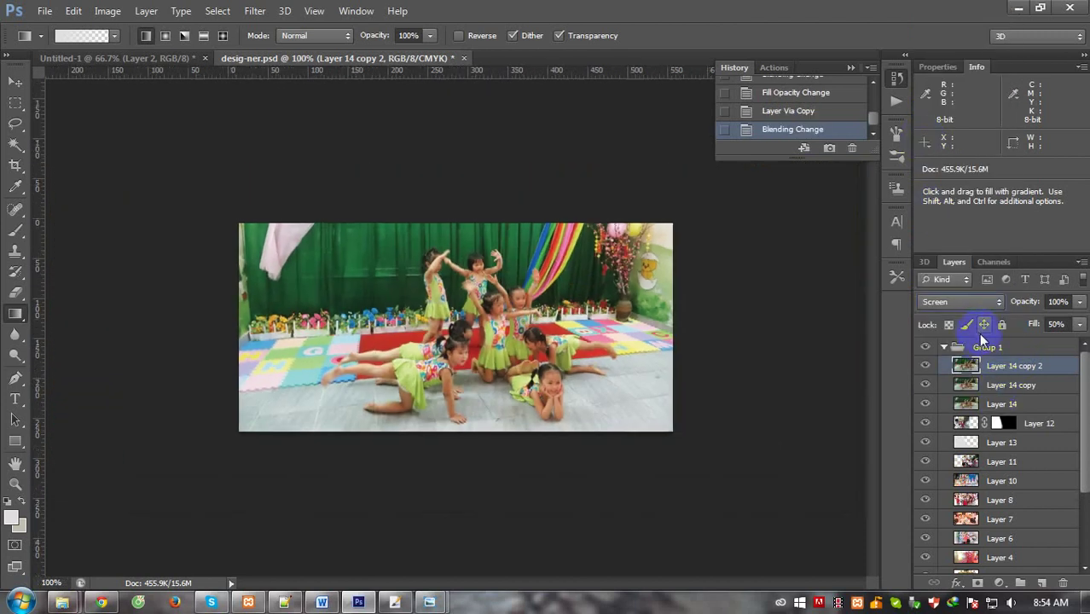
pyautogui.hotkey('ctrl', '-')
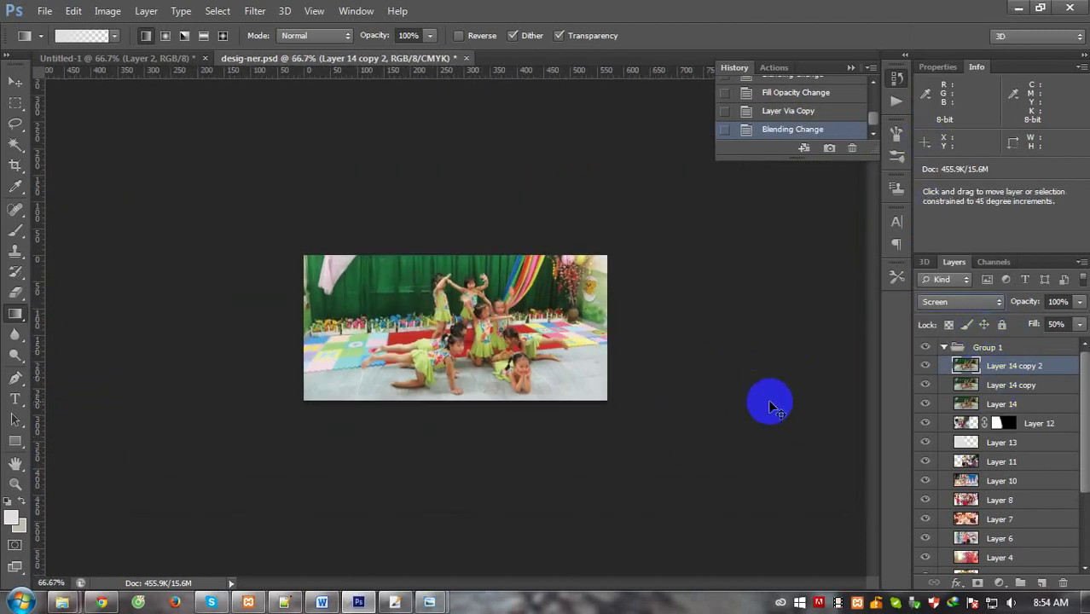
# Merge the three photo layers into Layer 14 copy 2.
pyautogui.keyDown('shift'); pyautogui.click(1005, 409); pyautogui.keyUp('shift')
pyautogui.rightClick(998, 389)
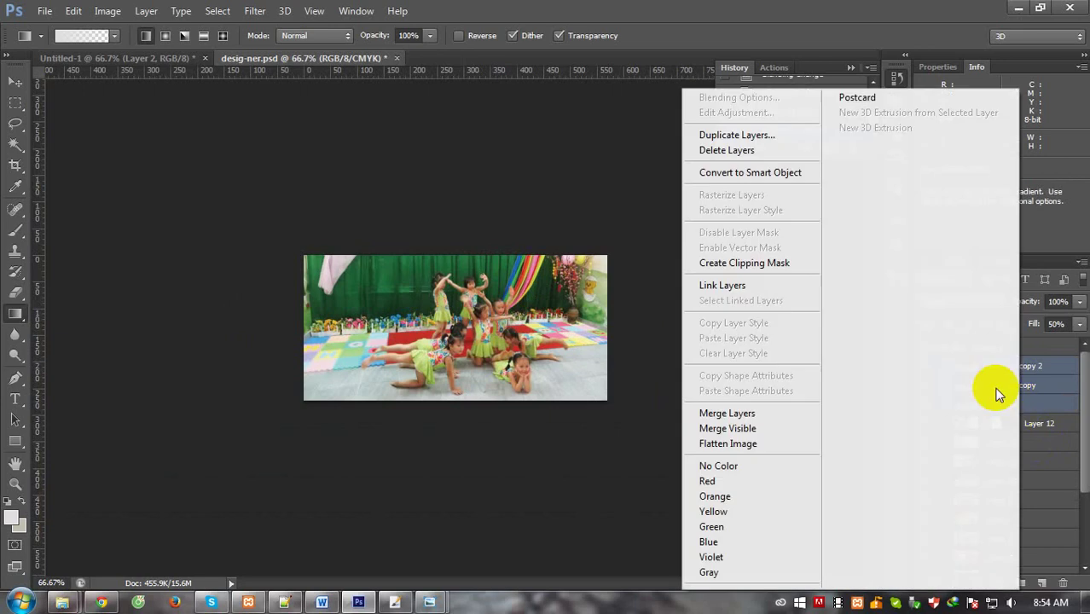
pyautogui.click(683, 408)
pyautogui.click(509, 395)
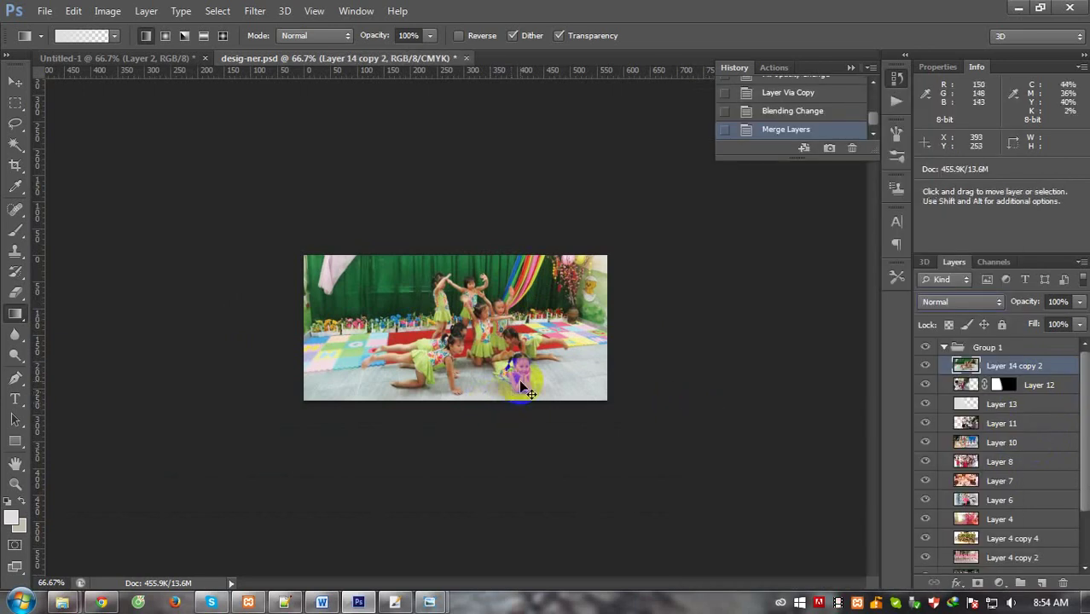
# Brighten the merged photo with Levels, white input 231 and slightly raised midtones.
pyautogui.hotkey('ctrl', 'l')
pyautogui.moveTo(911, 291); pyautogui.dragTo(893, 292)
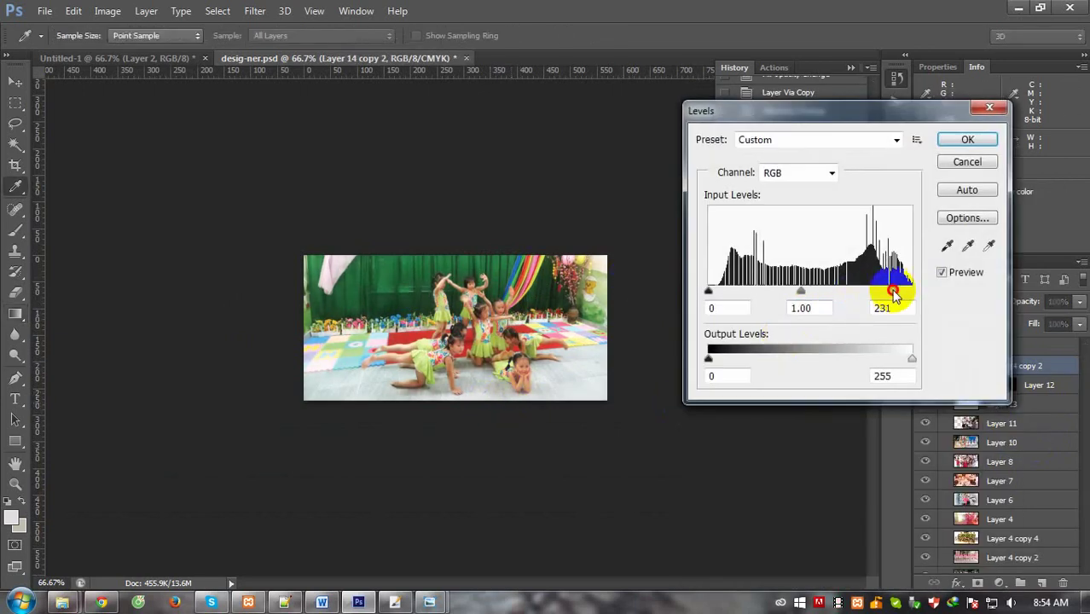
pyautogui.moveTo(810, 300); pyautogui.dragTo(797, 299)
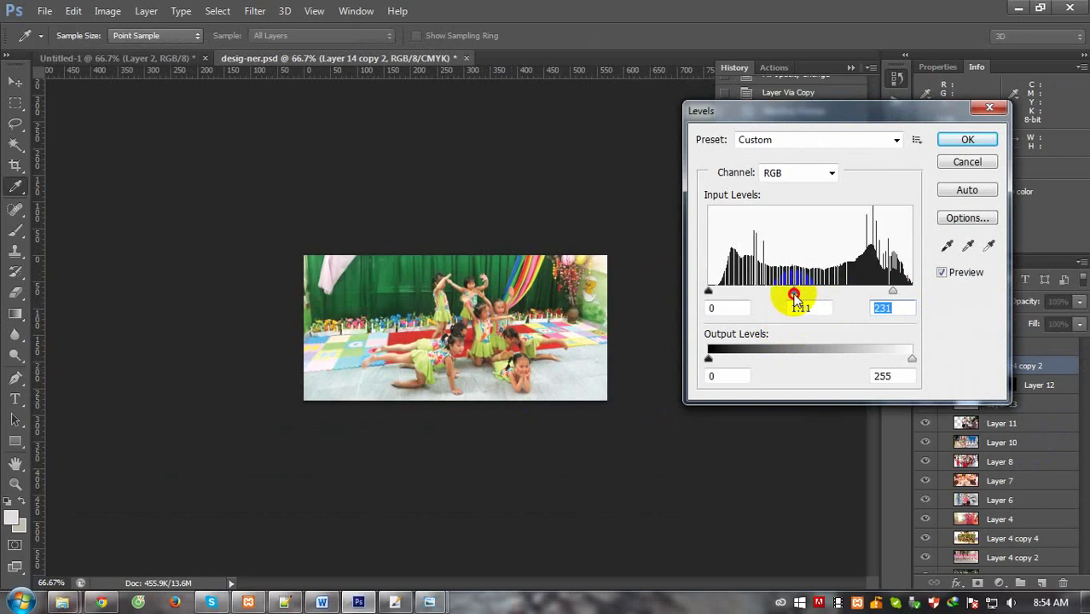
pyautogui.press('Return')
pyautogui.press('g')
# Save the banner for web as PNG-24 named banner-12.png in banner_banmai.
pyautogui.hotkey('ctrl', 'alt', 'shift', 's')
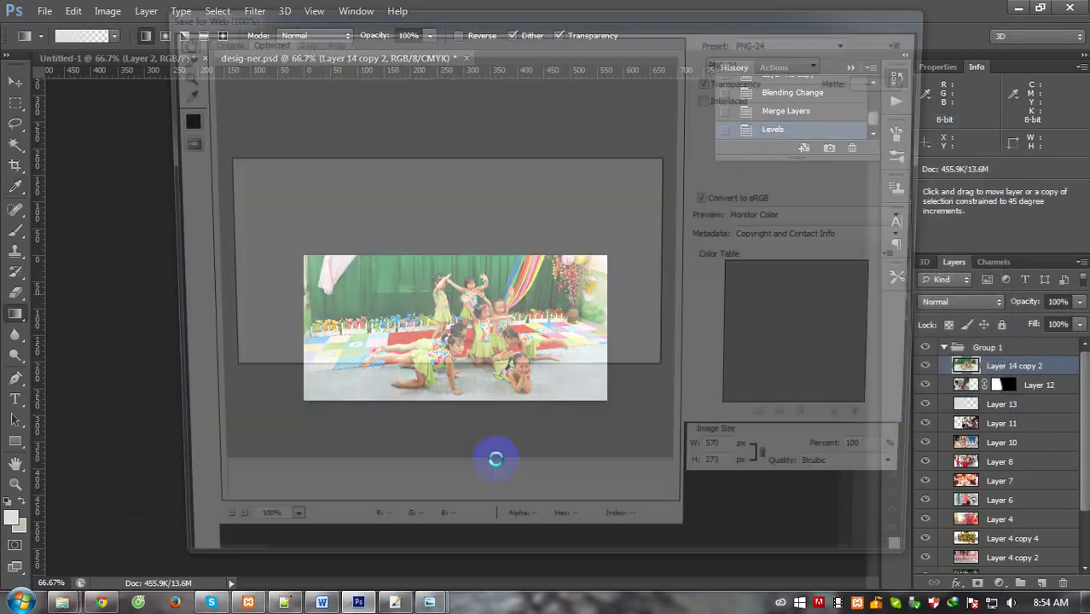
pyautogui.click(651, 566)
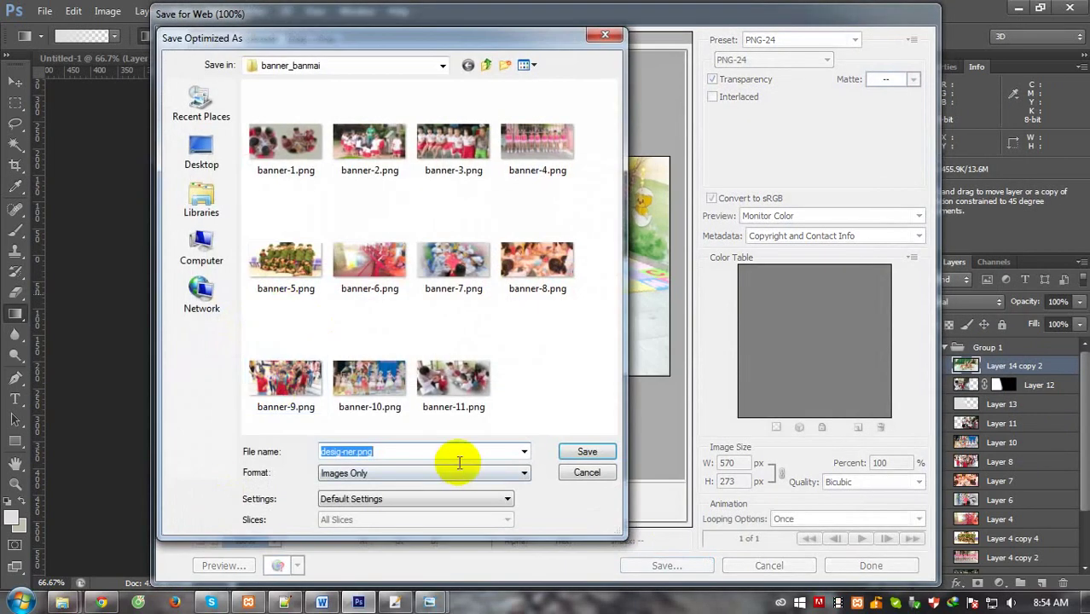
pyautogui.click(453, 376)
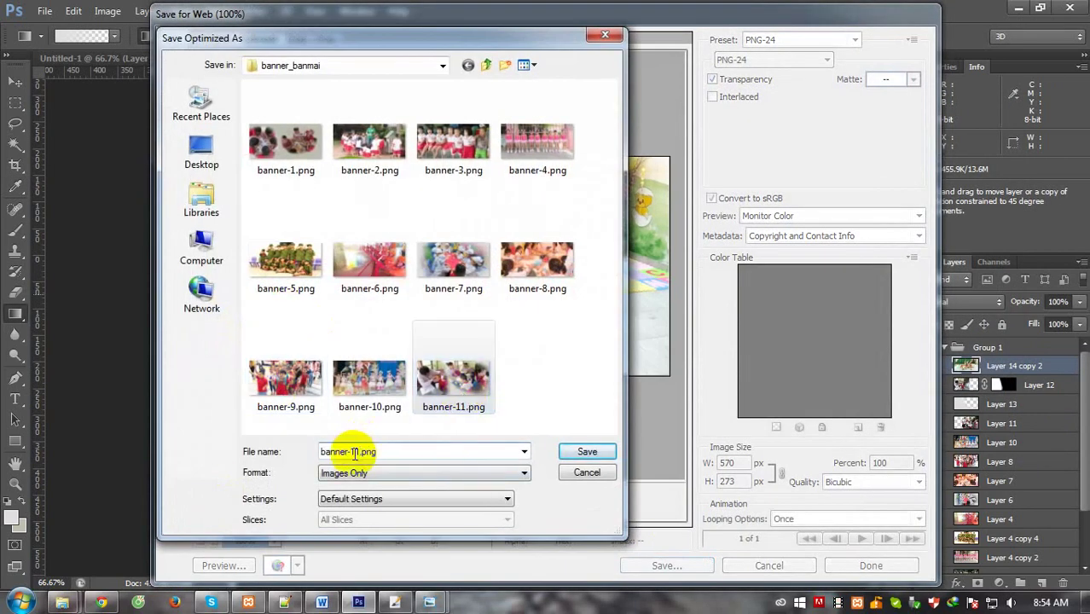
pyautogui.write('2')
pyautogui.click(587, 451)
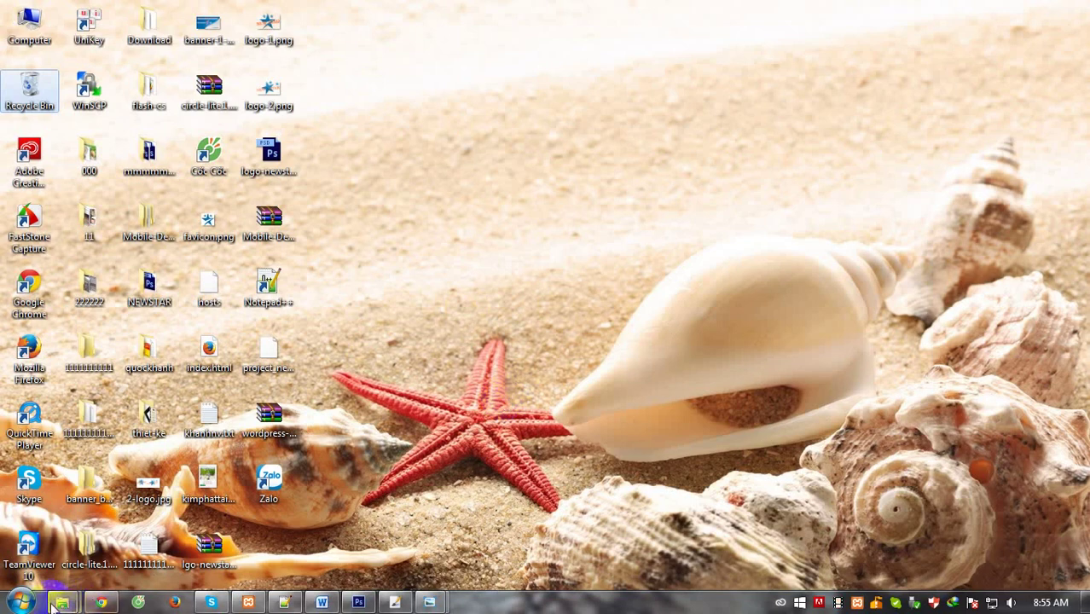
# Find IMG_4726.JPG in the lễ tổng kết năm hoc folder and open it in Photoshop CS6.
pyautogui.moveTo(61, 603)
pyautogui.click(286, 517)
pyautogui.click(591, 360)
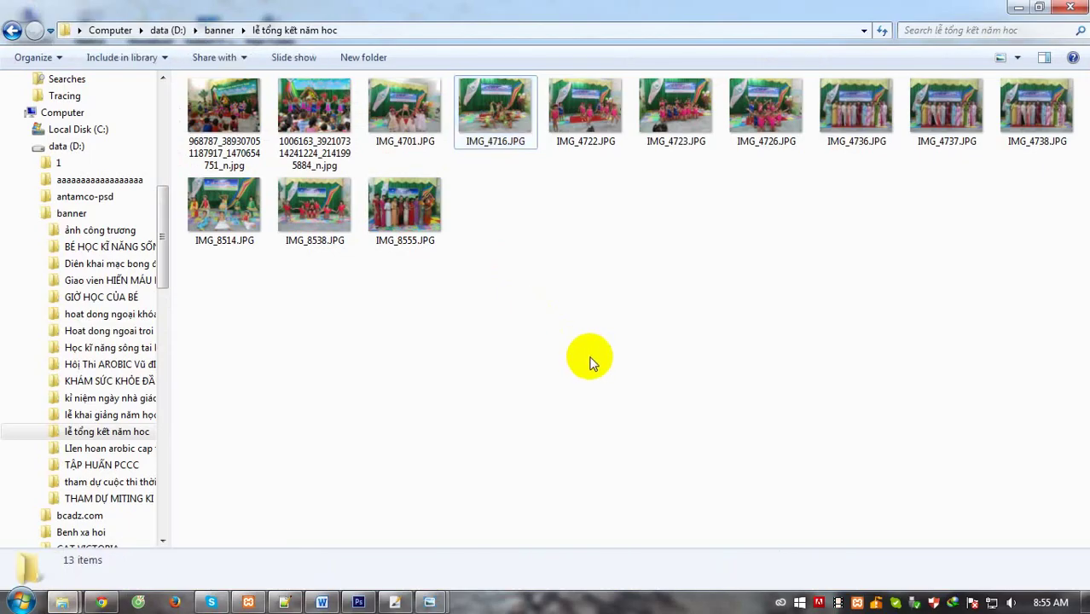
pyautogui.click(592, 111)
pyautogui.click(664, 111)
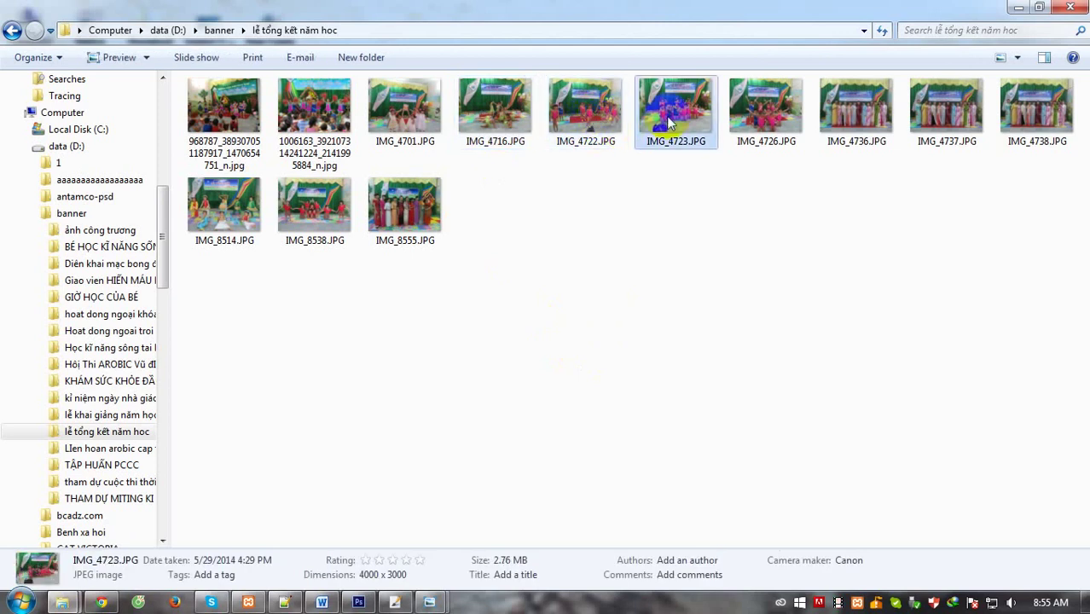
pyautogui.click(737, 126)
pyautogui.click(686, 118)
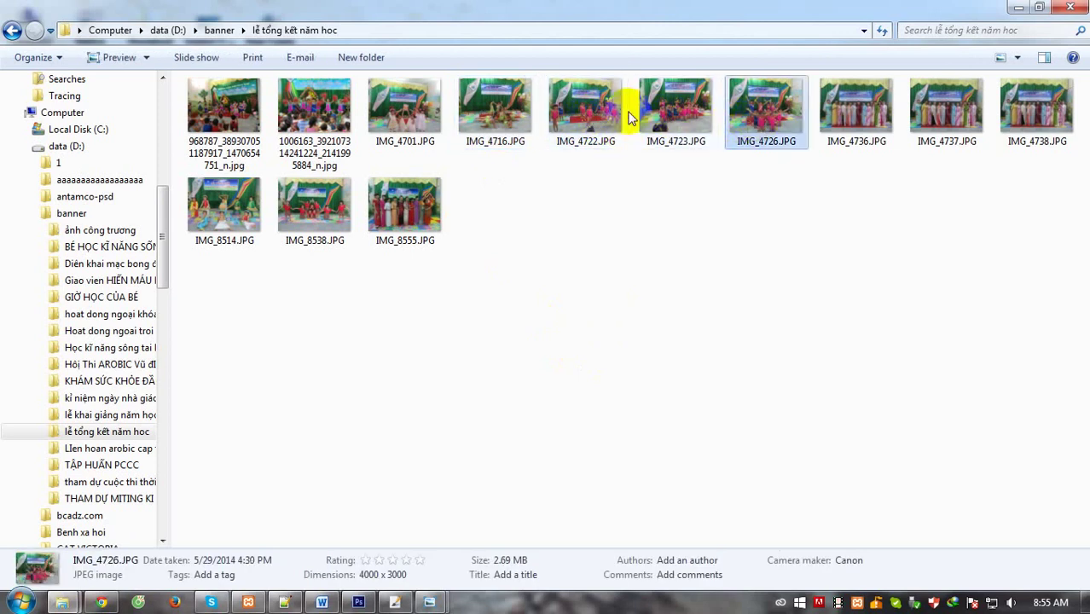
pyautogui.click(603, 120)
pyautogui.click(695, 122)
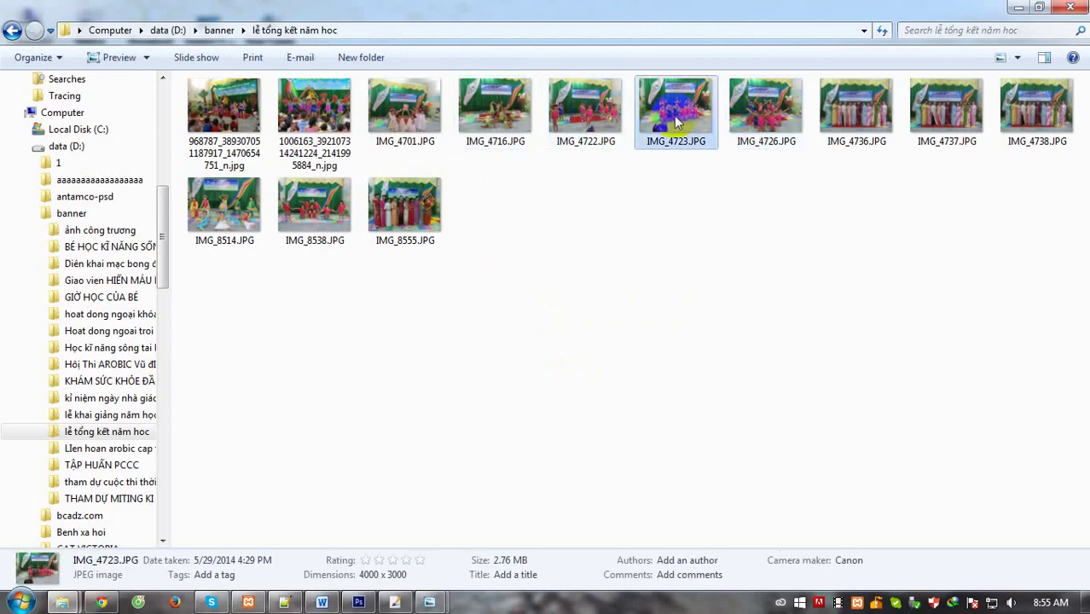
pyautogui.click(757, 110)
pyautogui.rightClick(758, 124)
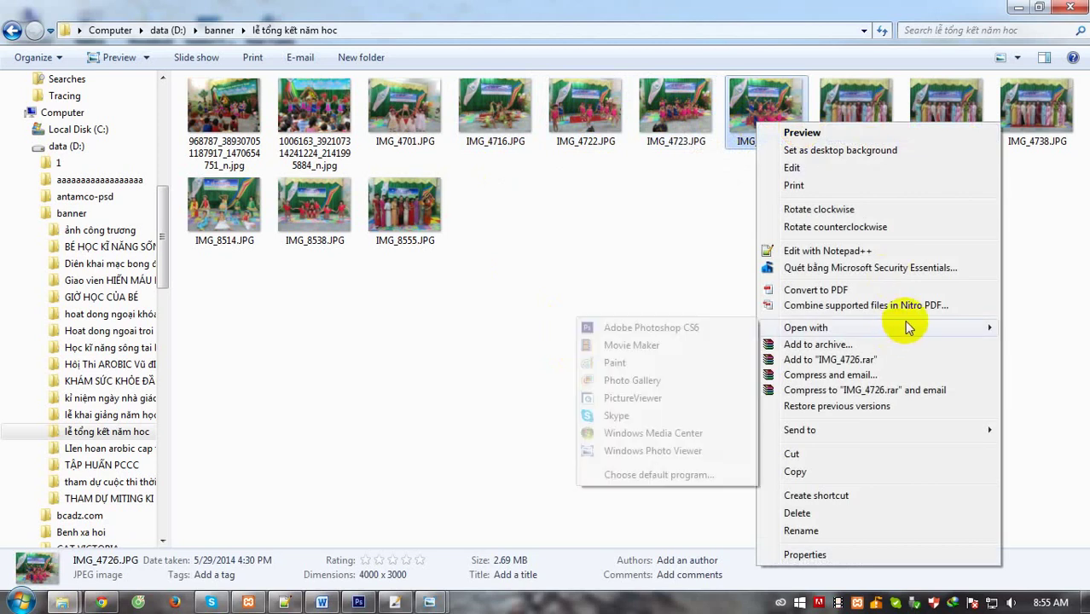
pyautogui.click(626, 328)
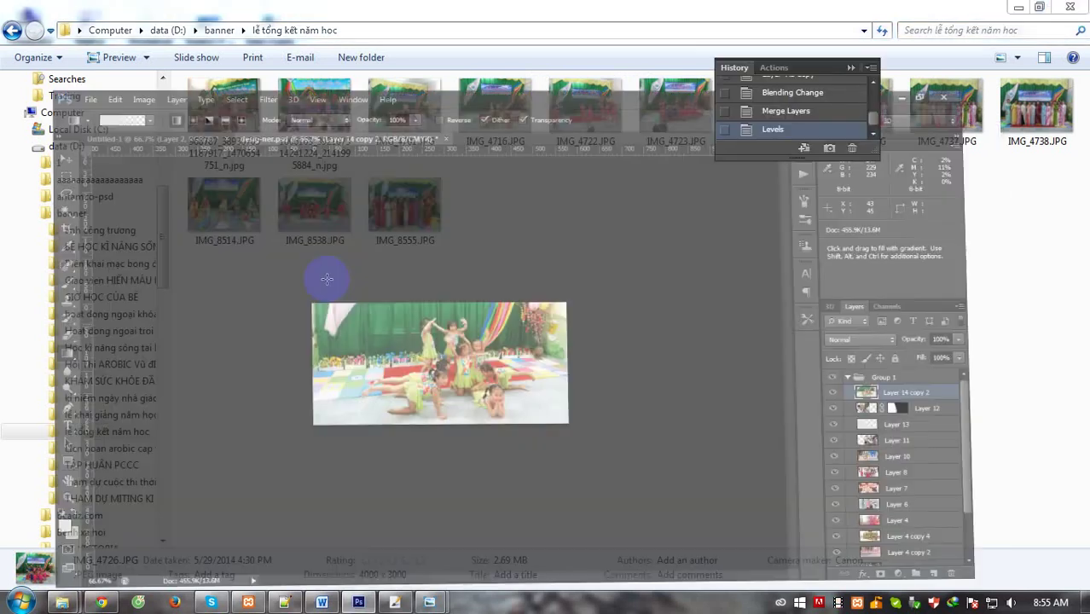
# Copy the IMG_4726 photo, close it, and paste it into desig-ner.psd.
pyautogui.hotkey('ctrl', 'a')
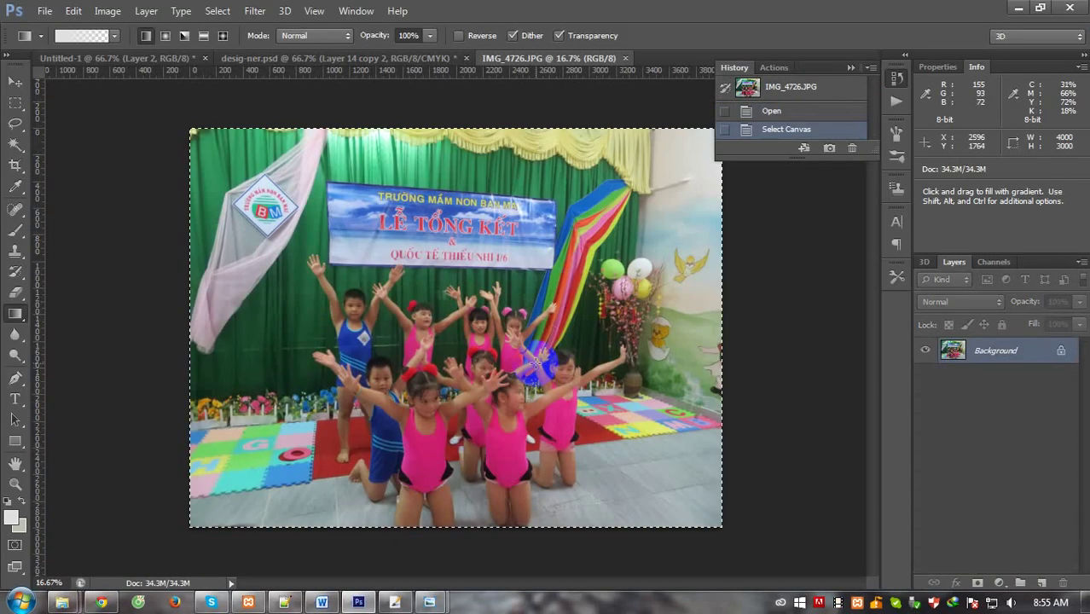
pyautogui.hotkey('ctrl', 'w')
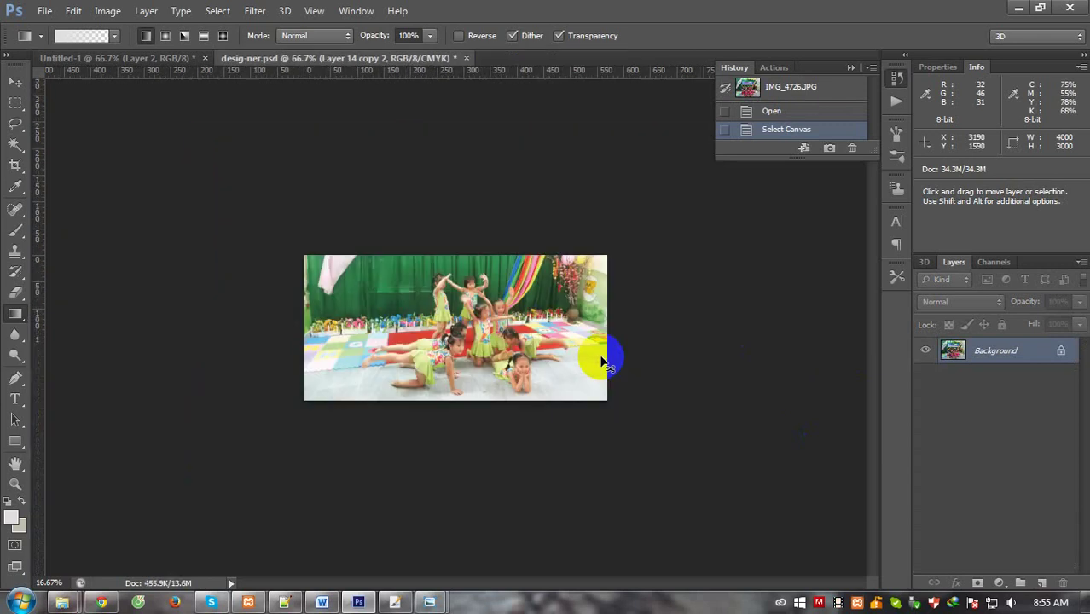
pyautogui.hotkey('ctrl', 'v')
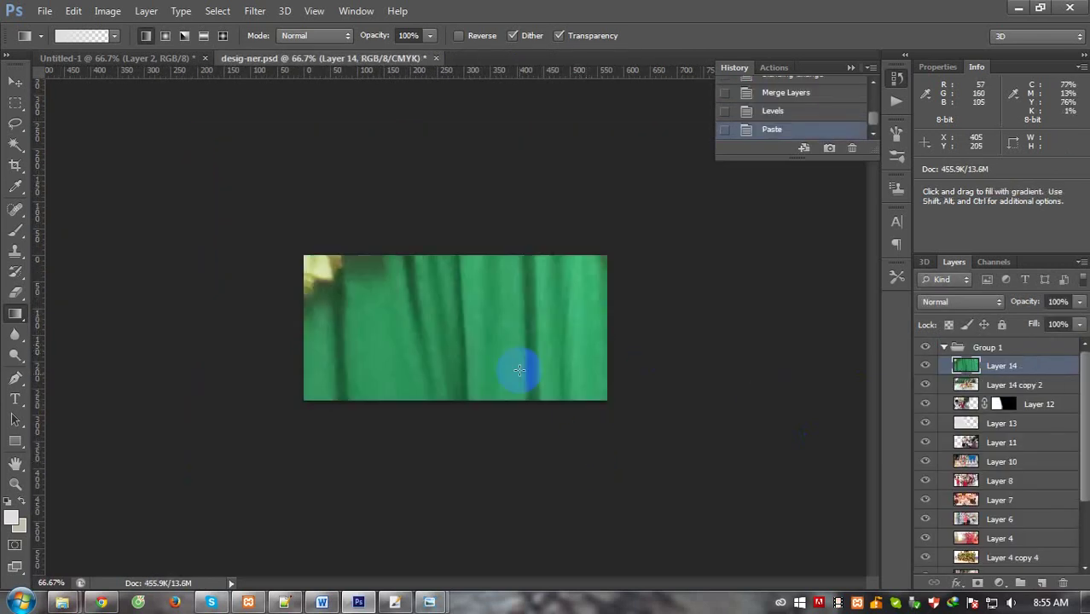
# Free Transform the kneeling-children photo down to about 19% so it fills the banner.
pyautogui.hotkey('ctrl', 't')
pyautogui.moveTo(304, 254); pyautogui.dragTo(179, 124)
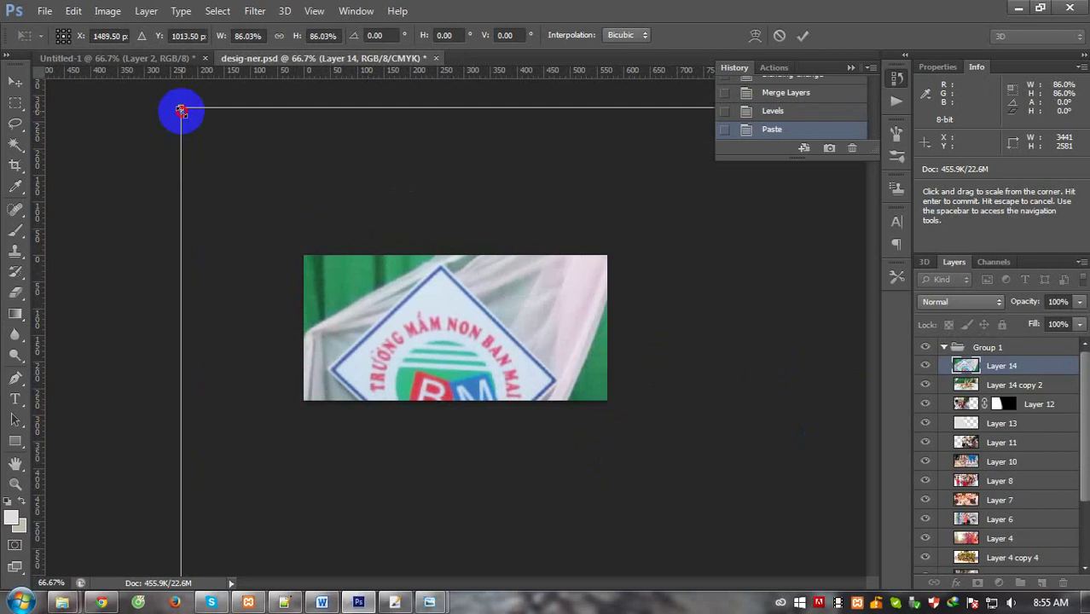
pyautogui.moveTo(181, 111); pyautogui.dragTo(359, 238)
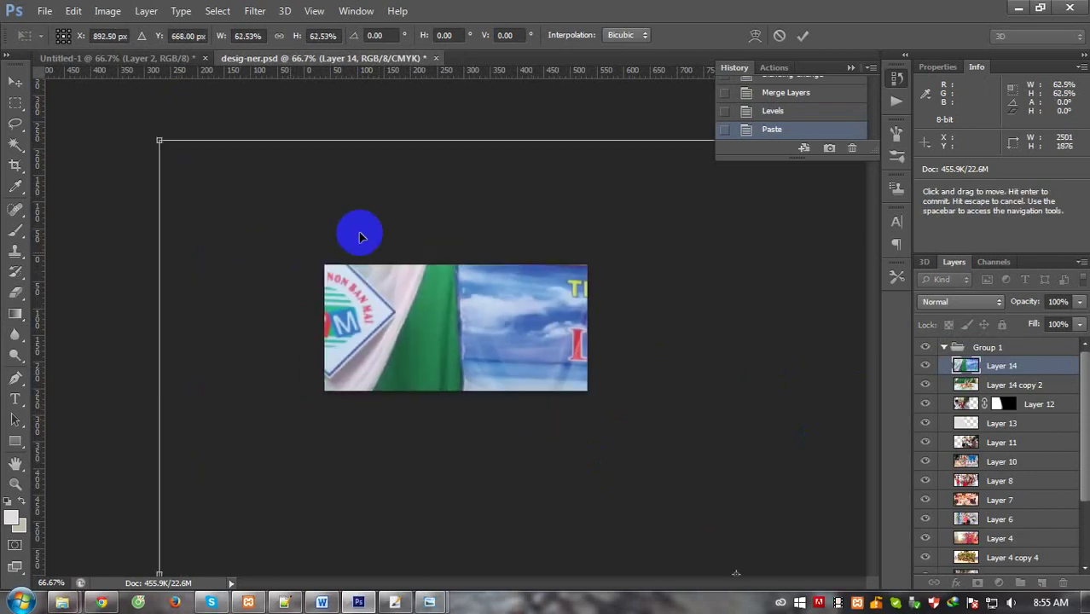
pyautogui.hotkey('ctrl', '-')
pyautogui.hotkey('ctrl', '-')
pyautogui.moveTo(283, 222); pyautogui.dragTo(456, 345)
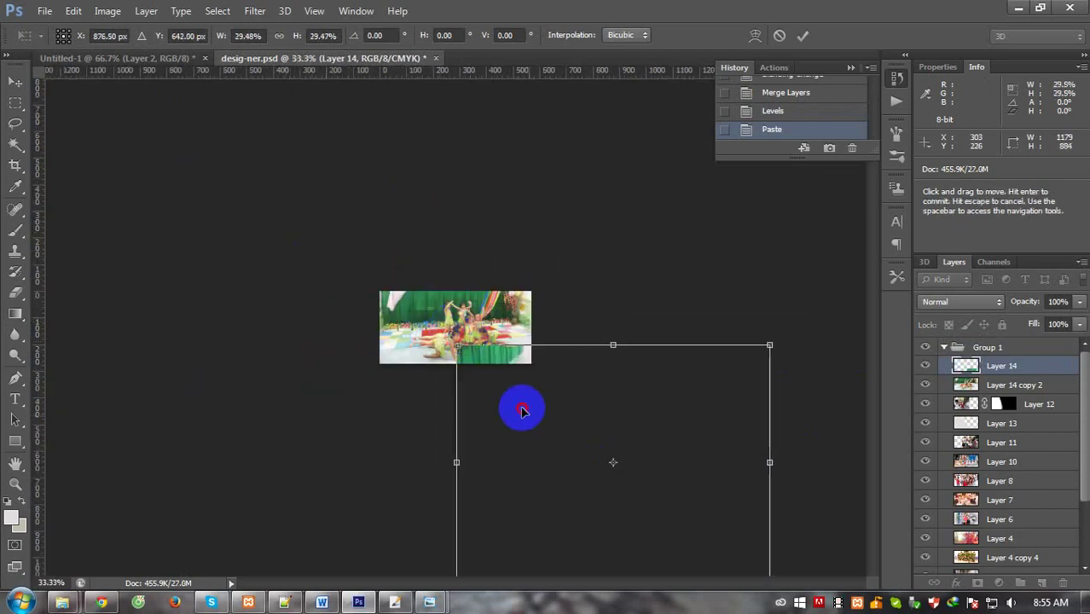
pyautogui.moveTo(522, 411); pyautogui.dragTo(358, 220)
pyautogui.moveTo(608, 145); pyautogui.dragTo(424, 325)
pyautogui.moveTo(355, 238); pyautogui.dragTo(373, 254)
pyautogui.press('Return')
pyautogui.press('g')
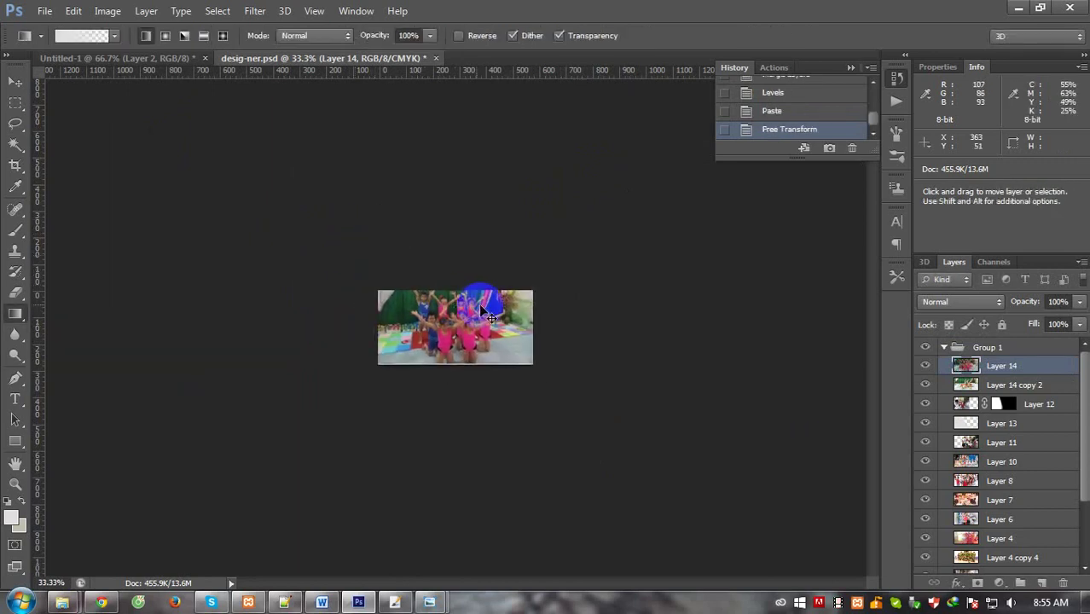
pyautogui.hotkey('ctrl', '1')
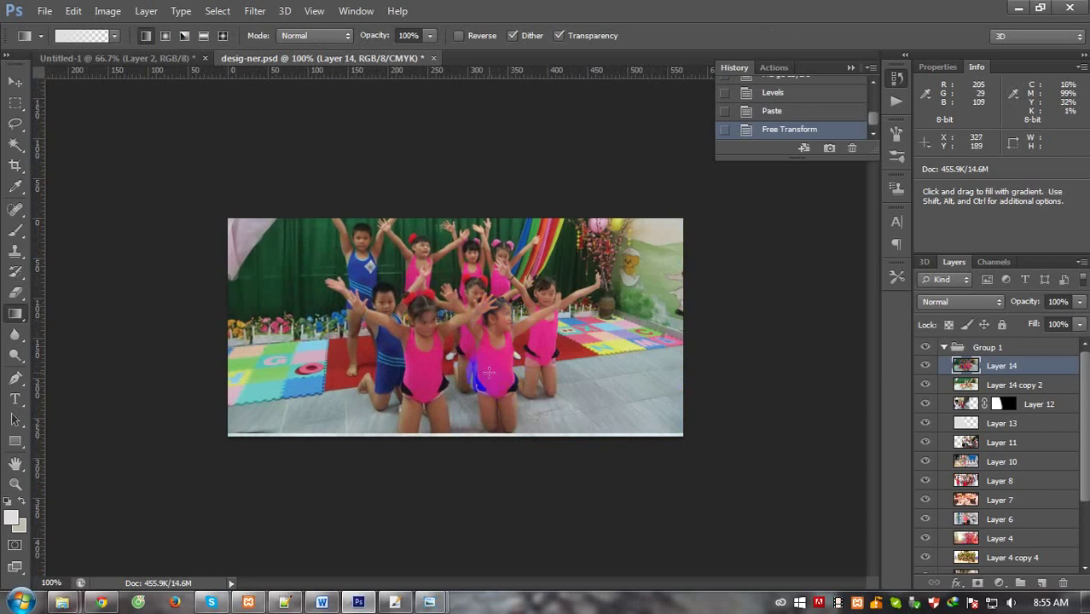
# Nudge the photo into place, brighten it with Levels white input 233, and duplicate it as Layer 14 copy.
pyautogui.press('v')
pyautogui.moveTo(493, 353); pyautogui.dragTo(493, 358)
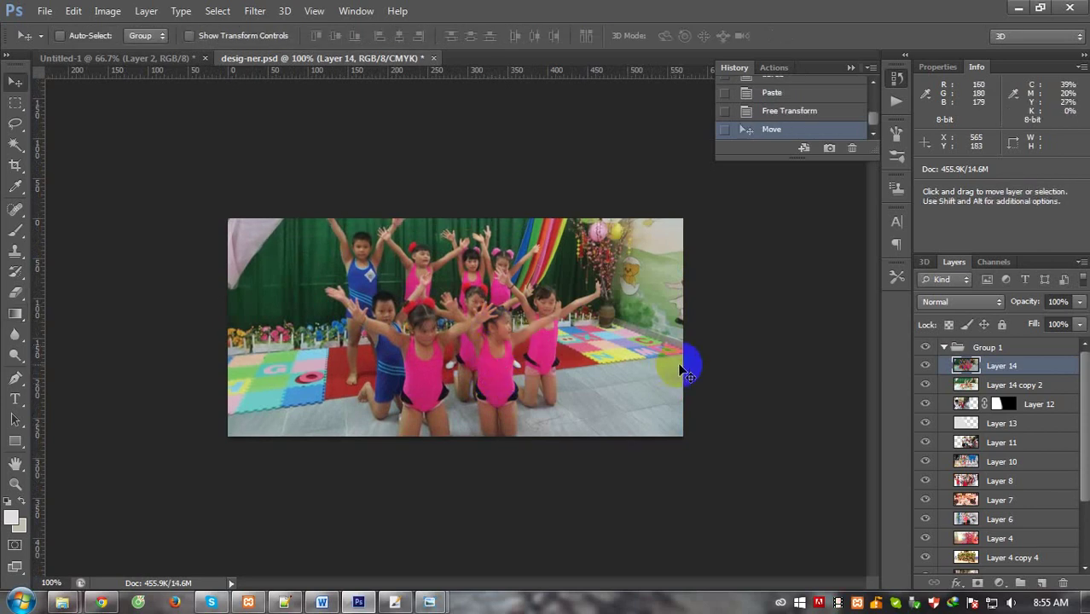
pyautogui.hotkey('ctrl', 'l')
pyautogui.moveTo(918, 300); pyautogui.dragTo(883, 294)
pyautogui.press('Return')
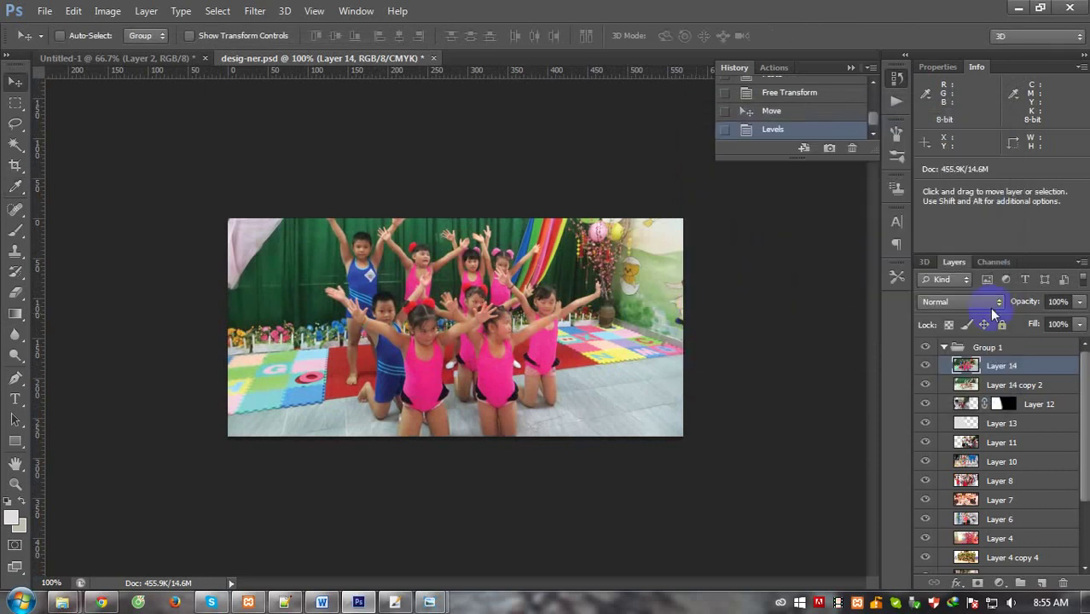
pyautogui.hotkey('ctrl', 'j')
pyautogui.click(951, 302)
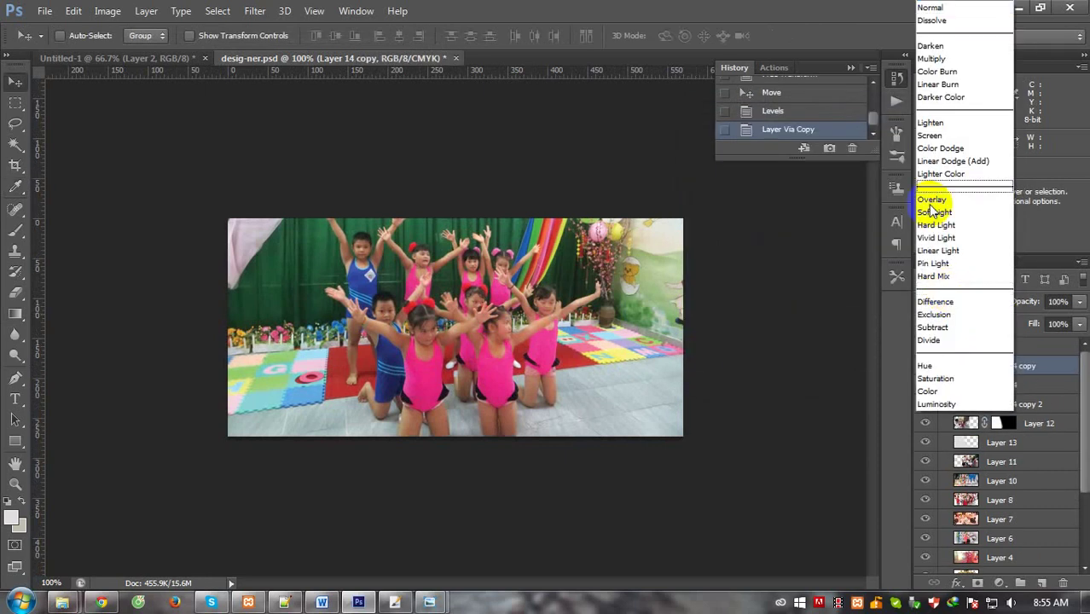
# Set the photo copy to Screen at 73% opacity and merge it with Layer 14.
pyautogui.click(930, 136)
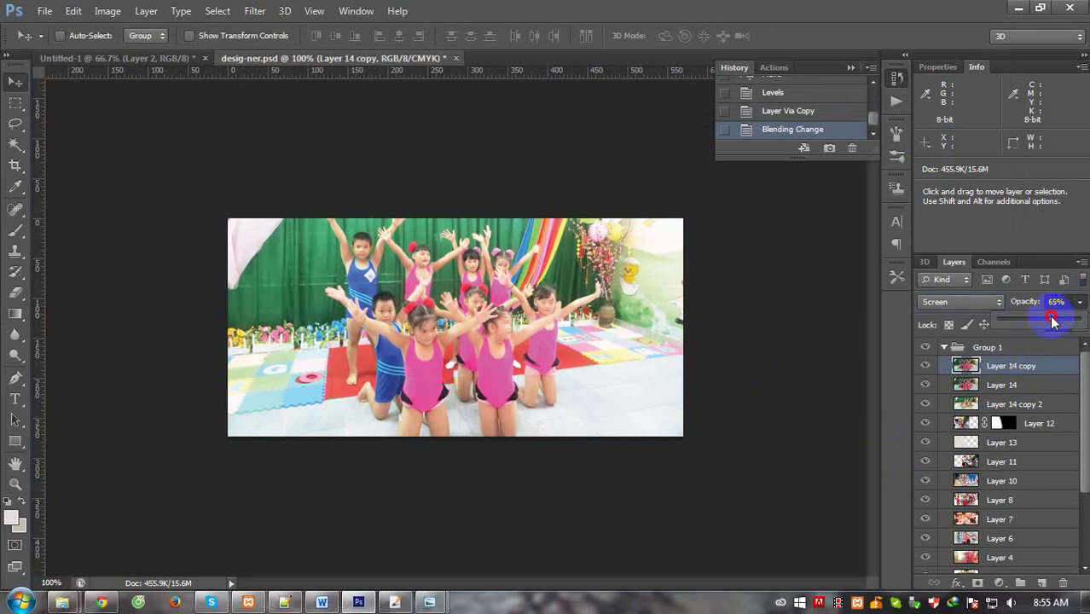
pyautogui.moveTo(1053, 320); pyautogui.dragTo(1058, 321)
pyautogui.keyDown('shift'); pyautogui.click(1016, 388); pyautogui.keyUp('shift')
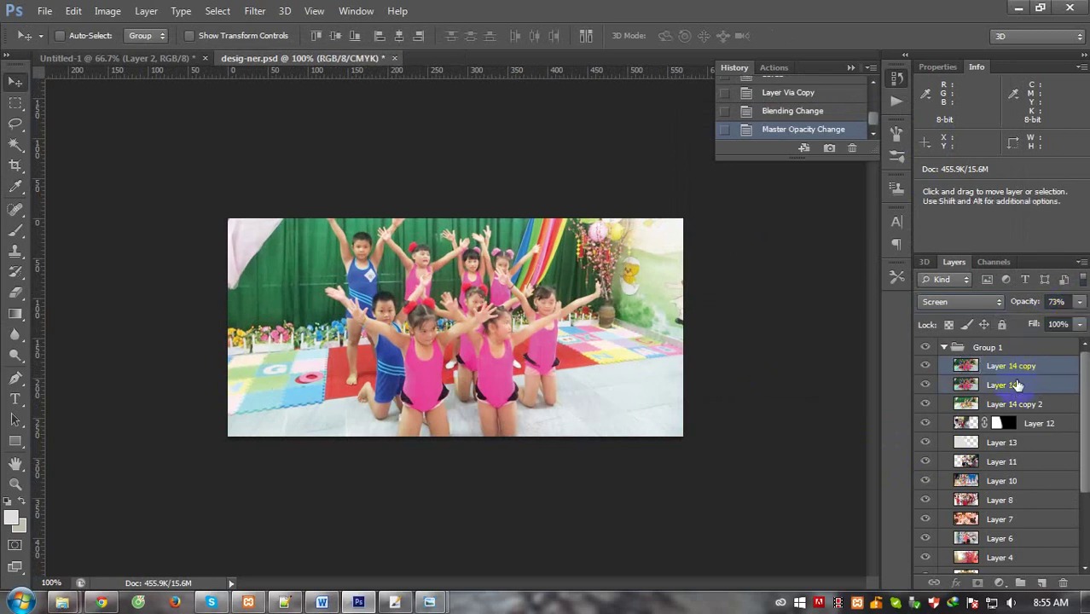
pyautogui.rightClick(1017, 388)
pyautogui.click(710, 411)
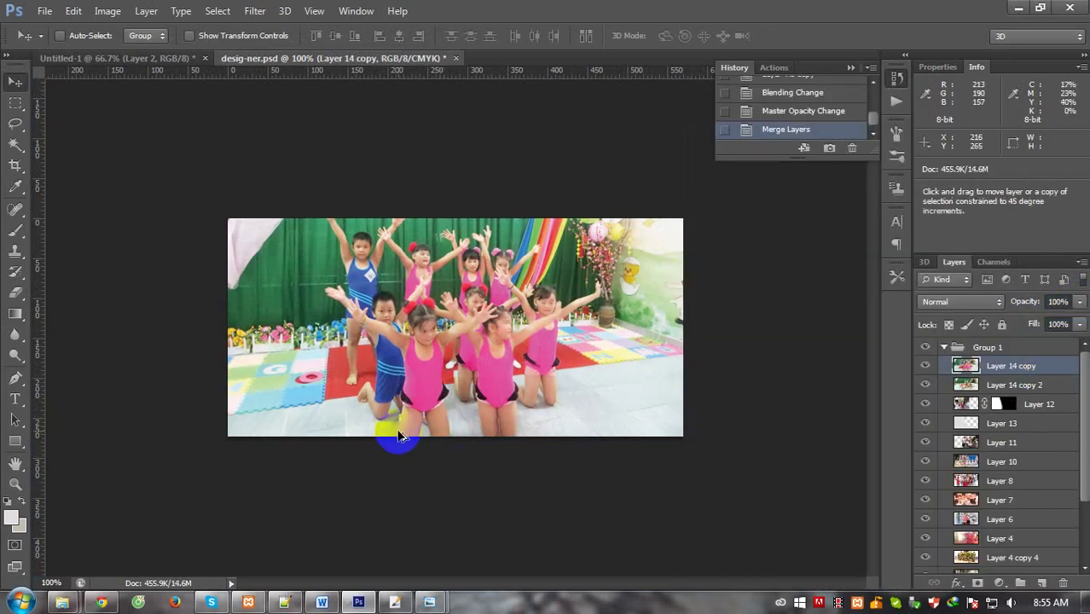
# Save the banner for web as banner-13.png in banner_banmai.
pyautogui.hotkey('ctrl', 'alt', 'shift', 's')
pyautogui.click(640, 565)
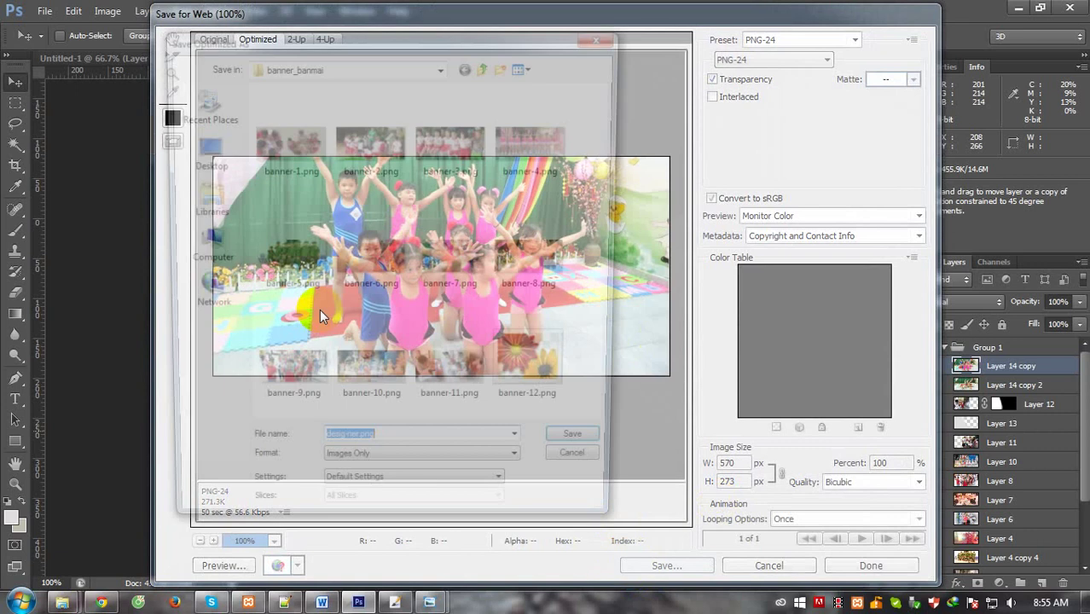
pyautogui.click(518, 408)
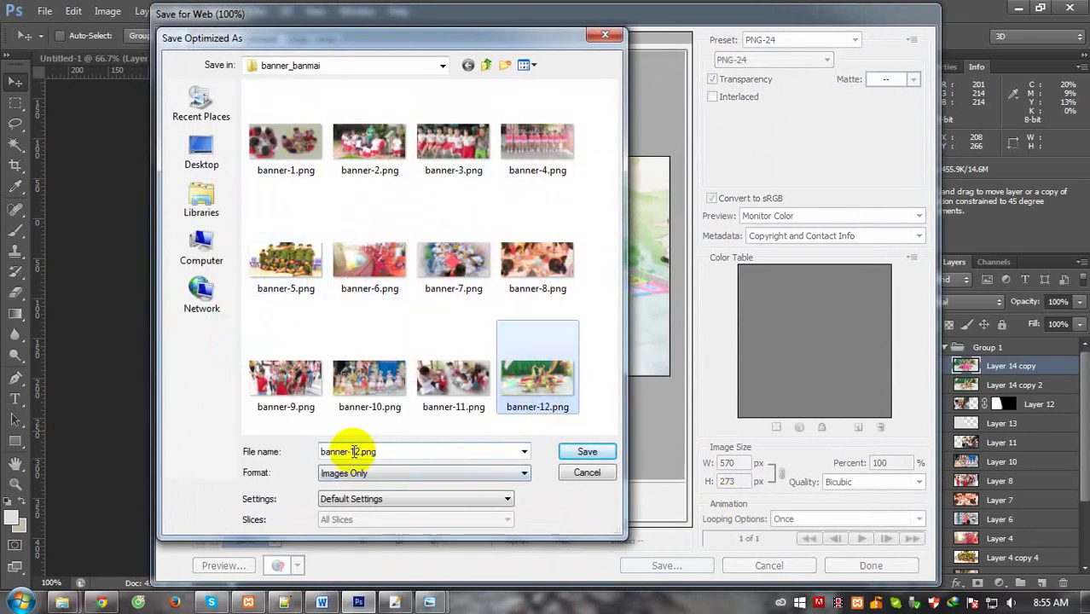
pyautogui.write('13')
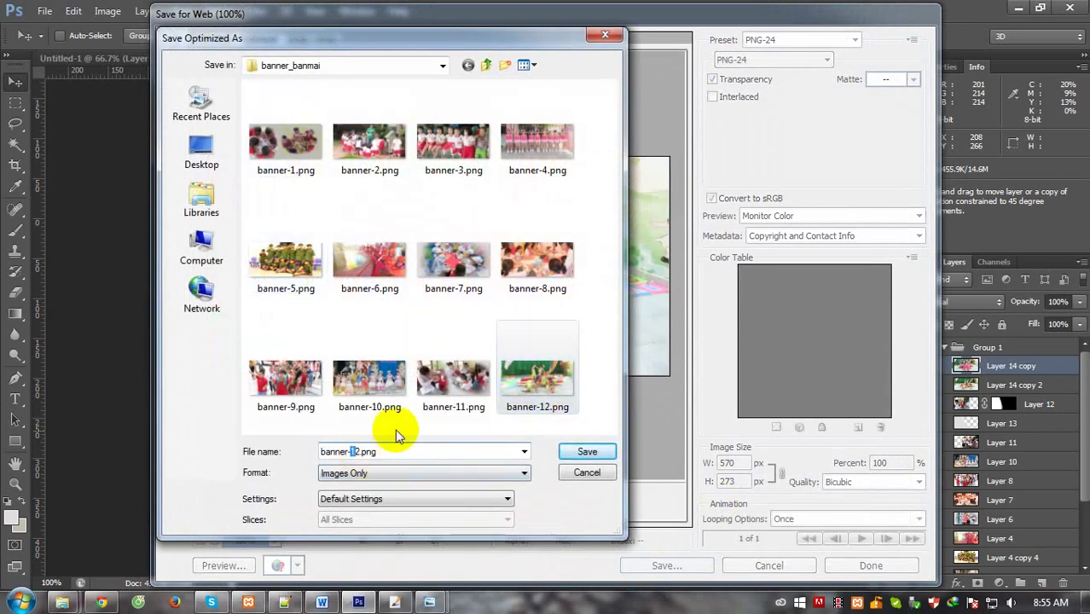
pyautogui.press('Return')
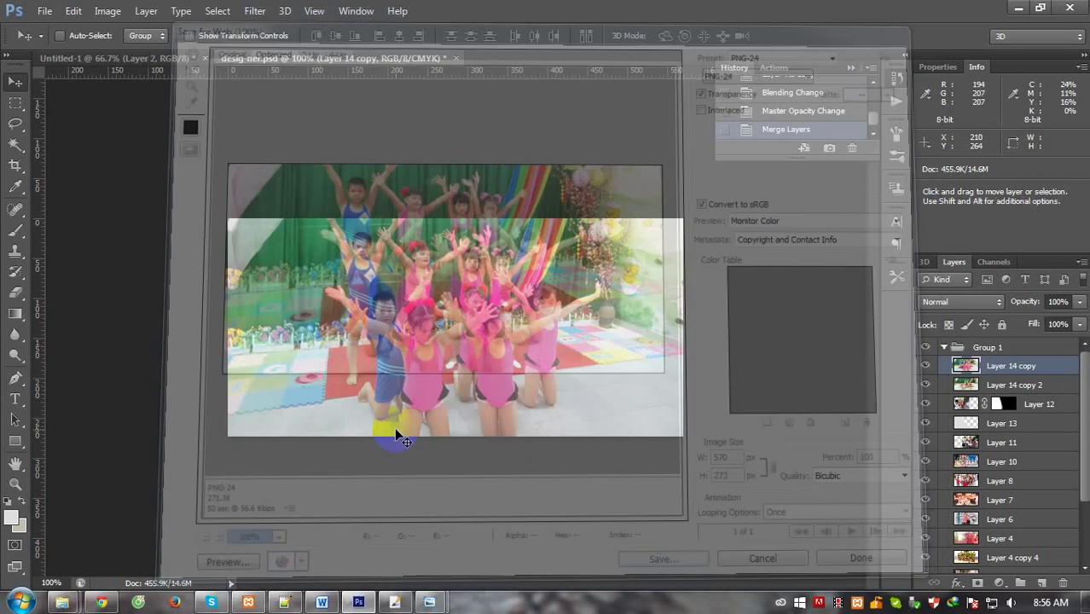
pyautogui.hotkey('alt', 'Tab')
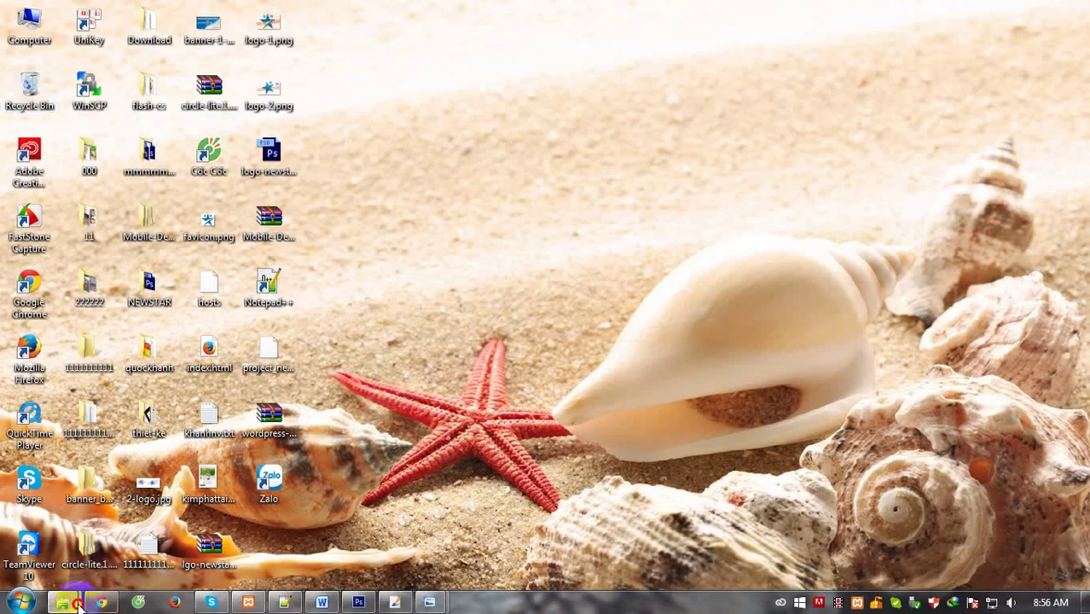
# Open IMG_8514.JPG from the lễ tổng kết năm hoc folder in Photoshop CS6.
pyautogui.moveTo(62, 602)
pyautogui.click(345, 516)
pyautogui.click(665, 109)
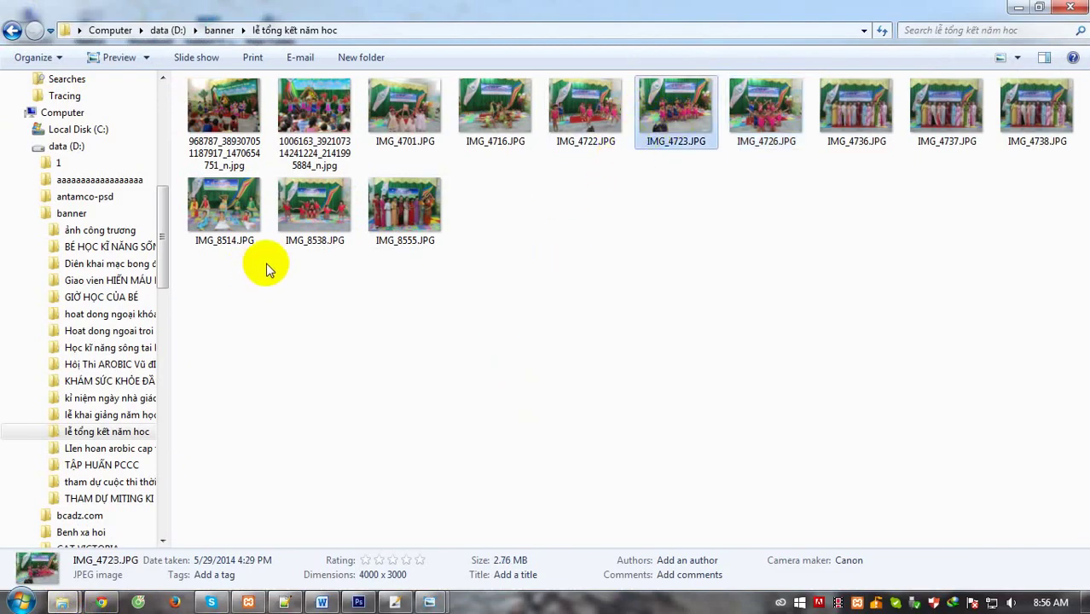
pyautogui.rightClick(231, 215)
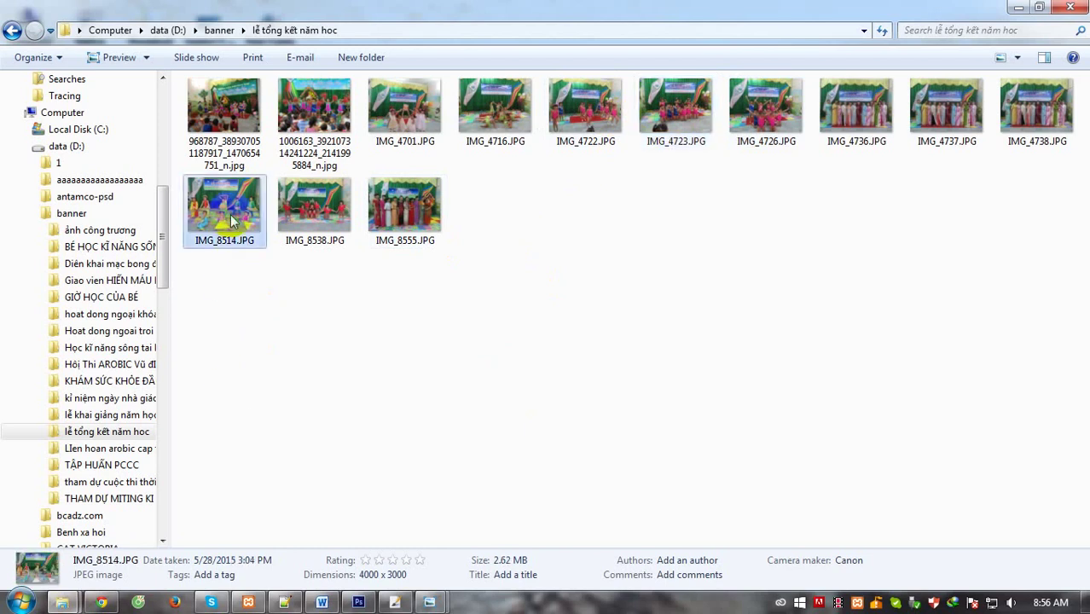
pyautogui.moveTo(279, 352)
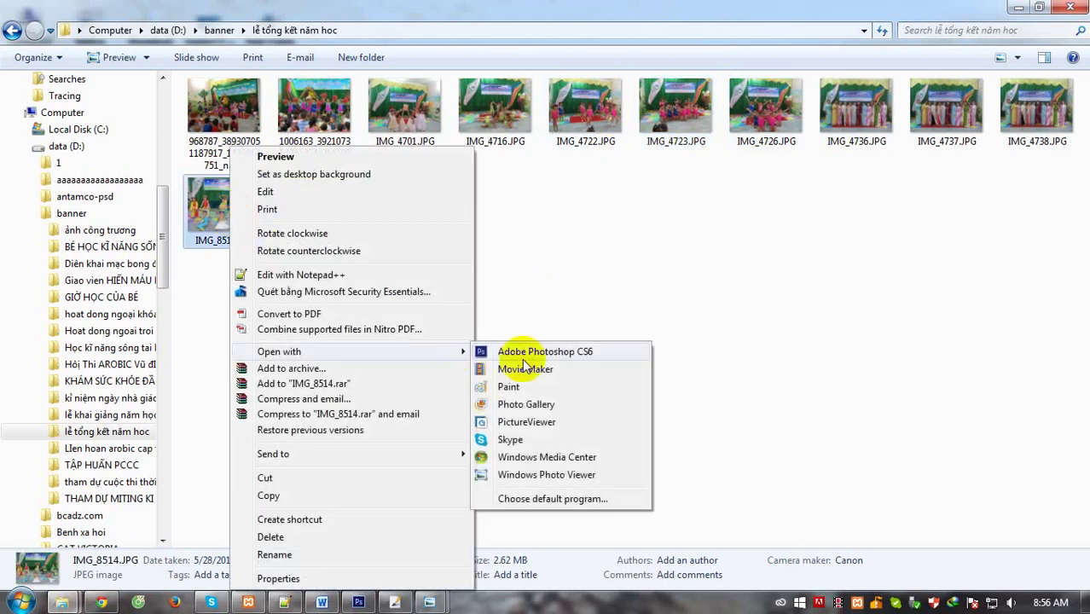
pyautogui.click(535, 352)
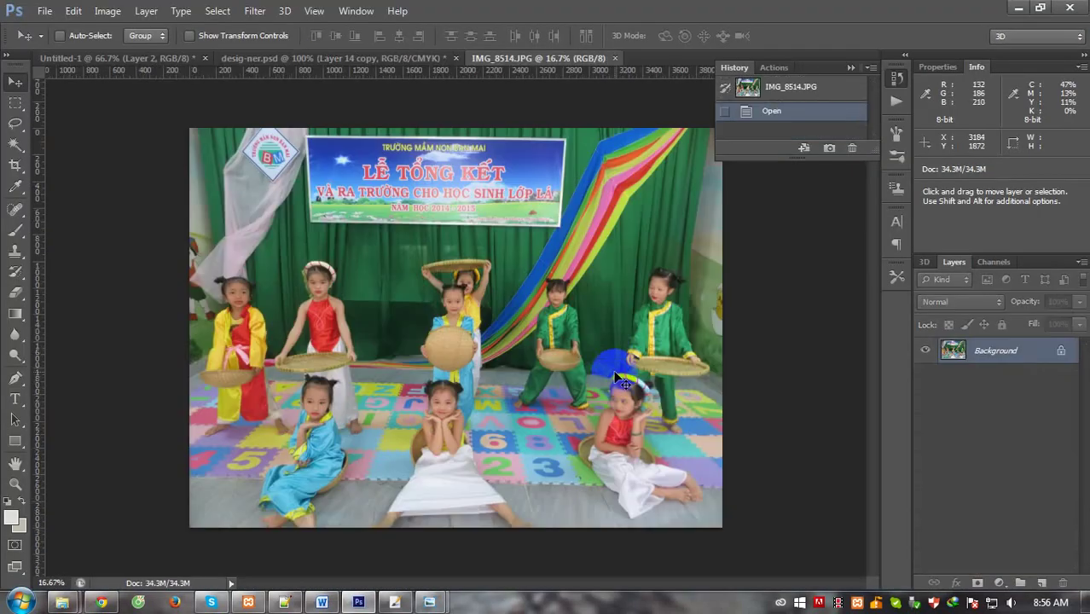
# Copy the IMG_8514 photo, close it, and paste it into desig-ner.psd.
pyautogui.hotkey('ctrl', 'a')
pyautogui.hotkey('ctrl', 'w')
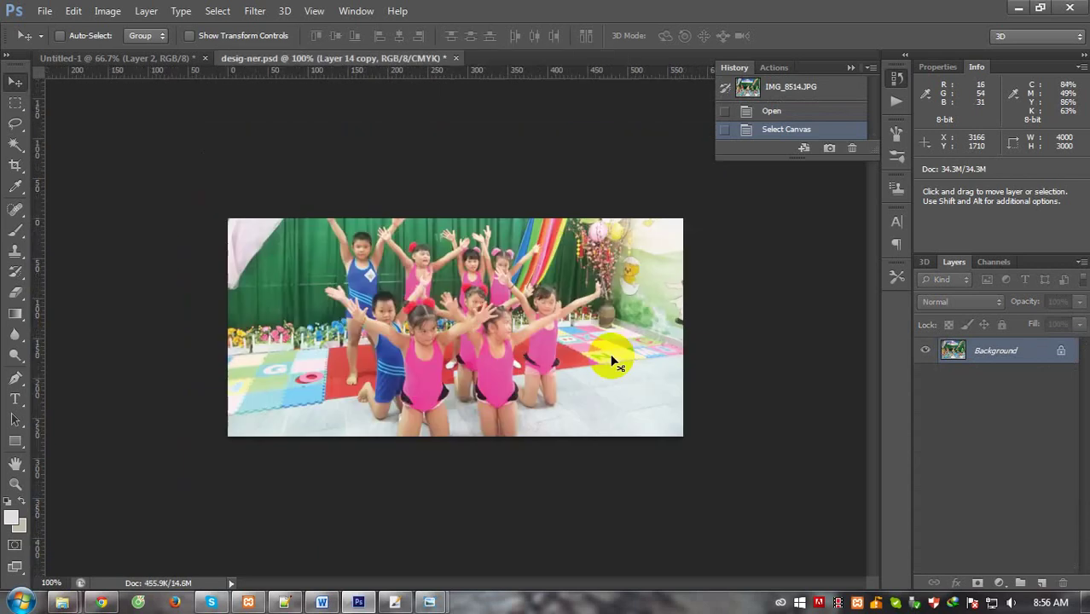
pyautogui.hotkey('ctrl', 'v')
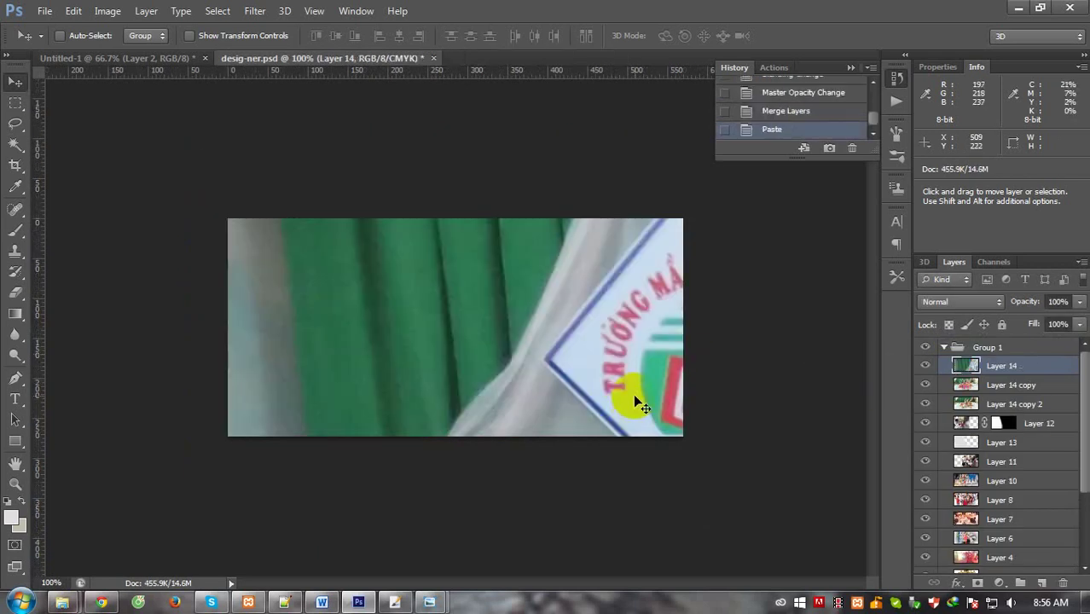
# Free Transform the children-with-baskets photo down to 641 by 480 px over the banner.
pyautogui.hotkey('ctrl', '-')
pyautogui.hotkey('ctrl', '-')
pyautogui.hotkey('ctrl', '-')
pyautogui.hotkey('ctrl', '-')
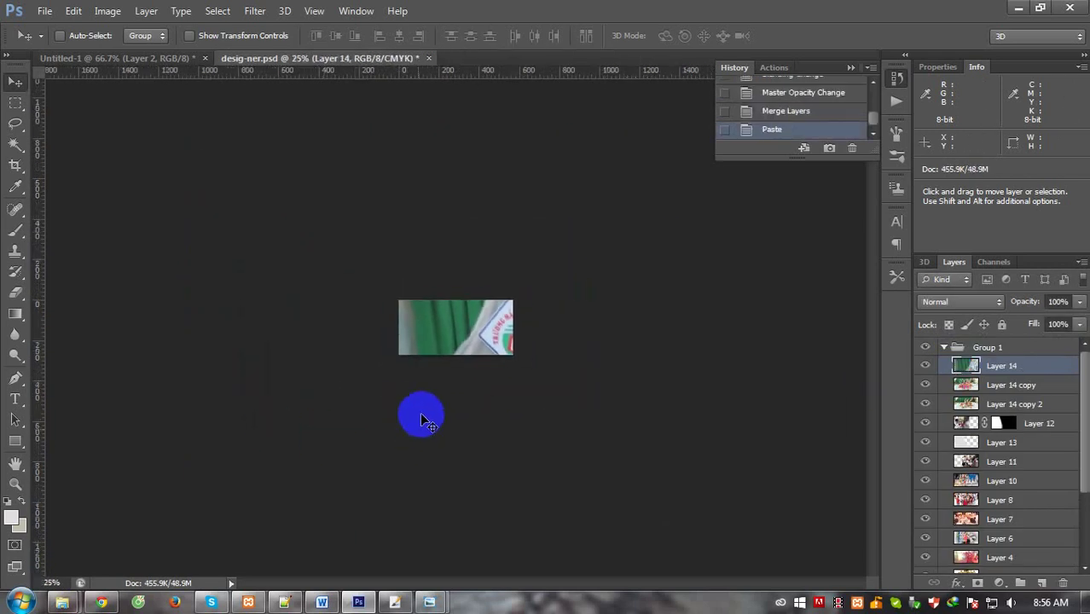
pyautogui.hotkey('ctrl', 't')
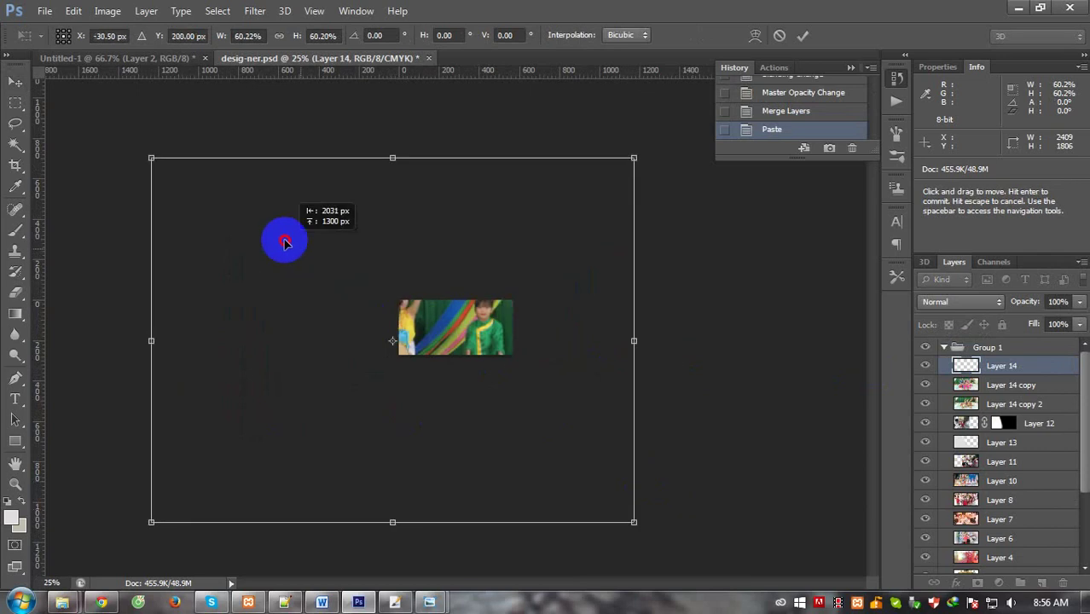
pyautogui.moveTo(398, 302); pyautogui.dragTo(187, 201)
pyautogui.moveTo(150, 146); pyautogui.dragTo(253, 226)
pyautogui.moveTo(425, 365); pyautogui.dragTo(468, 362)
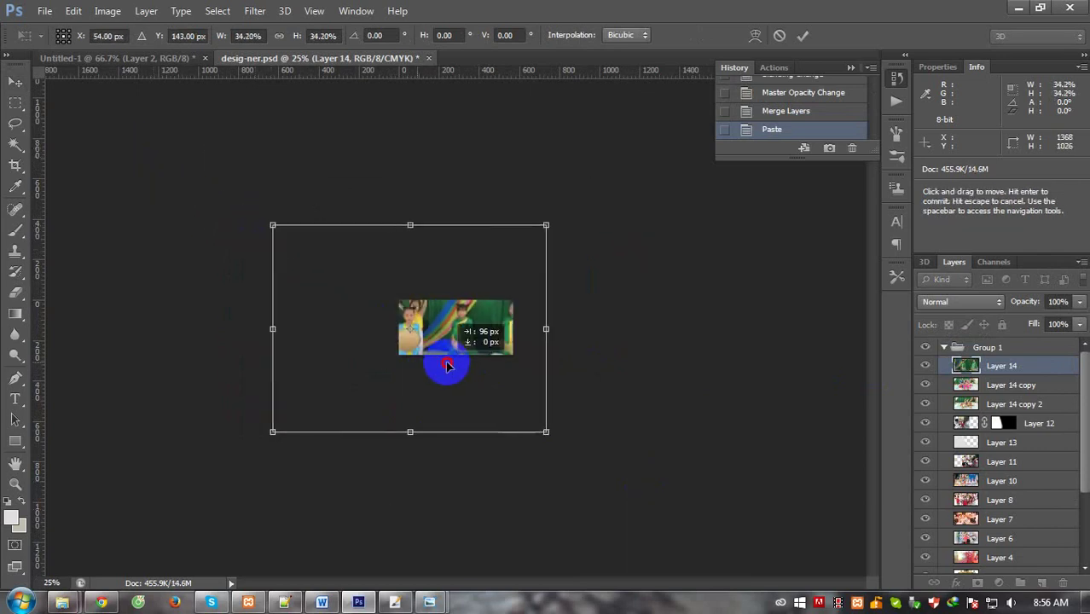
pyautogui.moveTo(295, 223); pyautogui.dragTo(358, 269)
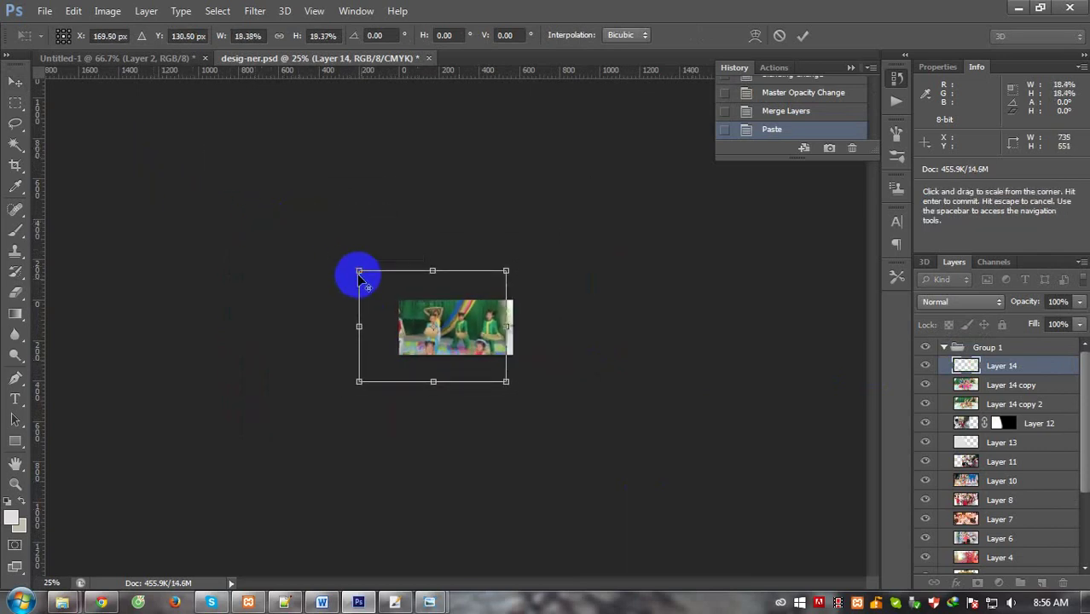
pyautogui.moveTo(453, 320); pyautogui.dragTo(477, 323)
pyautogui.moveTo(382, 269); pyautogui.dragTo(395, 277)
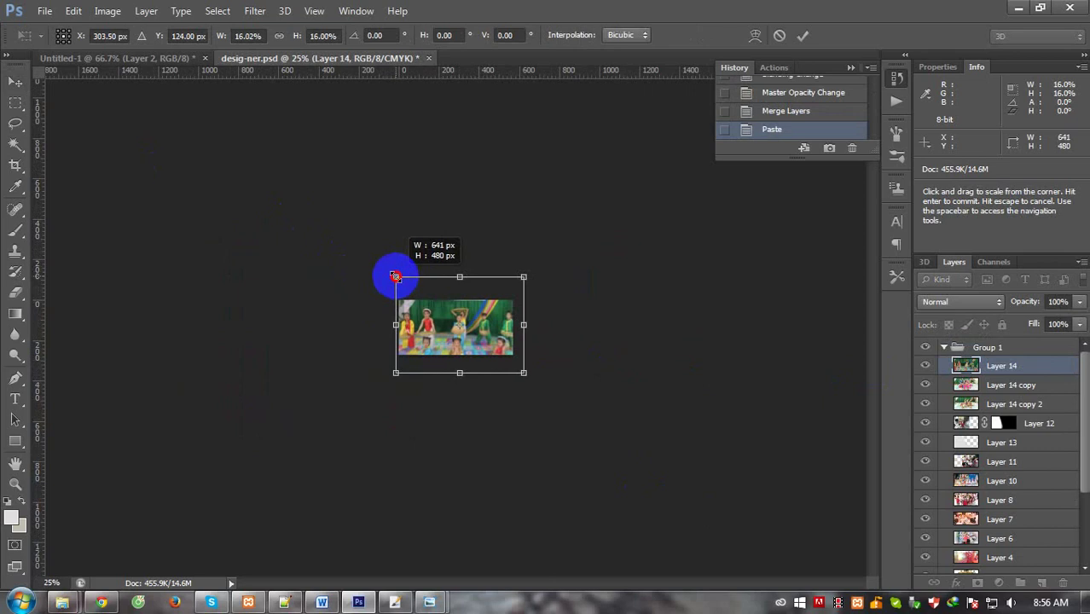
pyautogui.press('Return')
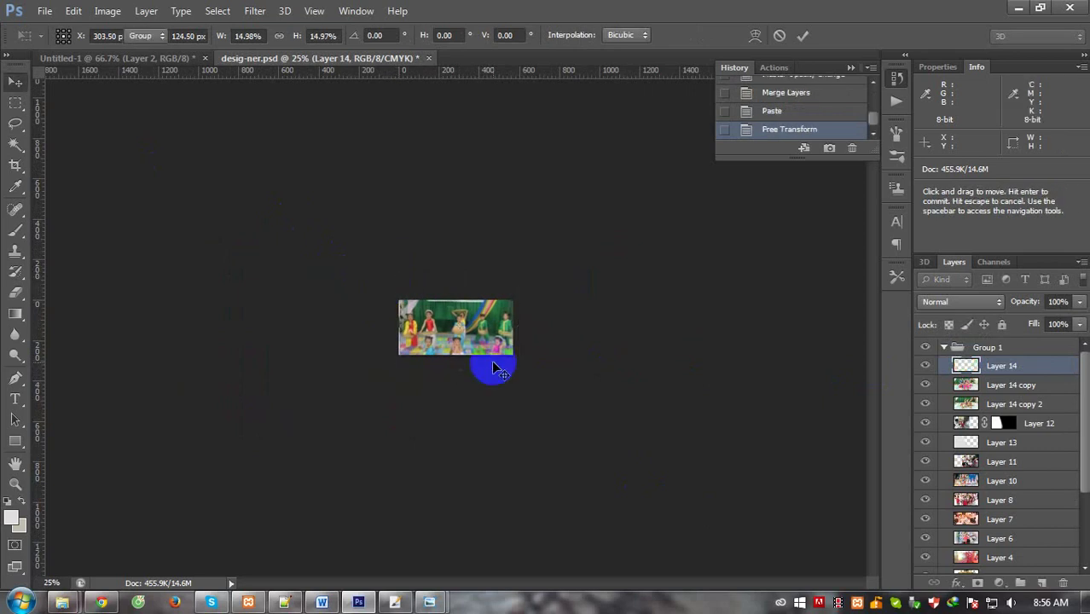
# Nudge the photo slightly up-left and duplicate it as Layer 14 copy 3.
pyautogui.hotkey('ctrl', '+')
pyautogui.hotkey('ctrl', '+')
pyautogui.hotkey('ctrl', '+')
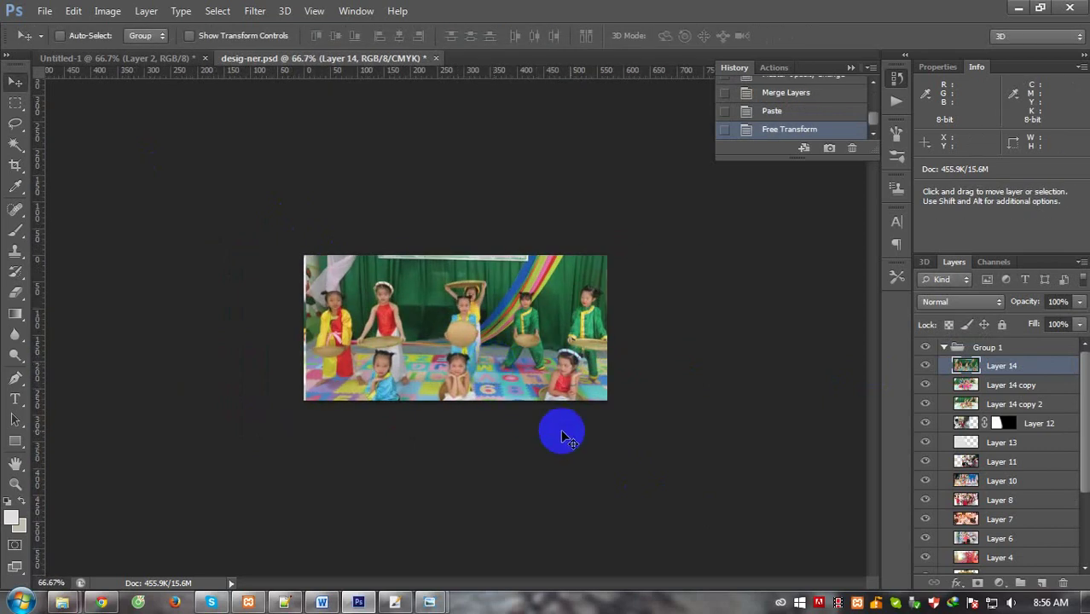
pyautogui.hotkey('ctrl', 't')
pyautogui.moveTo(454, 372); pyautogui.dragTo(463, 344)
pyautogui.press('Return')
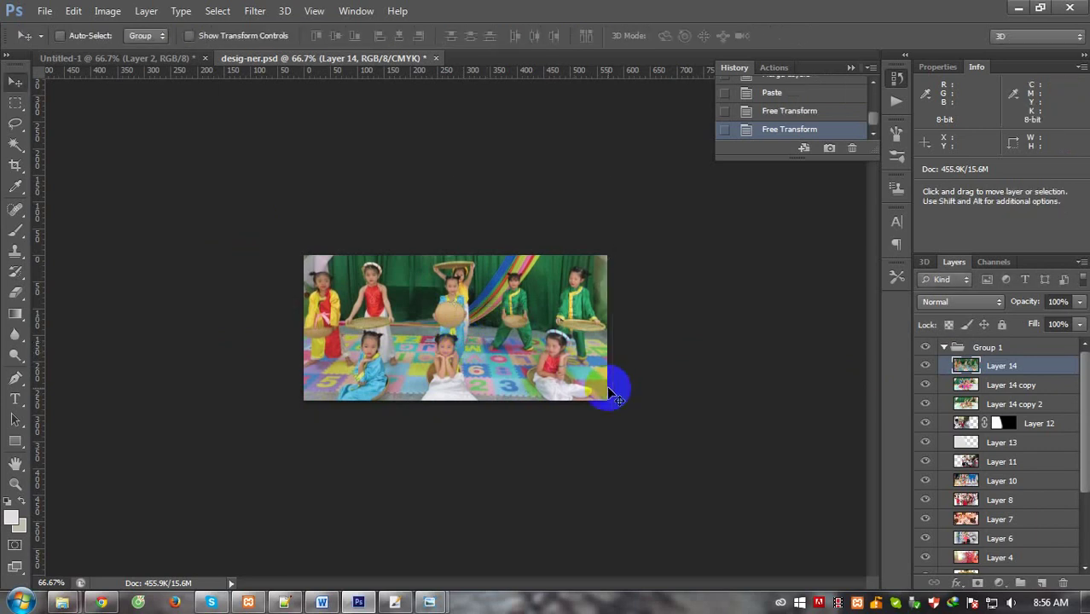
pyautogui.hotkey('ctrl', 'j')
# Set the copy to Screen at 44% opacity, merge it with Layer 14, and apply Levels midtones 0.86.
pyautogui.click(966, 302)
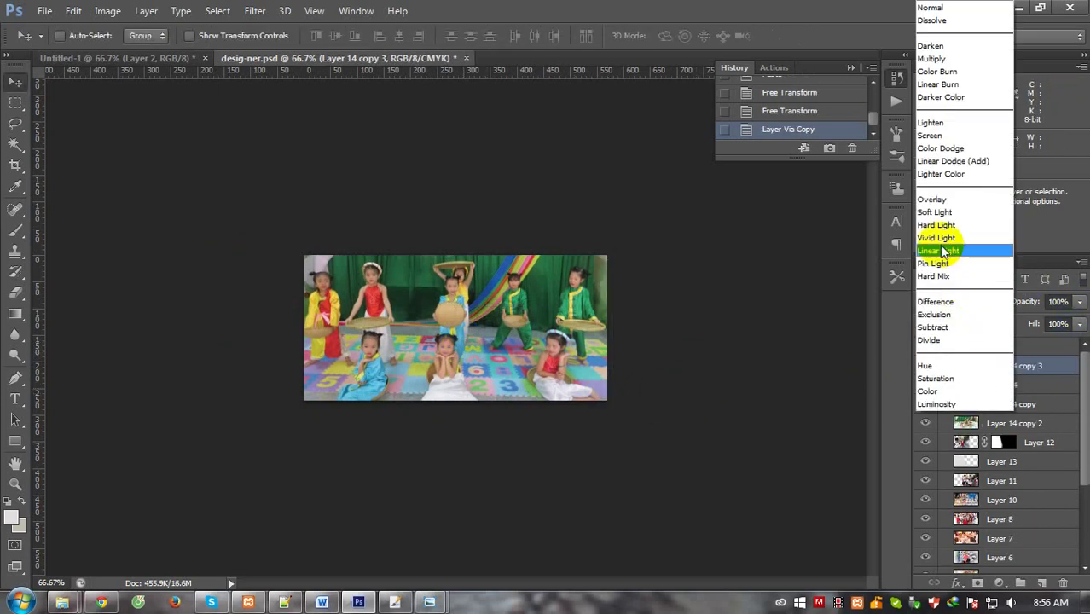
pyautogui.click(943, 135)
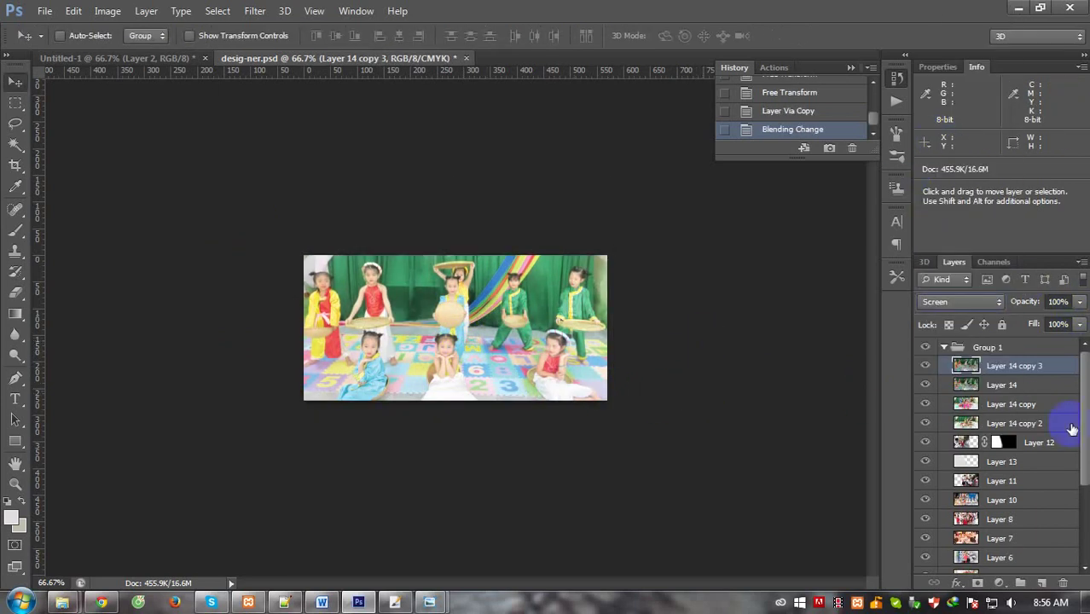
pyautogui.moveTo(1060, 319); pyautogui.dragTo(1034, 325)
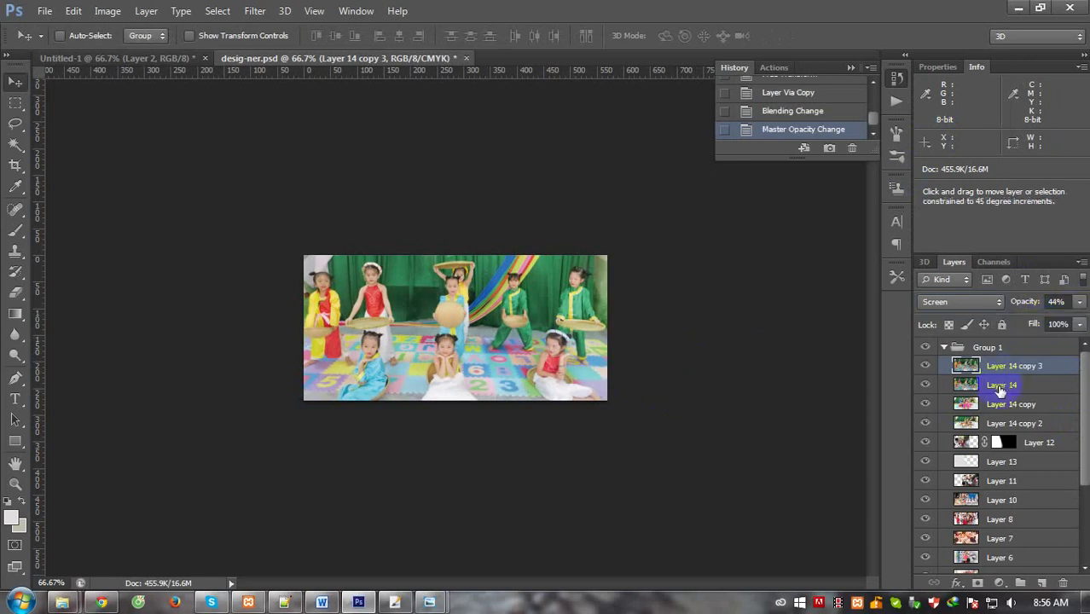
pyautogui.keyDown('ctrl'); pyautogui.click(999, 386); pyautogui.keyUp('ctrl')
pyautogui.rightClick(998, 387)
pyautogui.click(710, 413)
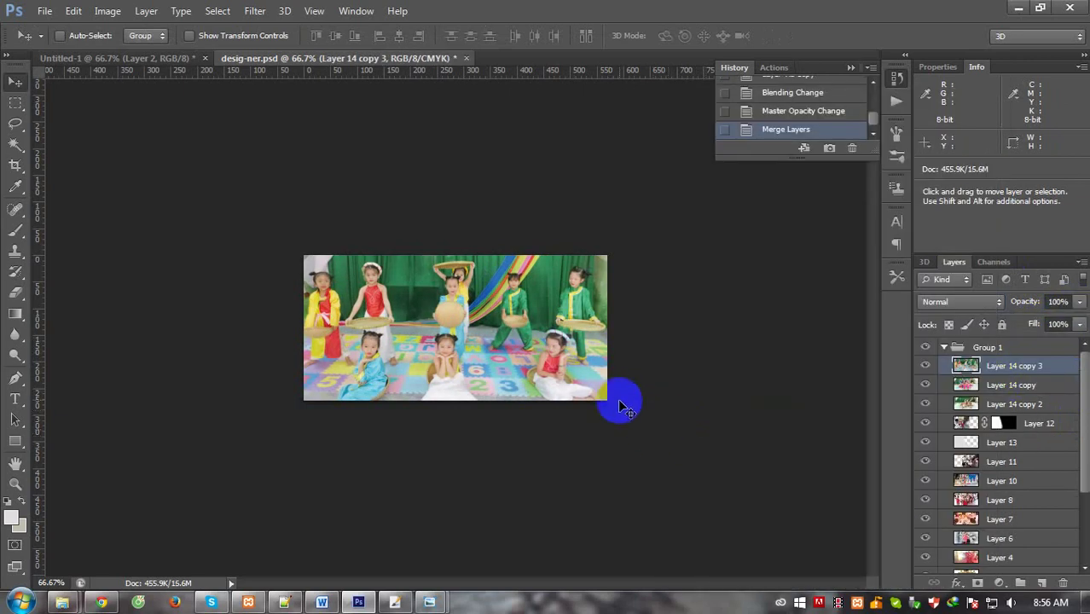
pyautogui.hotkey('ctrl', 'l')
pyautogui.moveTo(810, 292); pyautogui.dragTo(821, 291)
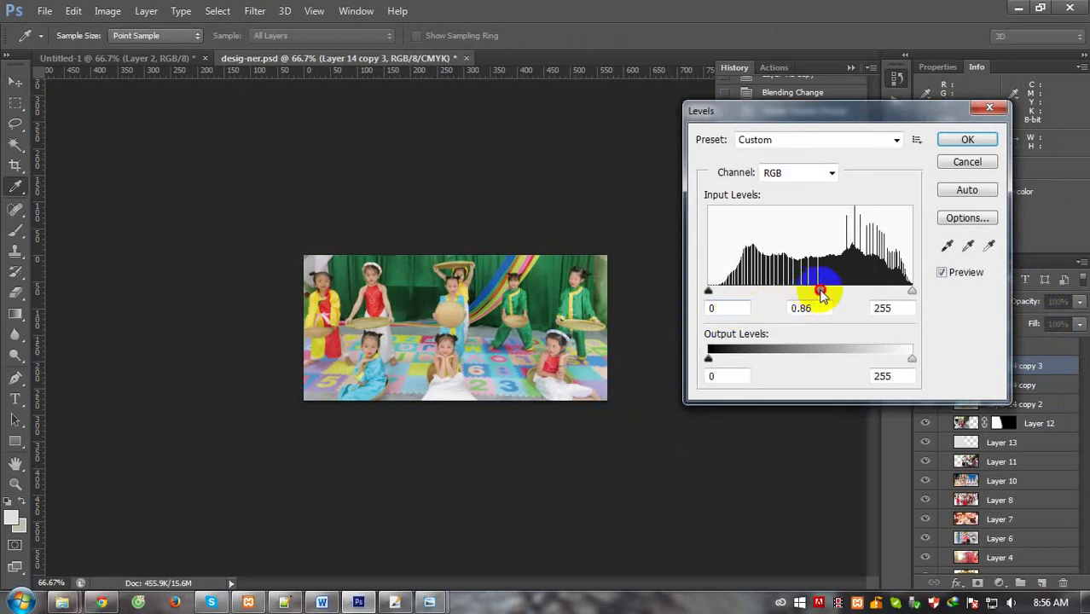
pyautogui.press('Return')
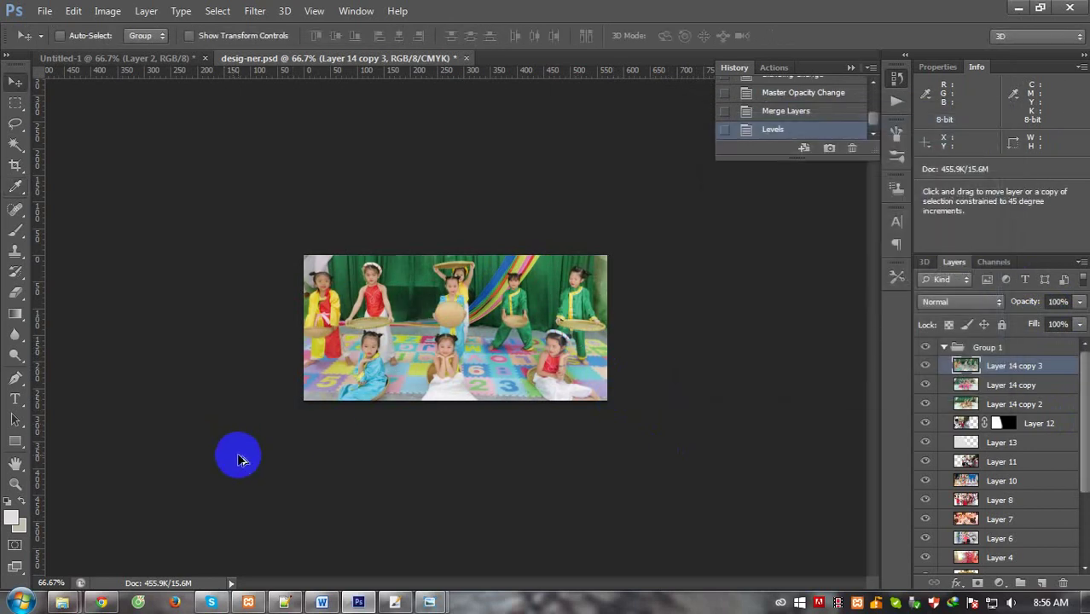
# Save for Web as banner-14.png in banner_banmai, then switch to the desktop.
pyautogui.hotkey('ctrl', 'alt', 'shift', 's')
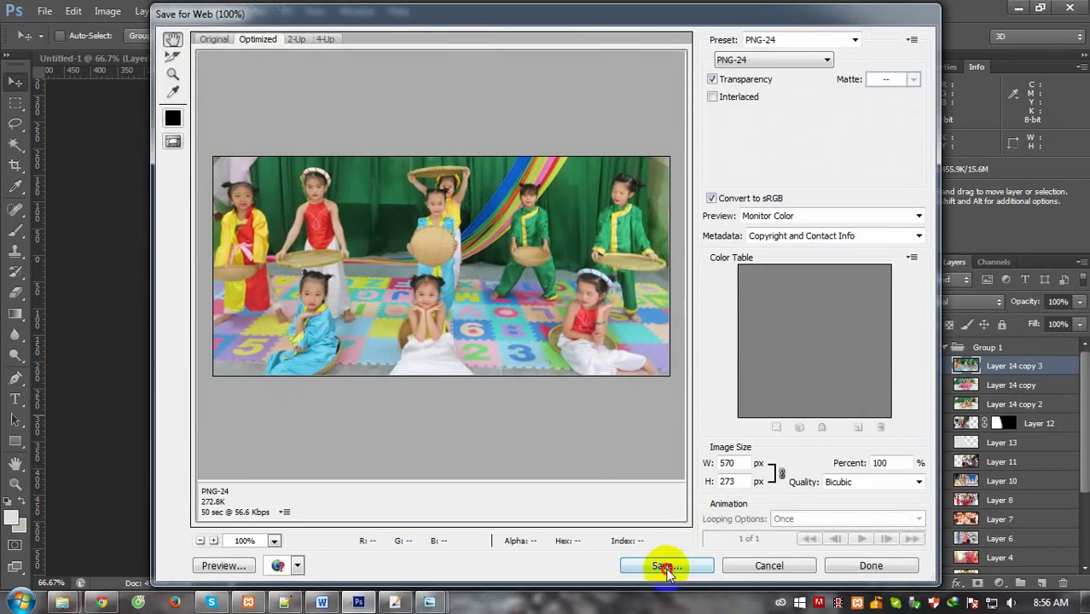
pyautogui.click(664, 566)
pyautogui.click(538, 375)
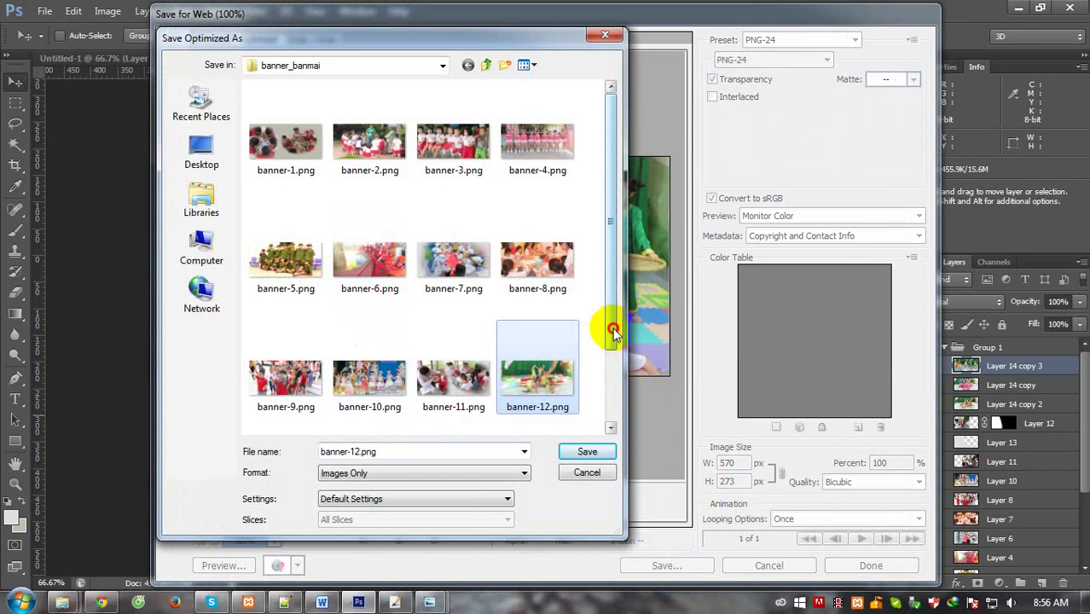
pyautogui.moveTo(615, 333); pyautogui.dragTo(518, 407)
pyautogui.click(307, 388)
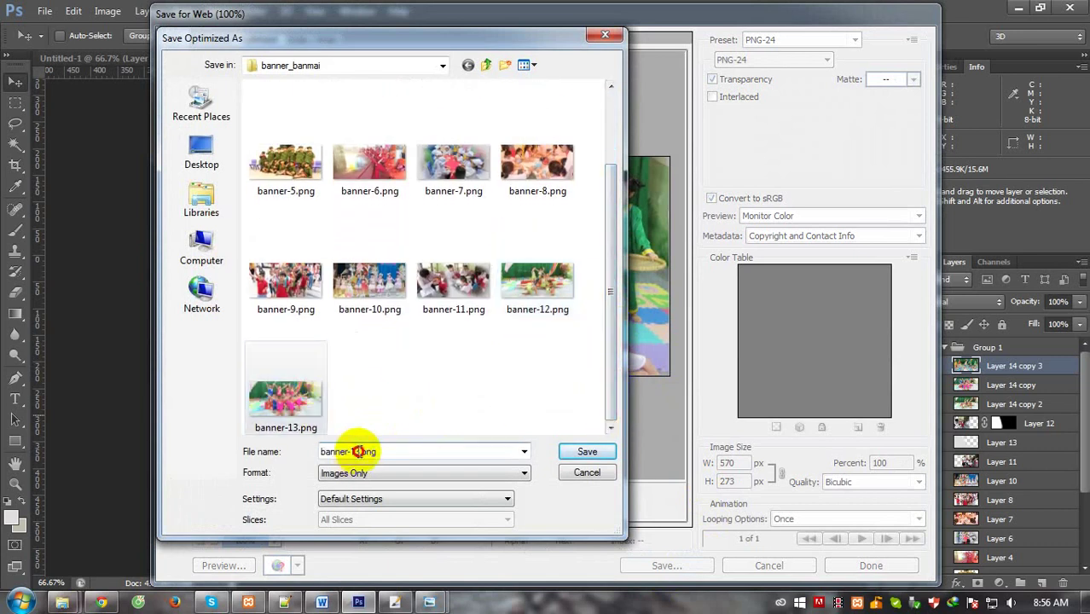
pyautogui.doubleClick(356, 451)
pyautogui.write('14')
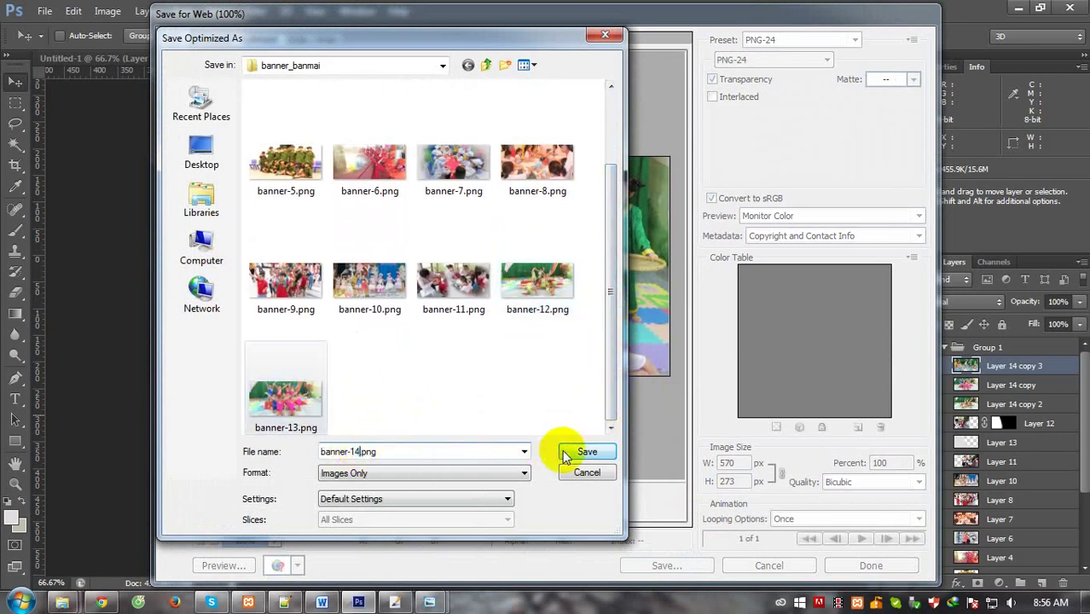
pyautogui.click(568, 452)
pyautogui.press('super+d')
pyautogui.hotkey('alt', 'Tab')
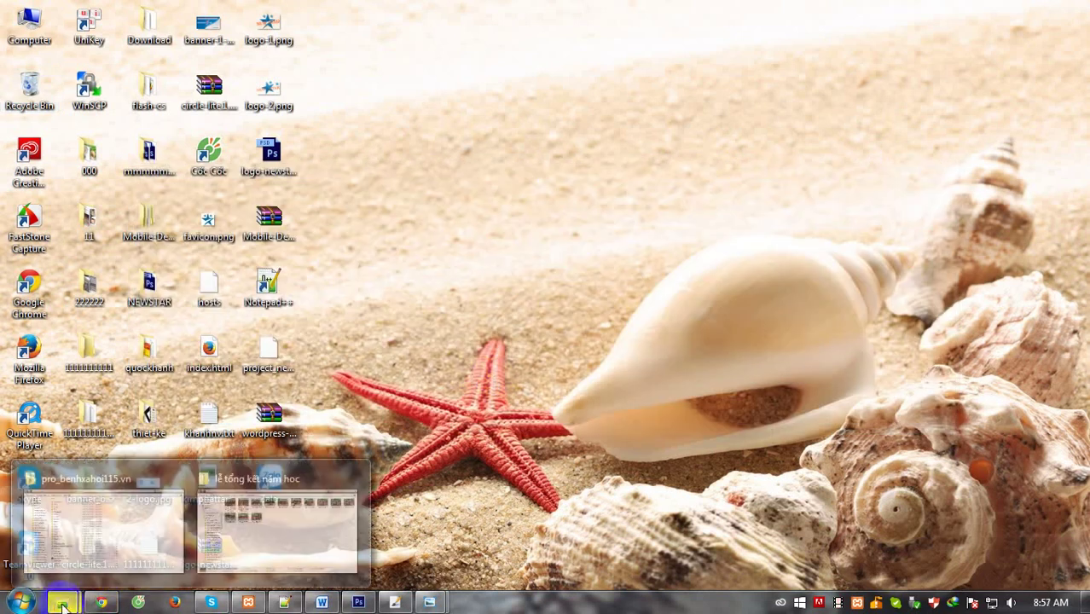
# In Explorer, open IMG_1453.JPG from the kỉ niệm ngày nhà giáo vn folder with Photoshop CS6.
pyautogui.click(214, 524)
pyautogui.click(564, 349)
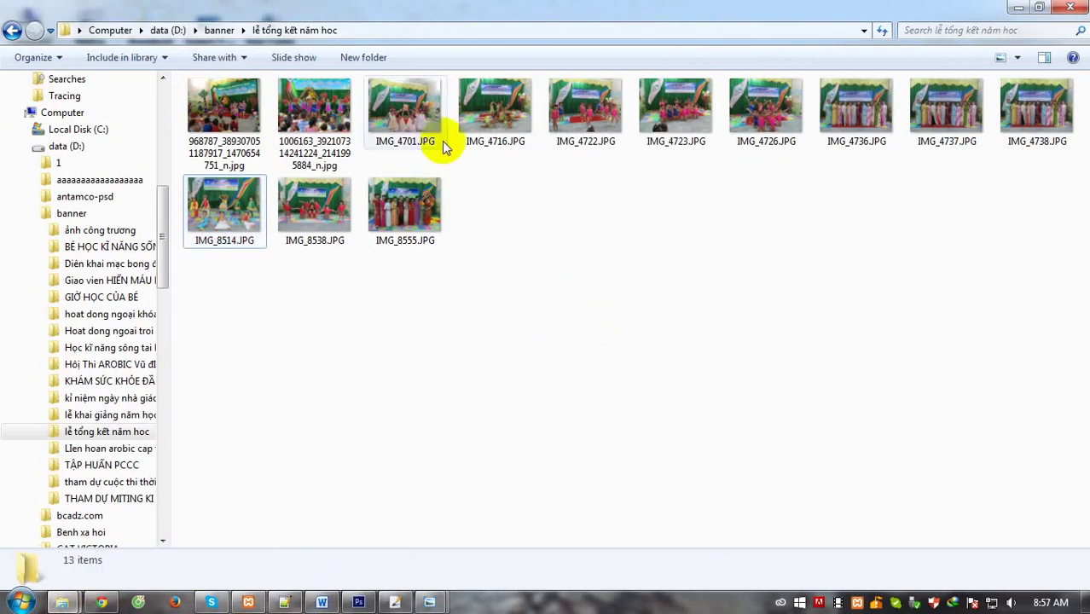
pyautogui.click(214, 30)
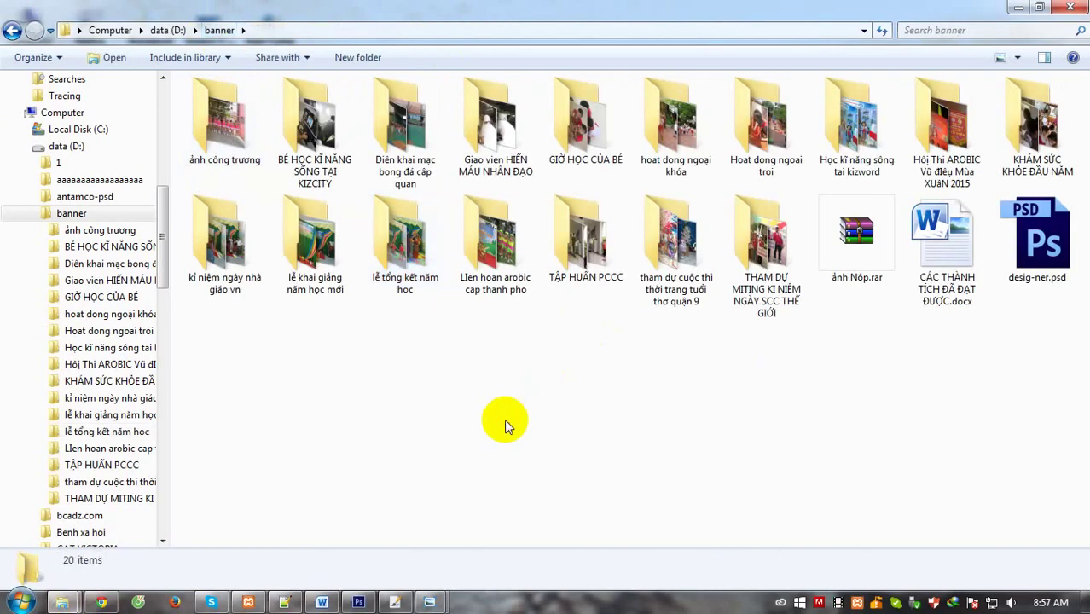
pyautogui.click(230, 259)
pyautogui.doubleClick(230, 258)
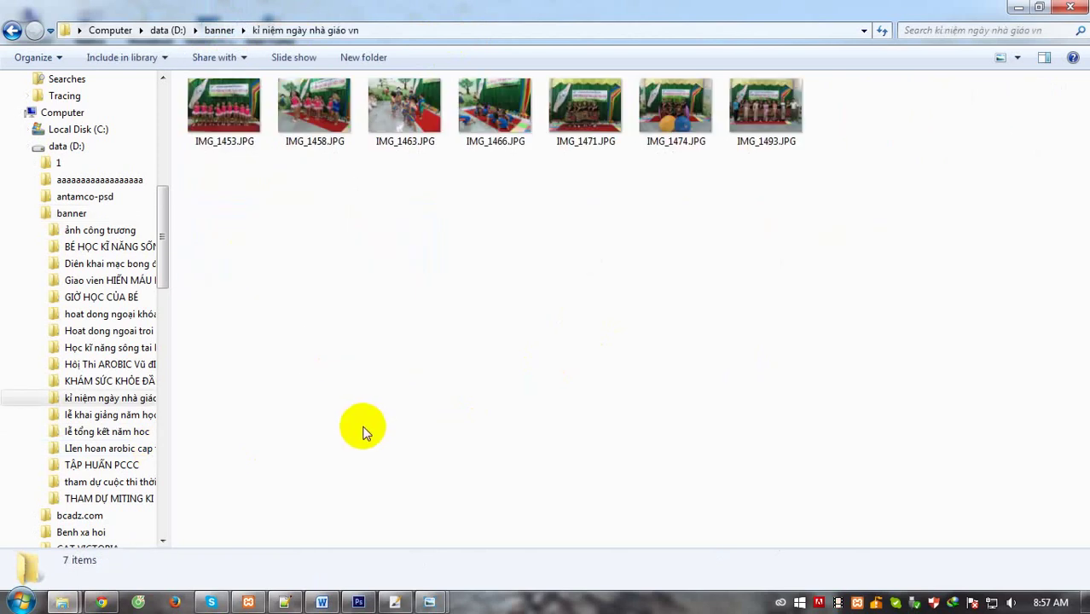
pyautogui.click(222, 111)
pyautogui.rightClick(222, 111)
pyautogui.moveTo(271, 313)
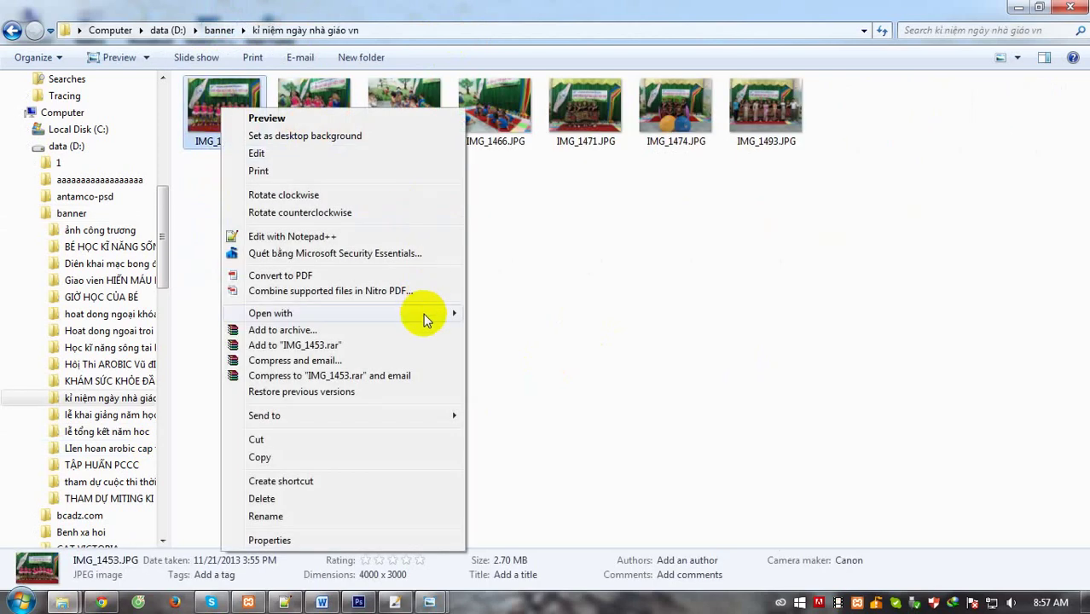
pyautogui.click(545, 314)
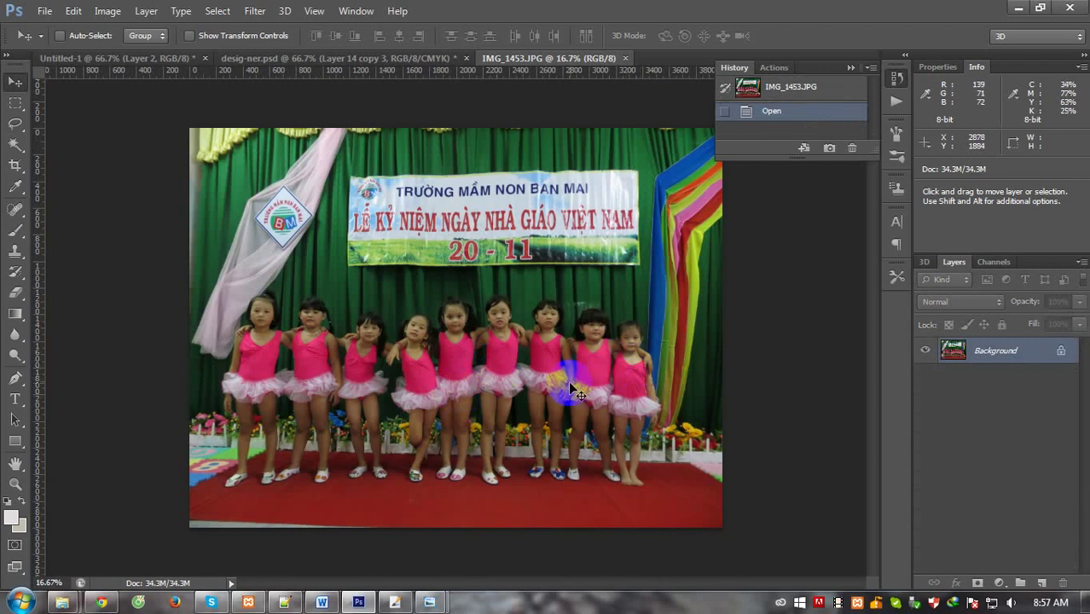
# Brighten IMG_1453 with a merged Screen copy, close it unsaved, and paste it into the banner.
pyautogui.hotkey('ctrl', 'j')
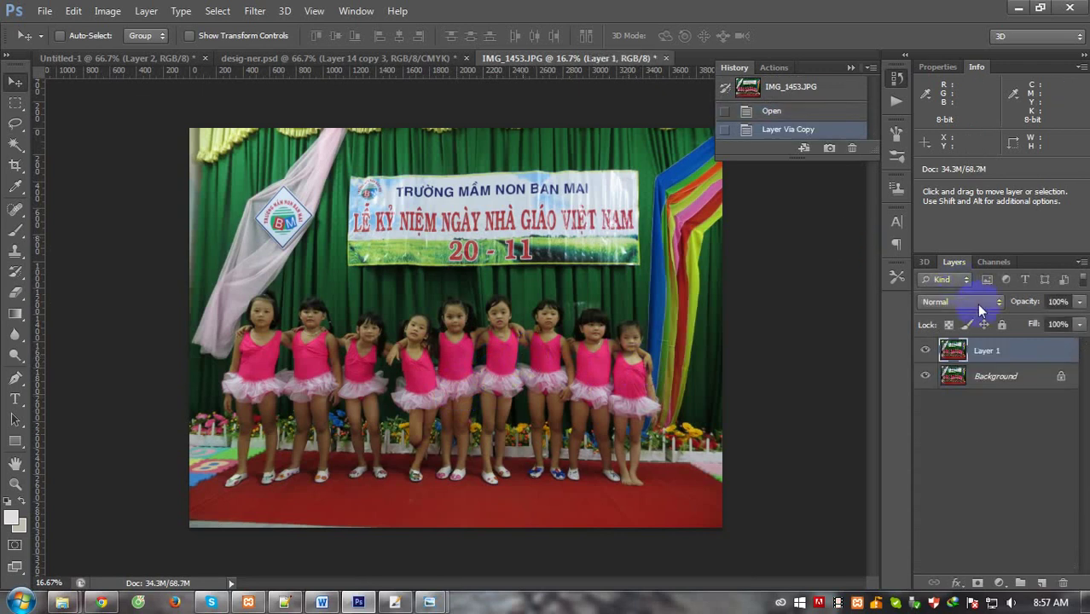
pyautogui.click(935, 302)
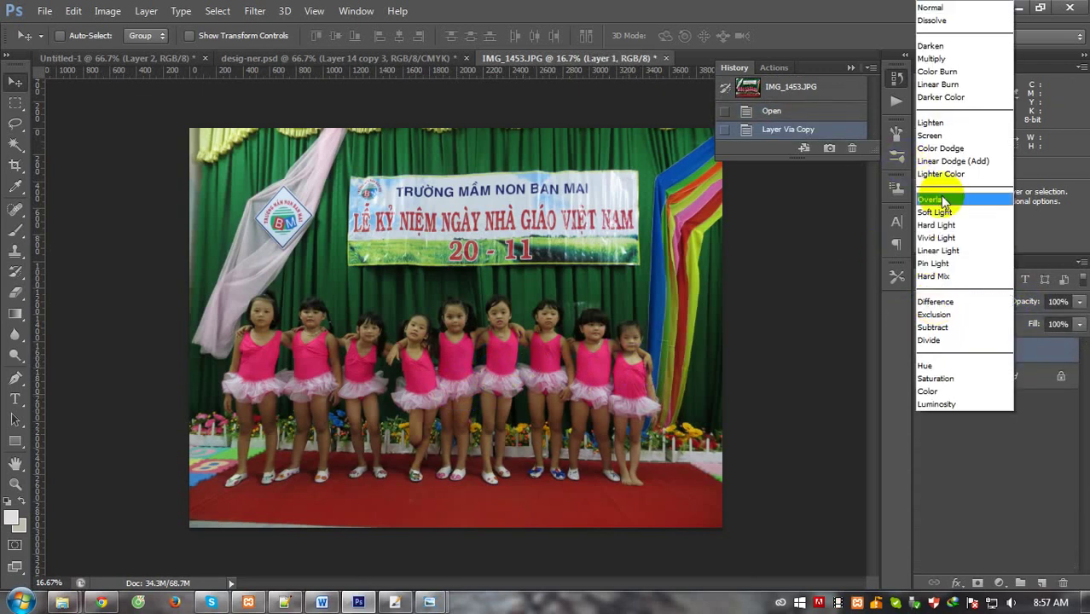
pyautogui.click(927, 137)
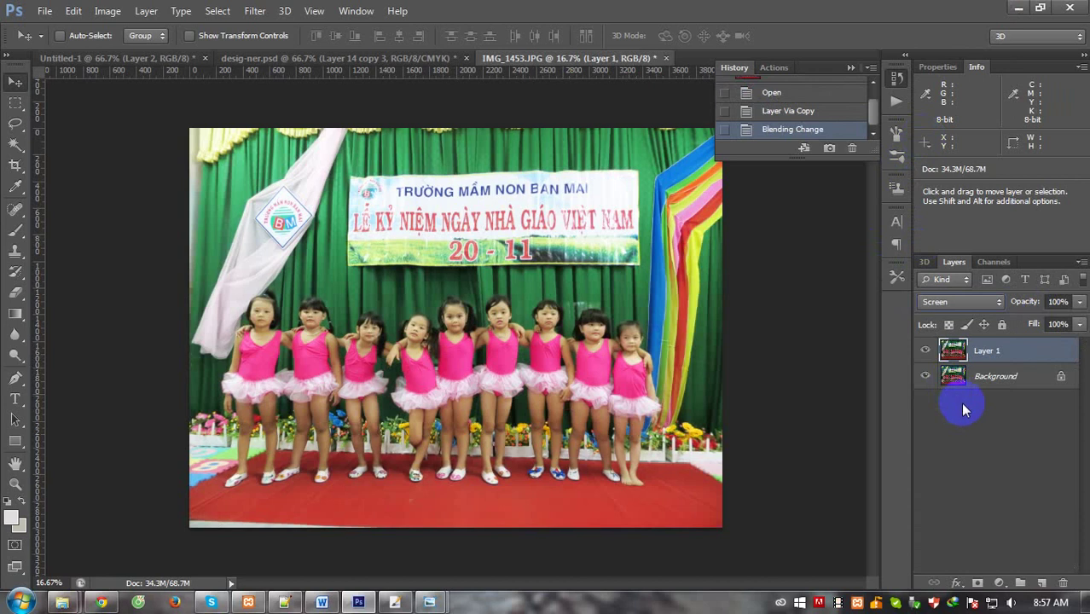
pyautogui.hotkey('ctrl', 'e')
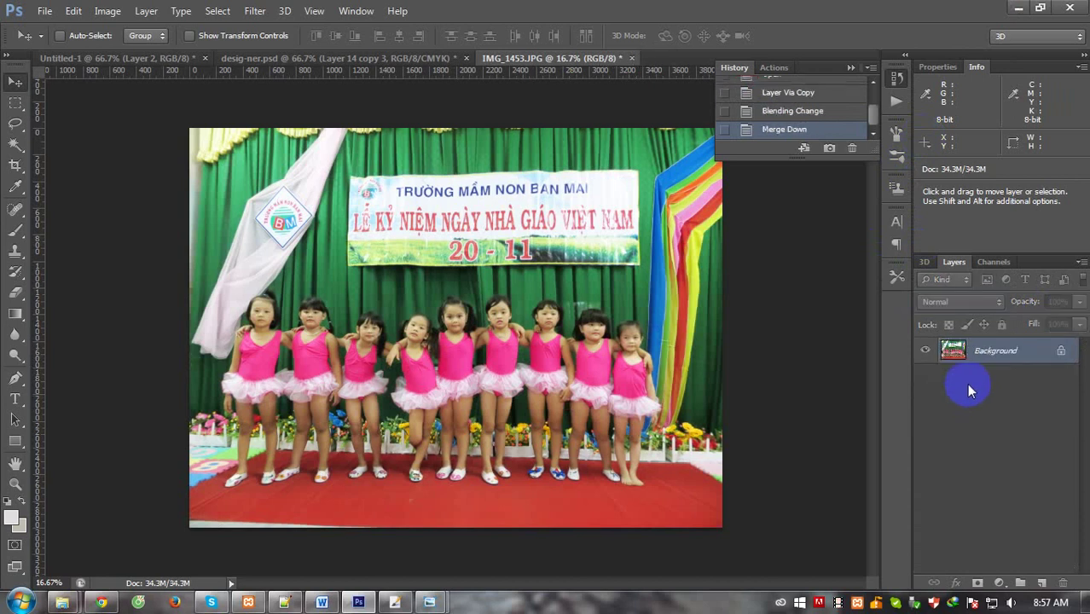
pyautogui.hotkey('ctrl', 'a')
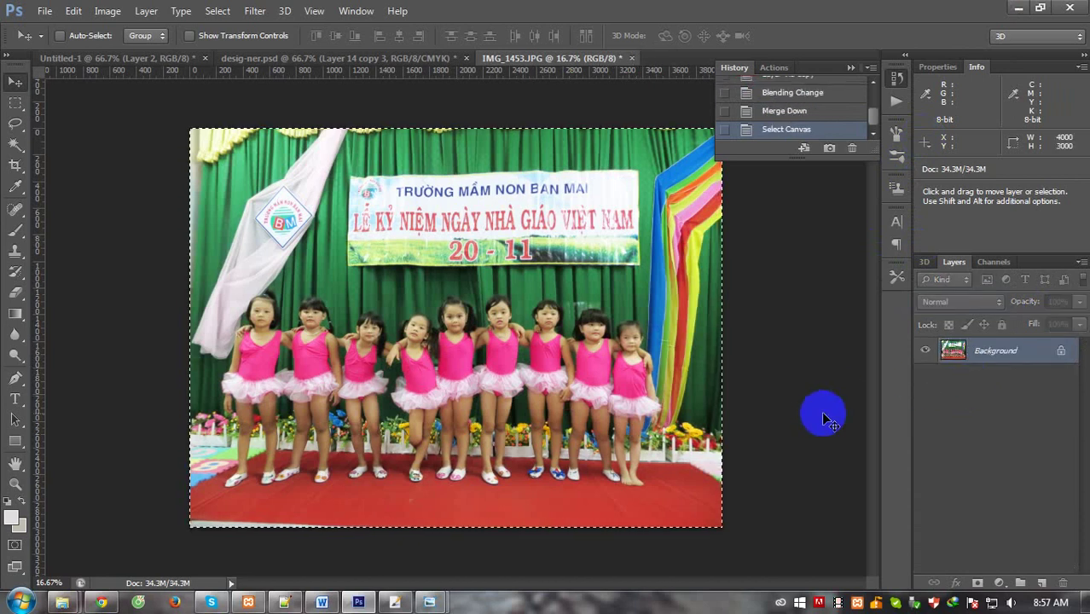
pyautogui.hotkey('ctrl', 'w')
pyautogui.click(548, 238)
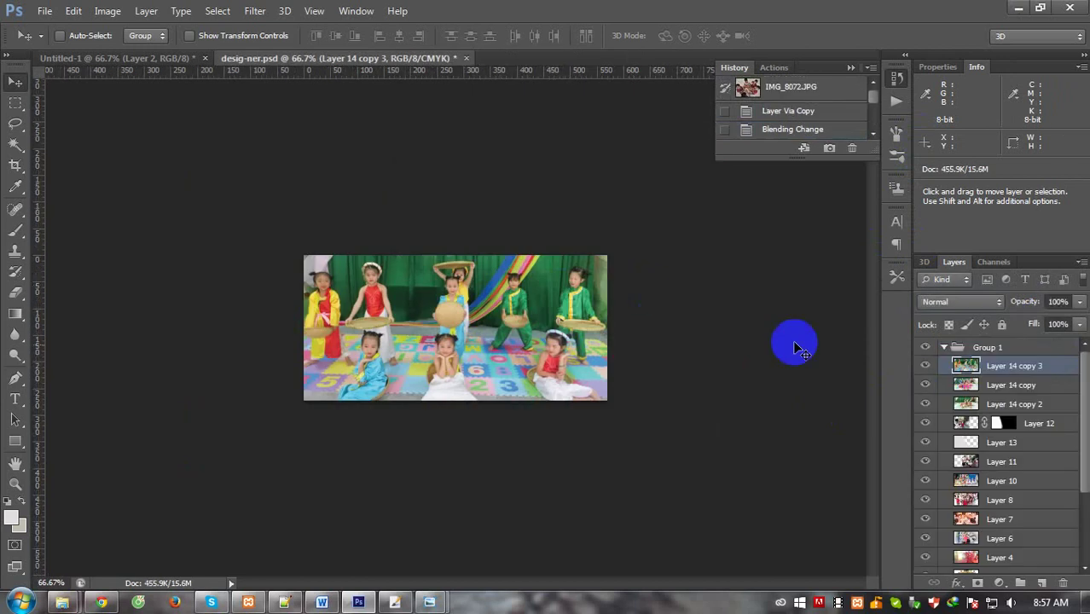
pyautogui.hotkey('ctrl', 'v')
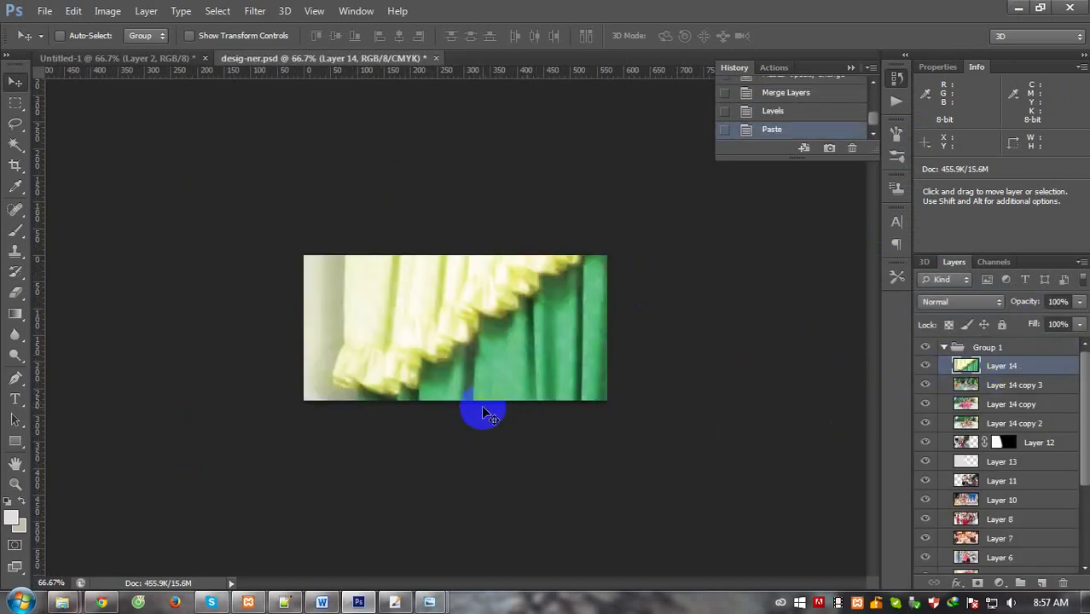
# Scale the pasted photo down to 18% and move it up-left in the banner.
pyautogui.hotkey('ctrl', '-')
pyautogui.hotkey('ctrl', 't')
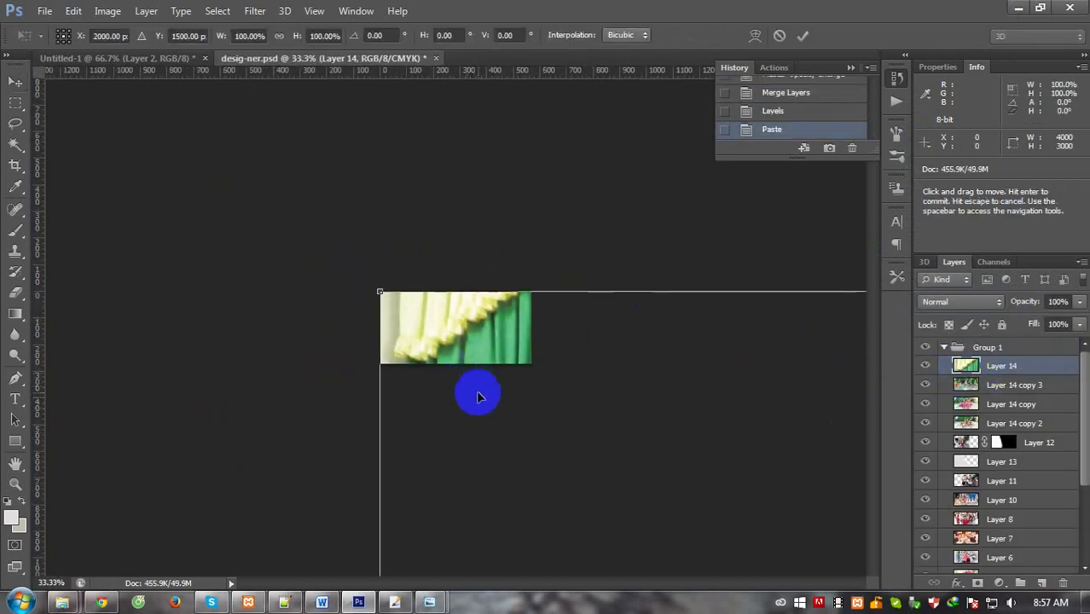
pyautogui.moveTo(477, 397); pyautogui.dragTo(364, 271)
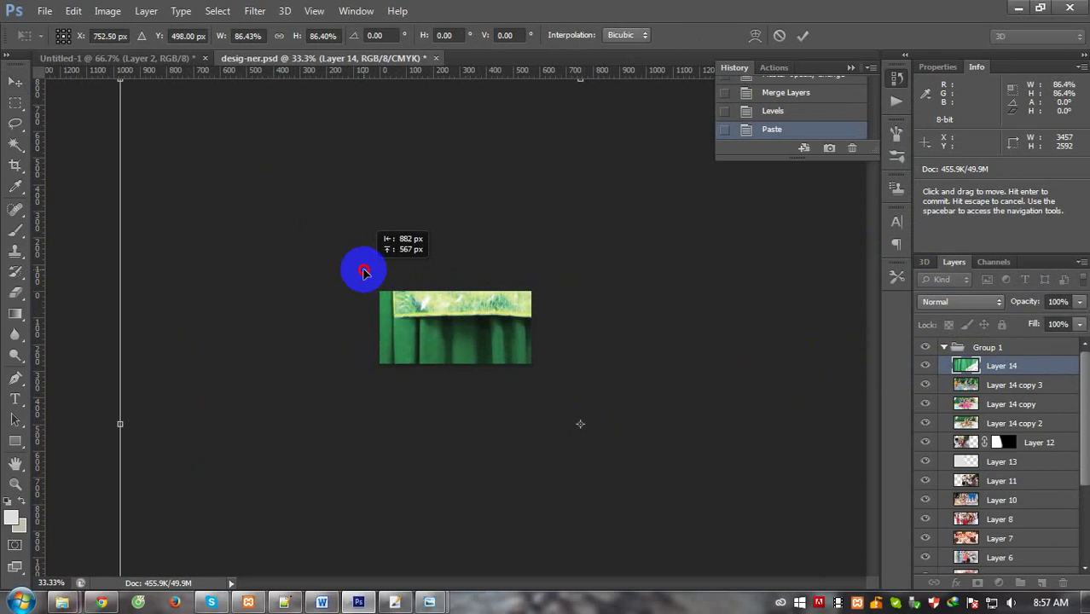
pyautogui.hotkey('ctrl', '-')
pyautogui.hotkey('ctrl', '-')
pyautogui.hotkey('ctrl', '-')
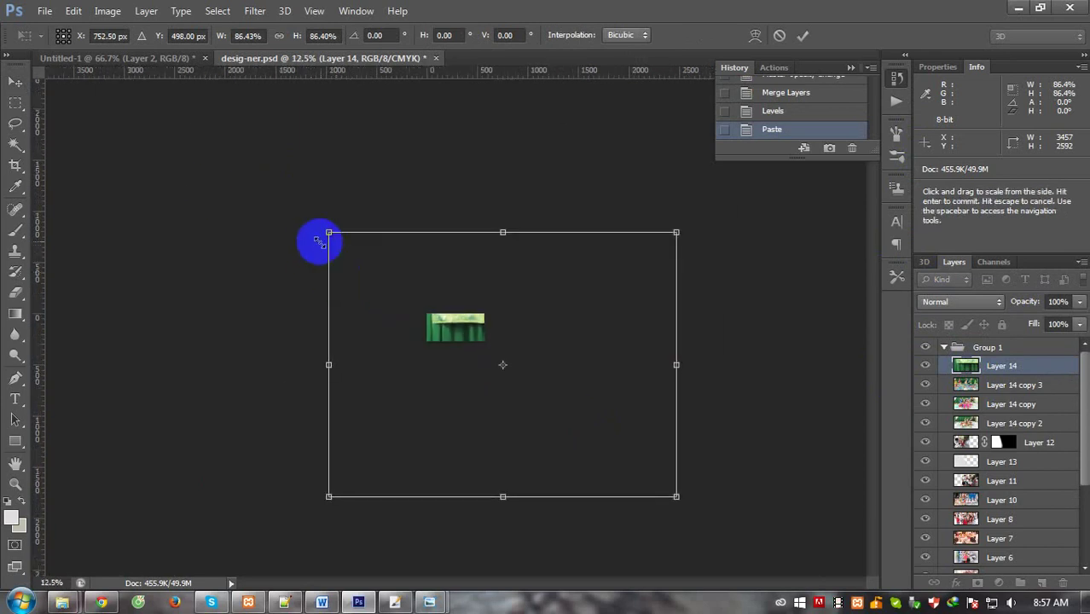
pyautogui.moveTo(318, 241)
pyautogui.mouseDown()
pyautogui.moveTo(383, 268)
pyautogui.moveTo(428, 309)
pyautogui.moveTo(428, 280)
pyautogui.moveTo(438, 295)
pyautogui.mouseUp()
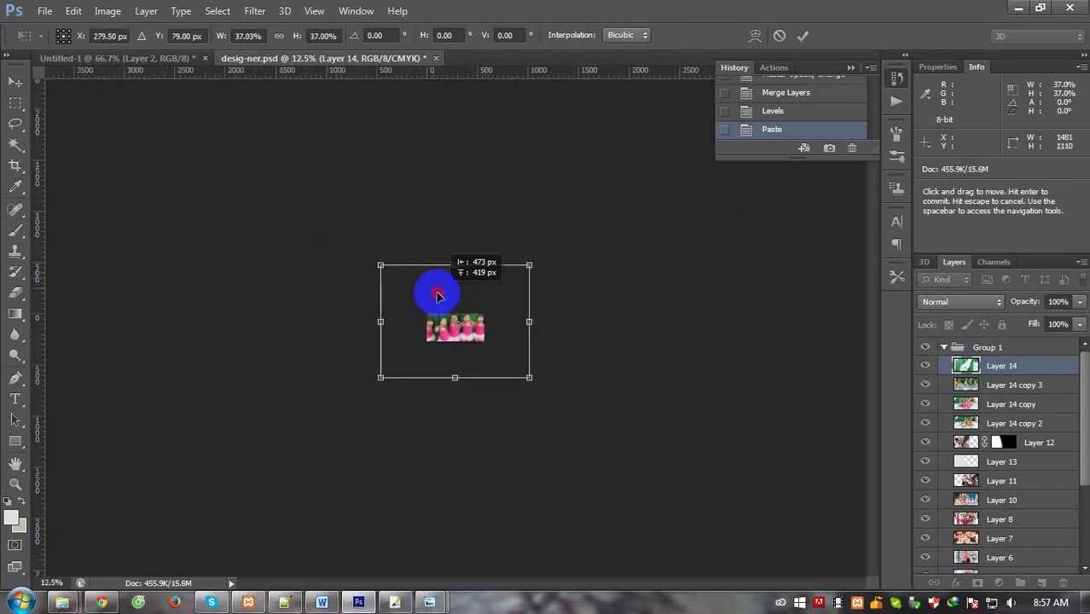
pyautogui.moveTo(380, 265); pyautogui.dragTo(428, 302)
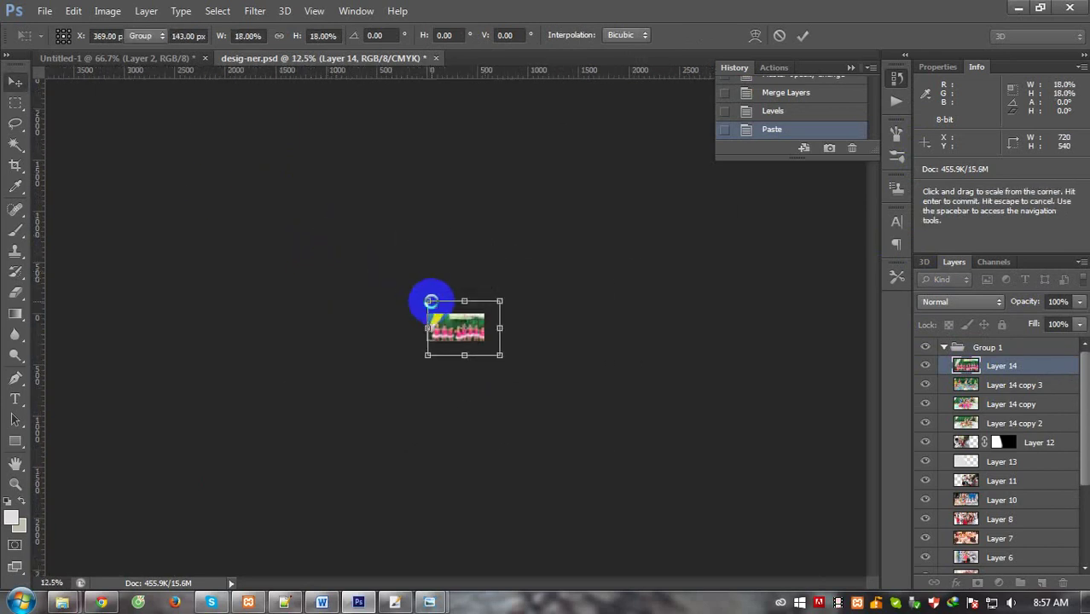
pyautogui.press('Return')
pyautogui.hotkey('ctrl', '+')
pyautogui.hotkey('ctrl', '+')
pyautogui.hotkey('ctrl', '+')
pyautogui.hotkey('ctrl', '+')
pyautogui.hotkey('ctrl', '+')
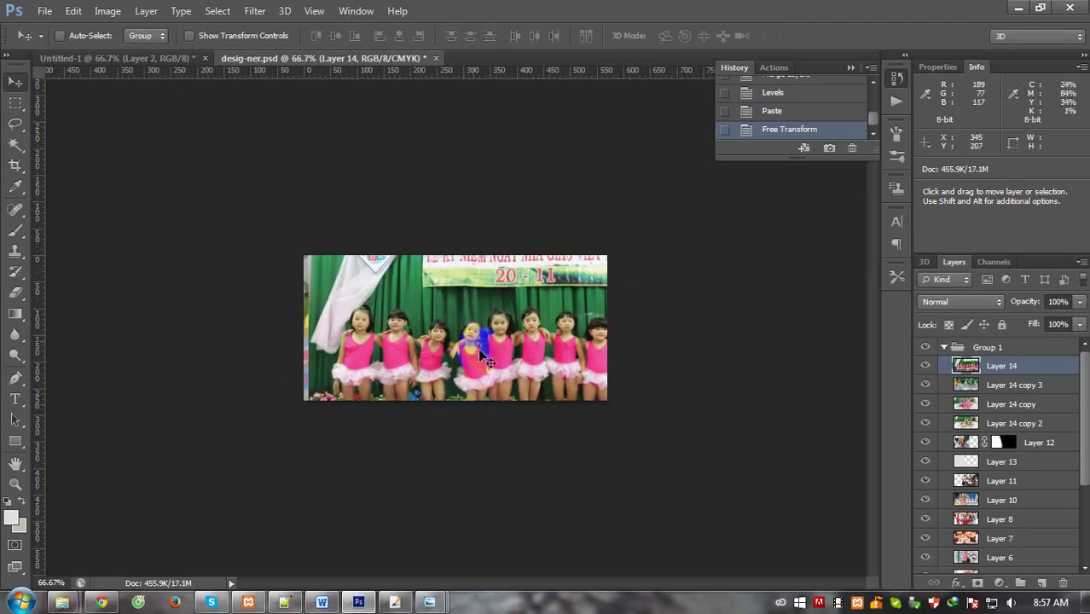
pyautogui.moveTo(482, 359); pyautogui.dragTo(455, 342)
# Shrink the group photo to about 83% and tilt it slightly.
pyautogui.hotkey('ctrl', 't')
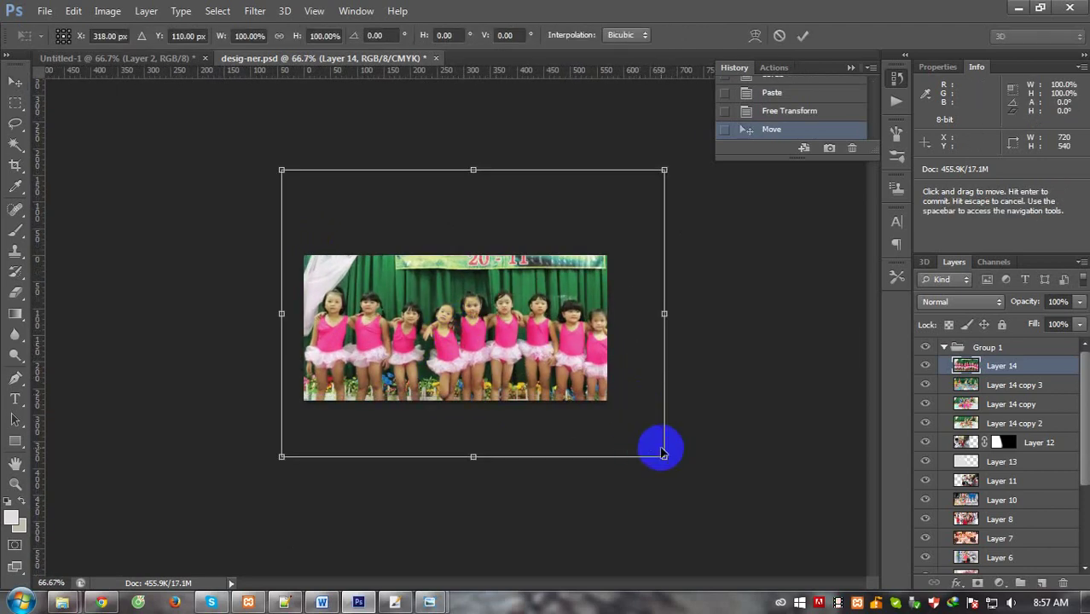
pyautogui.moveTo(664, 456); pyautogui.dragTo(618, 429)
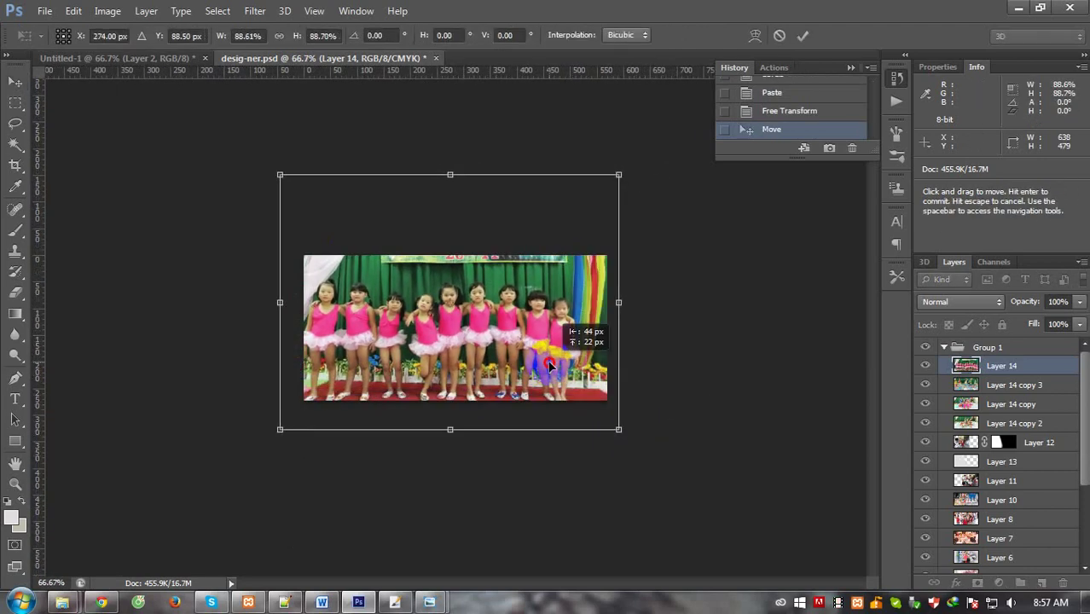
pyautogui.moveTo(550, 365); pyautogui.dragTo(557, 367)
pyautogui.moveTo(623, 431); pyautogui.dragTo(612, 424)
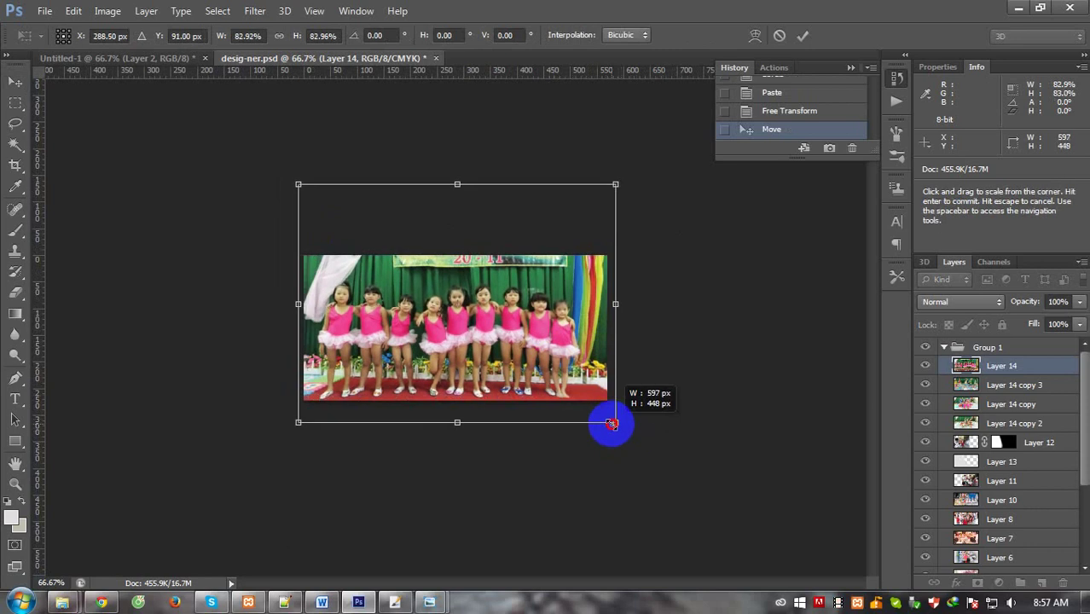
pyautogui.moveTo(693, 385); pyautogui.dragTo(693, 383)
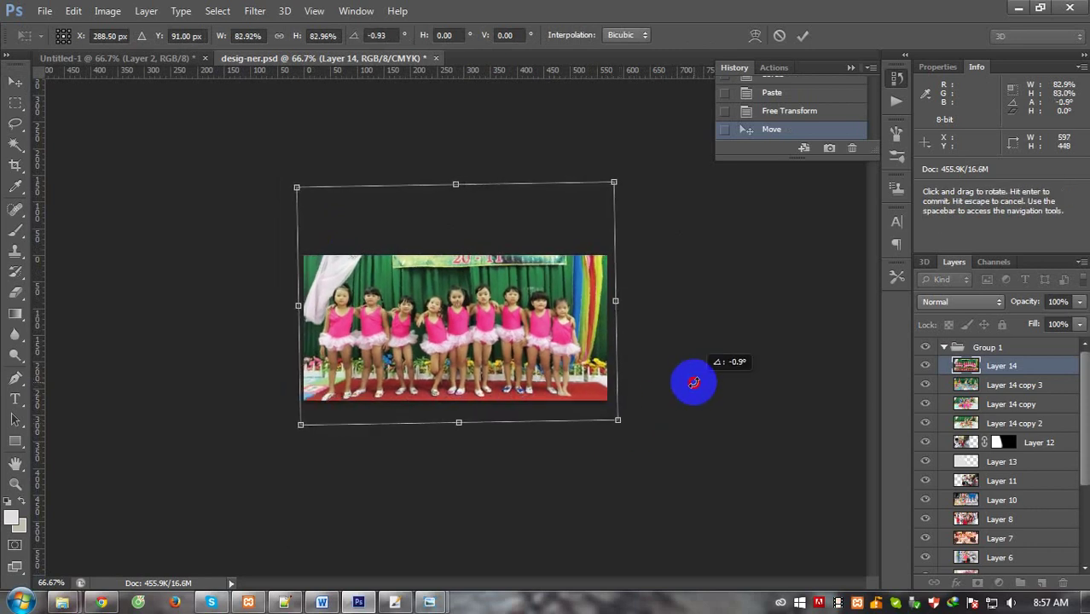
pyautogui.doubleClick(556, 365)
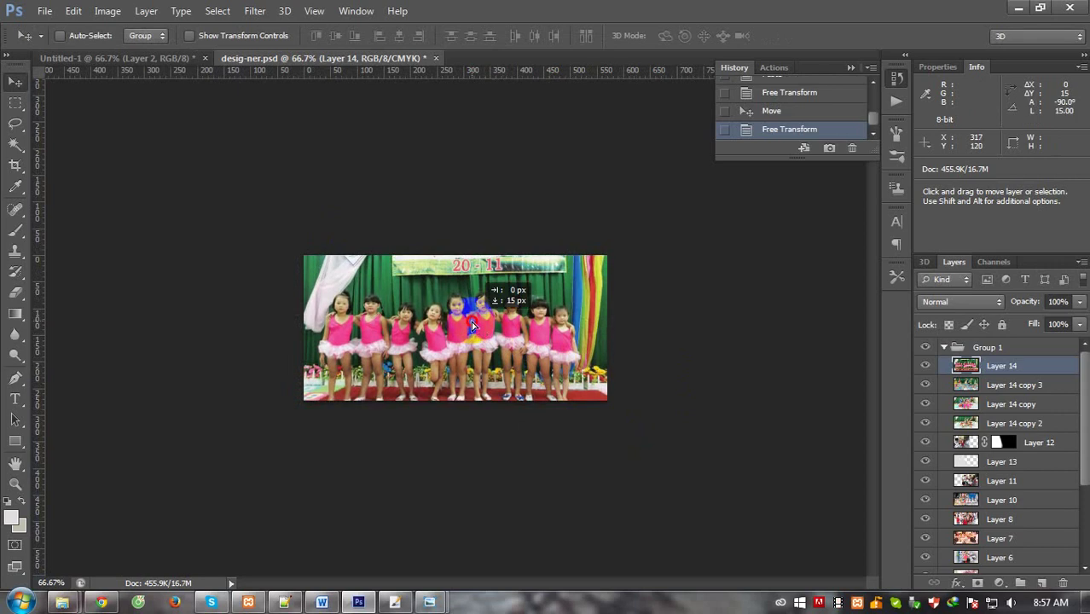
pyautogui.moveTo(475, 320); pyautogui.dragTo(477, 323)
# Resize the photo to about 97%, shift it up 35 px, and brighten it with Curves.
pyautogui.hotkey('ctrl', 't')
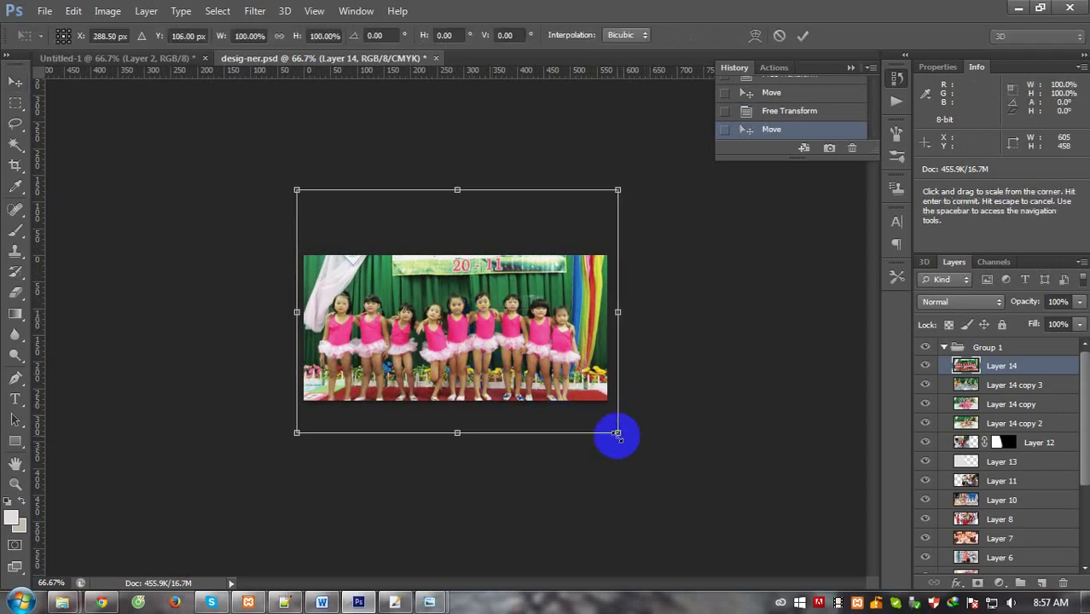
pyautogui.moveTo(617, 433); pyautogui.dragTo(607, 424)
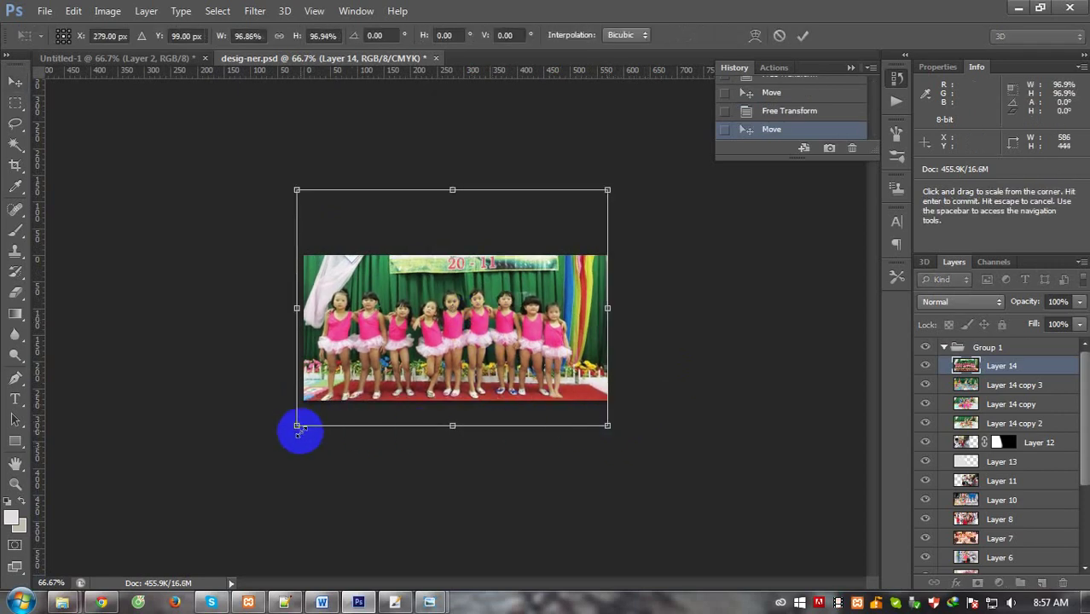
pyautogui.moveTo(297, 426); pyautogui.dragTo(301, 421)
pyautogui.moveTo(433, 307); pyautogui.dragTo(444, 312)
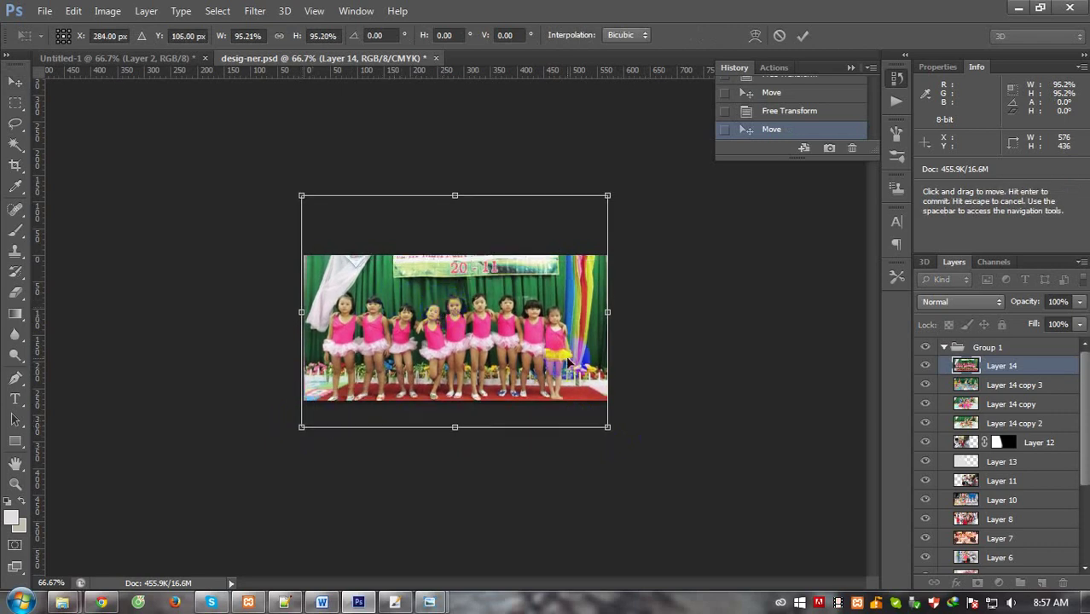
pyautogui.moveTo(535, 316); pyautogui.dragTo(527, 309)
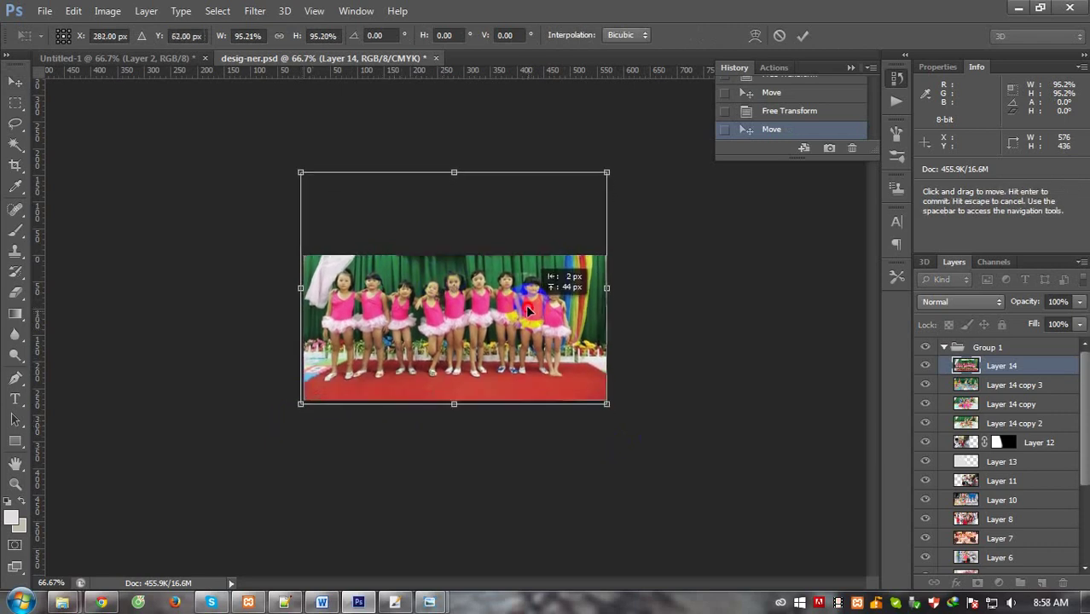
pyautogui.press('Return')
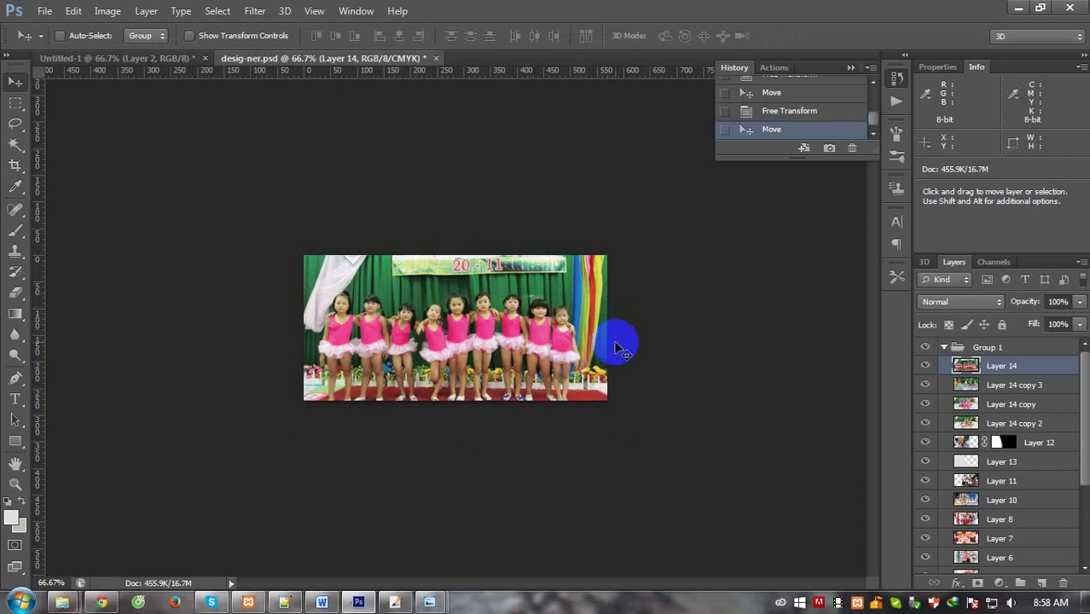
pyautogui.moveTo(487, 378); pyautogui.dragTo(485, 354)
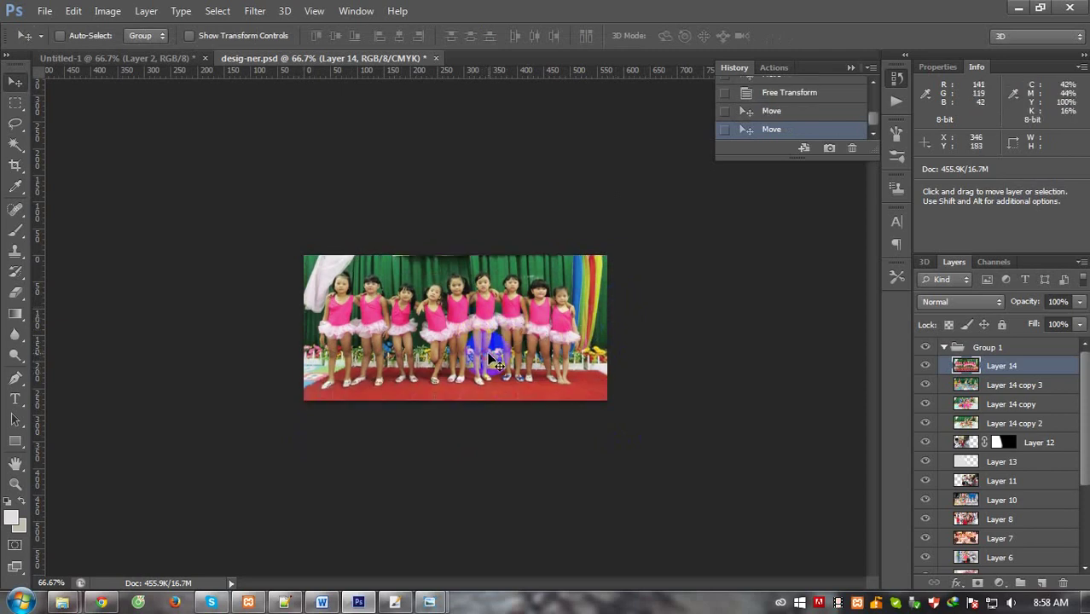
pyautogui.hotkey('ctrl', 'm')
pyautogui.moveTo(768, 312); pyautogui.dragTo(772, 300)
# Save the banner for web as banner-15.png in banner_banmai and confirm its 570×273 size.
pyautogui.press('Return')
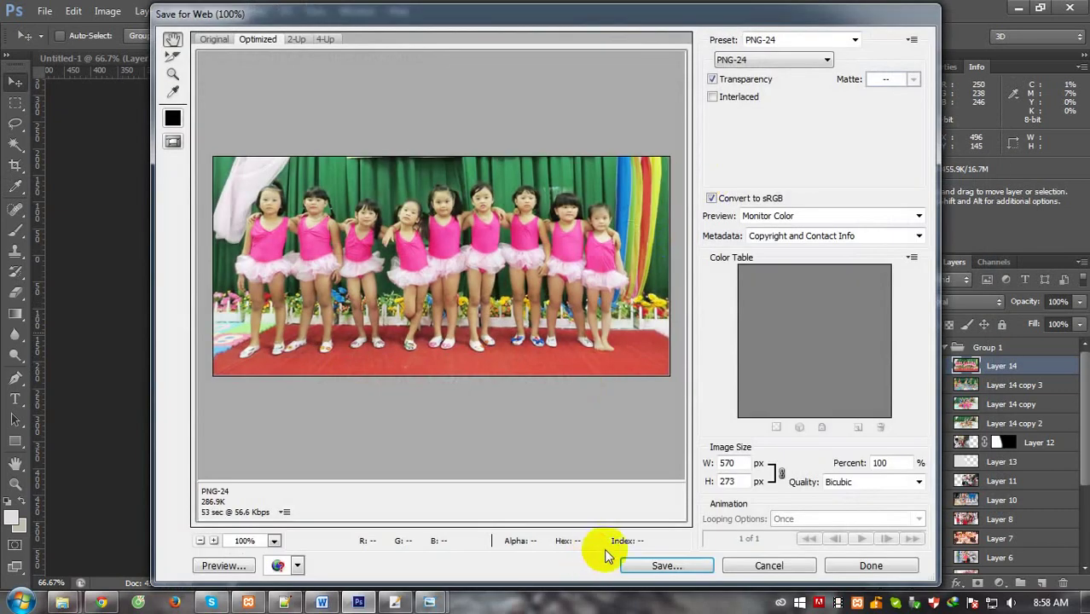
pyautogui.click(633, 565)
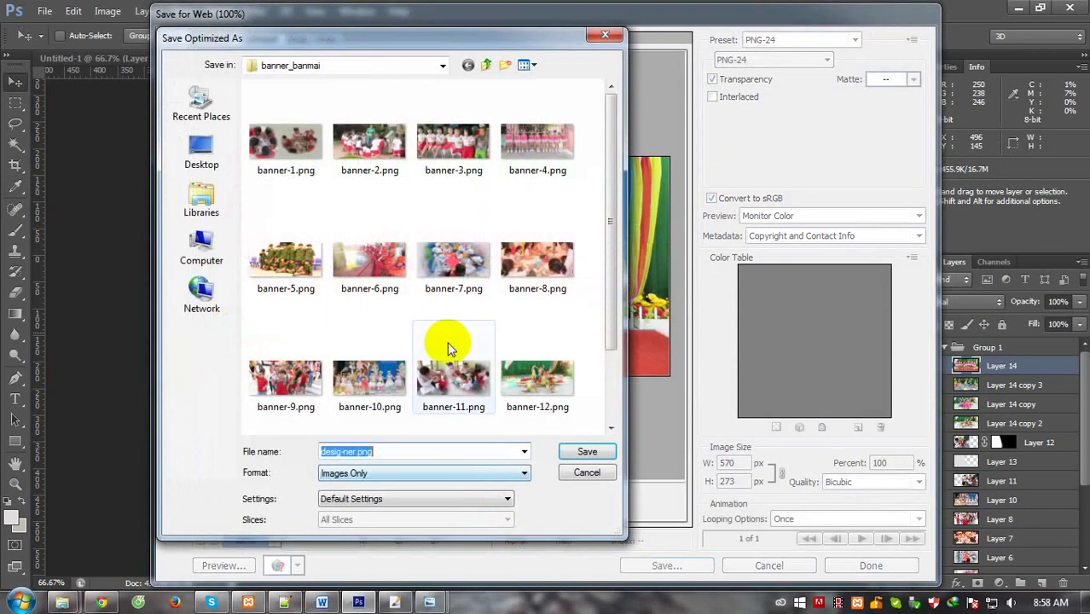
pyautogui.moveTo(613, 316); pyautogui.dragTo(613, 408)
pyautogui.click(370, 392)
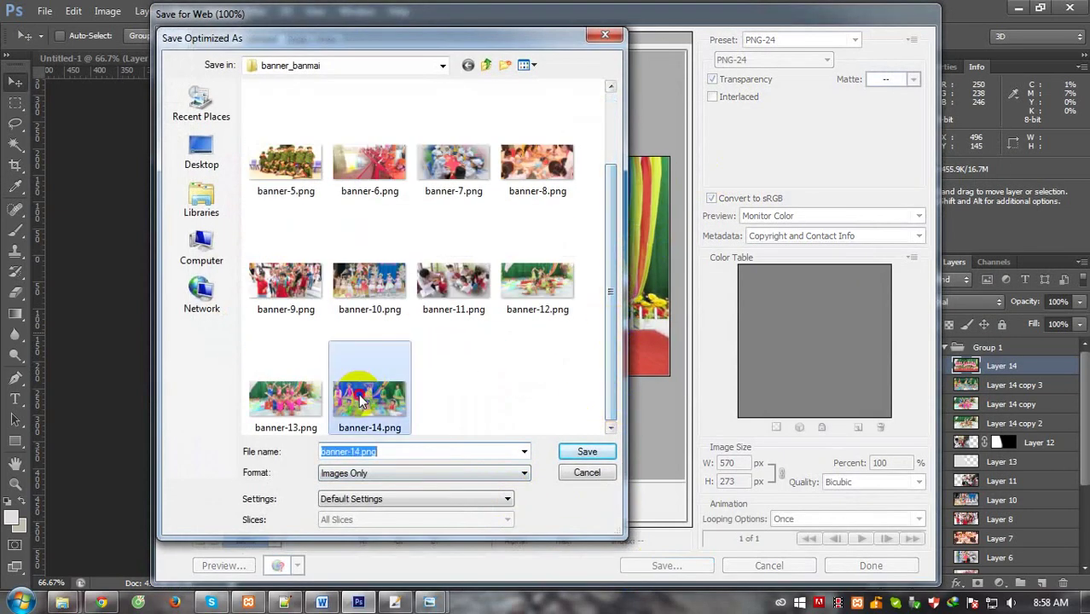
pyautogui.click(353, 450)
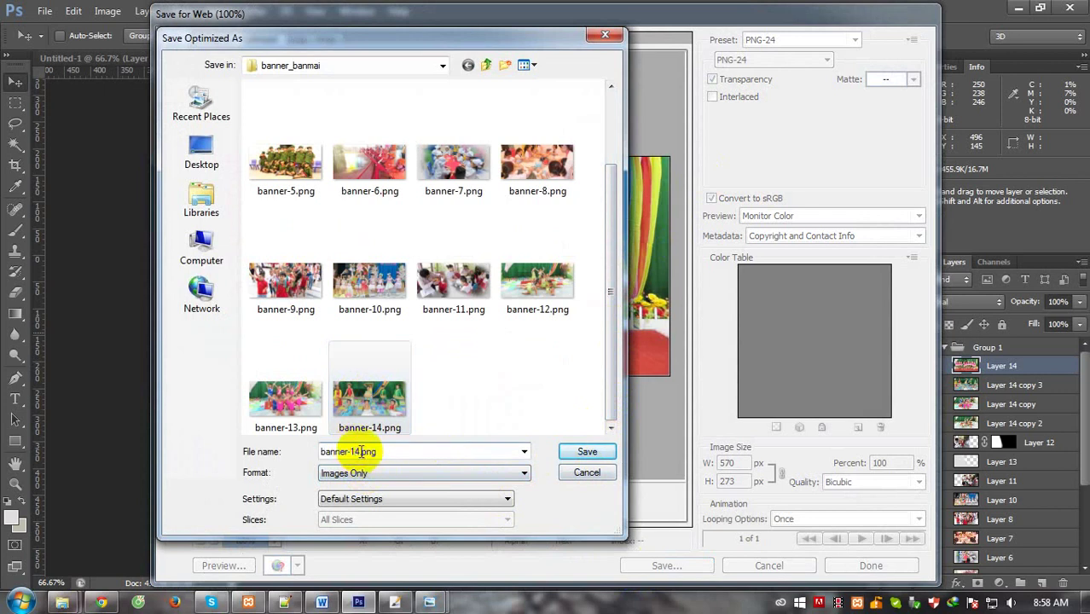
pyautogui.write('5')
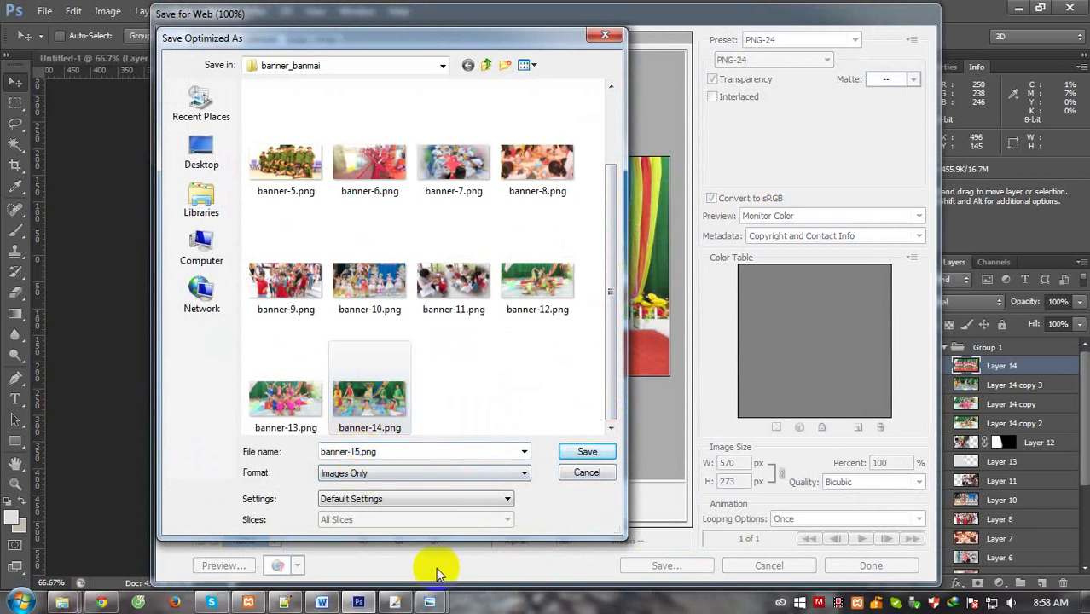
pyautogui.press('Return')
pyautogui.click(385, 294)
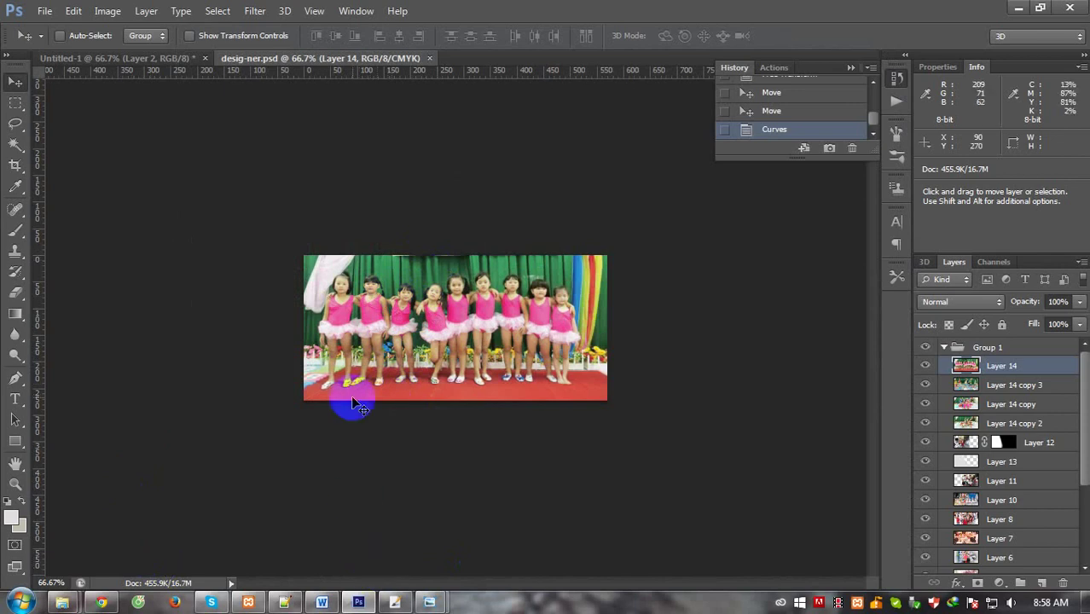
pyautogui.hotkey('ctrl', 'alt', 'i')
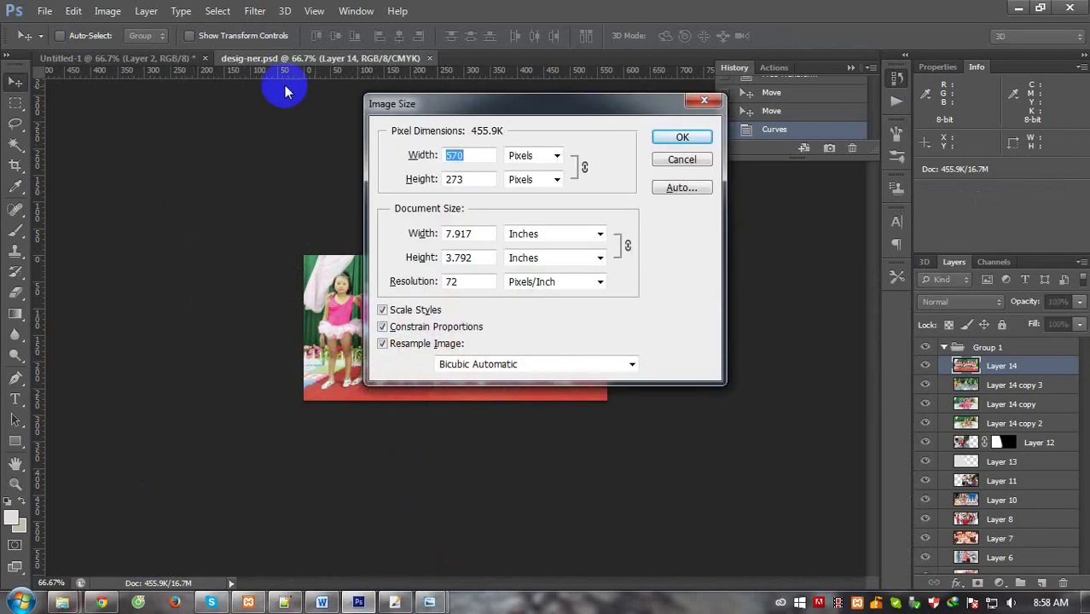
pyautogui.click(395, 602)
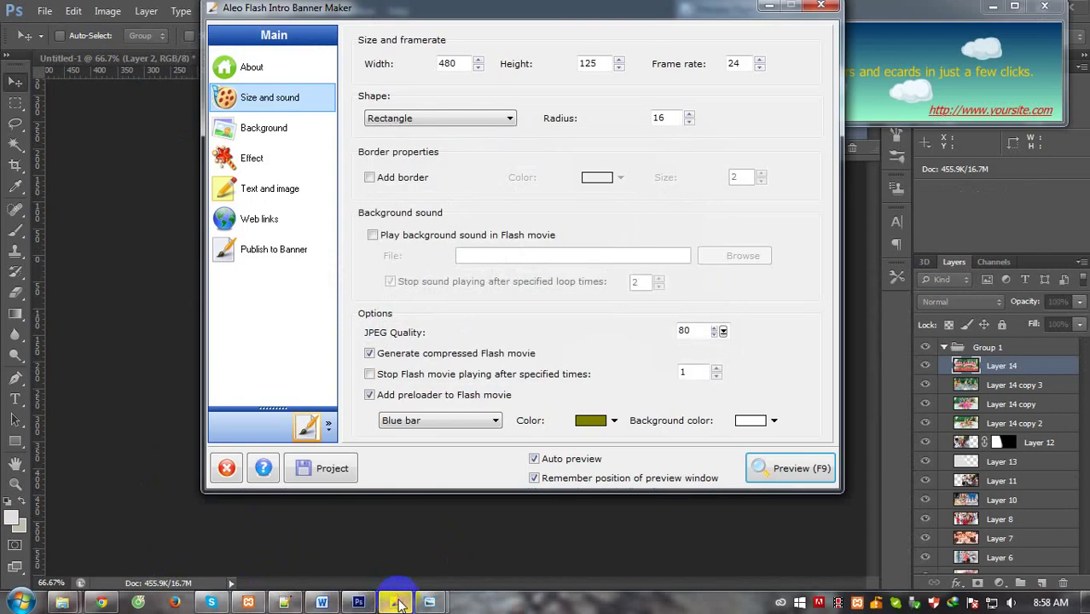
# Set the banner width to 570 and height to 273 pixels, then show the Background settings.
pyautogui.doubleClick(444, 64)
pyautogui.write('570')
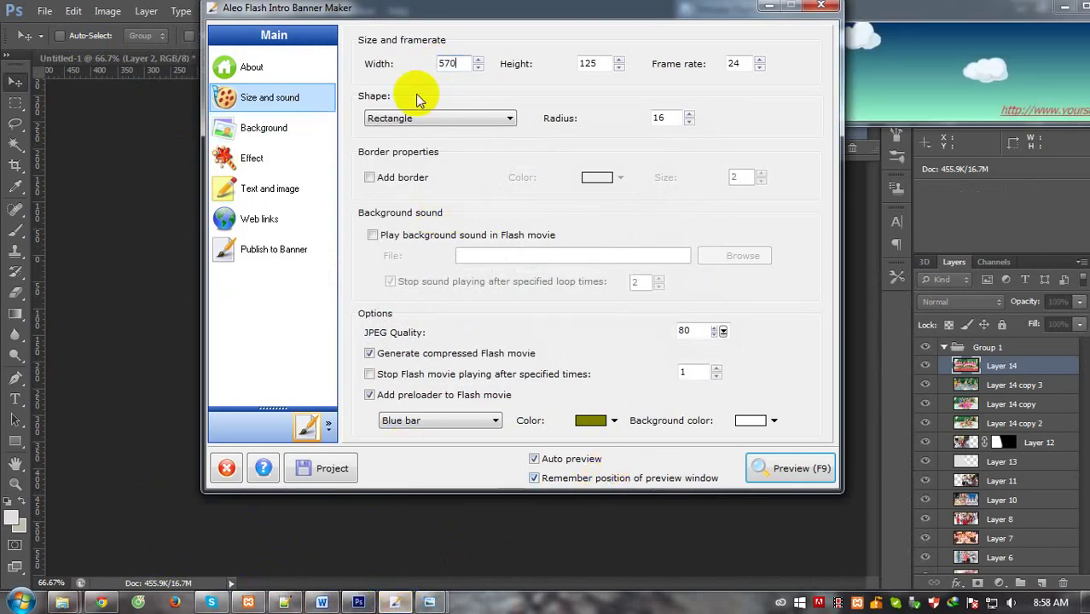
pyautogui.doubleClick(589, 63)
pyautogui.write('273')
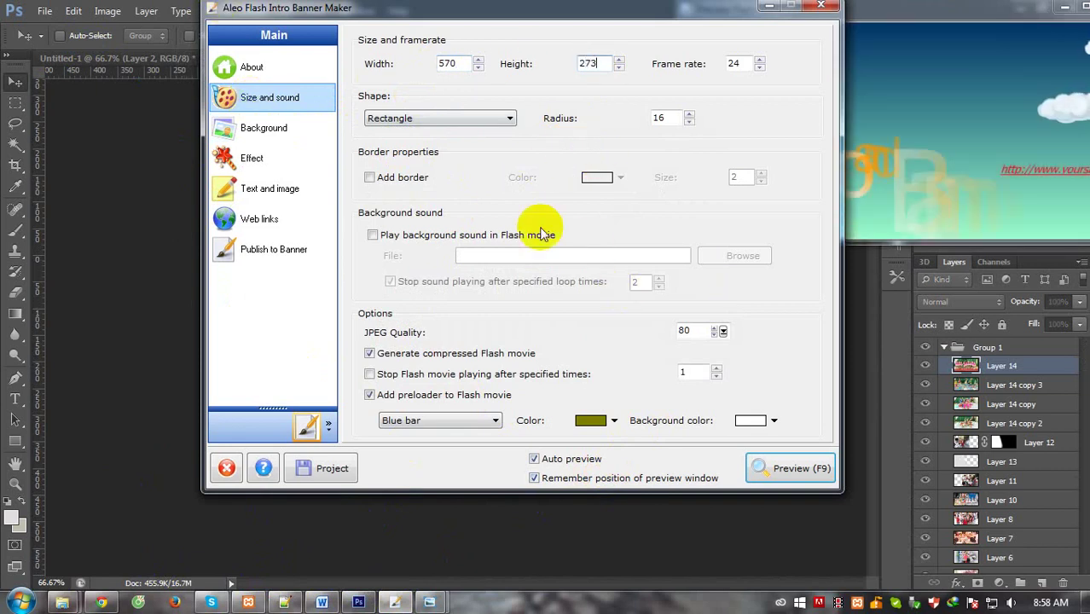
pyautogui.moveTo(651, 13); pyautogui.dragTo(551, 13)
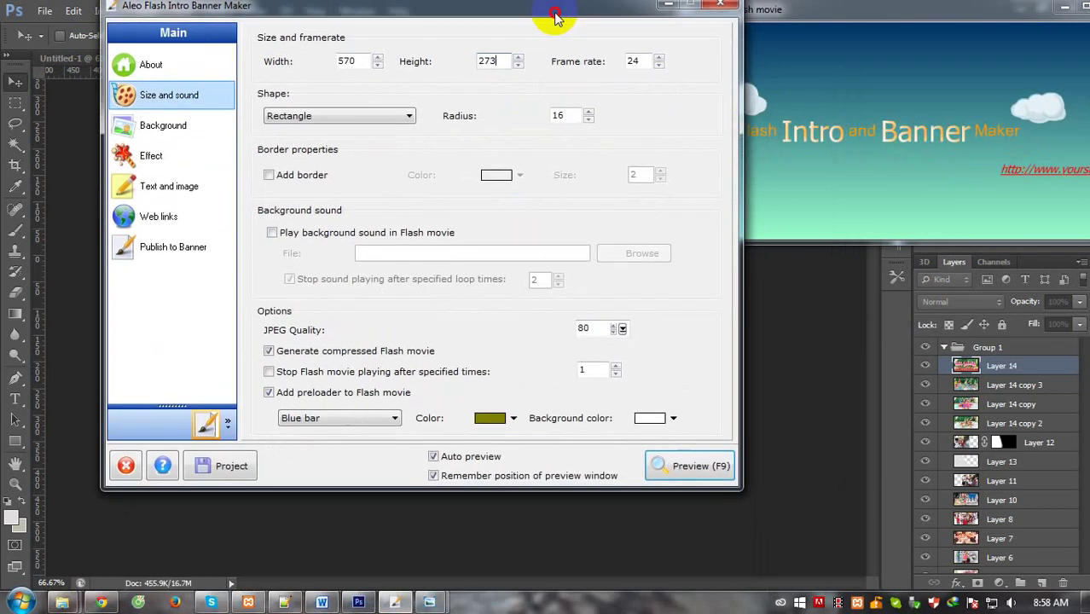
pyautogui.click(162, 131)
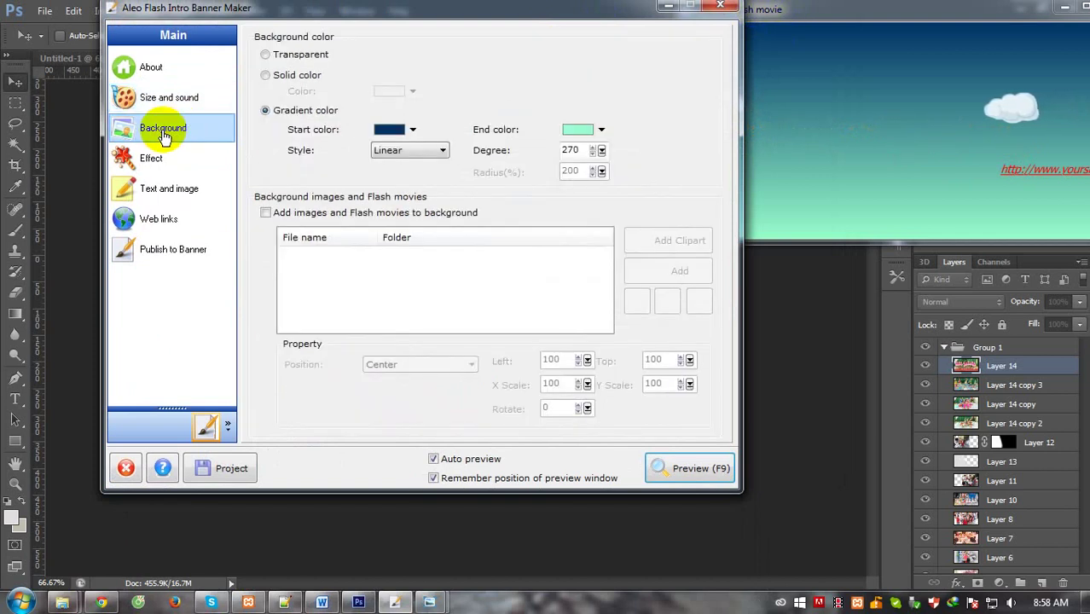
# Delete the Flash Intro and Banner Maker text and web address entries from the Text and image list.
pyautogui.click(150, 158)
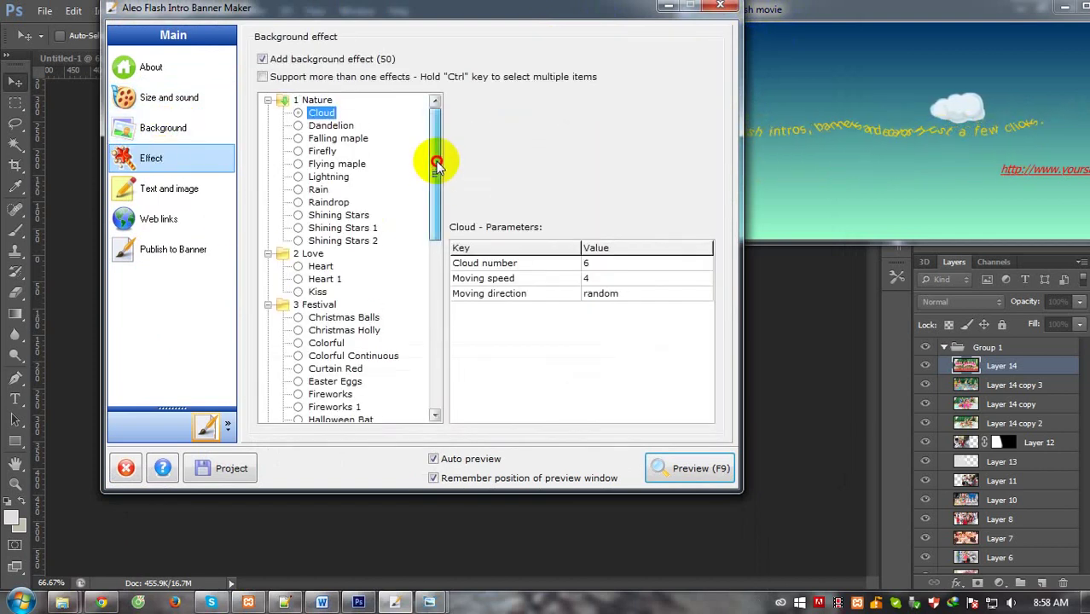
pyautogui.moveTo(437, 158)
pyautogui.mouseDown()
pyautogui.moveTo(443, 359)
pyautogui.moveTo(427, 156)
pyautogui.mouseUp()
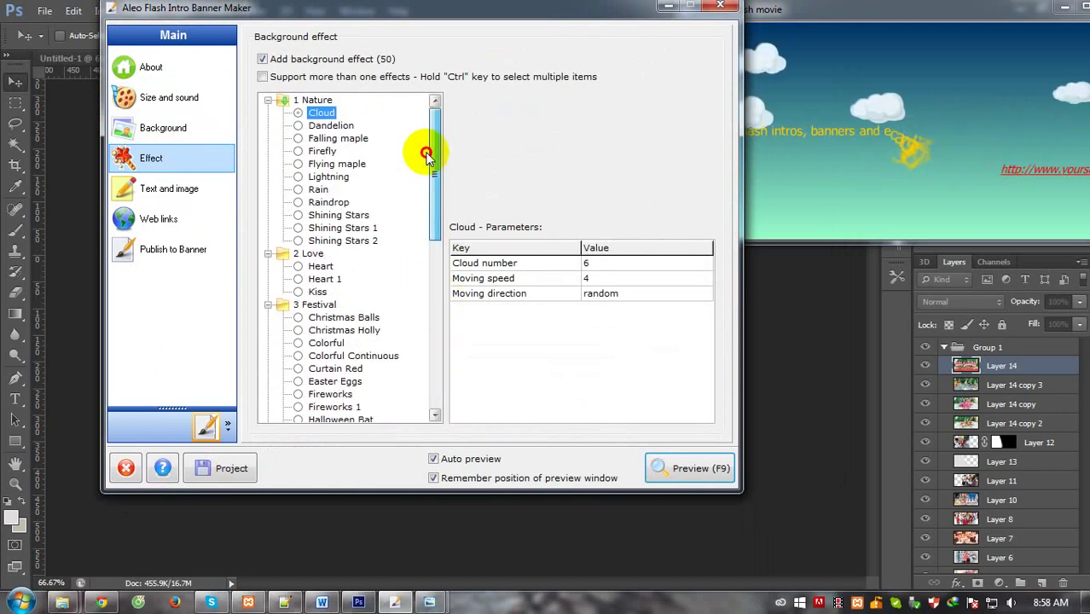
pyautogui.click(158, 189)
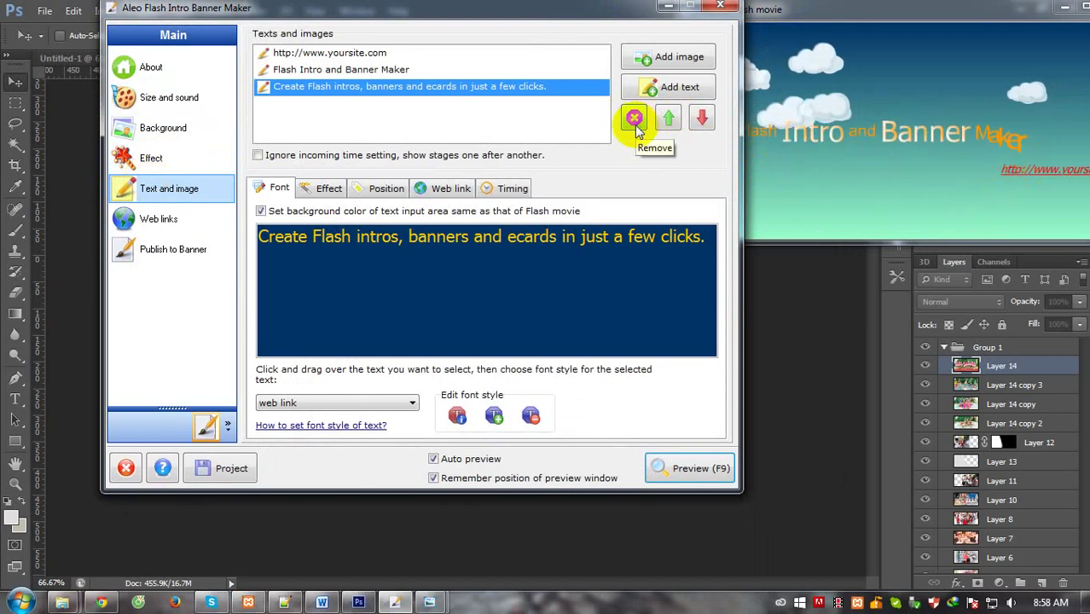
pyautogui.click(407, 70)
pyautogui.click(333, 53)
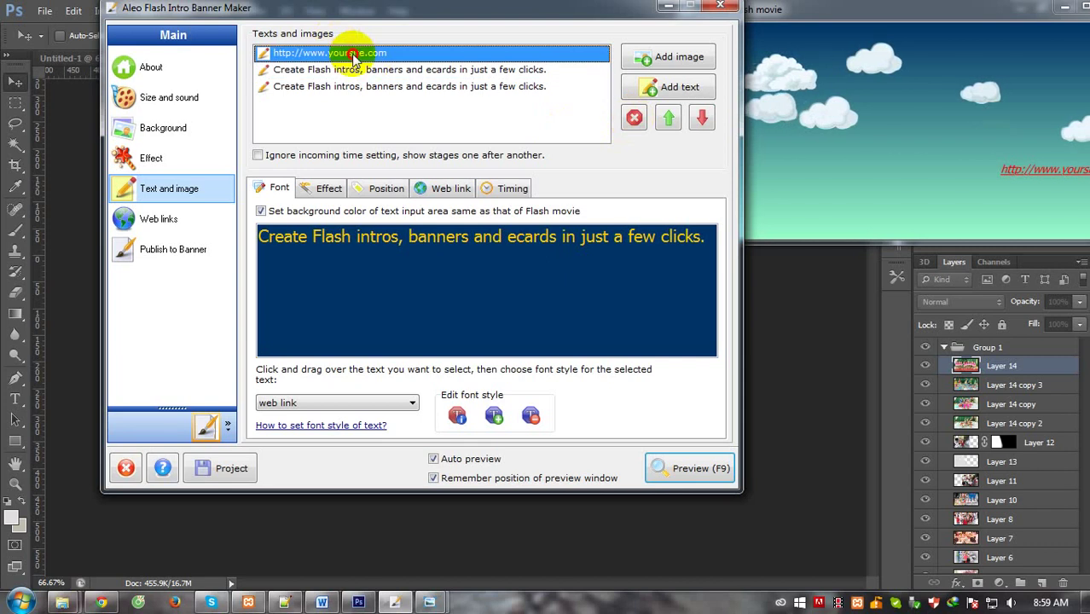
pyautogui.click(634, 118)
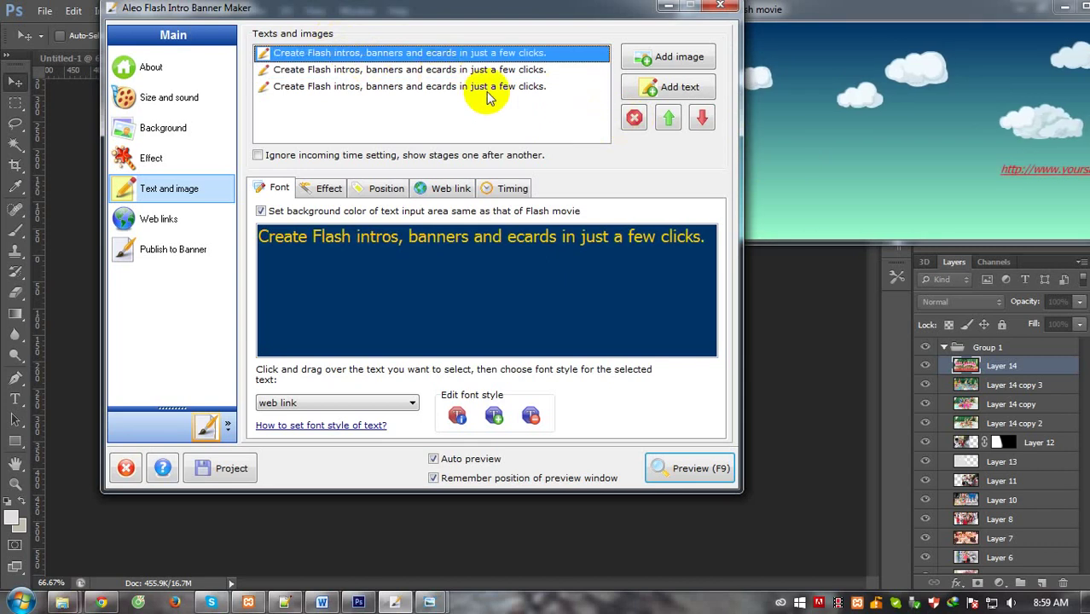
pyautogui.click(633, 117)
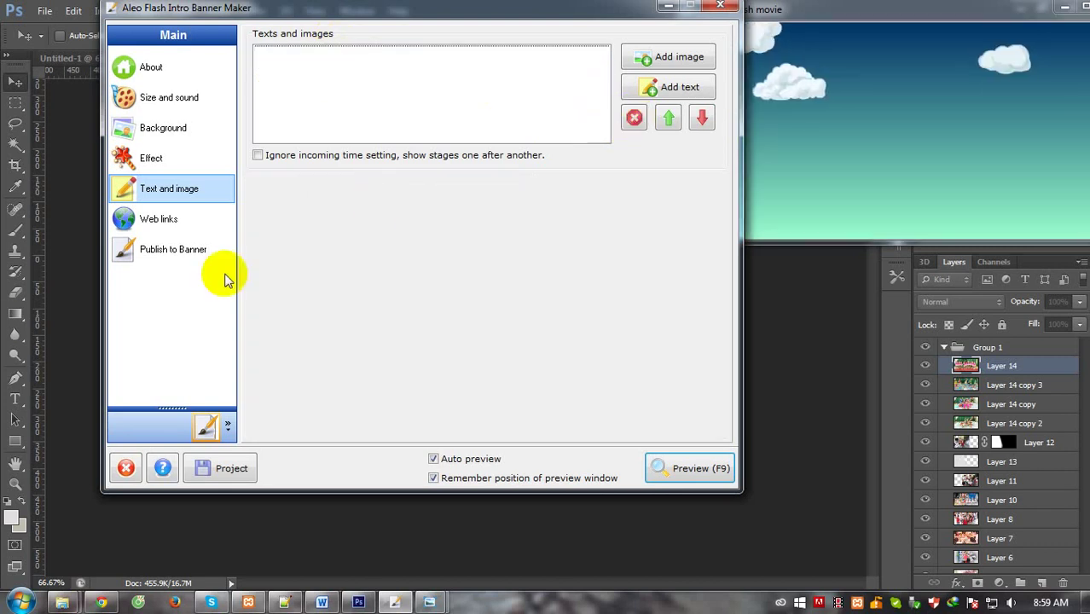
pyautogui.click(151, 157)
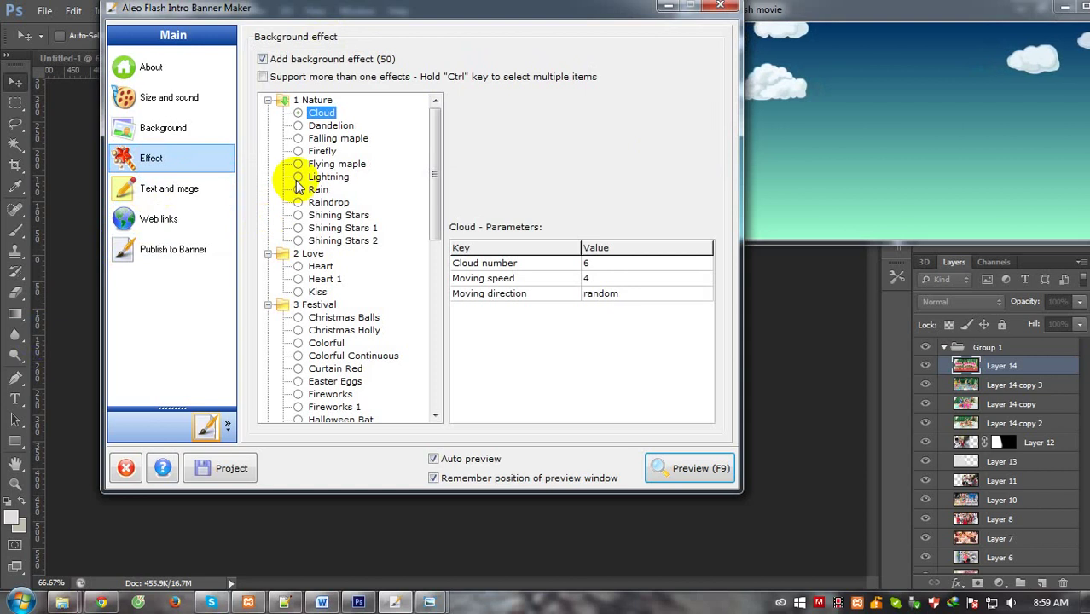
# Preview Dandelion, Falling maple, Firefly and Rain effects, then pick Photo Slideshow under 5 Transform.
pyautogui.click(315, 125)
pyautogui.moveTo(499, 10)
pyautogui.mouseDown()
pyautogui.moveTo(452, 79)
pyautogui.moveTo(457, 48)
pyautogui.mouseUp()
pyautogui.click(303, 179)
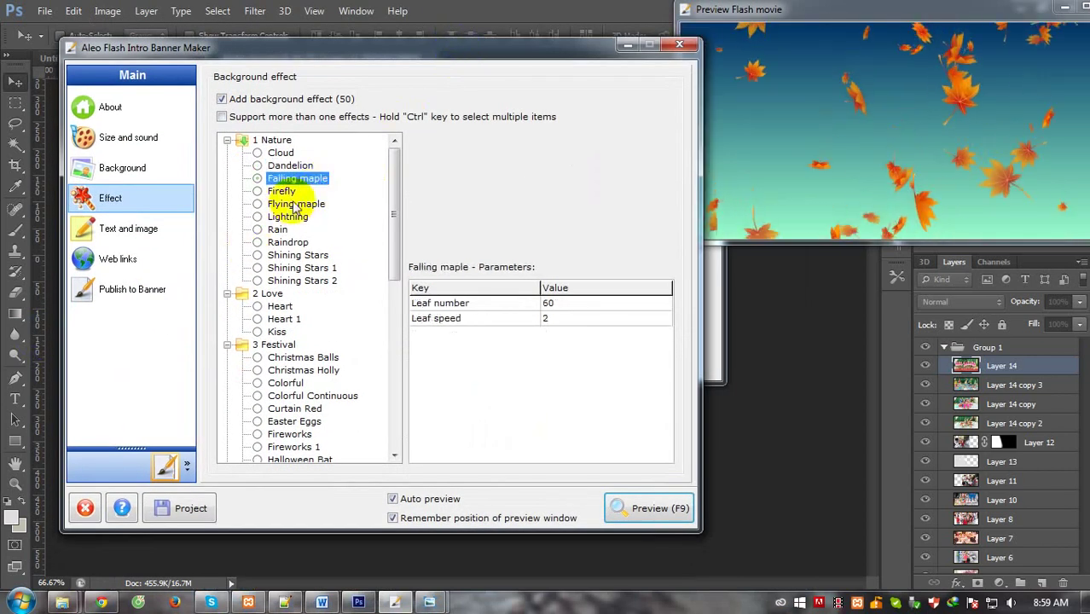
pyautogui.click(282, 191)
pyautogui.click(290, 204)
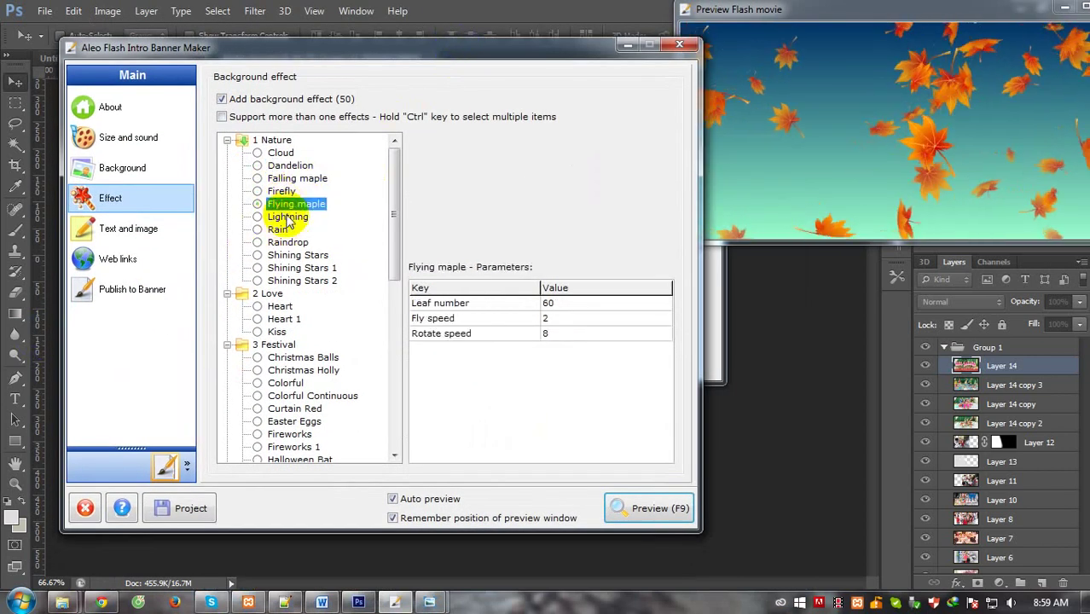
pyautogui.click(289, 216)
pyautogui.click(277, 230)
pyautogui.moveTo(706, 11); pyautogui.dragTo(611, 38)
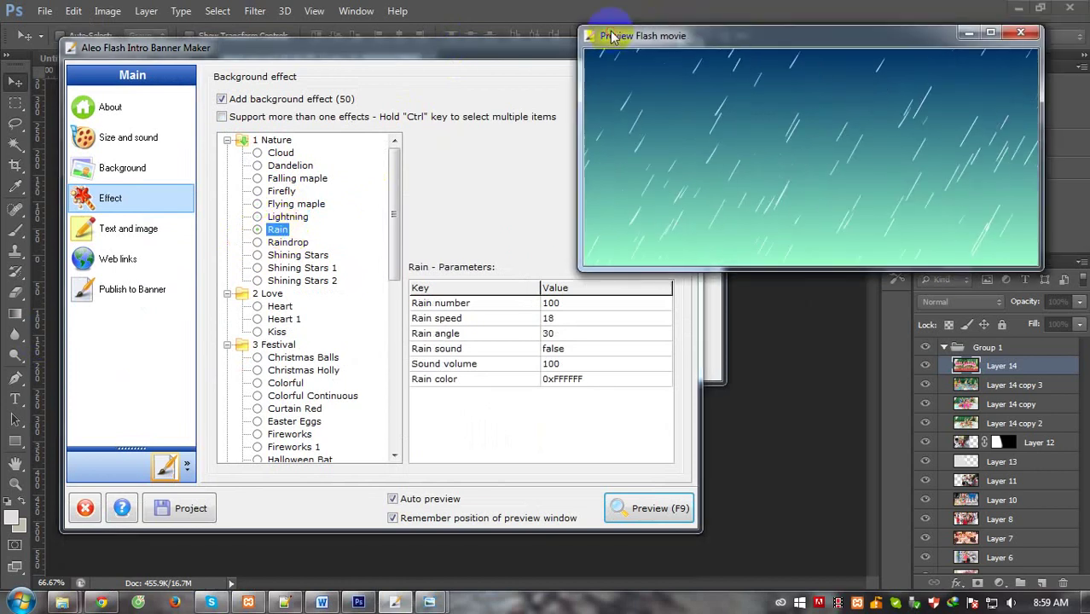
pyautogui.click(395, 232)
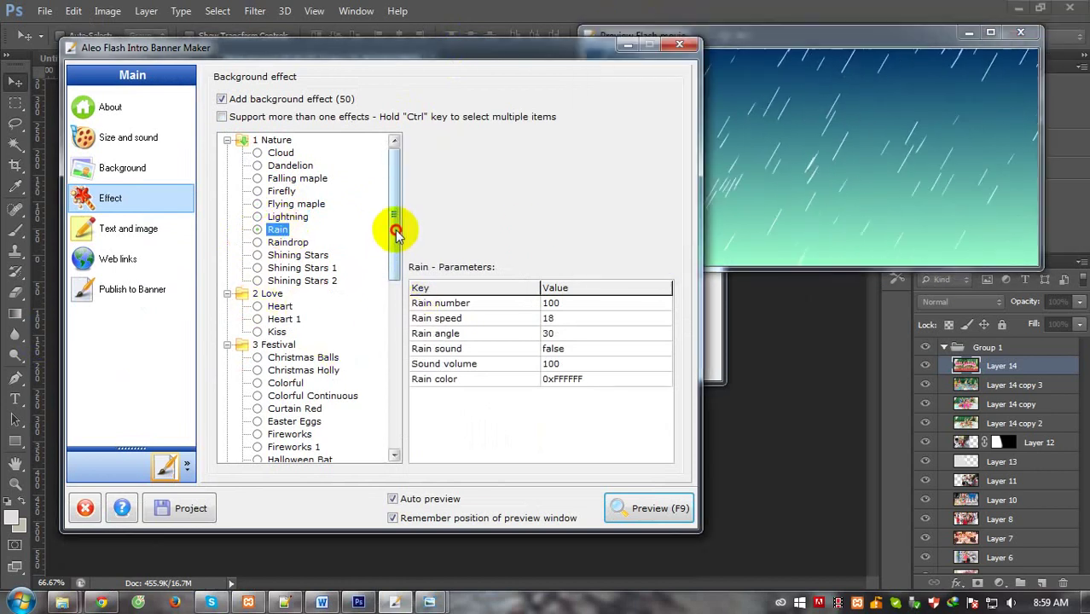
pyautogui.moveTo(394, 232)
pyautogui.mouseDown()
pyautogui.moveTo(397, 419)
pyautogui.moveTo(389, 336)
pyautogui.moveTo(403, 203)
pyautogui.mouseUp()
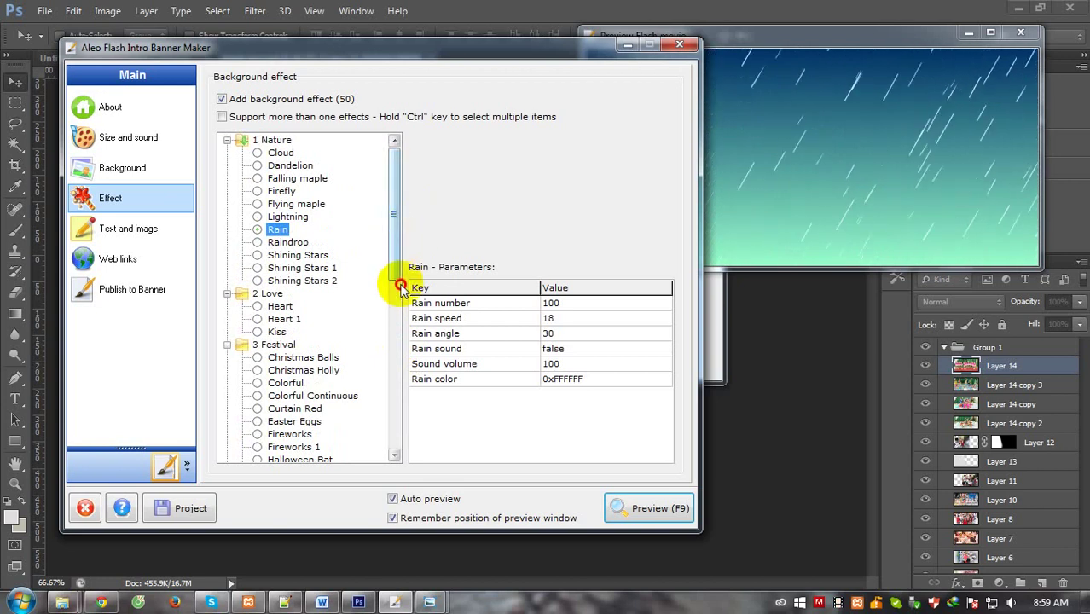
pyautogui.moveTo(394, 224)
pyautogui.mouseDown()
pyautogui.moveTo(382, 268)
pyautogui.moveTo(409, 453)
pyautogui.mouseUp()
pyautogui.click(294, 370)
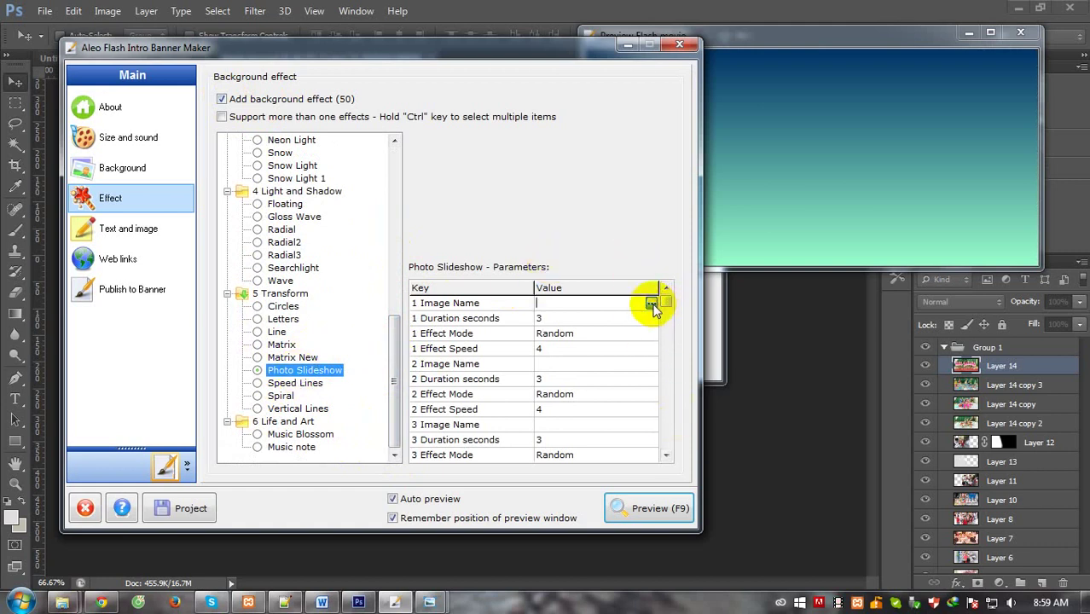
# Browse for slide 1's image and copy the banner_banmai folder path into the Open dialog.
pyautogui.click(651, 304)
pyautogui.click(655, 283)
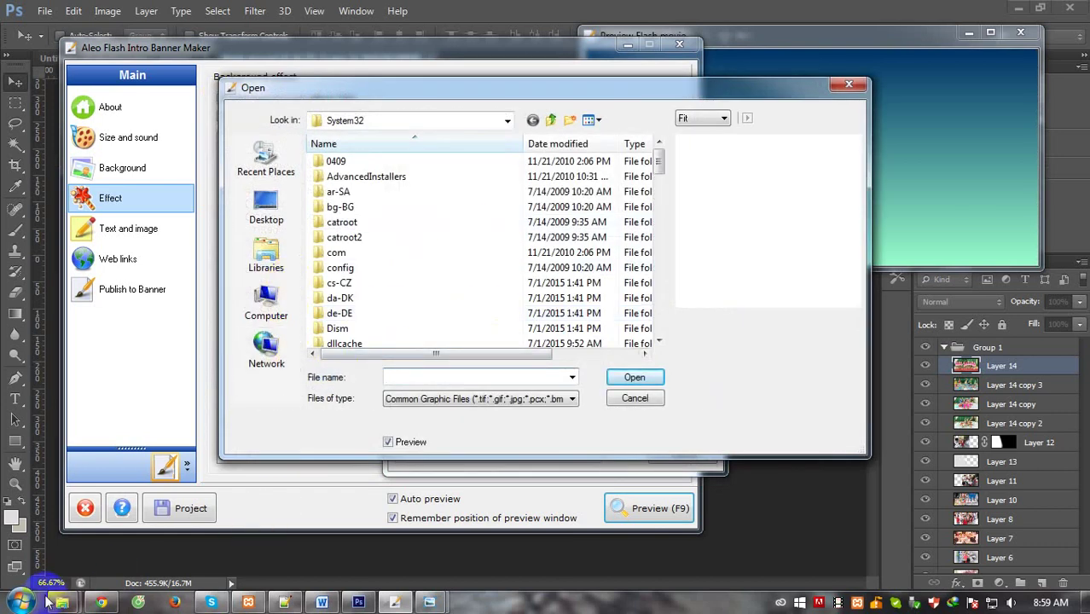
pyautogui.press('super+d')
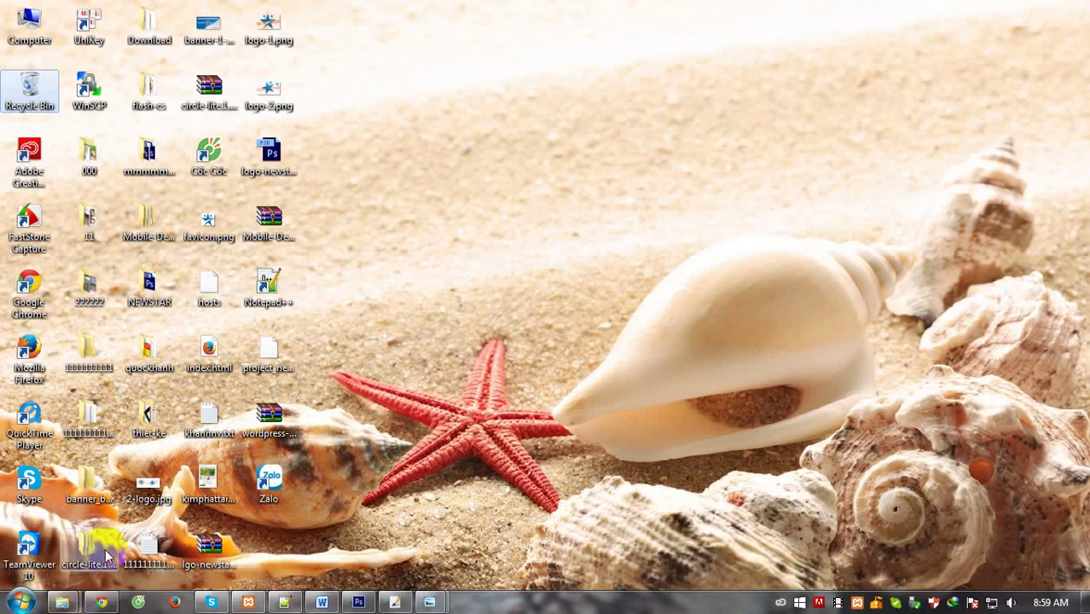
pyautogui.click(86, 512)
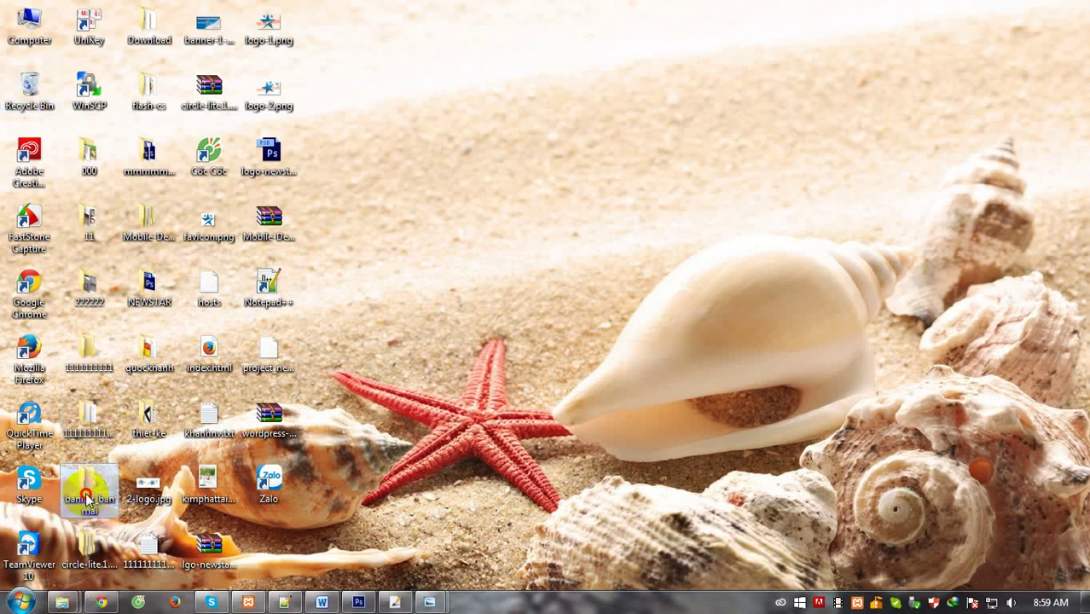
pyautogui.doubleClick(86, 500)
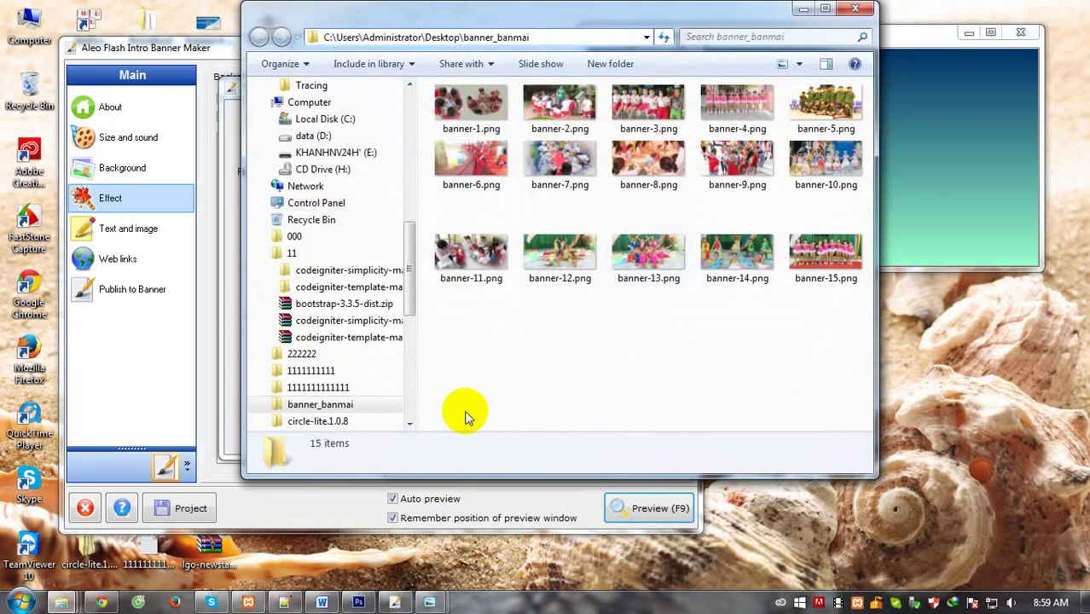
pyautogui.click(549, 38)
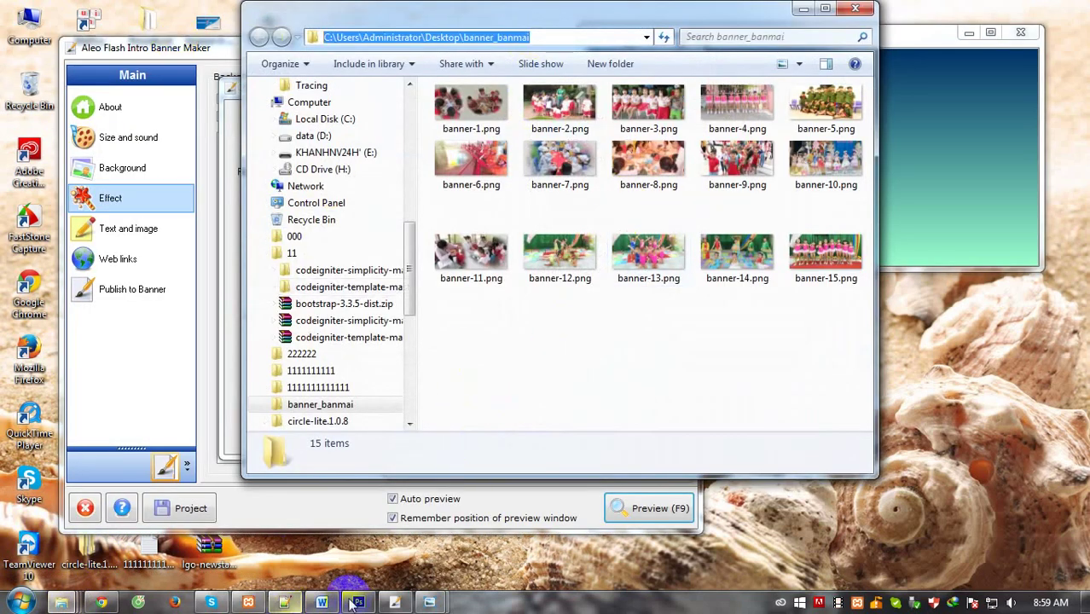
pyautogui.click(393, 603)
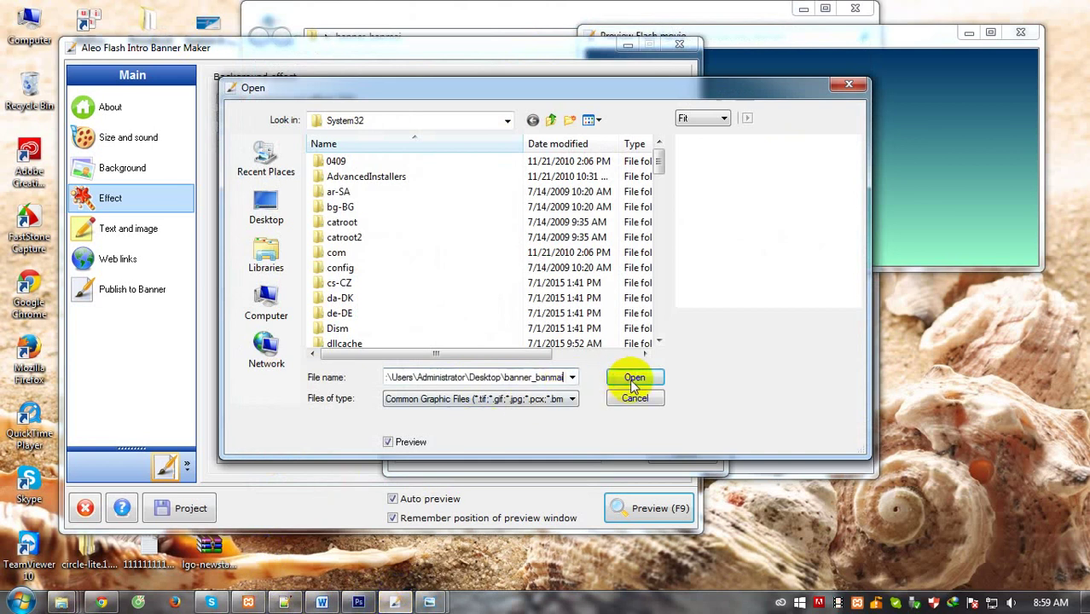
# Assign banner-1.png to slide 1 and banner-2.png to slide 3.
pyautogui.click(634, 377)
pyautogui.click(349, 207)
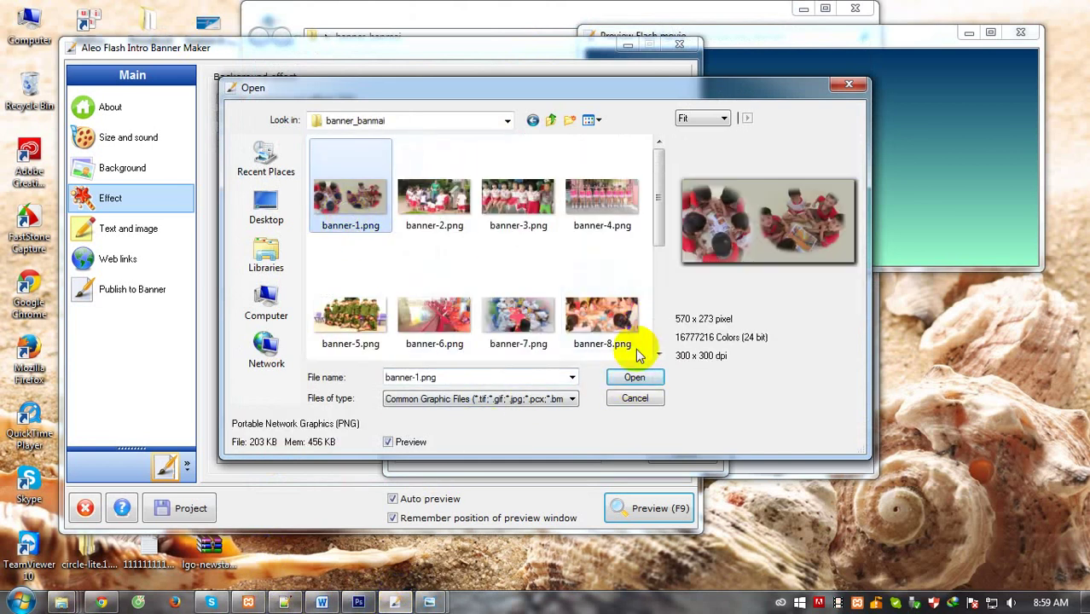
pyautogui.click(632, 380)
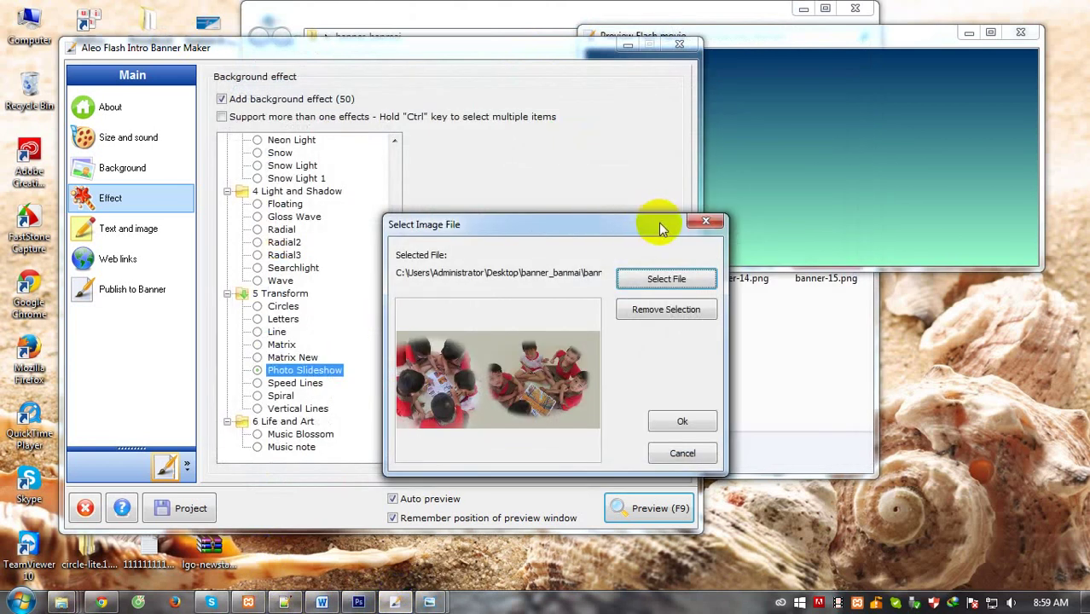
pyautogui.click(668, 280)
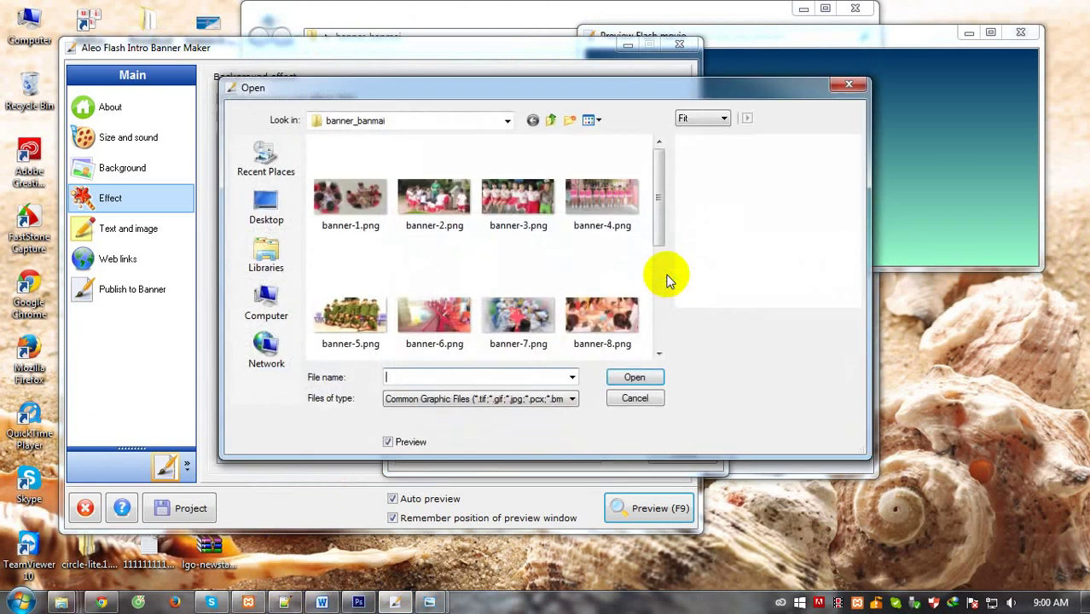
pyautogui.click(855, 83)
pyautogui.click(682, 423)
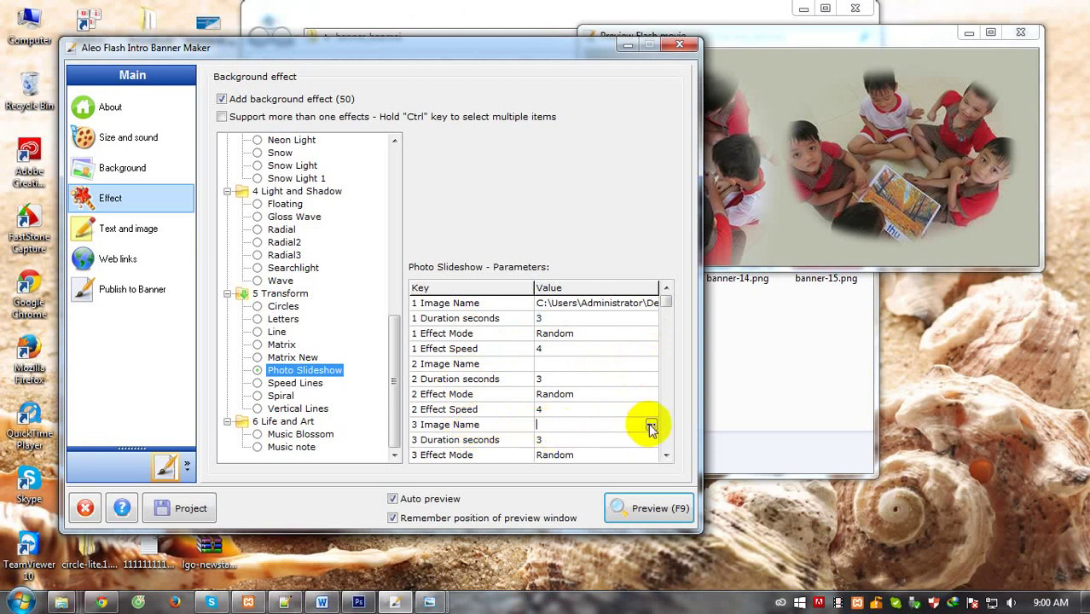
pyautogui.click(650, 426)
pyautogui.click(636, 278)
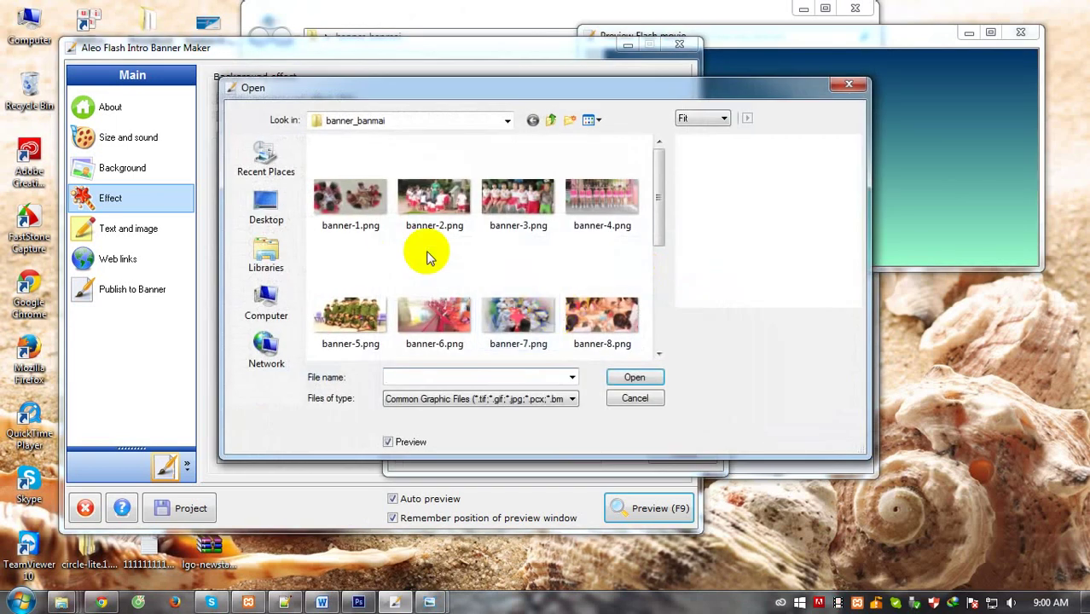
pyautogui.click(433, 213)
pyautogui.click(616, 377)
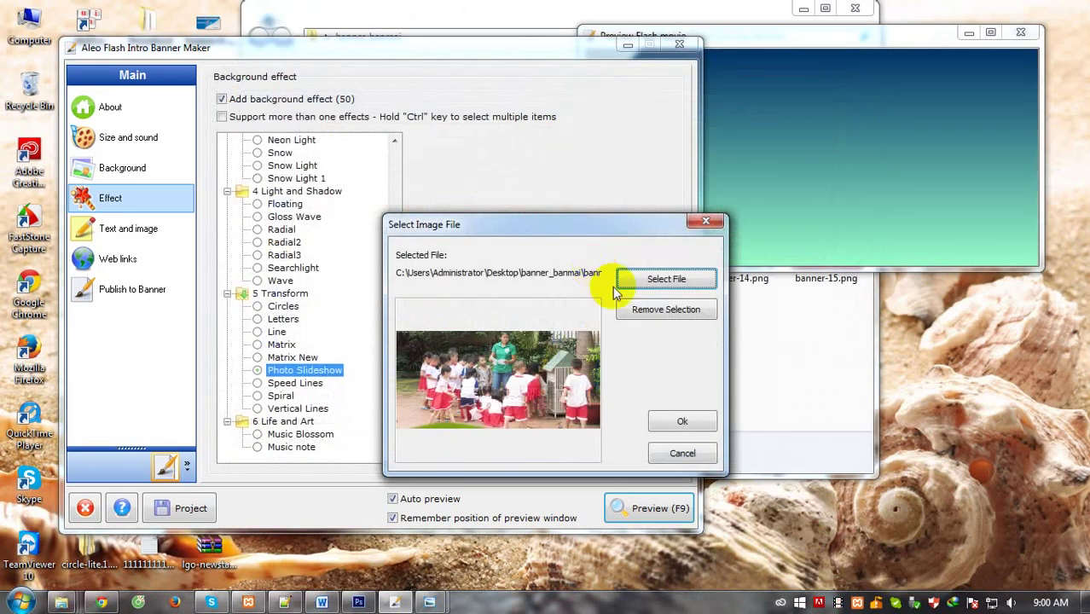
pyautogui.click(683, 422)
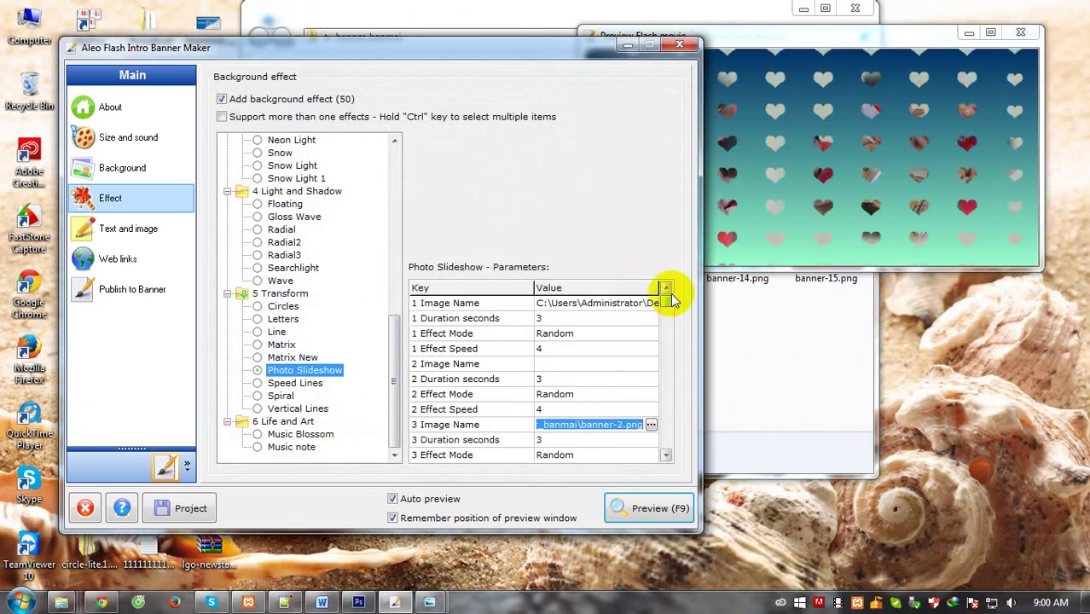
# Assign banner-3.png to slide 4.
pyautogui.click(666, 454)
pyautogui.click(666, 454)
pyautogui.click(666, 454)
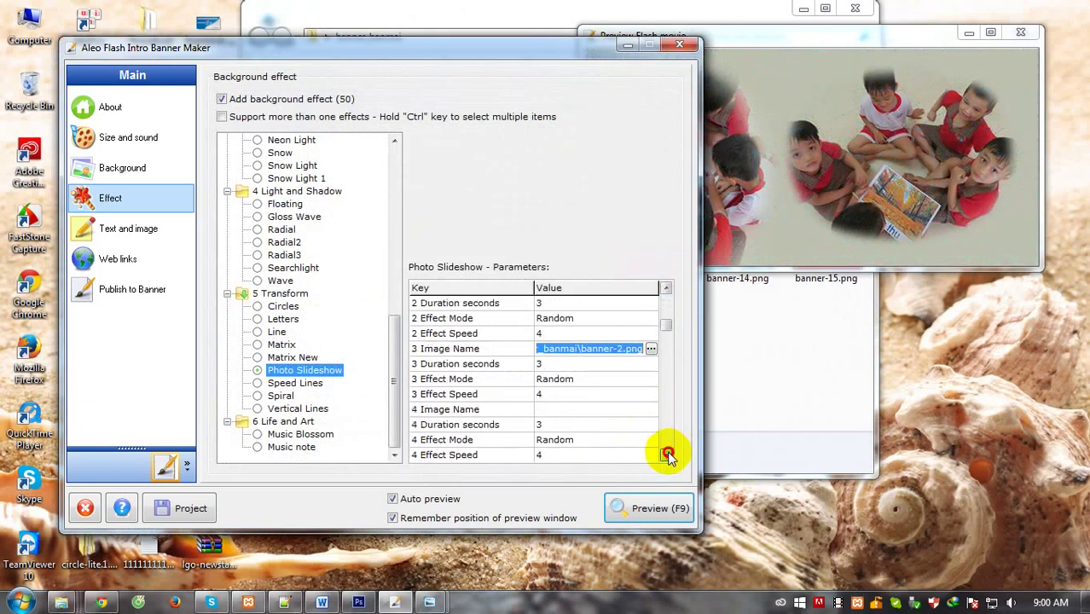
pyautogui.click(666, 455)
pyautogui.click(666, 454)
pyautogui.click(666, 454)
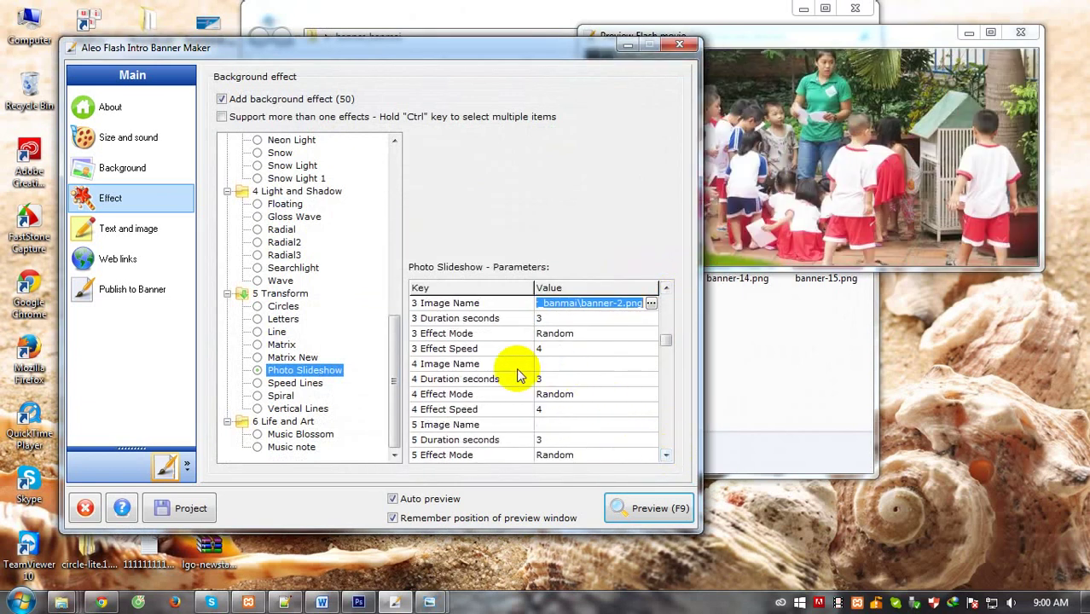
pyautogui.click(650, 364)
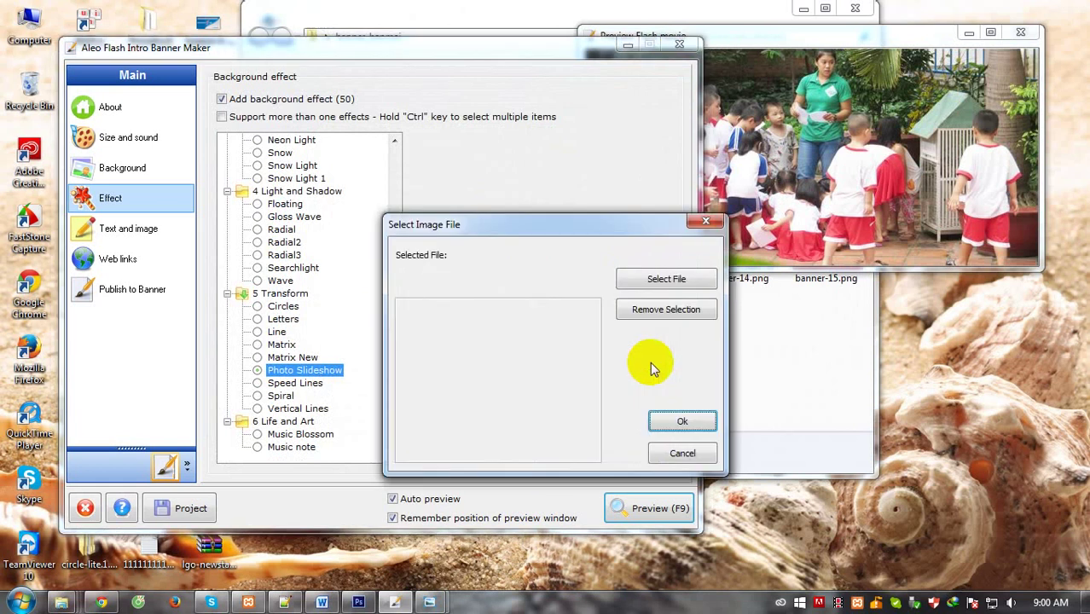
pyautogui.click(641, 277)
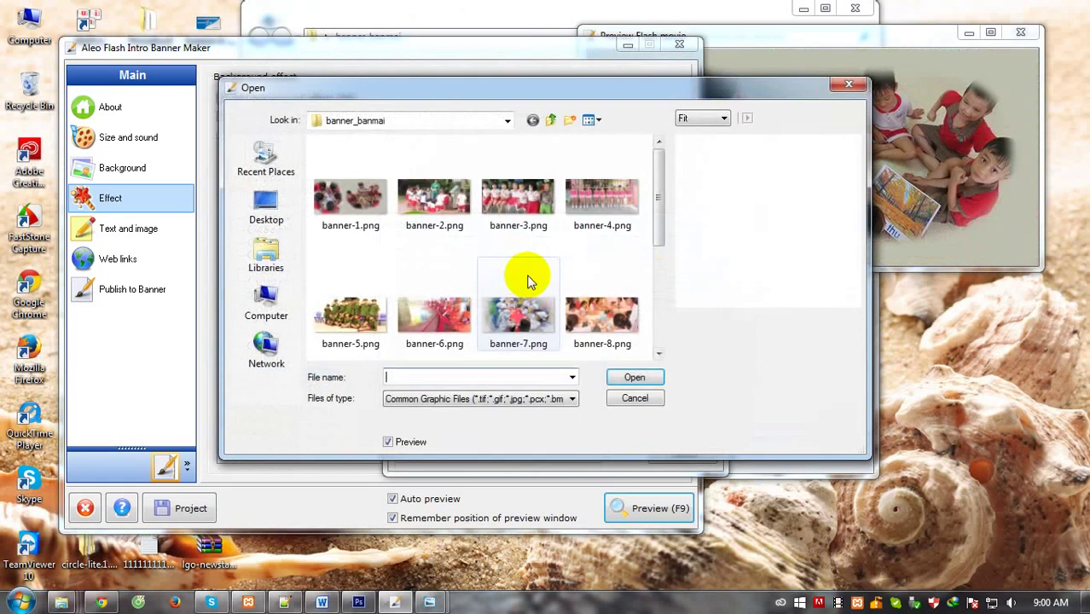
pyautogui.click(518, 198)
pyautogui.click(633, 377)
pyautogui.click(669, 420)
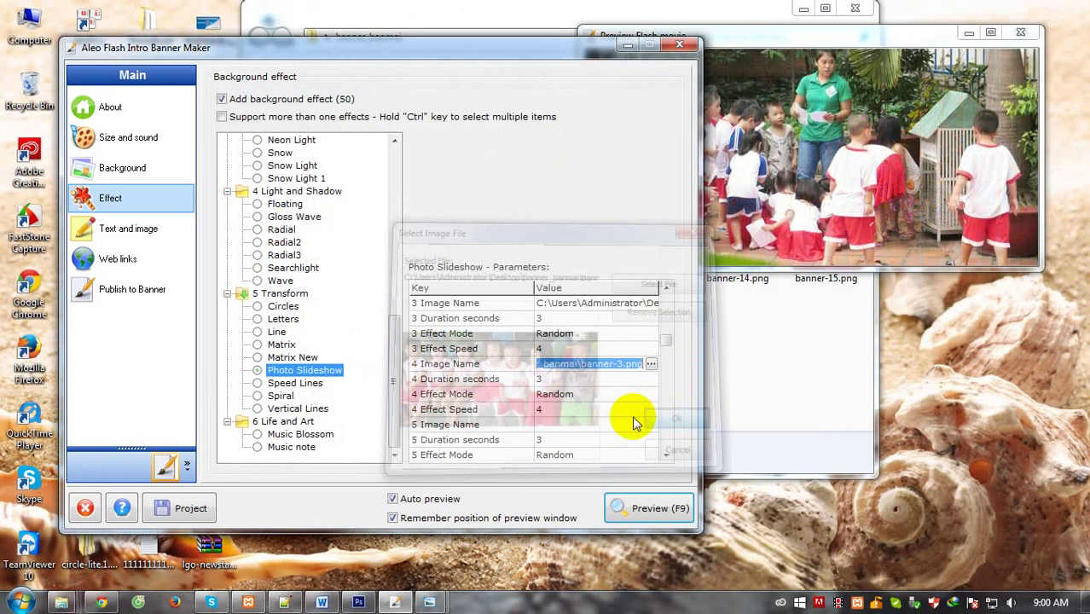
# Assign banner-4.png to slide 5.
pyautogui.click(666, 456)
pyautogui.click(665, 457)
pyautogui.click(591, 379)
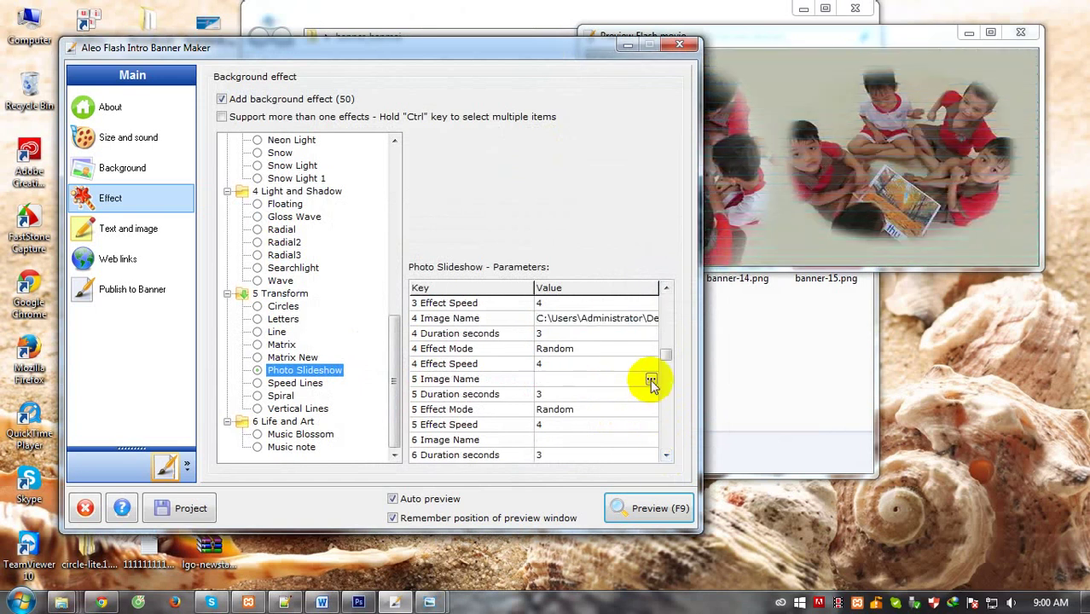
pyautogui.click(651, 379)
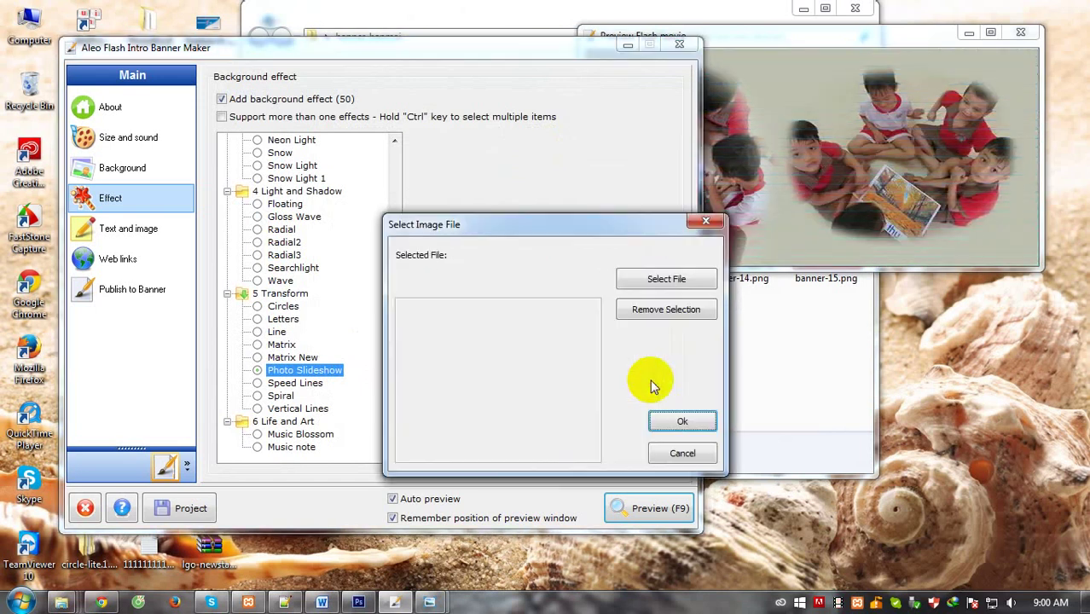
pyautogui.click(635, 280)
pyautogui.click(587, 207)
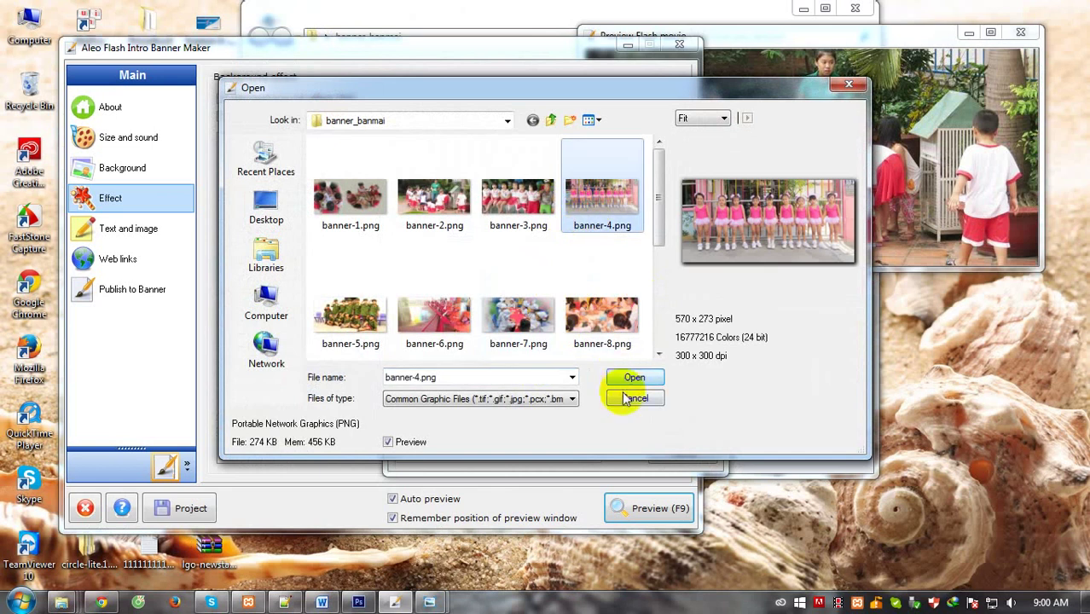
pyautogui.click(631, 379)
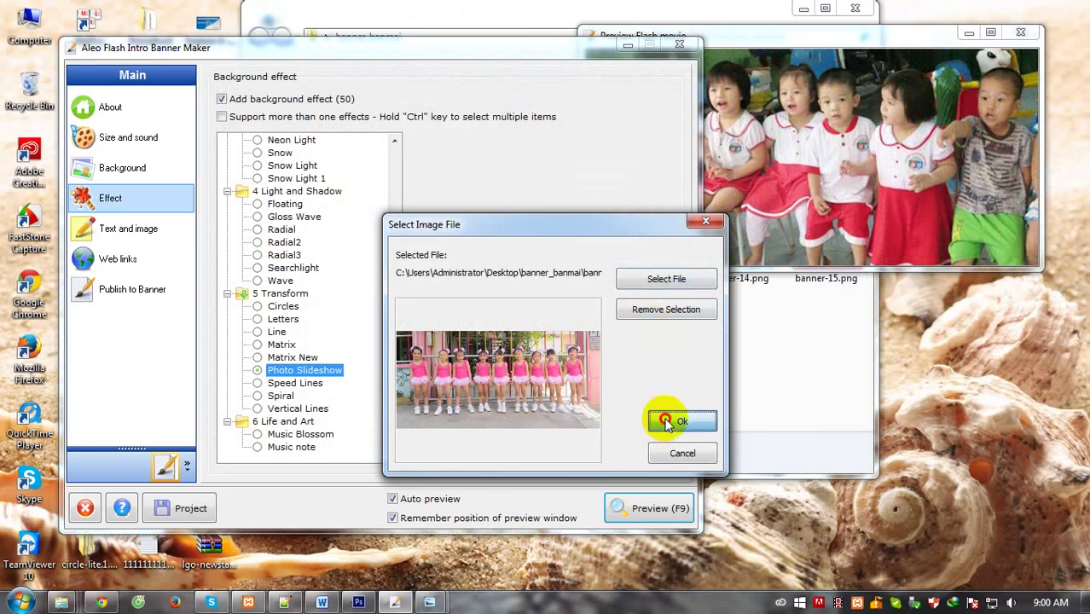
pyautogui.click(667, 421)
# Assign banner-5.png to slide 6.
pyautogui.click(555, 439)
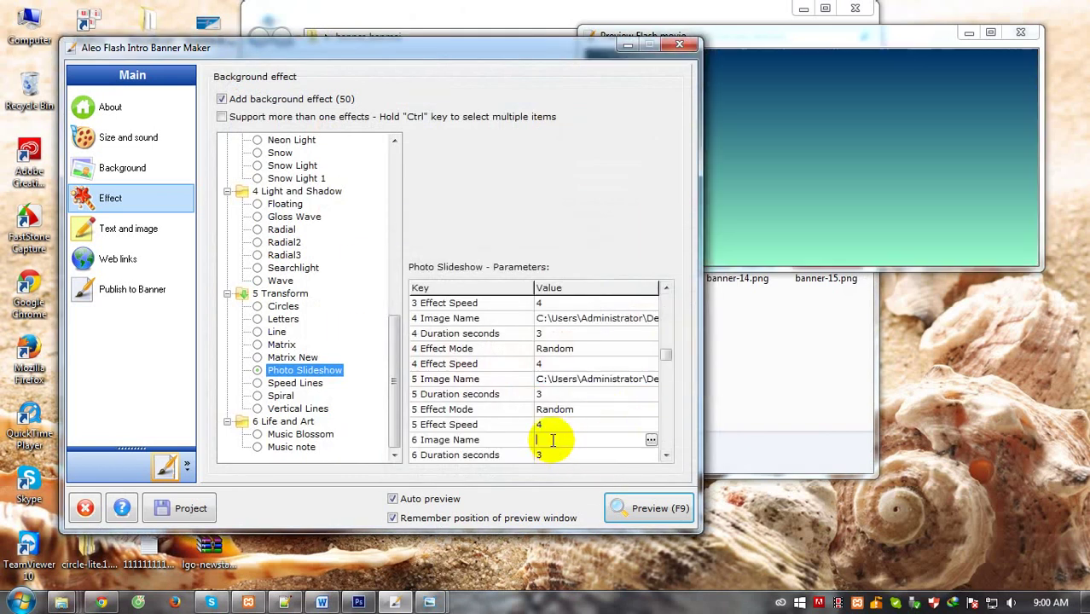
pyautogui.click(650, 440)
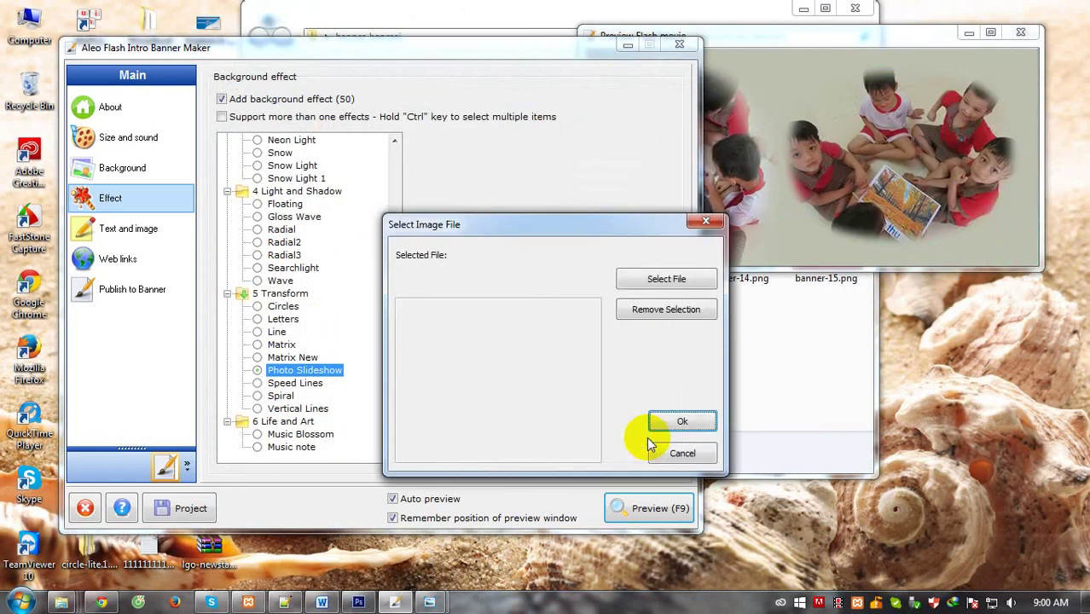
pyautogui.click(633, 285)
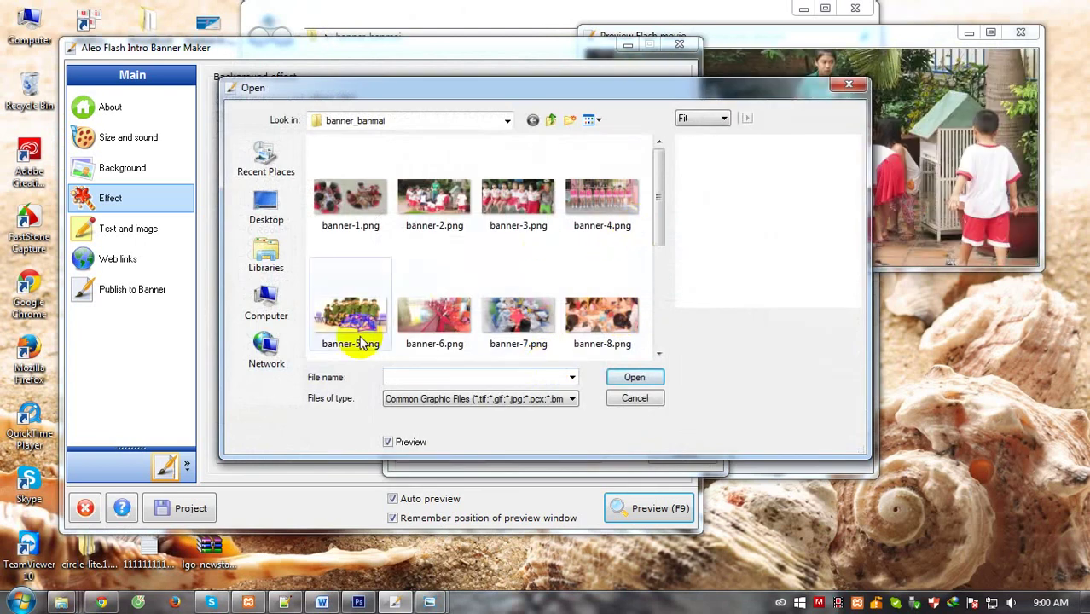
pyautogui.click(362, 341)
pyautogui.click(638, 378)
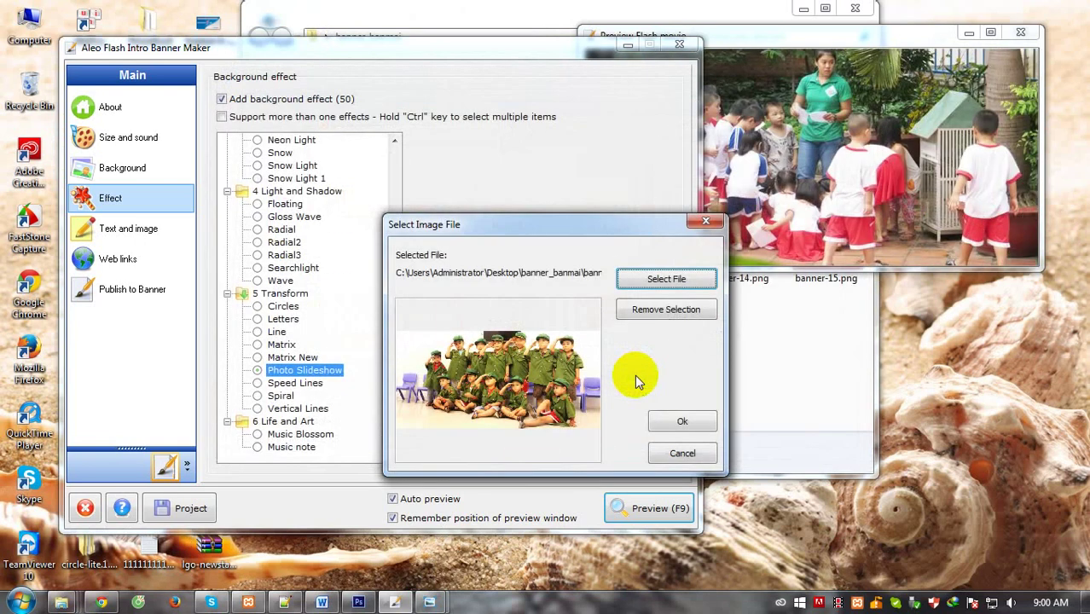
pyautogui.click(680, 421)
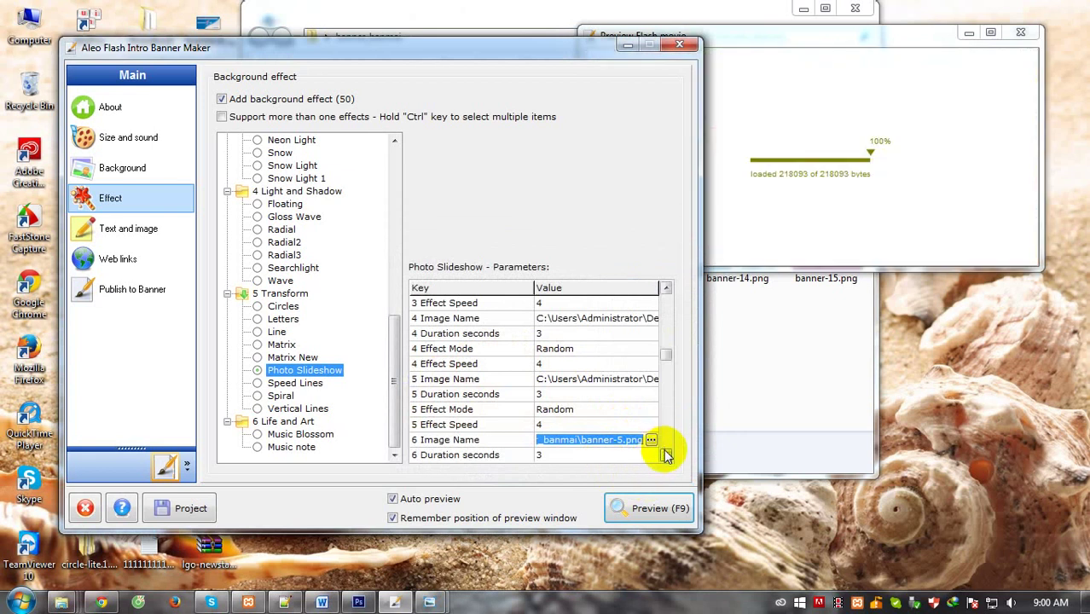
pyautogui.click(665, 455)
pyautogui.click(666, 456)
pyautogui.click(666, 455)
pyautogui.click(665, 455)
pyautogui.click(665, 456)
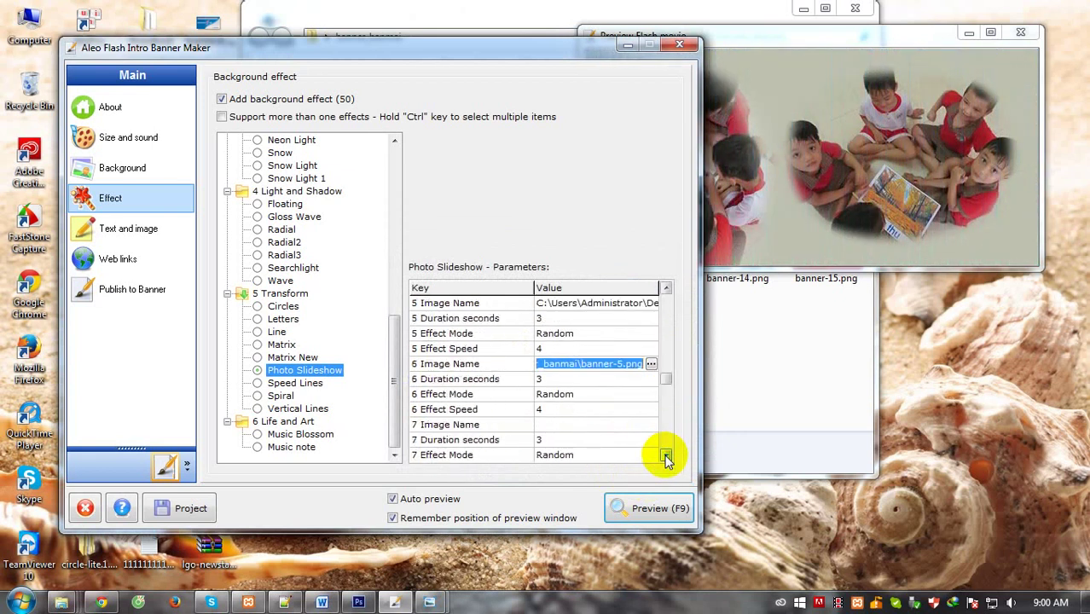
pyautogui.moveTo(665, 380); pyautogui.dragTo(667, 300)
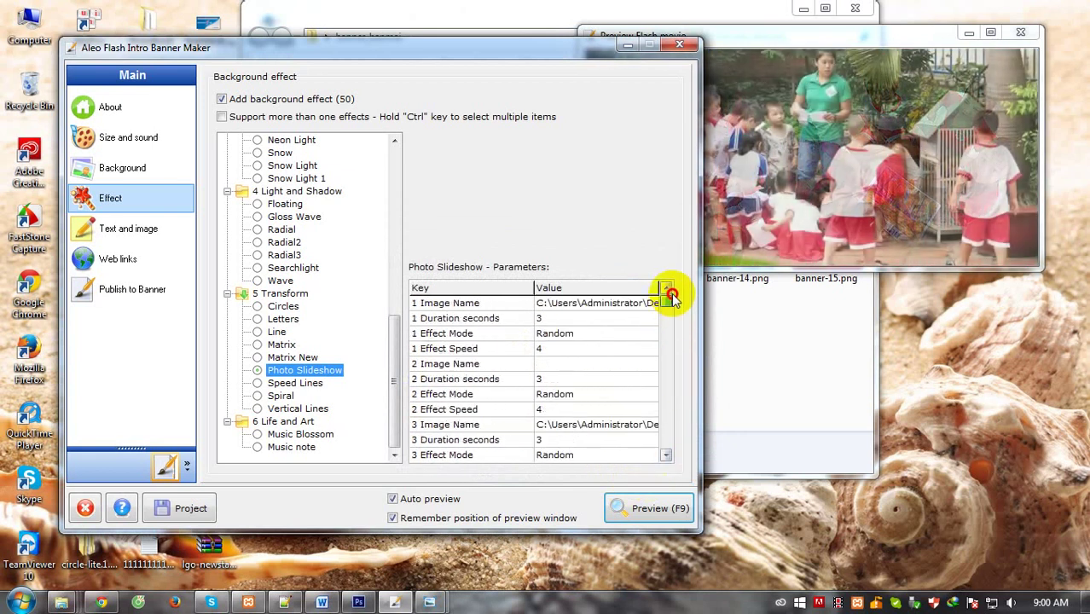
# Set slide 2's image to banner-2.png from the banner_banmai folder.
pyautogui.click(591, 304)
pyautogui.click(588, 365)
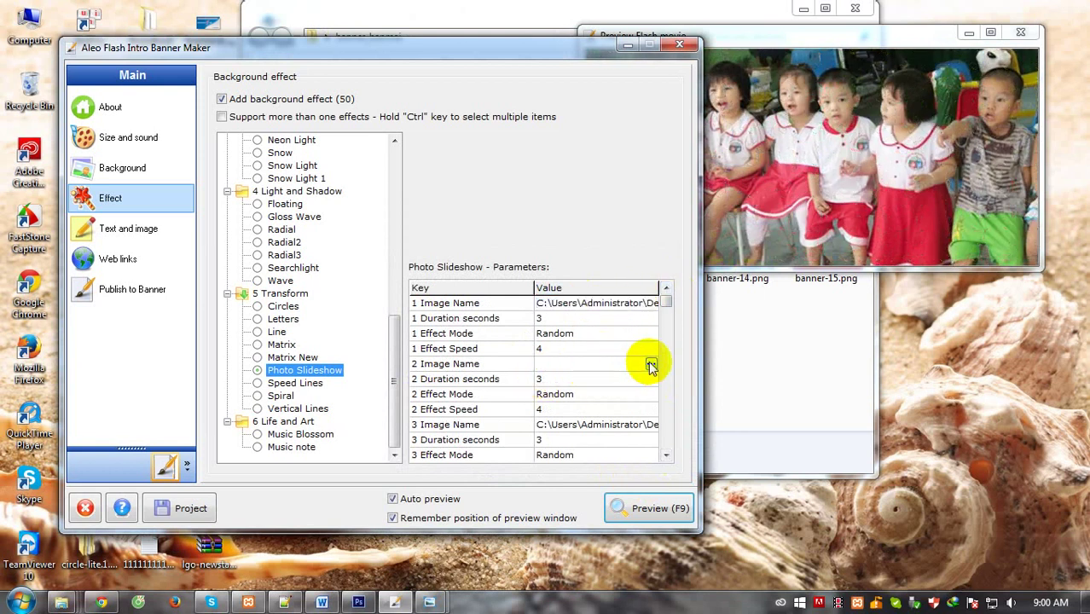
pyautogui.click(650, 365)
pyautogui.click(647, 281)
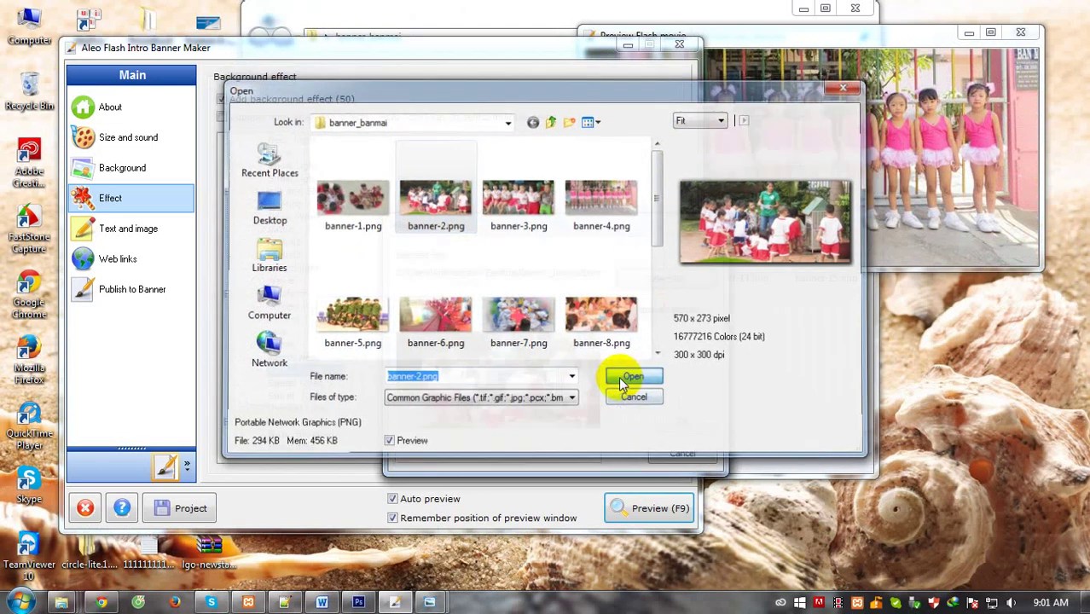
pyautogui.click(619, 376)
pyautogui.click(663, 418)
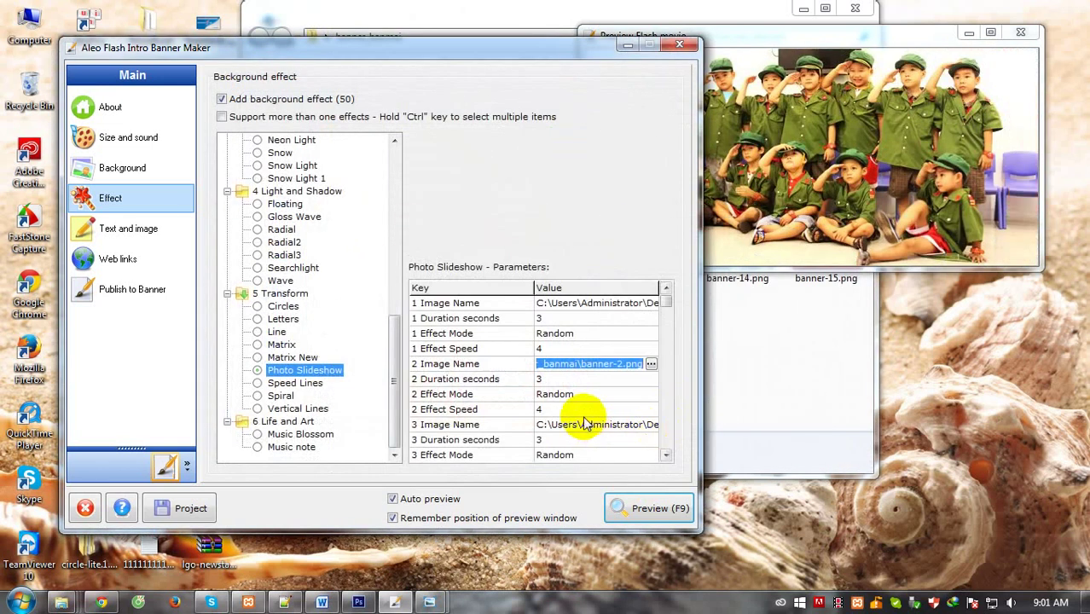
# Set slide 3's image to banner-3.png.
pyautogui.click(584, 424)
pyautogui.click(650, 423)
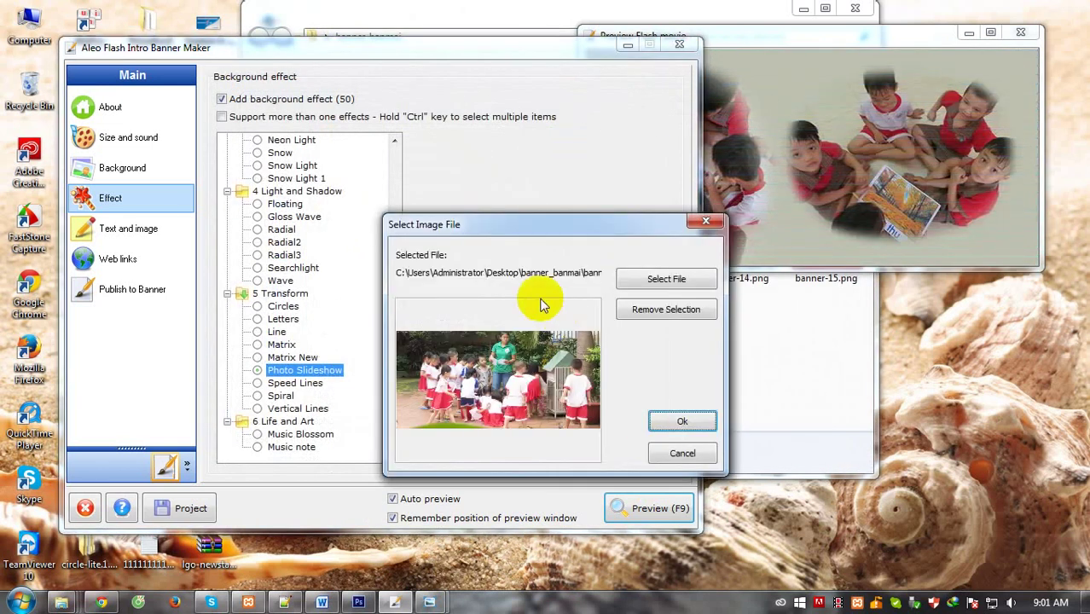
pyautogui.click(666, 279)
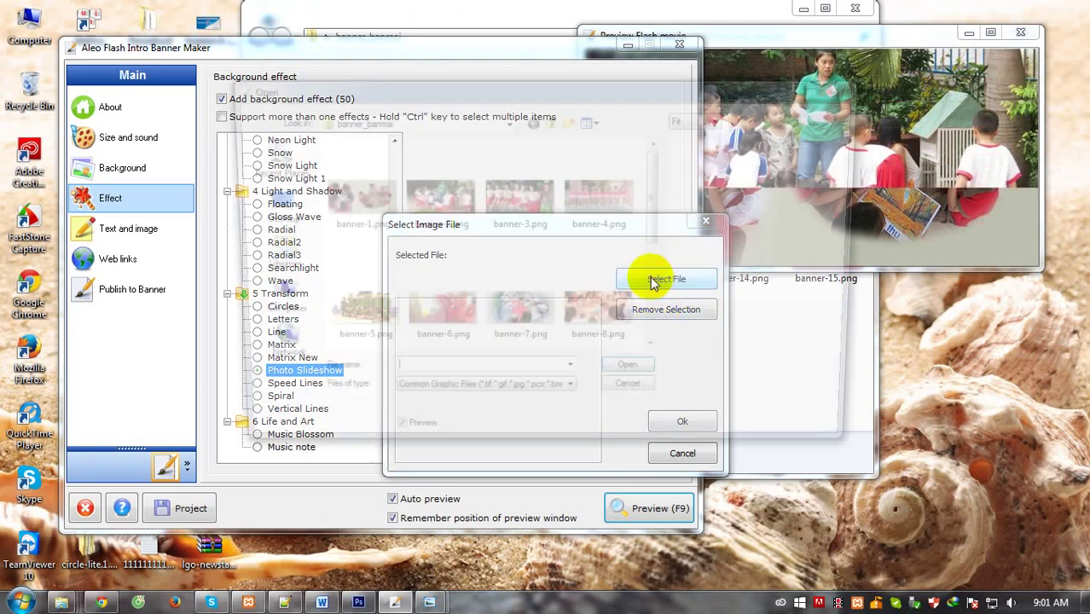
pyautogui.click(527, 198)
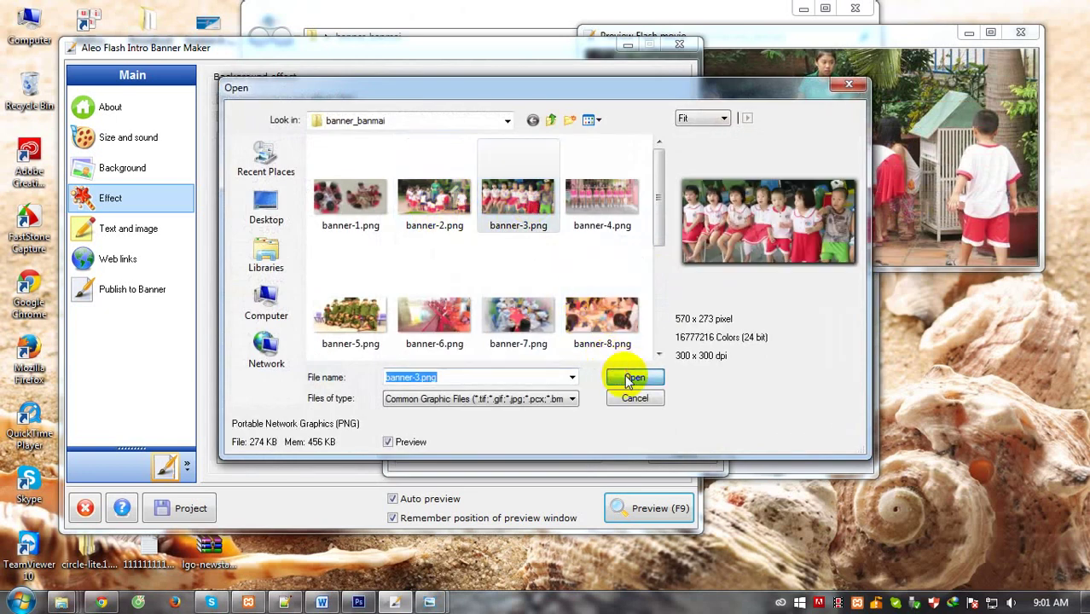
pyautogui.click(628, 378)
pyautogui.click(659, 418)
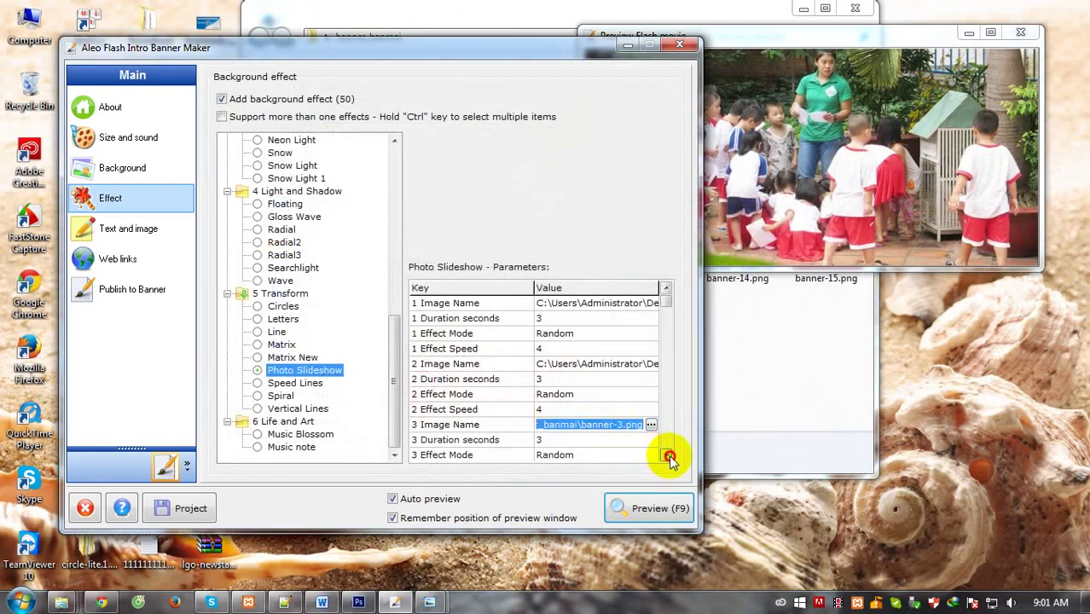
pyautogui.click(668, 456)
# Replace slide 4's image with banner-4.png.
pyautogui.click(614, 440)
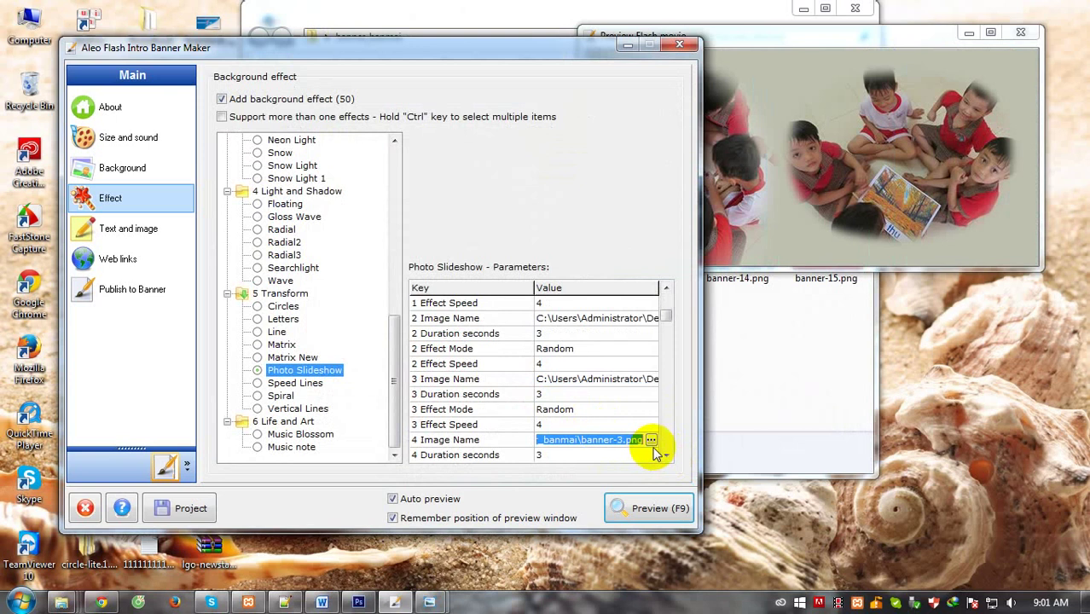
pyautogui.click(651, 440)
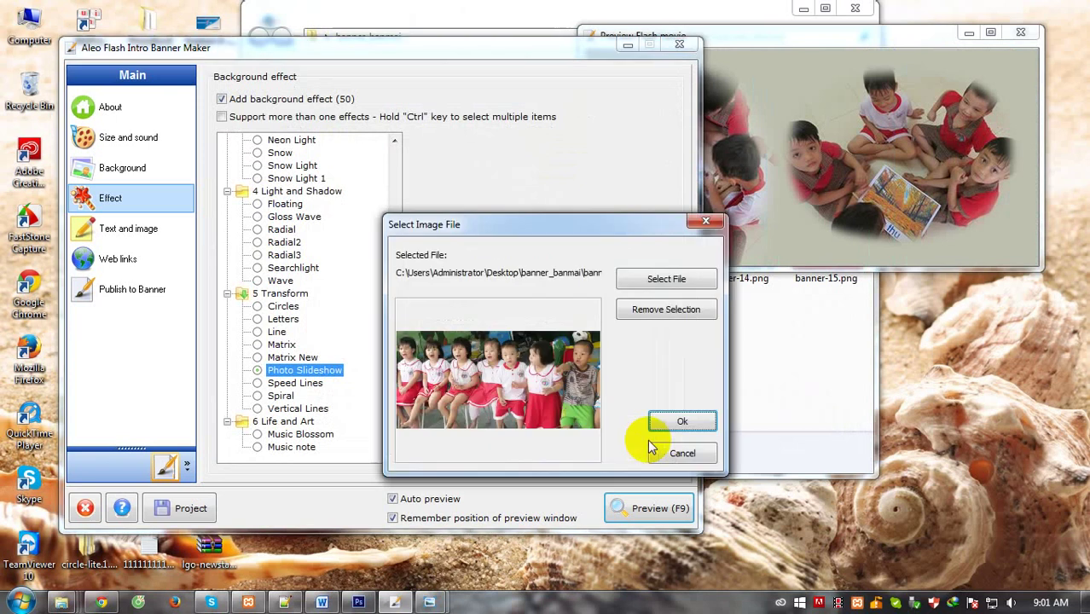
pyautogui.click(660, 309)
pyautogui.click(664, 279)
pyautogui.click(600, 224)
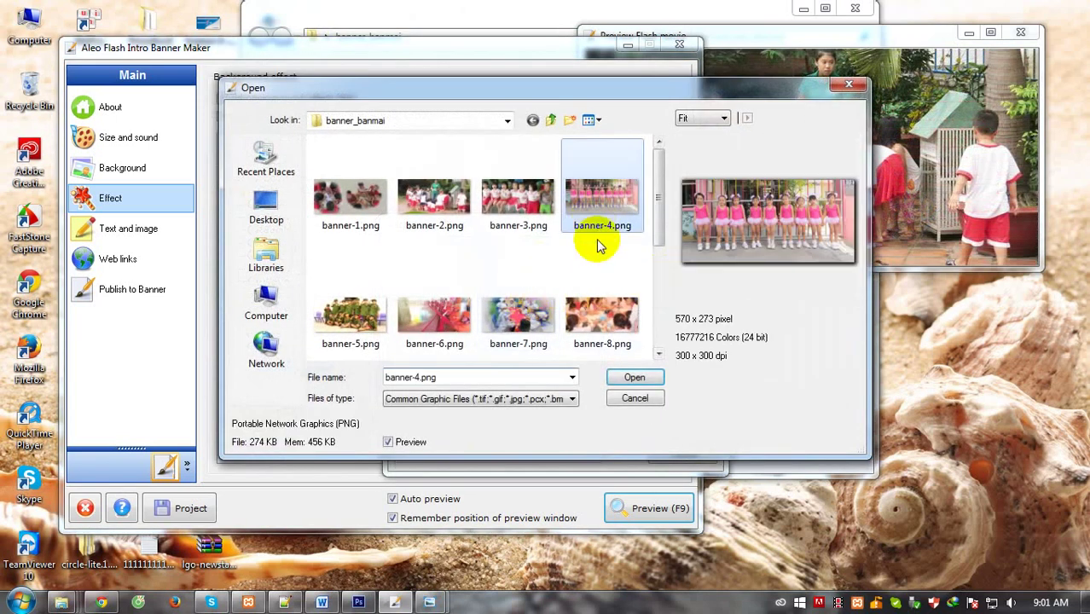
pyautogui.click(621, 377)
pyautogui.click(663, 418)
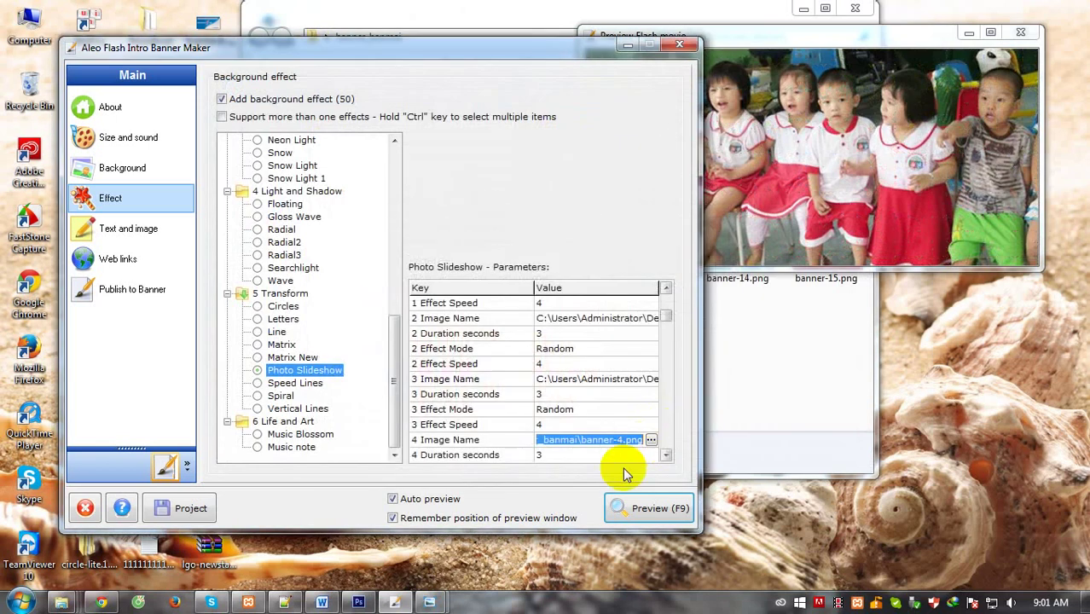
pyautogui.scroll(-2, 667, 456)
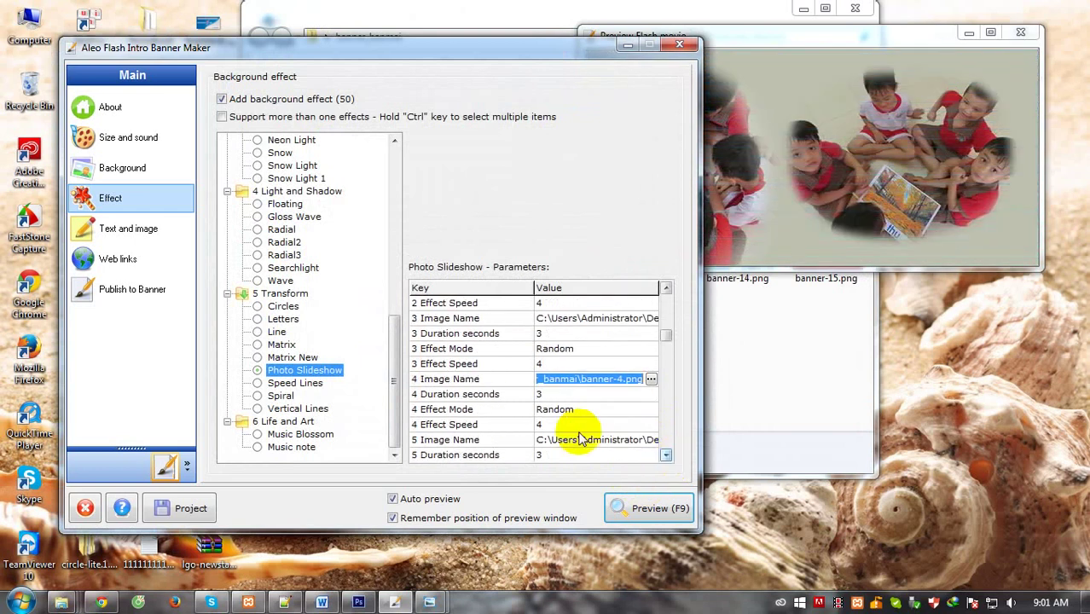
pyautogui.click(578, 427)
# Set slide 5's image to banner-5.png.
pyautogui.click(580, 441)
pyautogui.click(650, 441)
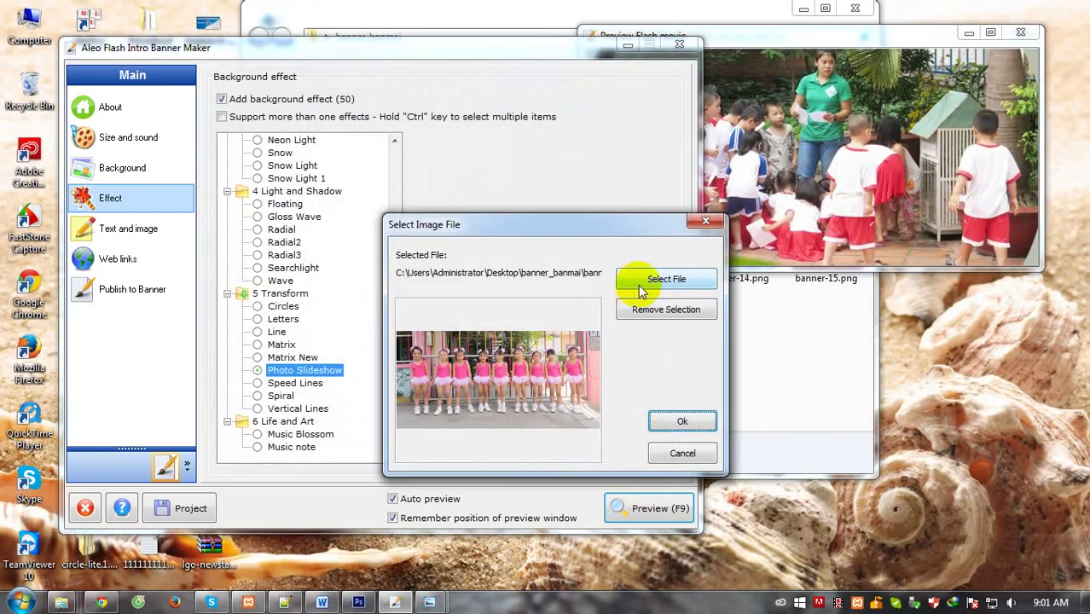
pyautogui.click(648, 280)
pyautogui.click(363, 319)
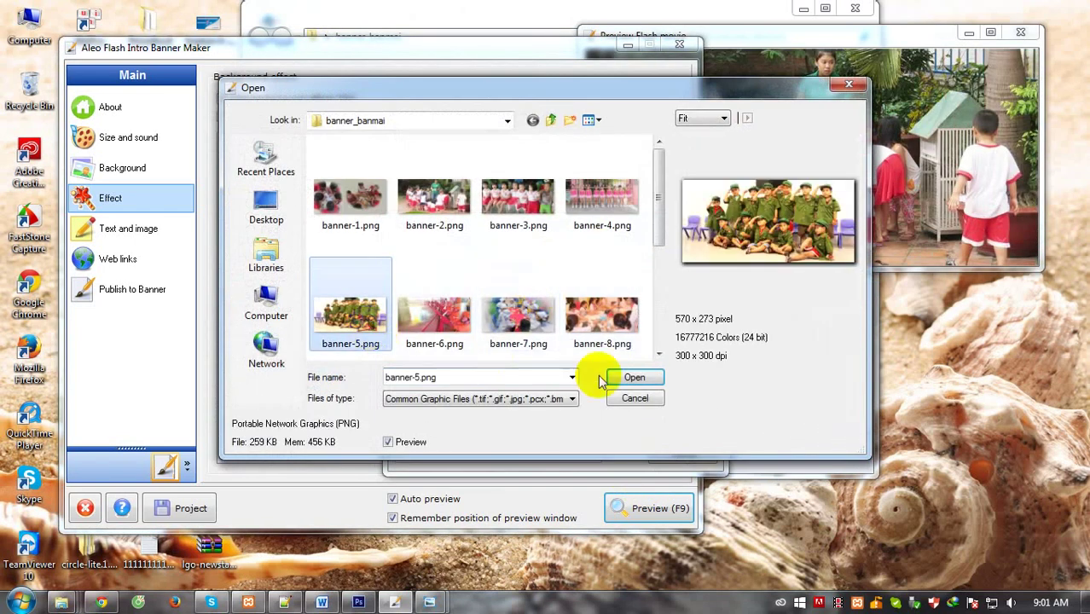
pyautogui.click(634, 377)
pyautogui.click(674, 416)
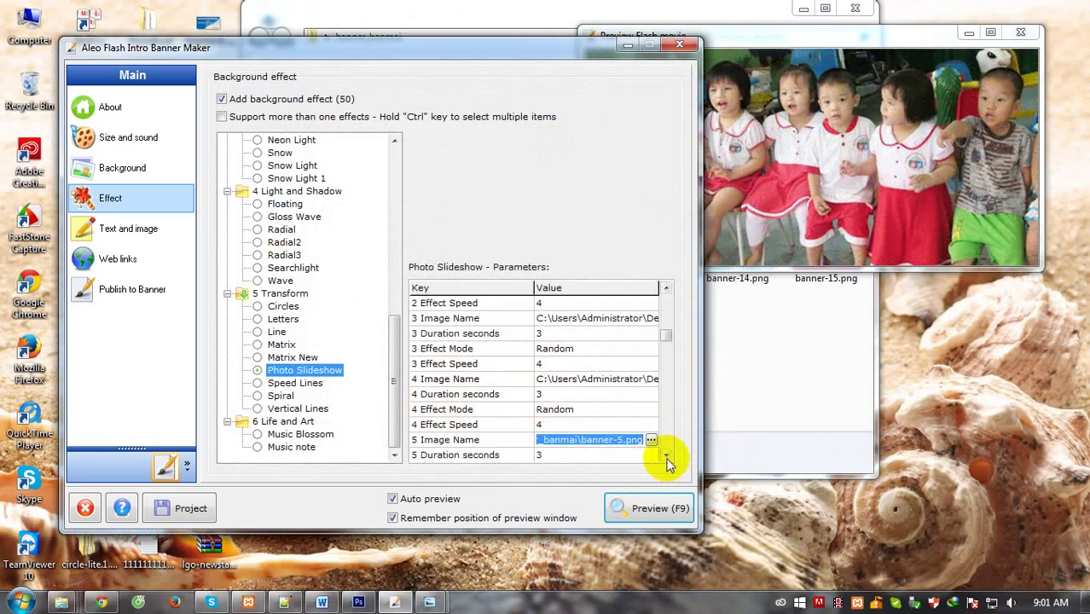
pyautogui.click(666, 457)
# Replace slide 6's image with banner-6.png.
pyautogui.click(666, 456)
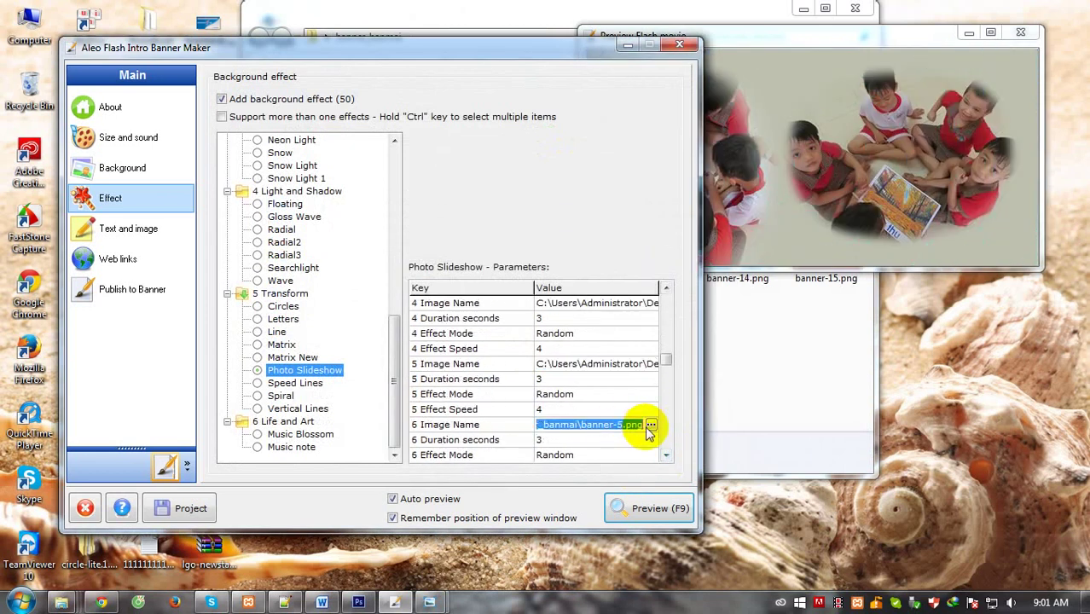
pyautogui.click(650, 424)
pyautogui.click(631, 310)
pyautogui.click(633, 278)
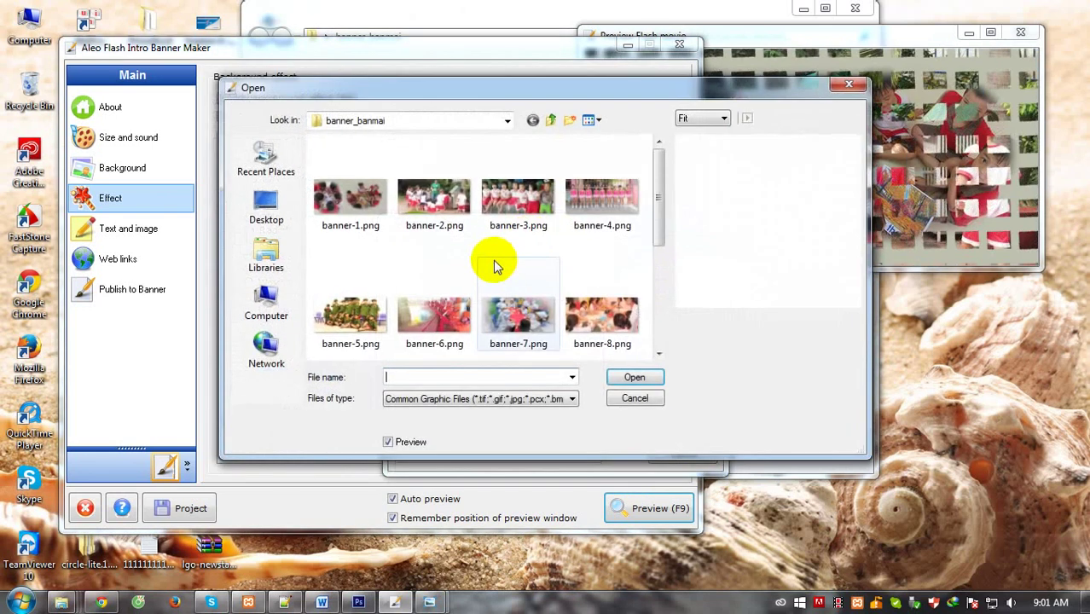
pyautogui.click(349, 320)
pyautogui.click(434, 322)
pyautogui.click(635, 377)
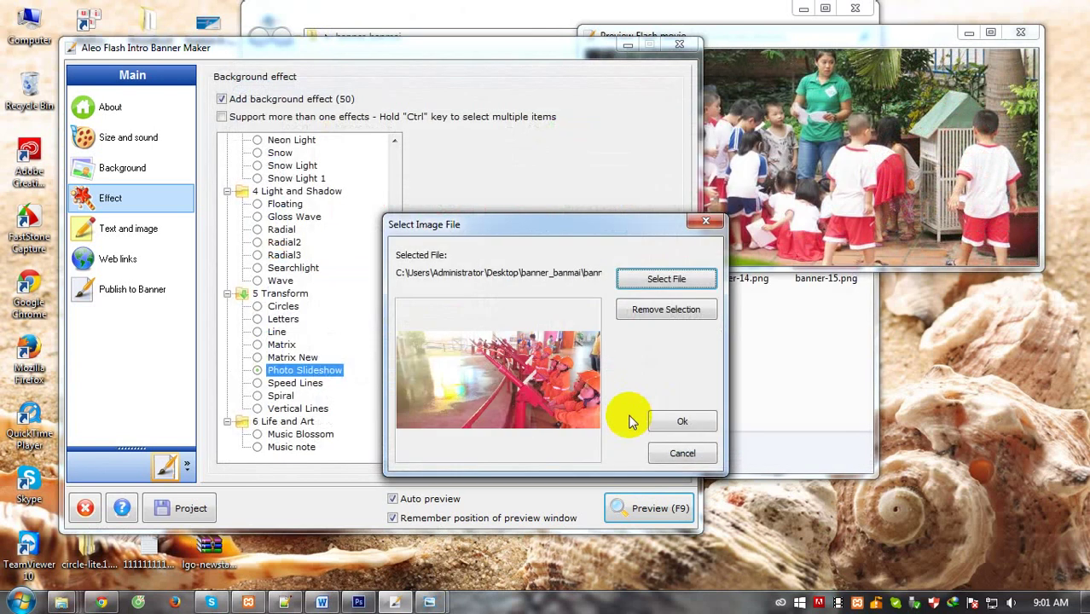
pyautogui.click(673, 418)
pyautogui.click(667, 456)
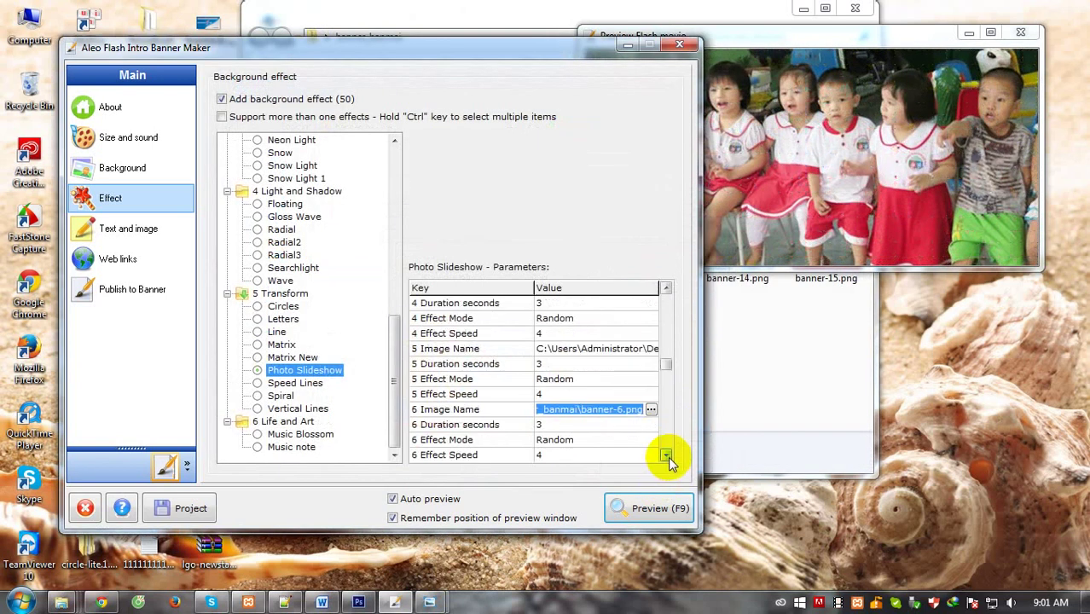
# Set slide 7's image to banner-7.png.
pyautogui.click(604, 424)
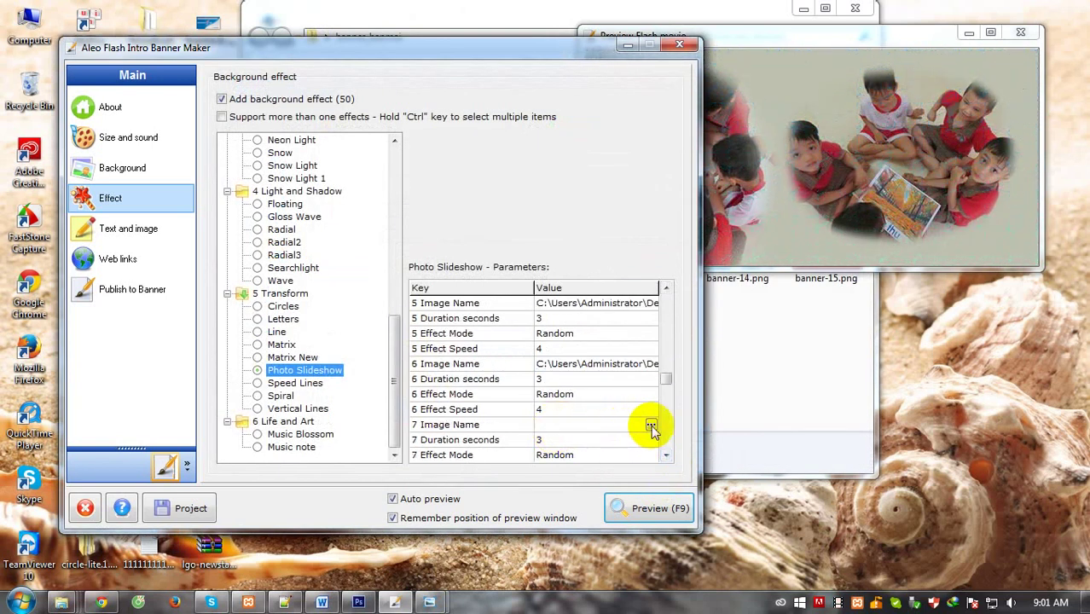
pyautogui.click(651, 426)
pyautogui.click(665, 279)
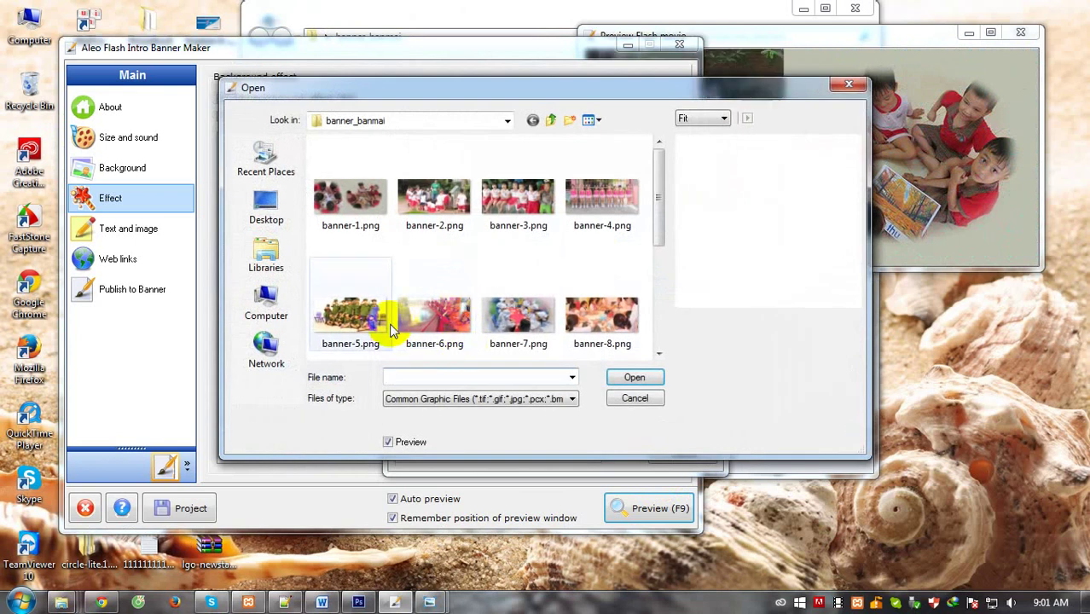
pyautogui.click(435, 314)
pyautogui.click(518, 314)
pyautogui.click(630, 377)
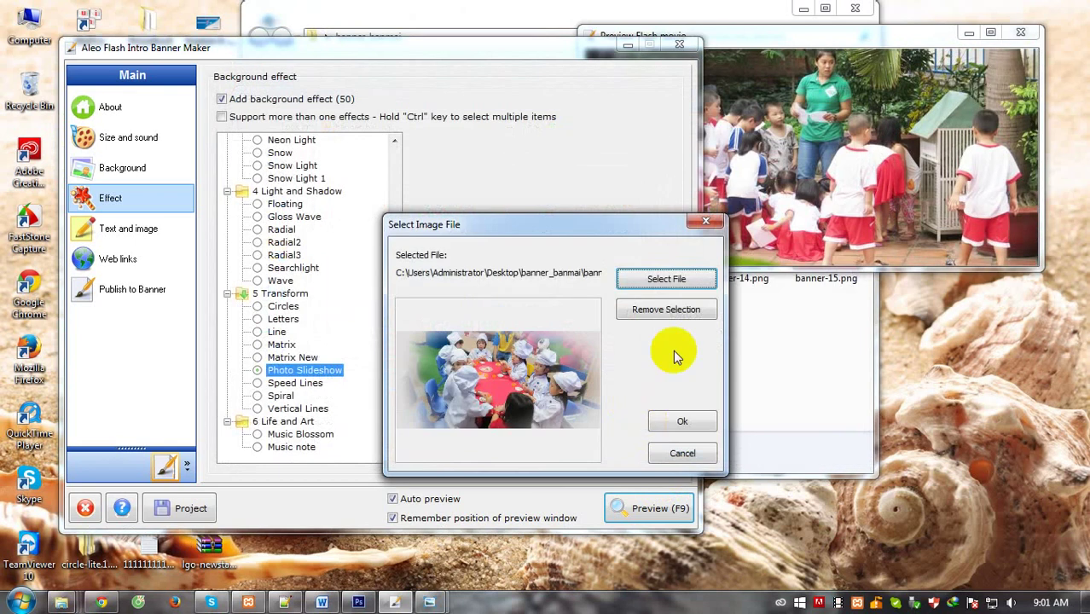
pyautogui.click(673, 416)
pyautogui.click(667, 455)
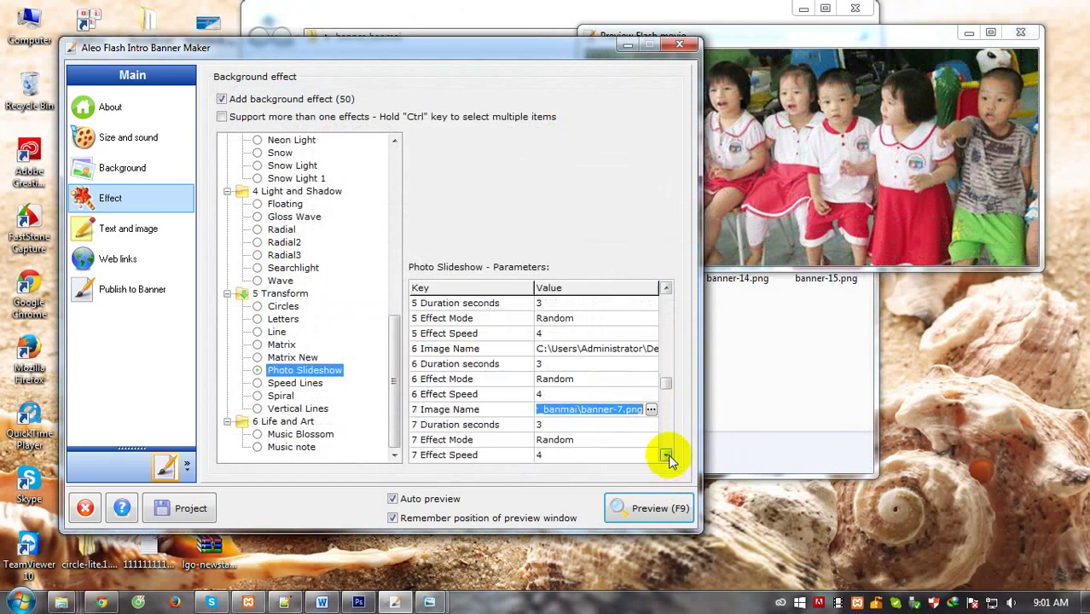
pyautogui.click(667, 455)
# Set slide 8's image to banner-8.png.
pyautogui.click(597, 423)
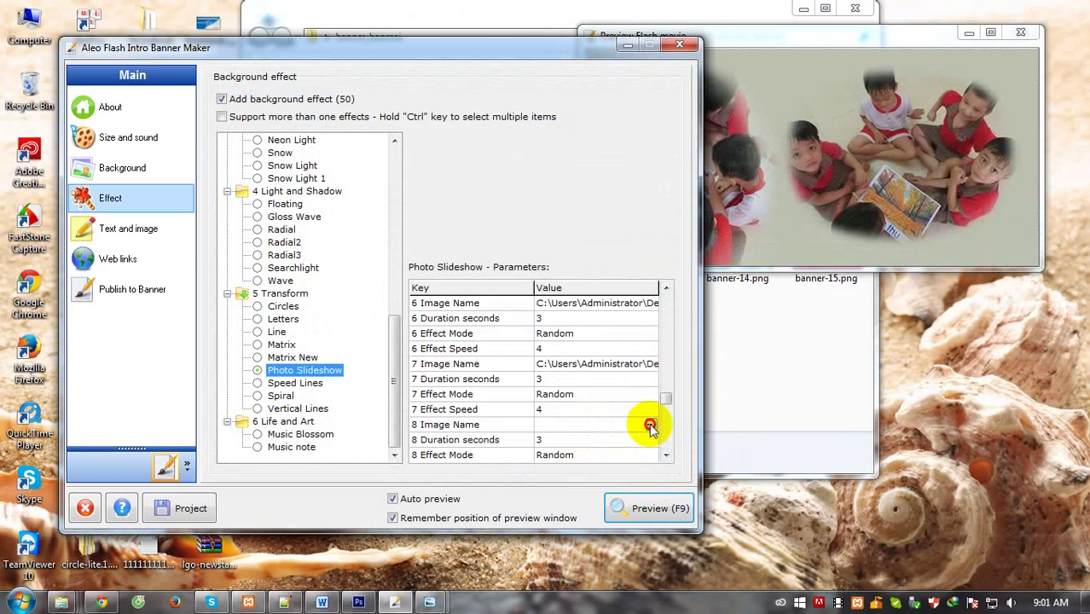
pyautogui.click(651, 424)
pyautogui.click(666, 279)
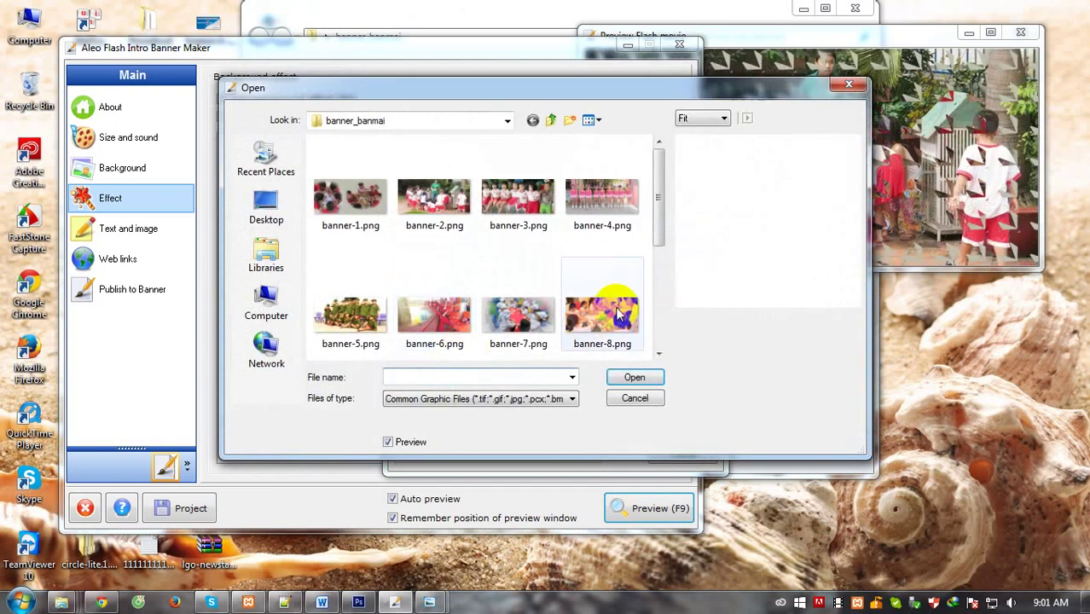
pyautogui.click(602, 320)
pyautogui.click(634, 379)
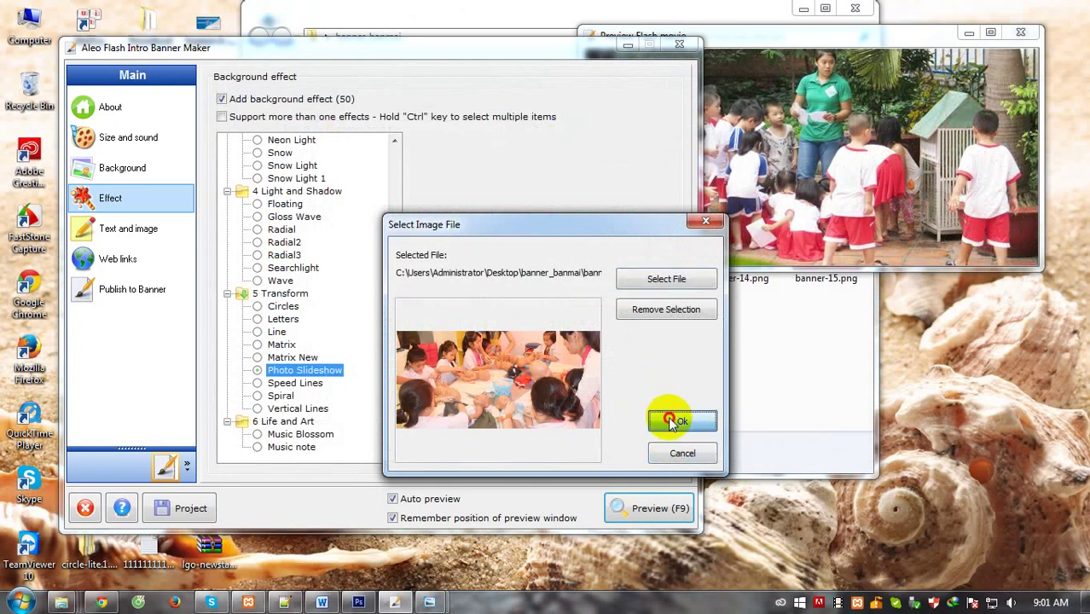
pyautogui.click(673, 424)
pyautogui.click(665, 453)
pyautogui.click(665, 454)
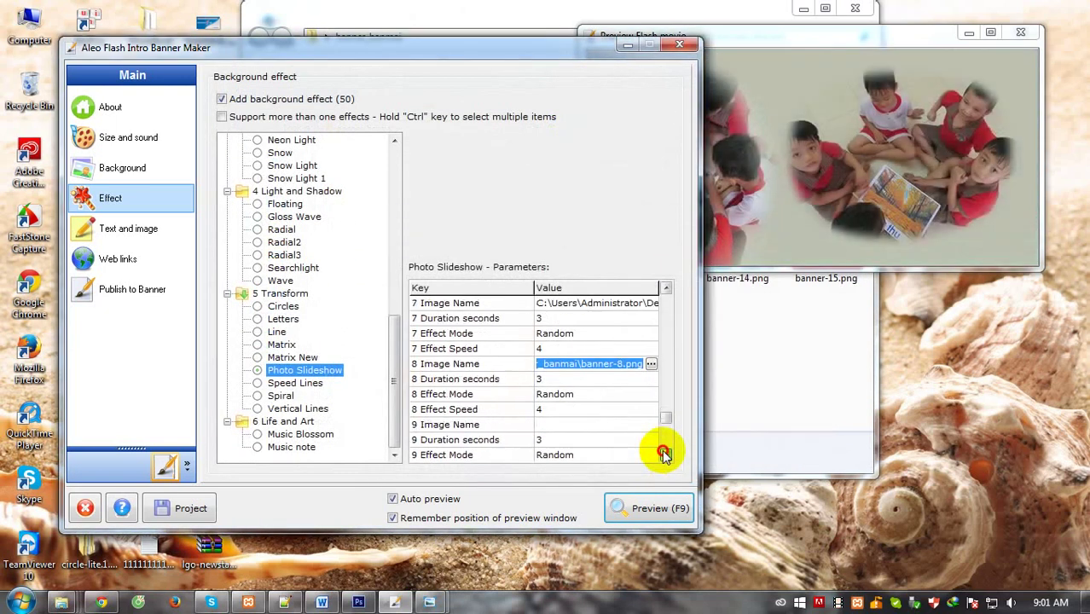
# Set slide 9's image to banner-9.png.
pyautogui.click(565, 424)
pyautogui.click(651, 425)
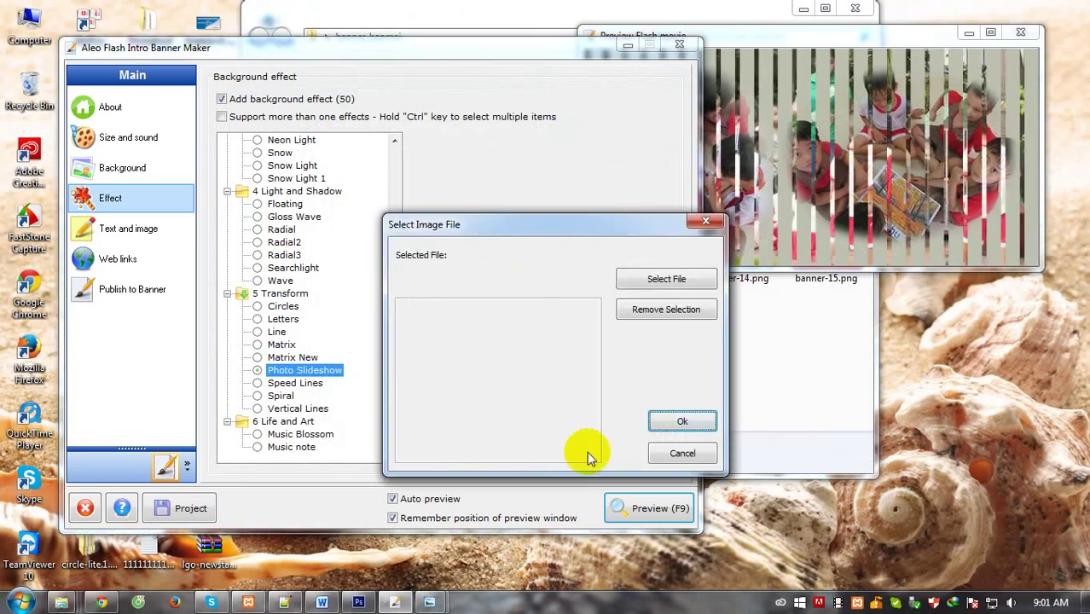
pyautogui.click(646, 283)
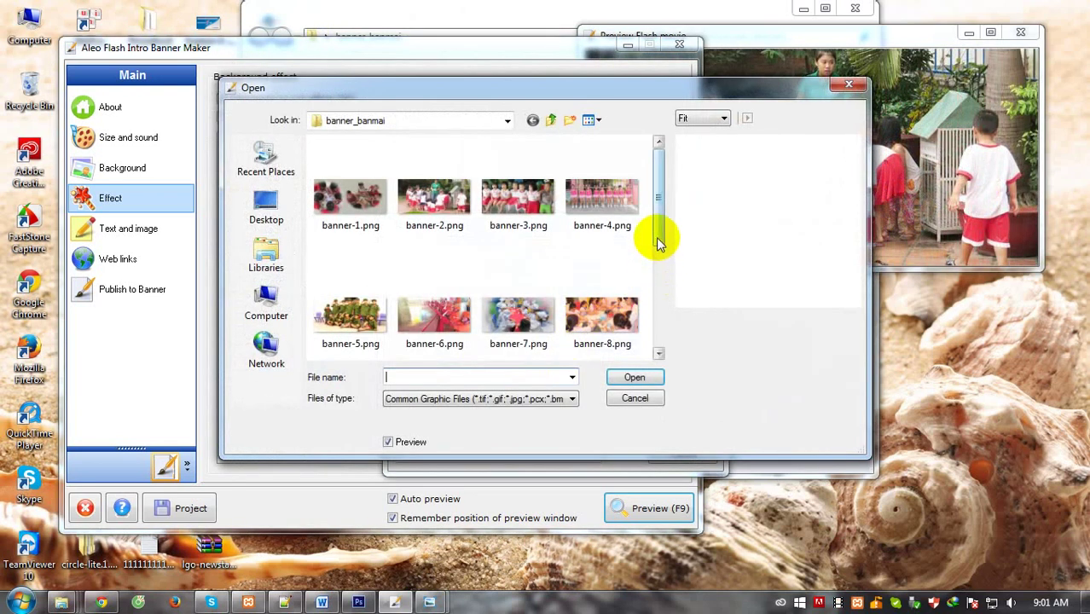
pyautogui.moveTo(654, 237); pyautogui.dragTo(657, 311)
pyautogui.click(349, 250)
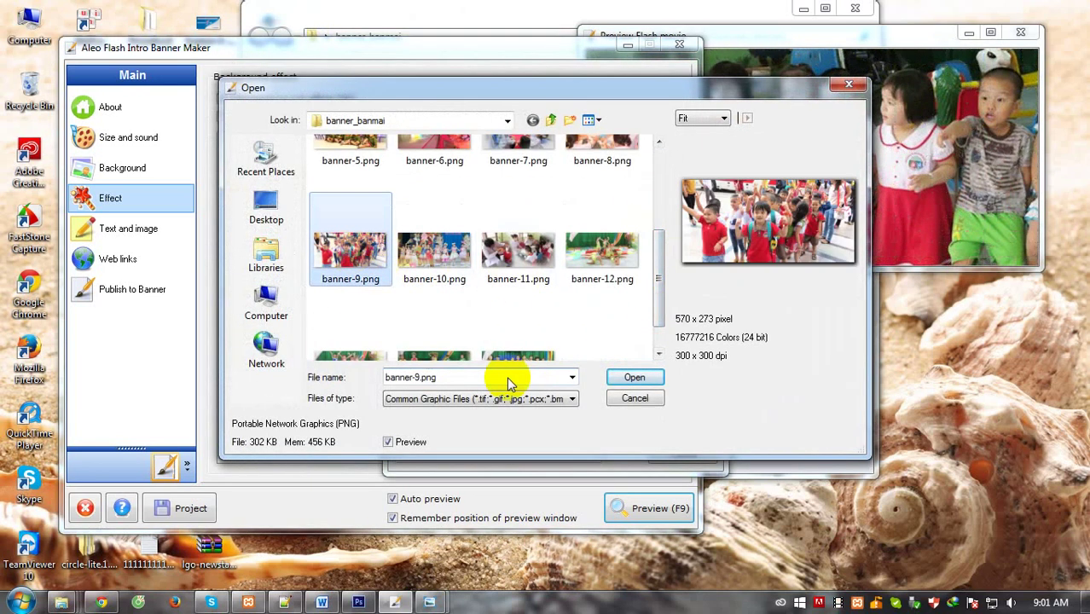
pyautogui.click(632, 376)
pyautogui.click(681, 421)
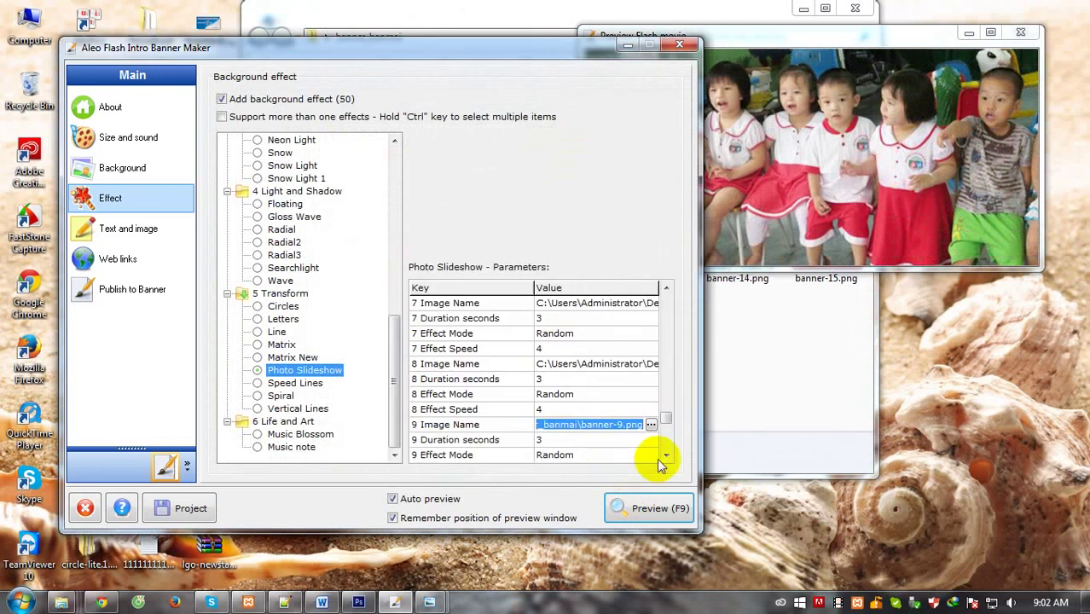
pyautogui.scroll(-2, 660, 452)
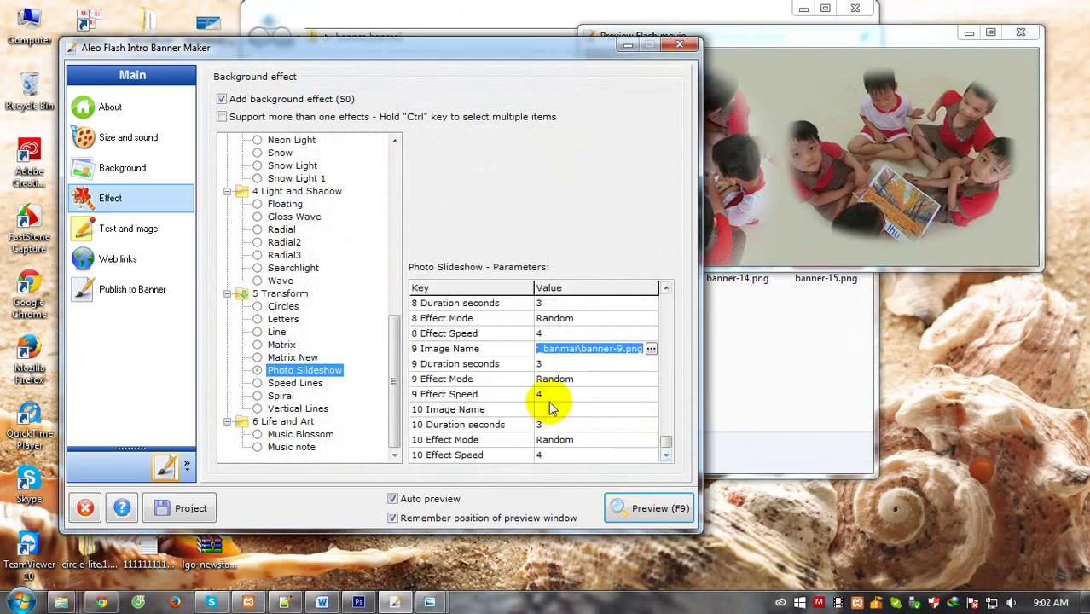
# Set slide 10's image to banner-10.png and refresh the slideshow preview.
pyautogui.click(650, 410)
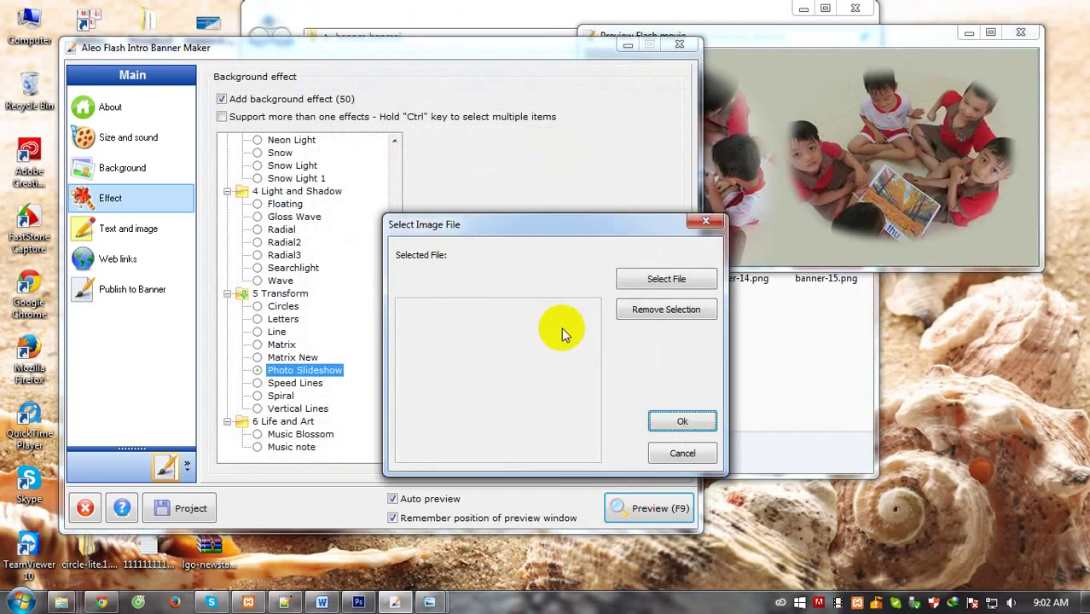
pyautogui.click(631, 278)
pyautogui.moveTo(657, 224); pyautogui.dragTo(665, 293)
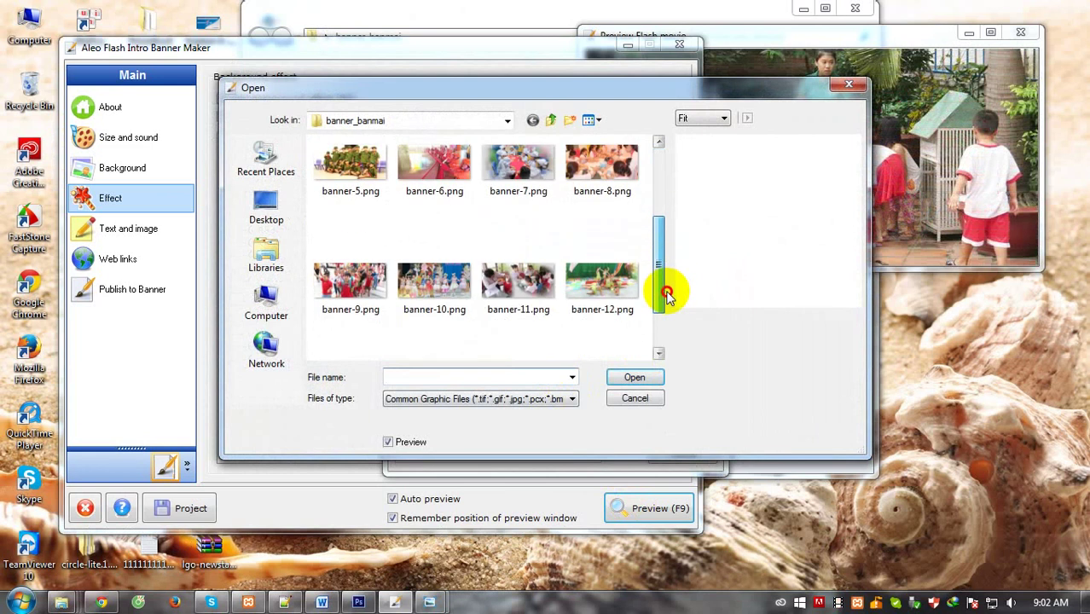
pyautogui.click(410, 290)
pyautogui.click(633, 377)
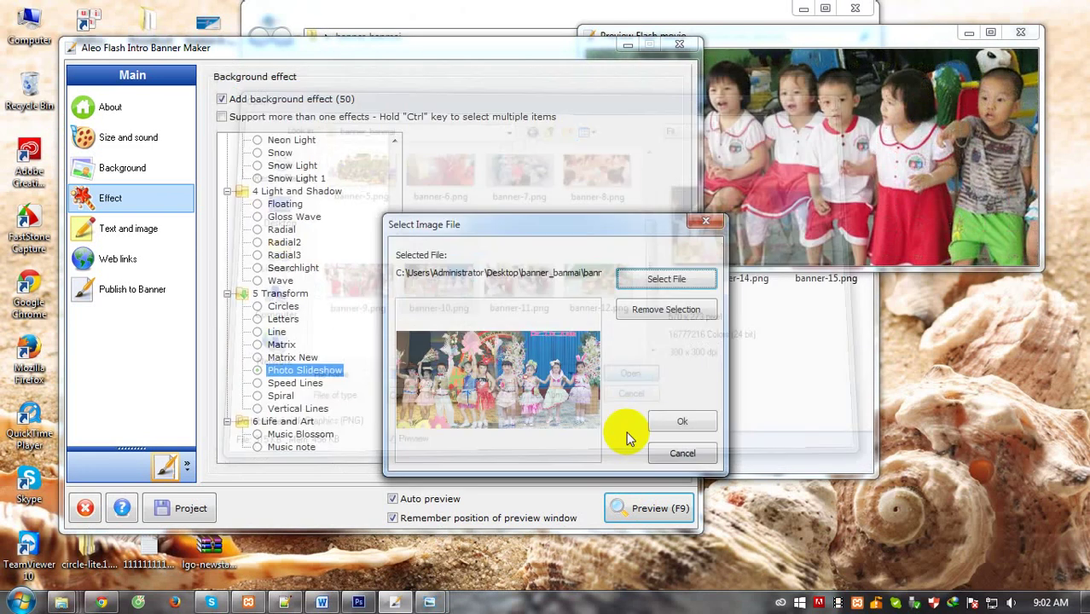
pyautogui.click(670, 418)
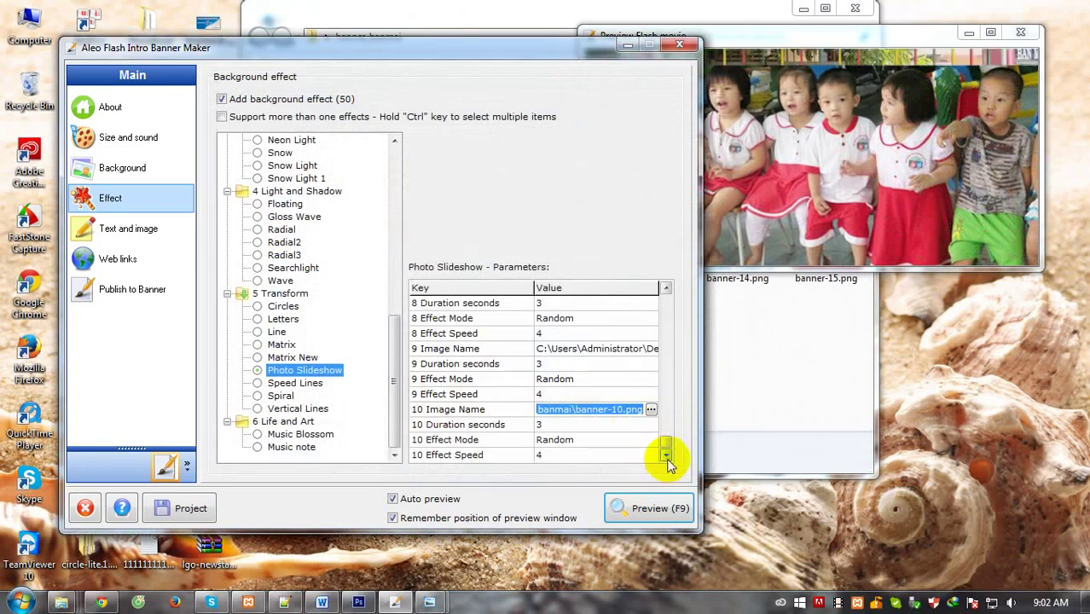
pyautogui.click(629, 507)
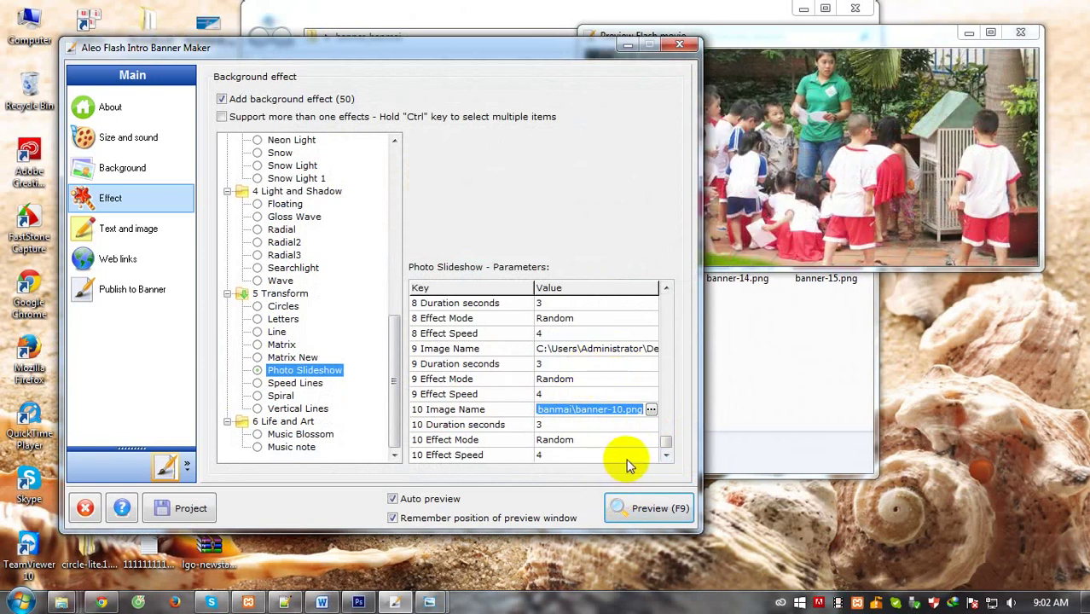
# Place the Banner Maker window and the Flash preview window side by side, preview in front.
pyautogui.moveTo(666, 441); pyautogui.dragTo(677, 297)
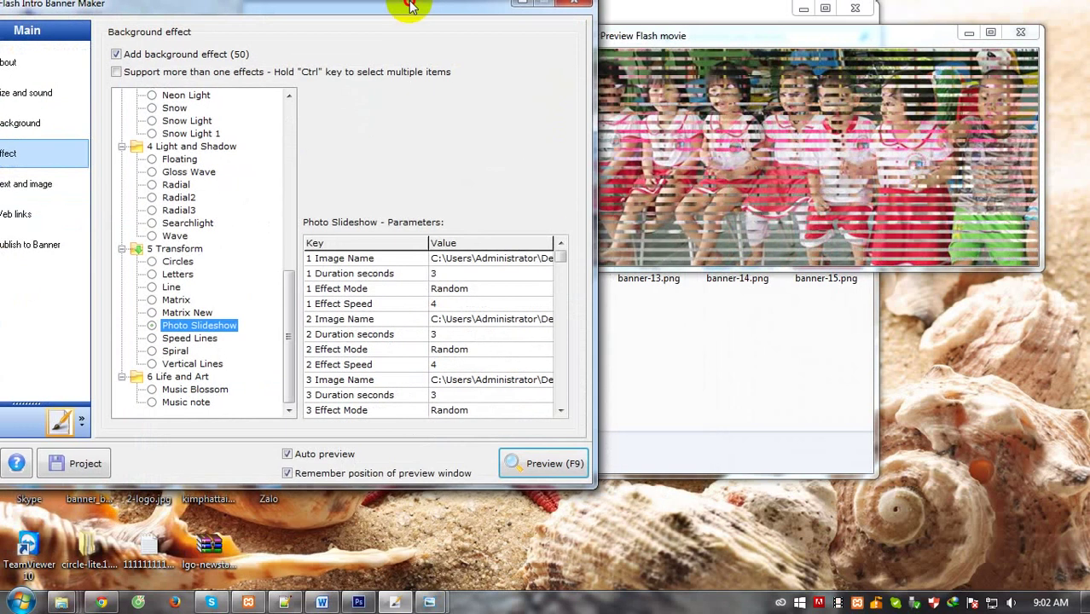
pyautogui.moveTo(570, 72); pyautogui.dragTo(448, 78)
pyautogui.moveTo(705, 53); pyautogui.dragTo(735, 65)
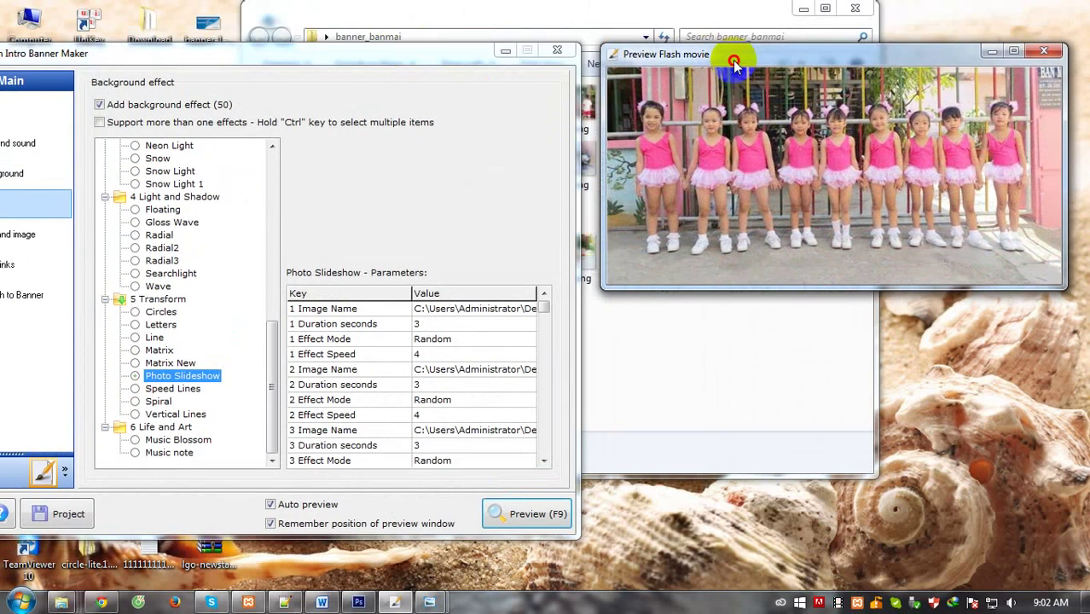
pyautogui.moveTo(501, 56); pyautogui.dragTo(603, 29)
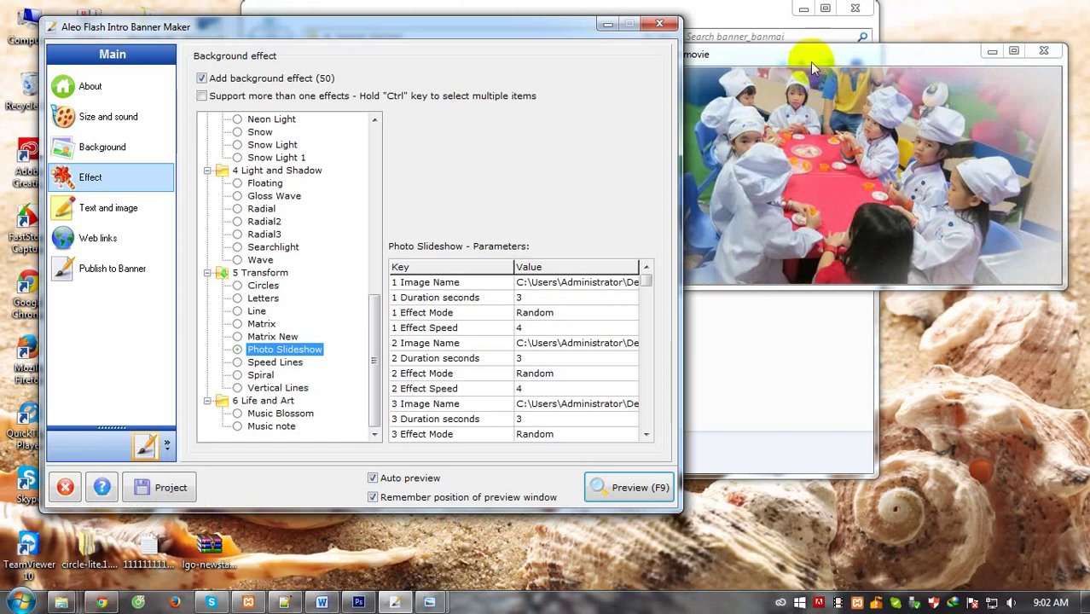
pyautogui.click(767, 51)
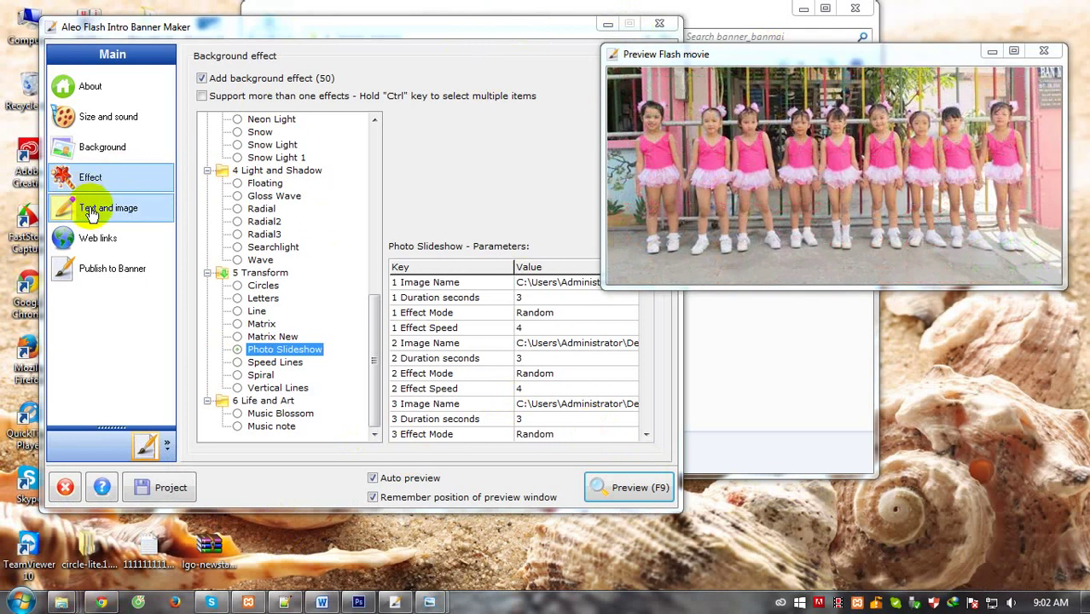
# Enable 'Open web page when user clicks on Flash movie' in the Web links settings.
pyautogui.click(91, 212)
pyautogui.click(94, 239)
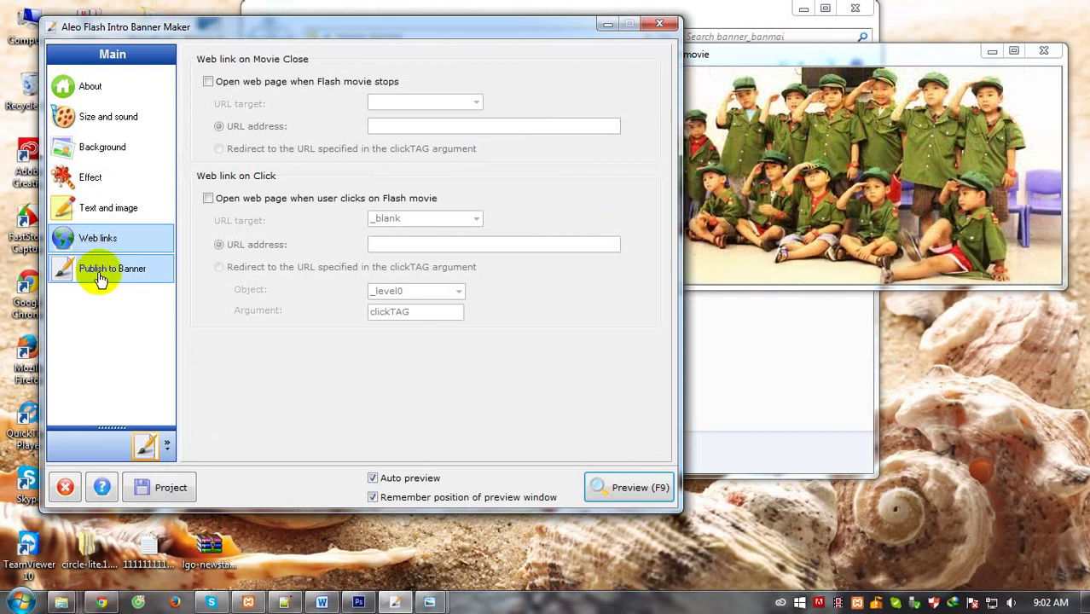
pyautogui.click(207, 198)
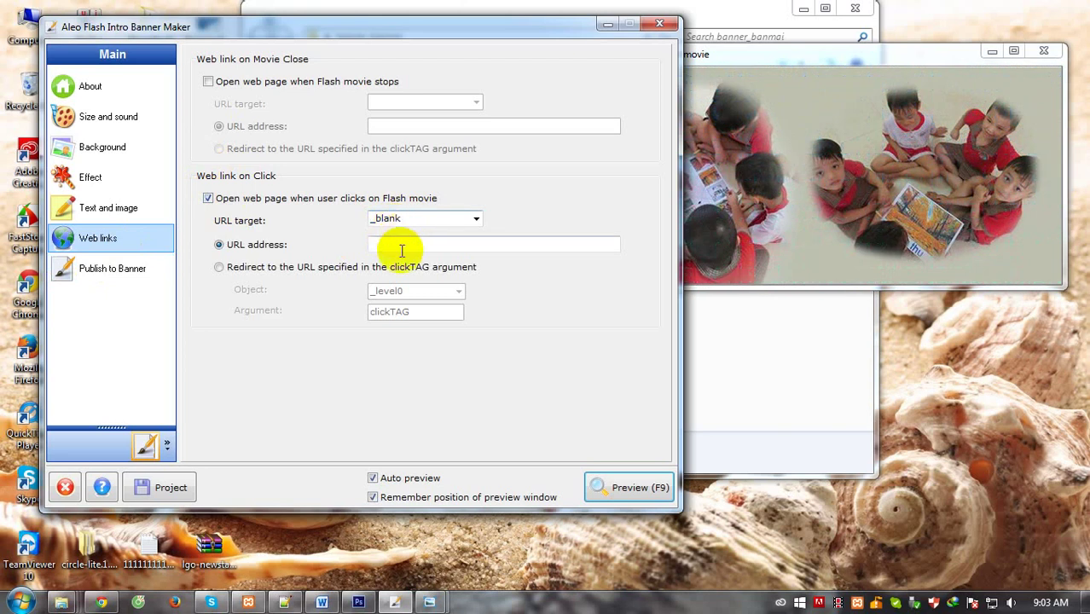
pyautogui.click(392, 245)
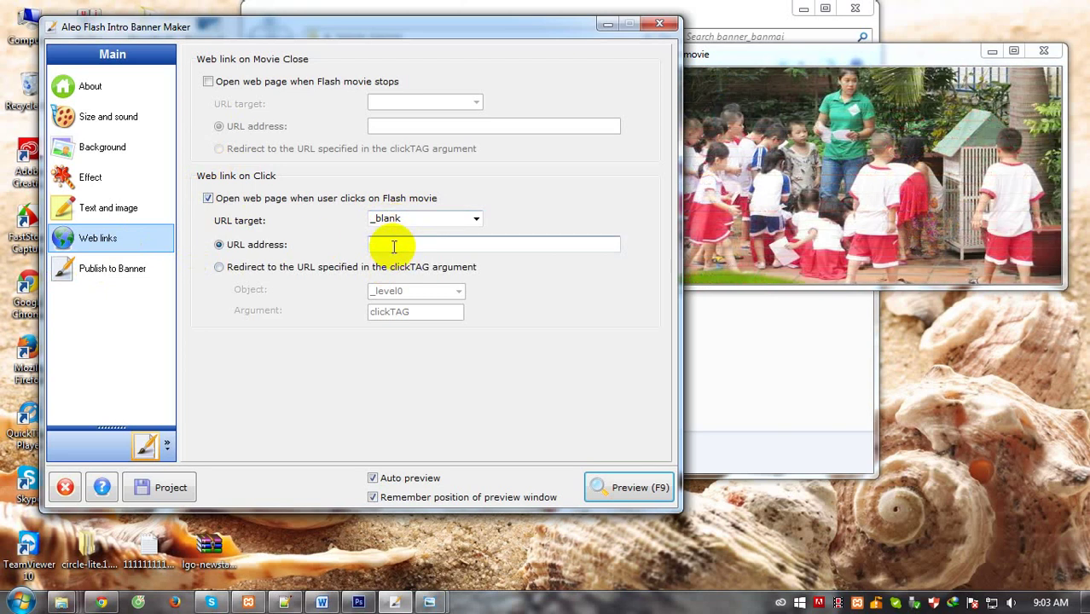
pyautogui.click(101, 602)
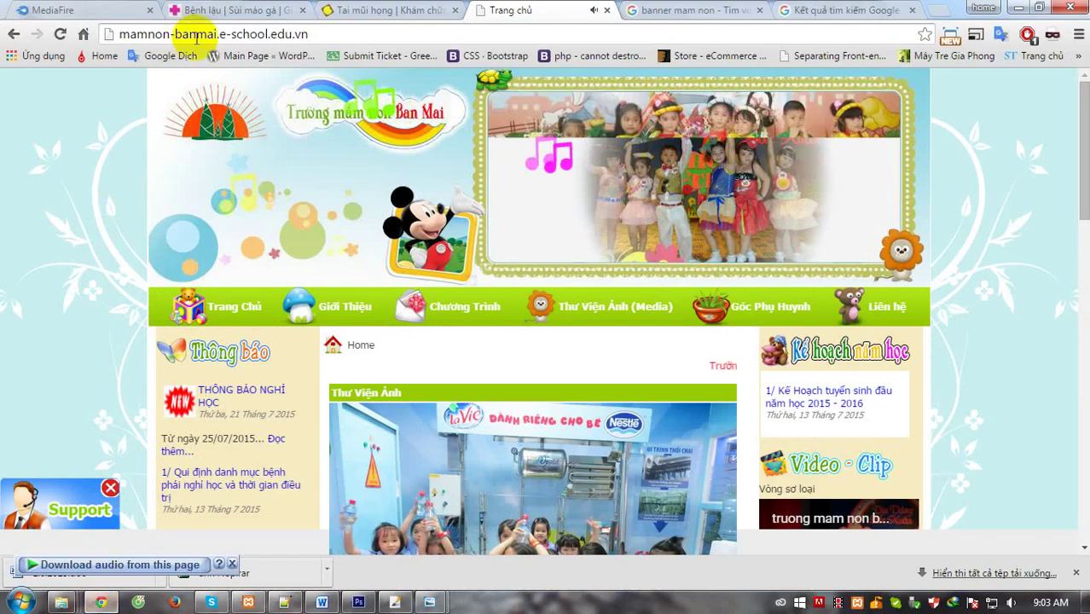
pyautogui.click(119, 32)
pyautogui.press('super+d')
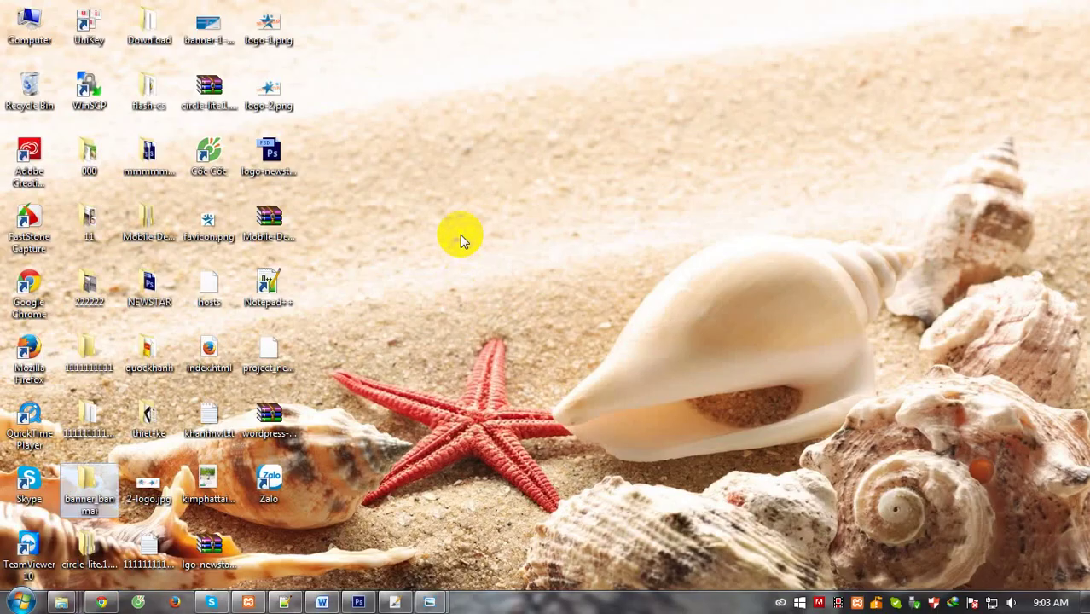
pyautogui.click(101, 602)
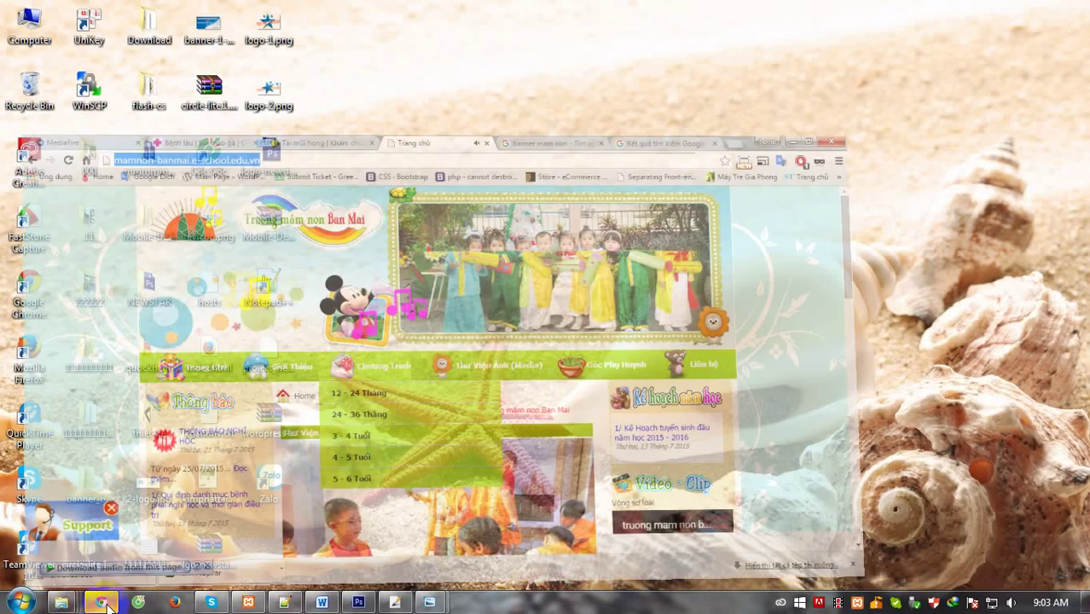
pyautogui.click(394, 603)
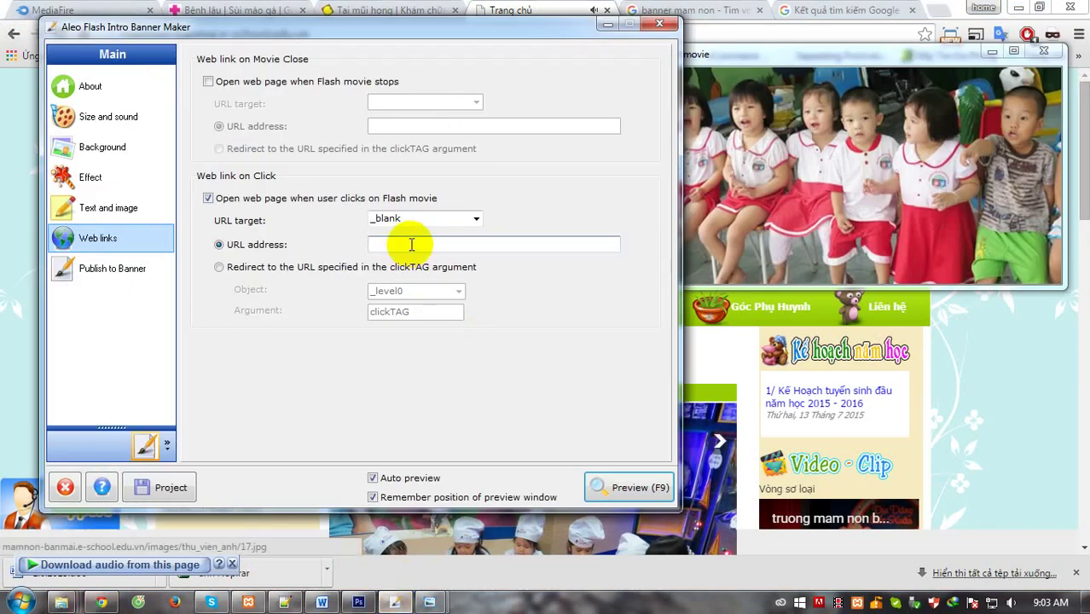
pyautogui.write('http://mamnon-banmai.e-school.edu.vn/')
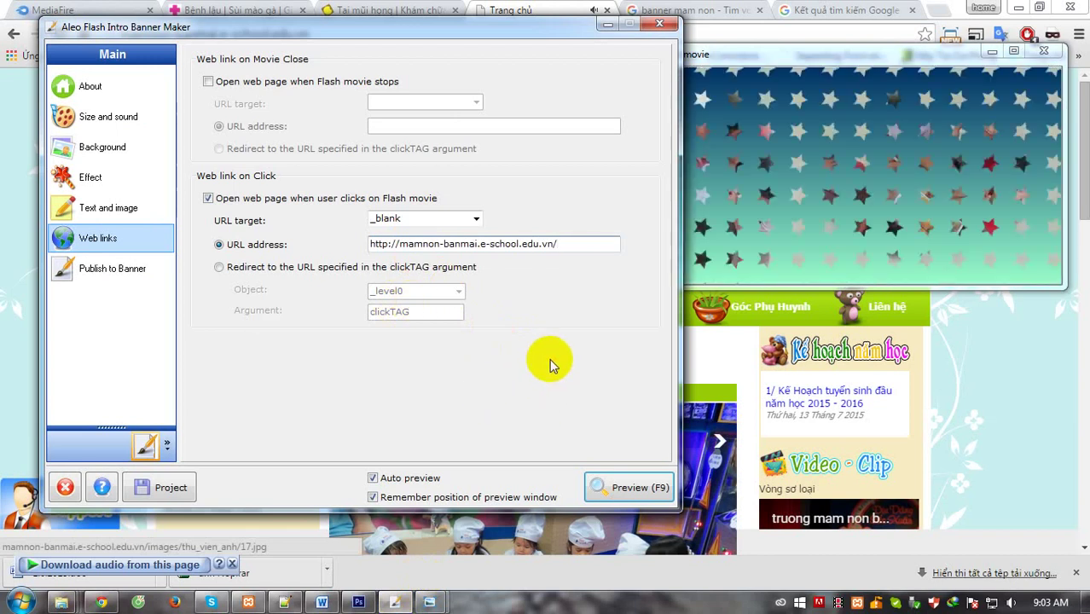
pyautogui.click(87, 269)
pyautogui.click(430, 110)
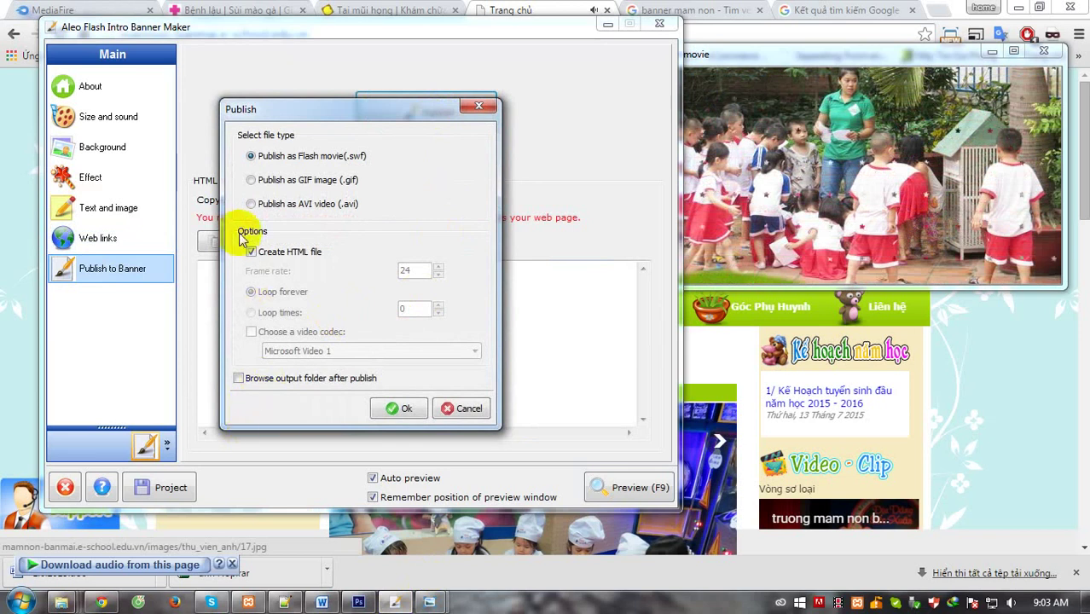
# Publish the banner as a Flash movie with HTML file named banner-slide.
pyautogui.click(406, 411)
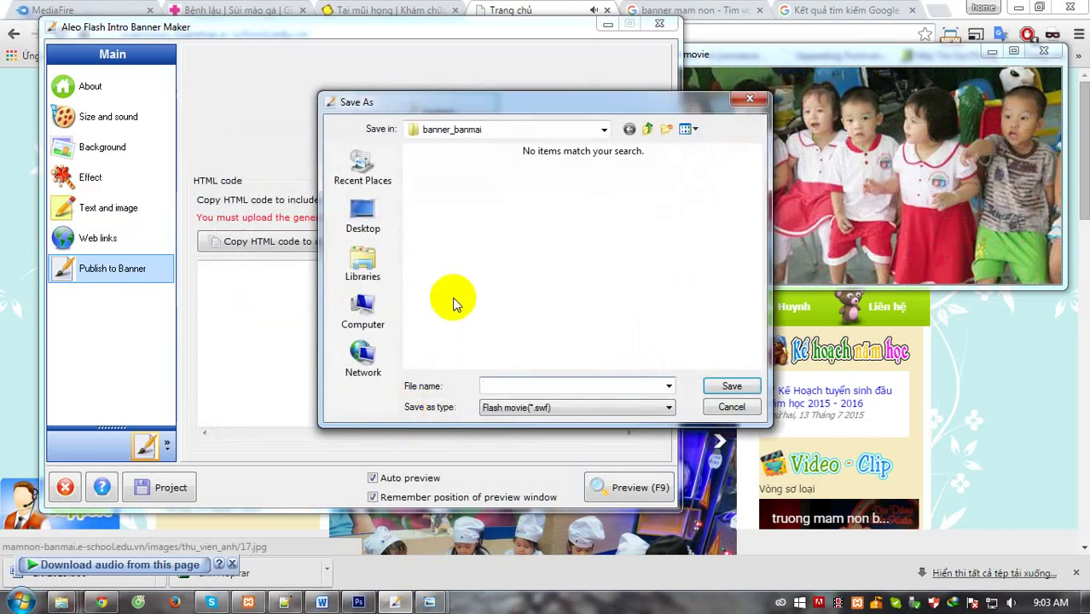
pyautogui.write('banner')
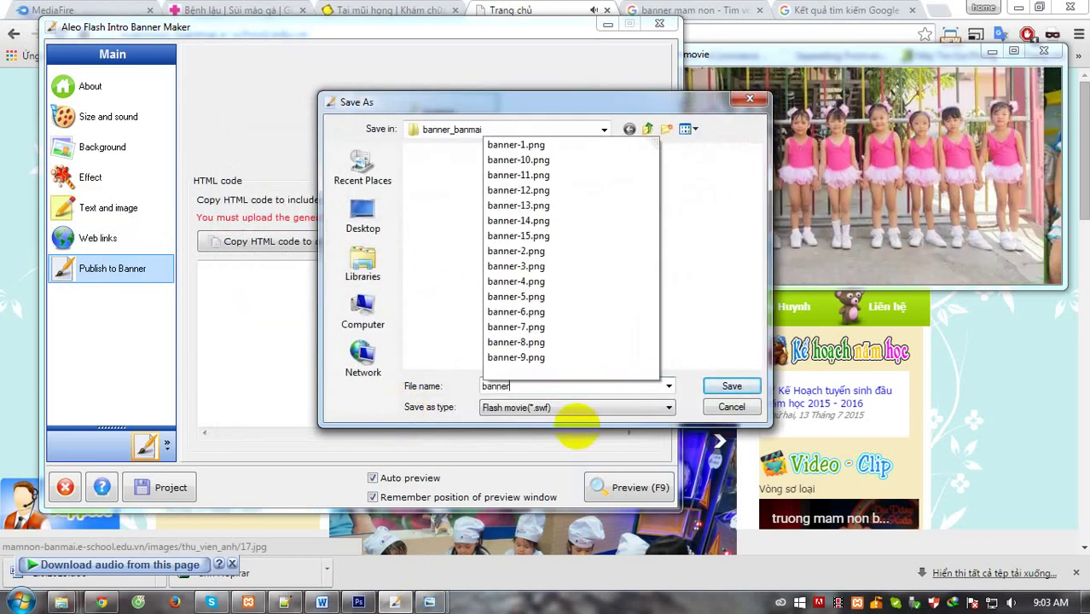
pyautogui.click(506, 384)
pyautogui.write('-slide')
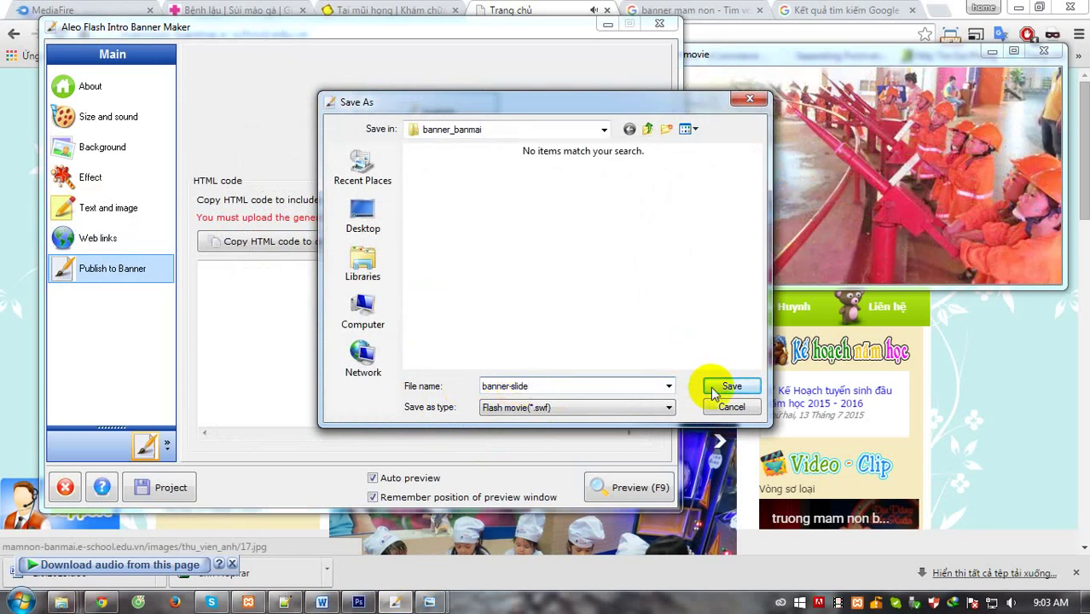
pyautogui.click(715, 390)
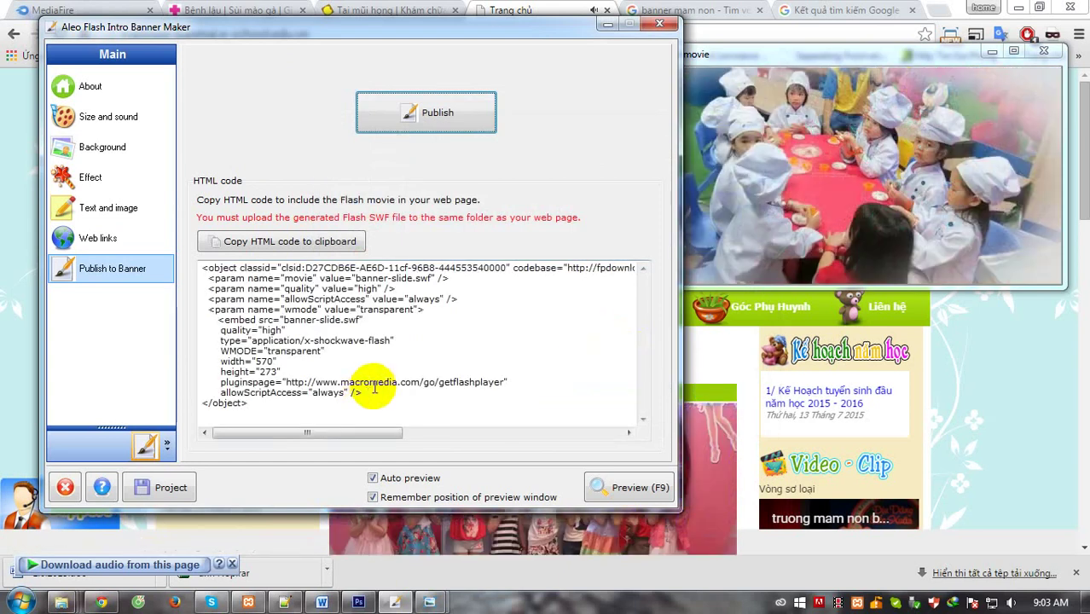
pyautogui.click(60, 602)
# Maximize banner_banmai, try banner-slide.swf in Internet Explorer, then open banner-slide.html in Chrome.
pyautogui.click(399, 546)
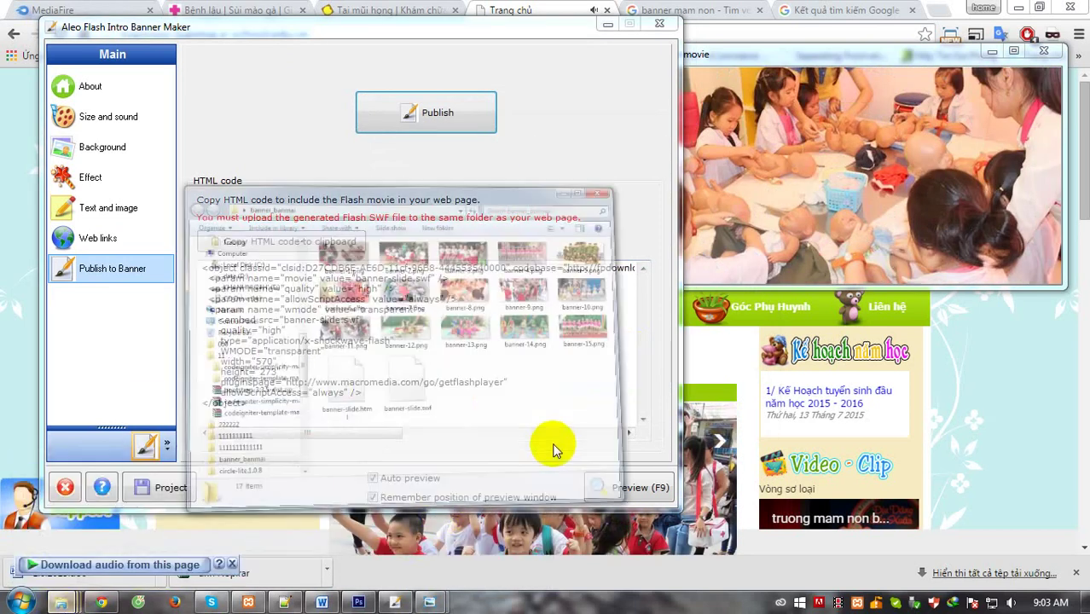
pyautogui.click(826, 10)
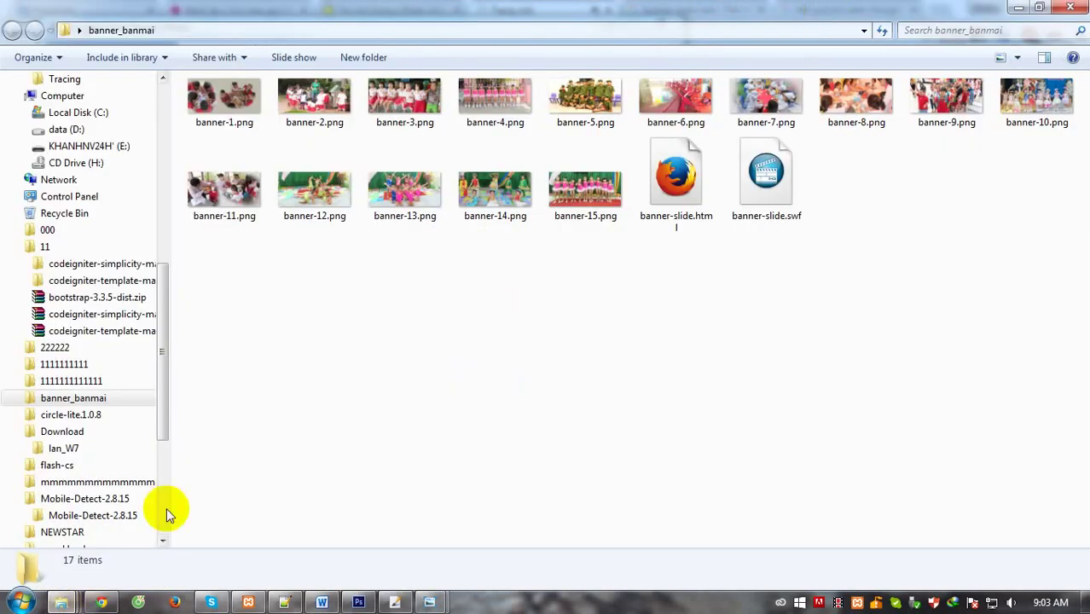
pyautogui.rightClick(771, 196)
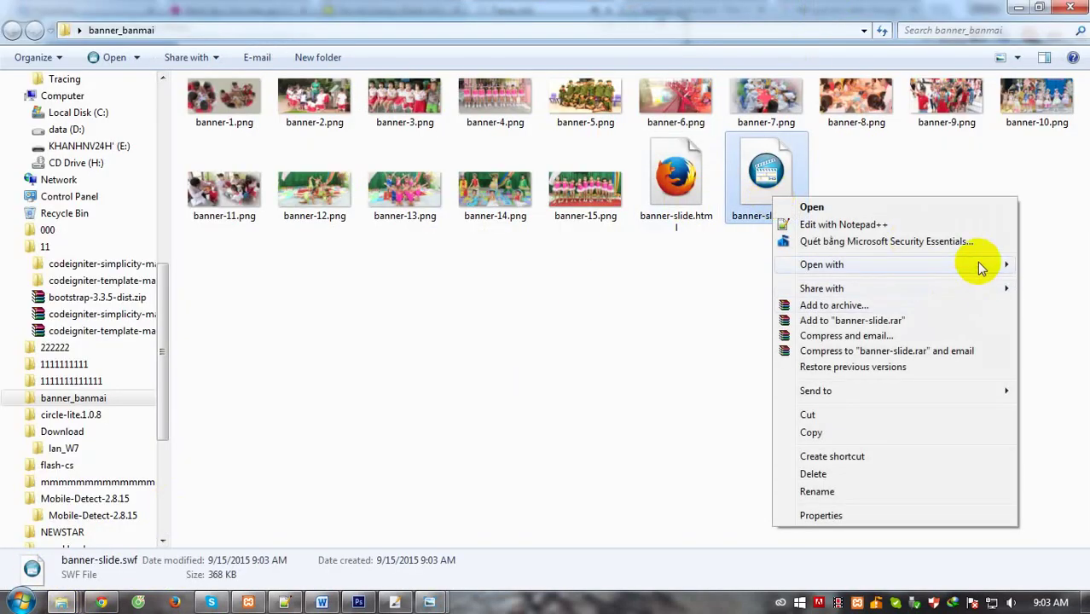
pyautogui.moveTo(822, 265)
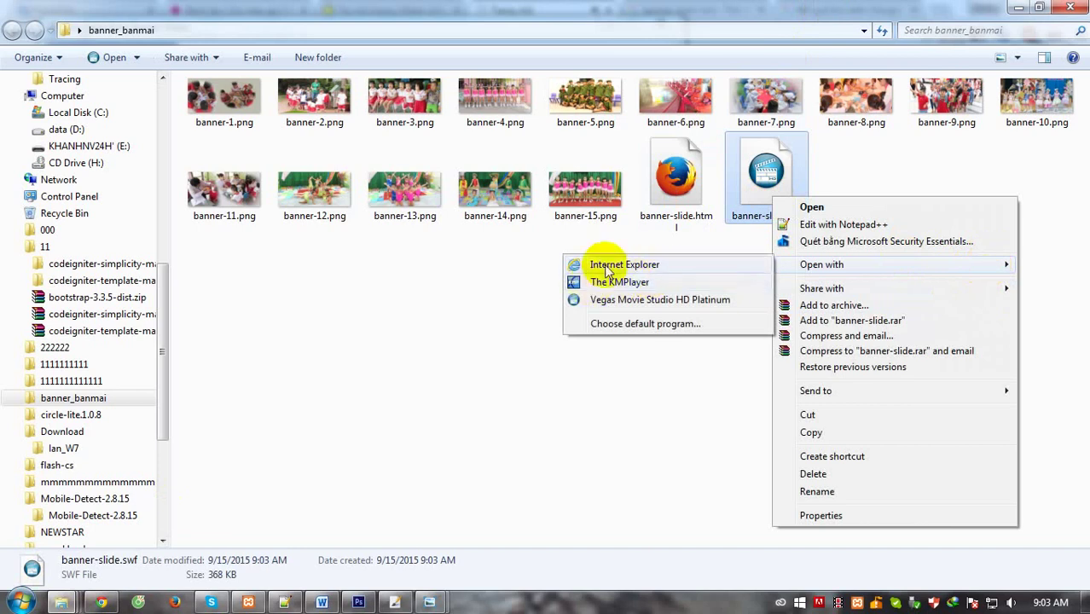
pyautogui.click(607, 267)
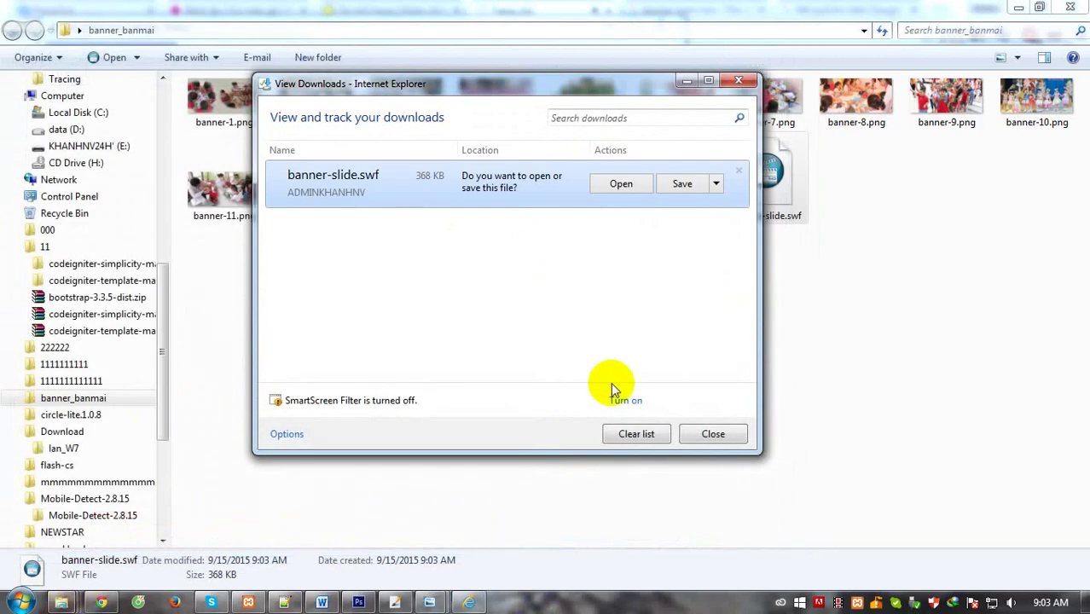
pyautogui.click(715, 434)
pyautogui.rightClick(684, 186)
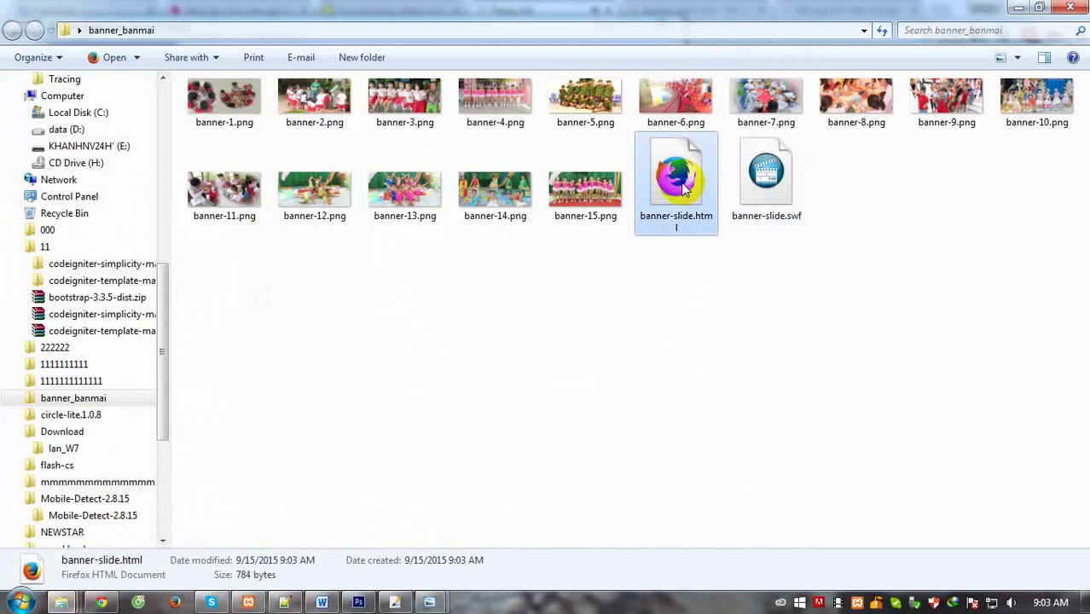
pyautogui.moveTo(732, 322)
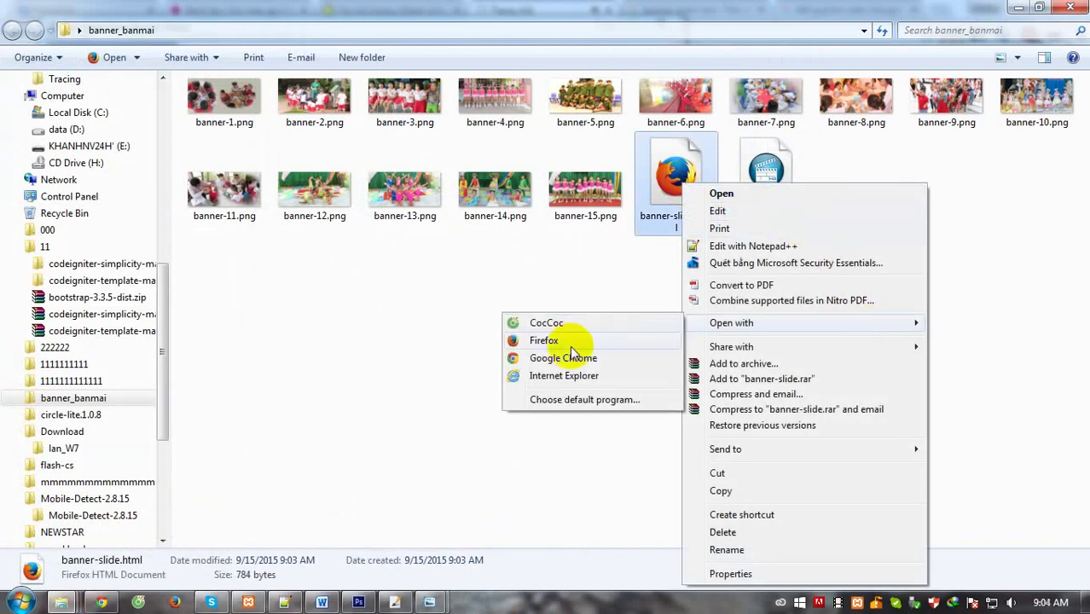
pyautogui.click(558, 360)
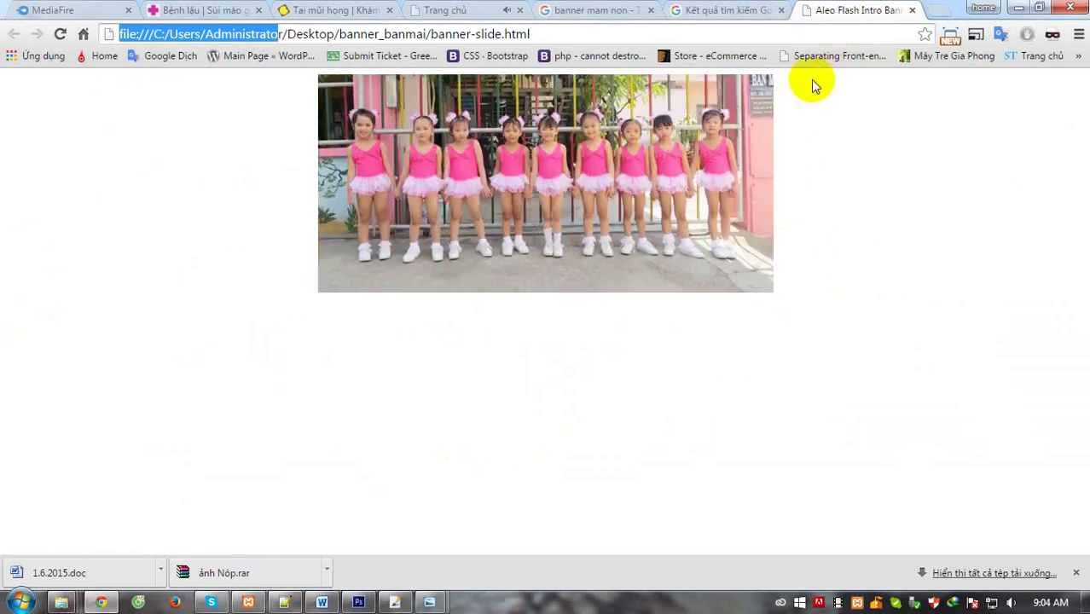
# Close the banner-slide and Google image-result tabs, returning to the Ban Mai school home page.
pyautogui.click(912, 10)
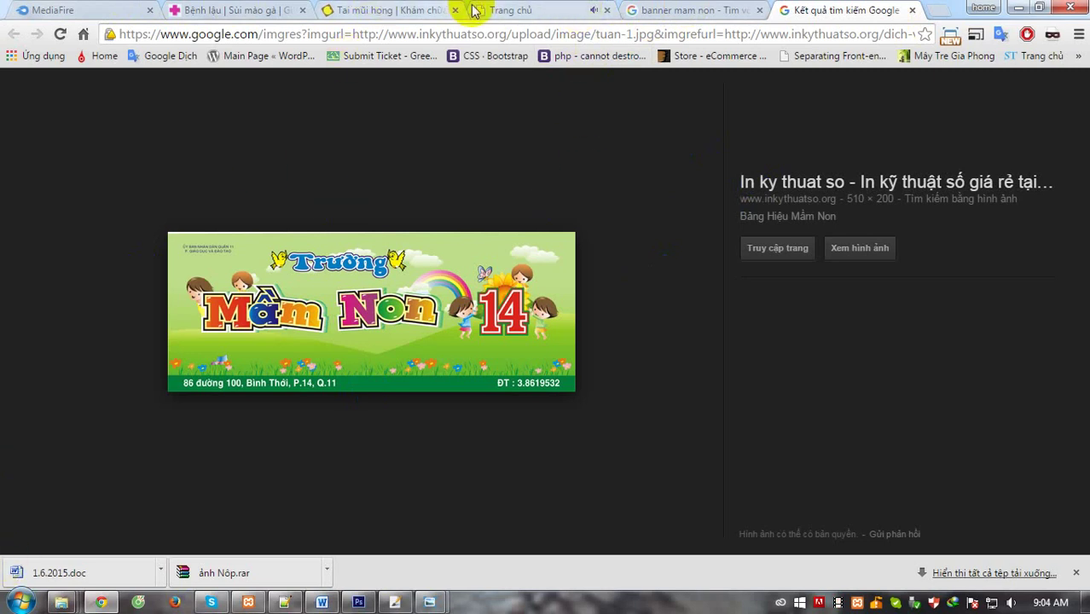
pyautogui.click(911, 11)
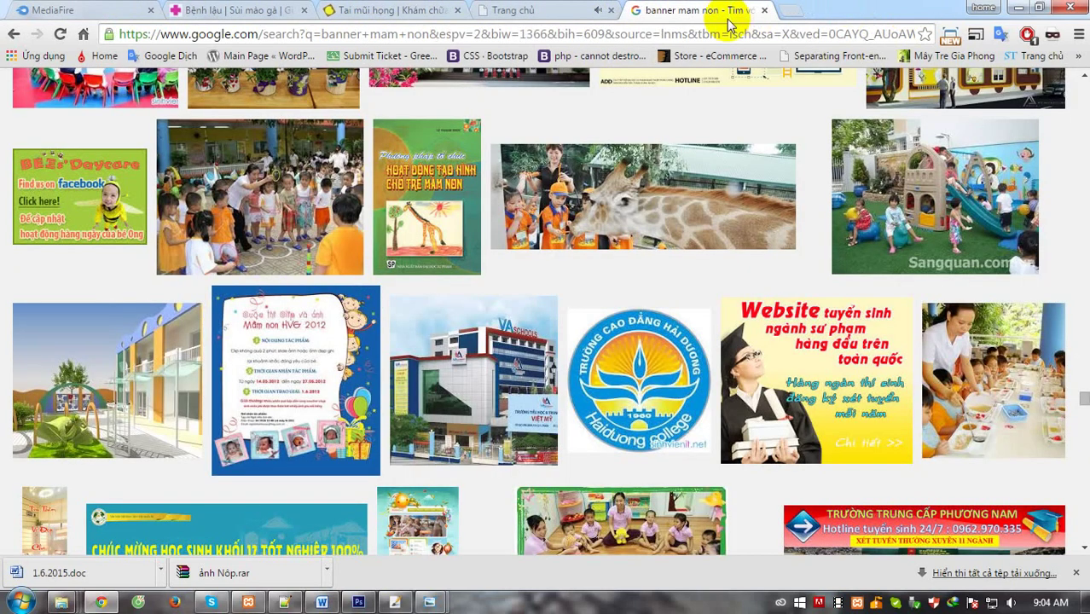
pyautogui.click(504, 11)
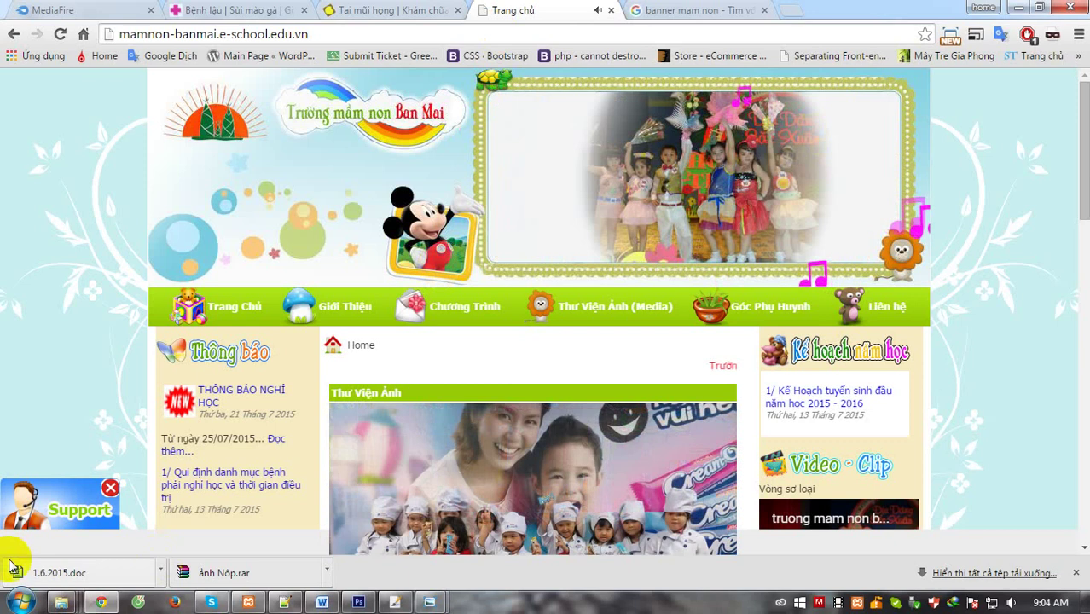